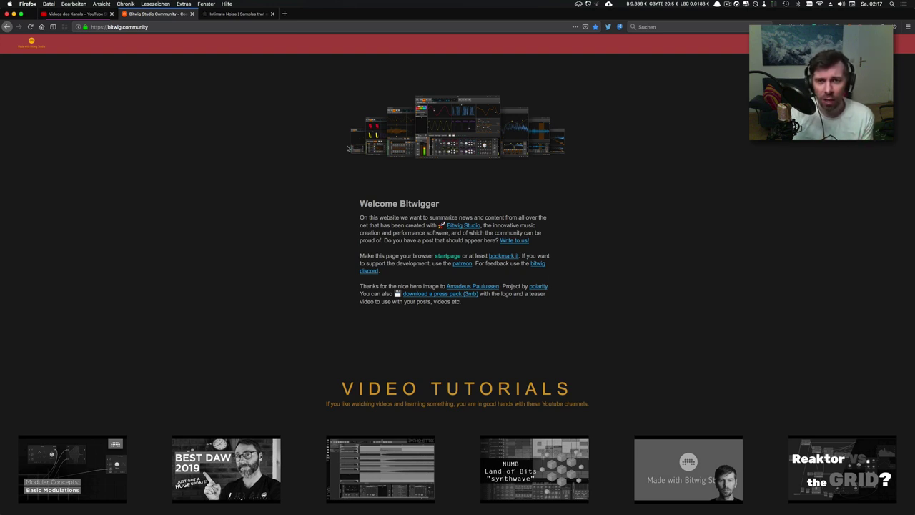
View the latest sample packs and the free sample pack section on the Intimate Noise website
click(236, 13)
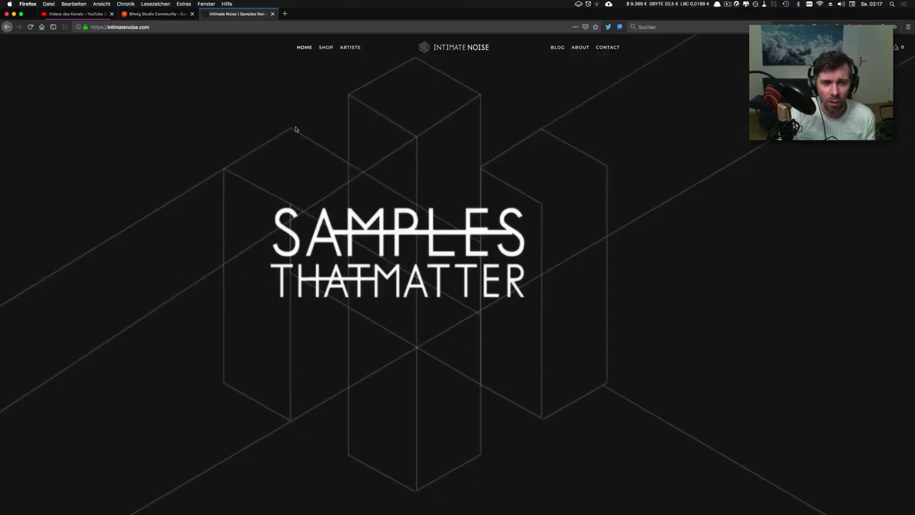
scroll(312, 146, down, 5)
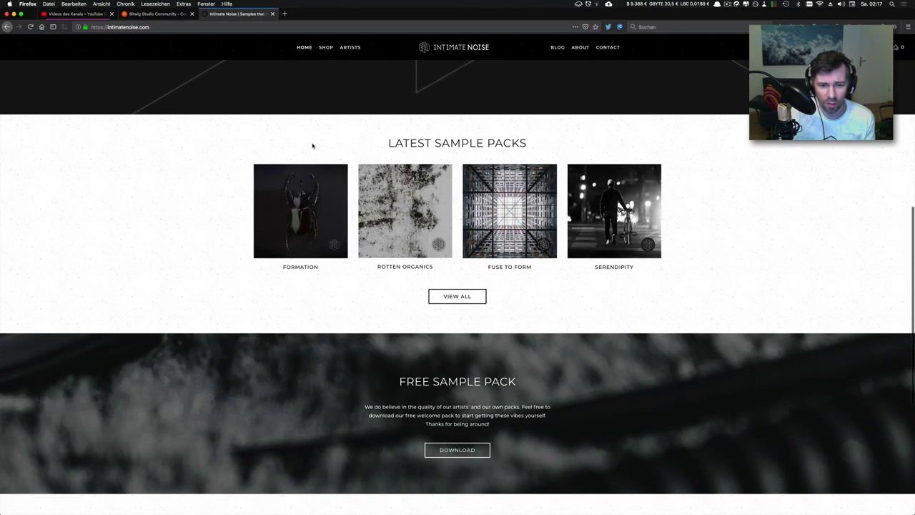
scroll(539, 289, down, 2)
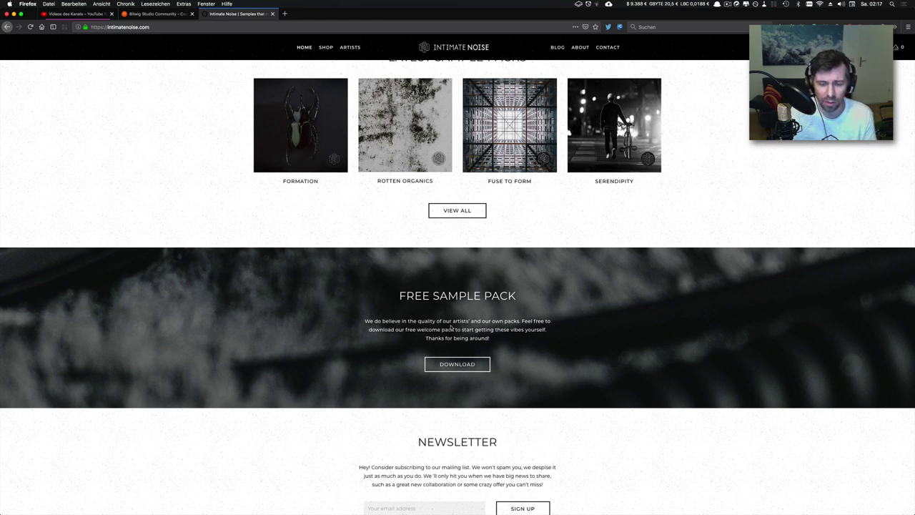
Switch to ForkLift, collapse One-Shots & SFX and expand the Sequences & Loops folder in the Intimate Noise free collection
key(super+Tab)
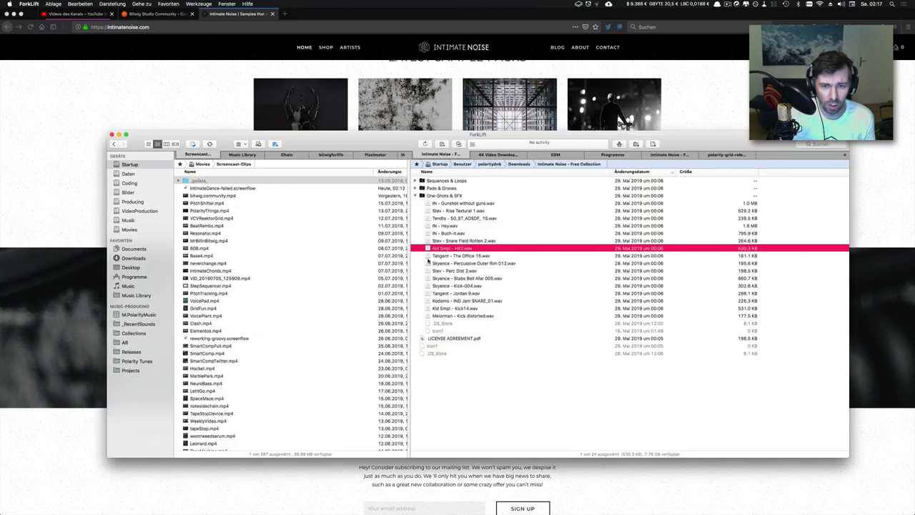
click(416, 196)
click(436, 181)
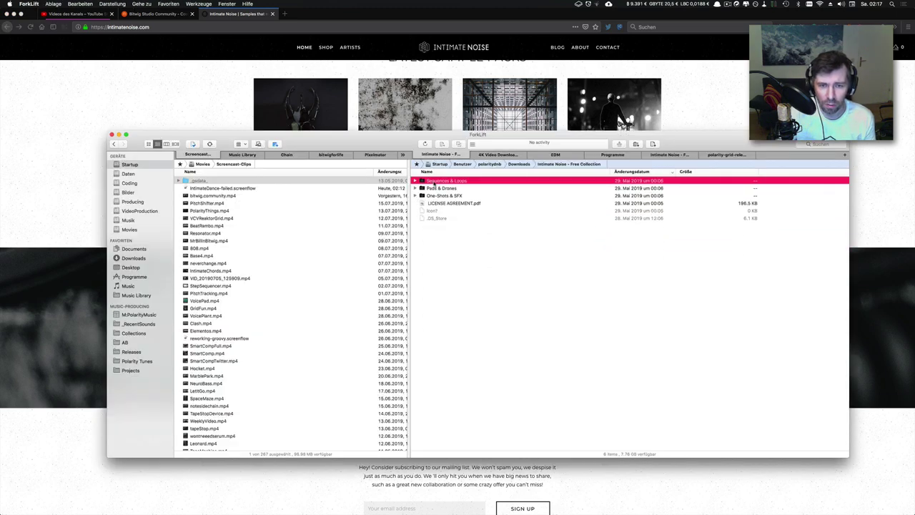
click(436, 188)
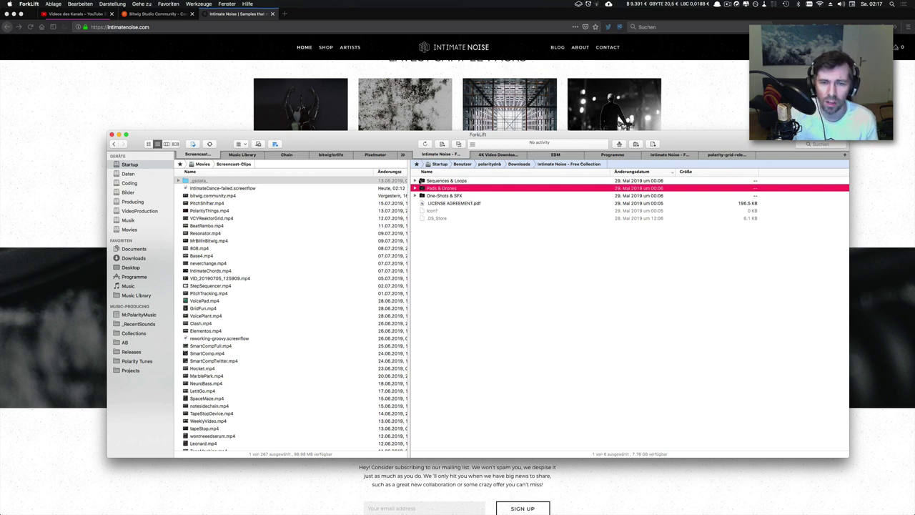
click(415, 181)
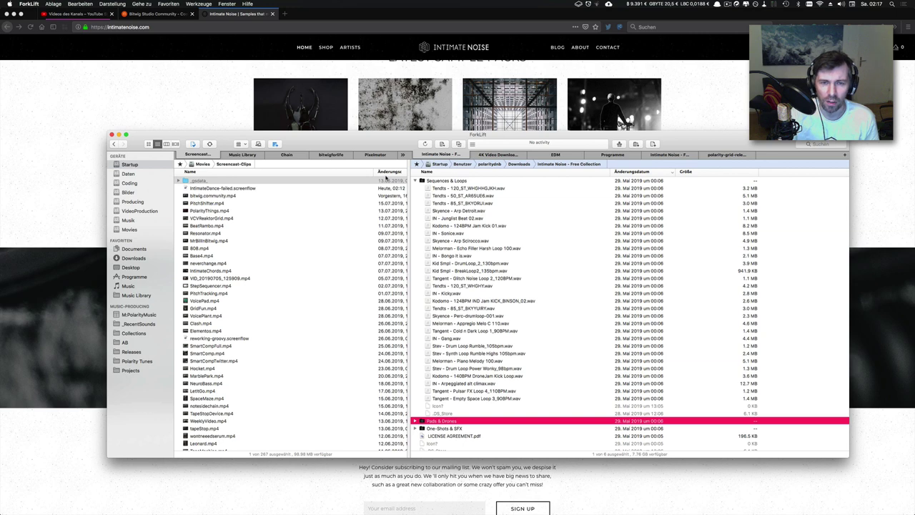
Return to Firefox and show the intimatenoise.com address above the home page
click(257, 91)
scroll(219, 131, up, 8)
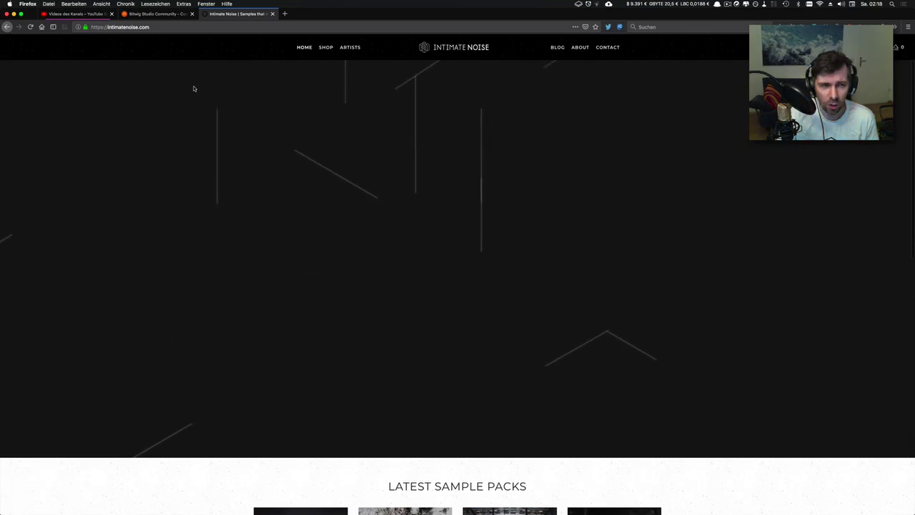
click(158, 31)
click(158, 31)
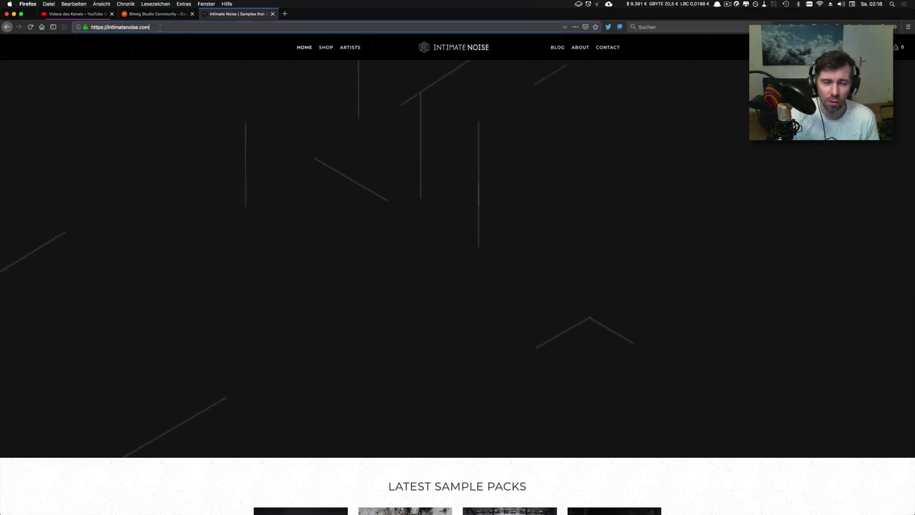
scroll(288, 255, up, 2)
Switch to ForkLift and preview the loops from Tendts - 85_ST_BKYORUI.wav through Kodomo - 124BPM Jam Kick 01.wav
key(super+Tab)
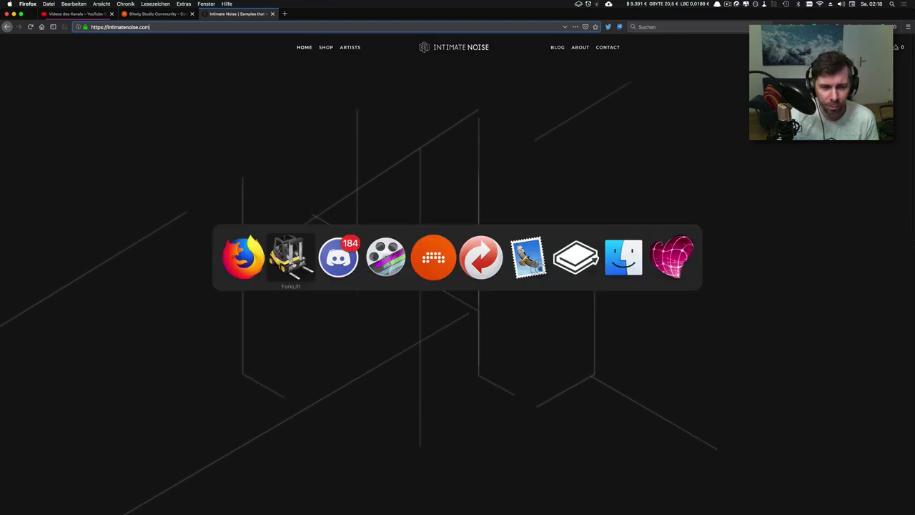
key(super+Tab)
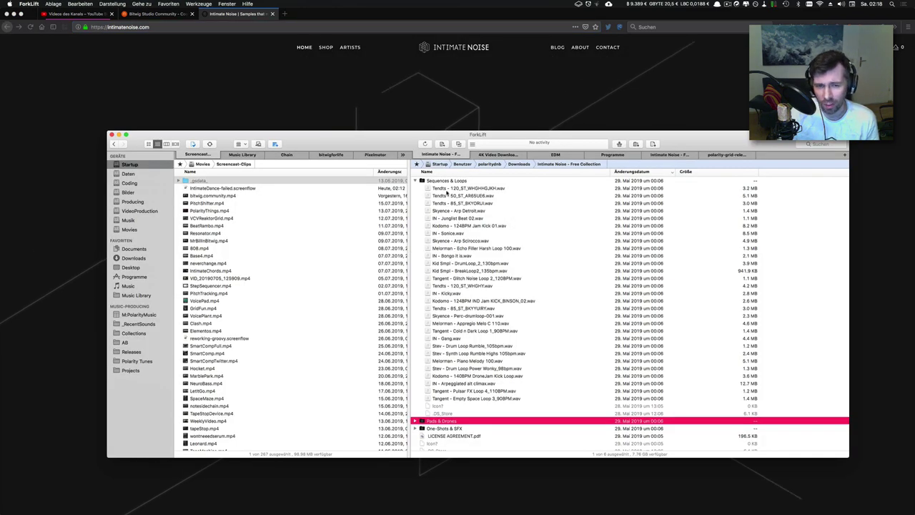
click(447, 189)
key(Down)
key(Down)
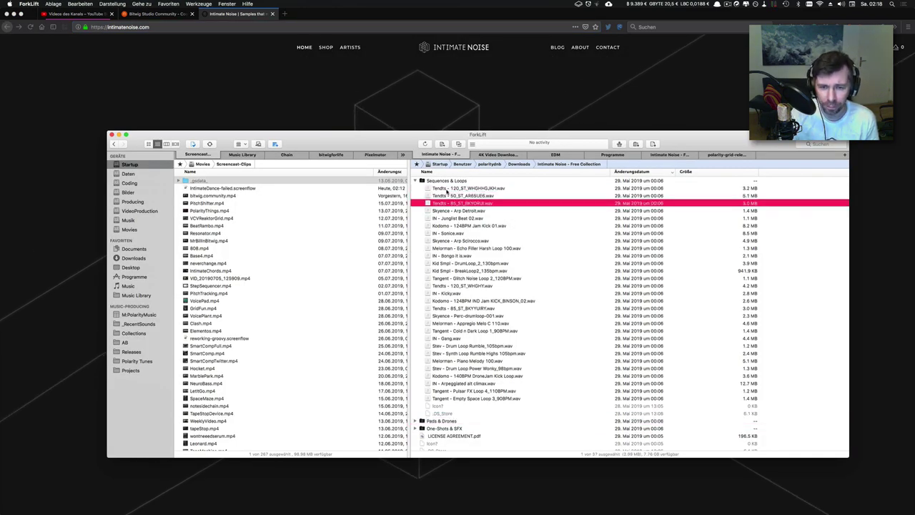
key(space)
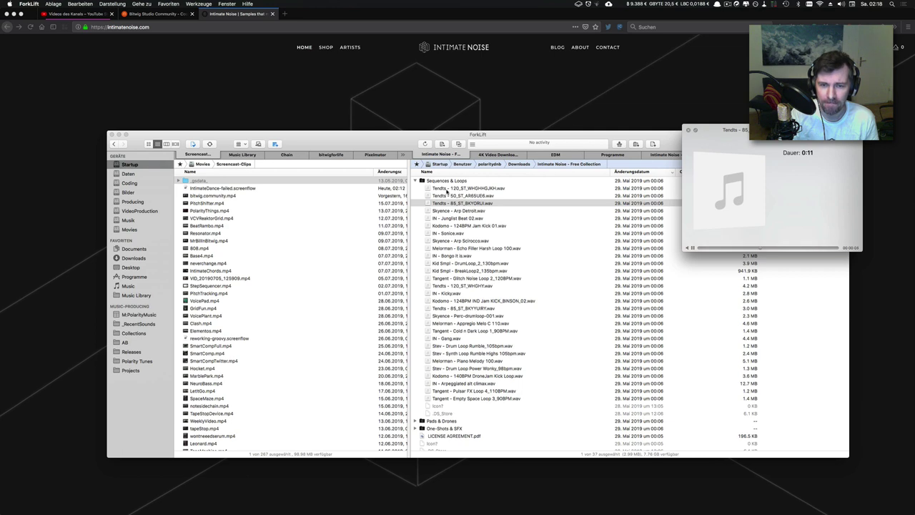
key(Down)
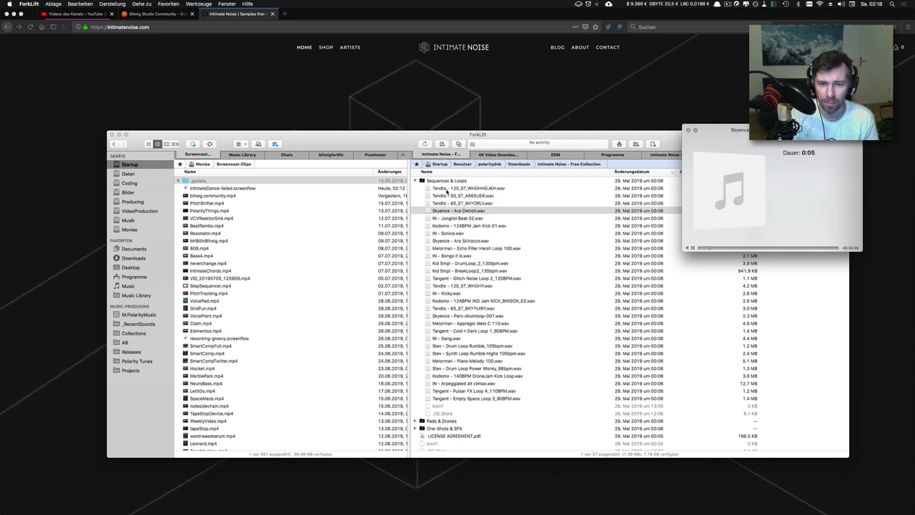
key(Down)
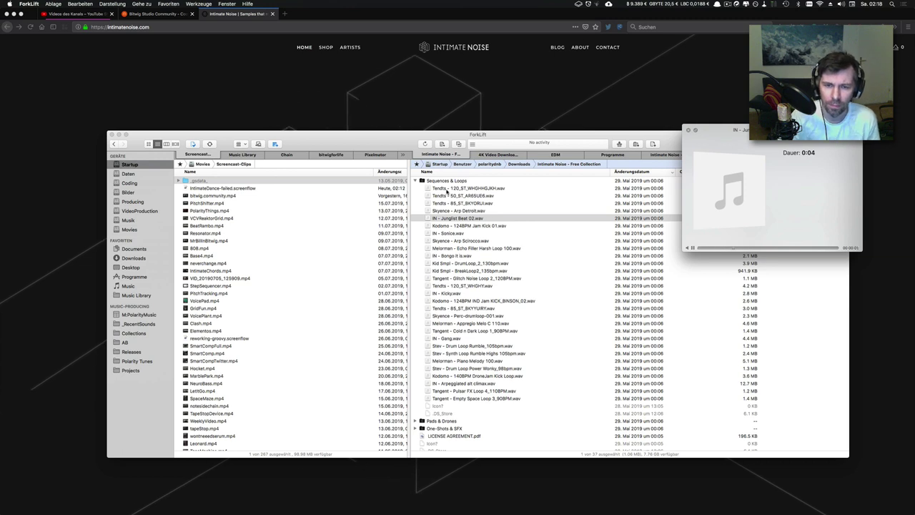
key(Down)
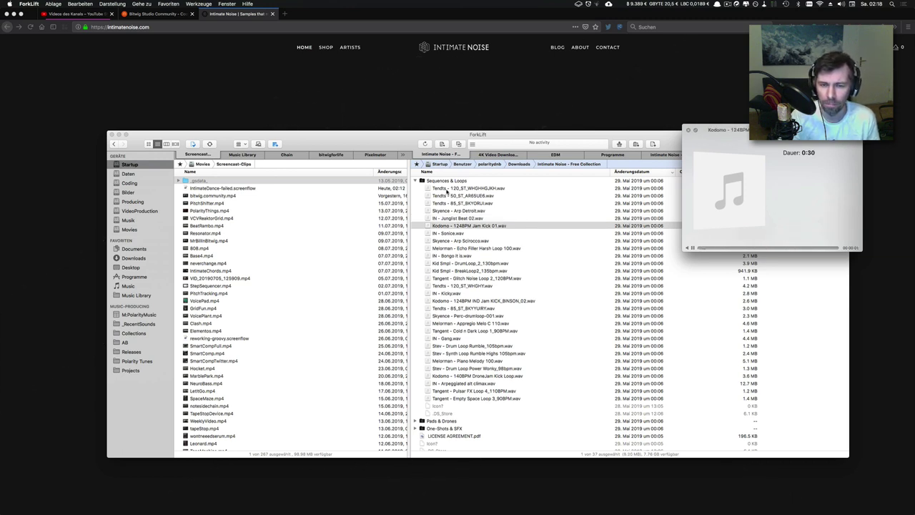
key(space)
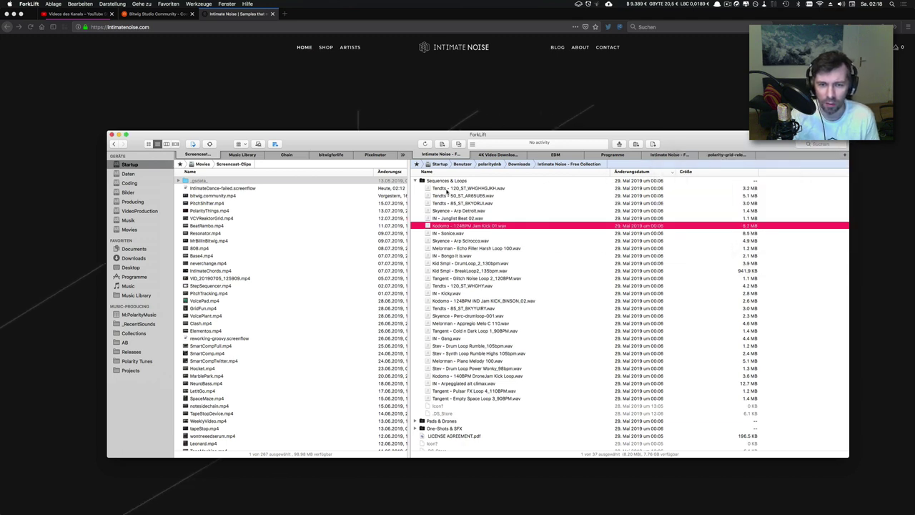
Preview the loops from IN - Sonice.wav through IN - Bongo it is.wav
key(Down)
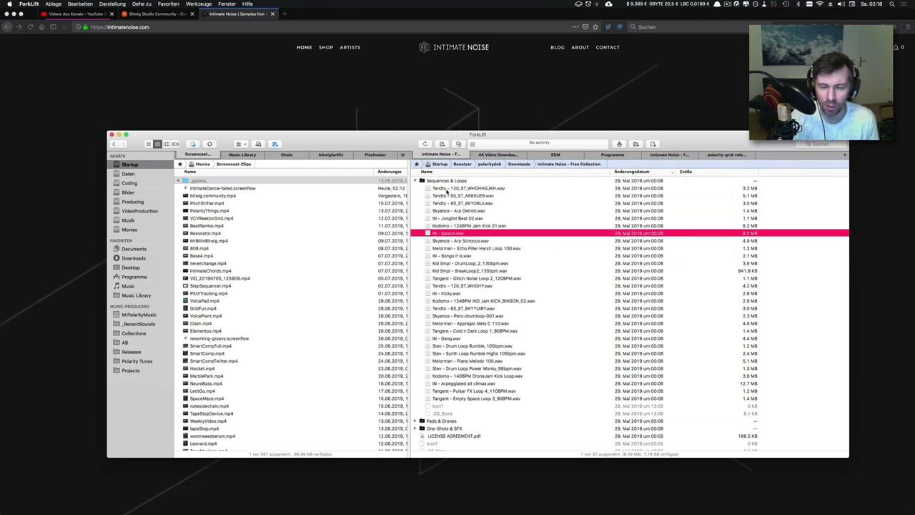
key(space)
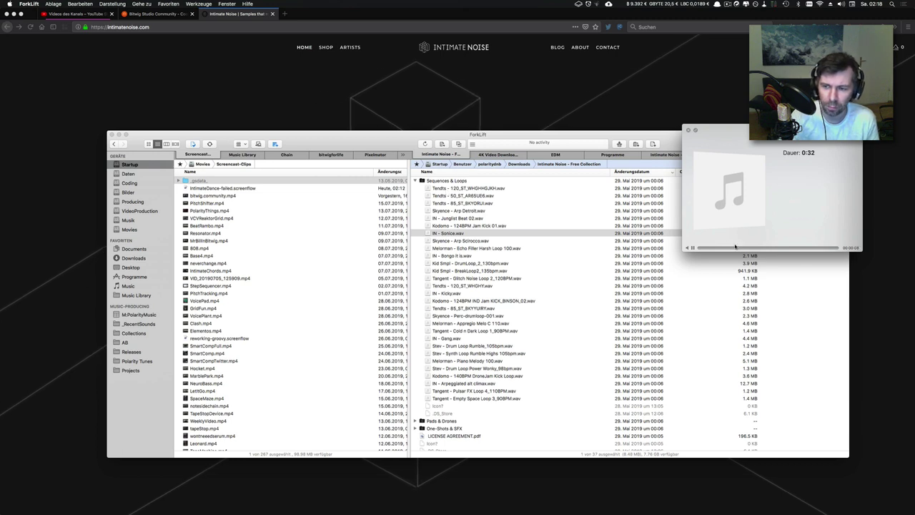
key(Down)
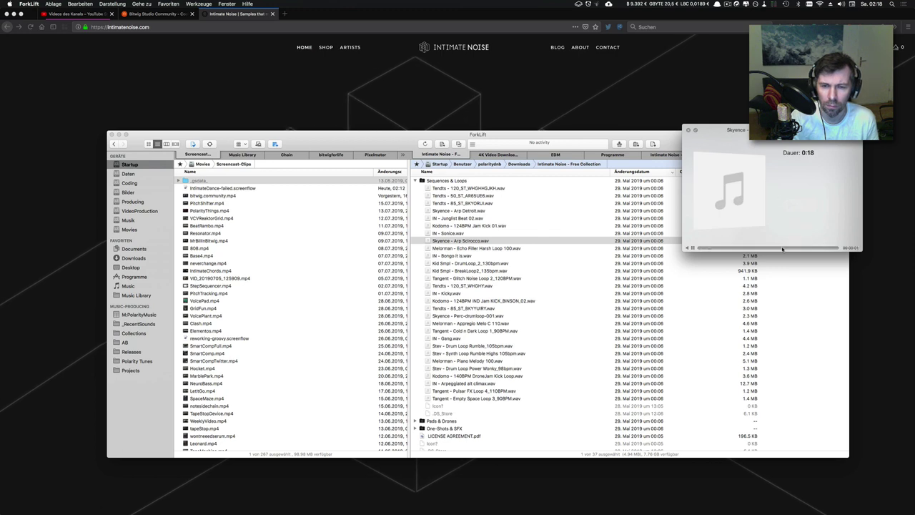
key(Down)
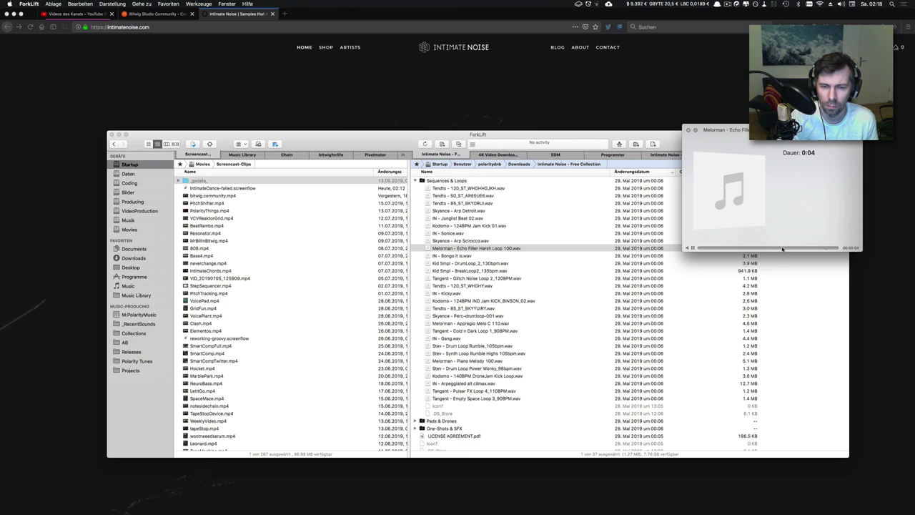
key(Down)
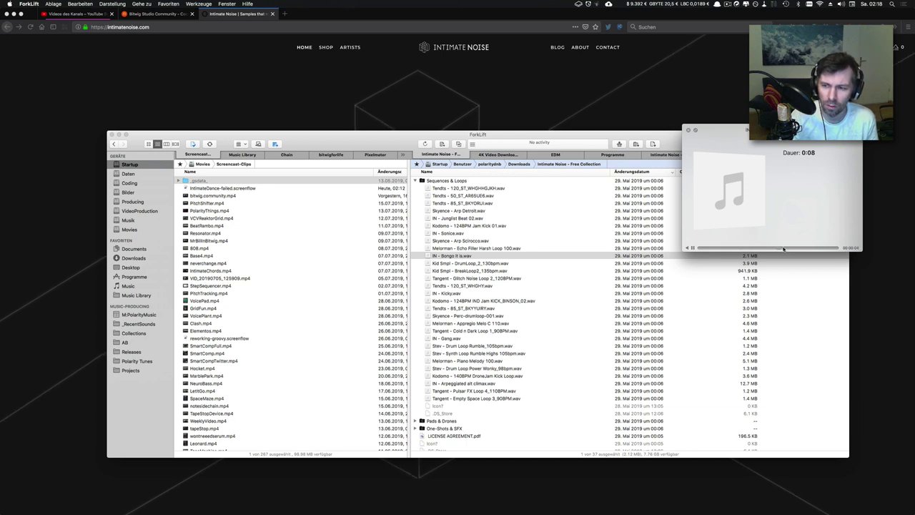
Import IN - Bongo it is.wav into the Bitwig Studio arranger as a clip at bar 1 on its own track
key(space)
drag(432, 256, 502, 280)
key(super+Tab)
key(super+Tab)
key(super+Tab)
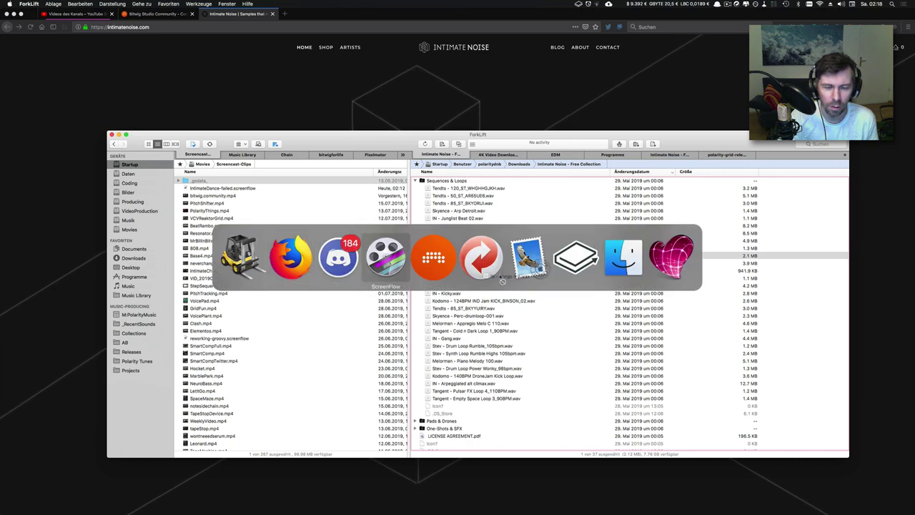
drag(502, 281, 361, 63)
key(super+Tab)
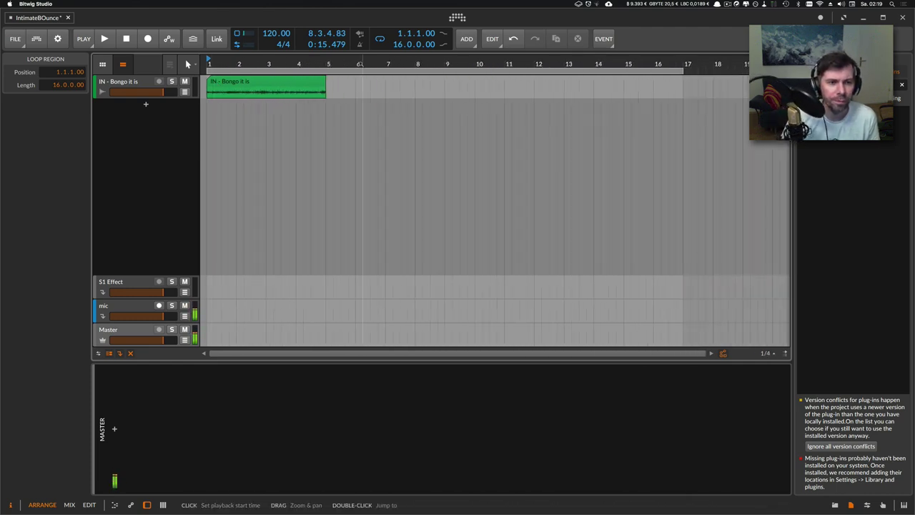
Shorten the arranger loop region to a length of 4.1.0.00 and play the bongo clip
click(229, 64)
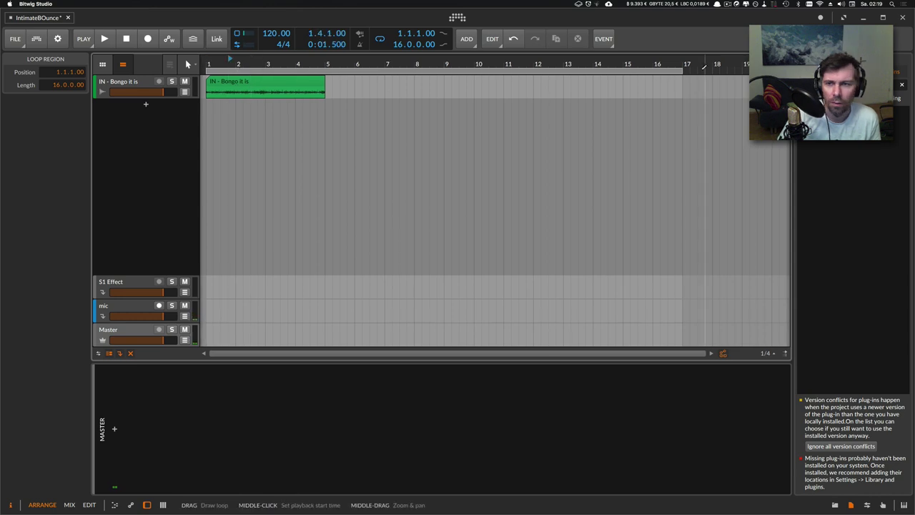
drag(682, 69, 332, 74)
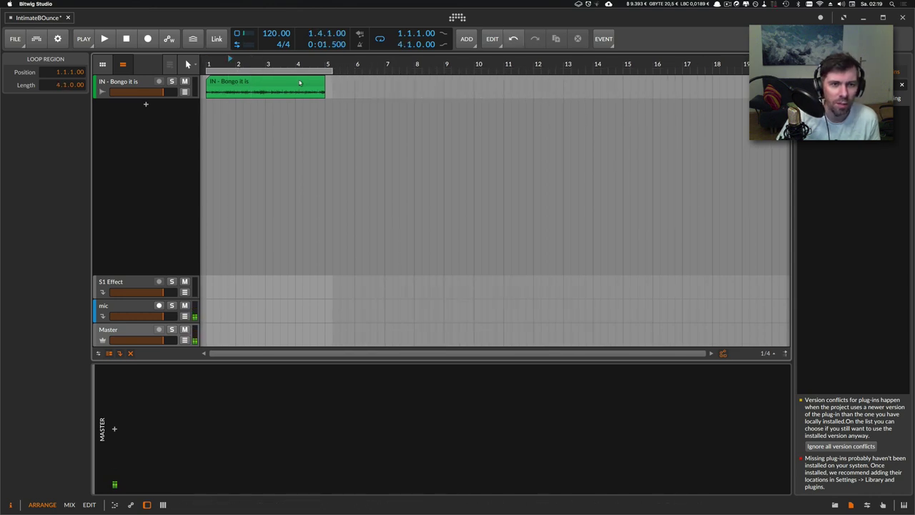
click(295, 82)
drag(214, 70, 226, 76)
key(space)
key(space)
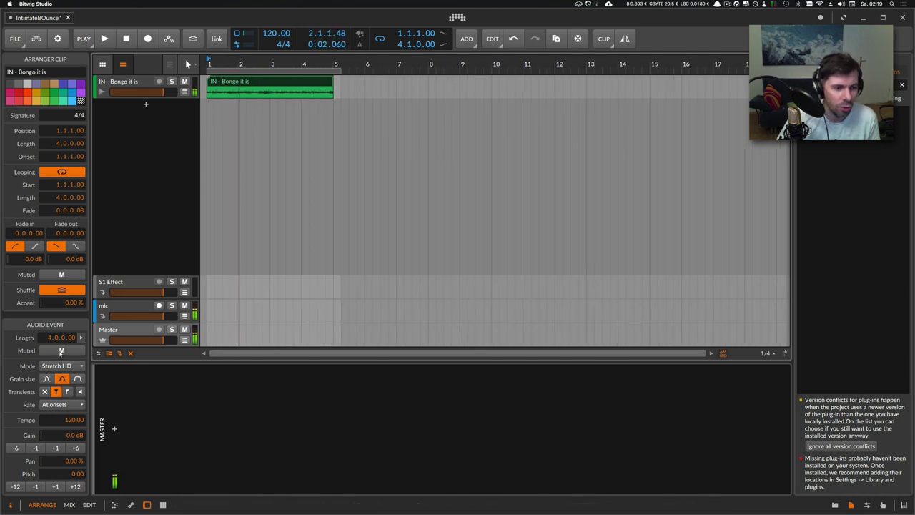
Set the bongo clip's stretch mode to Raw and enlarge its track to show the waveform in detail
click(61, 365)
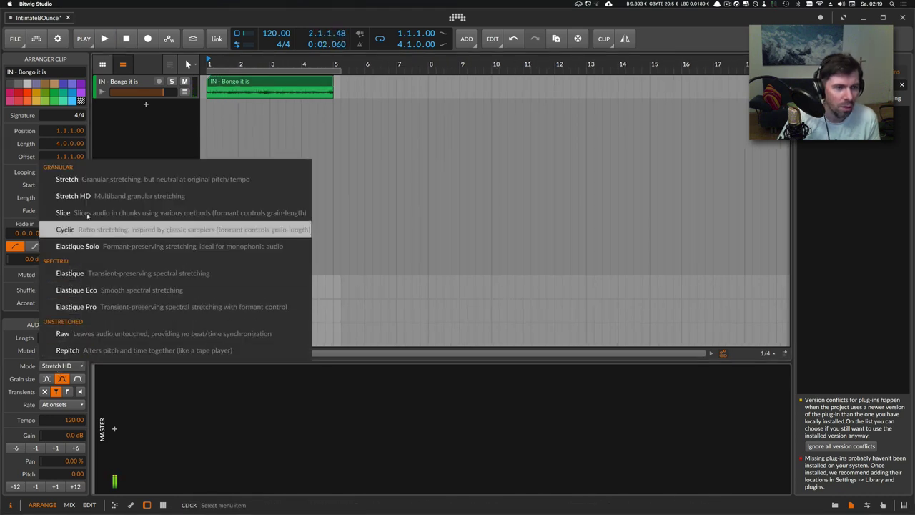
click(72, 333)
key(space)
drag(223, 64, 224, 83)
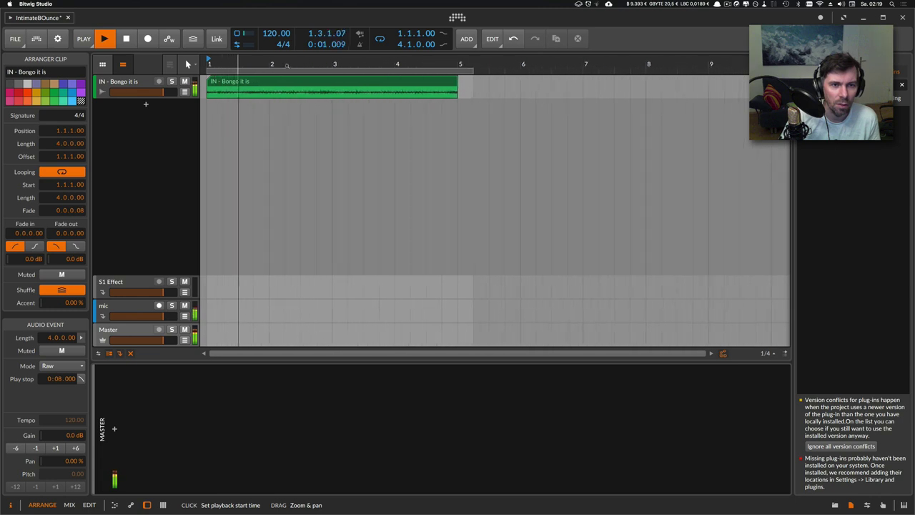
drag(162, 98, 170, 163)
drag(238, 63, 326, 73)
click(246, 83)
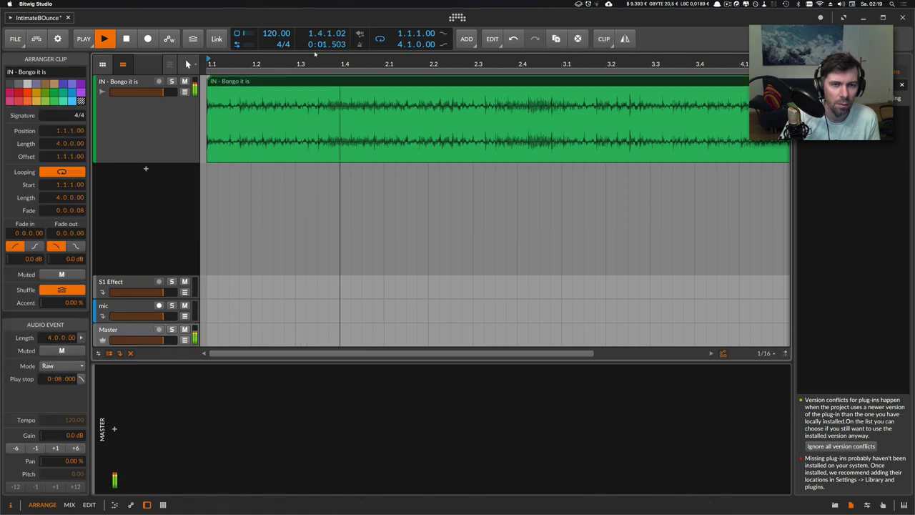
Play the bongo clip from the start to check its timing against the 120 BPM project tempo
key(space)
key(space)
drag(273, 34, 273, 34)
key(space)
key(space)
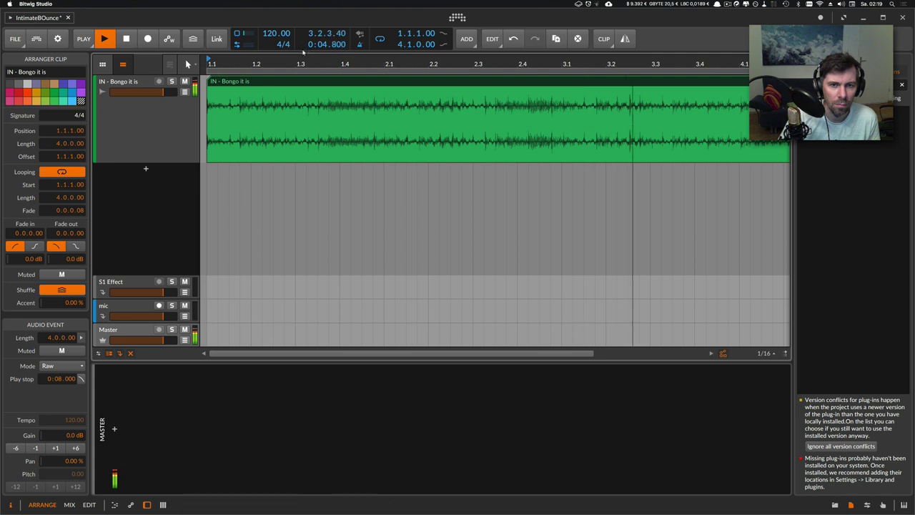
key(space)
Shorten the arranger loop region to one bar, audition it, and select the bongo track
drag(300, 62, 325, 79)
click(357, 72)
key(space)
key(space)
click(188, 116)
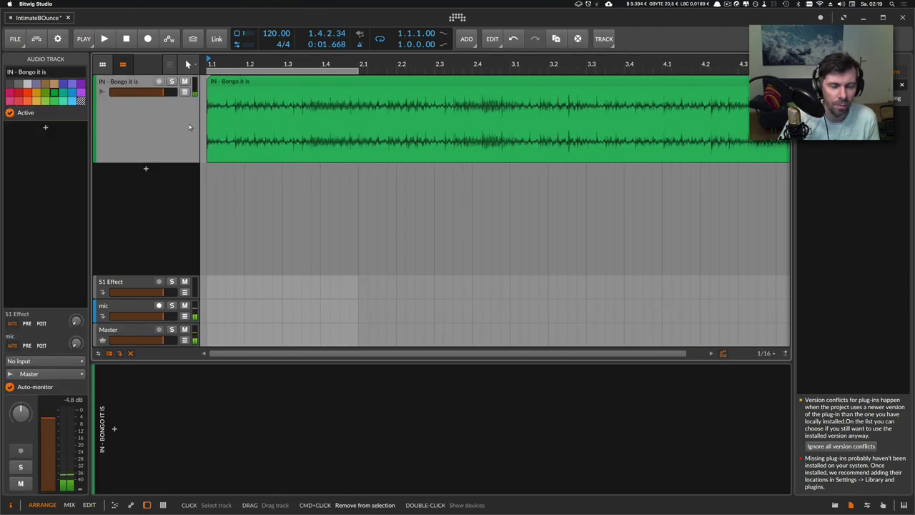
Switch to ForkLift and preview the loops above the bongo loop in the Sequences & Loops folder, up to the first file
key(super+Tab)
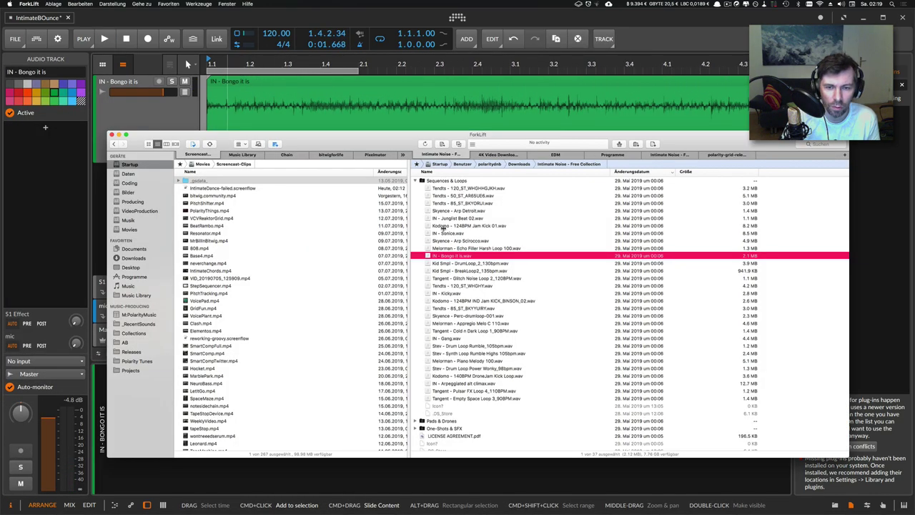
click(451, 241)
key(Up)
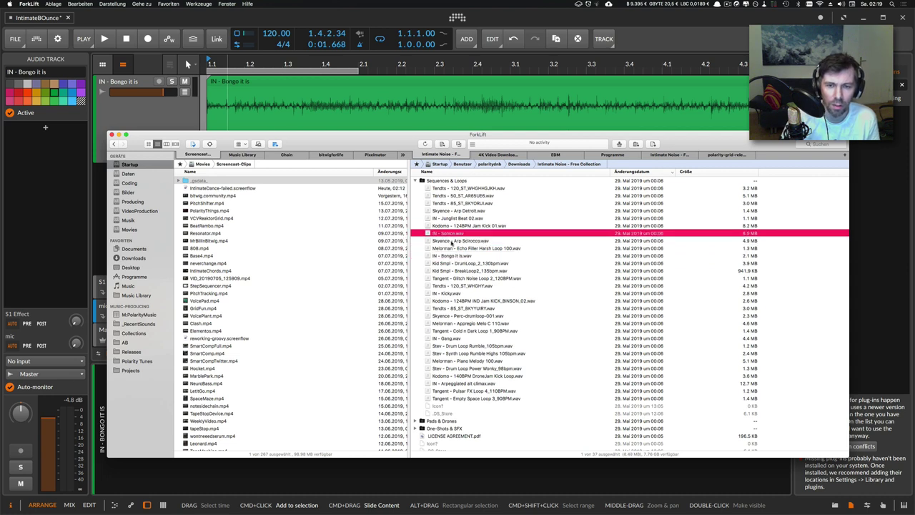
key(Up)
key(space)
key(Up)
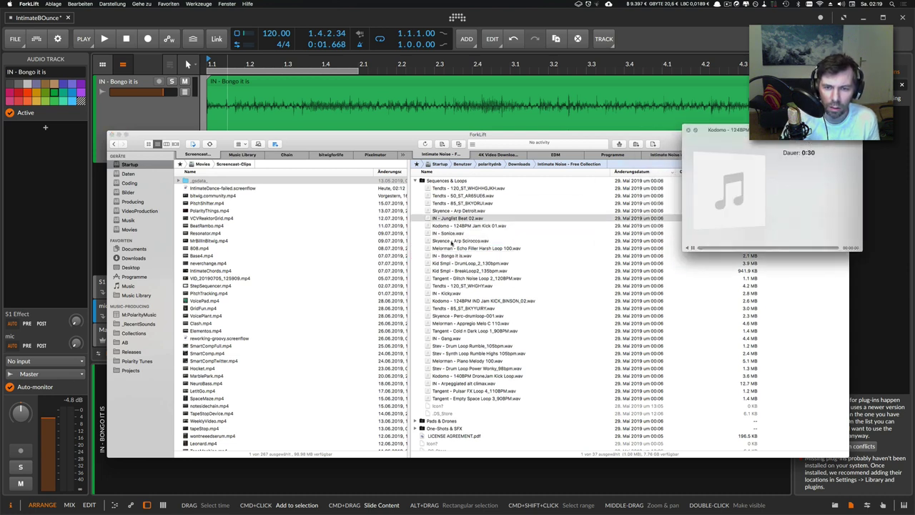
key(Up)
key(Up)
key(Up)
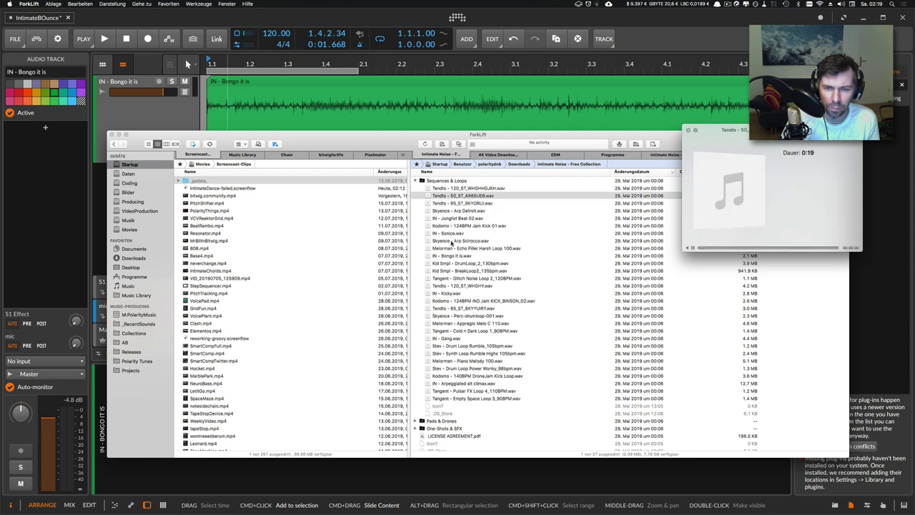
key(Up)
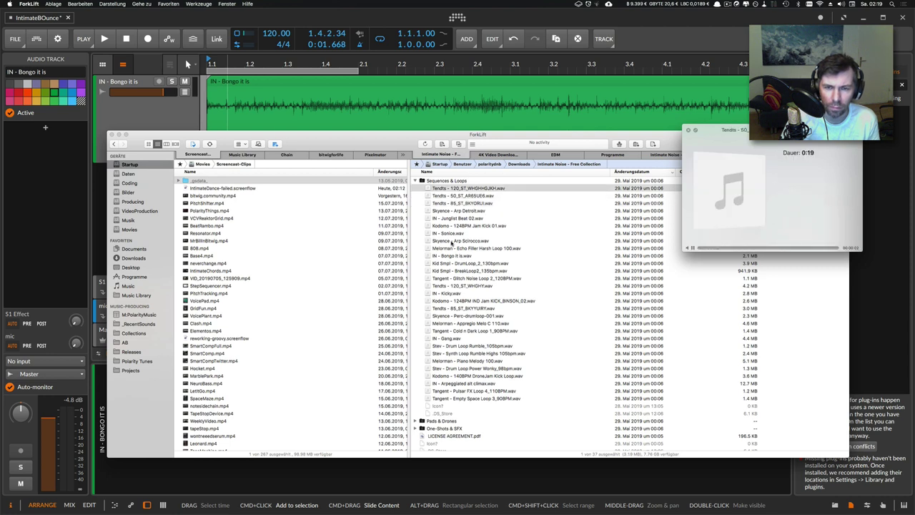
Browse the audio previews down the Sequences & Loops folder as far as Tangent - Pulsar FX Loop 4_110BPM.wav
key(Down)
key(Down)
key(Down)
key(Down)
key(Down)
key(Down)
key(Down)
key(Down)
key(Down)
key(Down)
key(Down)
key(Down)
key(Down)
key(Down)
key(Down)
key(Down)
key(Down)
key(Down)
key(Down)
key(Down)
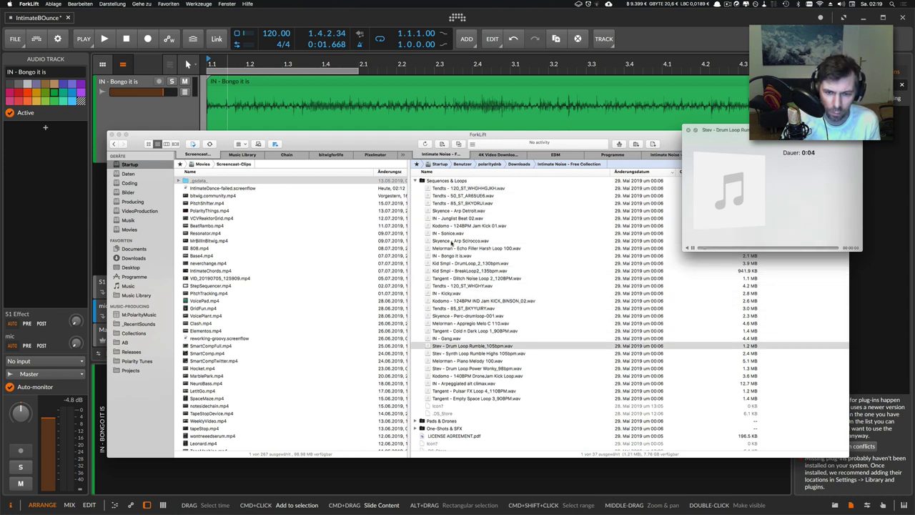
key(Down)
key(Down)
key(Down)
key(Down)
key(Down)
key(Down)
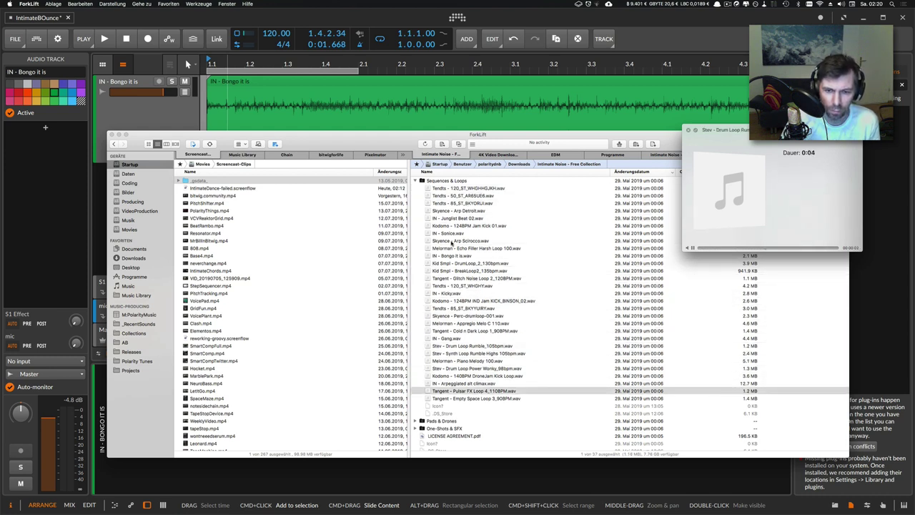
Go back up the loops to Tendts - 85_ST_BKYYUIRY.wav and compare its preview with Skyence - Perc-drumloop-001.wav
key(Up)
key(Up)
key(Up)
key(Up)
key(Up)
key(Up)
key(Up)
key(Up)
key(Up)
key(Up)
key(Up)
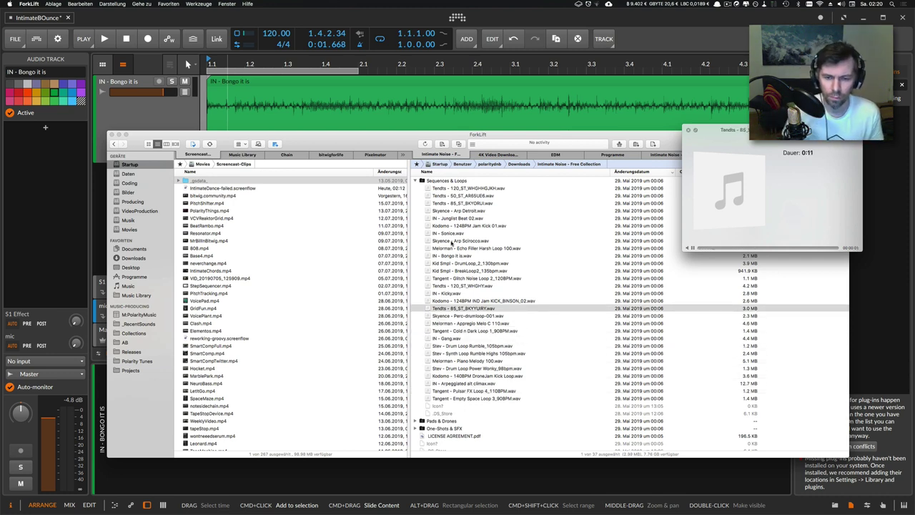
key(Down)
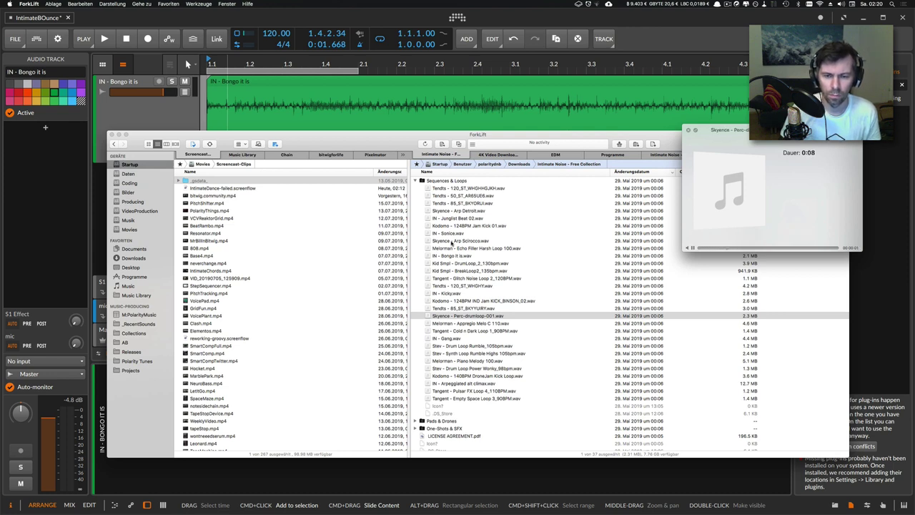
key(Up)
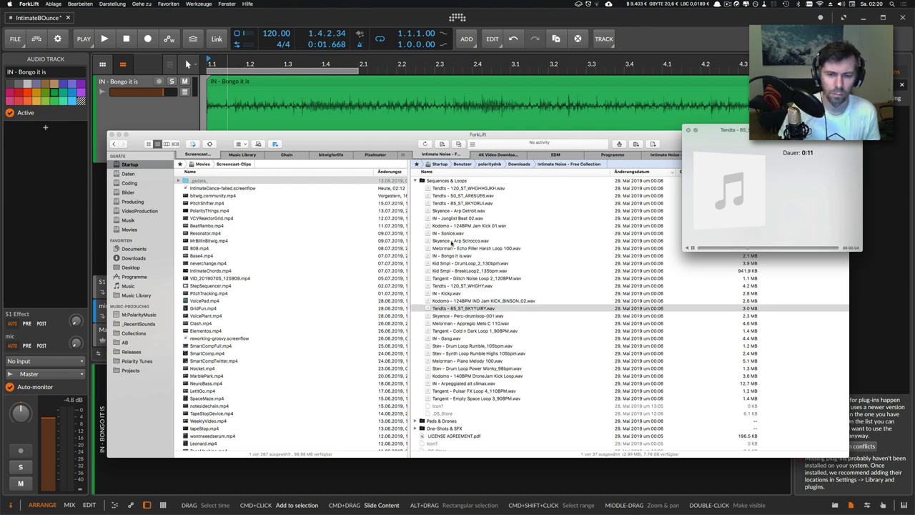
Load Tendts - 85_ST_BKYYUIRY.wav from ForkLift into a Sampler on a new instrument track below the bongo track in Bitwig Studio
key(space)
key(super+Tab)
drag(465, 310, 134, 159)
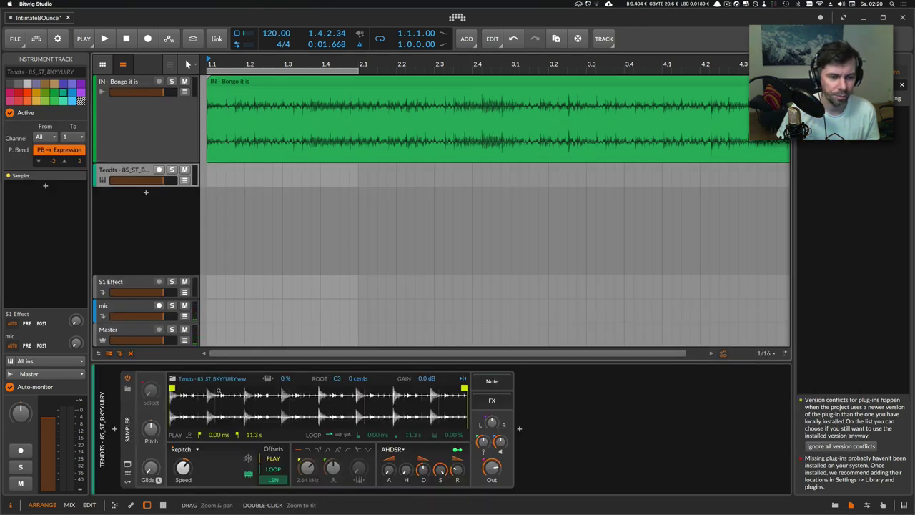
Trim the Sampler's play range to a single drum hit, from about 1.42 s to 1.73 s
drag(171, 388, 206, 388)
drag(204, 400, 360, 388)
mouse_move(366, 401)
mouse_down()
mouse_move(444, 389)
mouse_move(190, 392)
mouse_move(216, 392)
mouse_move(204, 388)
mouse_move(230, 417)
mouse_move(226, 390)
mouse_up()
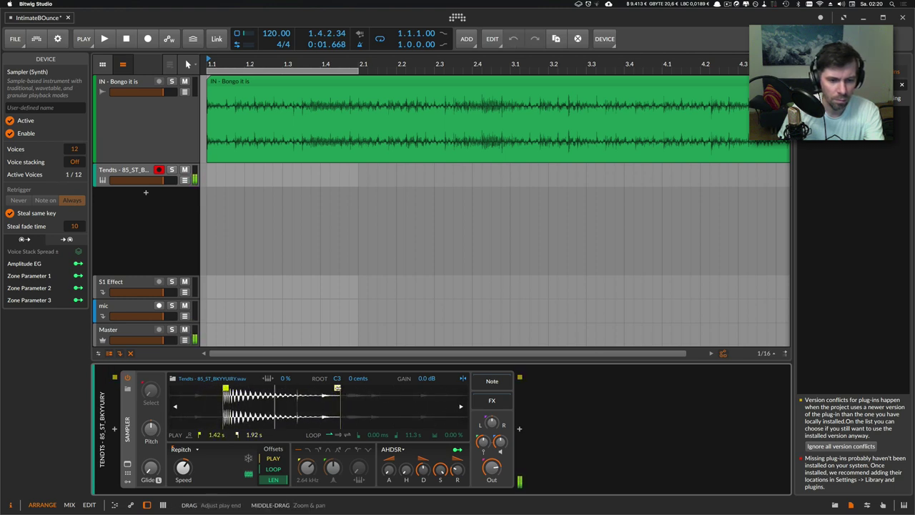
drag(336, 389, 292, 390)
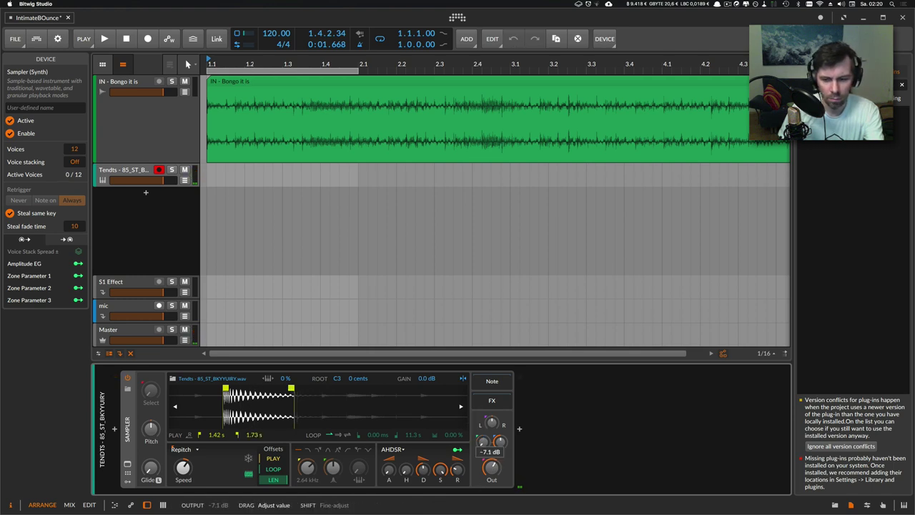
Create a one-beat note clip at 1.1.1.00 on the Sampler track and open it for note editing
double_click(212, 174)
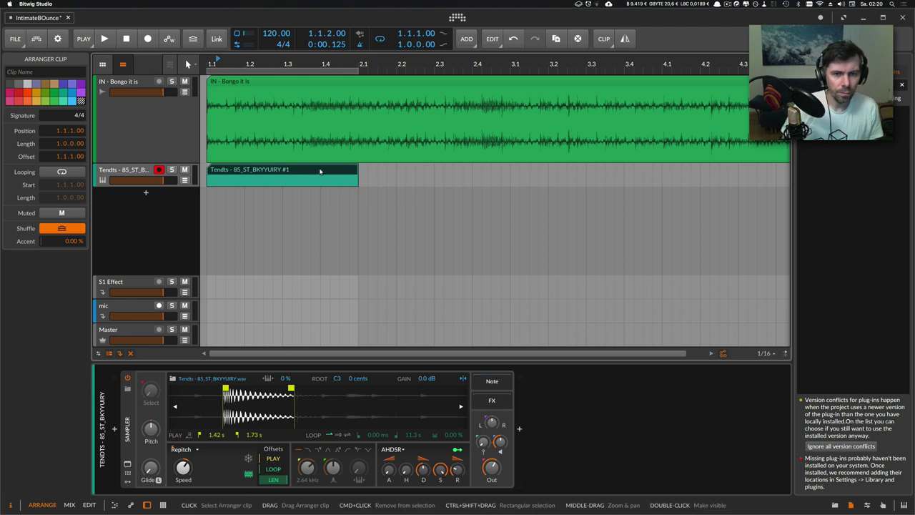
drag(358, 173, 244, 173)
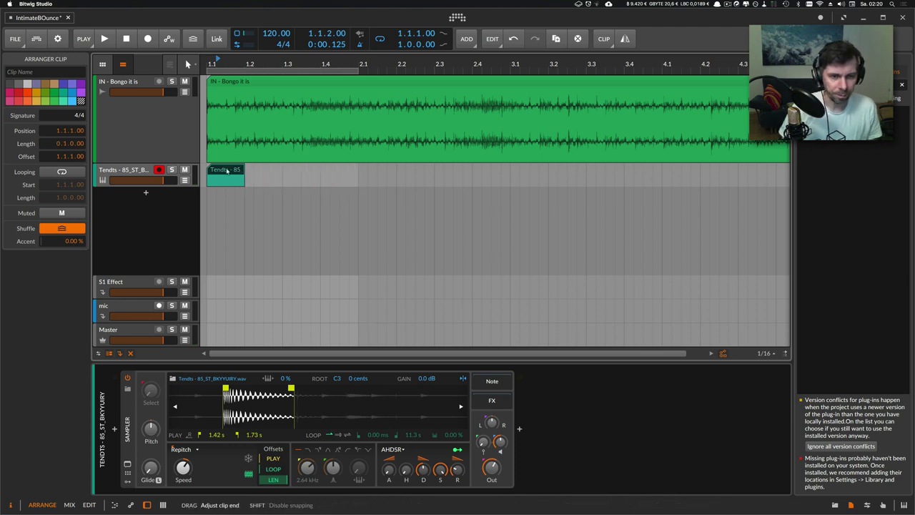
double_click(226, 173)
Add a C3 note at 1.1.1.00 in the one-beat clip with a length of 0.0.1.00
double_click(201, 374)
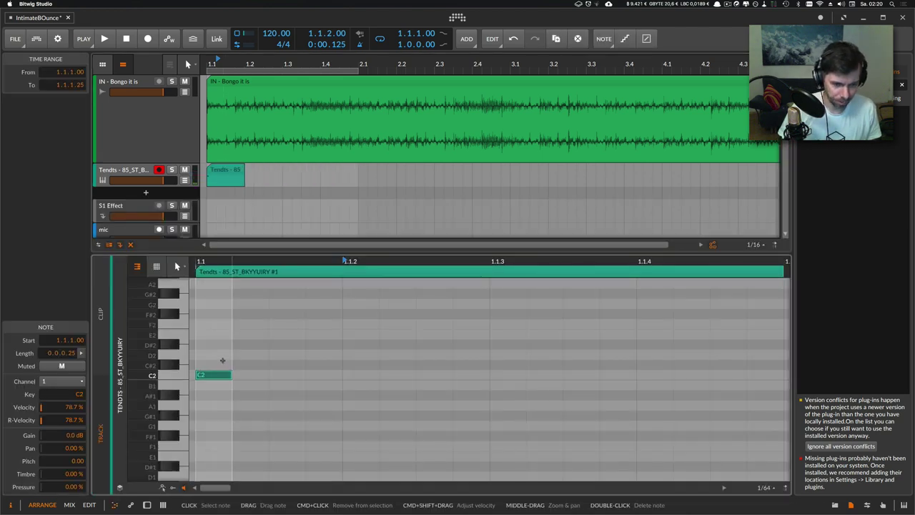
key(Up)
key(Down)
key(shift+Up)
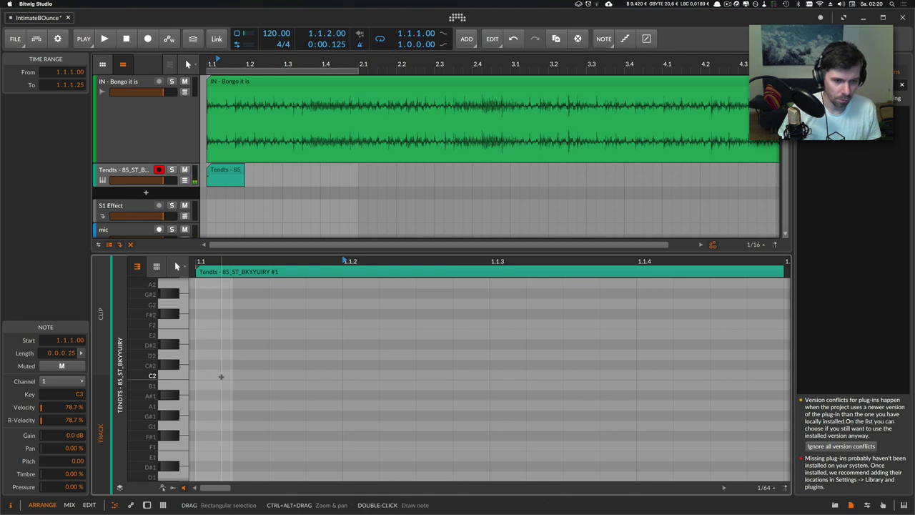
scroll(228, 372, up, 3)
click(227, 372)
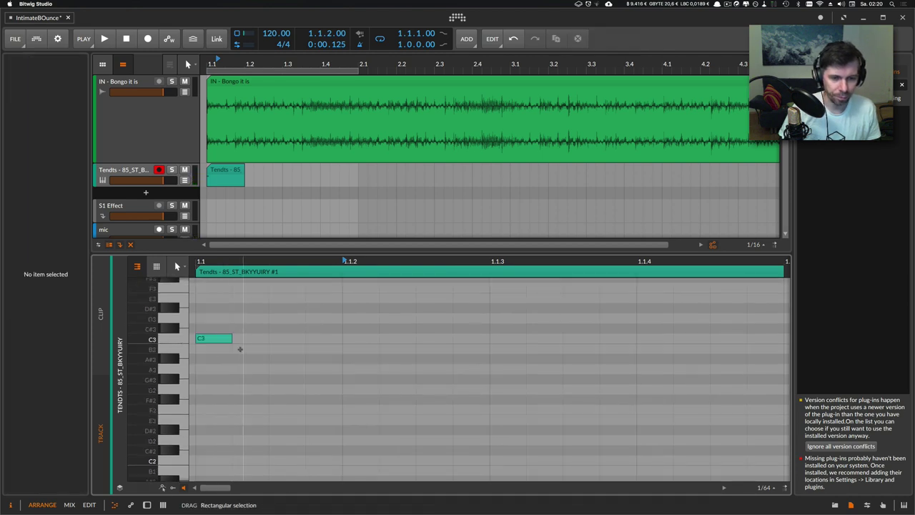
drag(230, 338, 333, 336)
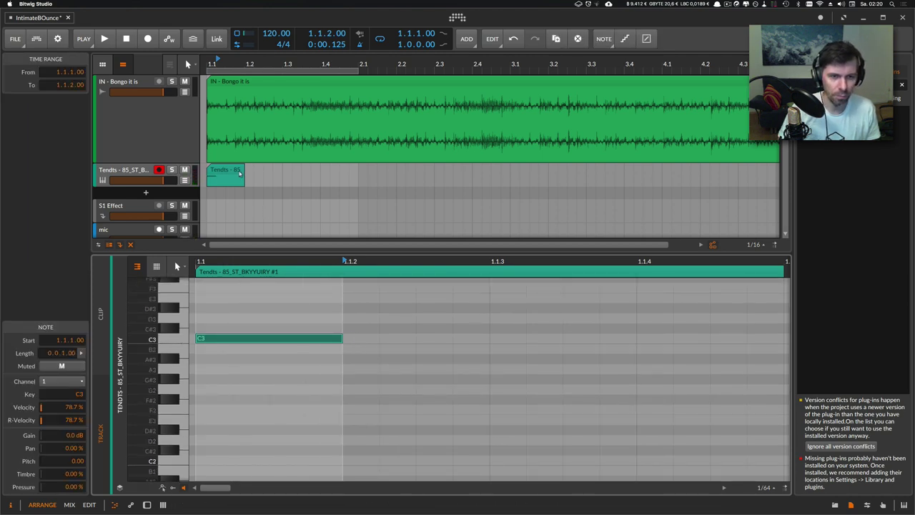
Extend the one-beat clip as a loop to fill one bar and play it with the bongo loop
click(242, 176)
key(space)
key(space)
drag(245, 181, 357, 181)
key(space)
Lower the gain of the bongo clip's audio event to about -6.7 dB
click(202, 115)
click(223, 82)
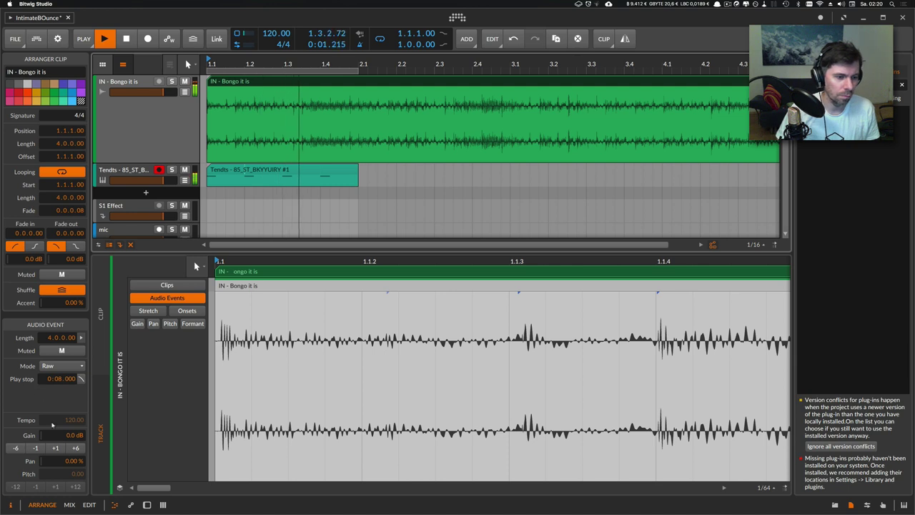
drag(64, 436, 64, 468)
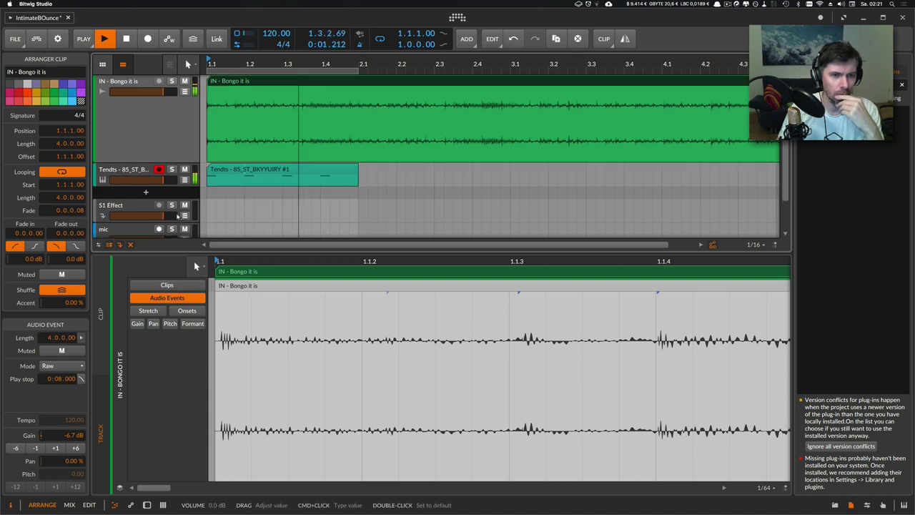
Duplicate the Sampler track and move the C3 notes in the copied clip to start at 1.1.3.00
scroll(174, 213, down, 1)
scroll(174, 213, up, 2)
click(142, 163)
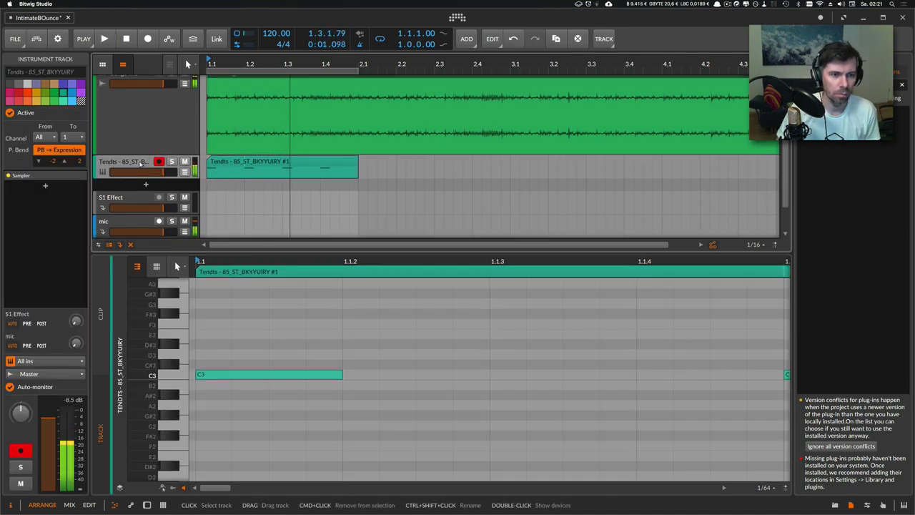
key(super+d)
click(224, 191)
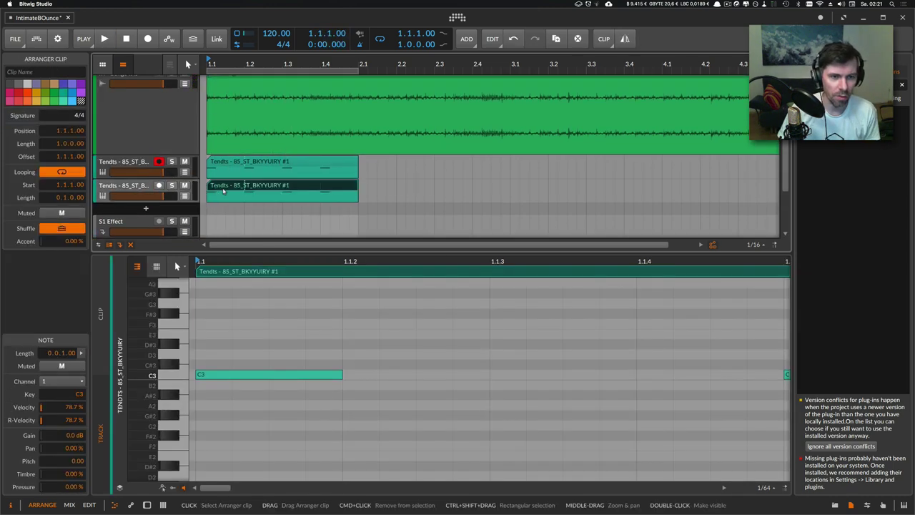
drag(219, 309, 287, 310)
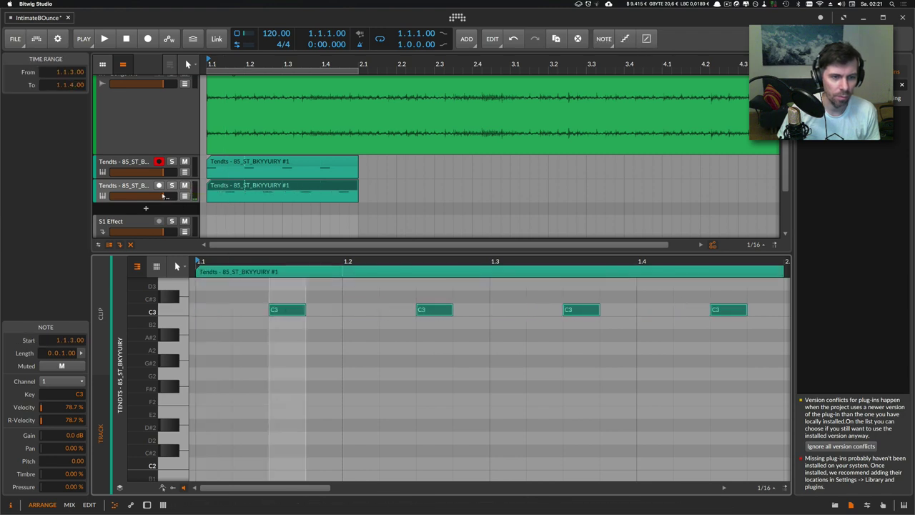
Disarm the original Sampler track and set the duplicate's Sampler play range to about 1.09 s to 1.28 s
double_click(147, 187)
click(149, 172)
click(159, 170)
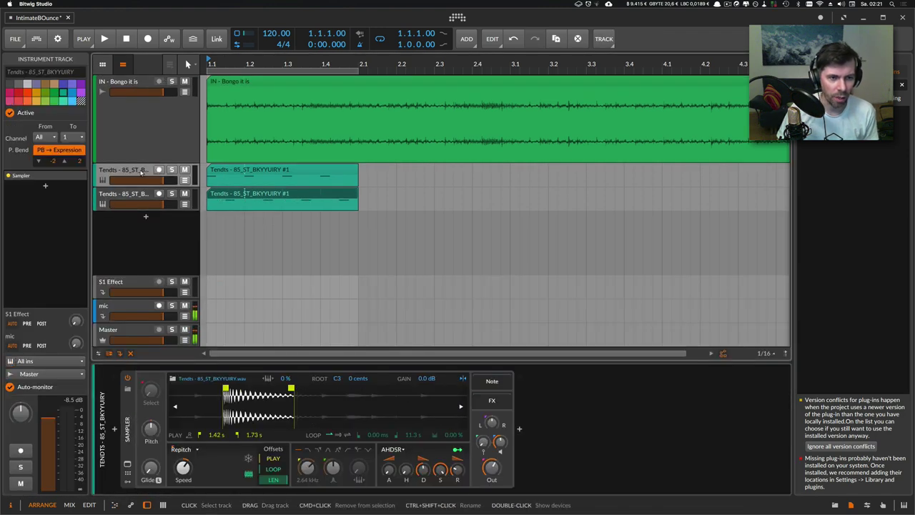
mouse_move(258, 395)
mouse_down()
mouse_move(255, 406)
mouse_move(248, 394)
mouse_move(231, 402)
mouse_move(230, 418)
mouse_move(251, 392)
mouse_up()
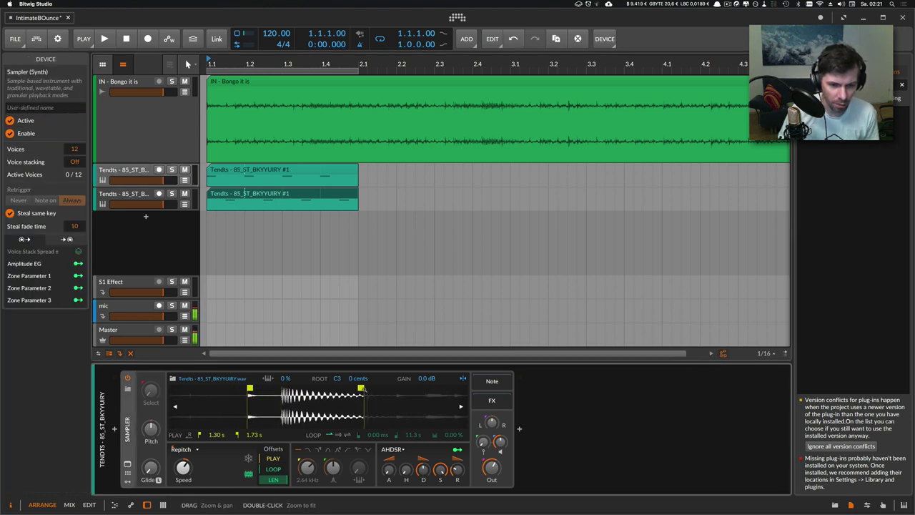
mouse_move(362, 388)
mouse_down()
mouse_move(287, 390)
mouse_move(266, 409)
mouse_move(278, 417)
mouse_move(298, 388)
mouse_move(306, 407)
mouse_move(320, 391)
mouse_move(290, 390)
mouse_up()
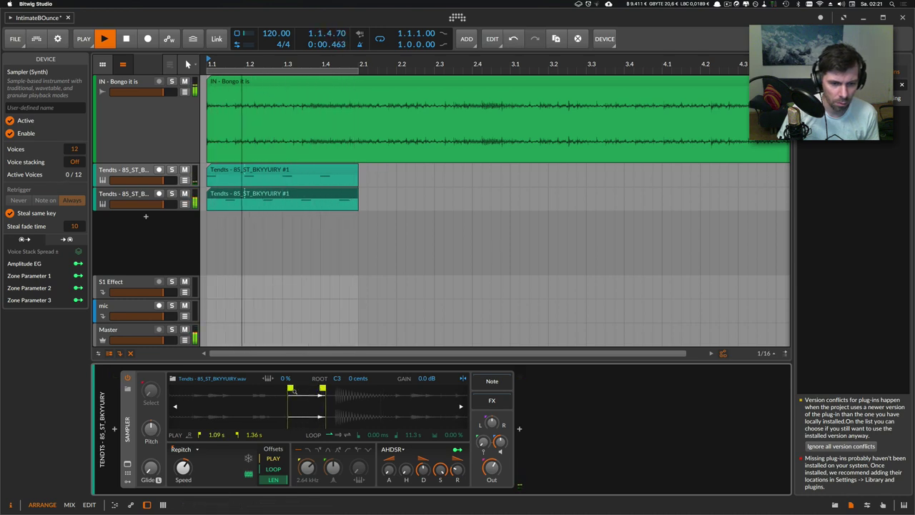
mouse_move(322, 388)
mouse_down()
mouse_move(294, 389)
mouse_move(315, 391)
mouse_up()
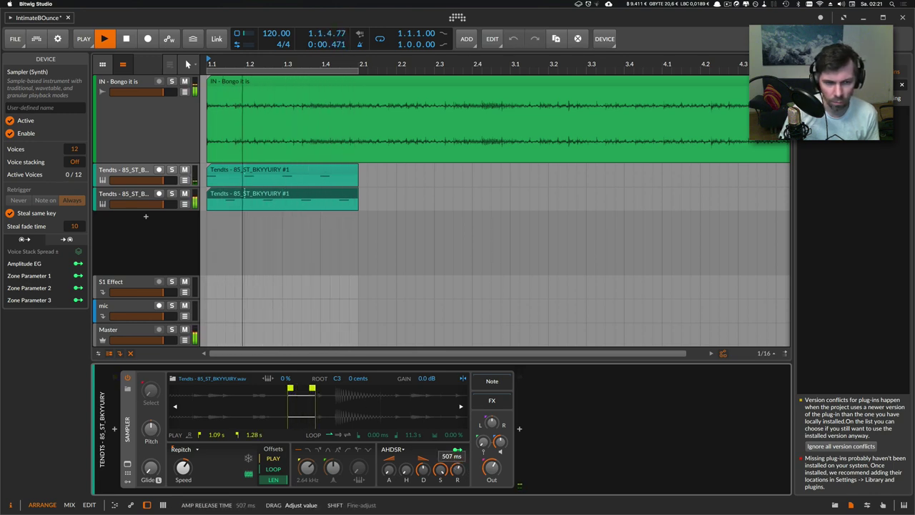
Shift all notes in the duplicated track's clip one sixteenth later, to start at 1.1.4.00, and stop playback
double_click(229, 193)
click(290, 313)
key(super+a)
key(space)
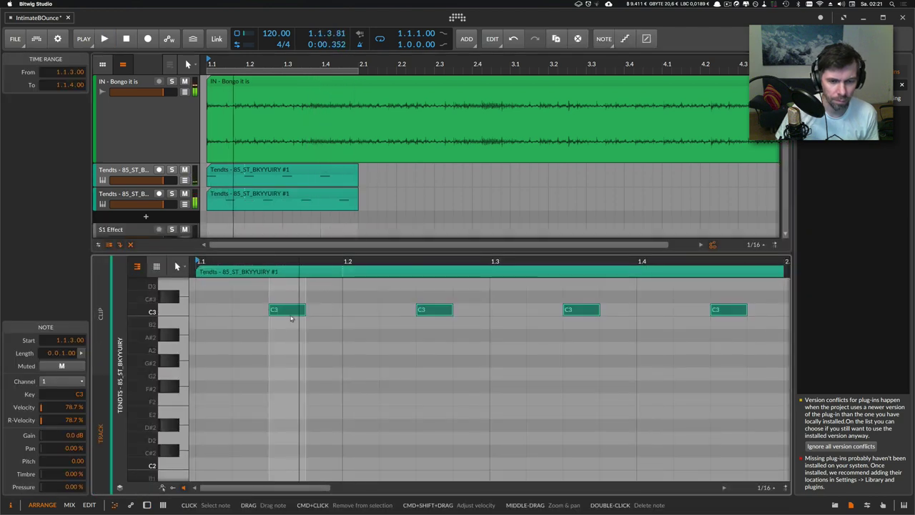
key(Right)
Duplicate the second Sampler track and shift all notes in the new copy's clip one sixteenth earlier, to start at 1.1.3.00
scroll(242, 183, down, 2)
click(155, 190)
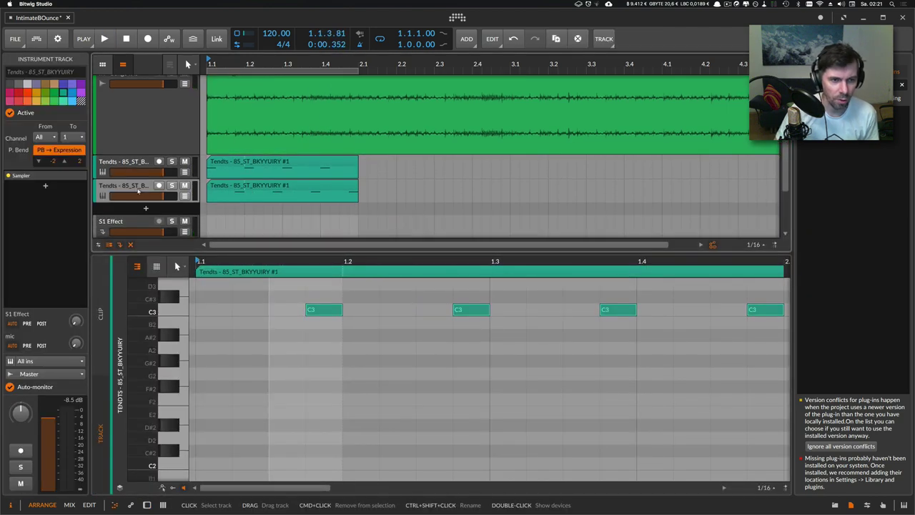
key(super+d)
scroll(165, 193, down, 3)
click(224, 187)
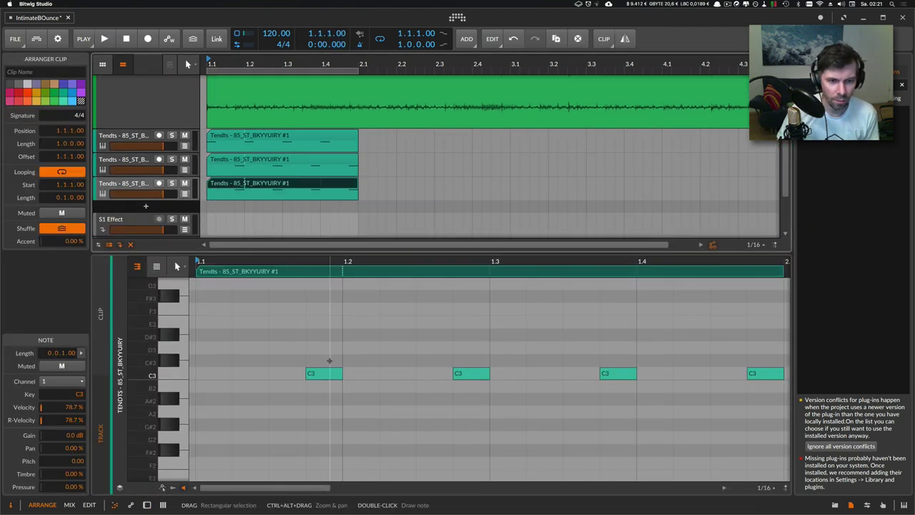
click(328, 382)
key(super+a)
key(Left)
Trim the third Sampler's play range to a short slice from about 1.30 s to 1.33 s and audition the groove
double_click(124, 183)
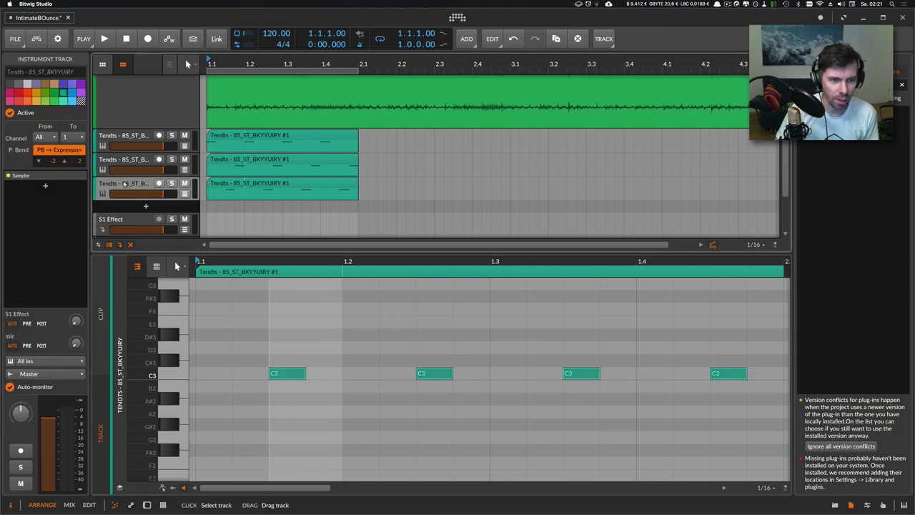
drag(283, 407, 283, 450)
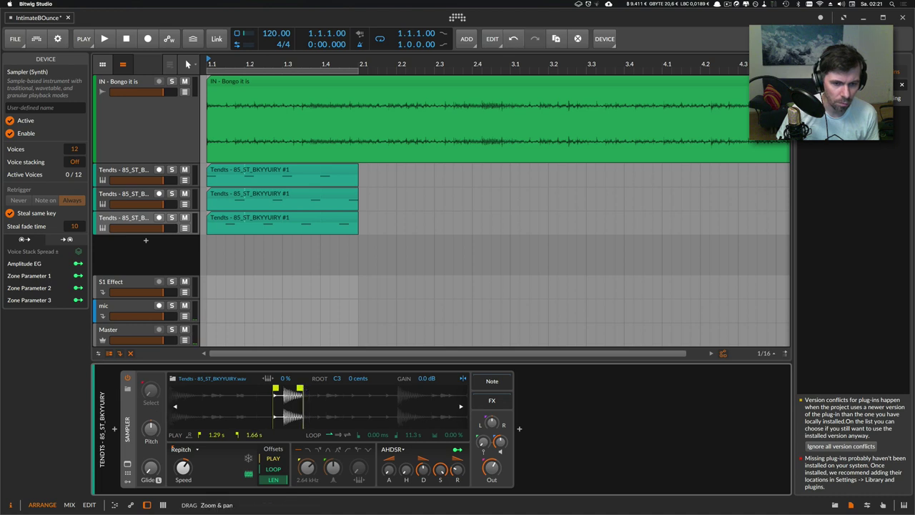
drag(275, 396, 290, 358)
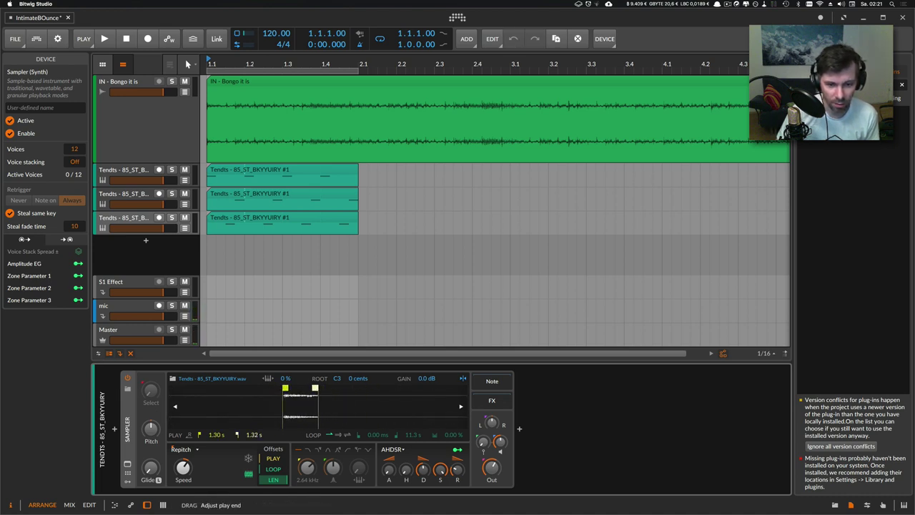
key(space)
key(space)
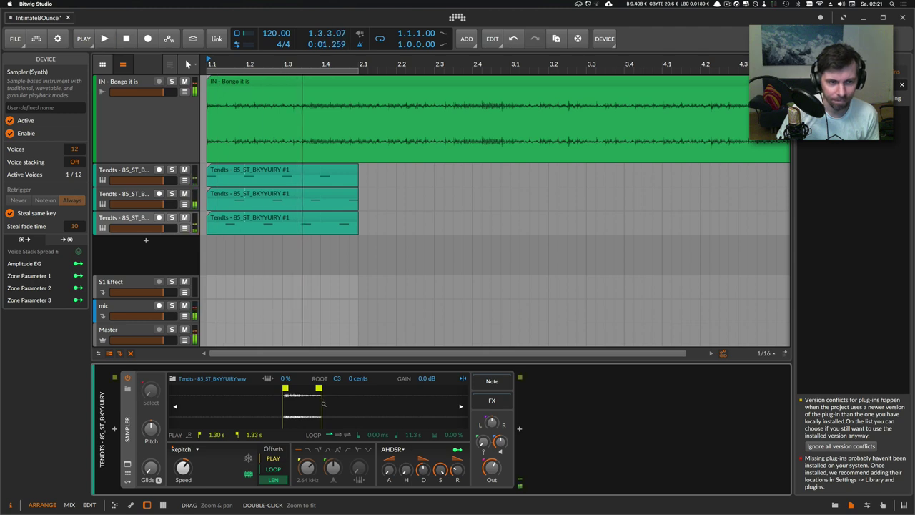
Audition the groove, compare the second and third Samplers, and raise the third Sampler's gain to about +8.6 dB
key(space)
key(space)
key(space)
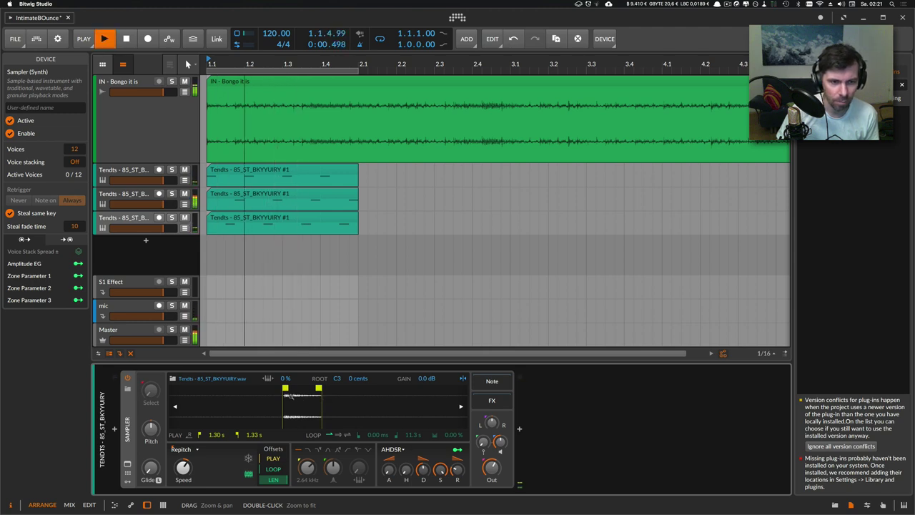
click(153, 209)
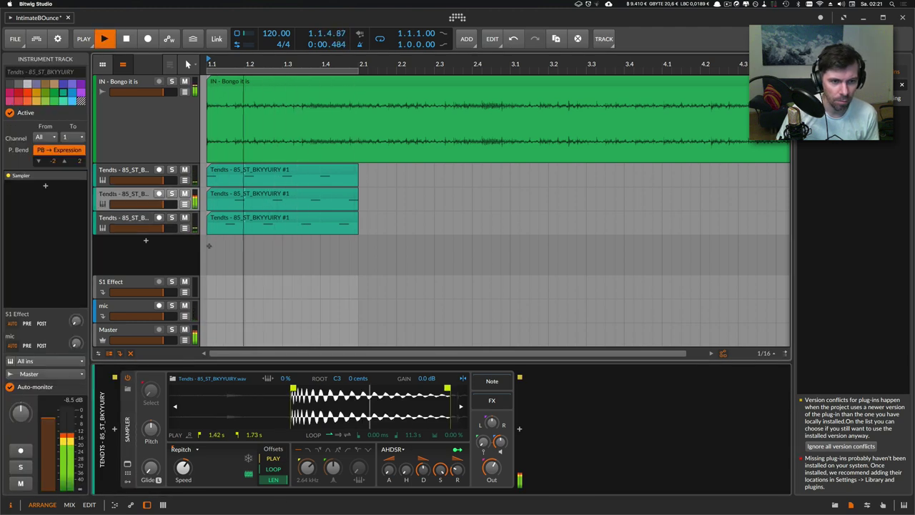
key(space)
click(152, 219)
drag(307, 405, 307, 436)
key(space)
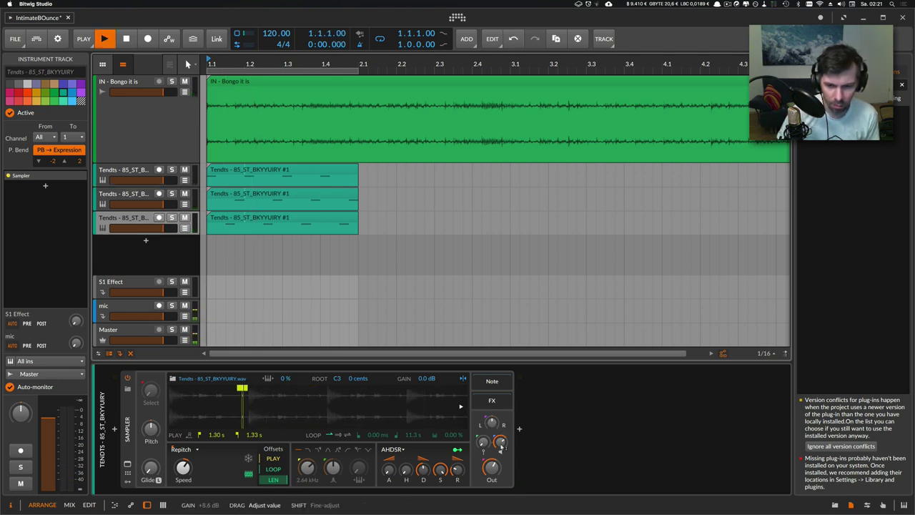
drag(500, 444, 500, 444)
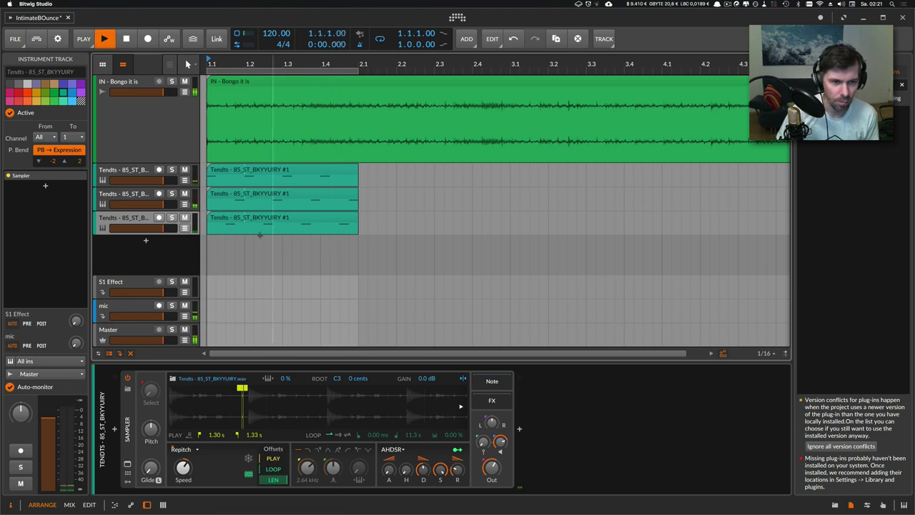
Nudge the third Sampler's play start slightly later at about 1.30 s and adjust the second Sampler's gain
click(244, 219)
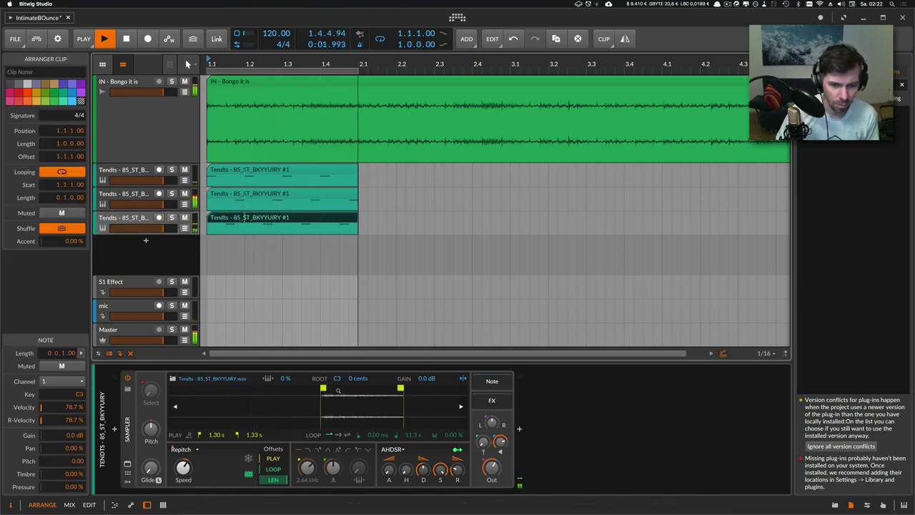
click(326, 390)
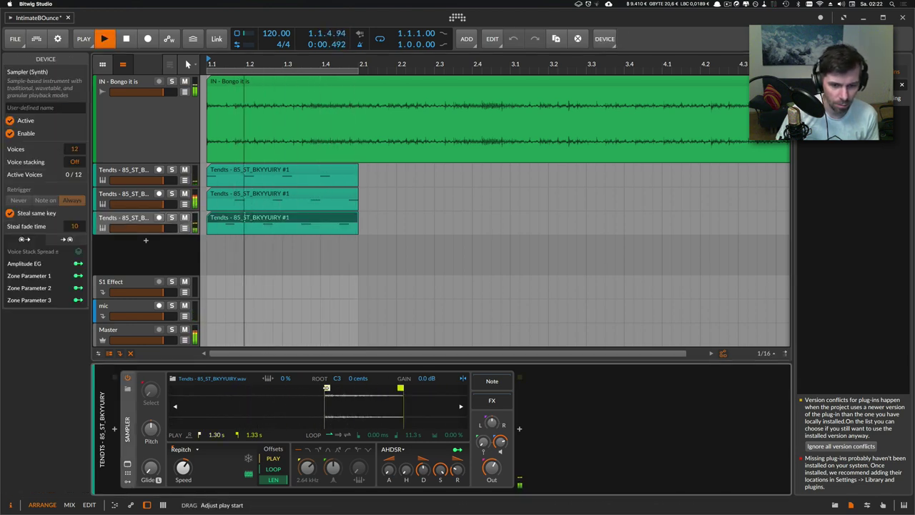
click(167, 205)
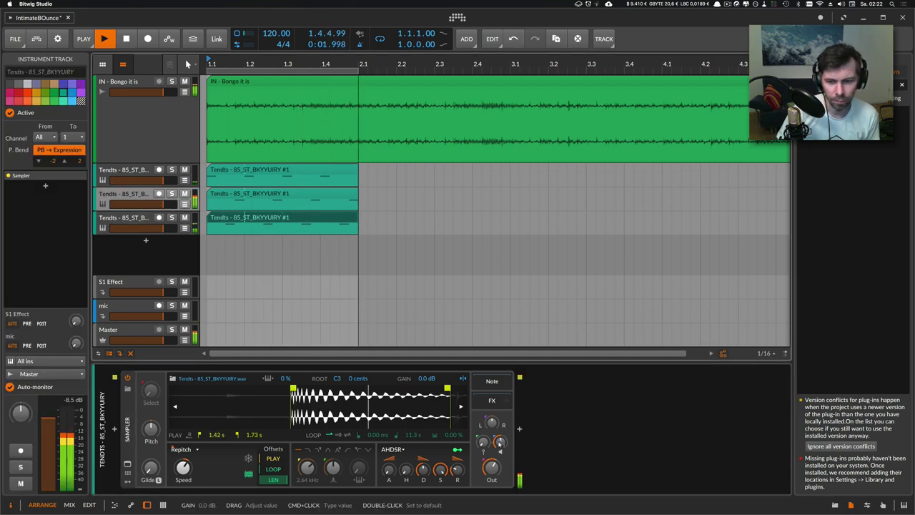
drag(500, 441, 500, 407)
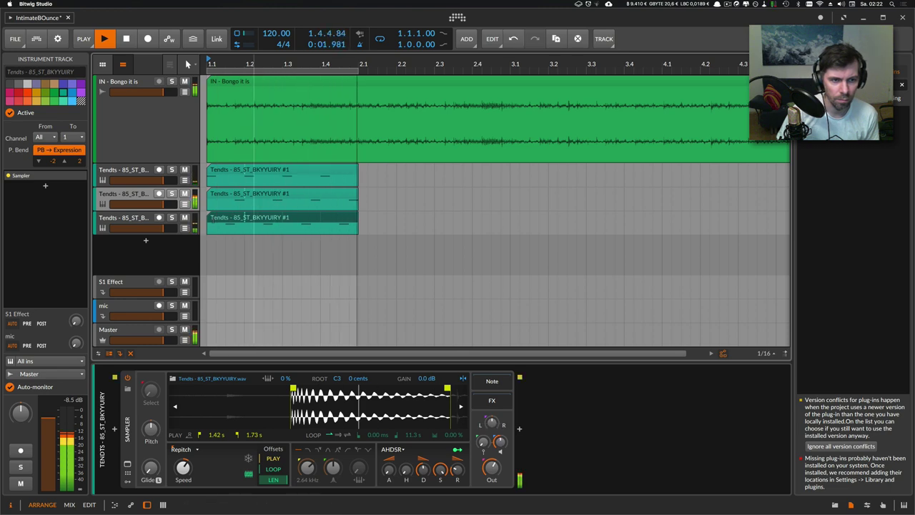
Stop playback and swap the note clips of the first and second Sampler tracks, both aligned to the start of bar 1
key(space)
click(143, 170)
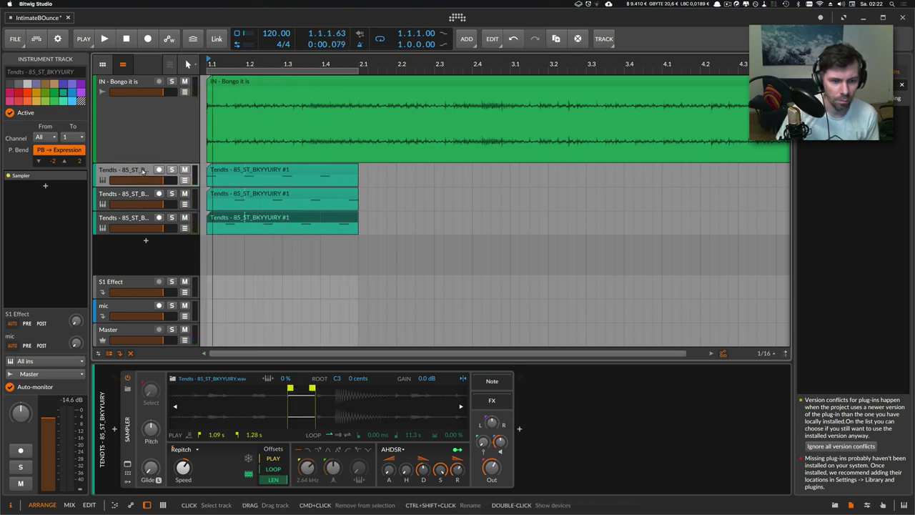
mouse_move(136, 172)
mouse_down()
mouse_move(140, 203)
mouse_move(141, 168)
mouse_up()
click(220, 172)
click(219, 193)
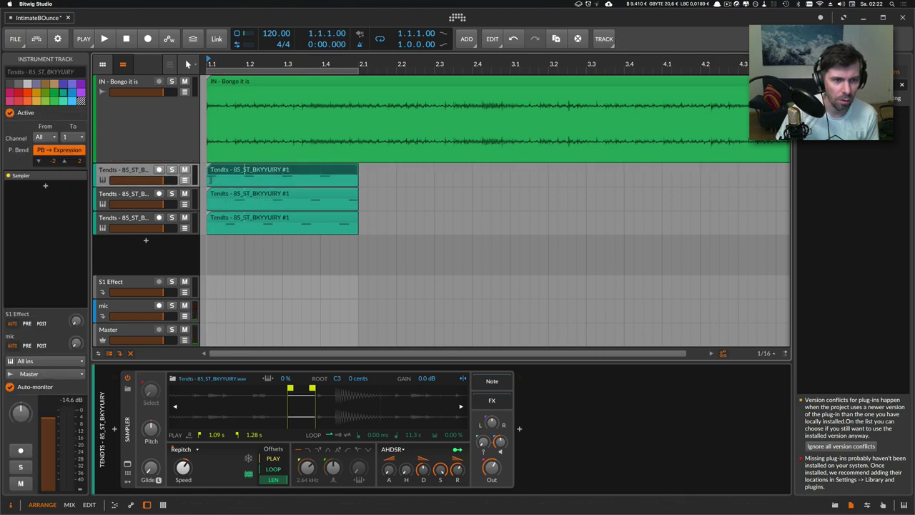
drag(223, 171, 394, 220)
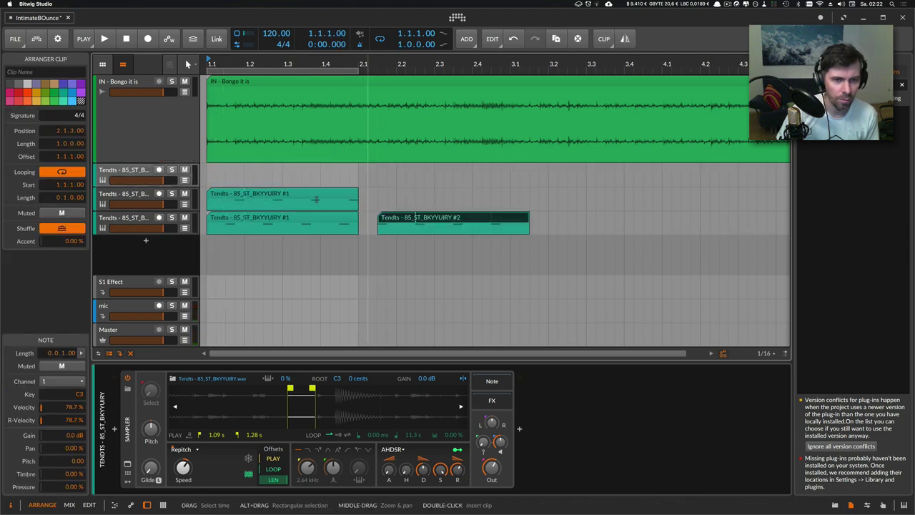
drag(228, 193, 228, 170)
drag(383, 222, 218, 200)
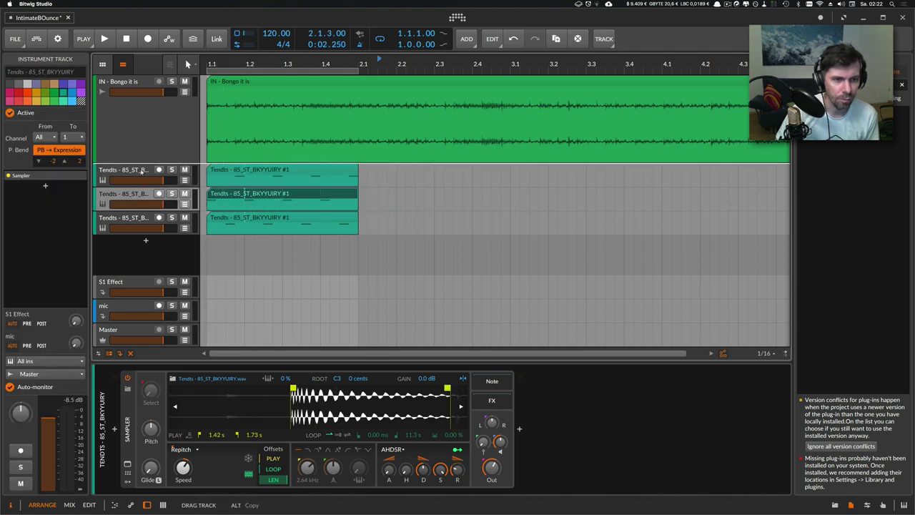
Move the second Sampler track with its clip above the first one and play the loop
click(244, 169)
key(space)
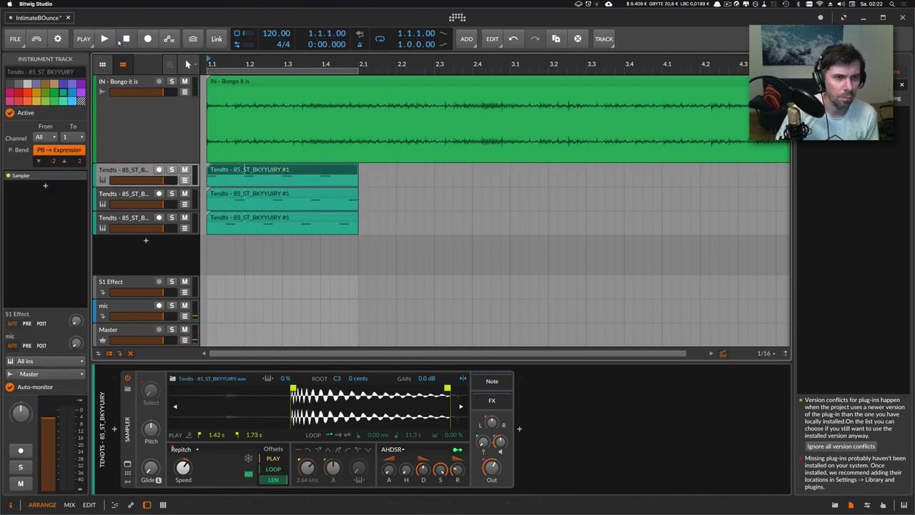
click(103, 39)
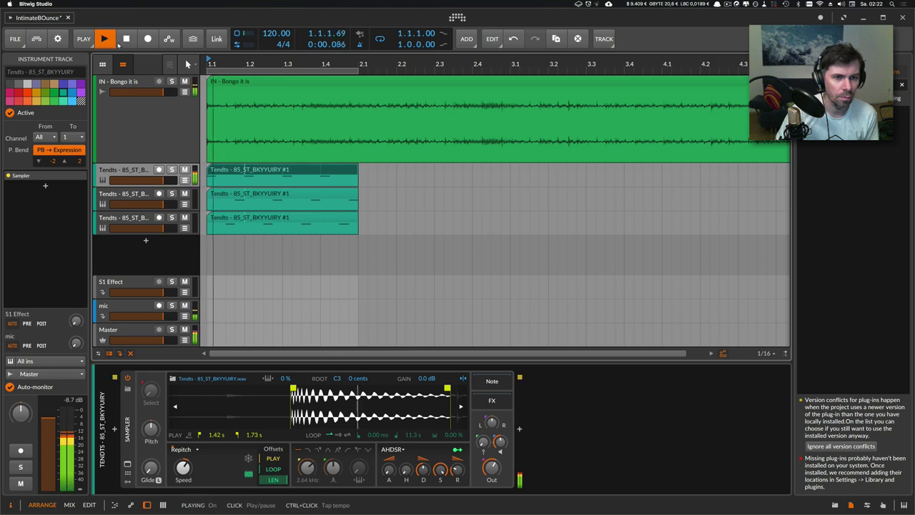
Enable a filter on the second track's Sampler with its cutoff at 1.05 kHz, and check the other two Samplers
click(141, 195)
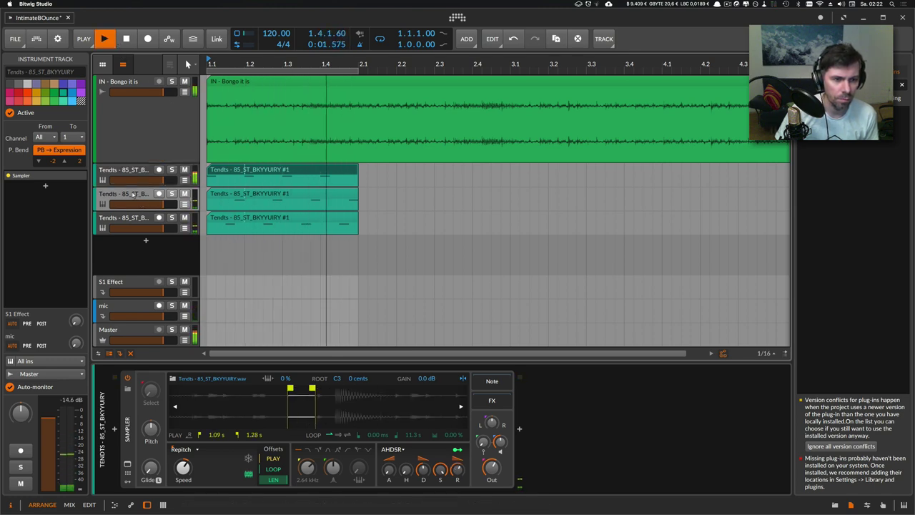
click(348, 451)
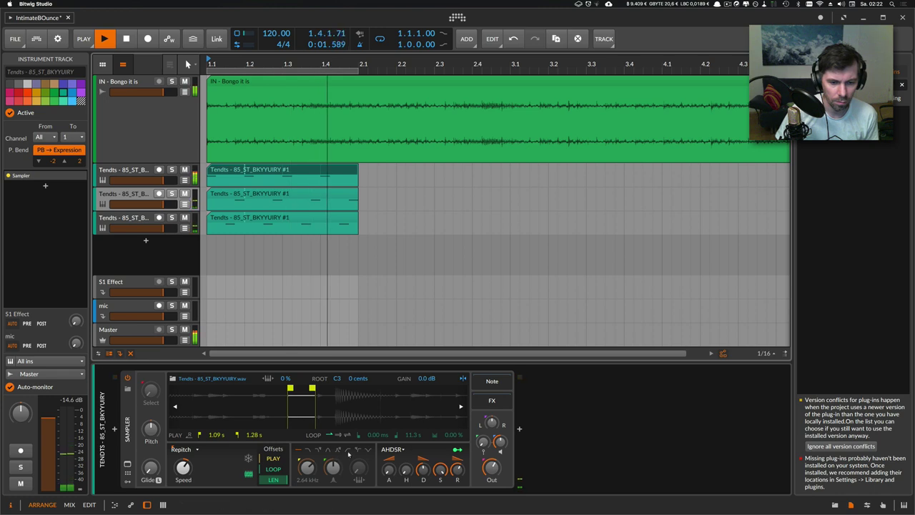
drag(307, 467, 307, 480)
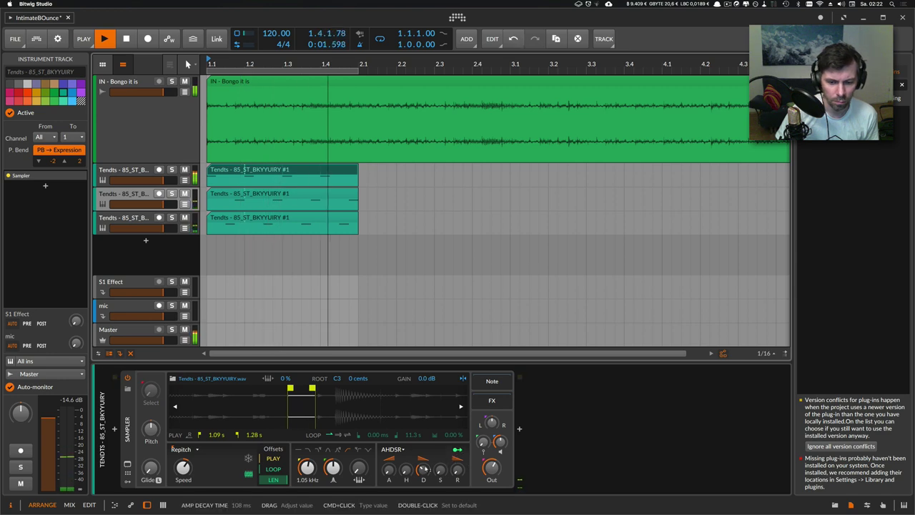
click(151, 218)
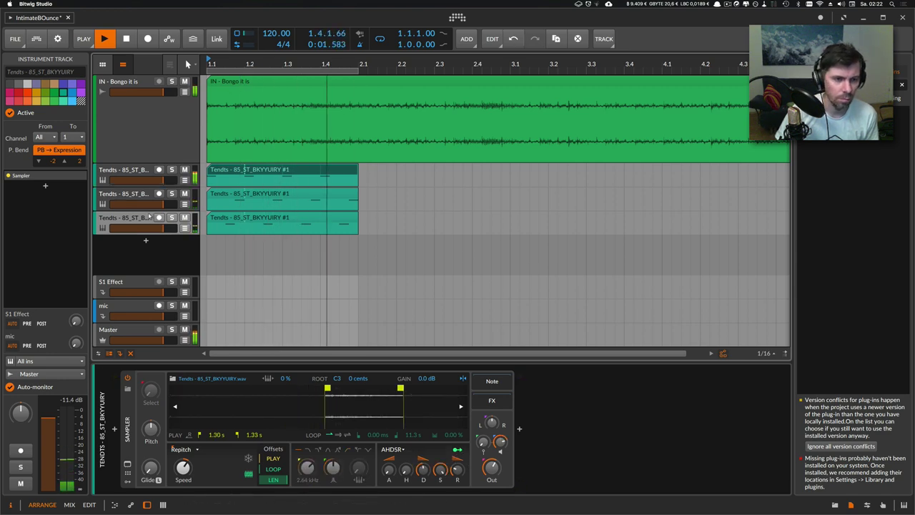
click(143, 172)
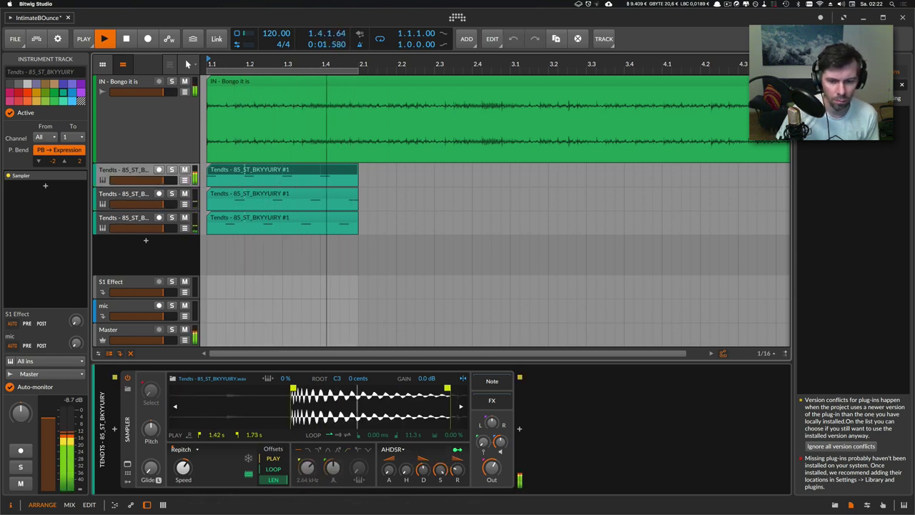
Insert an EQ-2 device on the IN - Bongo it is track
click(159, 139)
click(114, 428)
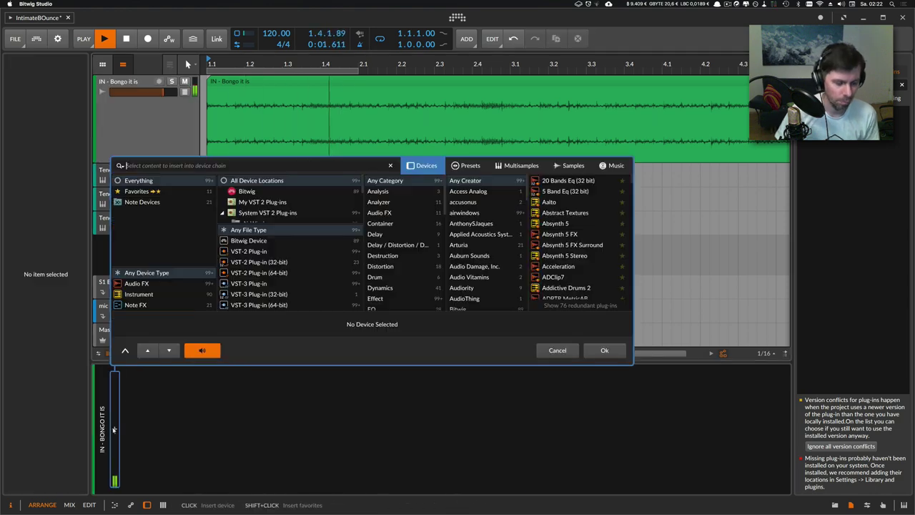
text(eq)
key(Down)
key(Down)
key(Return)
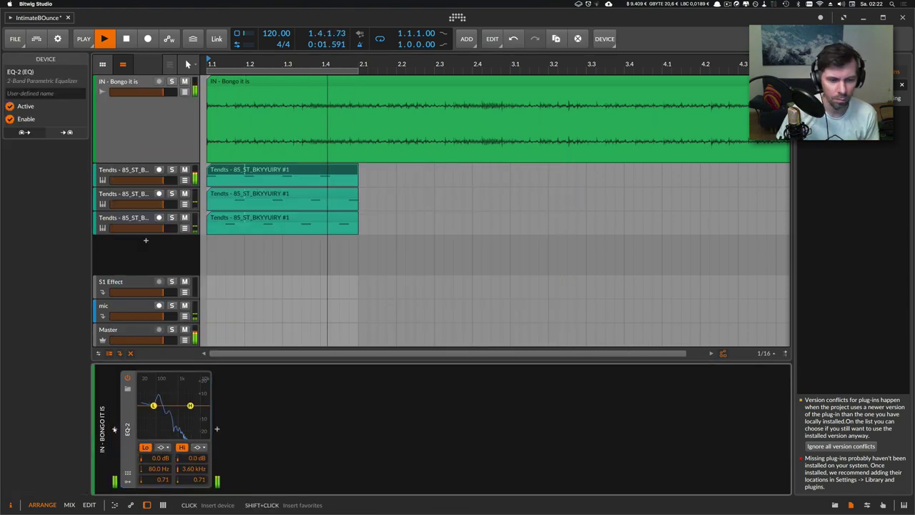
Change the EQ-2's low band to a low-cut shape at 131 Hz and stop playback
click(162, 448)
click(165, 470)
mouse_move(163, 470)
mouse_down()
mouse_move(164, 429)
mouse_move(163, 461)
mouse_up()
key(space)
Add a Transient Control device after the EQ-2 on the bongo track
click(218, 429)
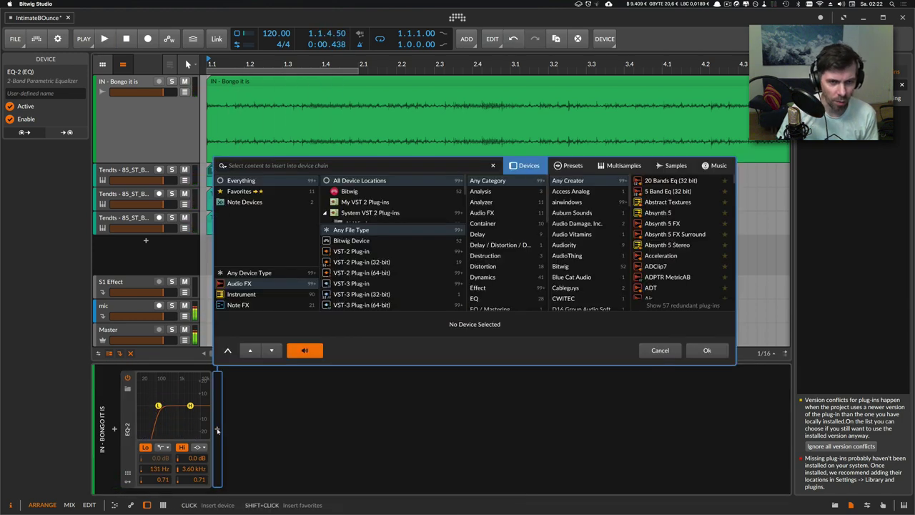
text(trans)
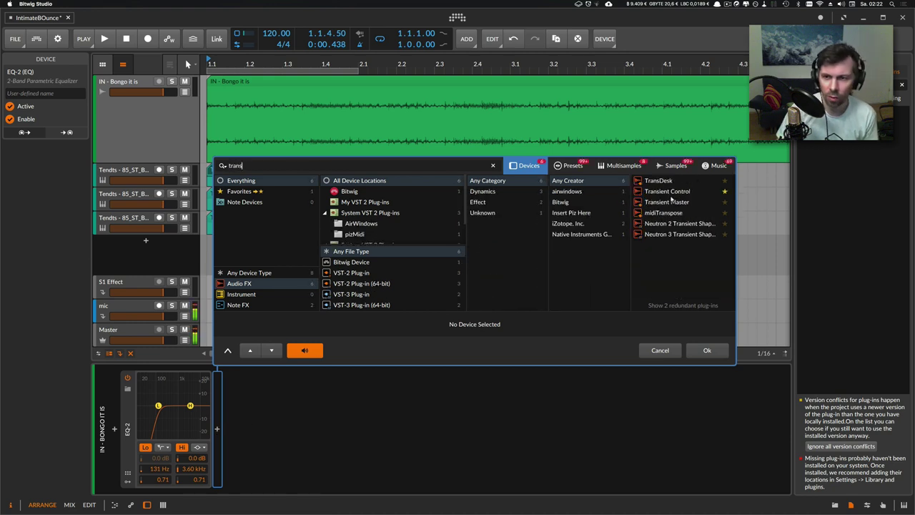
double_click(667, 191)
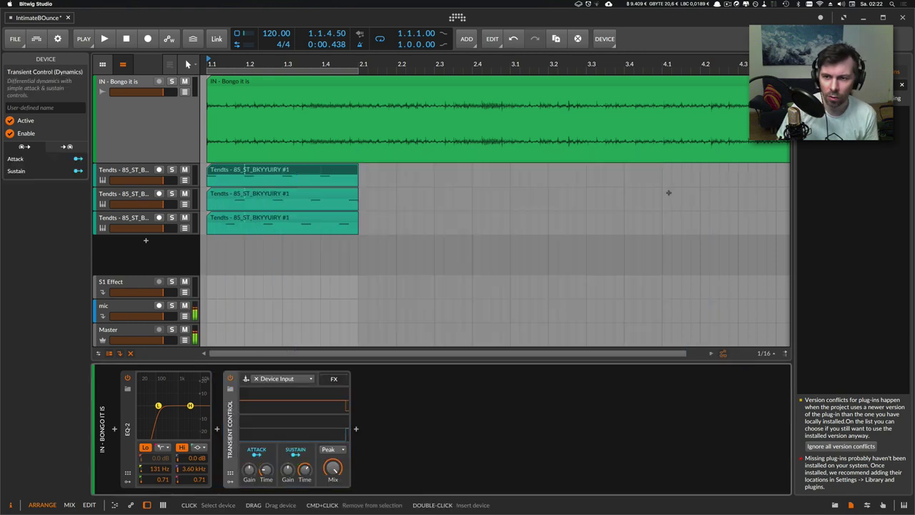
Adjust the Sustain and Attack gains of the Transient Control while the loop plays, and stop playback
key(space)
drag(287, 469, 287, 475)
drag(248, 469, 287, 483)
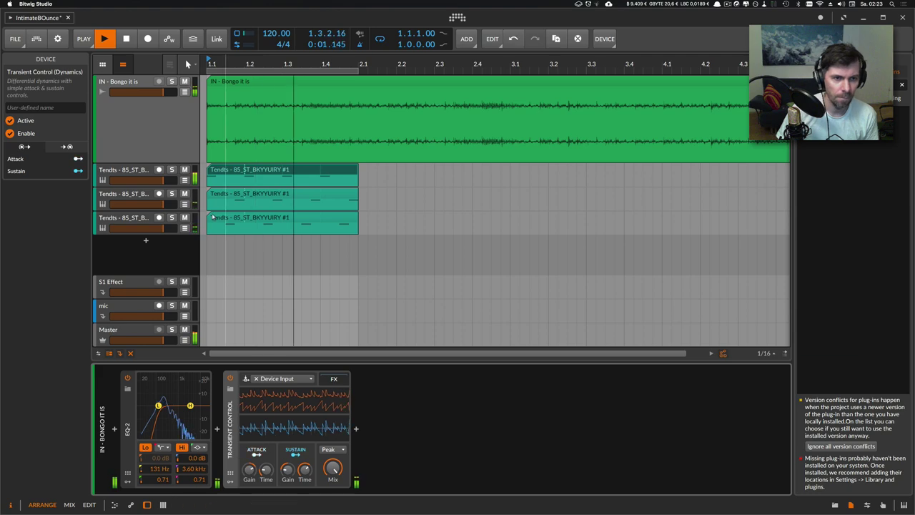
key(space)
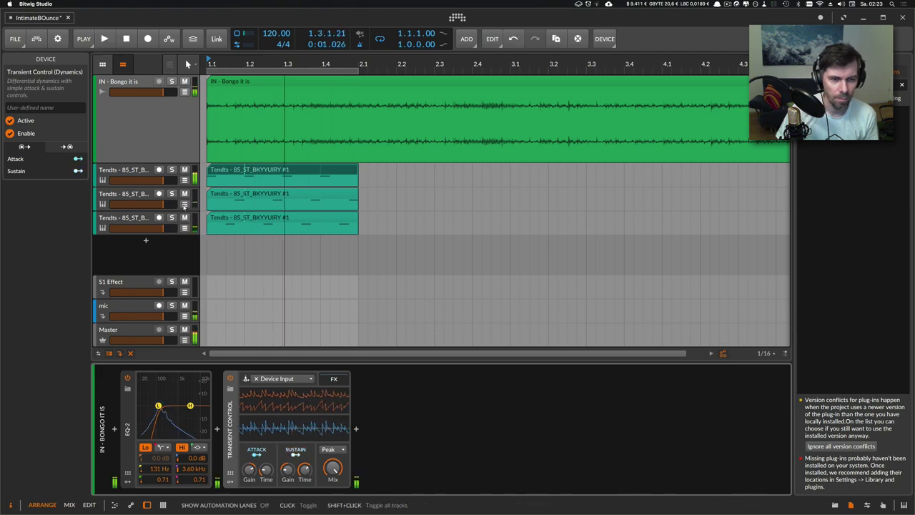
Switch to ForkLift, expand the Pads & Drones folder, and preview Skyence - Pad Alarmed State.wav and Melorman - Epilogue Pads 81.wav
click(133, 222)
key(super+Tab)
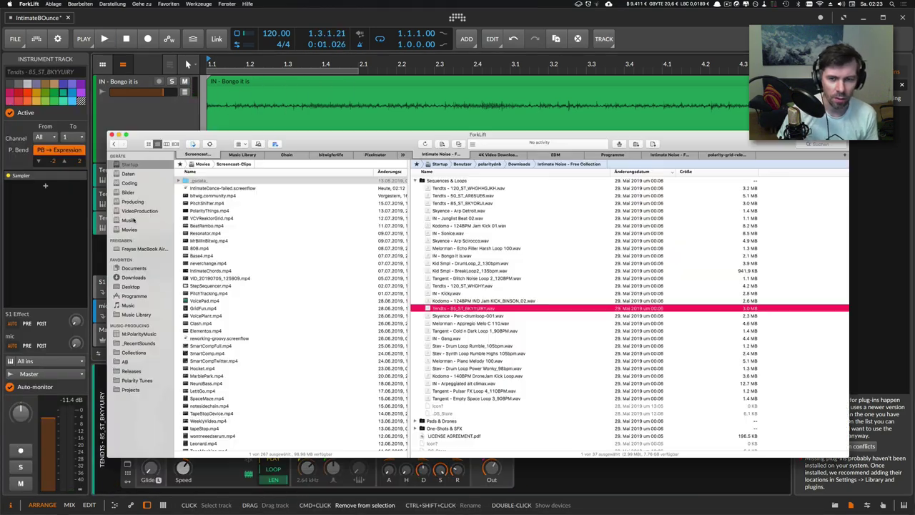
scroll(515, 269, down, 1)
click(468, 333)
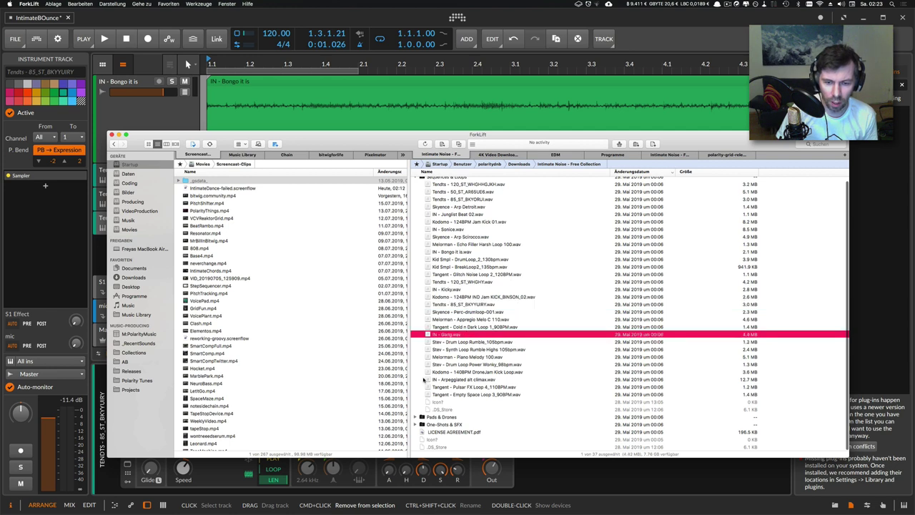
click(416, 418)
scroll(431, 399, down, 3)
click(457, 342)
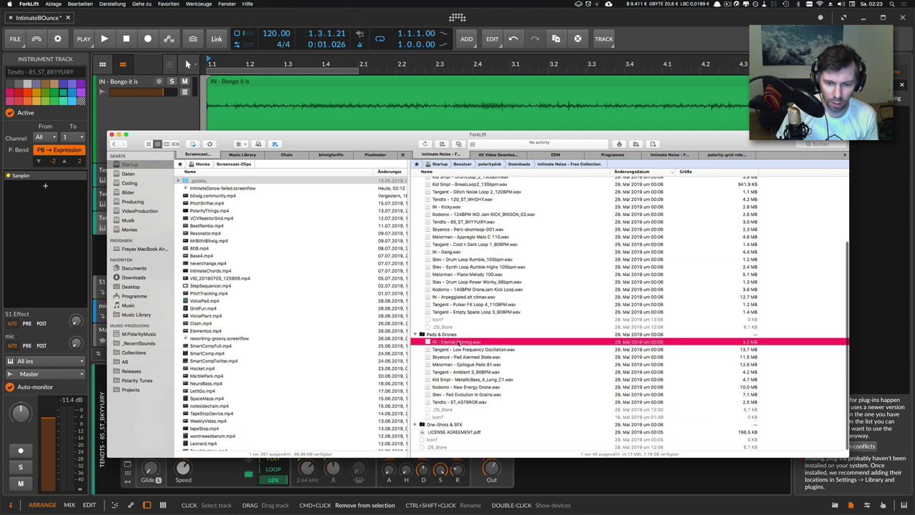
key(Down)
key(Down)
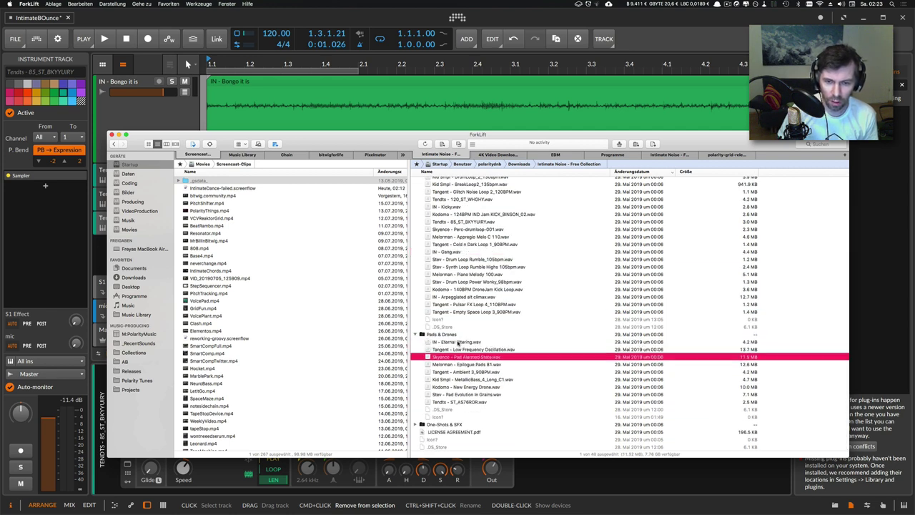
key(space)
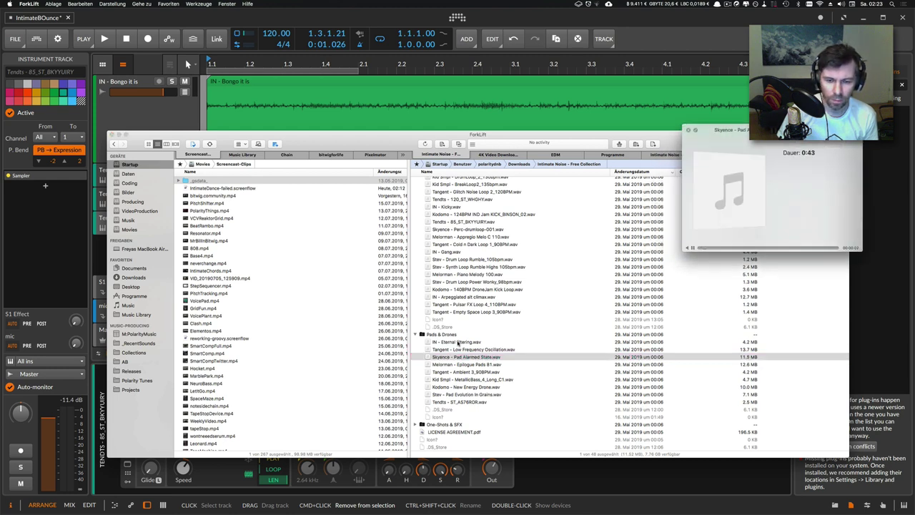
key(Down)
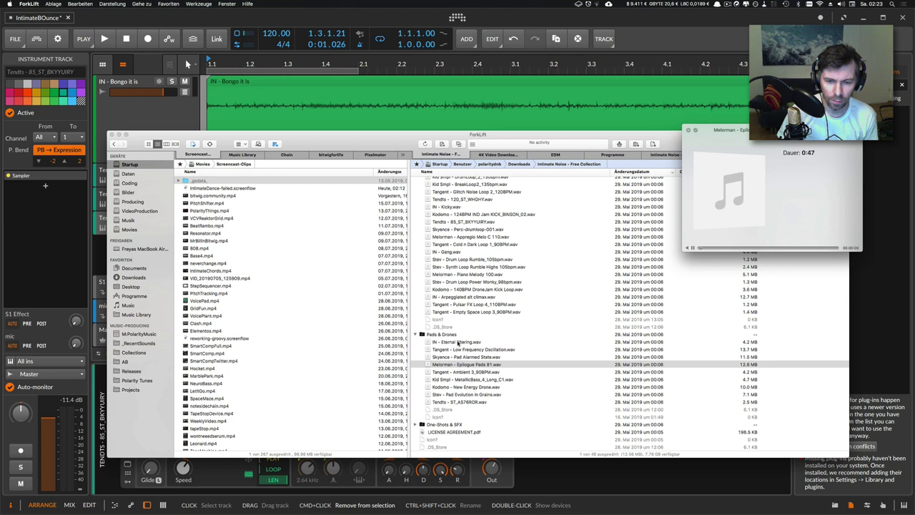
key(space)
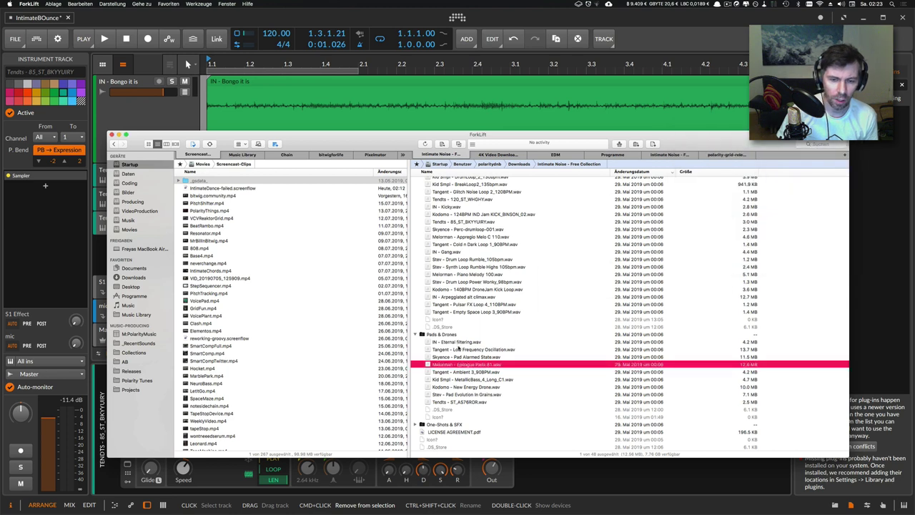
Load Melorman - Epilogue Pads 81.wav into a Sampler on a new track in Bitwig Studio and add an empty one-bar clip at 1.1.1.00
drag(483, 370, 139, 243)
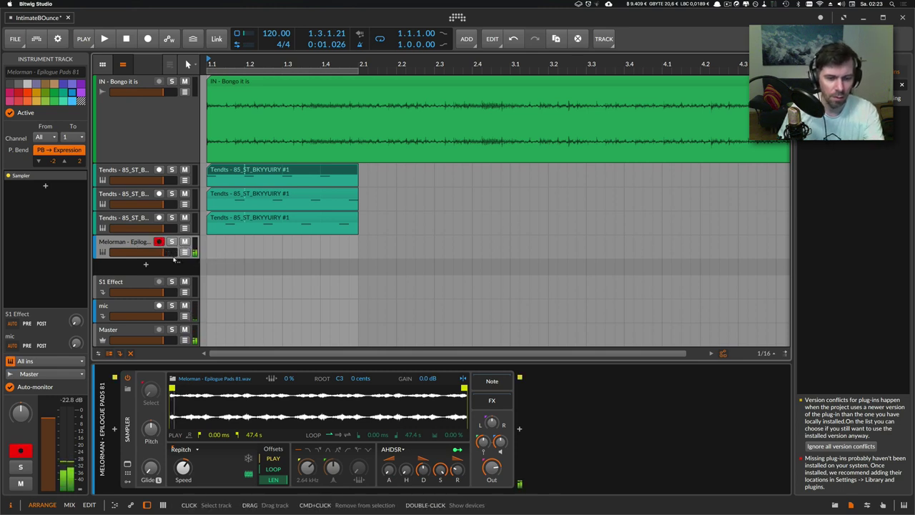
double_click(215, 241)
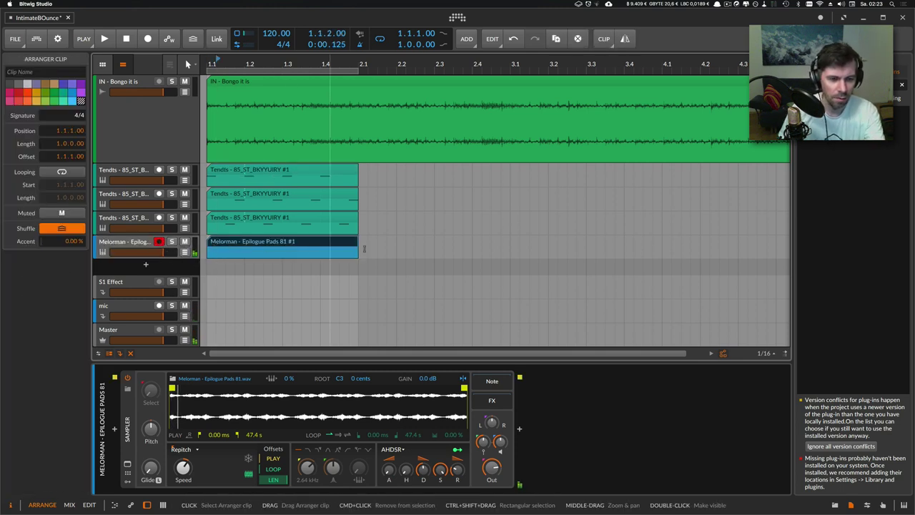
Shorten the Melorman pad clip to one beat, loop it across the full bar, and open its notes
drag(355, 243, 250, 247)
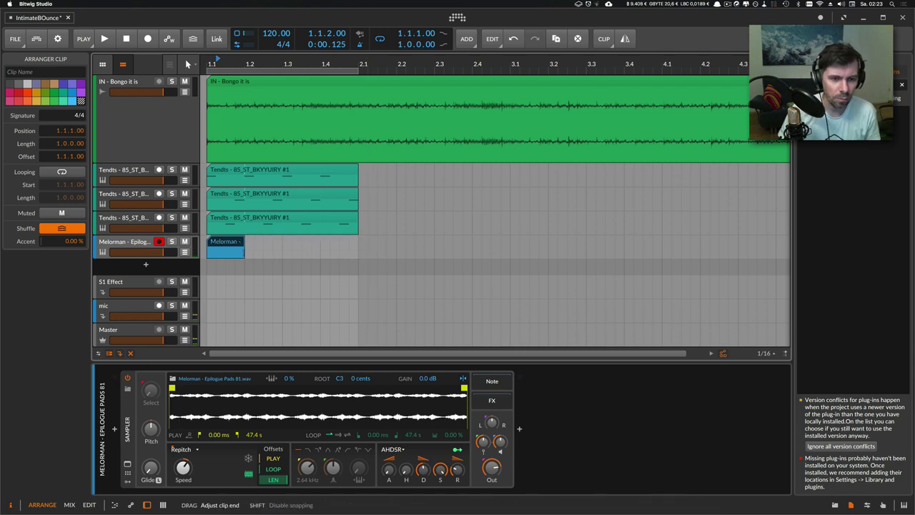
drag(320, 253, 358, 253)
double_click(225, 242)
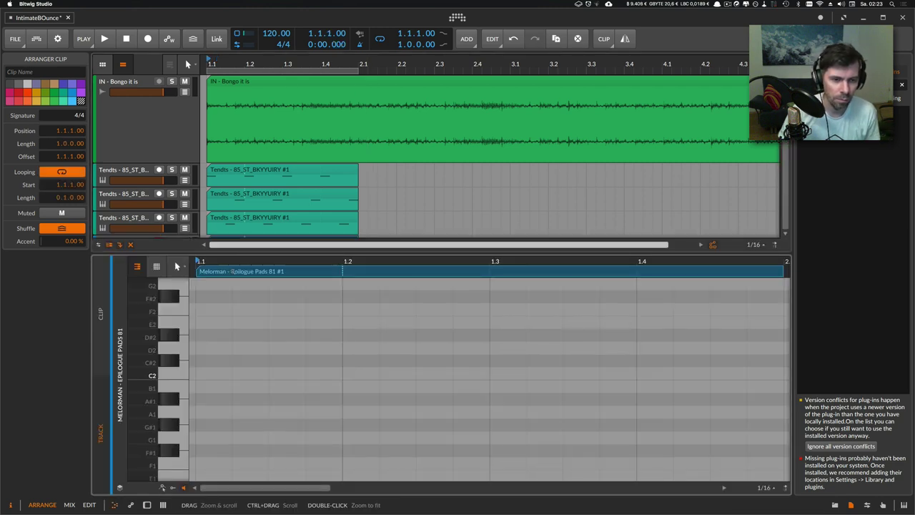
Draw a C2 note at the start of the Melorman clip, lengthen it to a full beat, and start playback
double_click(211, 375)
double_click(230, 374)
double_click(225, 374)
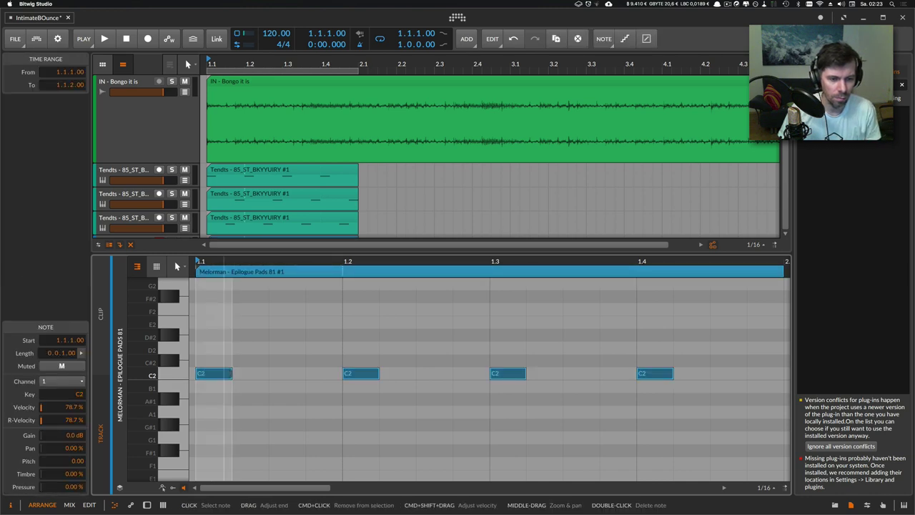
drag(232, 373, 343, 373)
key(space)
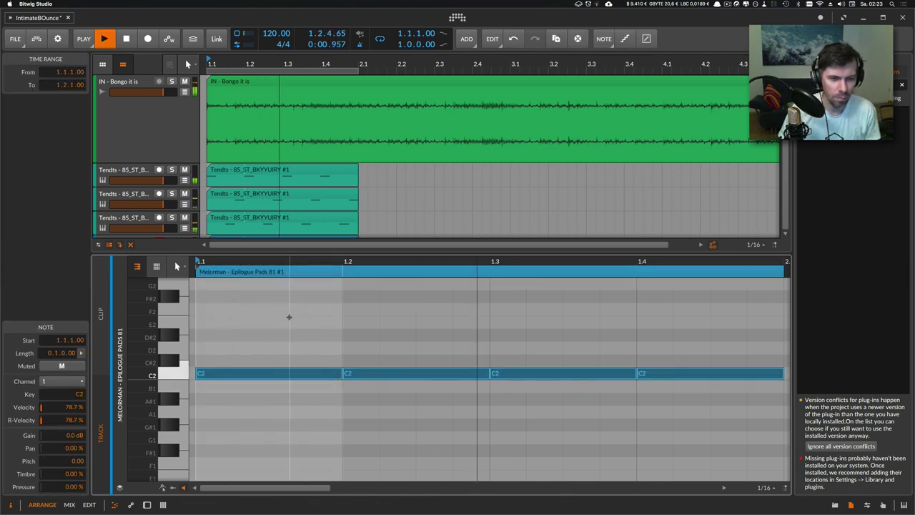
Turn on reverse playback in the Melorman Sampler, narrow its play region to 426 ms–995 ms while listening, and stop playback
scroll(263, 216, down, 5)
double_click(154, 165)
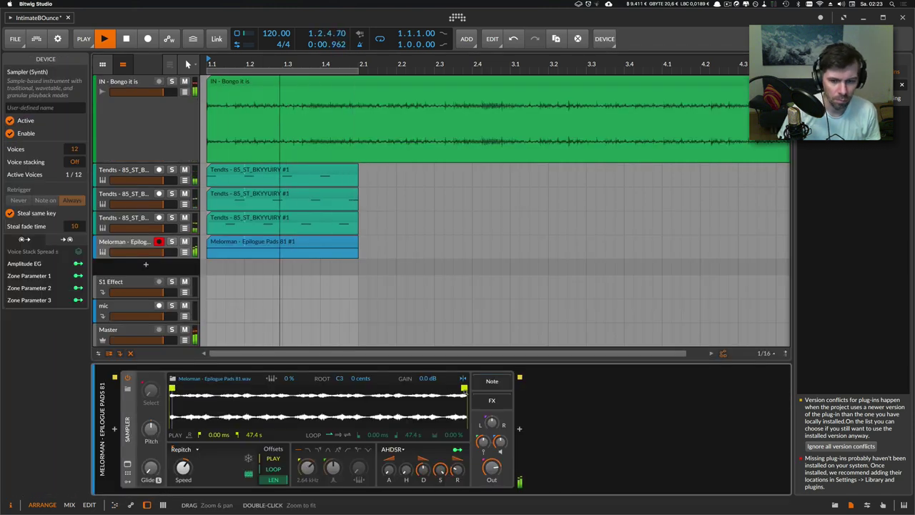
mouse_move(464, 390)
mouse_down()
mouse_move(180, 391)
mouse_move(180, 429)
mouse_up()
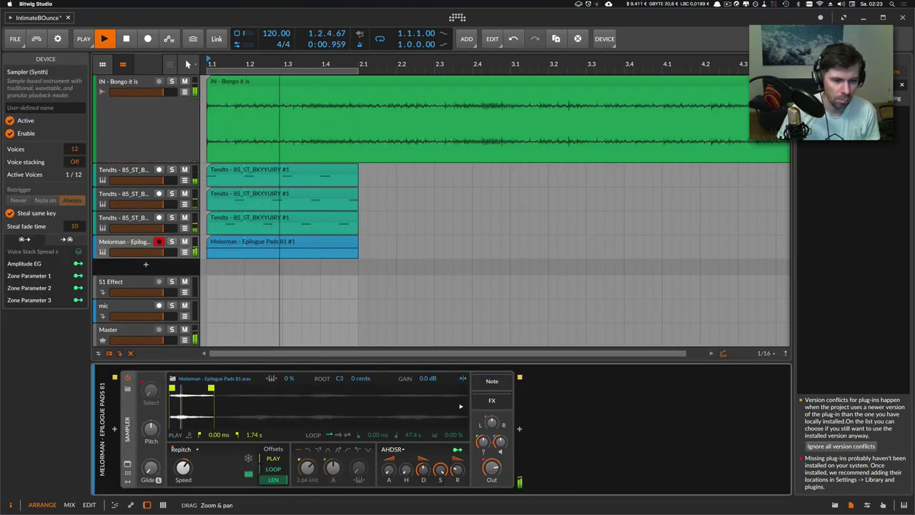
mouse_move(172, 388)
mouse_down()
mouse_move(201, 388)
mouse_move(168, 392)
mouse_up()
drag(229, 389, 197, 389)
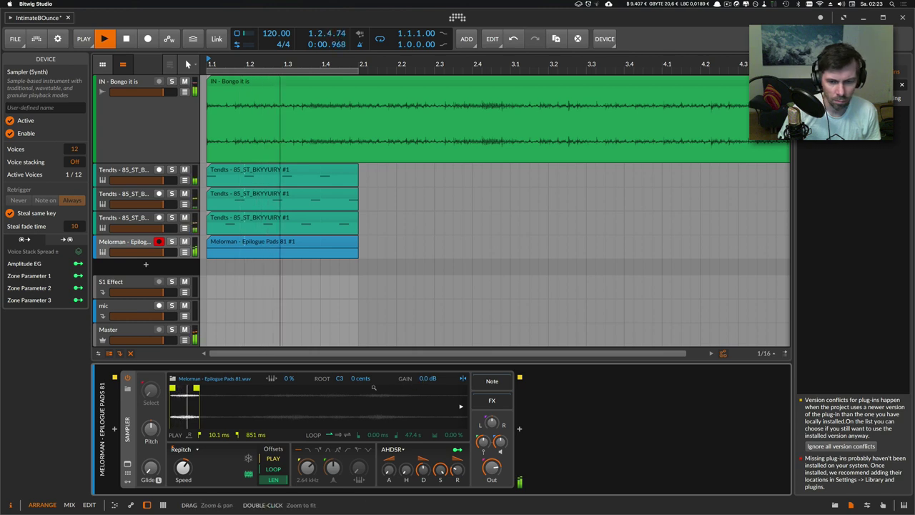
key(space)
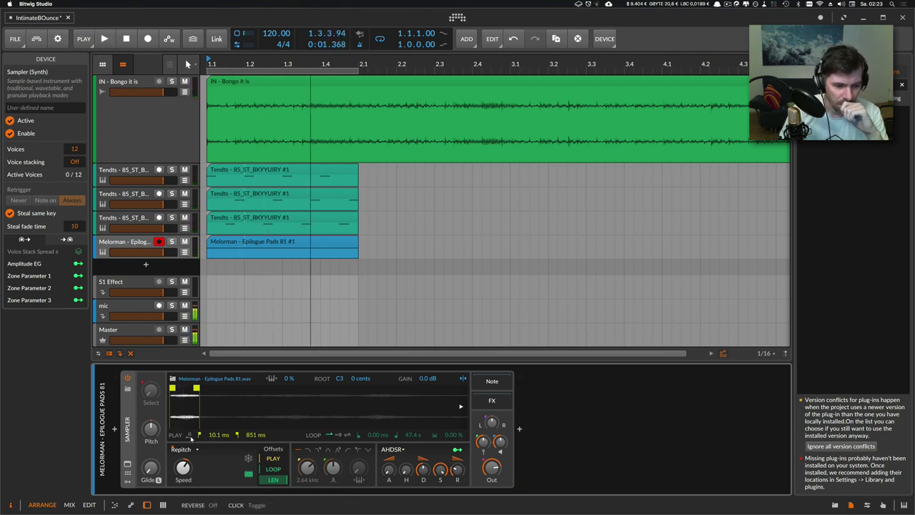
key(space)
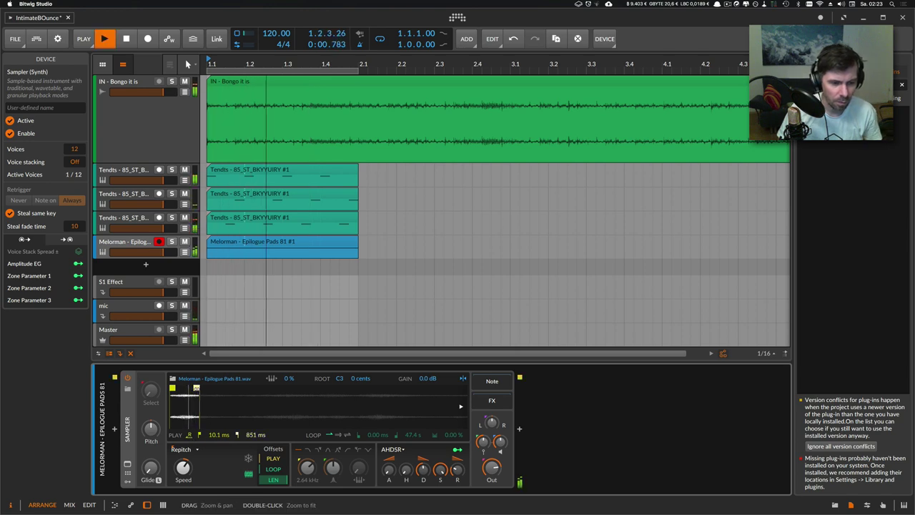
drag(196, 388, 201, 389)
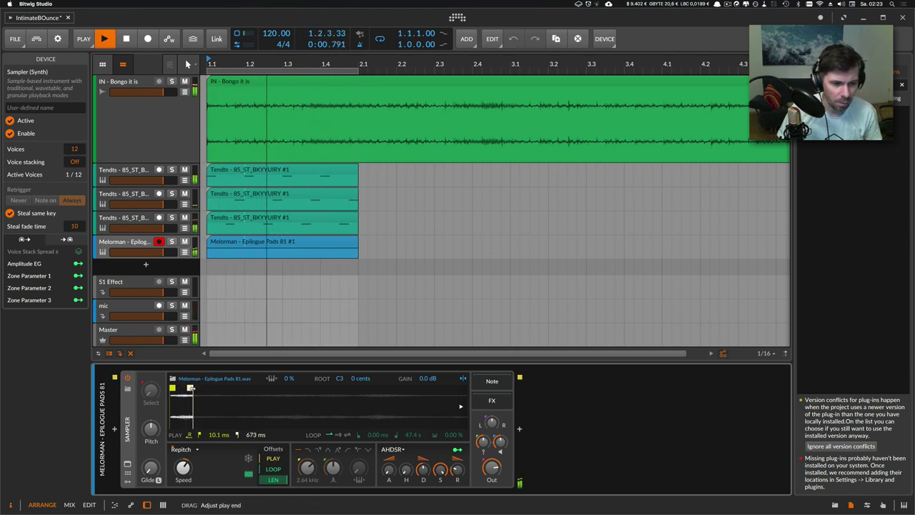
drag(202, 388, 186, 388)
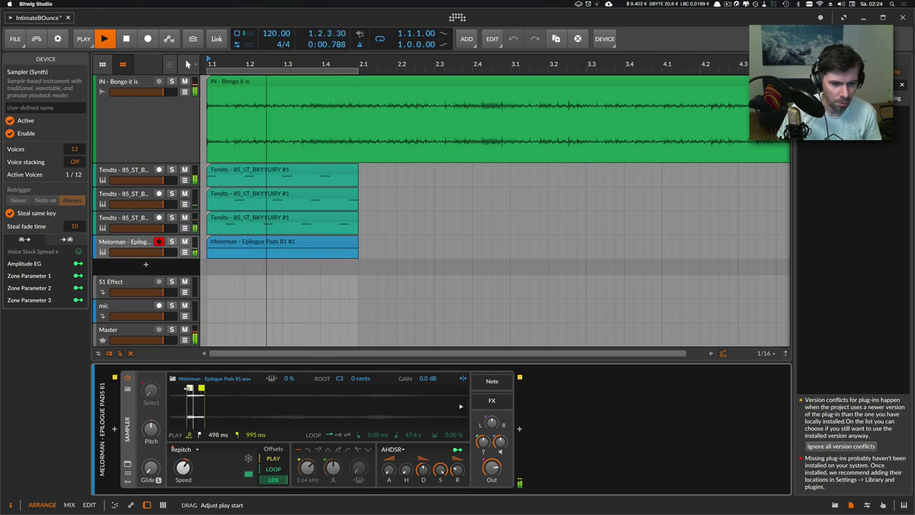
drag(190, 388, 184, 388)
key(space)
Add HoRNetSongKeyMK3 after the Sampler on the Melorman track and move its window clear of the clips
click(134, 241)
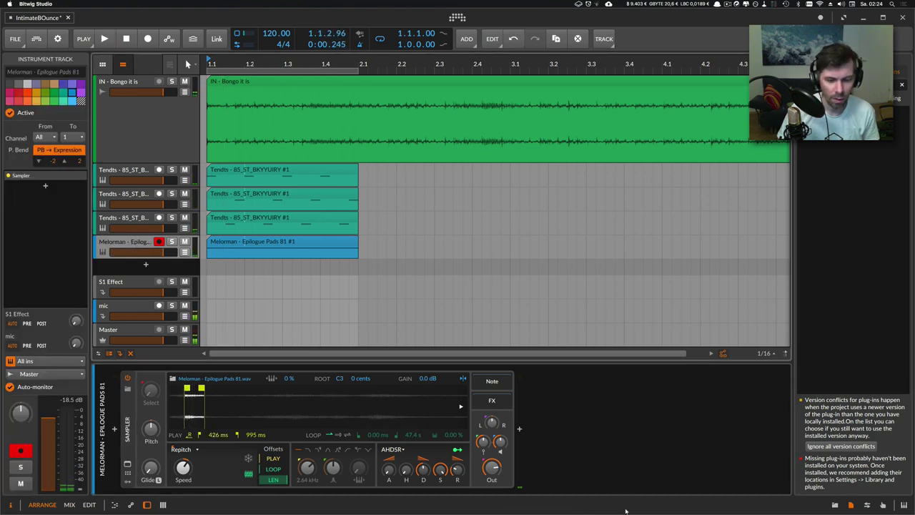
click(521, 436)
text(song)
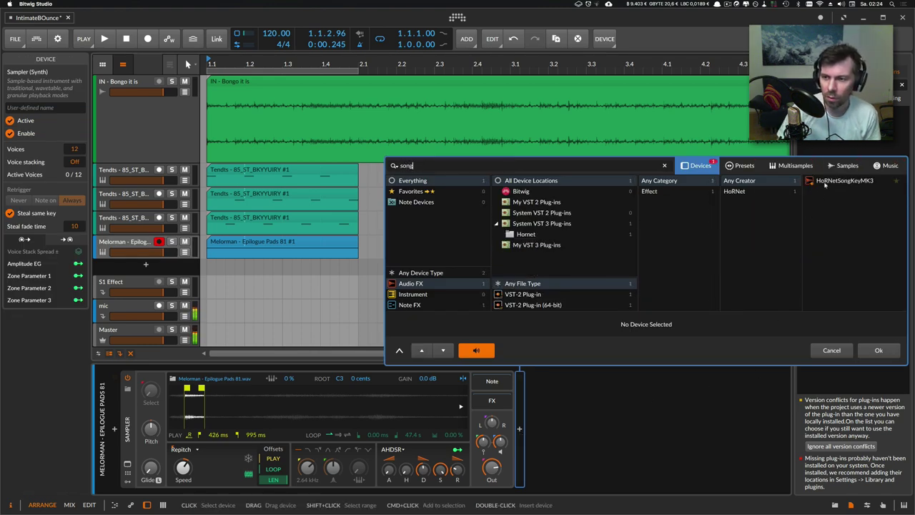
double_click(825, 182)
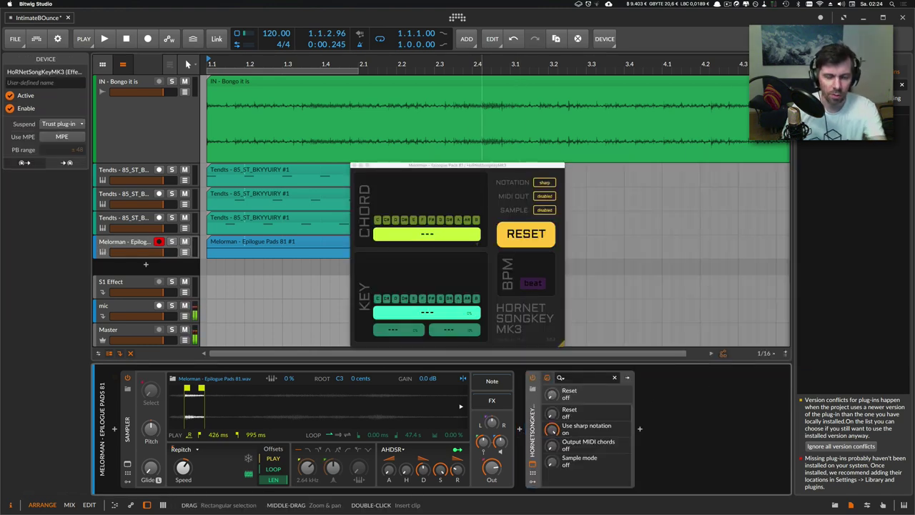
drag(458, 166, 577, 130)
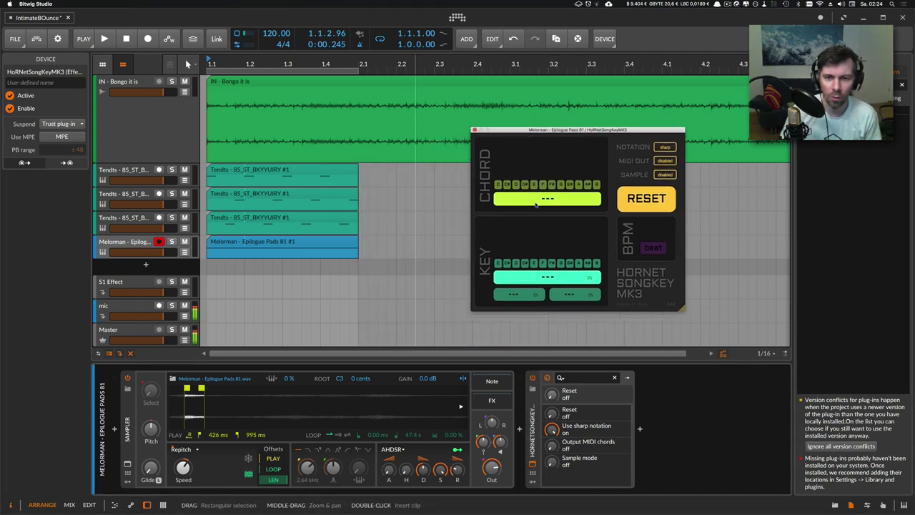
Solo the Melorman track and start playback so the pad's chord and key can be analysed
click(140, 244)
click(171, 241)
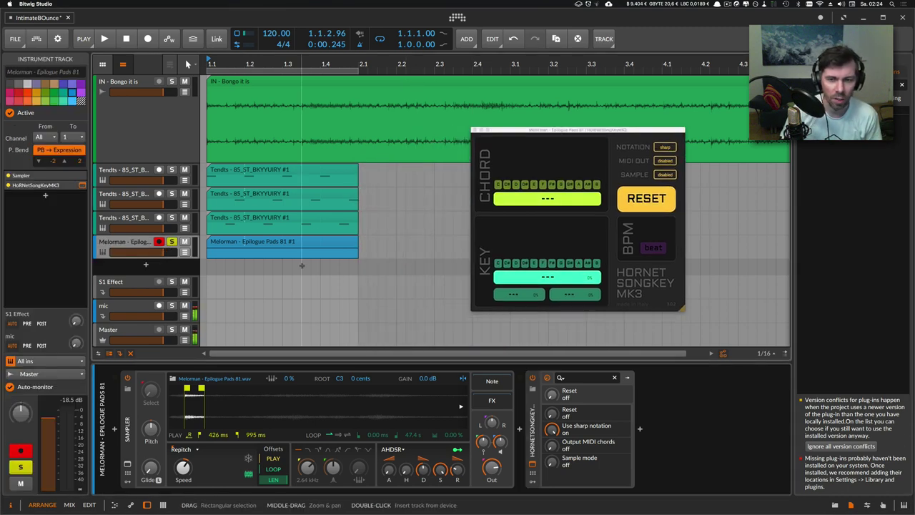
key(space)
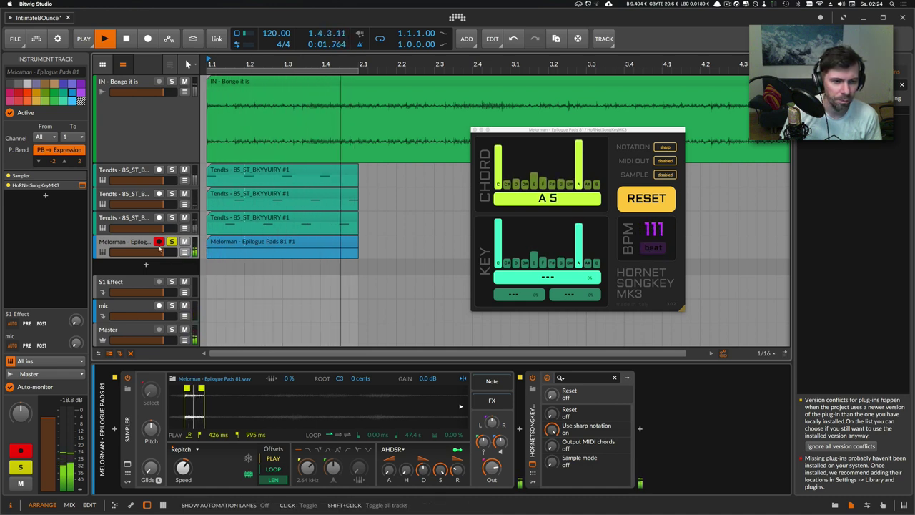
Add a new instrument track with a Polysynth below the Melorman track and solo it
click(146, 264)
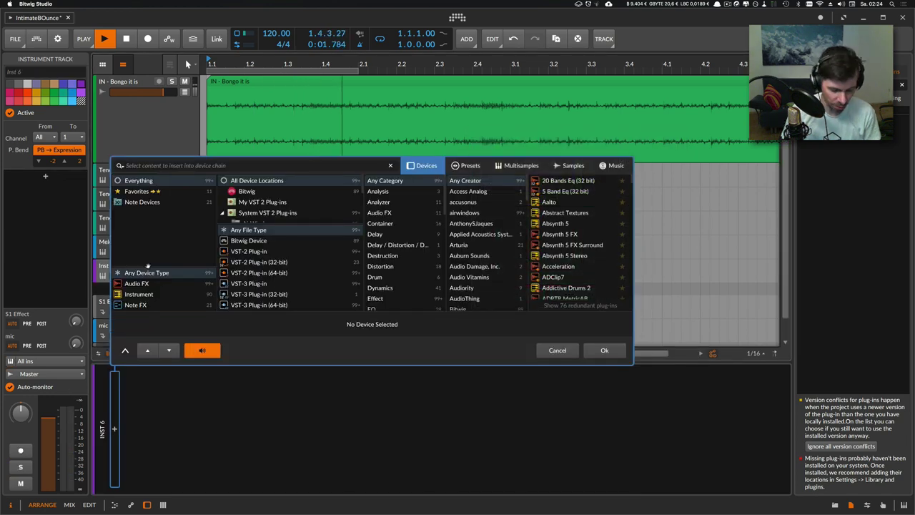
text(poly)
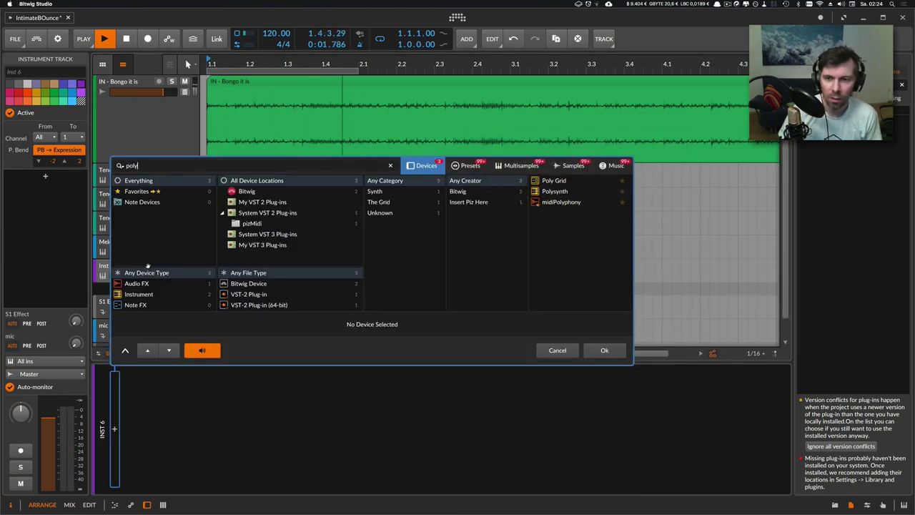
key(Down)
key(Down)
key(Return)
click(172, 266)
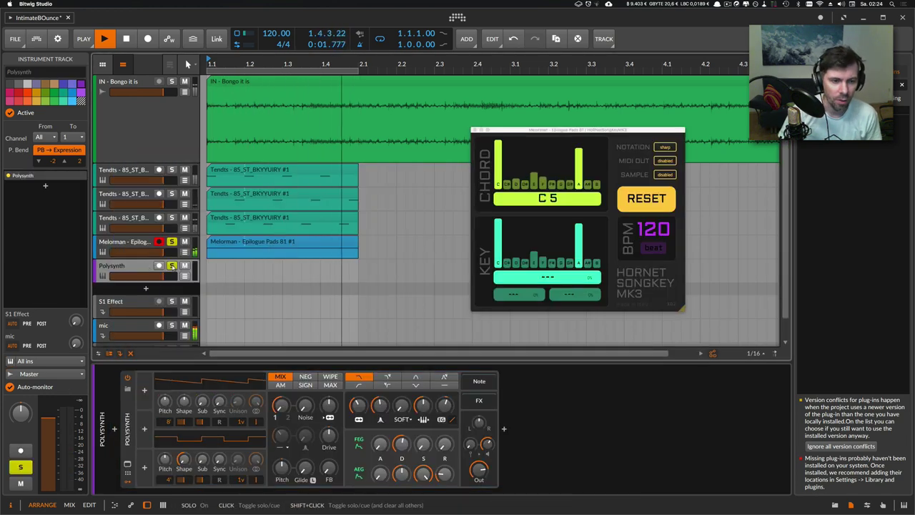
Create an empty one-bar clip at 1.1.1.00 on the Polysynth track and open its notes
double_click(212, 266)
double_click(213, 267)
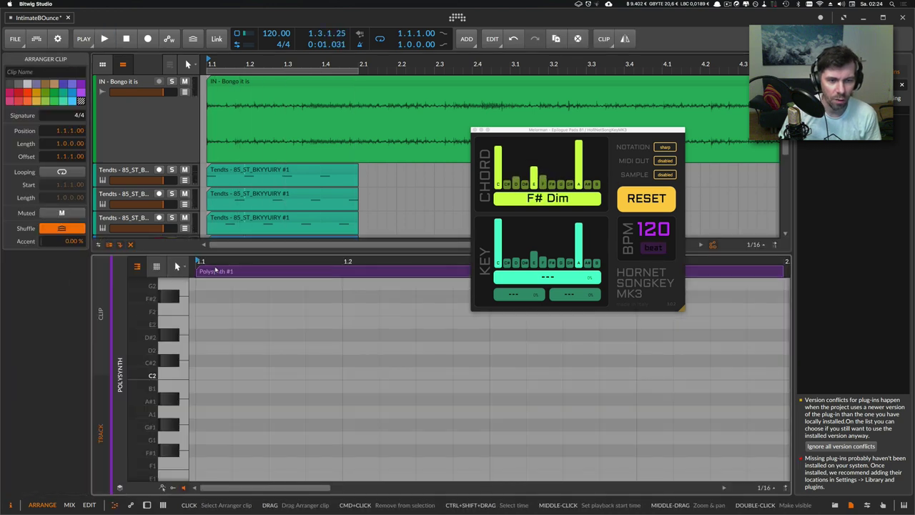
scroll(183, 377, down, 3)
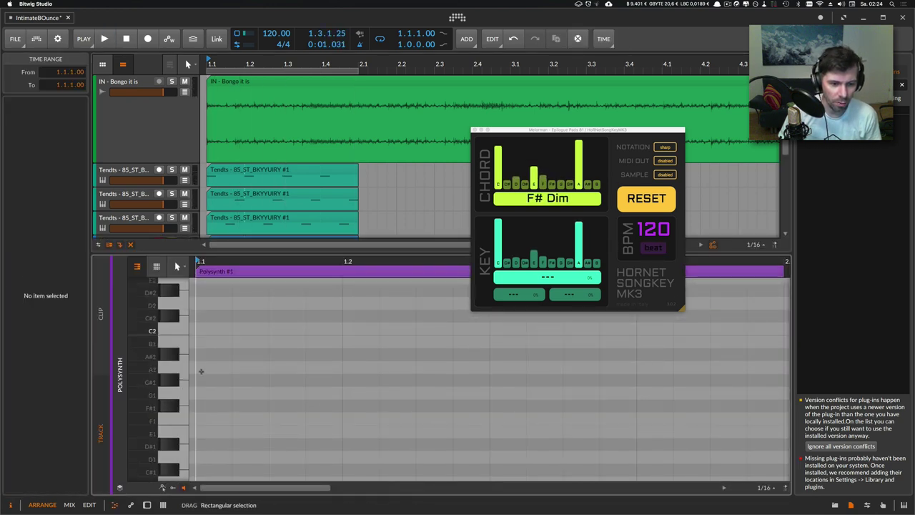
Place two sixteenth-long A1 notes in the Polysynth clip, one at 1.1.3.00 and one at 1.2.1.00
double_click(200, 367)
drag(226, 262, 229, 330)
click(228, 334)
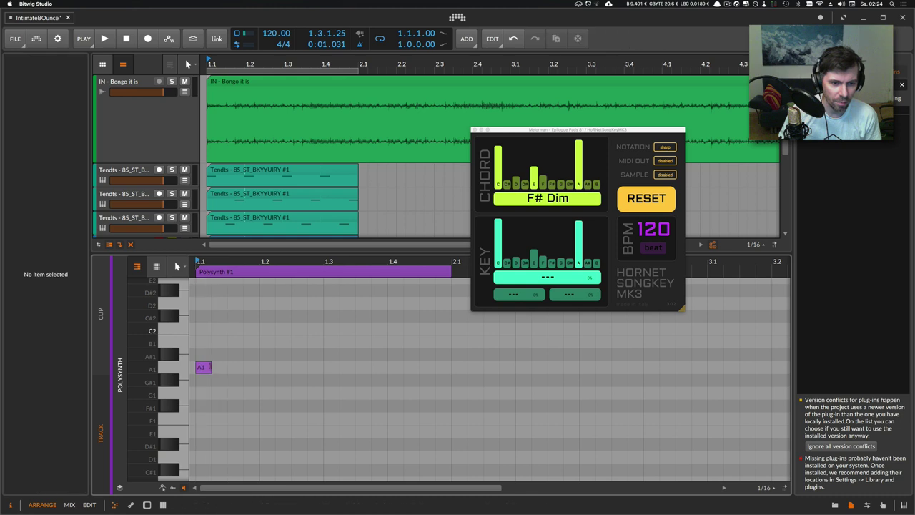
drag(203, 368, 235, 369)
click(266, 367)
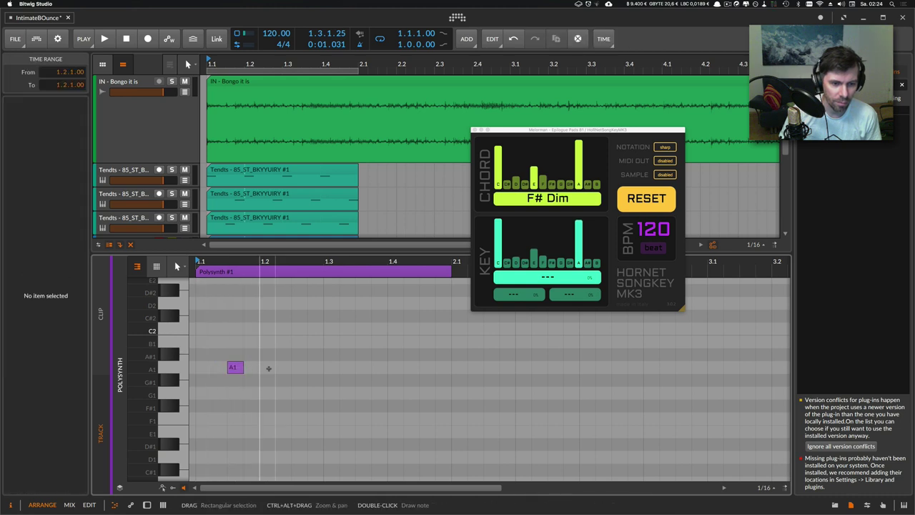
double_click(267, 367)
Loop the Polysynth clip with a loop length of 0.1.2.00 across the full bar and start playback
scroll(261, 210, down, 5)
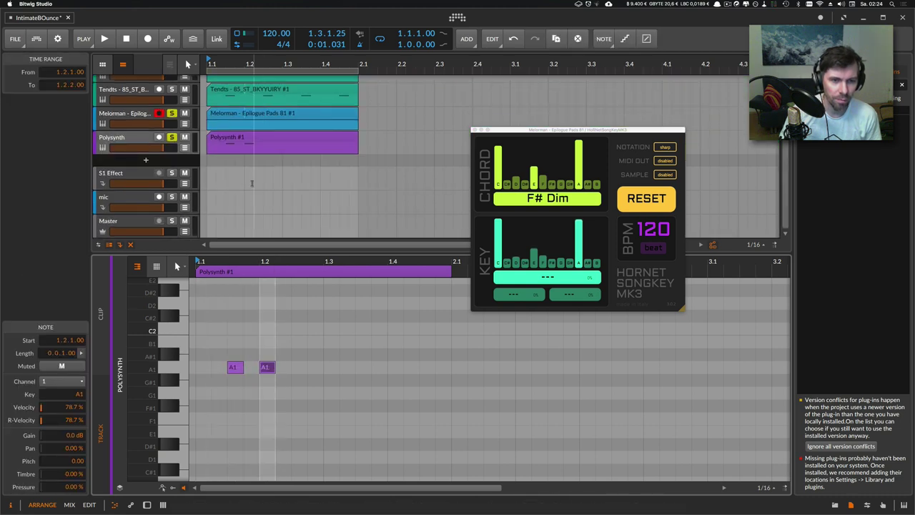
click(299, 139)
mouse_move(357, 141)
mouse_down()
mouse_move(253, 141)
mouse_move(358, 142)
mouse_up()
key(space)
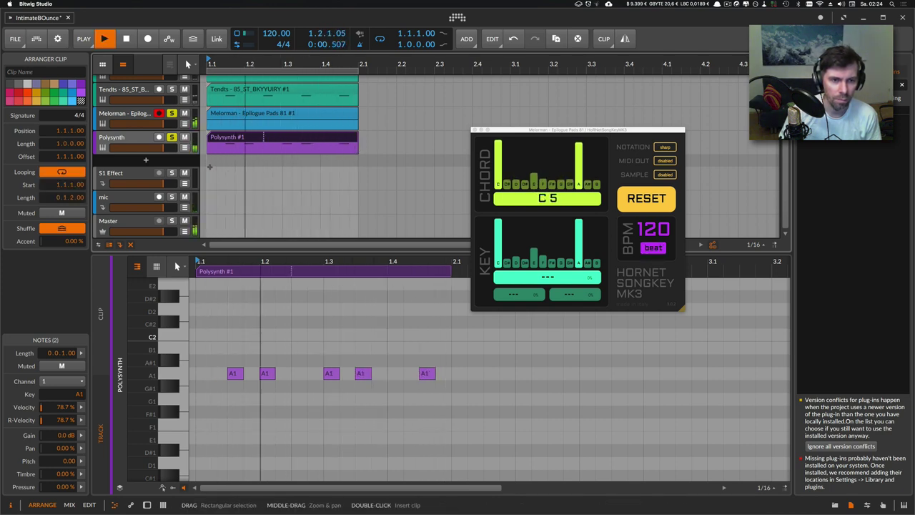
Raise the Sub level of Polysynth's first oscillator, adjust the filter cutoff, and switch to the second low-pass filter type
double_click(146, 138)
drag(202, 402, 202, 333)
drag(358, 406, 359, 404)
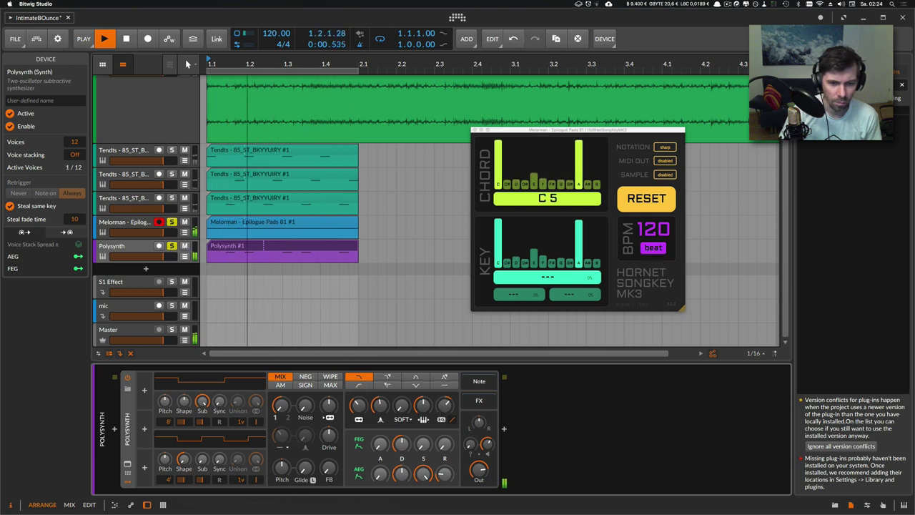
click(387, 377)
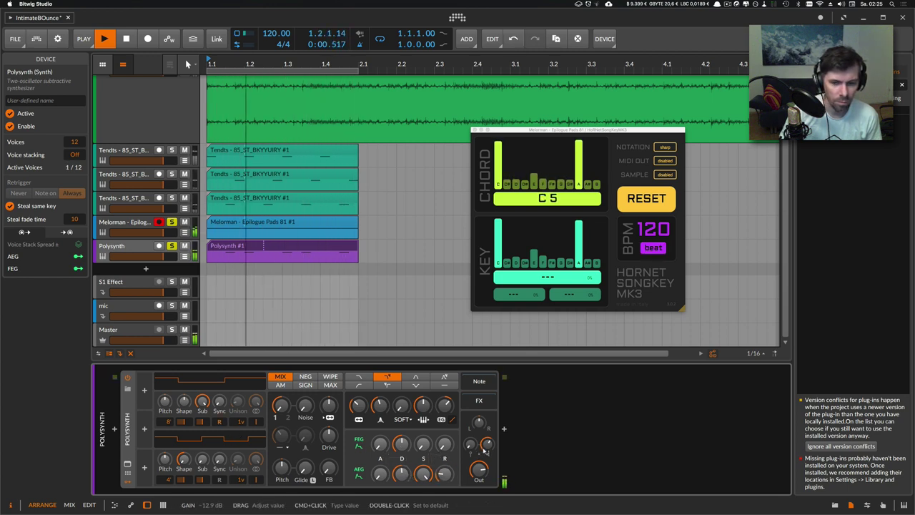
Add a sixteenth note at 1.2.2.00 in the Polysynth clip and transpose it up to C2
double_click(257, 245)
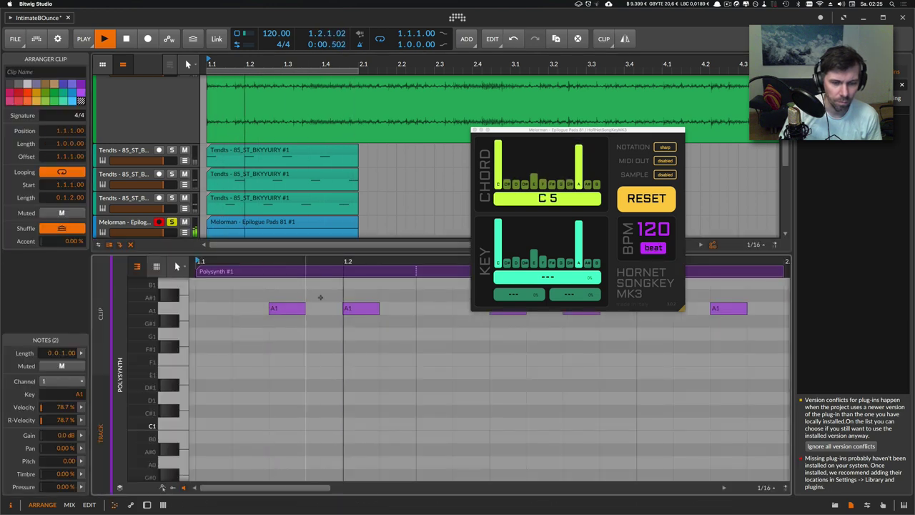
click(398, 348)
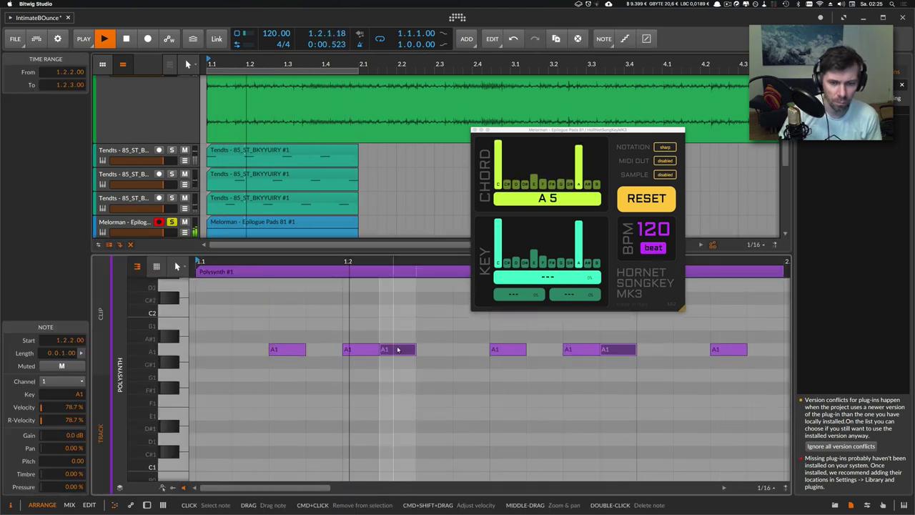
key(Up)
key(Up)
key(Up)
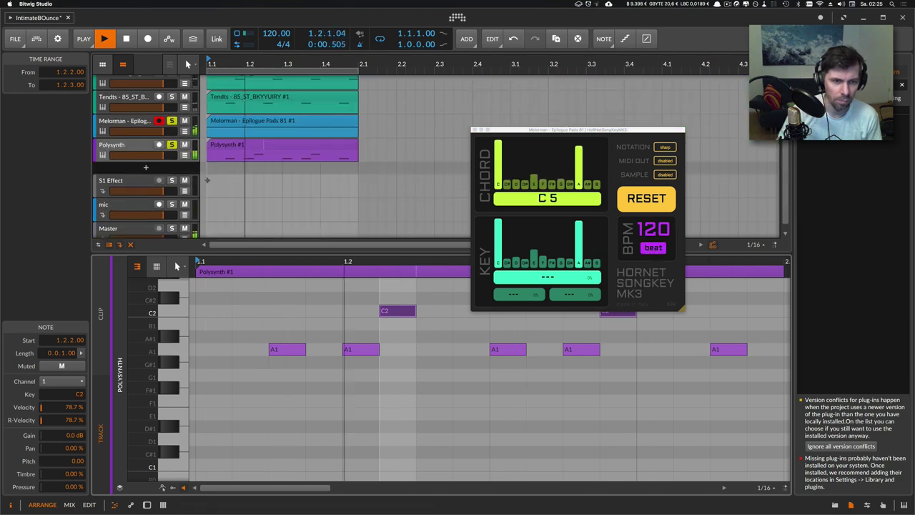
Adjust Polysynth's filter envelope amount and set the filter resonance to 31.5 %
key(d)
drag(445, 406, 445, 396)
drag(380, 406, 380, 419)
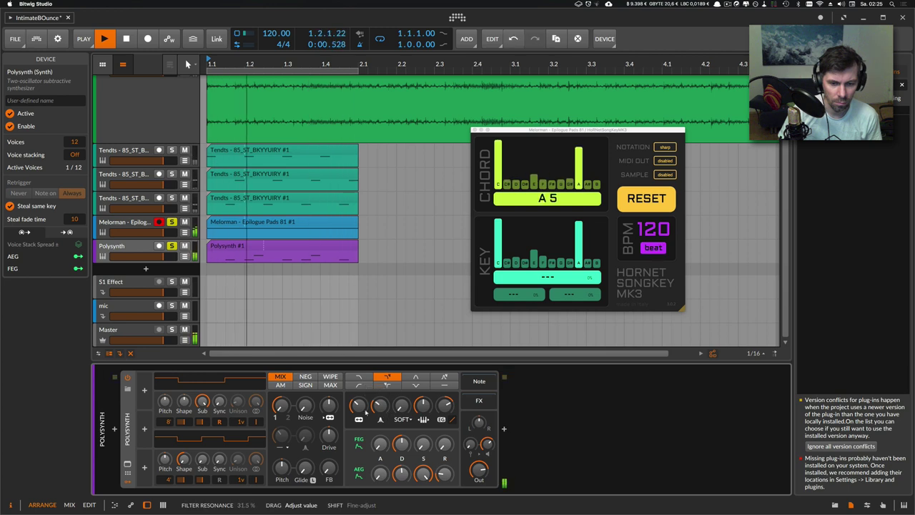
Set Polysynth's pre-filter drive to +8.2 dB, amplitude envelope decay to 47.3 %, and sustain to about 63.3 %
drag(328, 436, 328, 431)
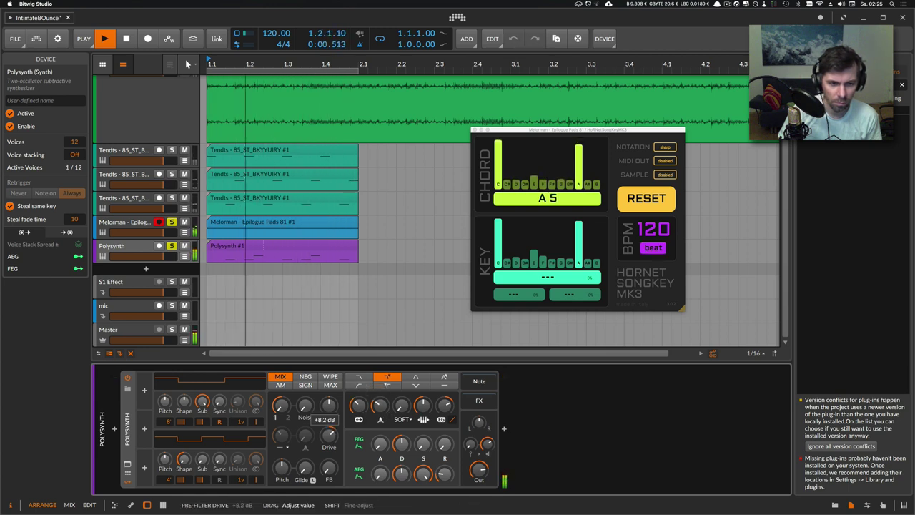
drag(401, 444, 401, 441)
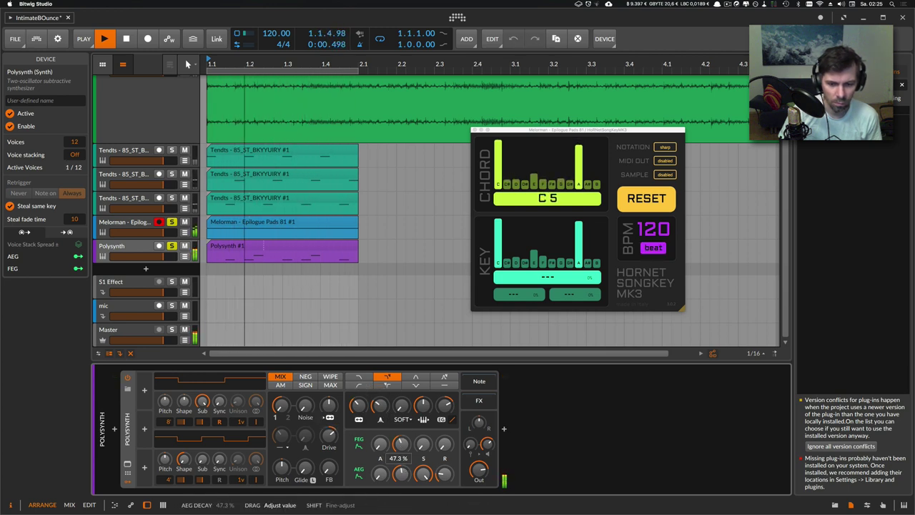
drag(422, 473, 422, 468)
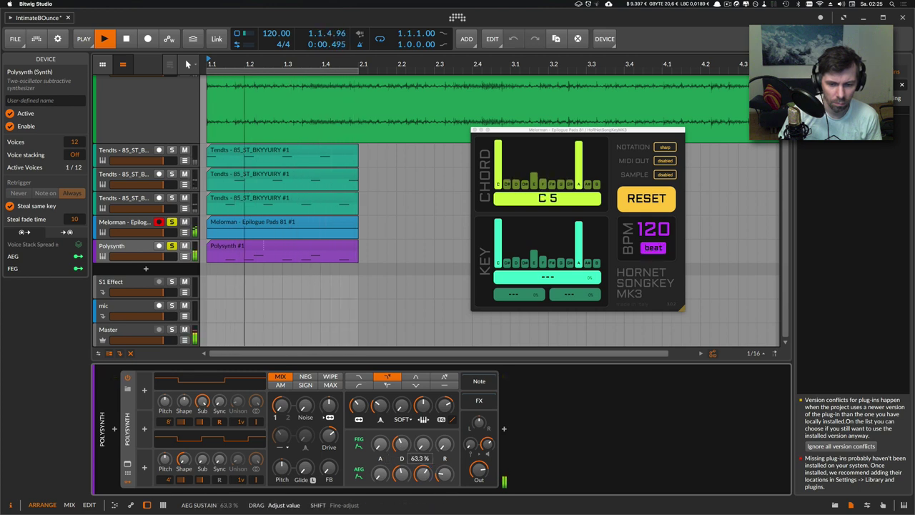
Fine-adjust Polysynth's gain and take the Polysynth and Melorman tracks out of solo
drag(487, 444, 487, 446)
click(171, 247)
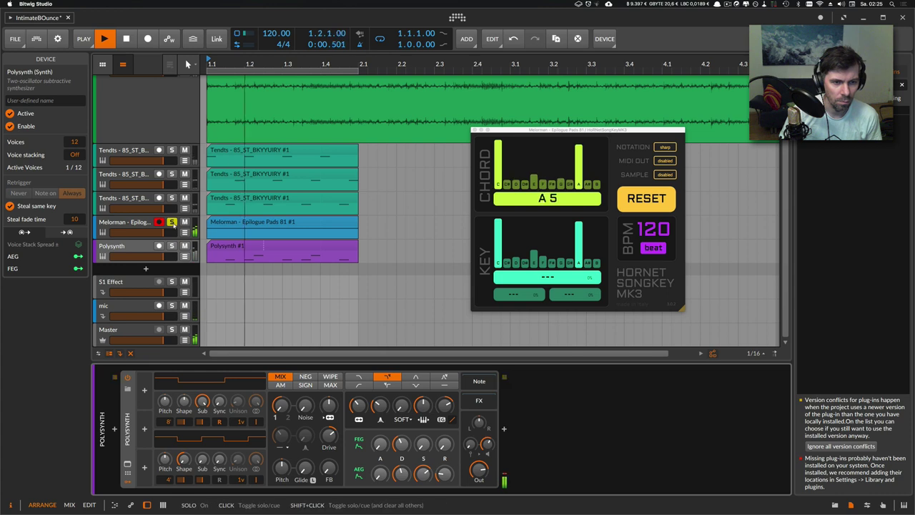
click(172, 223)
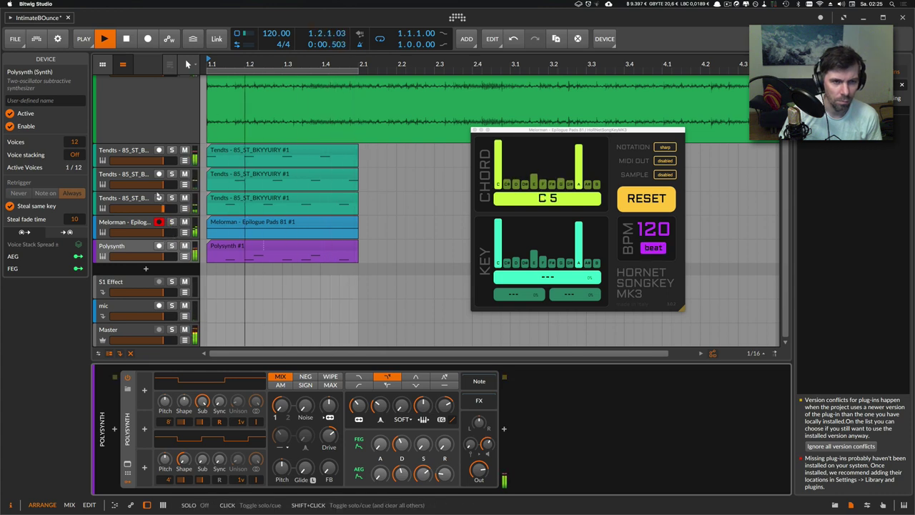
Compare the loop with and without the IN - Bongo it is track by muting and unmuting it
scroll(150, 149, up, 1)
click(150, 149)
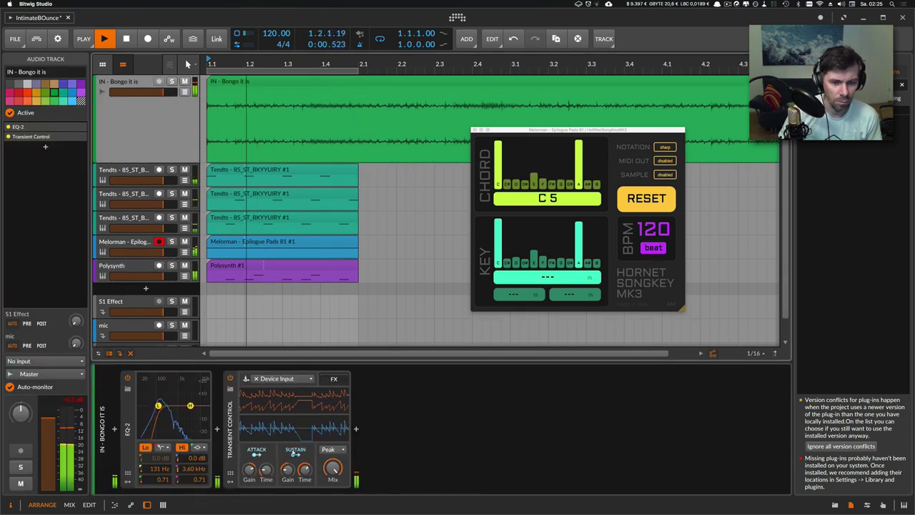
double_click(221, 265)
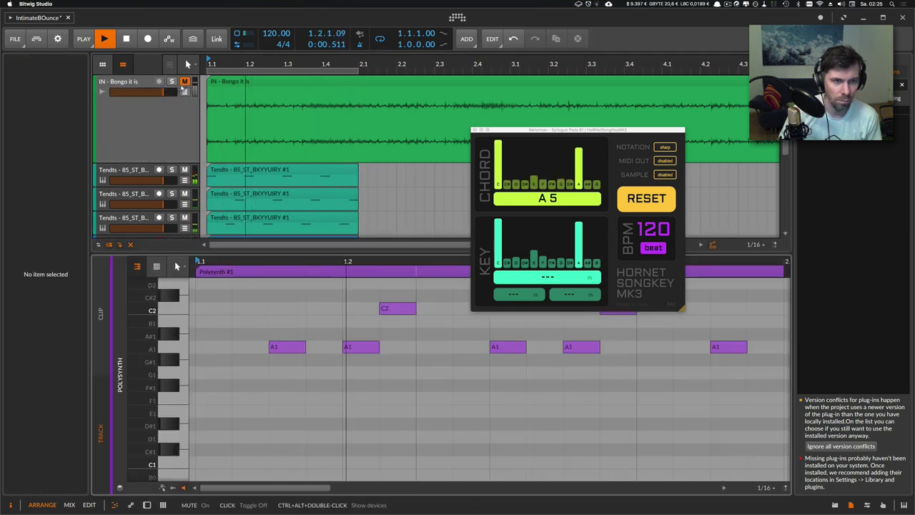
click(184, 81)
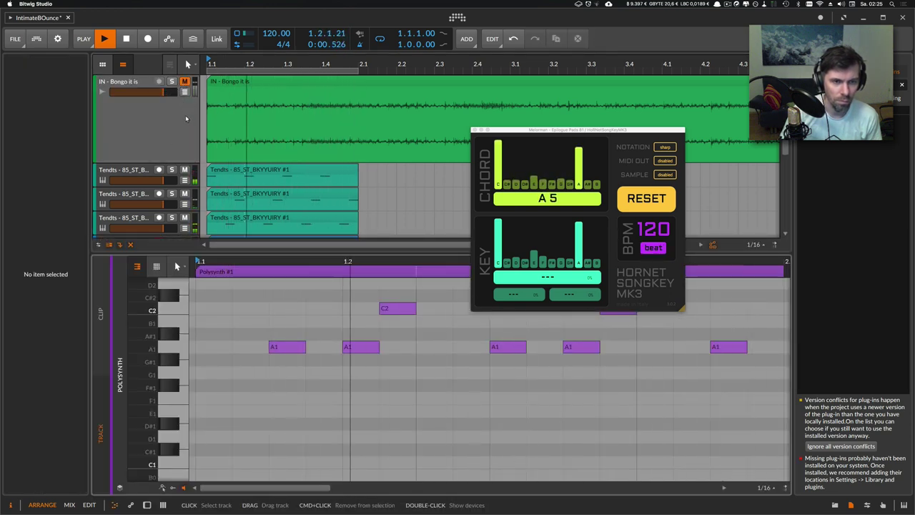
scroll(148, 225, down, 1)
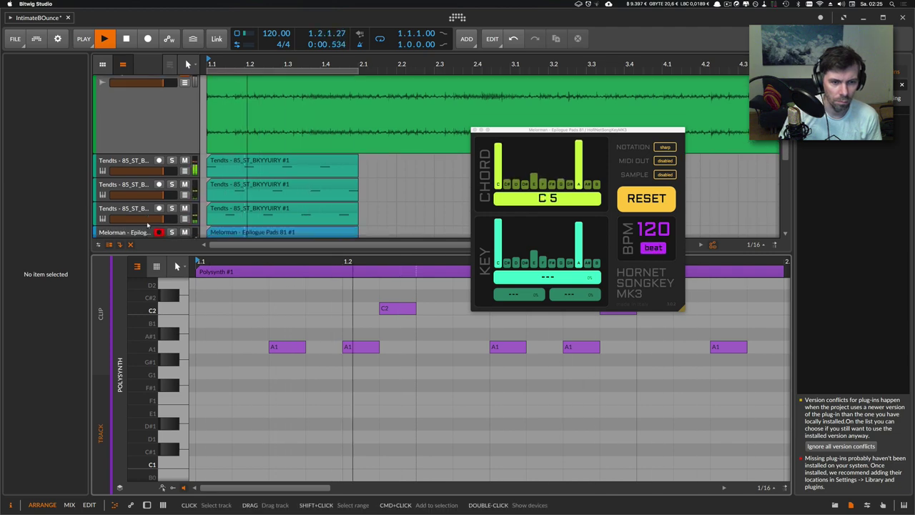
scroll(148, 225, down, 2)
scroll(148, 225, up, 4)
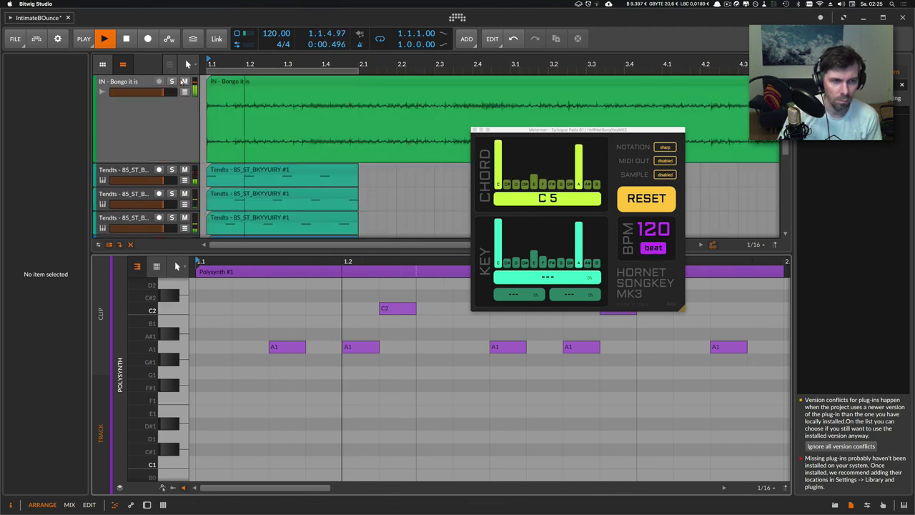
Insert a Filter device after Transient Control on the IN - Bongo it is track
double_click(159, 118)
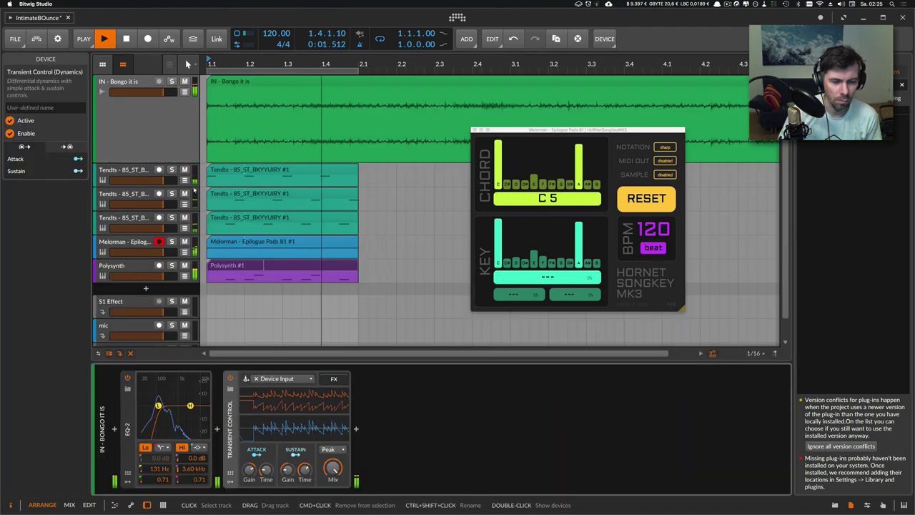
click(357, 429)
text(filter)
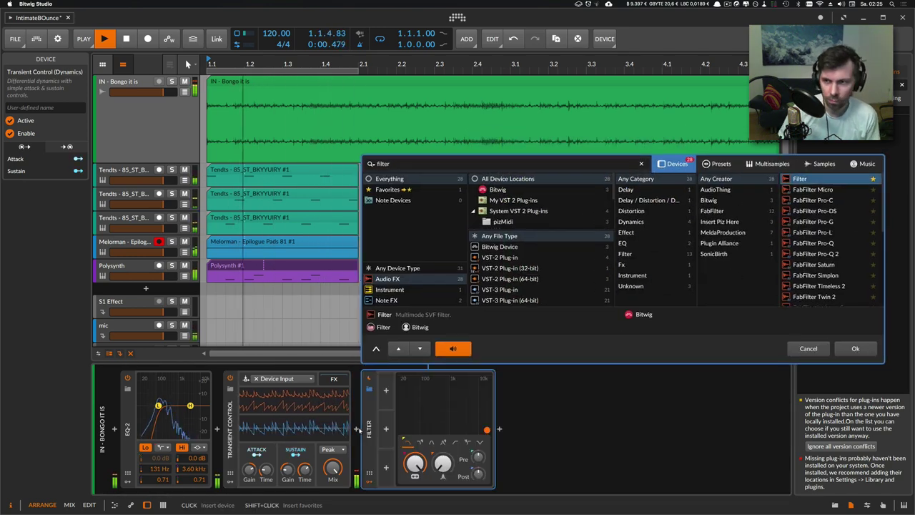
key(Return)
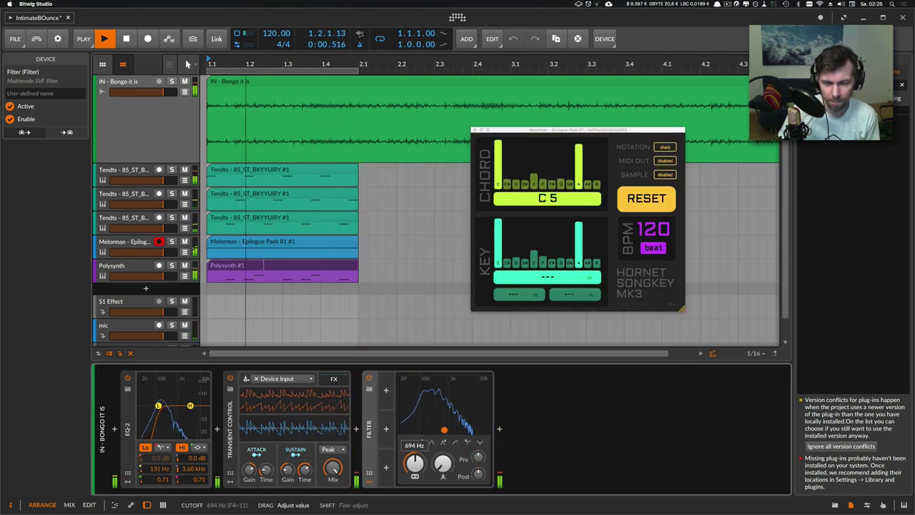
Switch the bongo track's Filter to band-pass, adjust its cutoff and raise its post gain
drag(414, 463, 415, 419)
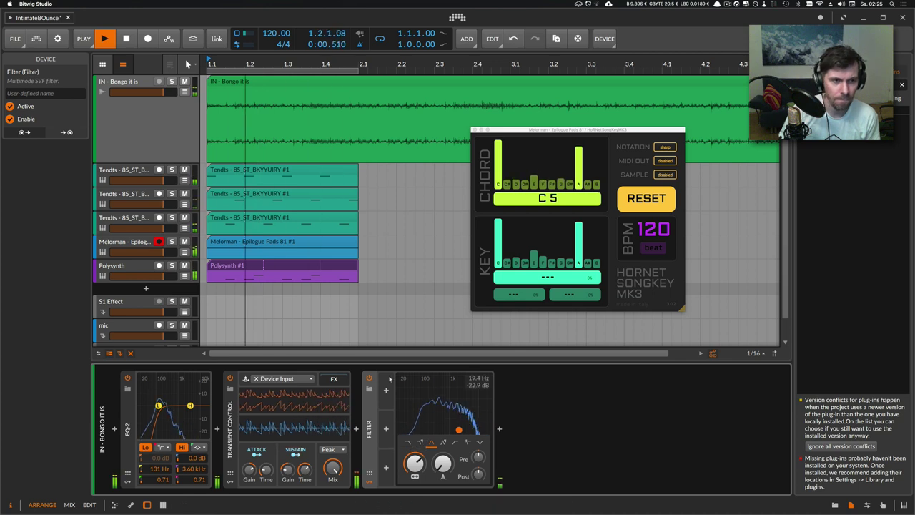
drag(478, 474, 478, 463)
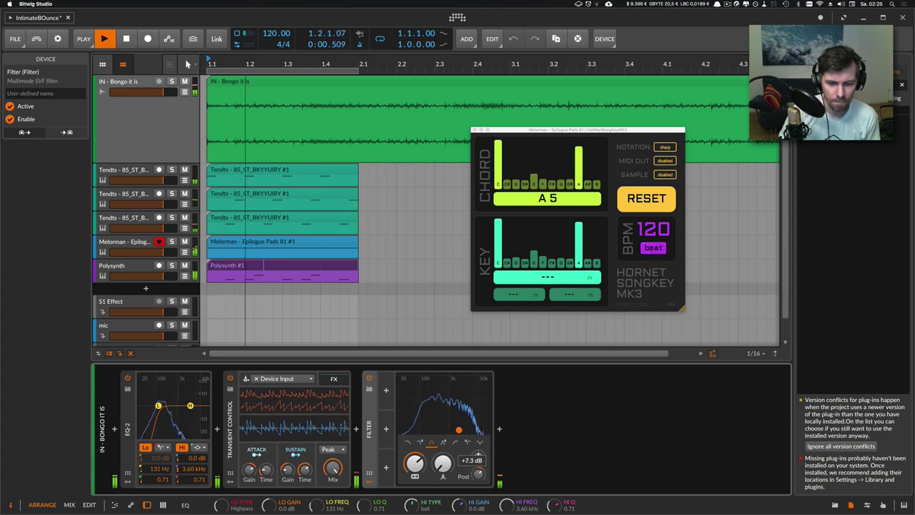
click(131, 468)
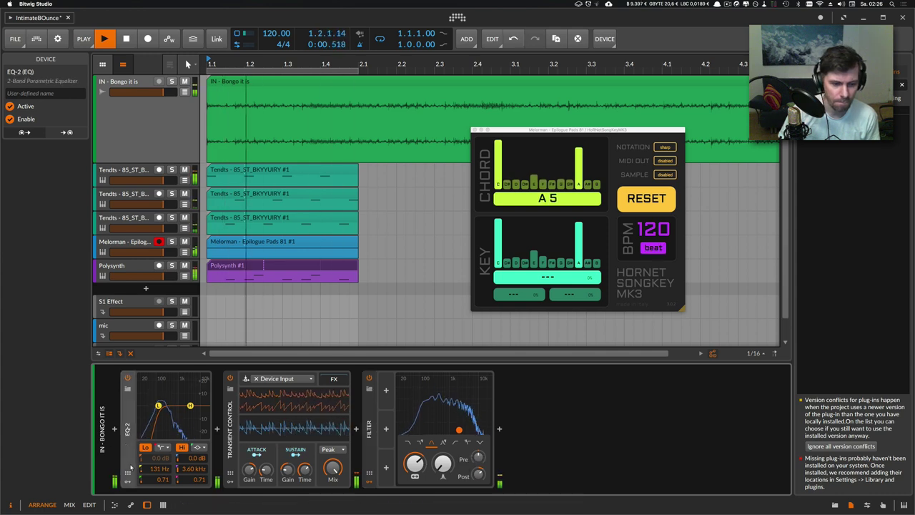
click(381, 441)
drag(478, 474, 478, 469)
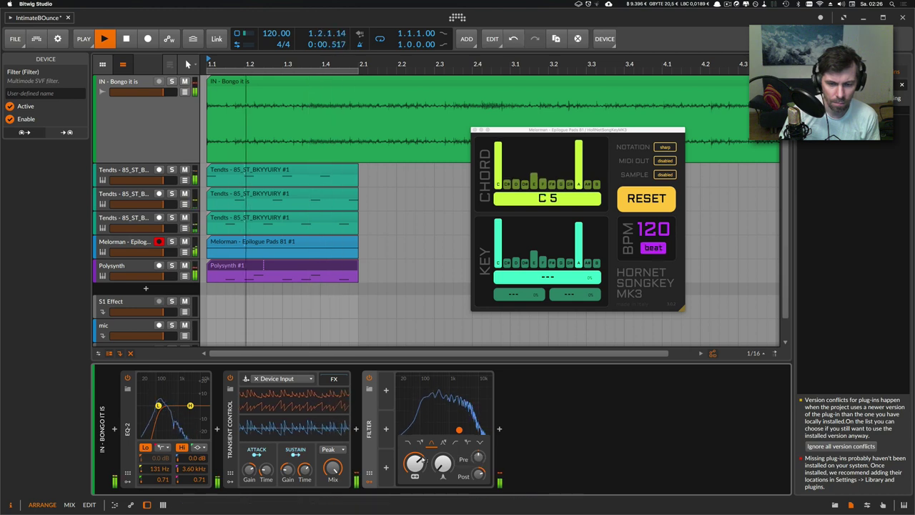
drag(414, 463, 415, 471)
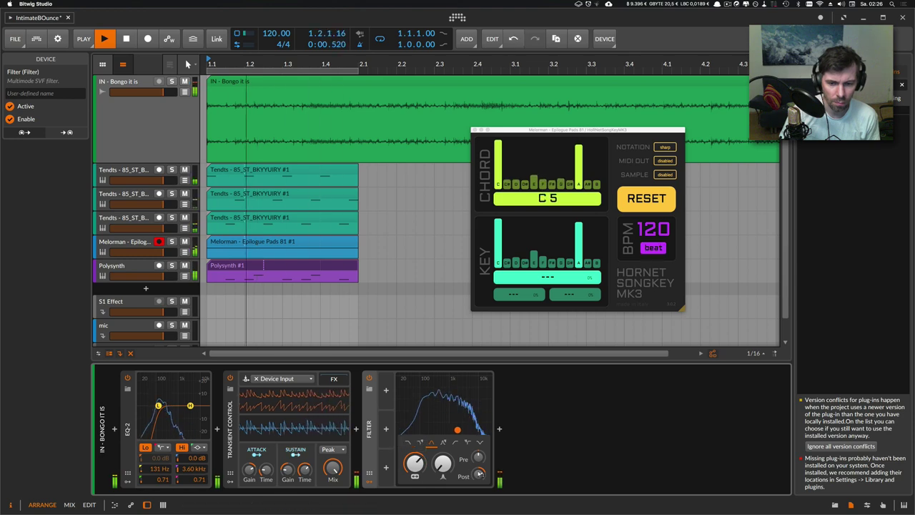
Insert a Delay-2 device after the Filter on the bongo track
click(498, 429)
text(delay)
key(Down)
key(Down)
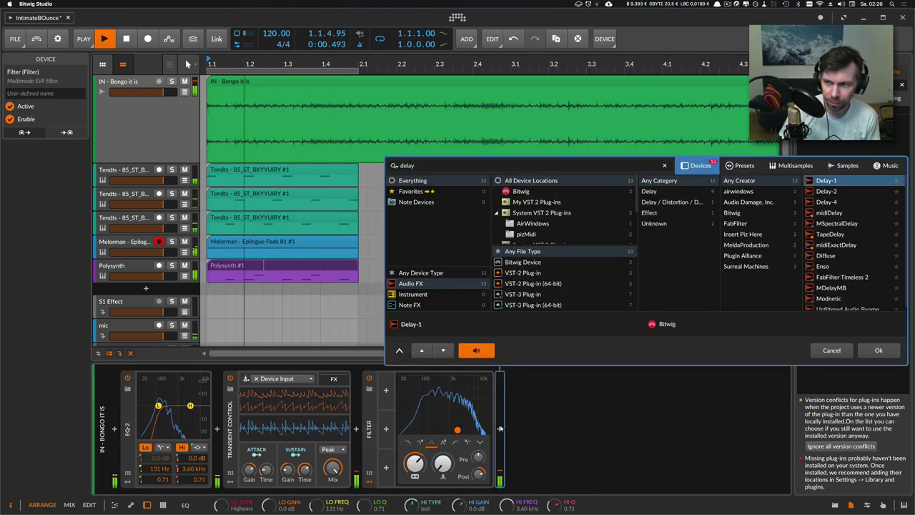
key(Return)
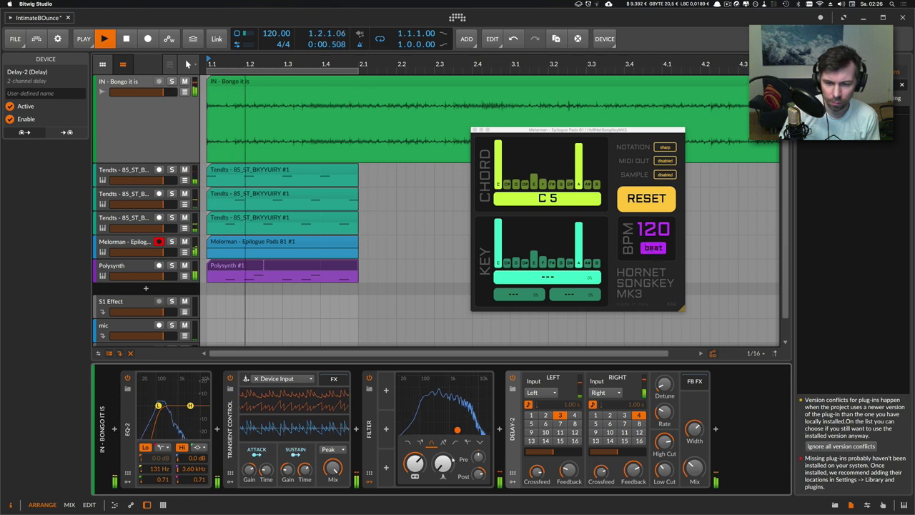
Raise the resonance of the bongo track's Filter and set its cutoff to 1.83 kHz
mouse_move(415, 463)
mouse_down()
mouse_move(442, 459)
mouse_move(415, 462)
mouse_up()
drag(442, 463, 443, 467)
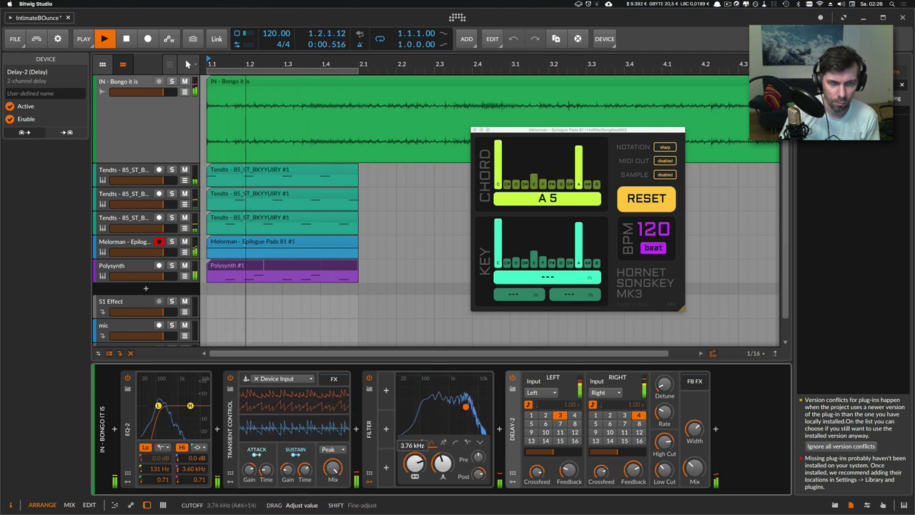
drag(414, 463, 414, 467)
drag(443, 463, 415, 465)
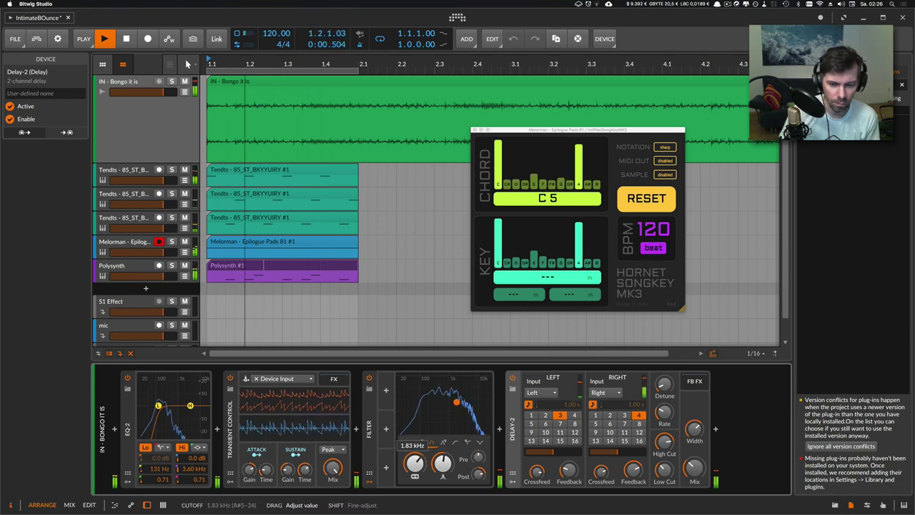
Stop playback and insert an Amp device between the Filter and Delay-2 on the bongo track
key(space)
click(499, 429)
text(amp)
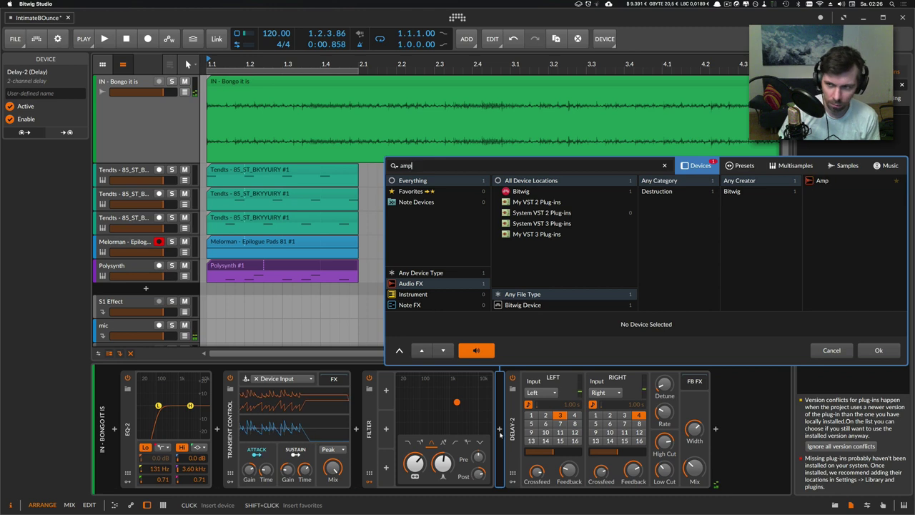
key(Return)
scroll(493, 458, right, 5)
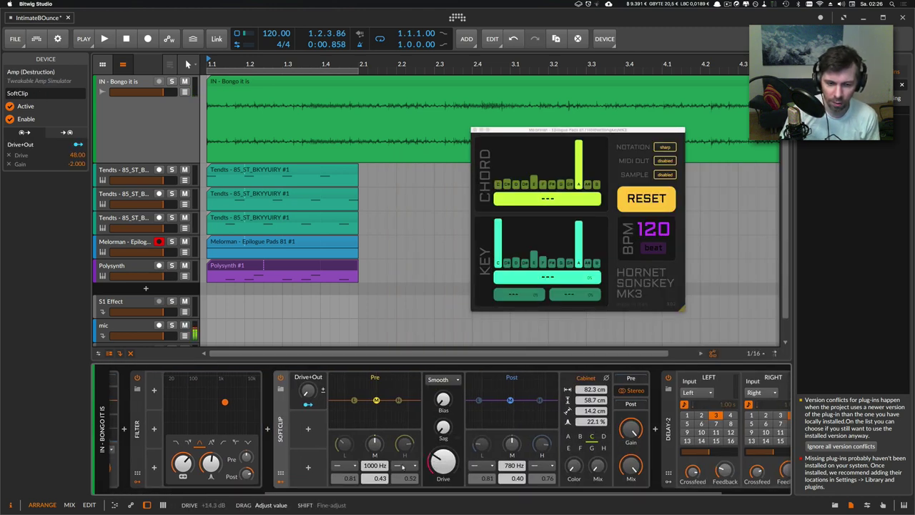
Restart playback, boost the Amp's pre-EQ mid band at 1.78 kHz and fine-tune the Filter's cutoff
key(space)
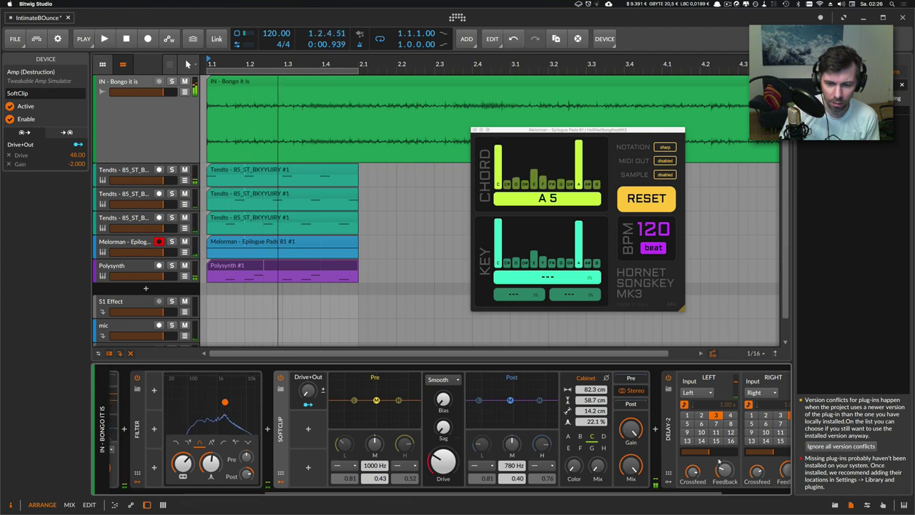
drag(376, 399, 384, 392)
mouse_move(183, 464)
mouse_down()
mouse_move(183, 482)
mouse_move(183, 463)
mouse_up()
Set EQ-2's low band frequency to 91.2 Hz, lower the Filter's cutoff and set its post gain to +12.4 dB
scroll(184, 486, left, 3)
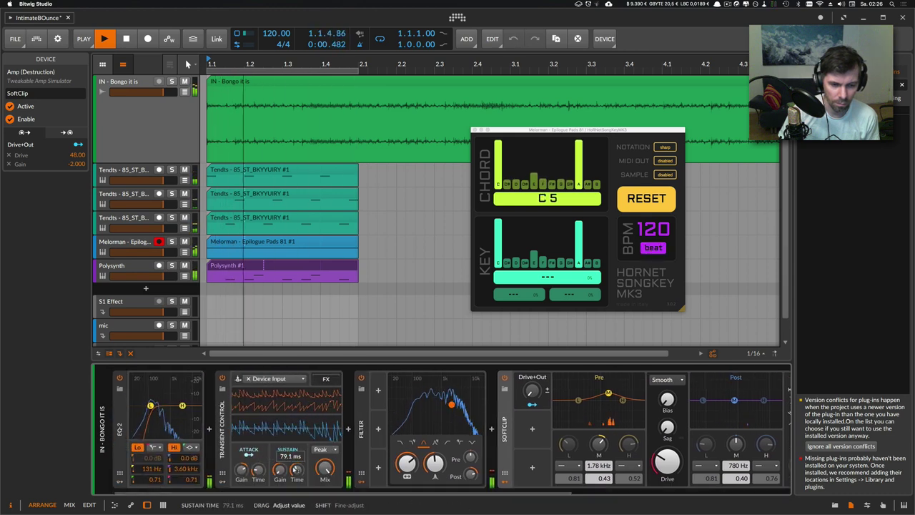
drag(151, 468, 152, 469)
mouse_move(407, 463)
mouse_down()
mouse_move(407, 490)
mouse_move(406, 465)
mouse_move(407, 477)
mouse_up()
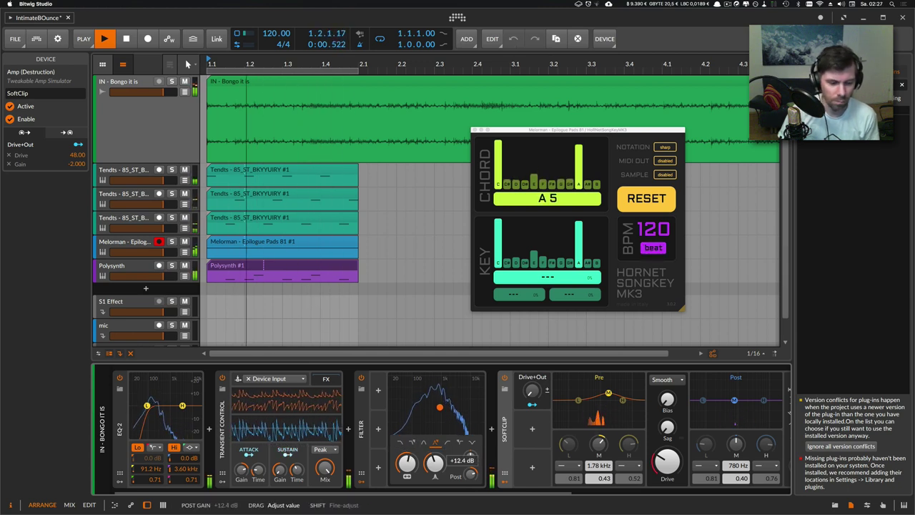
drag(470, 474, 470, 475)
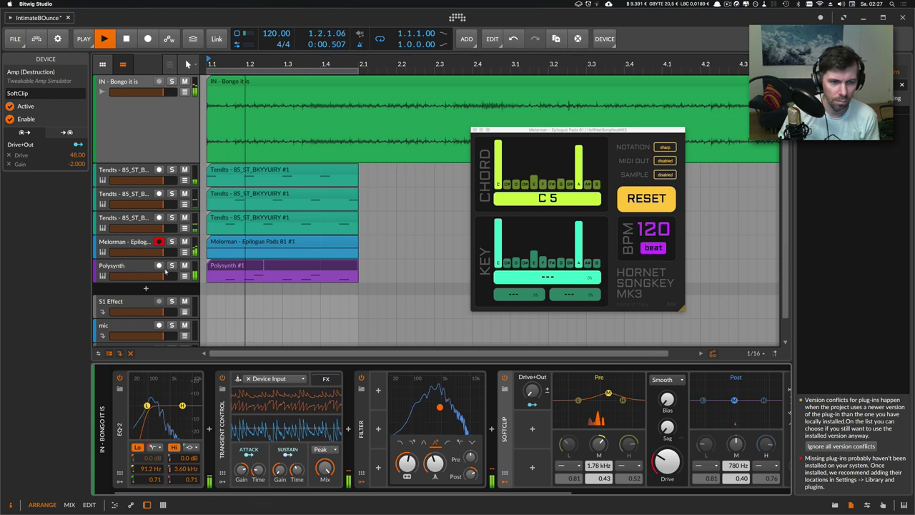
Set Polysynth's filter envelope decay to 50.8 %, reduce its filter envelope amount and output level, and stop playback
click(114, 266)
drag(401, 445, 402, 441)
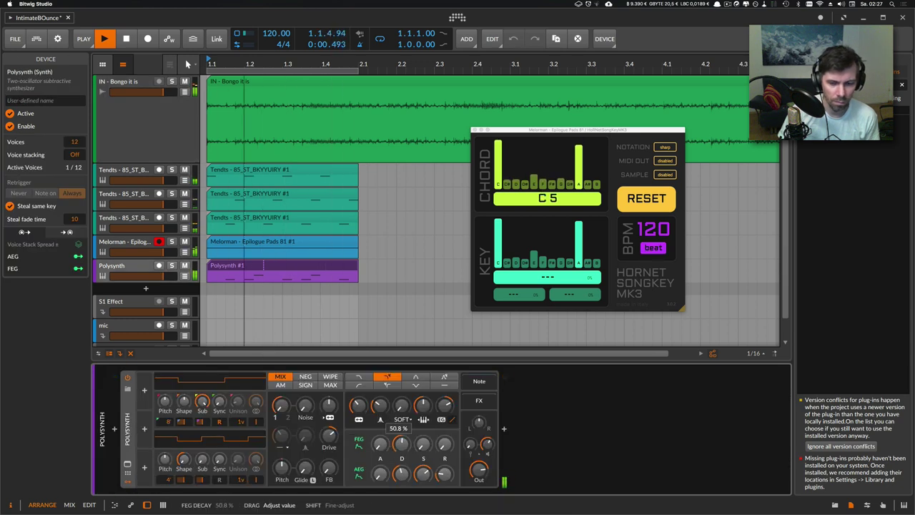
drag(444, 405, 445, 413)
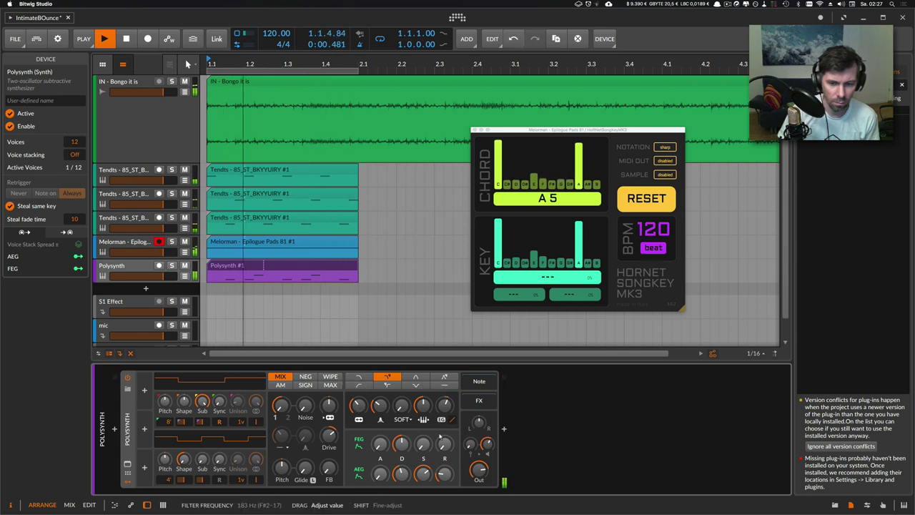
drag(478, 470, 479, 476)
key(space)
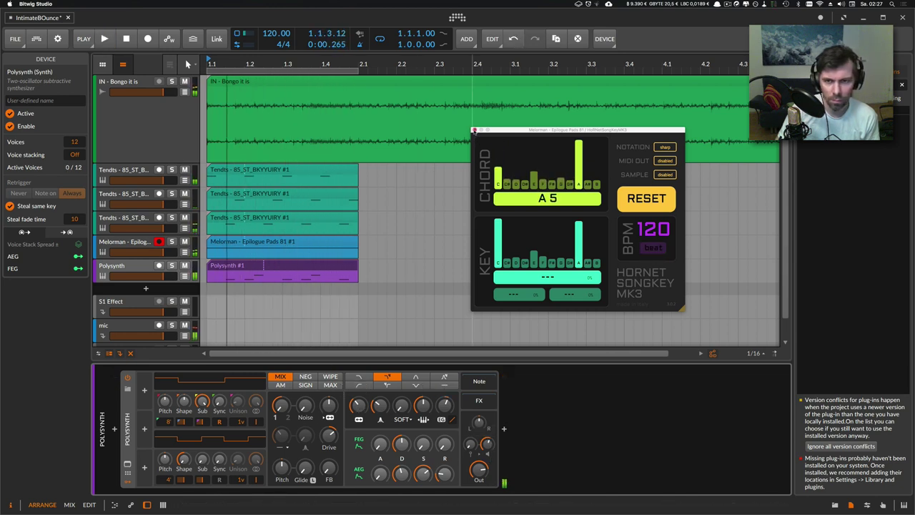
Close the HoRNet SongKeyMK3 plug-in window
click(474, 131)
click(141, 265)
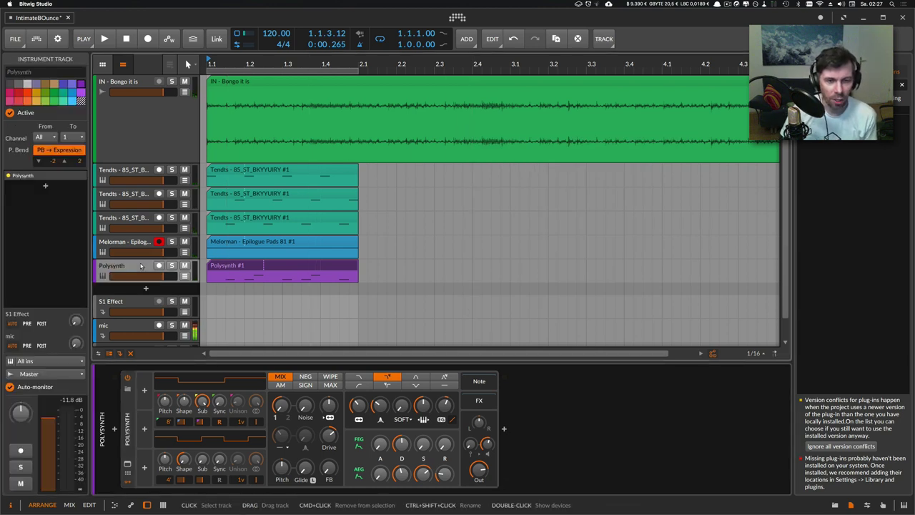
drag(218, 63, 283, 84)
Group the three Tendts sampler tracks into one group track
click(134, 172)
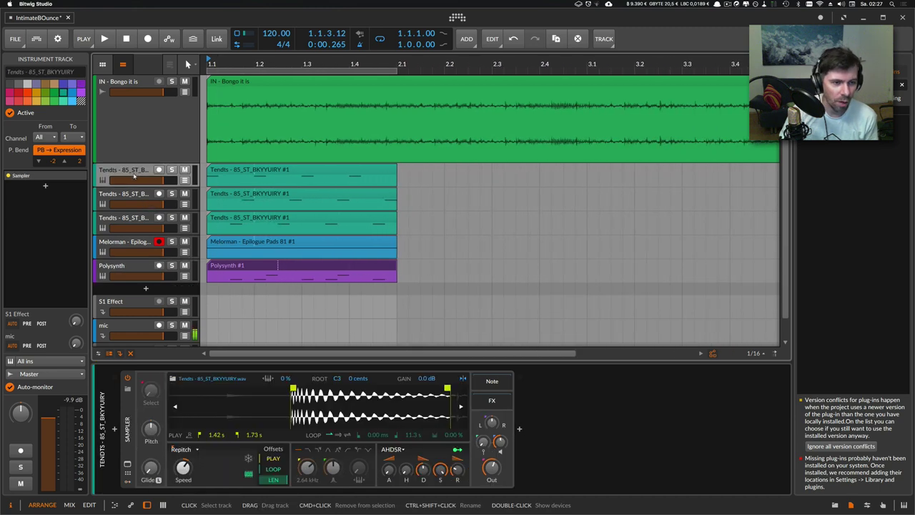
click(128, 266)
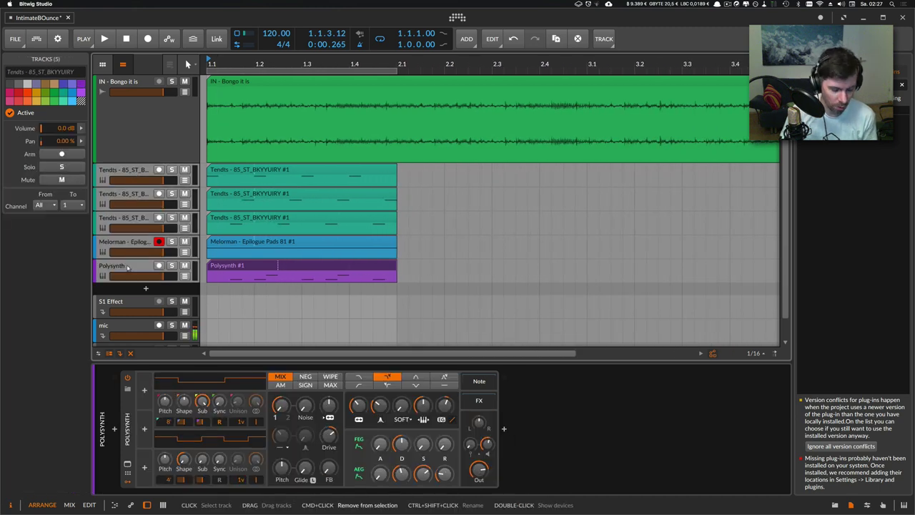
click(134, 244)
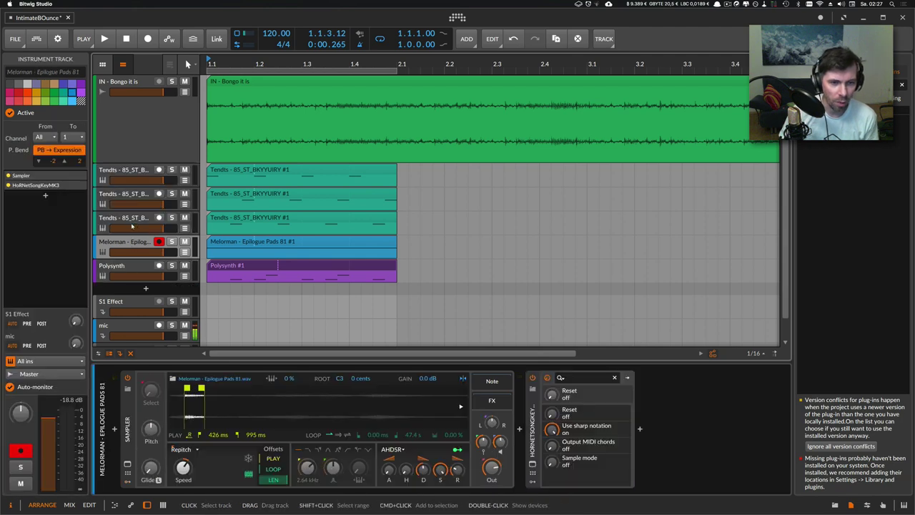
shift+click(130, 171)
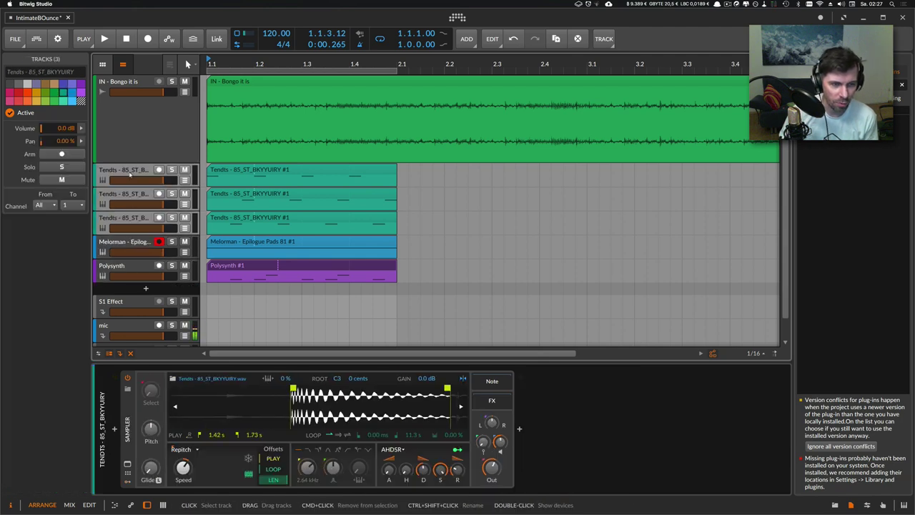
key(super+g)
Rename the new group track Drums and collapse it to hide its child tracks
key(super+r)
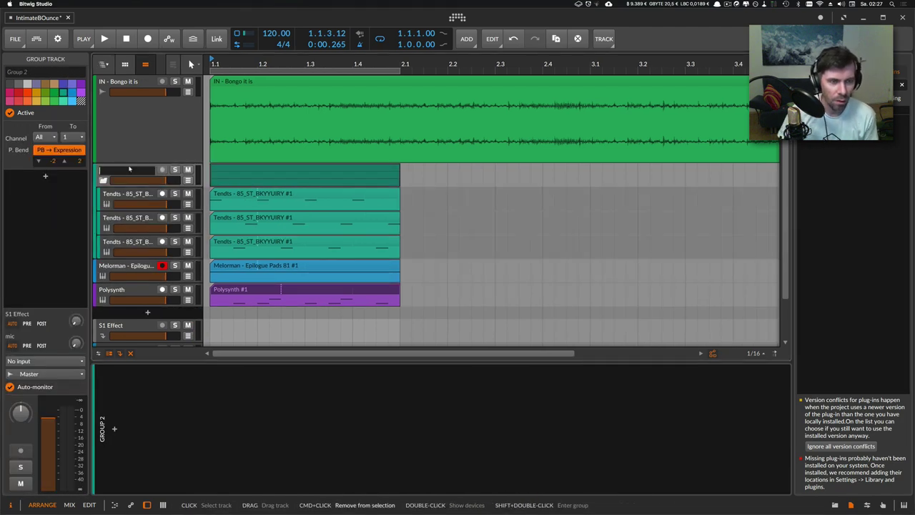
text(Drums)
key(Return)
click(103, 179)
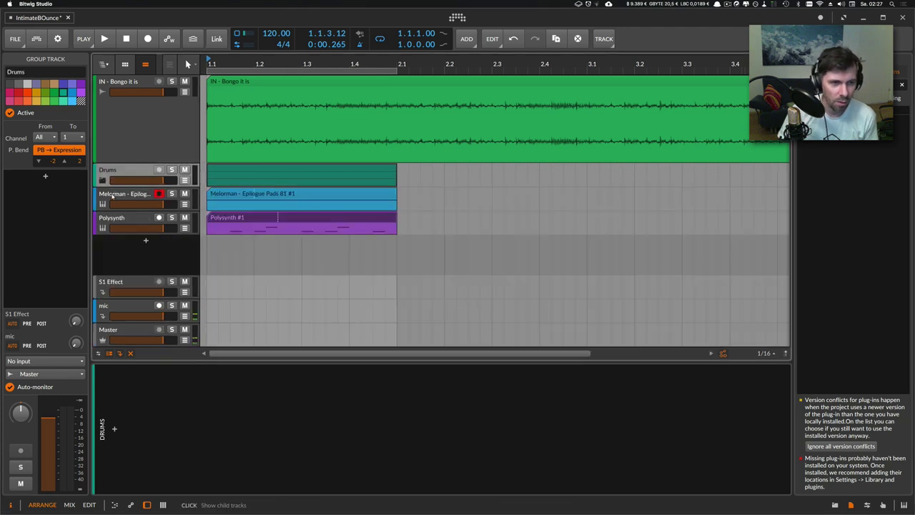
Move the Polysynth track above the Melorman pad track and rename it bass
click(121, 193)
drag(121, 222, 112, 190)
text(b)
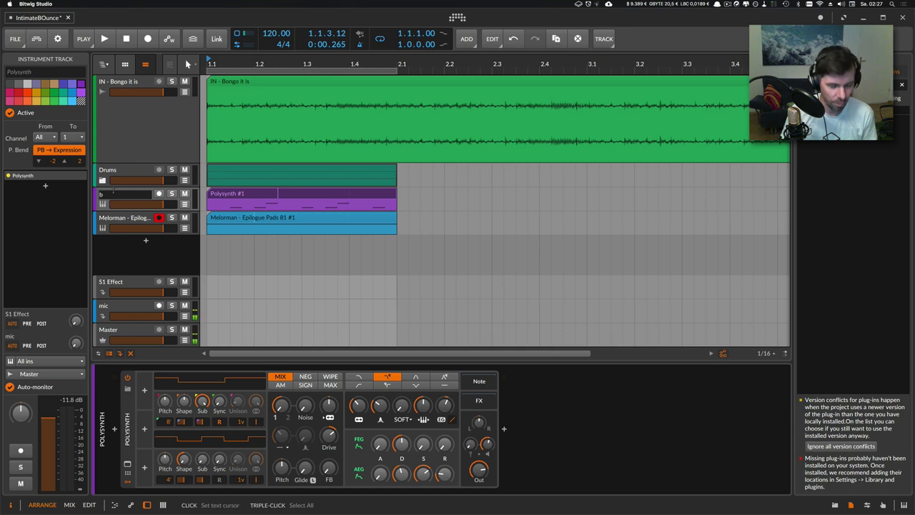
text(bass)
key(Return)
Group the Drums and bass tracks into a new group named D+B and collapse it
shift+click(108, 171)
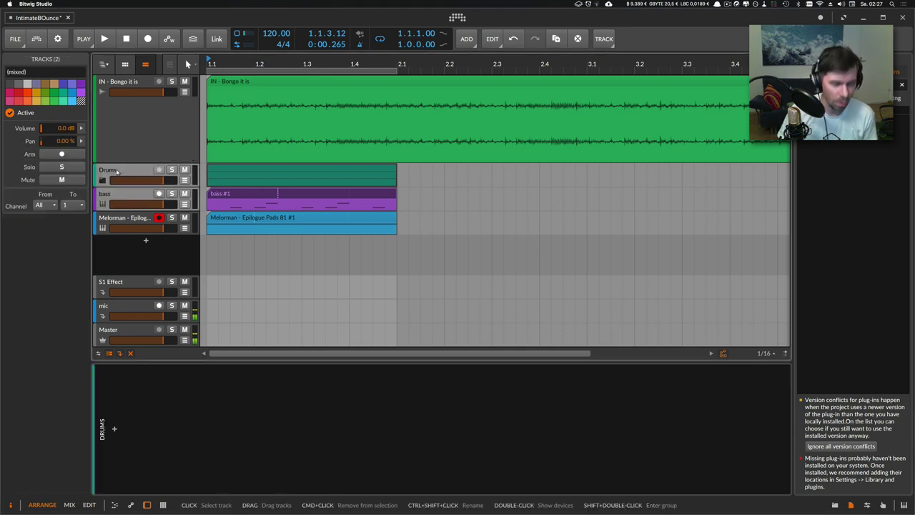
key(super+g)
double_click(114, 170)
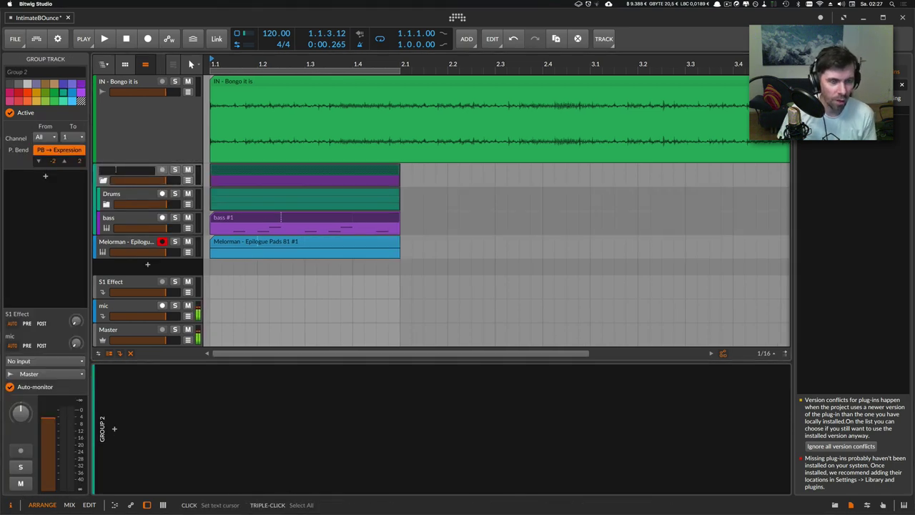
key(Return)
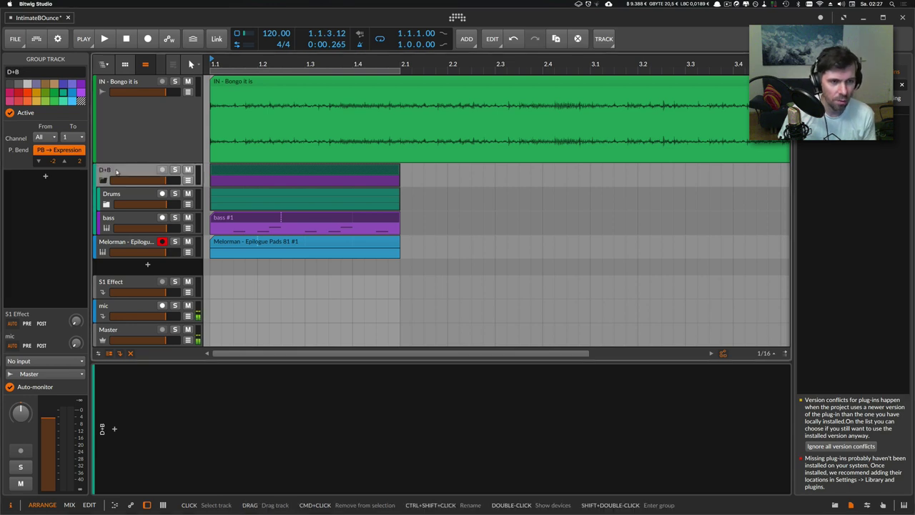
click(103, 179)
click(103, 179)
click(103, 180)
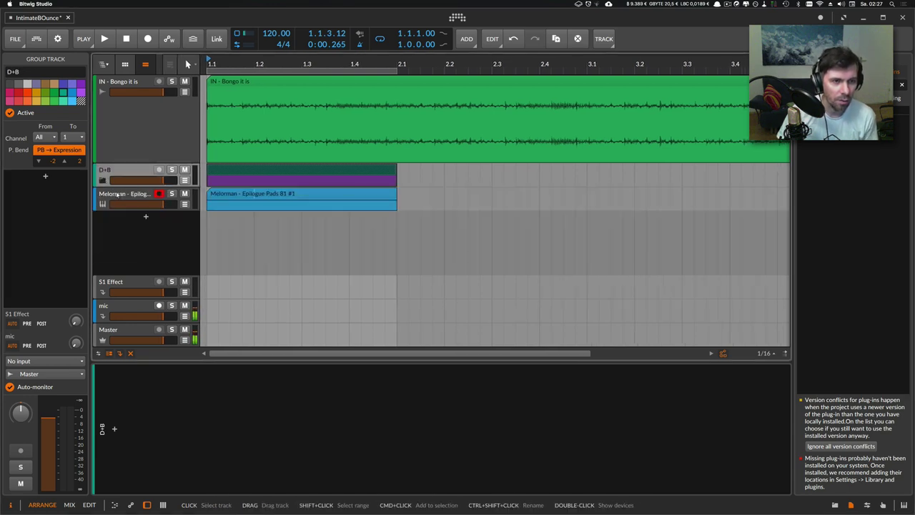
Reduce the bongo track's height and move it into the expanded D+B group between Drums and bass
click(121, 134)
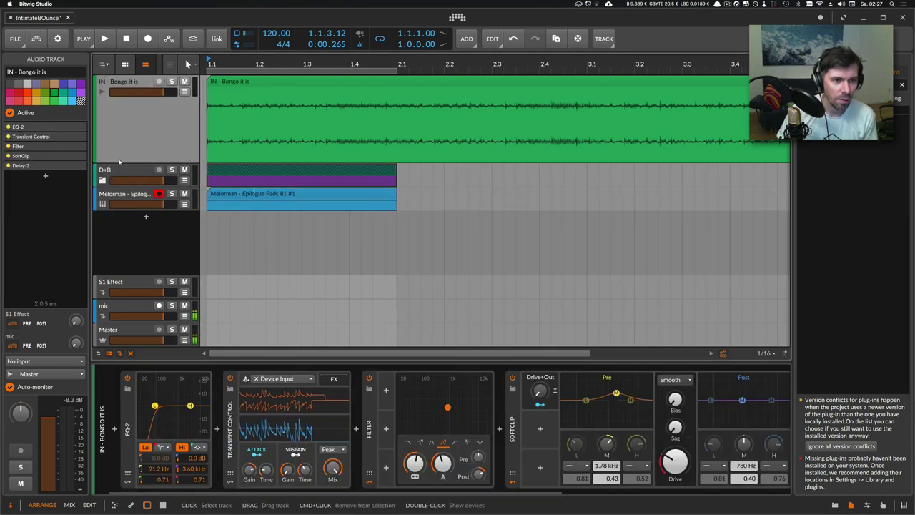
drag(117, 142, 120, 96)
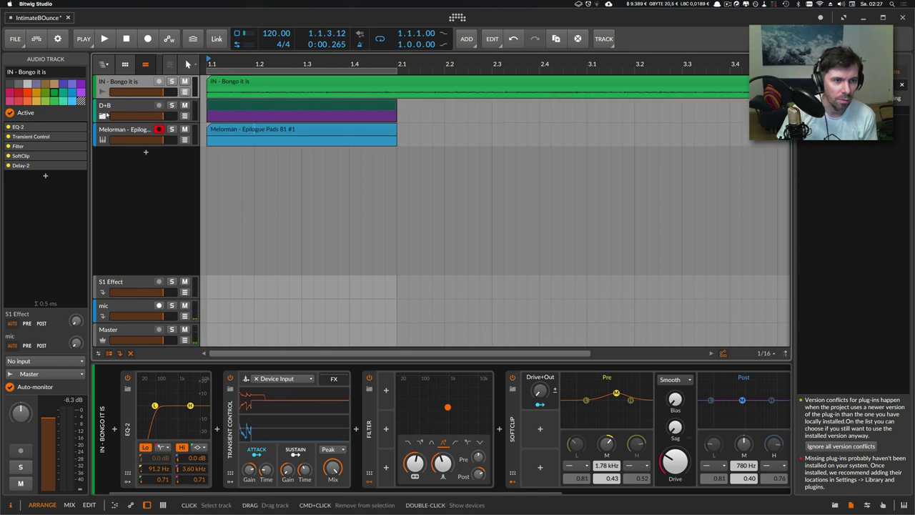
click(103, 116)
drag(108, 98, 132, 131)
Rename the bongo track Perc and briefly audition the loop
double_click(133, 131)
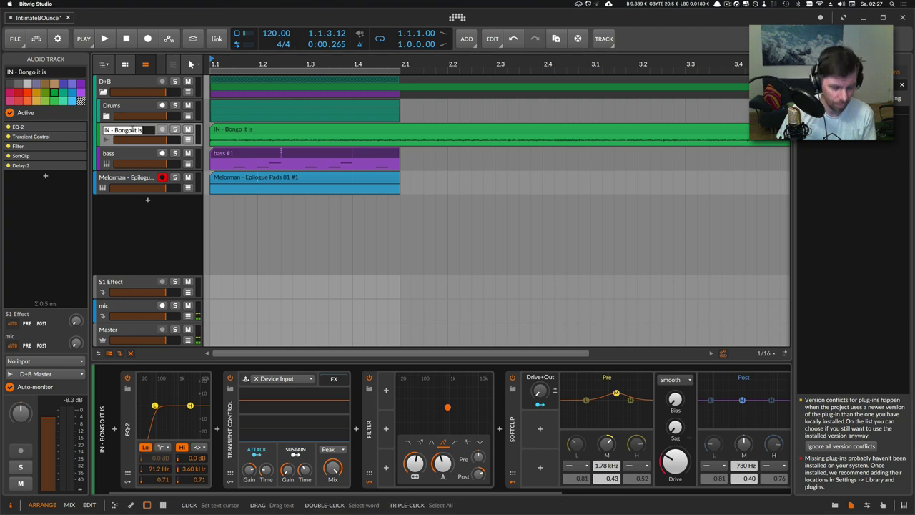
text(Perc)
key(Return)
key(space)
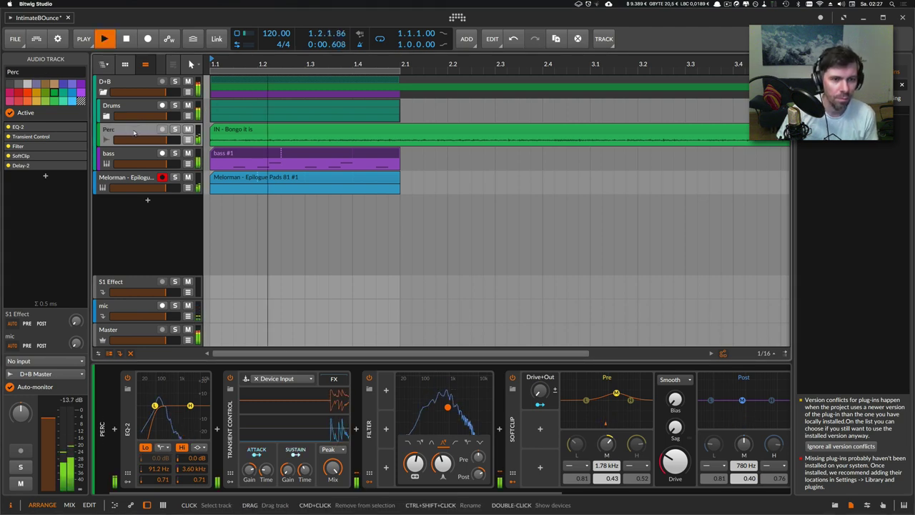
key(space)
Solo the Drums group and insert Bitwig's Compressor on it
click(150, 107)
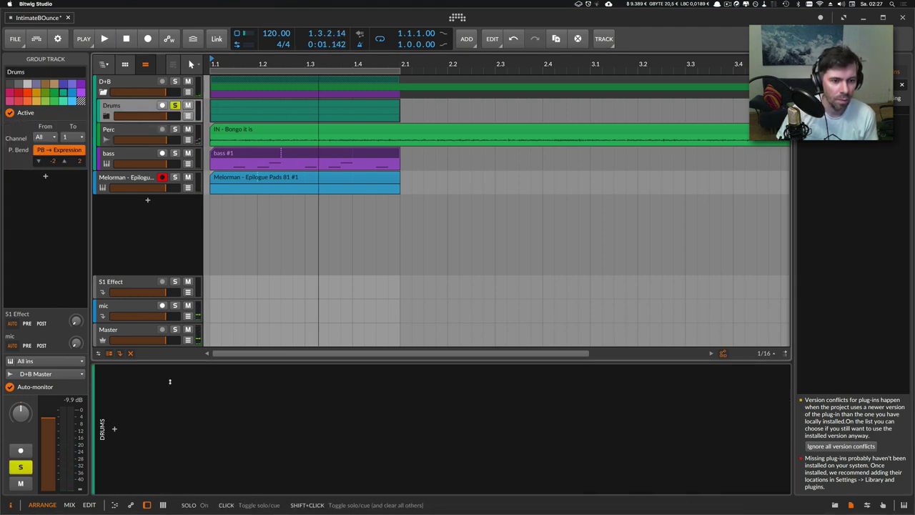
click(115, 431)
text(comp)
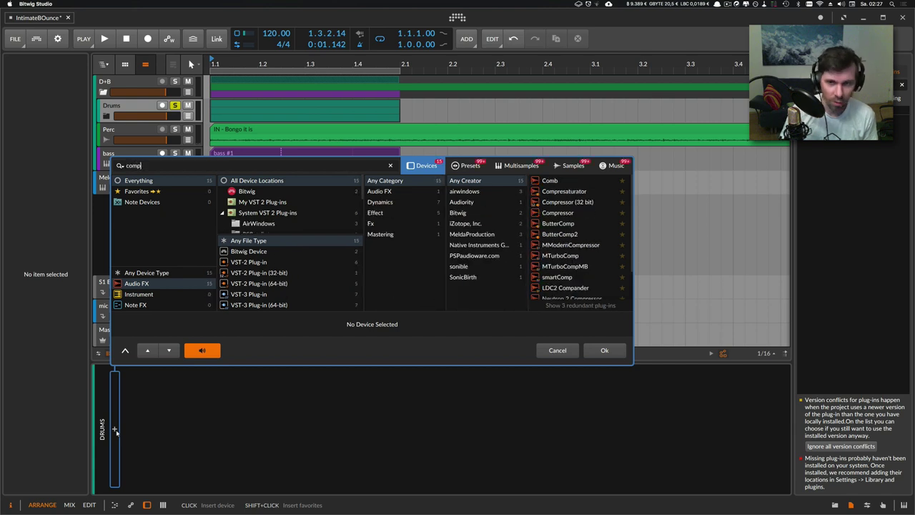
key(Down)
key(Down)
key(Down)
key(Return)
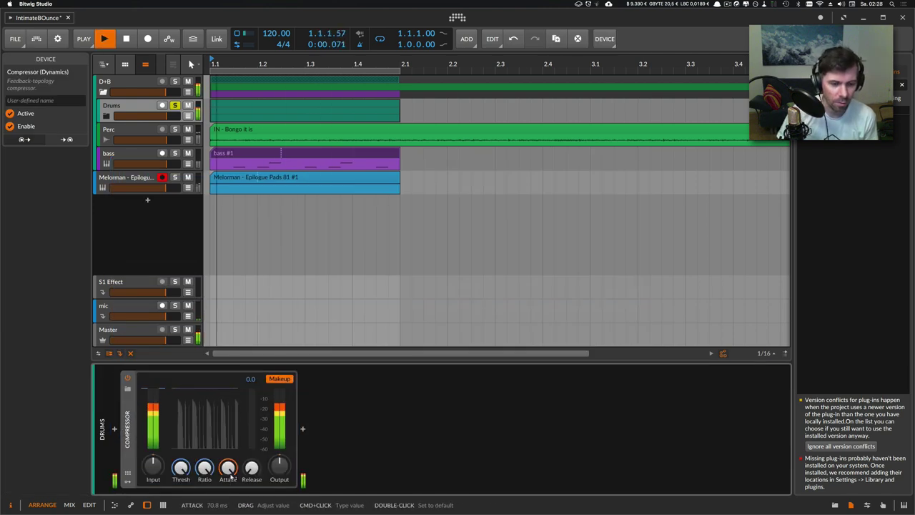
Turn off the Compressor's makeup gain, lower its threshold, set the attack to about 17.4 ms, and deactivate the device
click(280, 379)
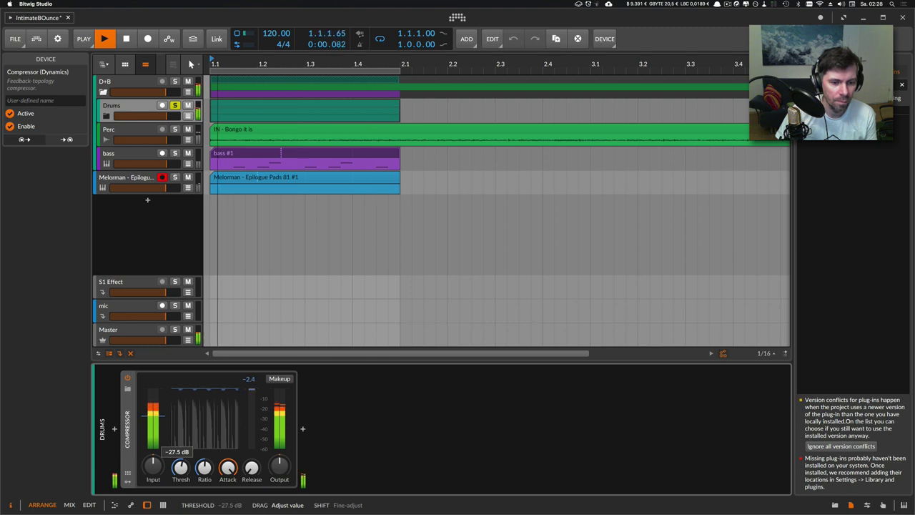
drag(228, 467, 228, 484)
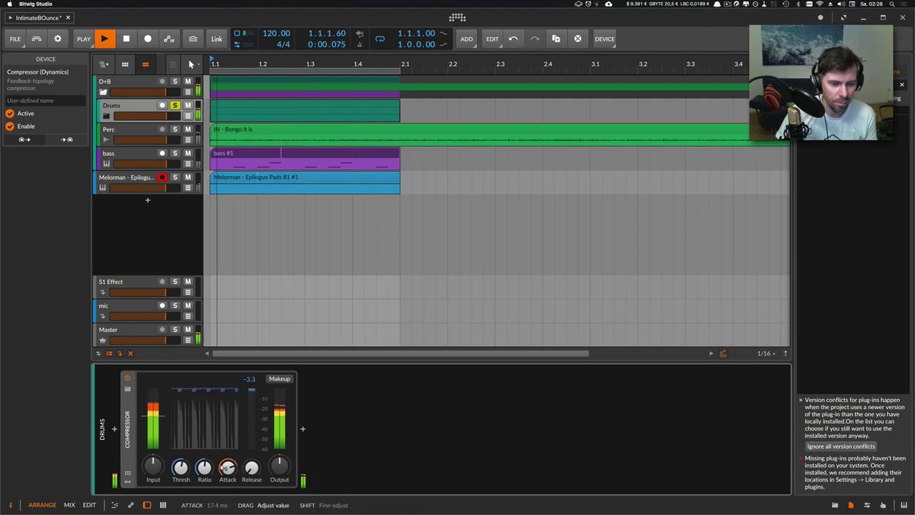
drag(181, 467, 181, 436)
click(128, 378)
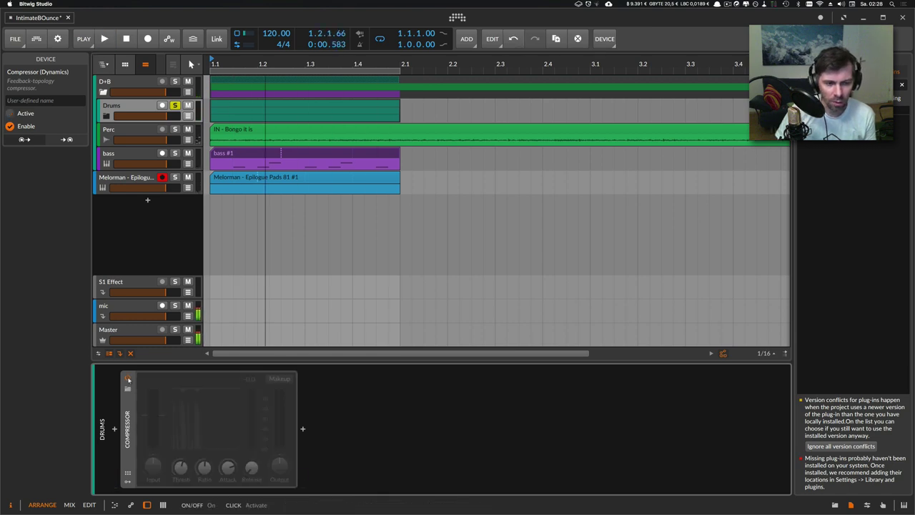
Insert the smartComp plug-in after the Compressor on the Drums group
click(304, 429)
text(drum)
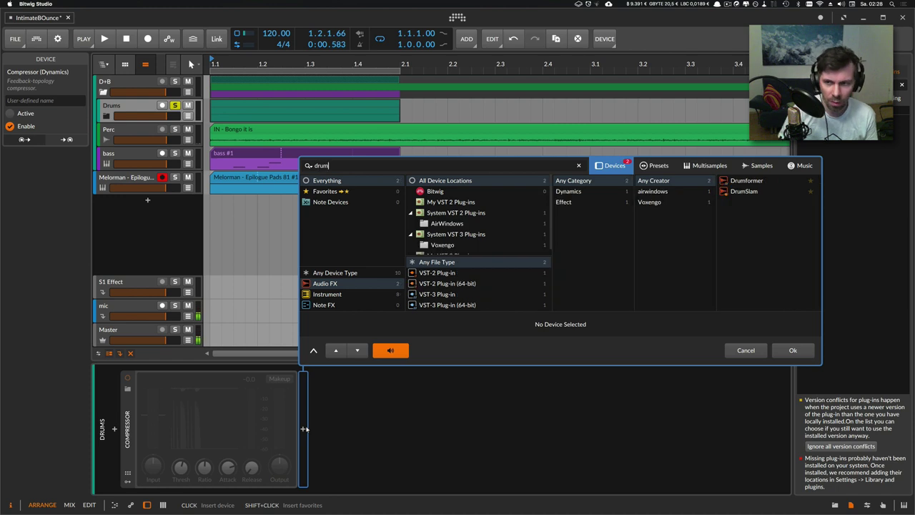
text(smart)
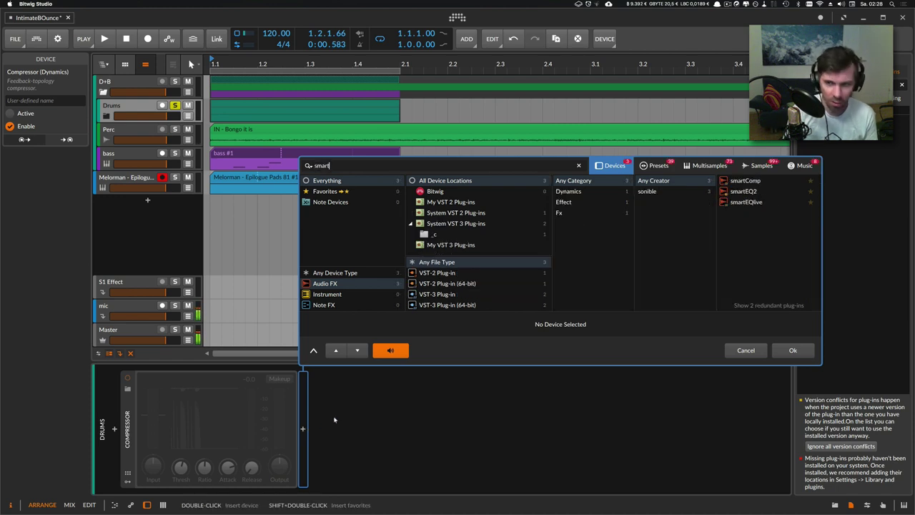
double_click(736, 180)
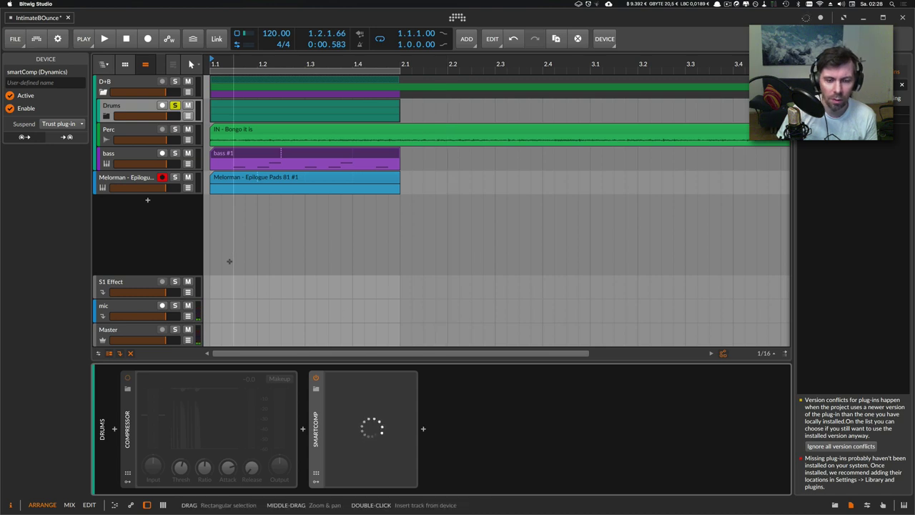
drag(366, 152, 405, 163)
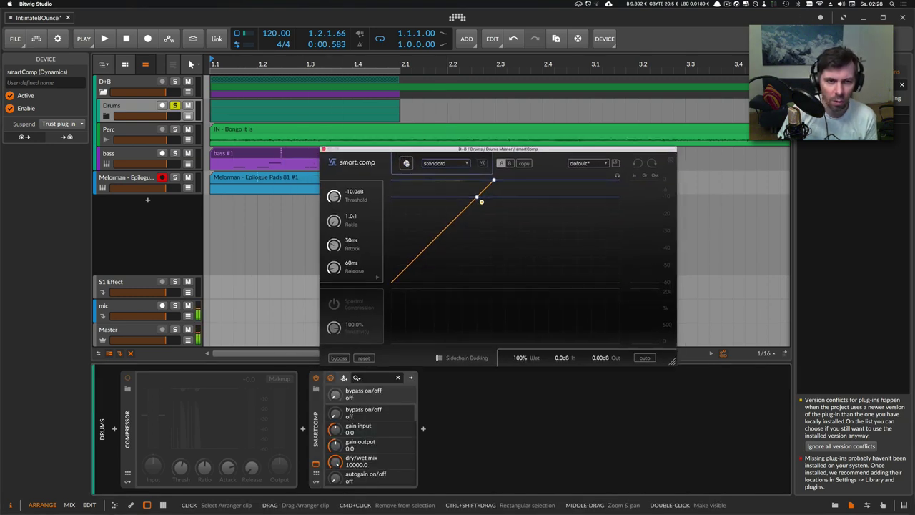
Let smartComp learn its compression settings from the playing drums with the standard profile, then stop playback
click(405, 162)
key(space)
click(429, 163)
click(431, 164)
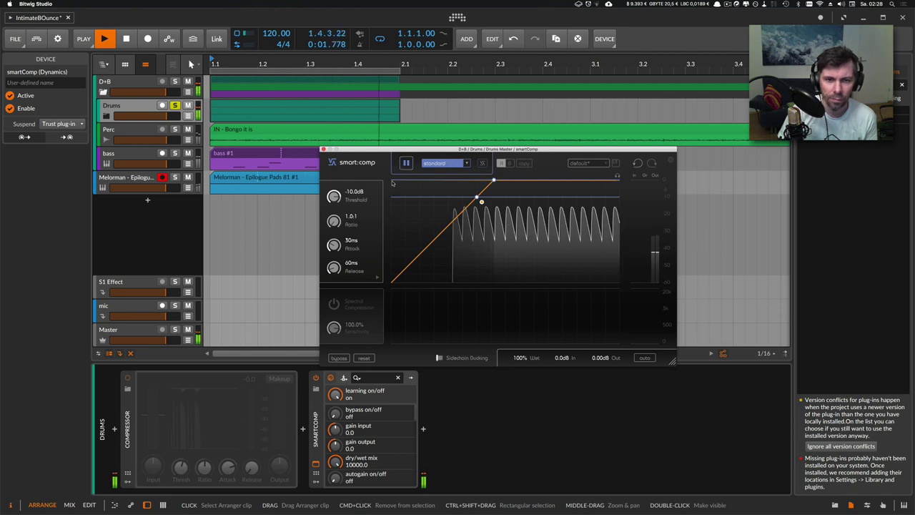
key(space)
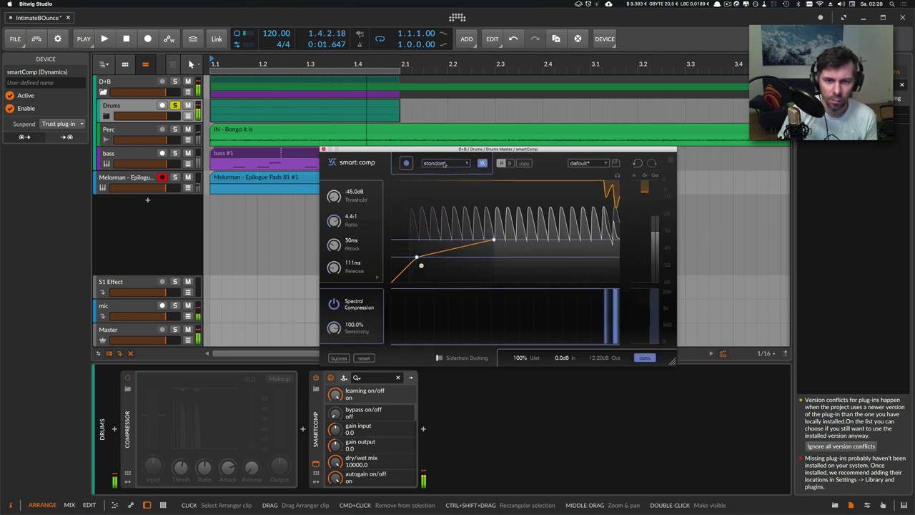
Switch smartComp's profile to drums and audition the compressed drum loop
click(443, 164)
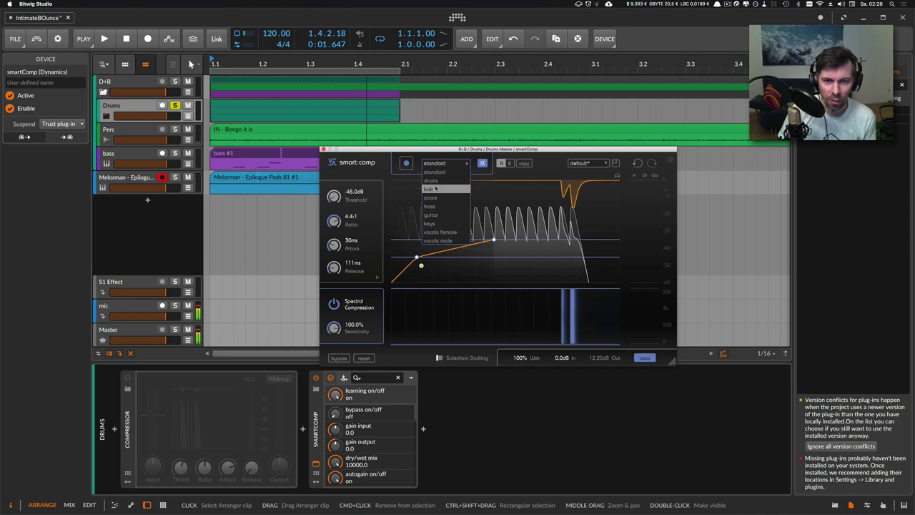
click(431, 180)
key(space)
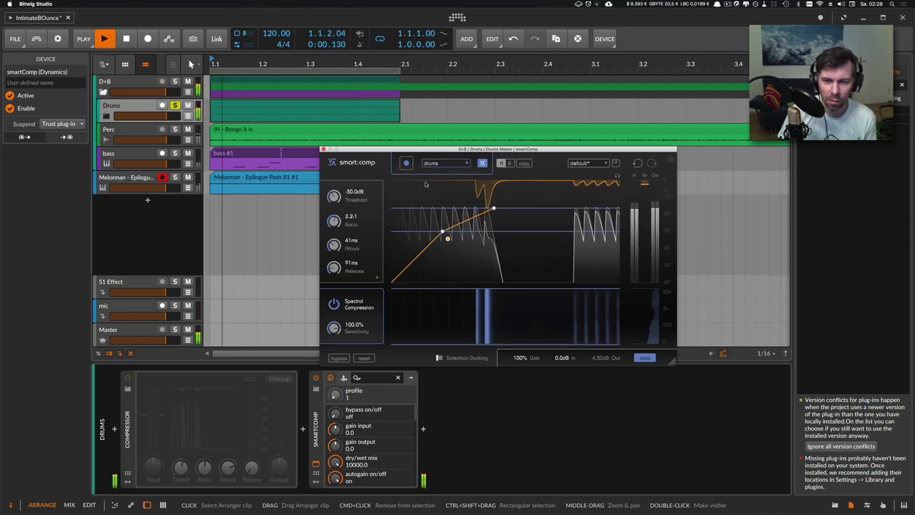
key(space)
drag(397, 155, 338, 188)
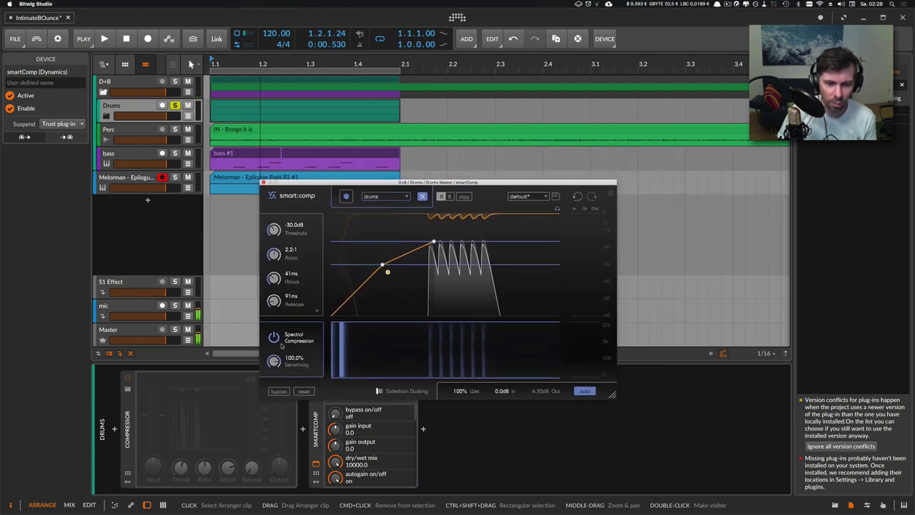
key(space)
Reactivate the Compressor and match it to smartComp's threshold of -30 dB and its ratio, with a 39.4 ms attack and 90.4 ms release
drag(387, 185, 511, 180)
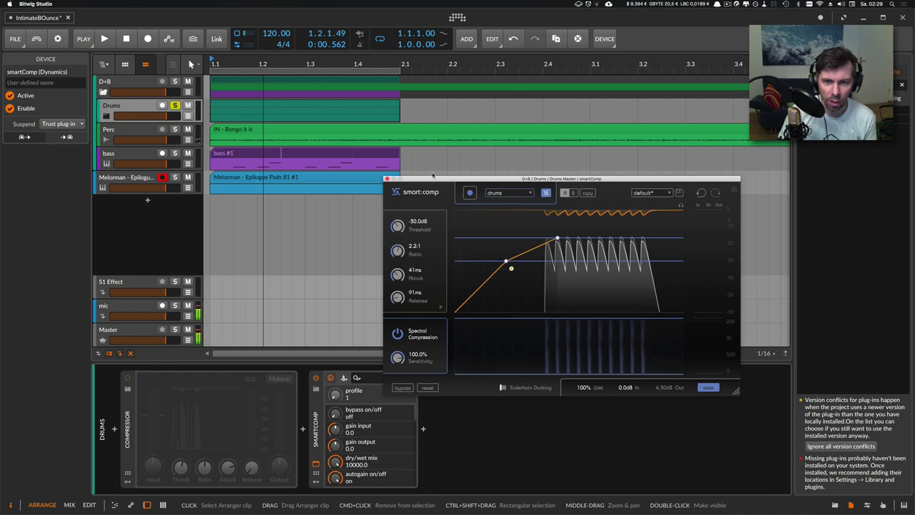
drag(432, 178, 476, 120)
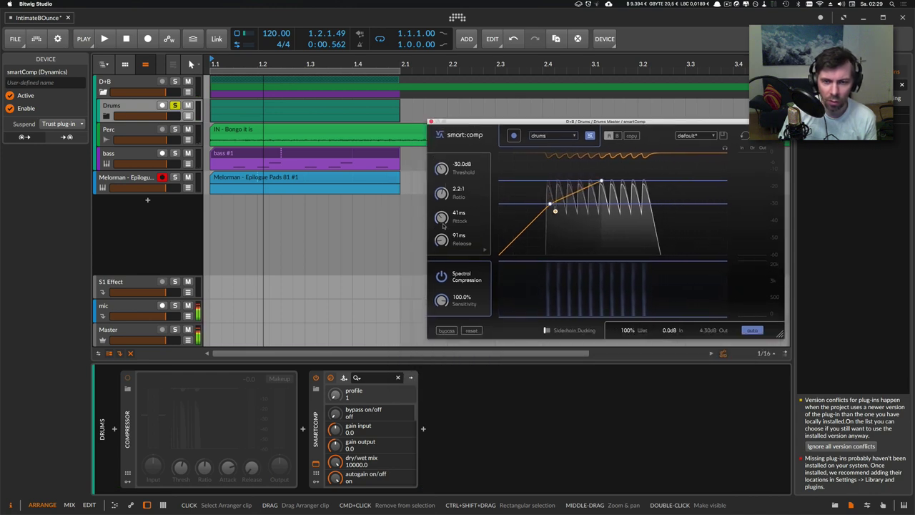
drag(473, 122, 479, 106)
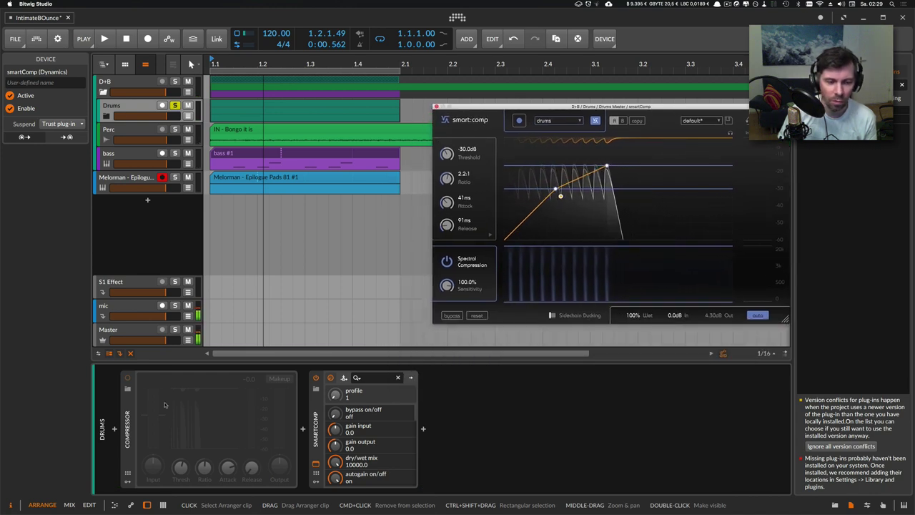
click(164, 404)
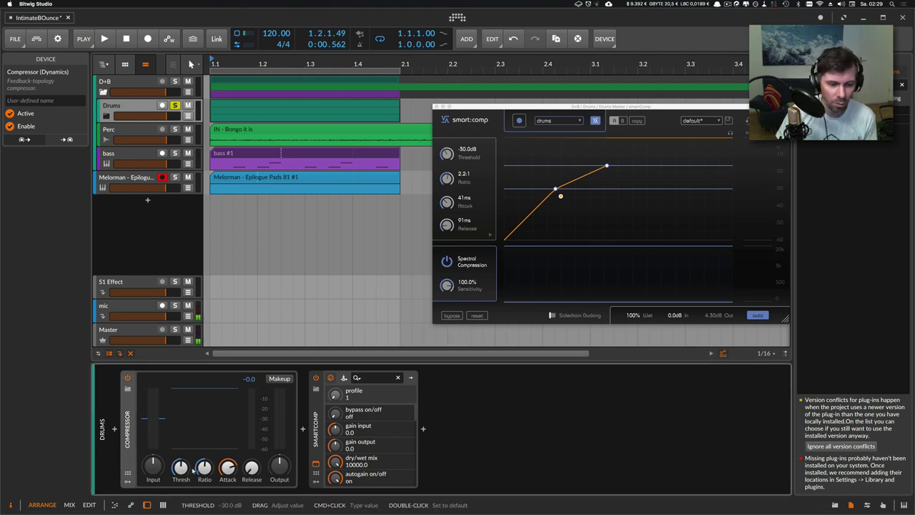
drag(203, 468, 204, 464)
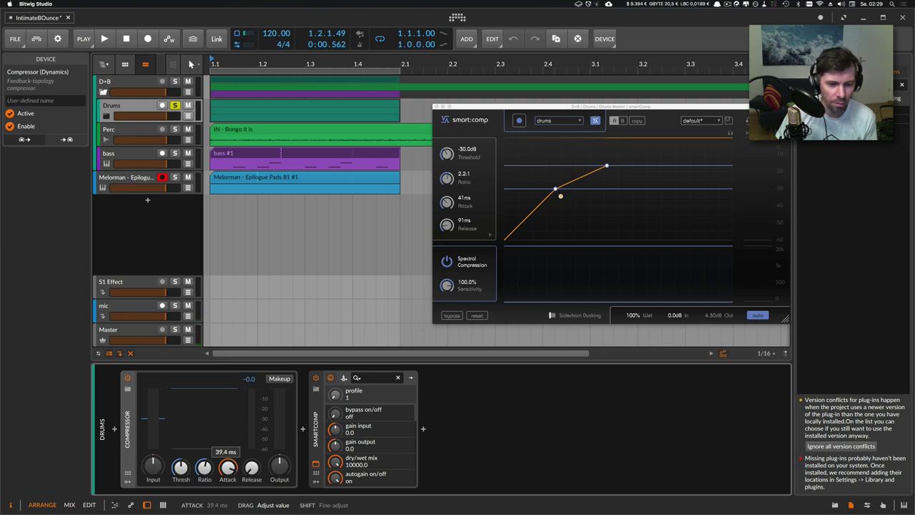
double_click(227, 466)
key(Escape)
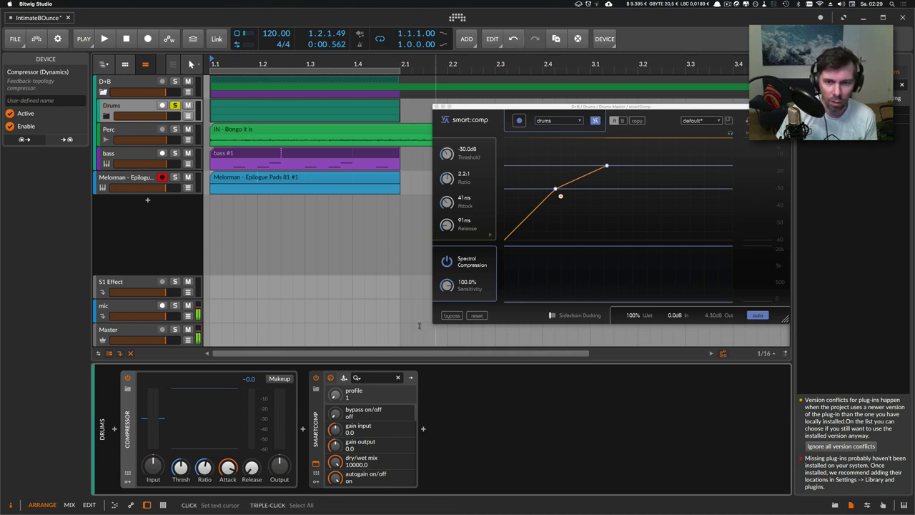
drag(251, 466, 251, 458)
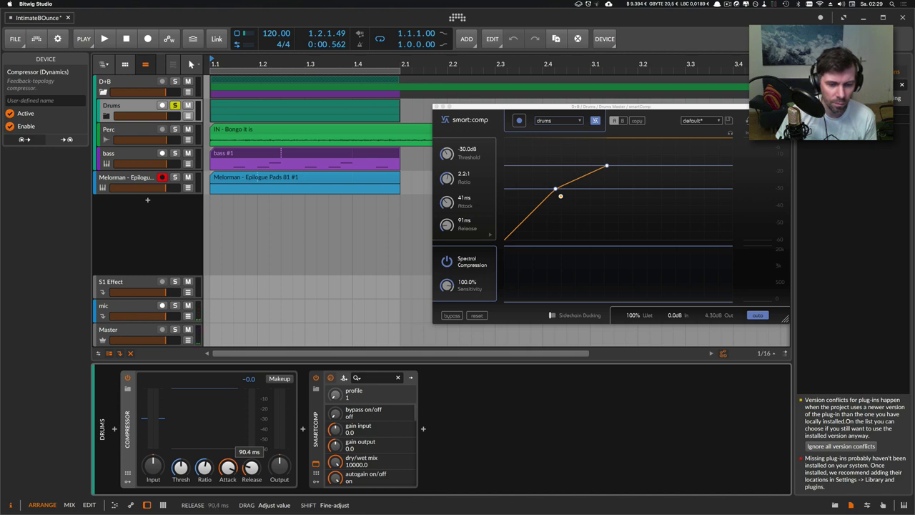
drag(251, 457, 251, 457)
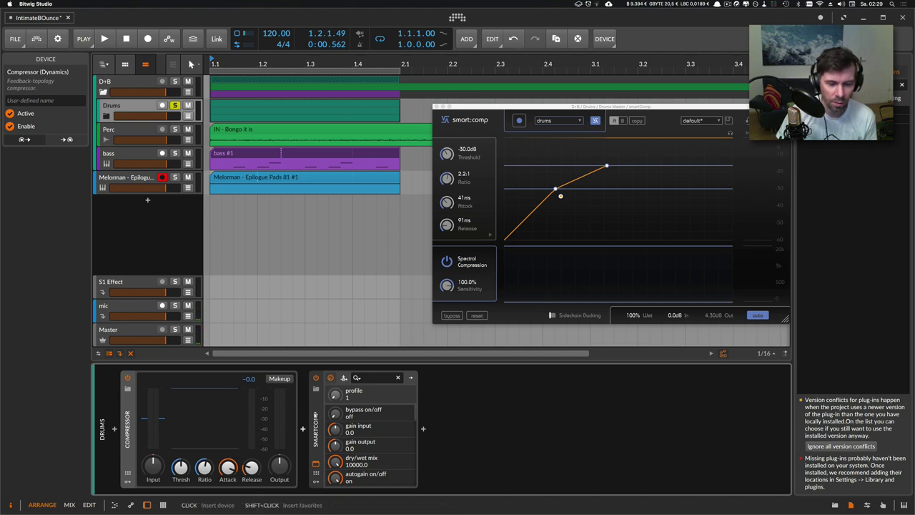
Close the smartComp window, deactivate the plug-in, and play the drums through the Compressor alone
drag(470, 107, 437, 115)
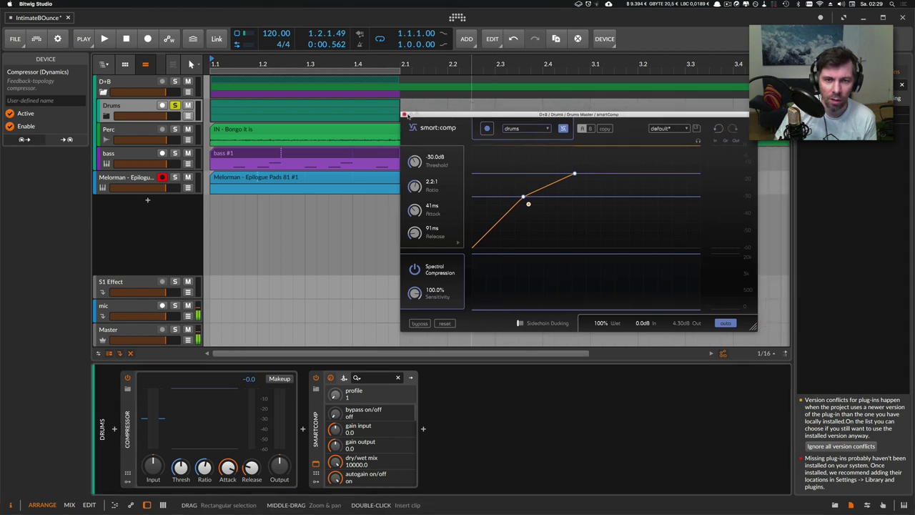
click(403, 116)
click(316, 379)
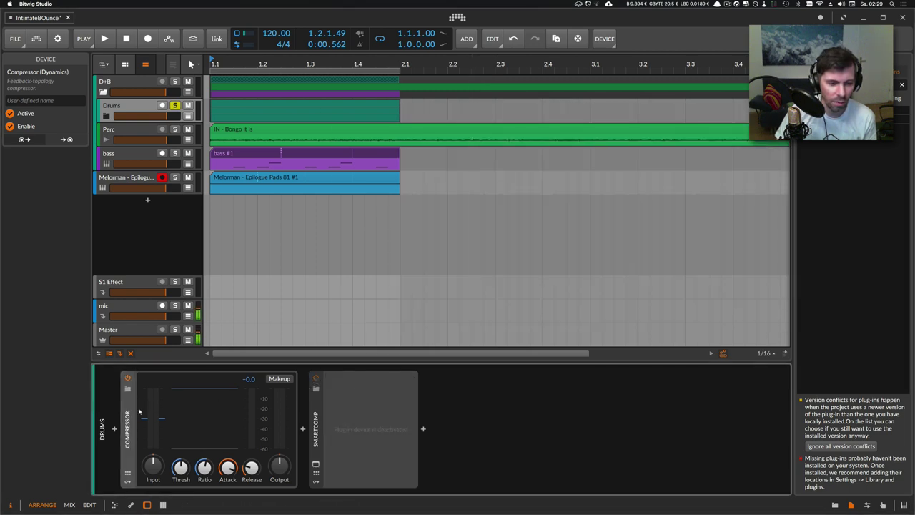
key(space)
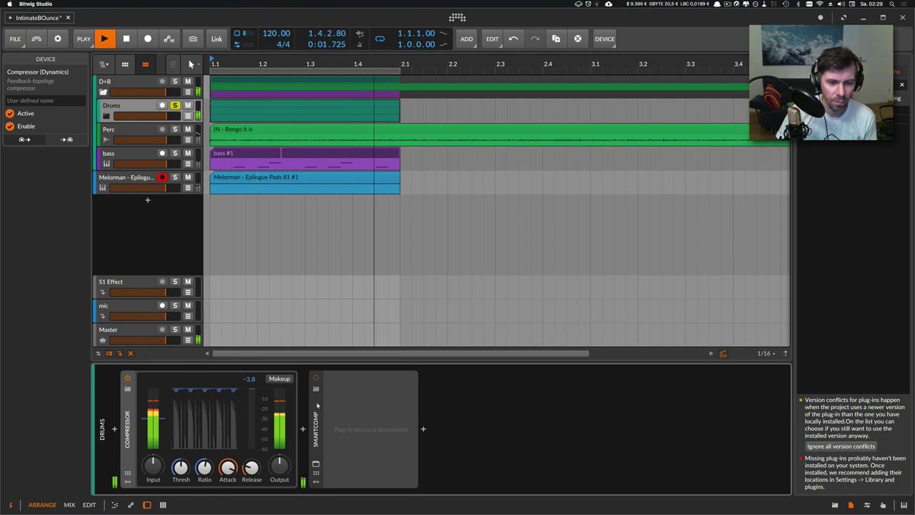
Remove smartComp from the Drums group, unsolo the group and raise its Compressor's output slightly
click(317, 405)
key(Delete)
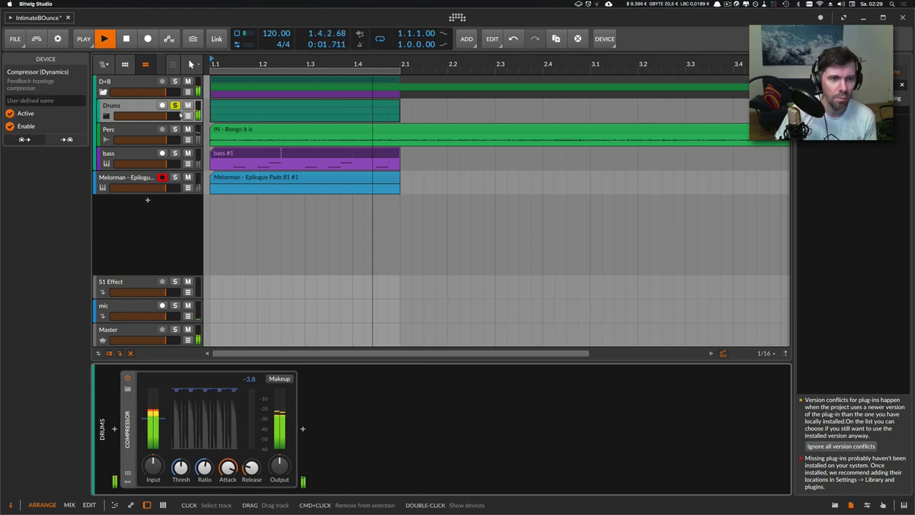
click(142, 123)
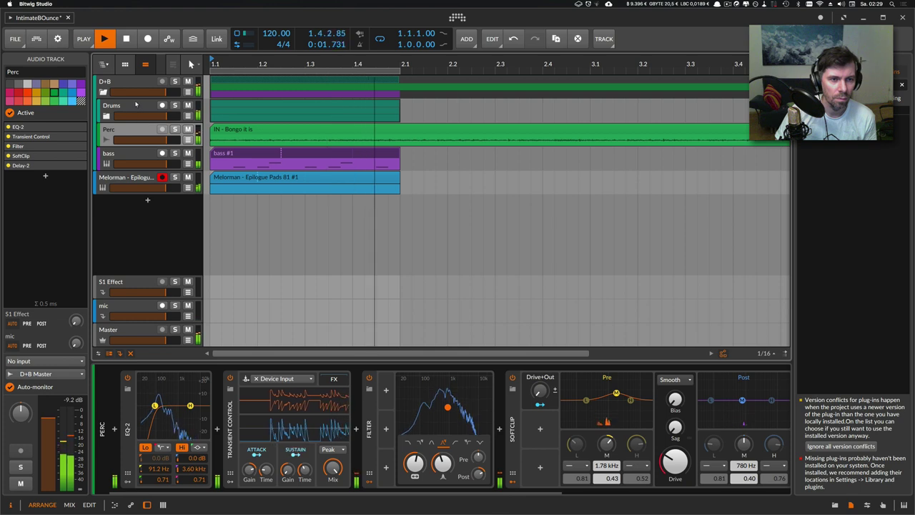
click(139, 110)
drag(280, 466, 280, 457)
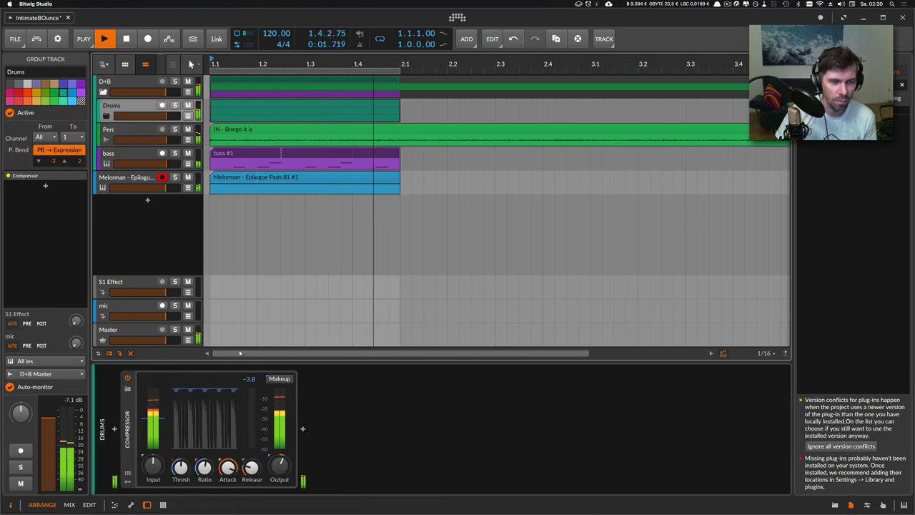
On the Perc track, set the Filter's cutoff to 315 Hz and slightly raise the Transient Control's attack gain
click(128, 131)
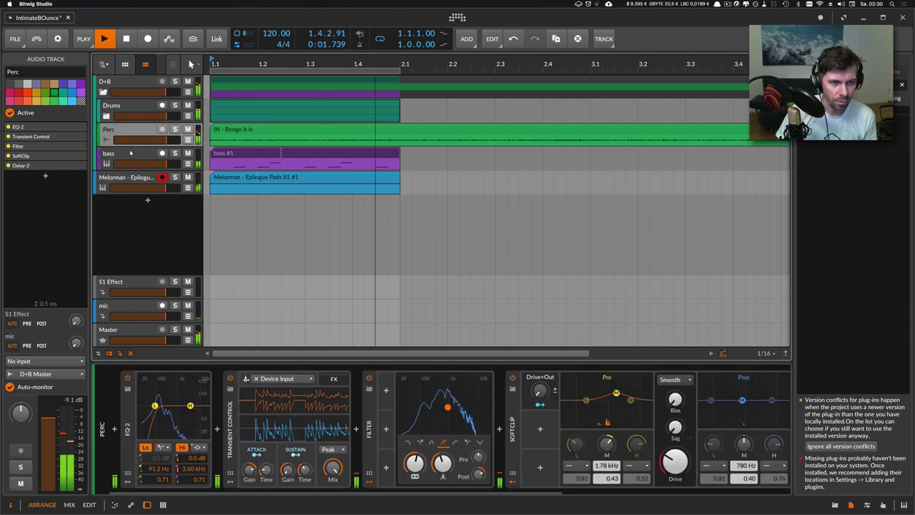
click(131, 154)
click(133, 133)
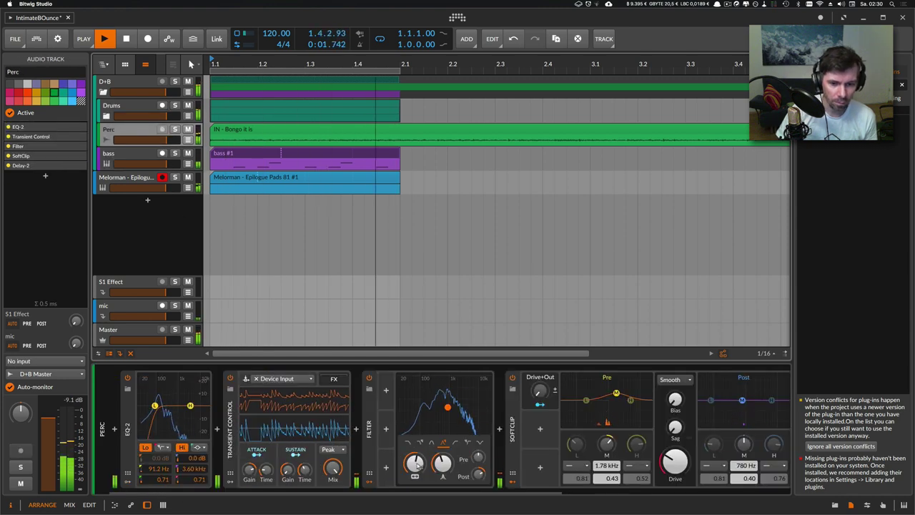
mouse_move(414, 463)
mouse_down()
mouse_move(414, 450)
mouse_move(414, 478)
mouse_move(414, 468)
mouse_up()
scroll(475, 491, right, 5)
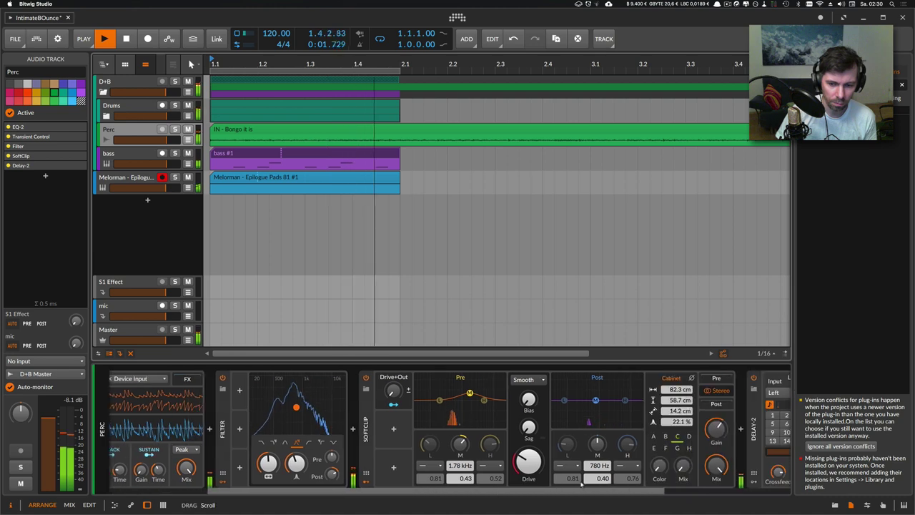
drag(248, 464, 247, 465)
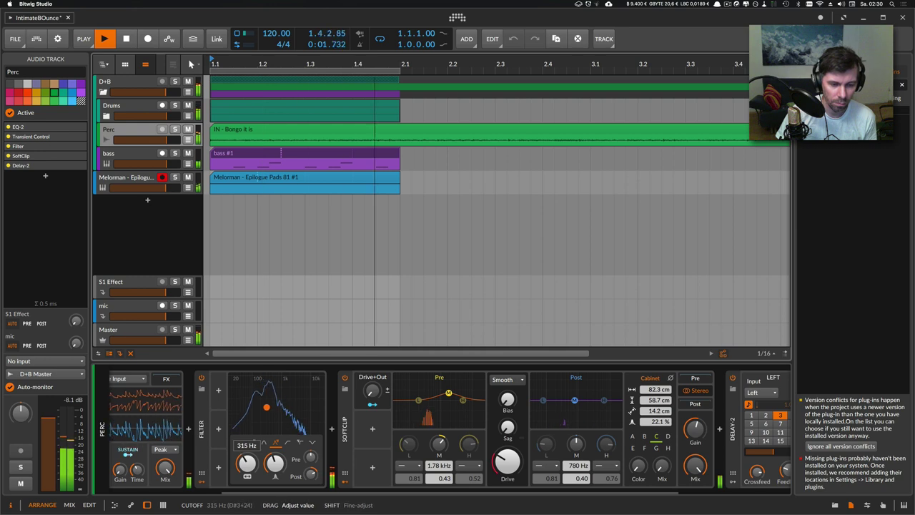
drag(229, 492, 179, 492)
drag(156, 469, 156, 466)
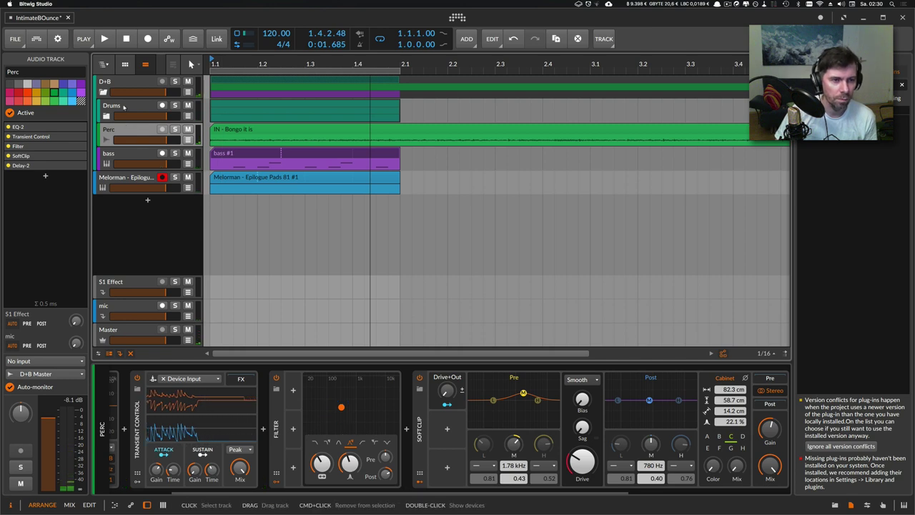
Search the devices for "smart" and add the smartComp plug-in to the D+B group
click(107, 114)
click(109, 135)
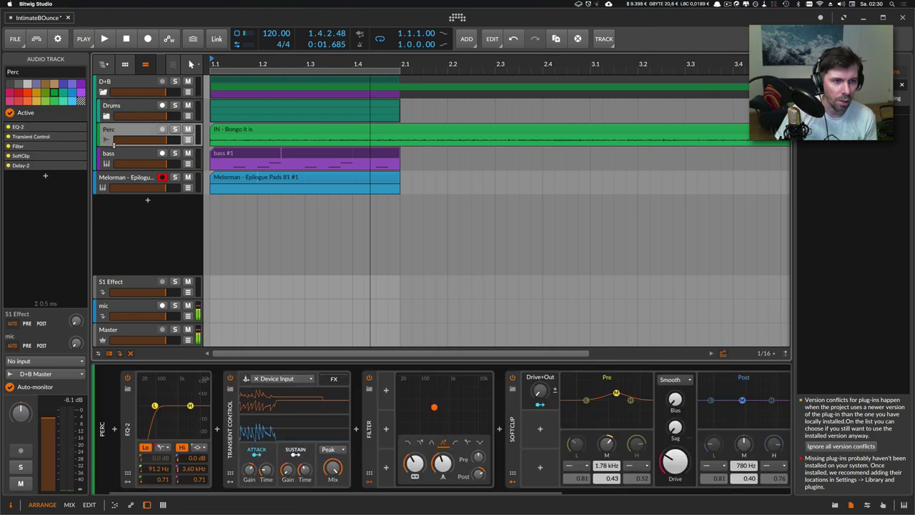
click(117, 109)
click(119, 84)
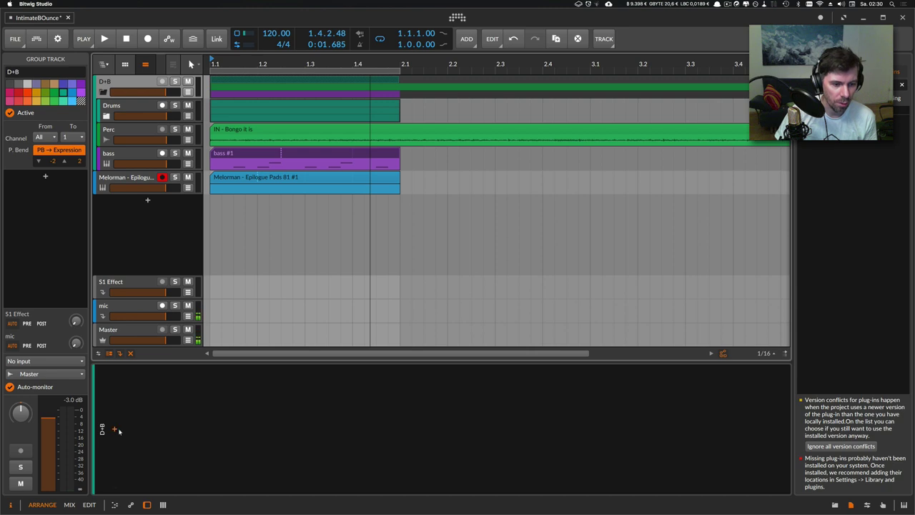
click(118, 430)
text(smart)
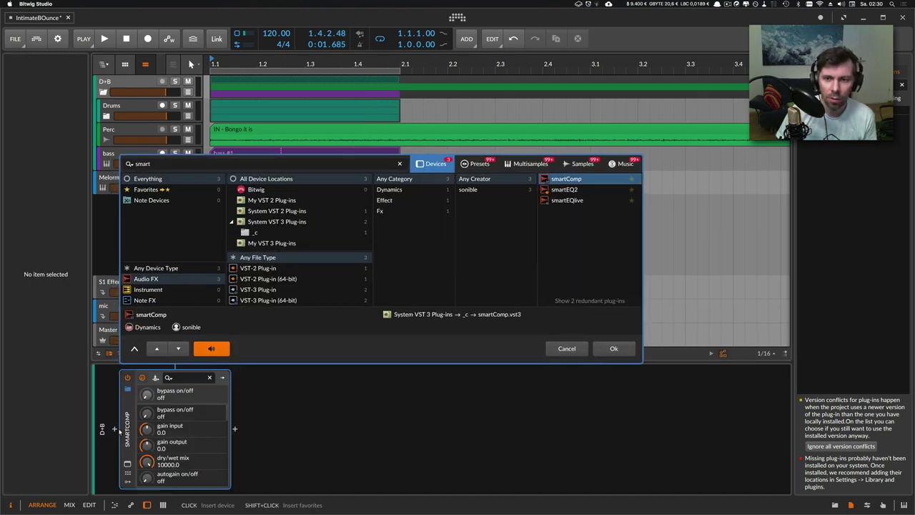
key(Return)
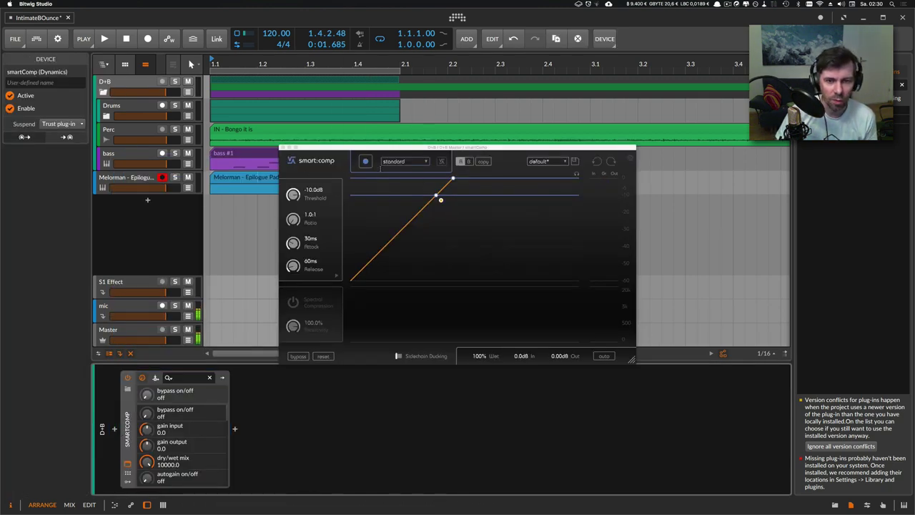
Play the loop and let smartComp learn the D+B group's compression with the drums profile
key(space)
click(395, 163)
click(398, 177)
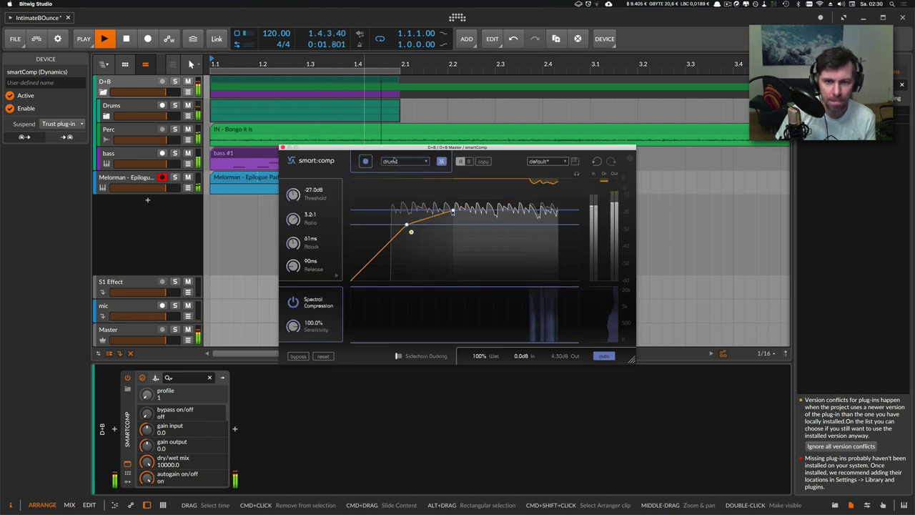
drag(395, 147, 422, 152)
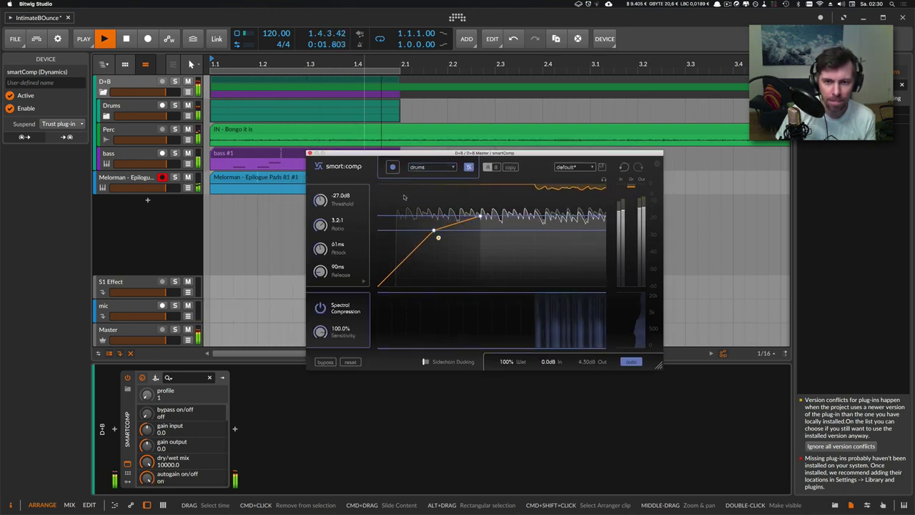
key(space)
Slightly lower the Filter's post level on the Perc track, and look through the bass, Drums and D+B device chains
click(153, 142)
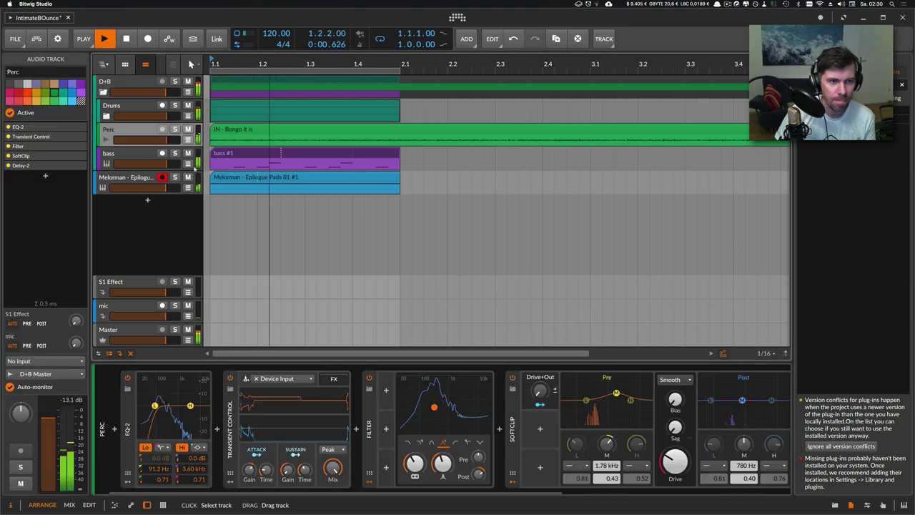
mouse_move(478, 474)
mouse_down()
mouse_move(478, 485)
mouse_move(478, 475)
mouse_up()
click(130, 153)
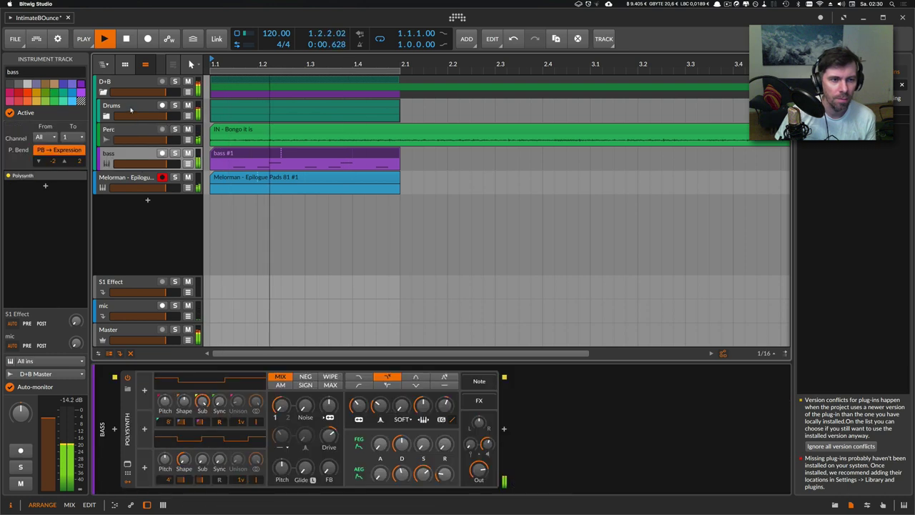
click(133, 109)
click(127, 82)
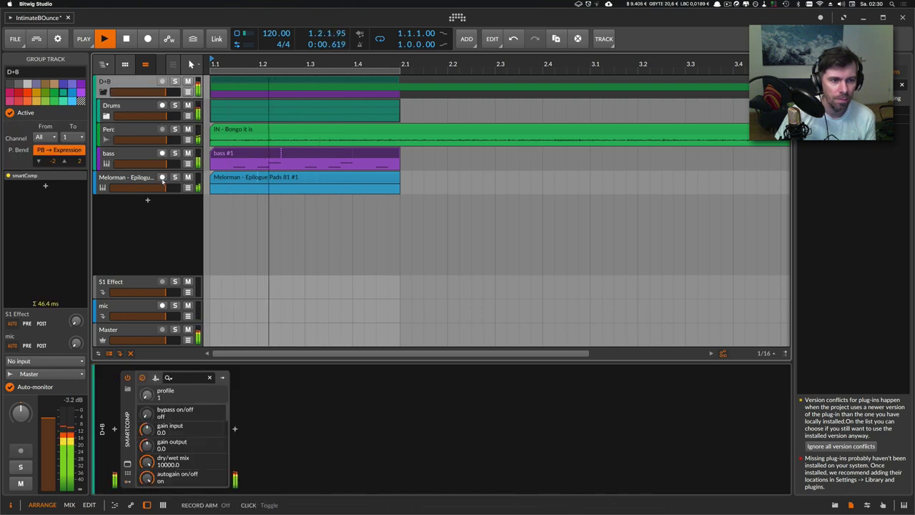
Solo the Epilogue Pads 81 track, stop playback and duplicate the track
click(175, 177)
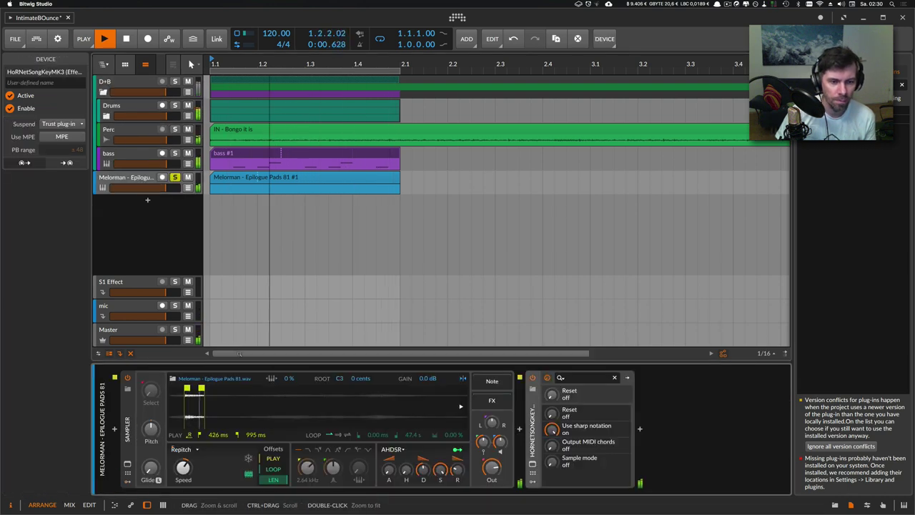
click(257, 182)
key(space)
click(143, 180)
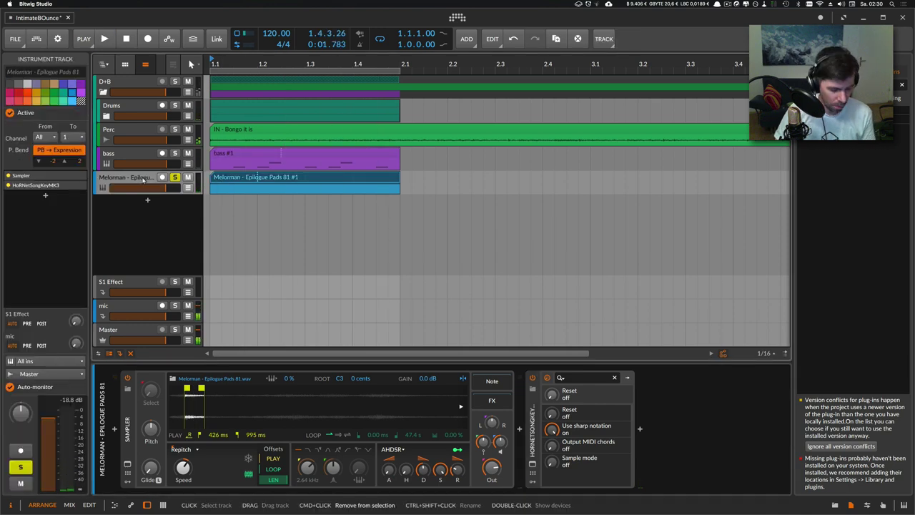
key(super+d)
Duplicate the Drums and bass clips into bar 2 and extend the loop region to two bars
drag(343, 64, 339, 87)
click(317, 103)
click(265, 112)
key(super+d)
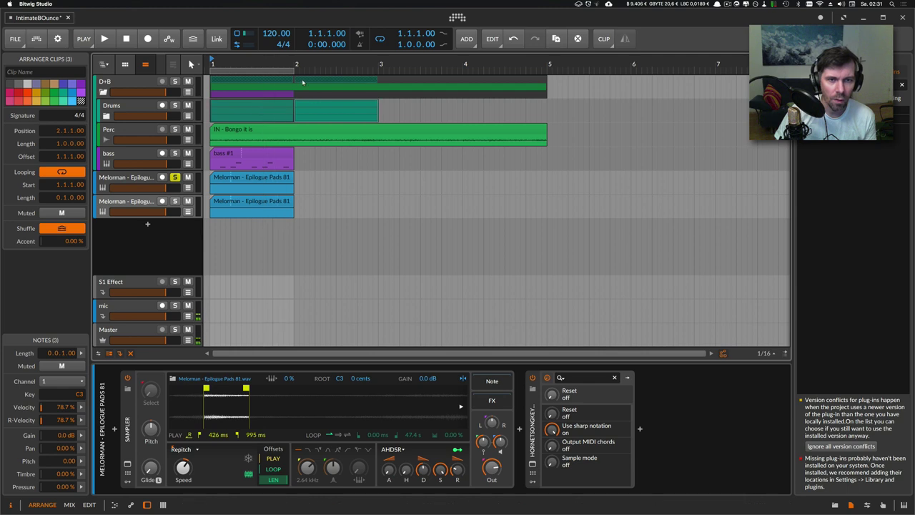
drag(295, 65, 378, 65)
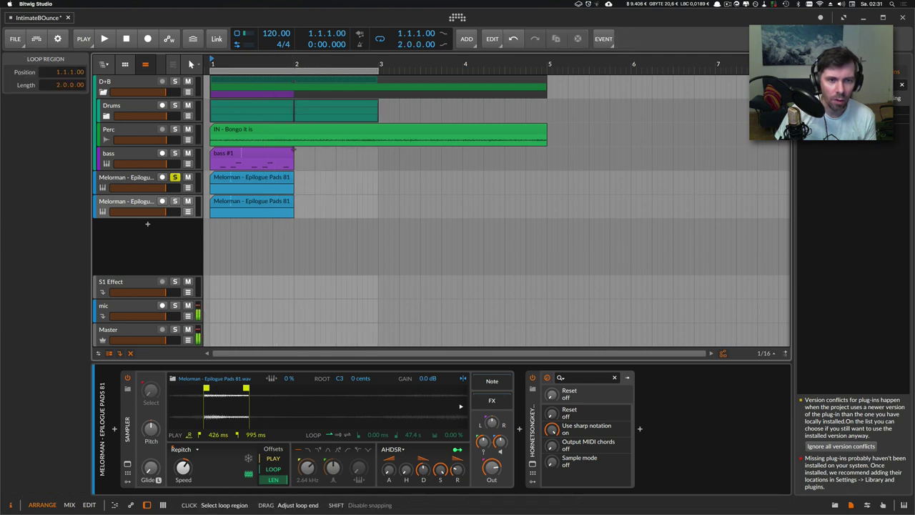
click(290, 153)
key(super+d)
Move the clip on the duplicated Epilogue Pads track from bar 1 to bar 2
click(260, 183)
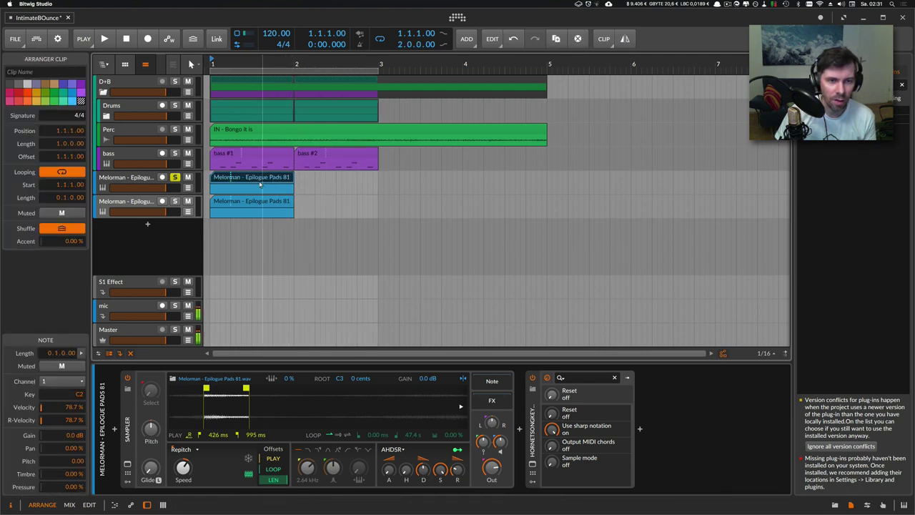
drag(230, 203, 310, 202)
click(163, 202)
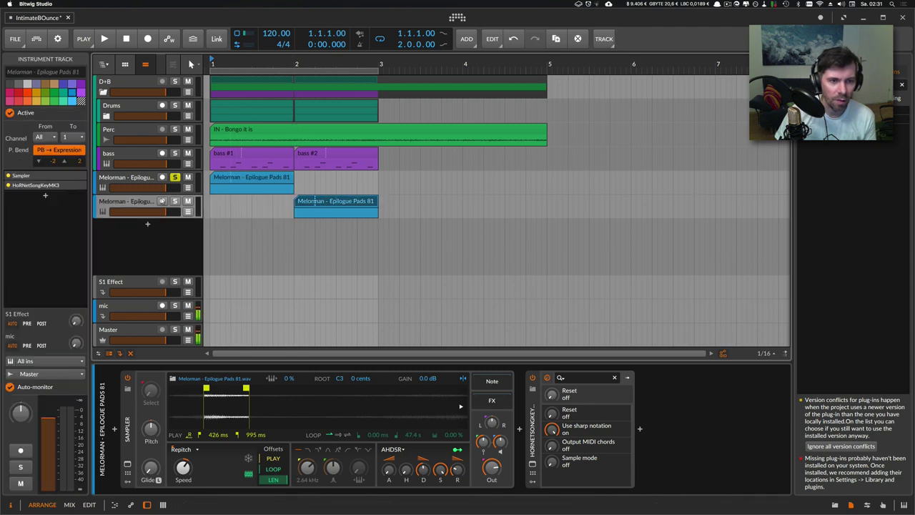
Solo only the duplicated pads track and set the loop region to bar 2 alone
click(174, 201)
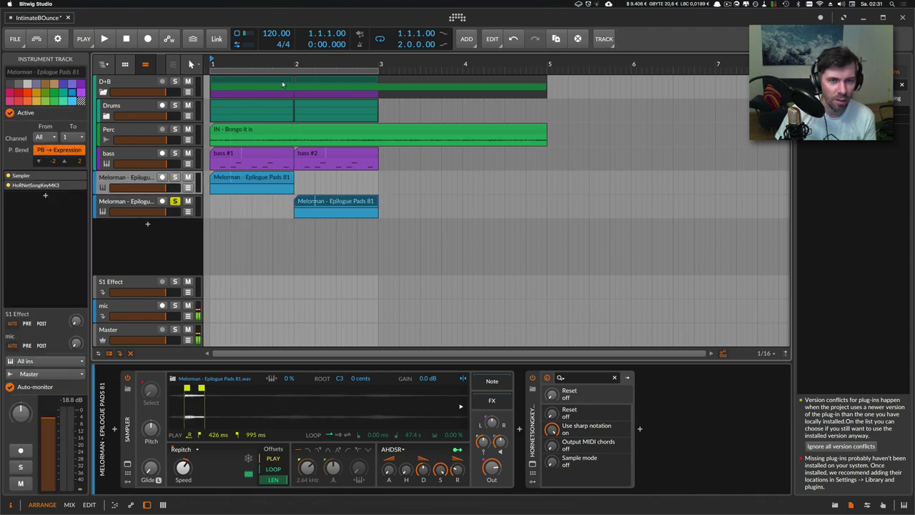
drag(214, 70, 286, 70)
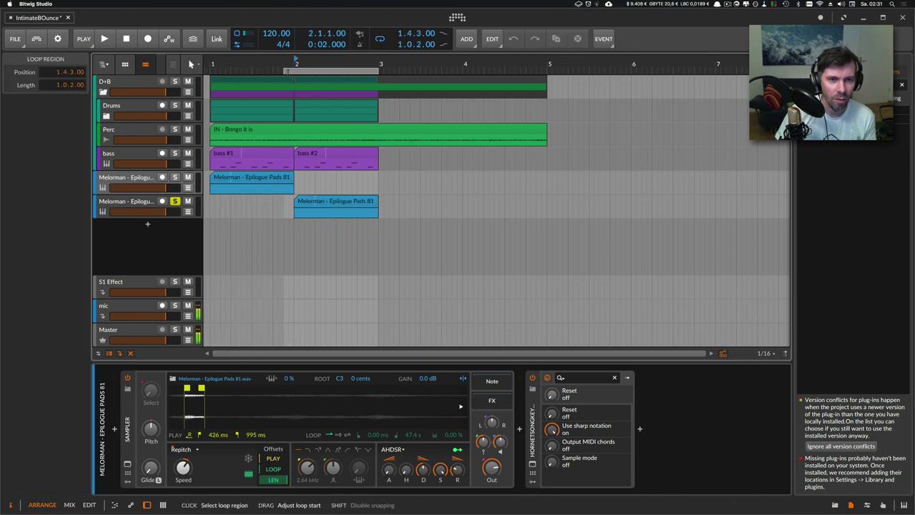
click(294, 63)
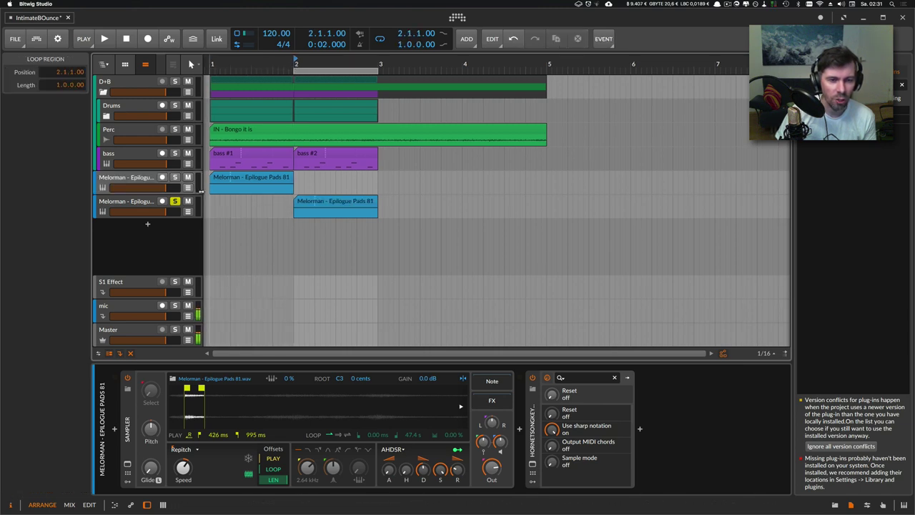
Play the duplicated pads track and shift its Sampler's play range to 1.08 s through 2.00 s
click(143, 202)
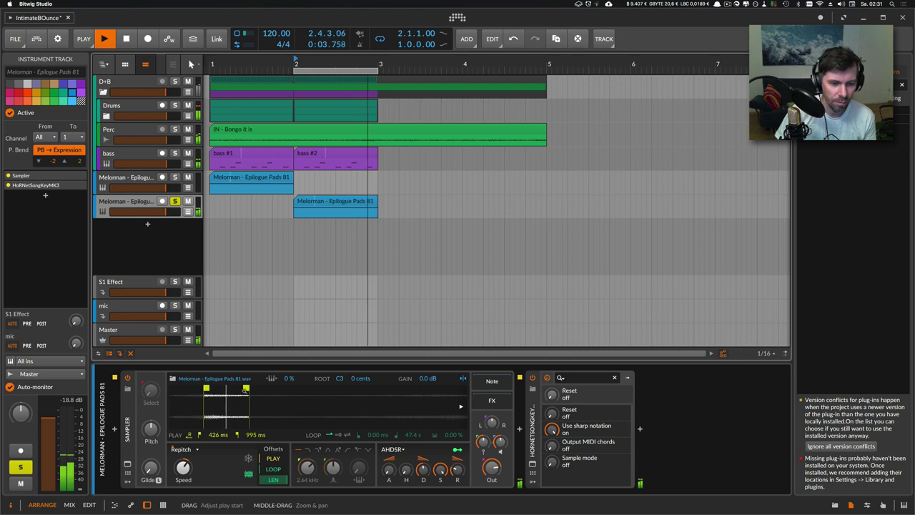
drag(246, 388, 289, 388)
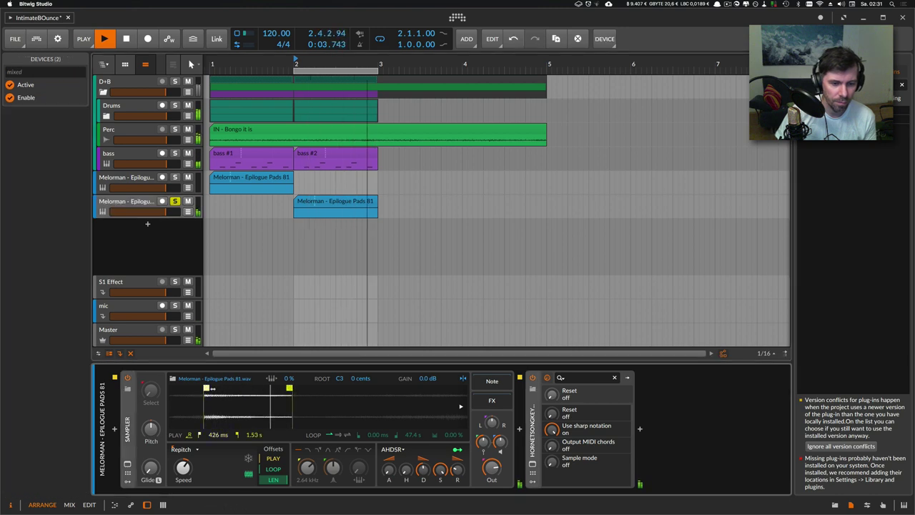
drag(207, 388, 281, 388)
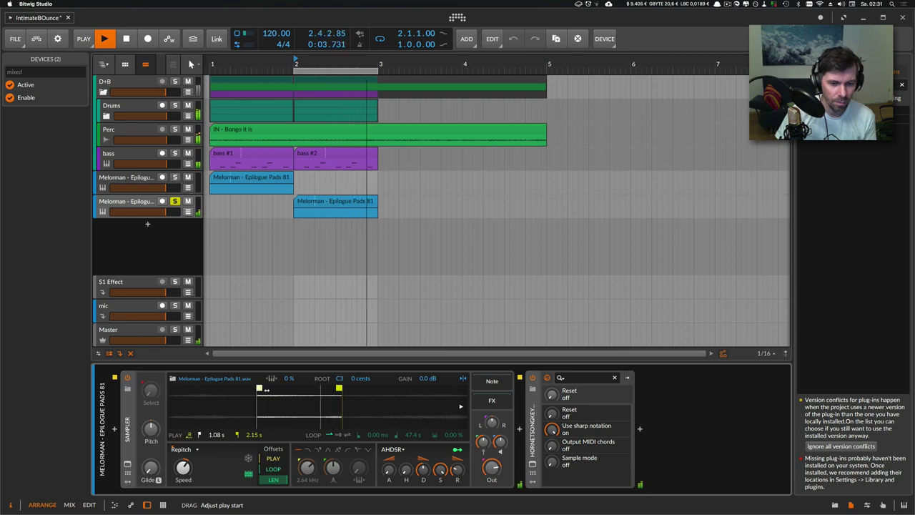
drag(339, 388, 327, 388)
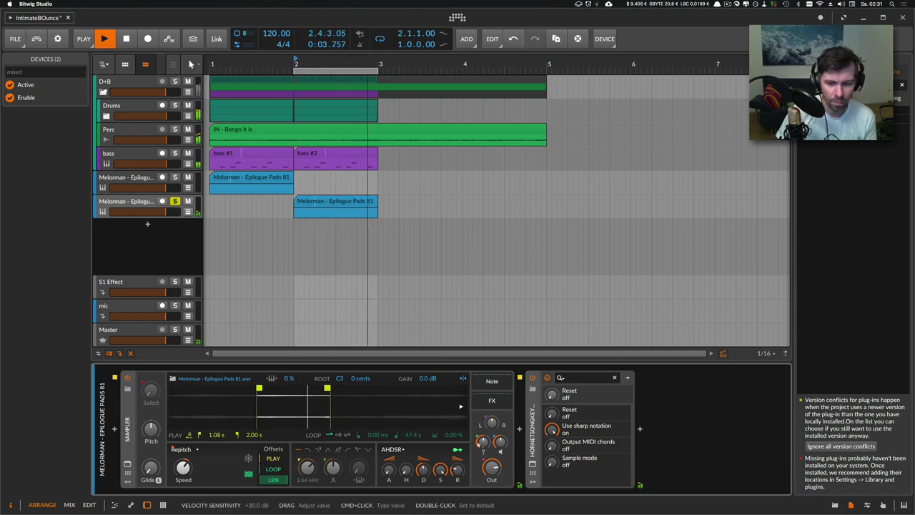
mouse_move(482, 441)
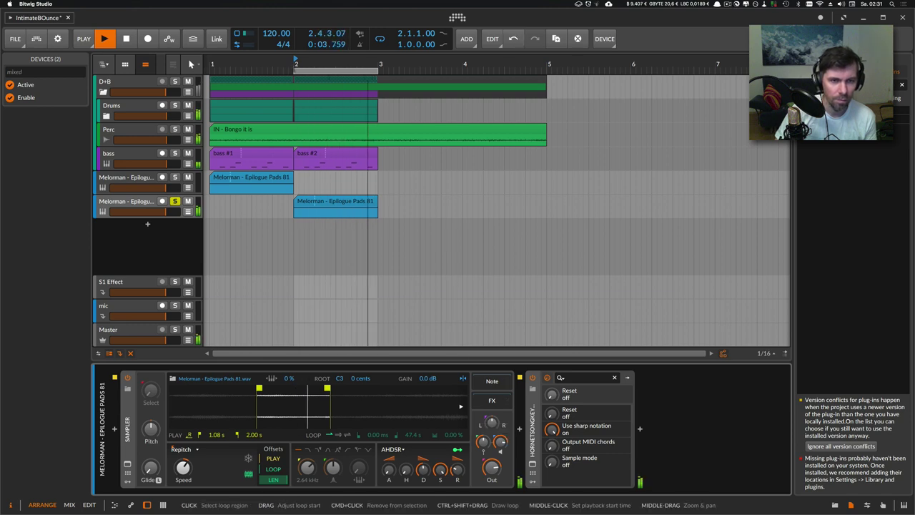
Extend the loop region back to start at 1.3.1.00 and solo the original pads track as well
drag(294, 69, 251, 69)
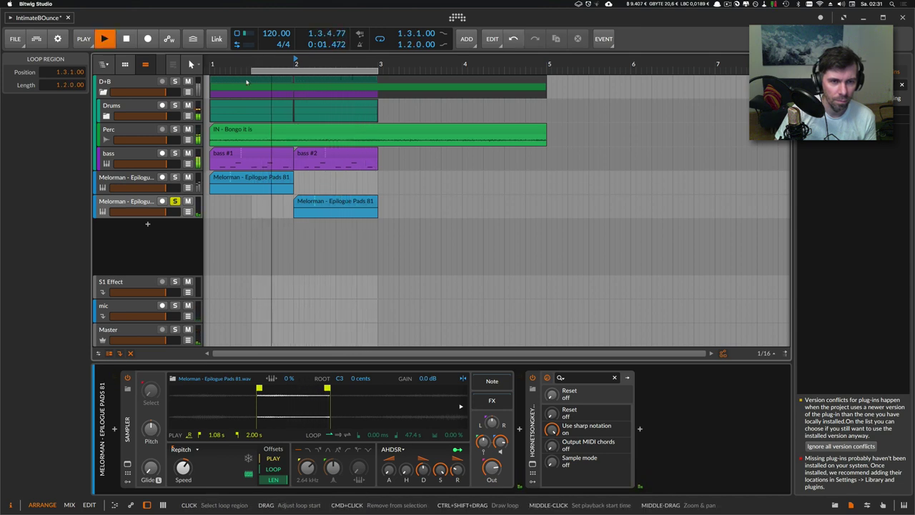
click(175, 177)
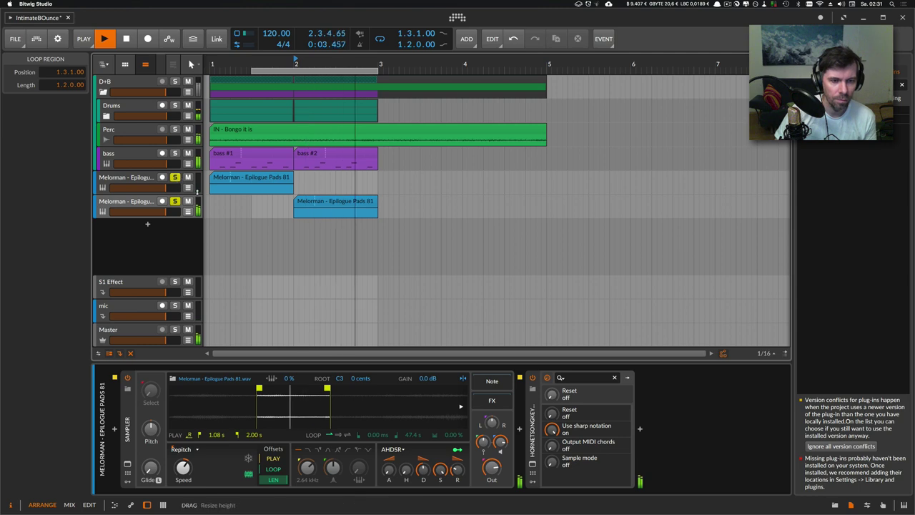
Shift the duplicated pads Sampler's play range to 2.09 s through 2.76 s and fine-tune its gain
click(132, 207)
drag(259, 388, 353, 391)
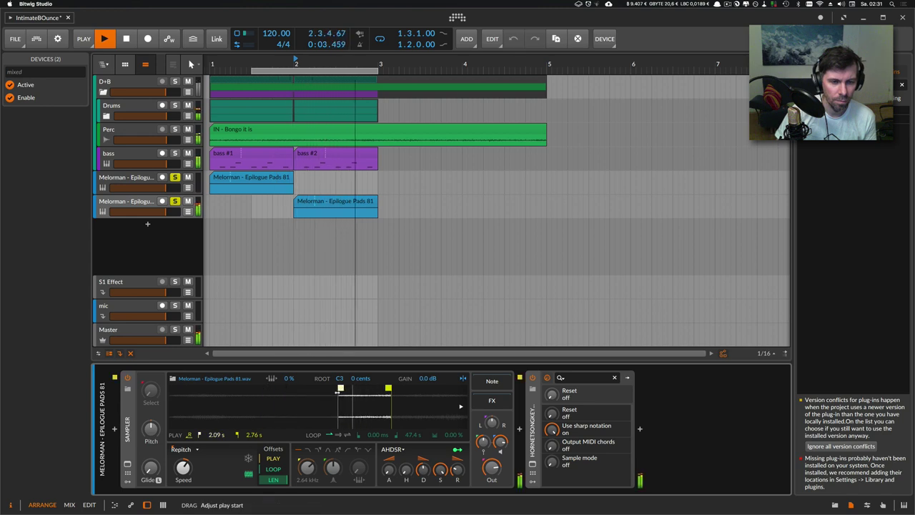
drag(505, 443, 506, 441)
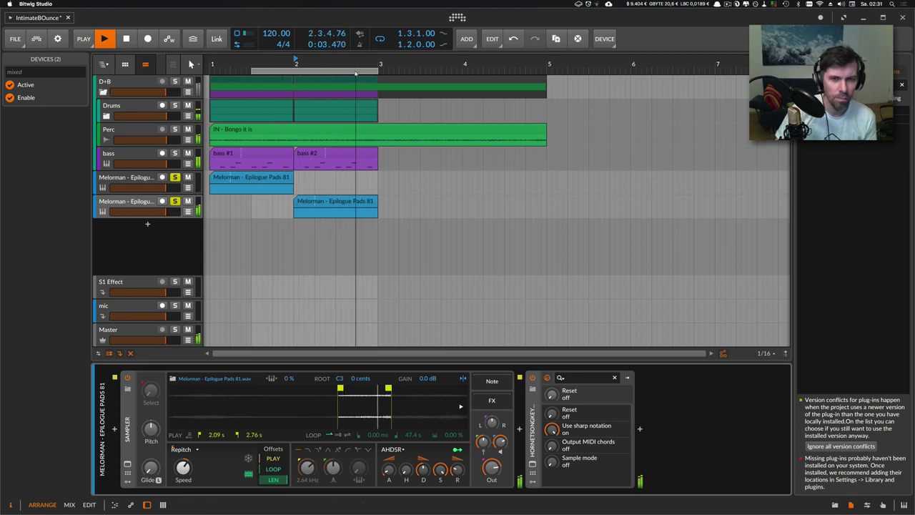
Extend the loop region to start at 1.1.1.00 and unsolo both pads tracks
drag(254, 72, 210, 72)
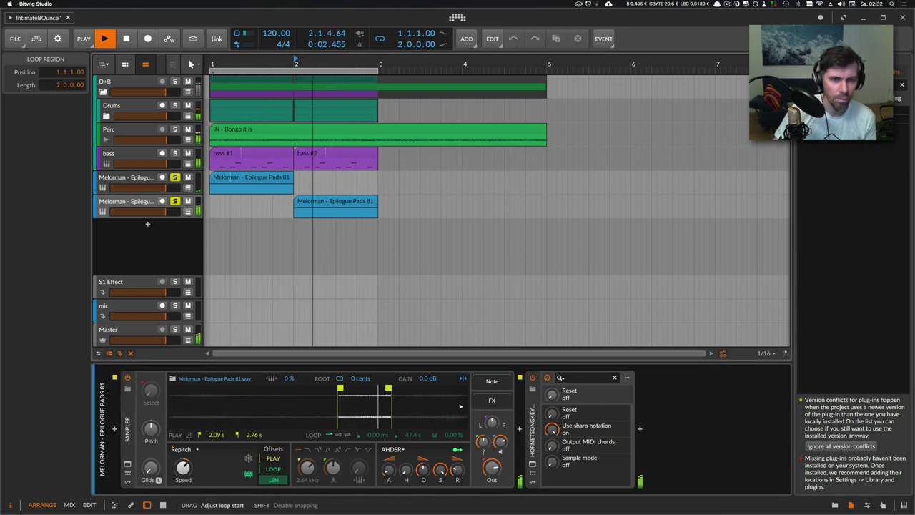
drag(176, 202, 175, 180)
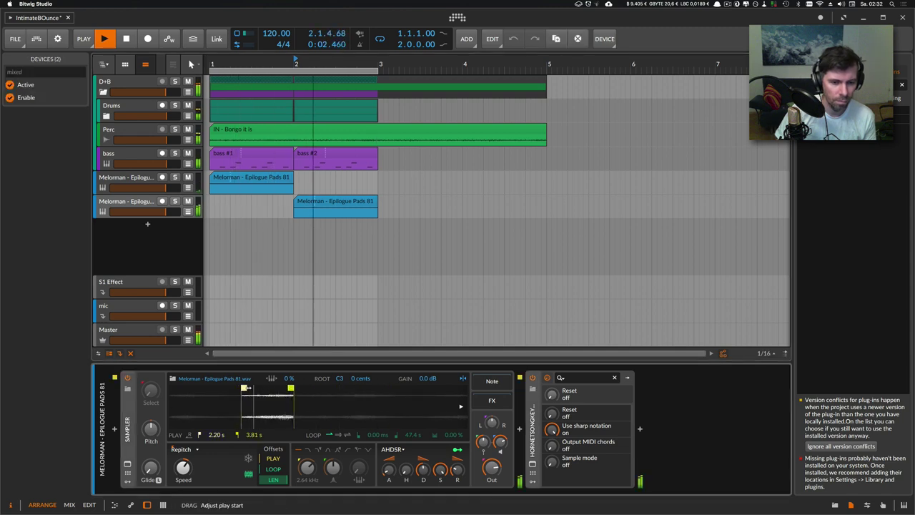
Set the duplicated pads Sampler's play range to 3.06 s through 3.81 s, set its gain to +5.6 dB, and stop playback
drag(240, 388, 274, 388)
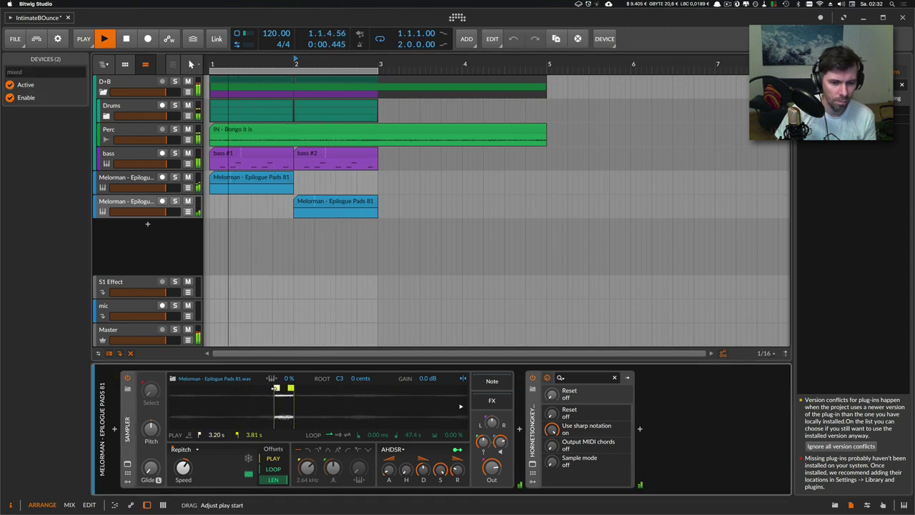
drag(501, 442, 501, 438)
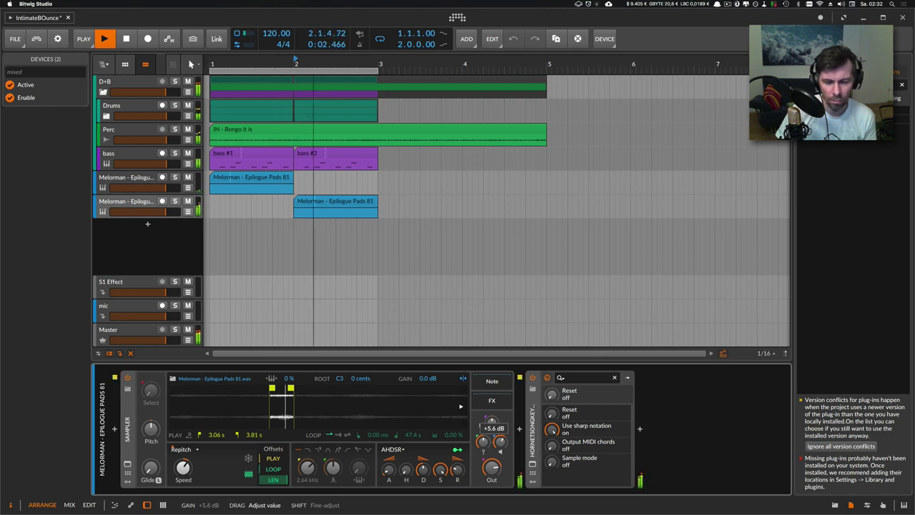
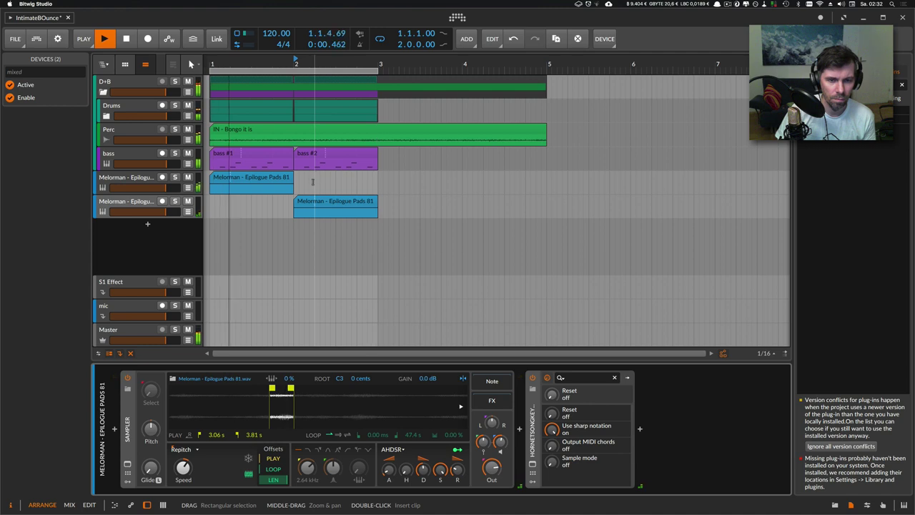
key(space)
Shorten the IN - Bongo it is clip to two bars and duplicate it to bar 3
click(380, 131)
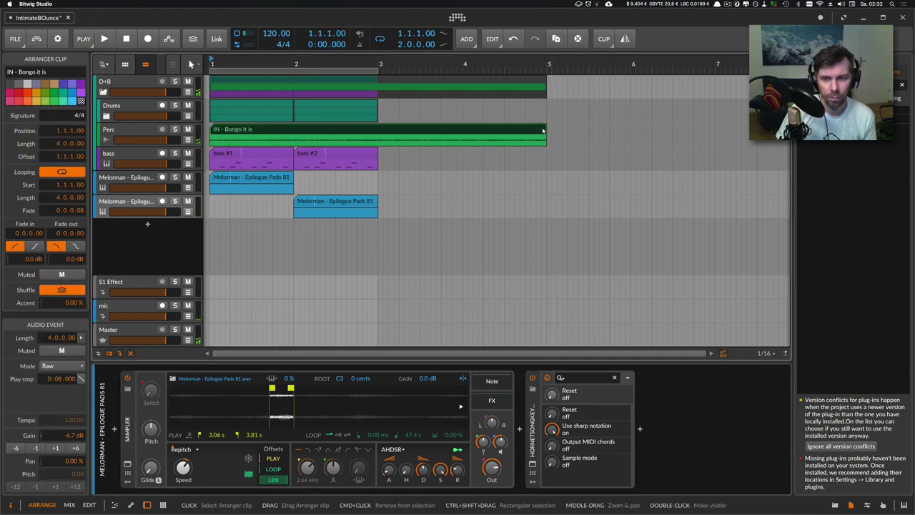
drag(545, 131, 378, 131)
key(super+d)
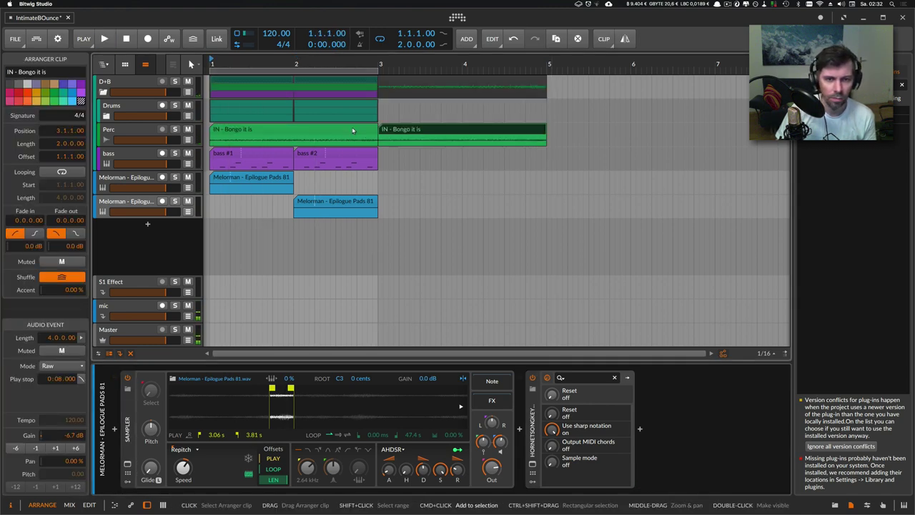
Duplicate the bar 2 drum and bass clips twice each to fill bars 3 and 4
click(343, 111)
key(super+d)
key(super+d)
click(346, 154)
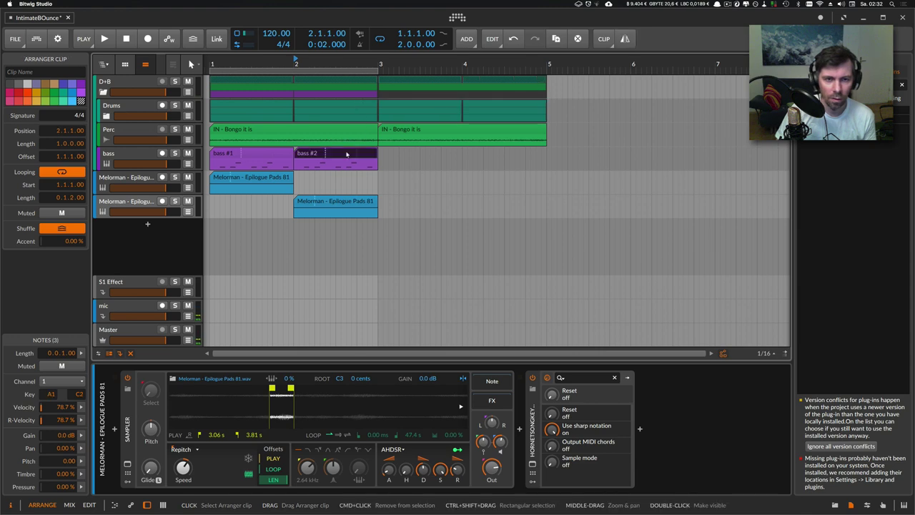
key(super+d)
key(super+d)
Duplicate the second pads track and move the copy's clip to bar 3
click(350, 202)
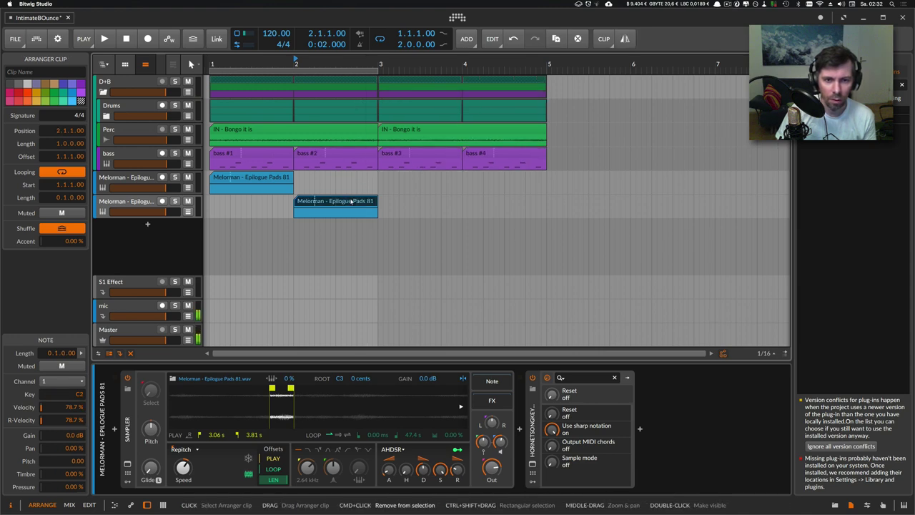
click(145, 204)
key(super+d)
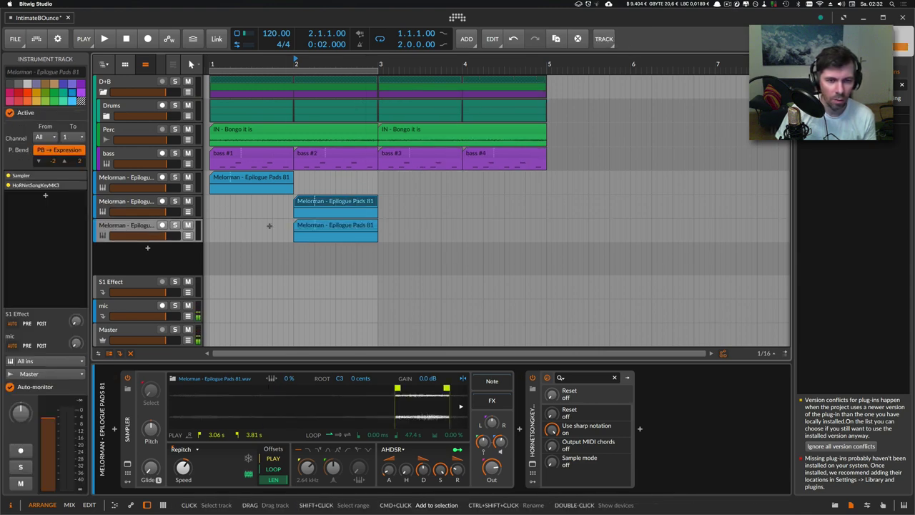
click(305, 227)
drag(305, 228, 390, 230)
Set the loop region to bar 3 alone and start playback from there
click(378, 62)
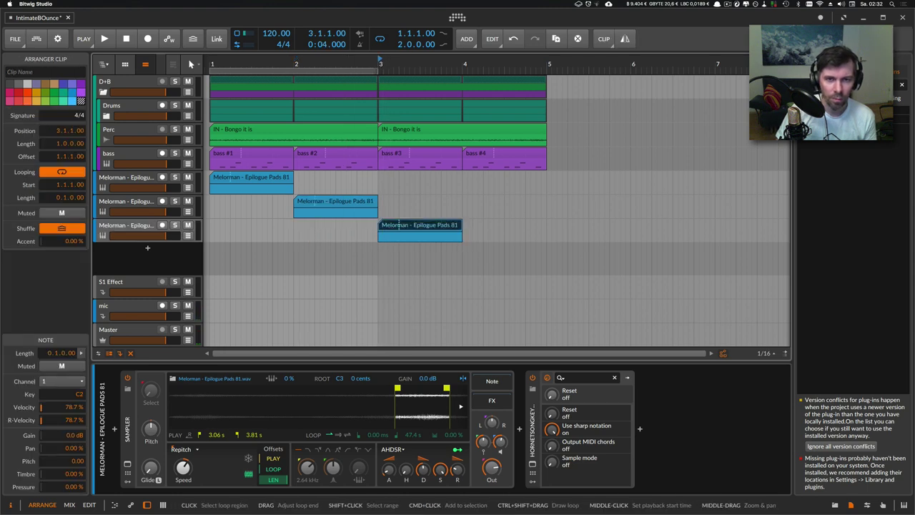
drag(380, 69, 451, 70)
drag(212, 69, 368, 69)
key(space)
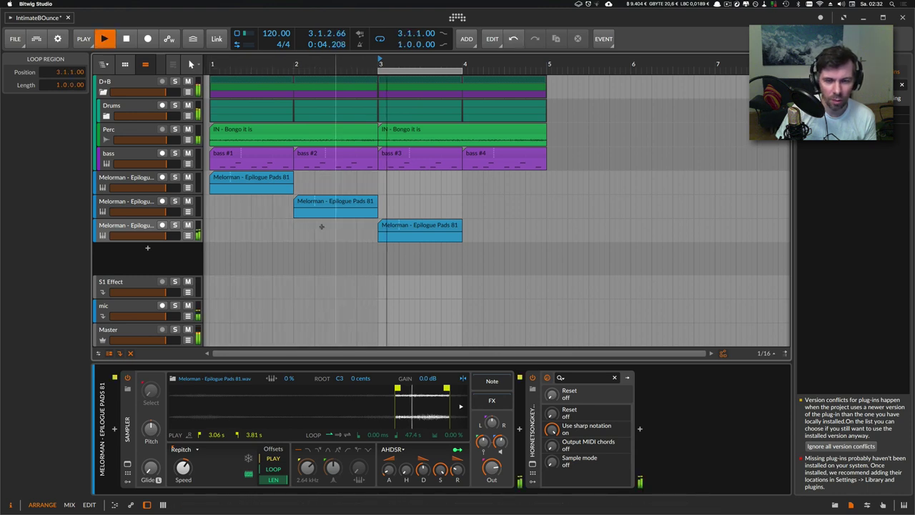
Shift the third pads Sampler's play range to 4.09 s through 4.99 s and set its gain to +3.9 dB
click(293, 324)
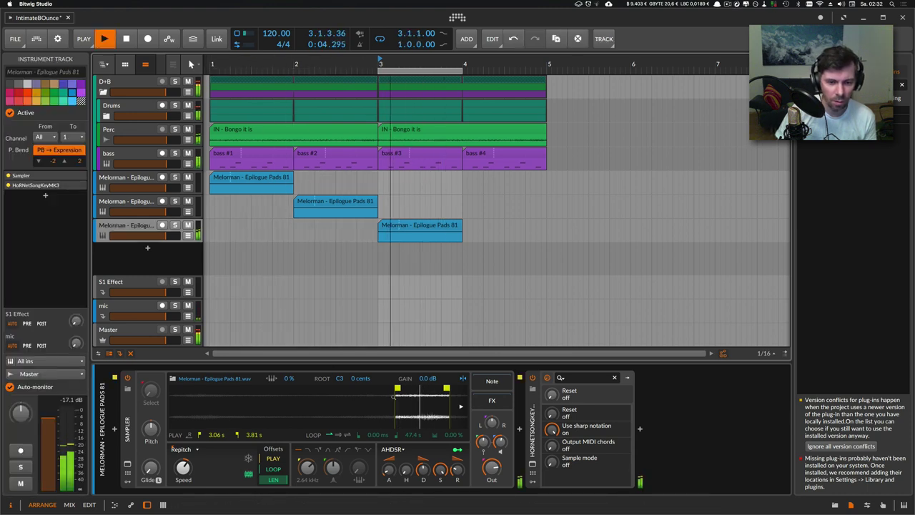
drag(263, 388, 313, 388)
drag(492, 467, 492, 466)
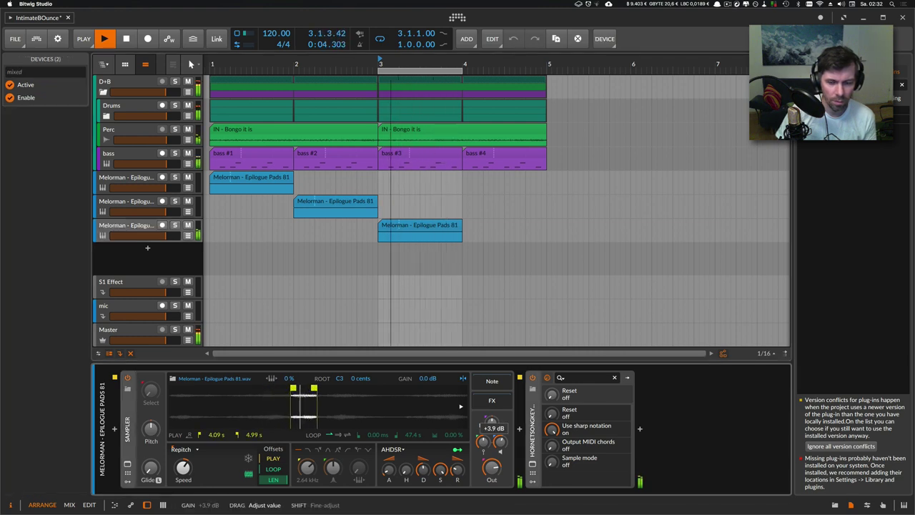
Move the loop region to bar 4 and stop playback
drag(414, 70, 498, 77)
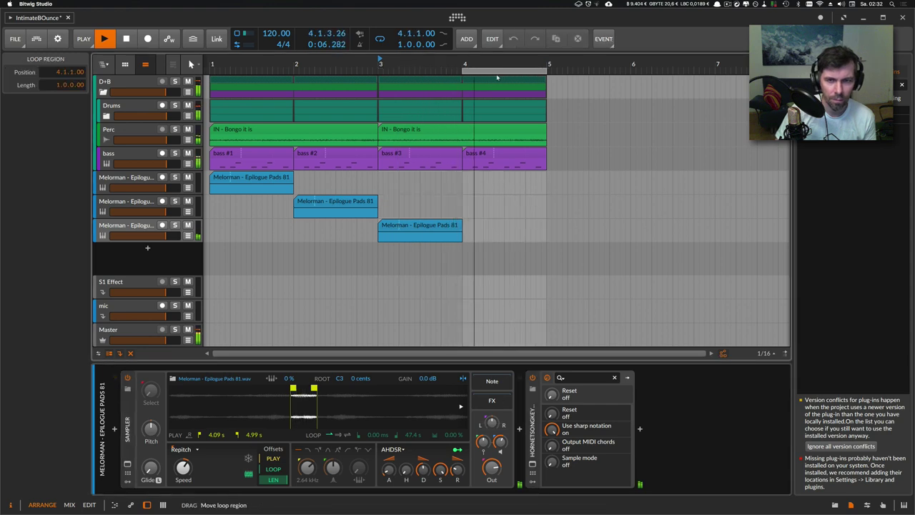
key(space)
click(419, 223)
key(super+d)
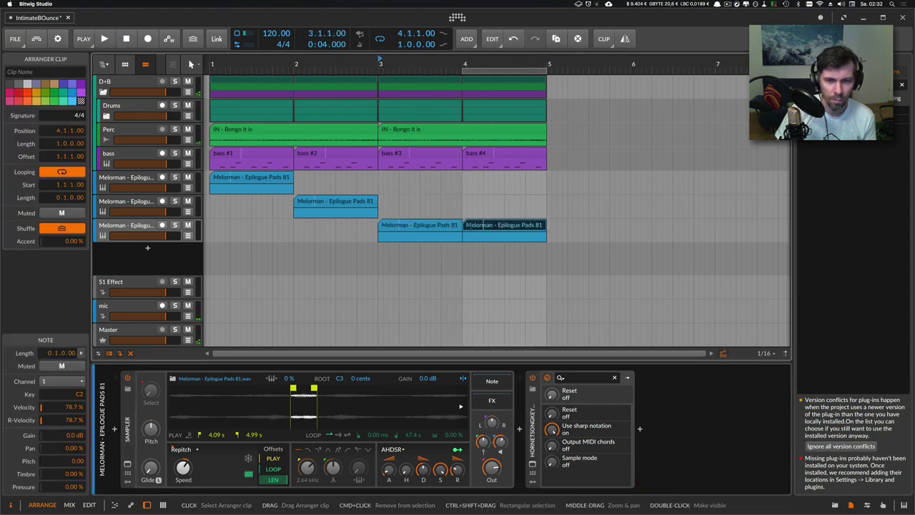
key(Delete)
Duplicate the third pads track, move the copy's clip to bar 4, and play it
click(140, 227)
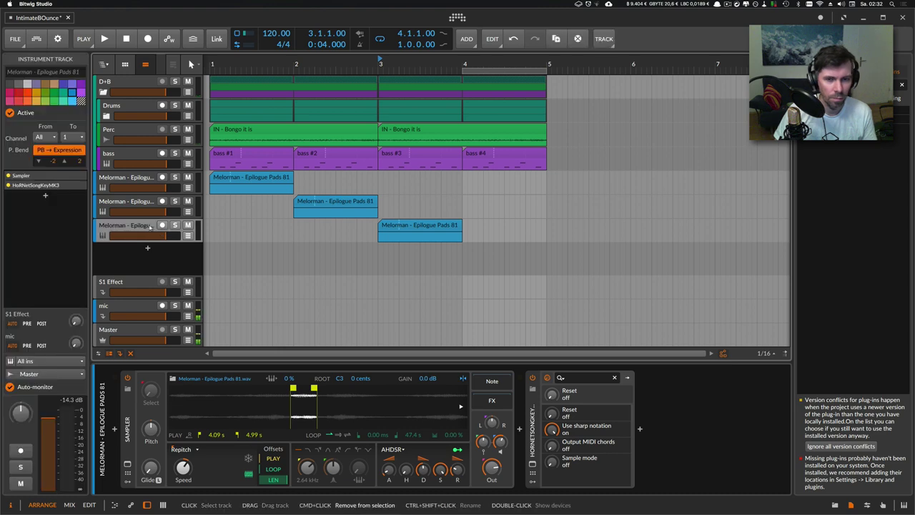
key(super+d)
drag(415, 249, 498, 249)
key(space)
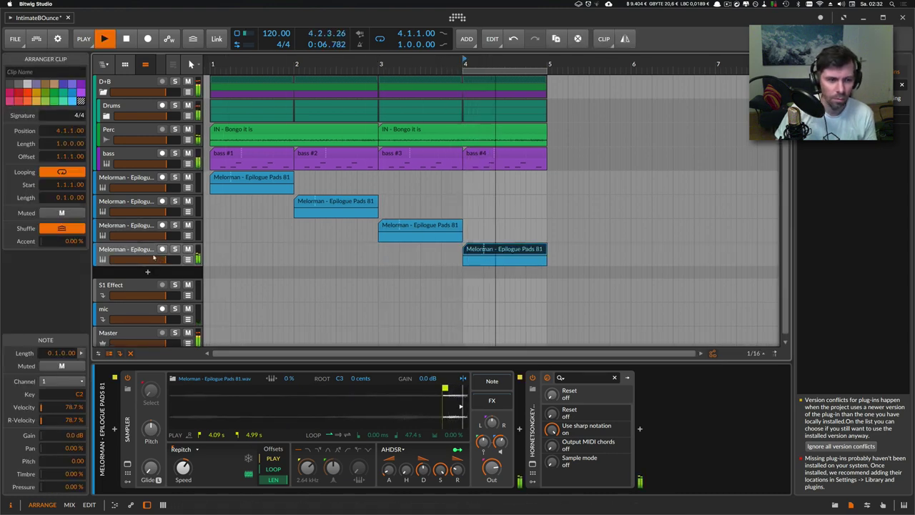
Try a play range of 10.3 s through 12.7 s in the fourth pads Sampler
click(399, 404)
drag(398, 405, 256, 405)
drag(325, 389, 362, 389)
mouse_move(300, 388)
mouse_down()
mouse_move(396, 388)
mouse_move(331, 400)
mouse_move(295, 396)
mouse_move(401, 388)
mouse_move(296, 387)
mouse_up()
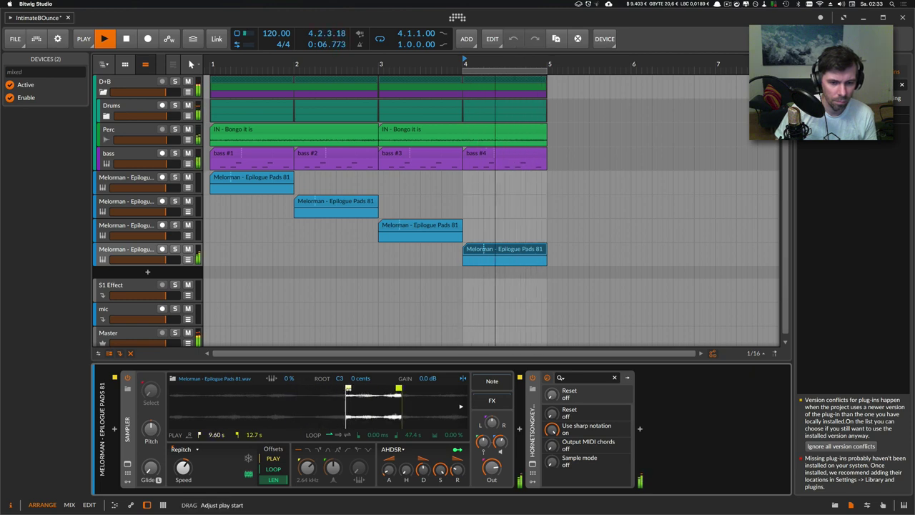
drag(366, 389, 368, 388)
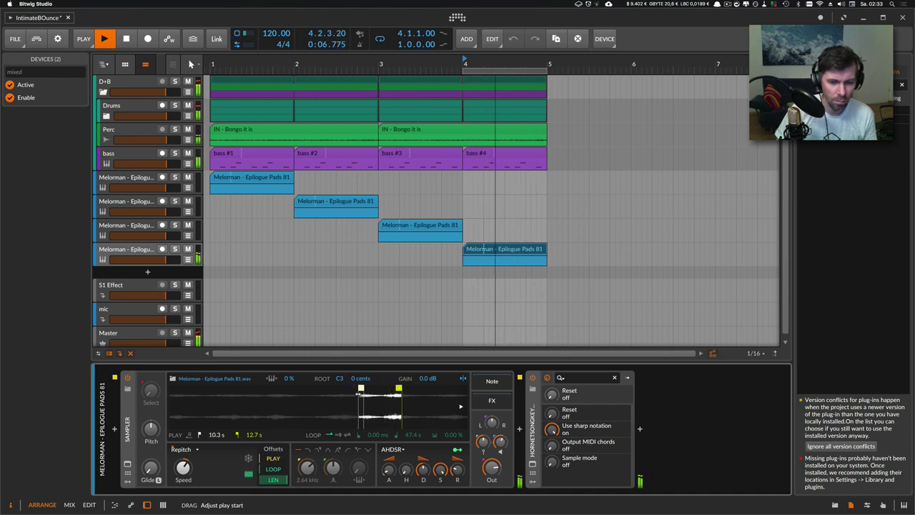
Extend the loop region over all four bars and set the first pads Sampler's gain to +3.1 dB
drag(464, 71, 203, 82)
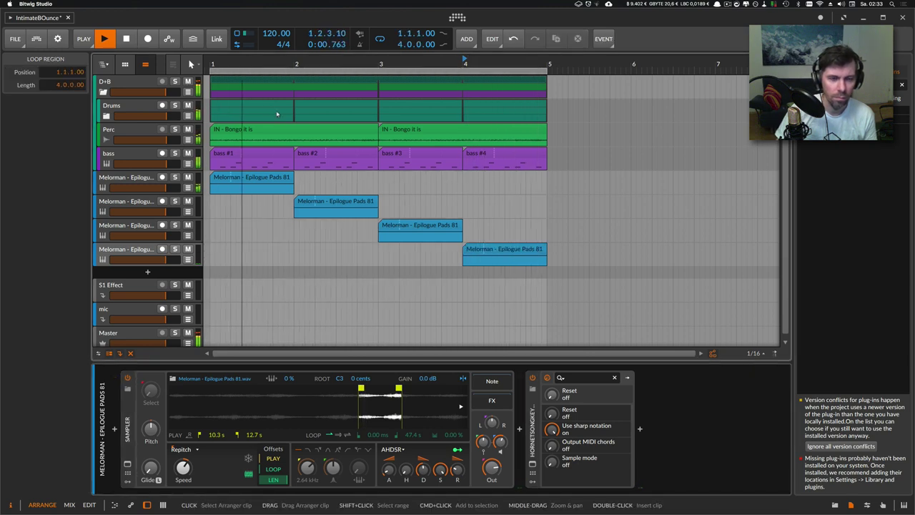
click(143, 178)
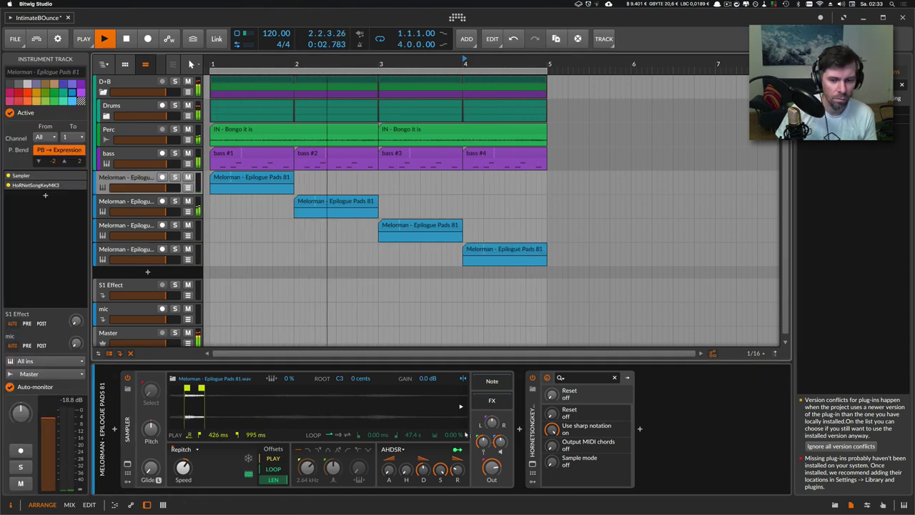
drag(502, 445, 502, 437)
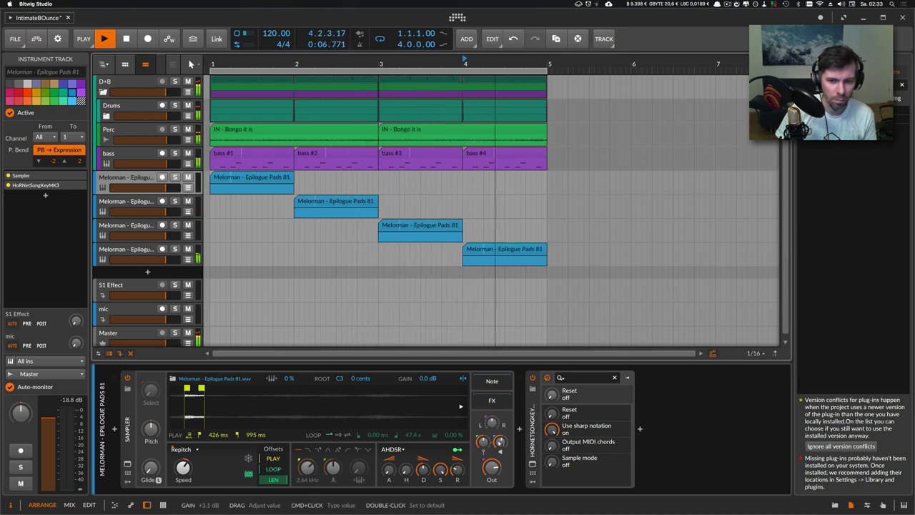
Try a play range of 8.37 s through 10.2 s in the fourth pads Sampler and listen from bar 4
click(142, 260)
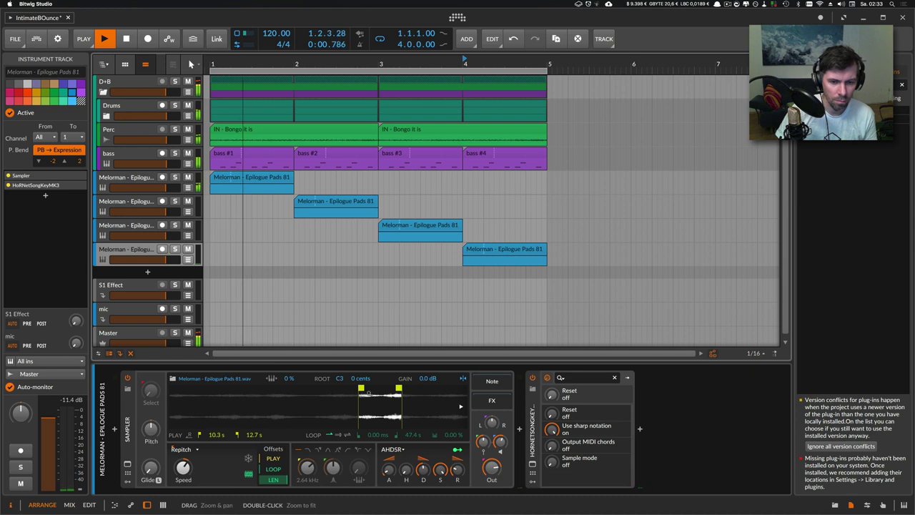
scroll(344, 390, right, 2)
drag(345, 388, 315, 388)
drag(382, 388, 340, 388)
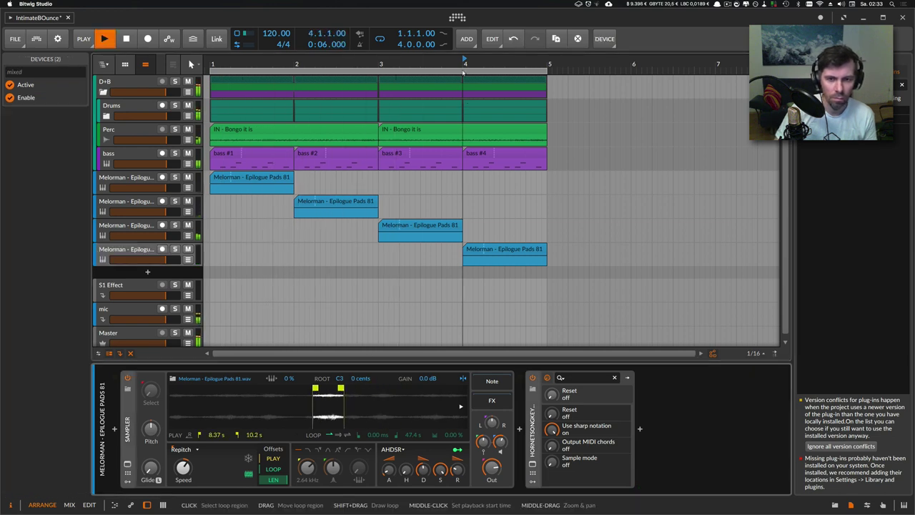
click(464, 72)
Shift the fourth pads Sampler's play range to 22.6 s through 25.4 s
mouse_move(315, 388)
mouse_down()
mouse_move(272, 388)
mouse_move(321, 364)
mouse_up()
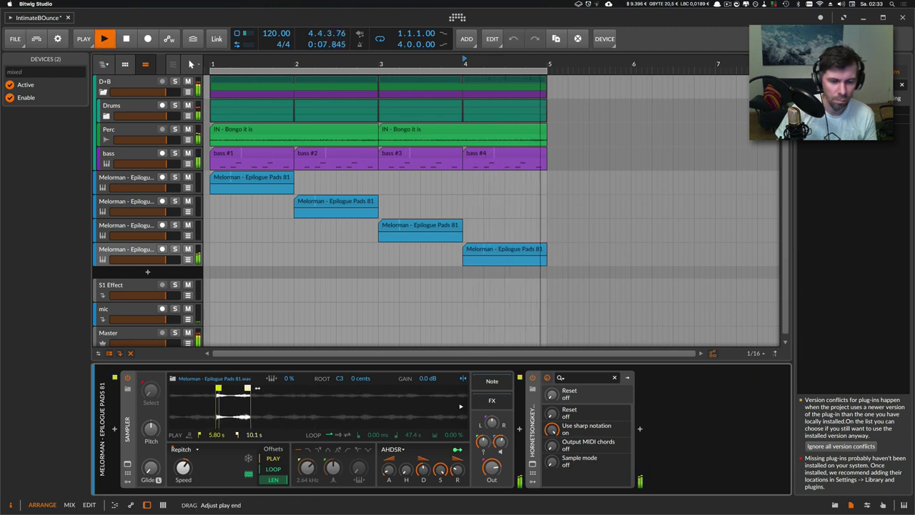
drag(248, 388, 360, 388)
drag(218, 388, 372, 388)
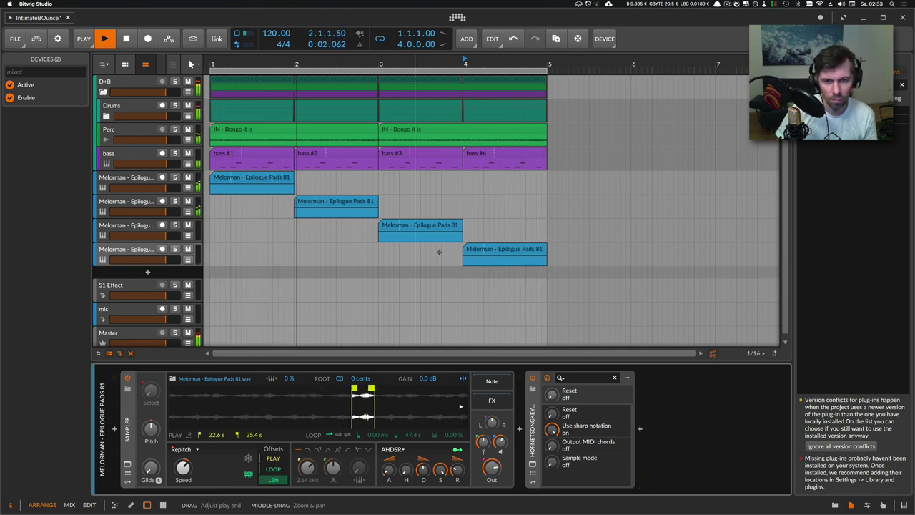
Replay the final bars and shorten the fourth pads Sampler's play end to 24.7 s
key(space)
key(space)
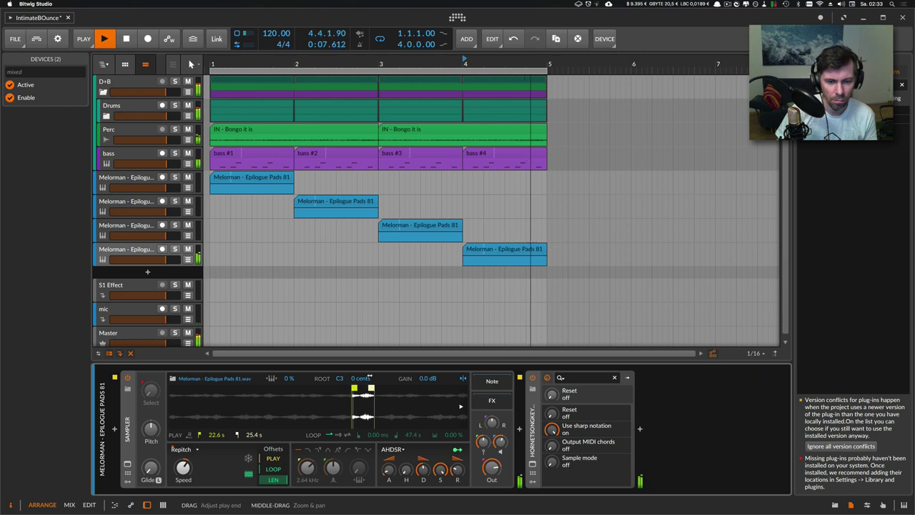
key(space)
key(space)
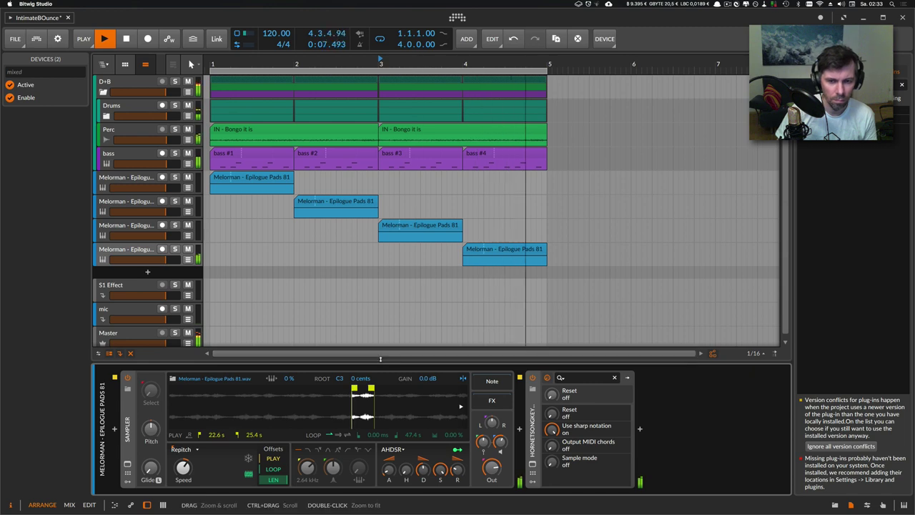
drag(370, 389, 365, 389)
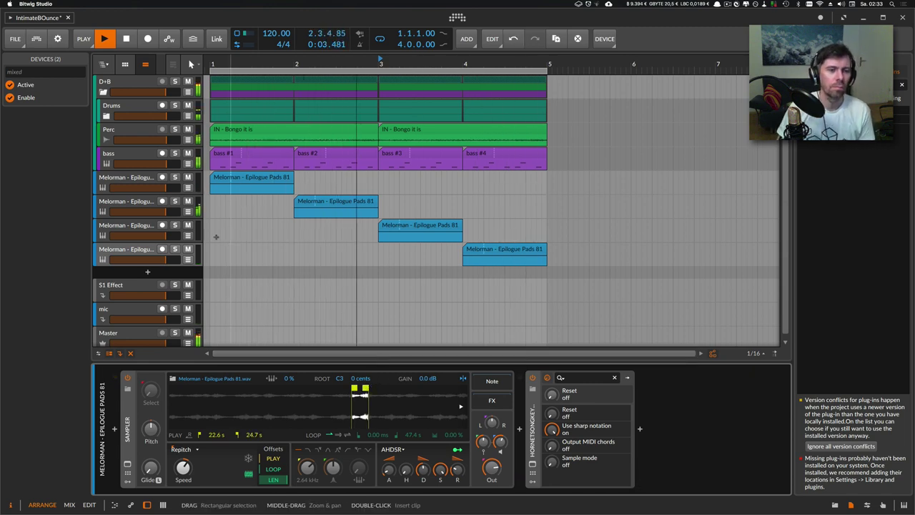
Select all four pads tracks and group them
click(130, 245)
shift+click(130, 247)
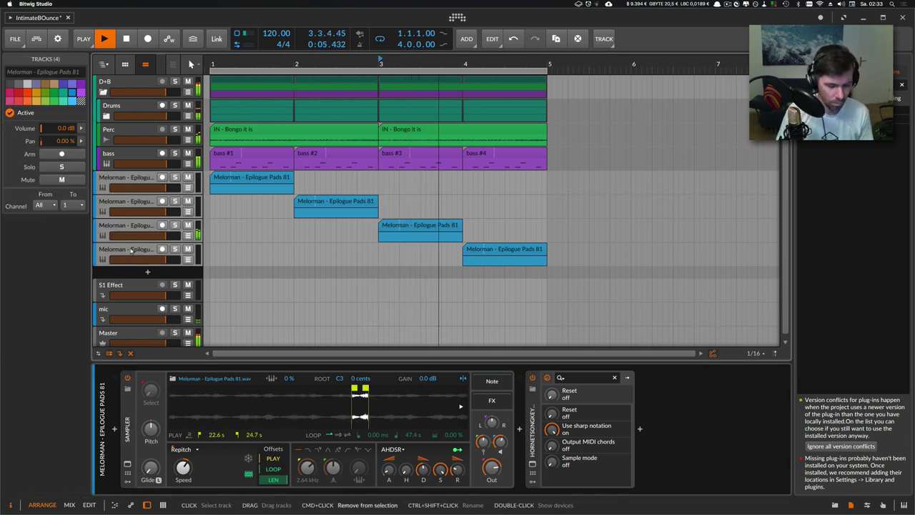
key(super+g)
super+click(127, 182)
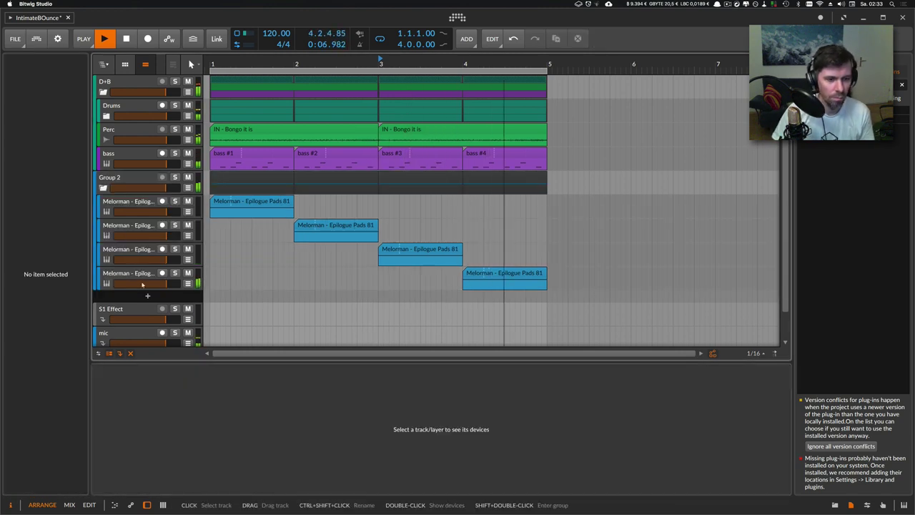
Add a Delay-2 device to the pads group
click(128, 183)
click(115, 428)
text(delay)
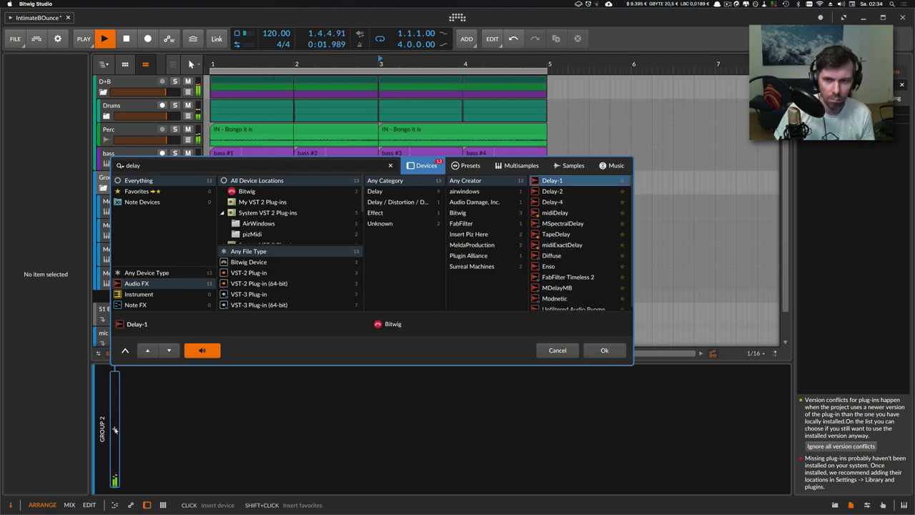
key(Down)
key(Return)
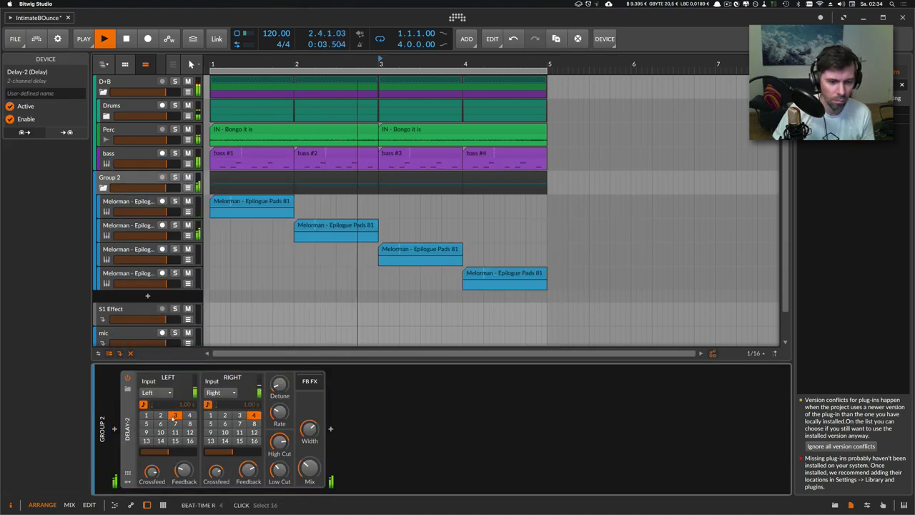
Insert an EQ-2 before the pads group's Delay-2 and make its low band a low cut at 193 Hz
click(114, 429)
text(eq)
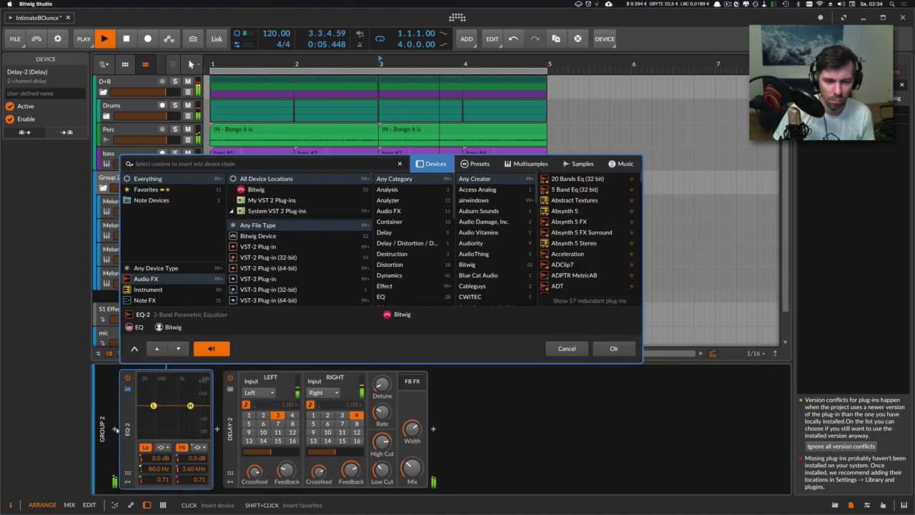
key(Return)
click(162, 447)
click(171, 471)
drag(159, 469, 158, 450)
Select the fourth pads track, shift its Sampler play range to 15.6 s through 16.7 s, and replay from bar 3
click(148, 280)
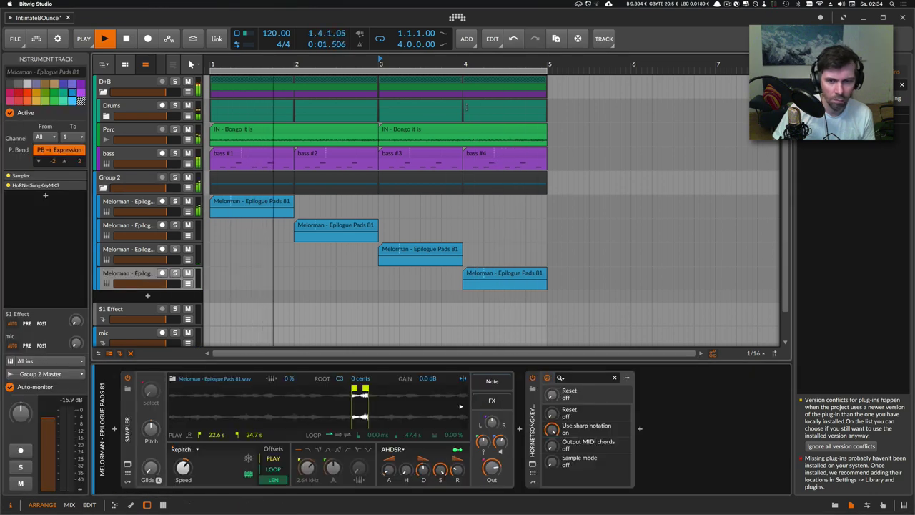
key(space)
key(space)
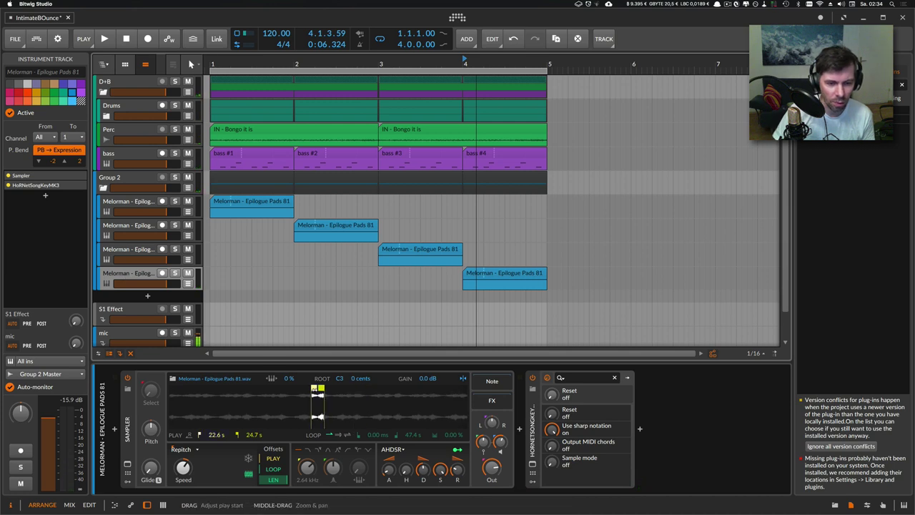
drag(317, 389, 285, 392)
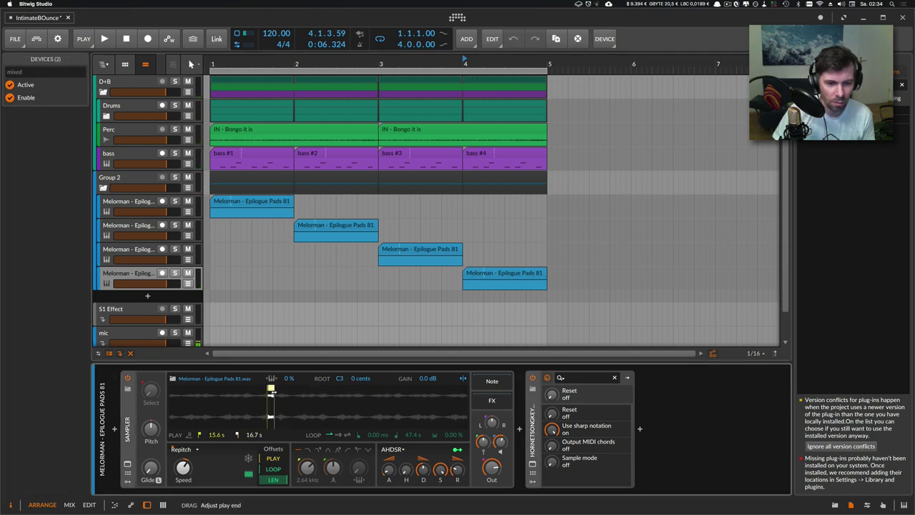
key(space)
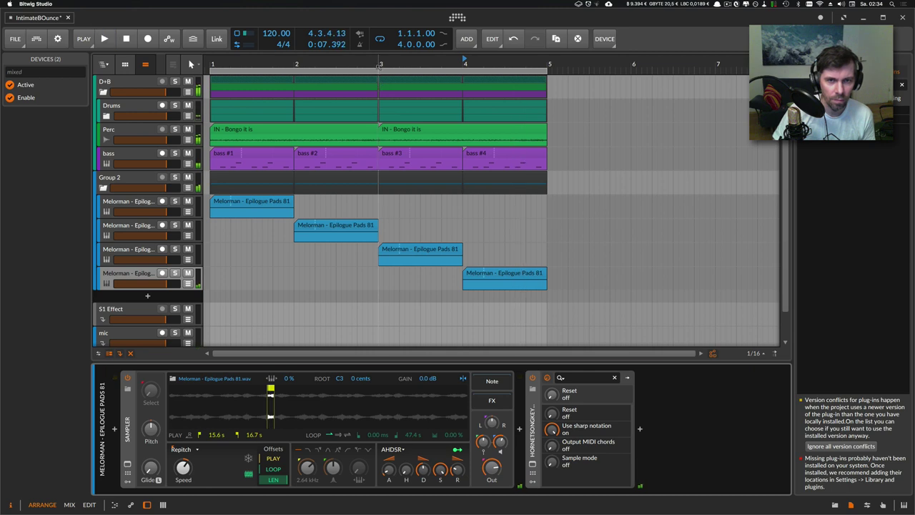
click(379, 65)
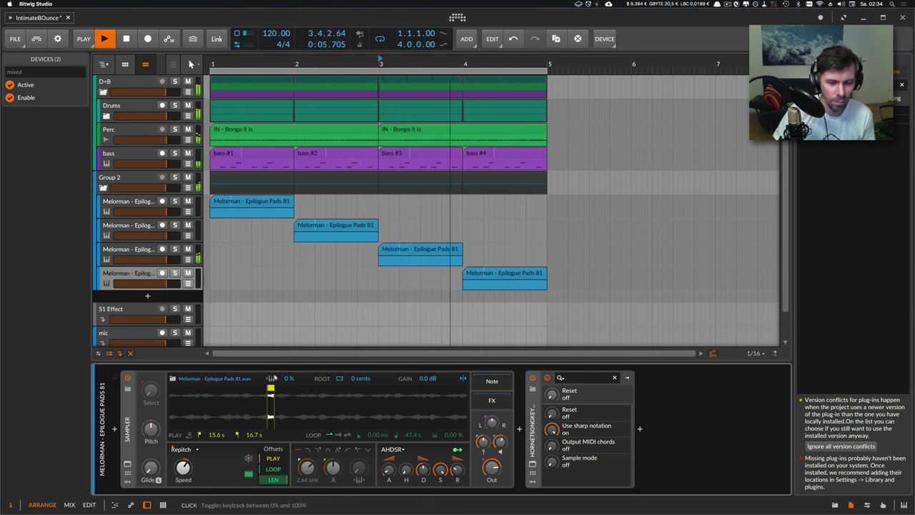
Try a longer play range of 5.24 s through 16.0 s in the fourth pads Sampler, replaying bar 4
mouse_move(270, 390)
mouse_down()
mouse_move(278, 388)
mouse_move(260, 388)
mouse_up()
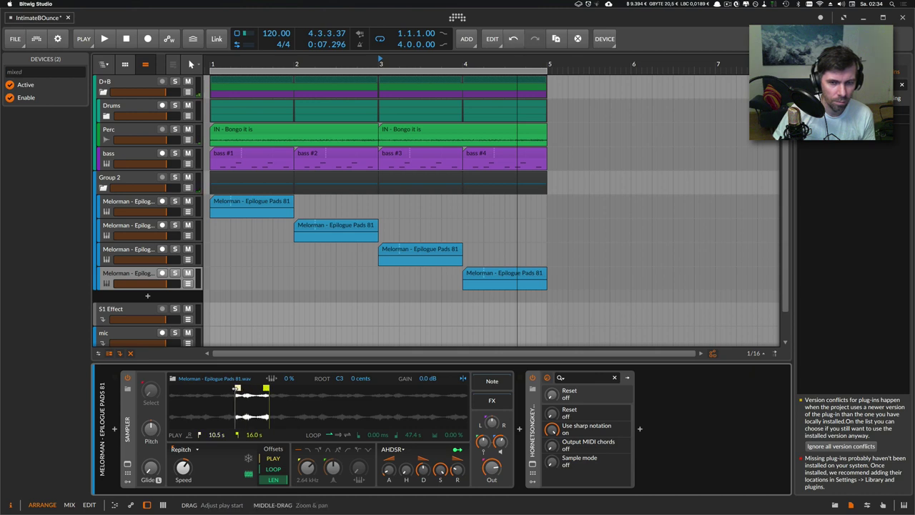
key(space)
key(space)
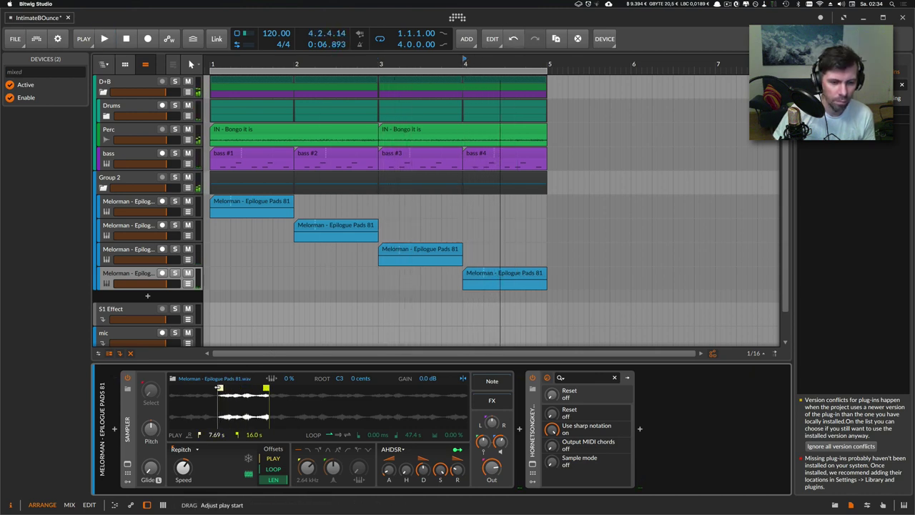
key(space)
key(space)
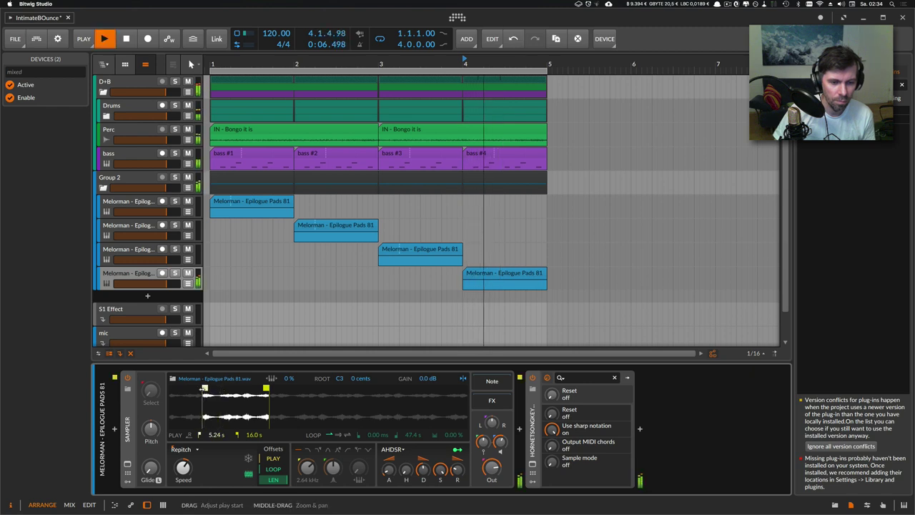
Audition wider sections of the fourth pads sample and set its play range to 44.9 s through 46.5 s
mouse_move(203, 388)
mouse_down()
mouse_move(181, 388)
mouse_move(426, 389)
mouse_up()
key(space)
key(space)
key(space)
key(space)
key(space)
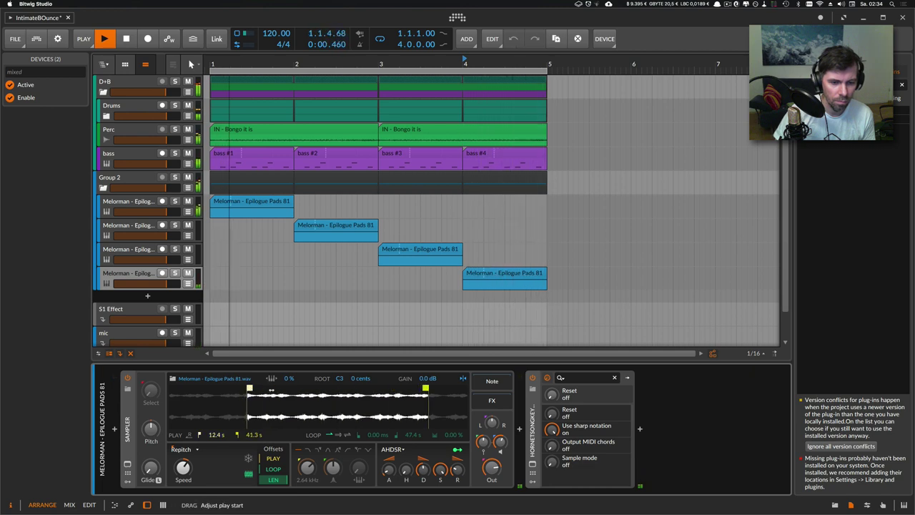
key(space)
drag(271, 389, 454, 388)
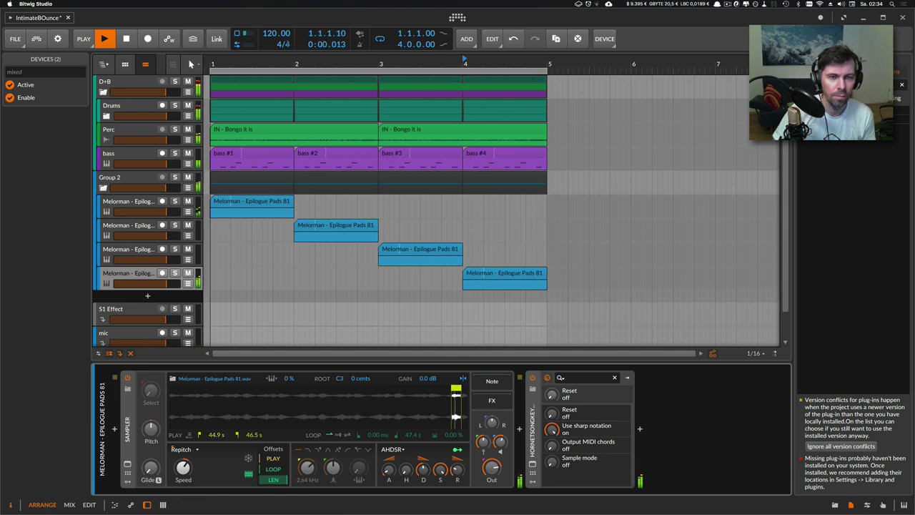
Add a Filter between the pads group's EQ-2 and Delay-2, using the second filter mode and a cutoff of about 404 Hz
click(129, 179)
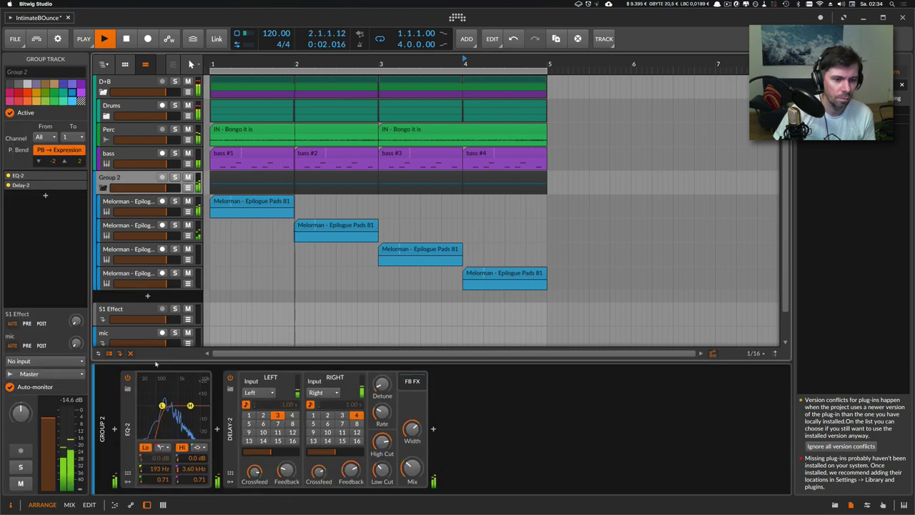
click(217, 428)
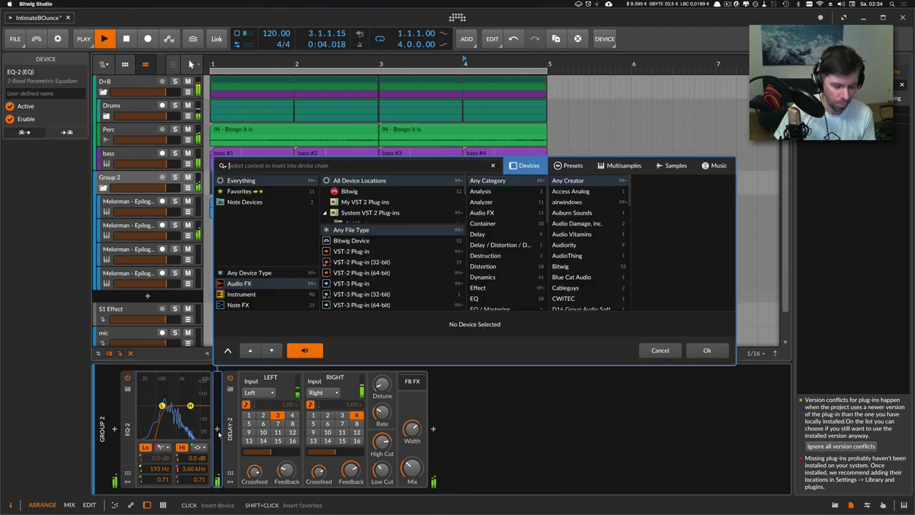
text(filter)
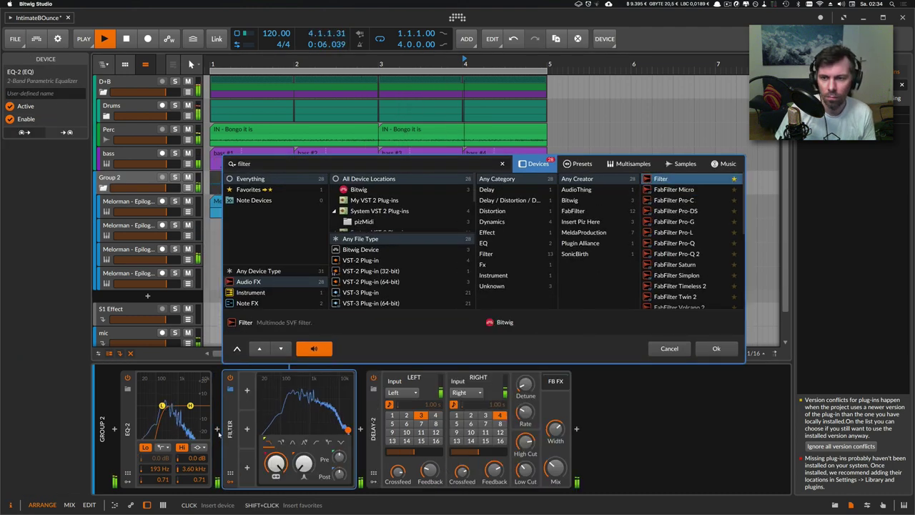
key(Return)
click(279, 443)
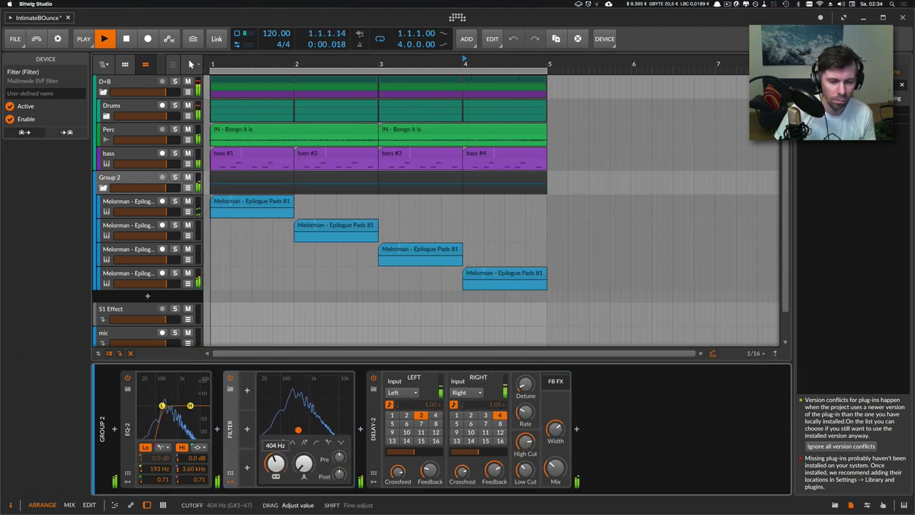
Add a Classic LFO modulator to the pads group's Filter
click(247, 390)
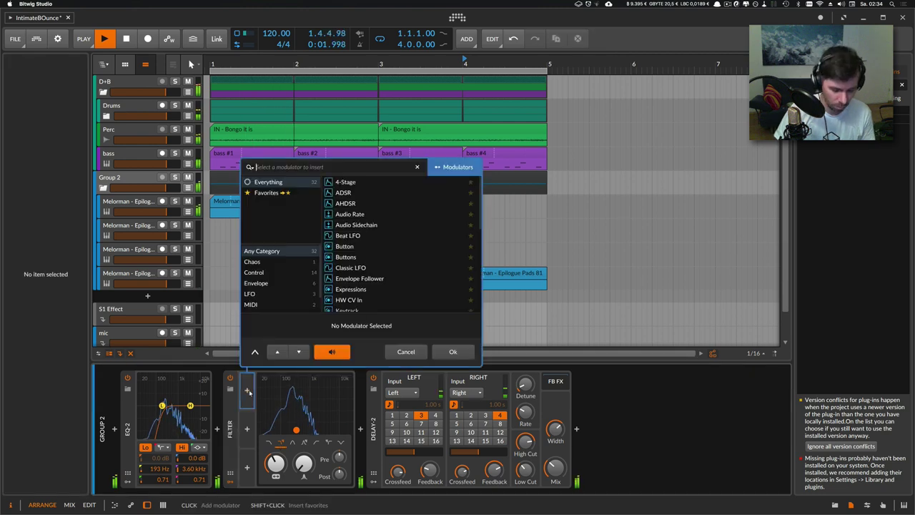
text(lfo)
key(Down)
key(Down)
key(Down)
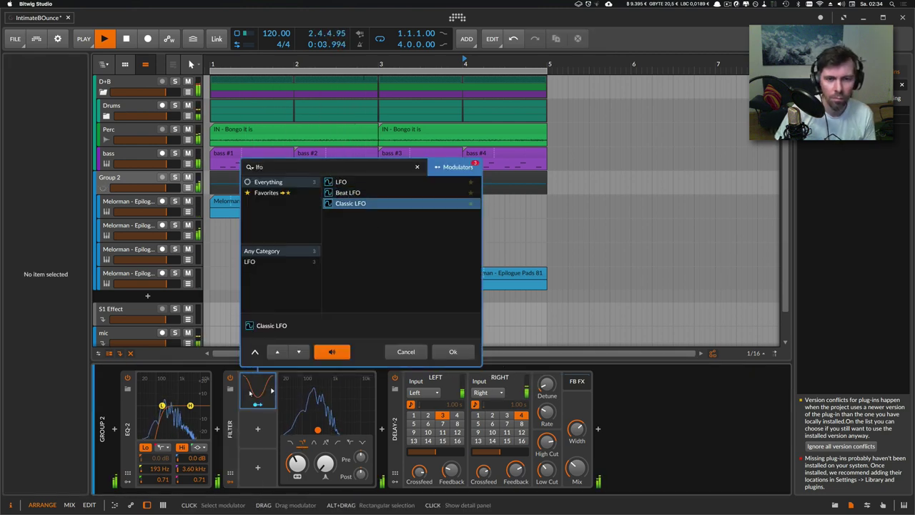
key(Return)
Map the Classic LFO to the Filter cutoff with an amount of 47.19 and show the LFO's detailed settings
click(256, 404)
drag(298, 464, 297, 434)
click(262, 404)
click(271, 391)
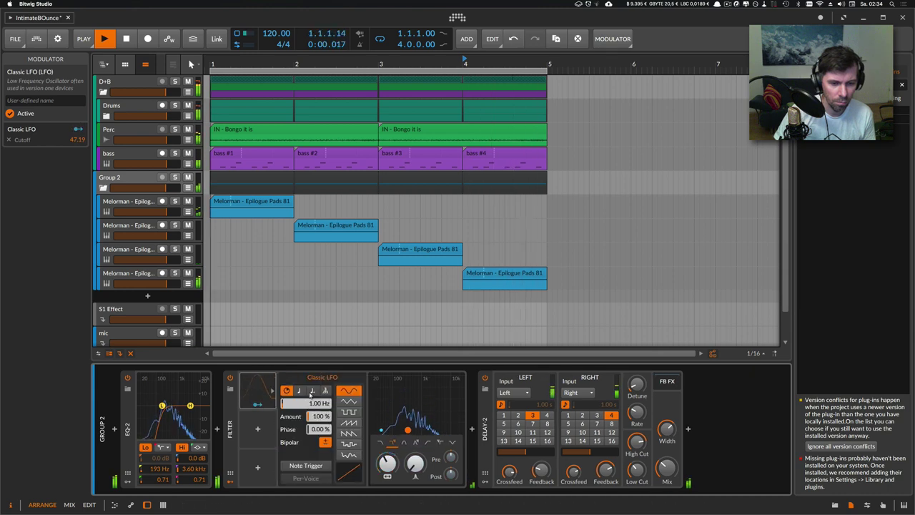
Sync the Classic LFO to 1/4 notes with a unipolar Ramp Down shape and bend its curve
click(301, 391)
click(349, 433)
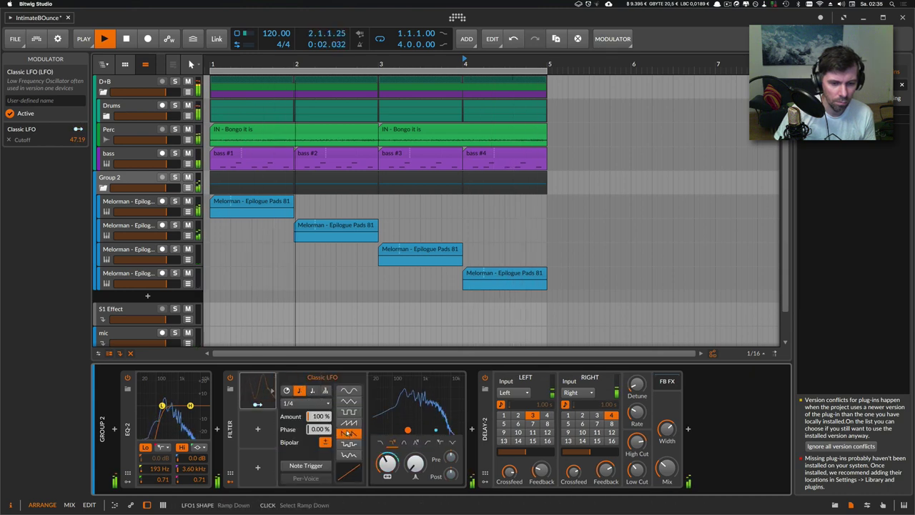
drag(353, 475, 356, 467)
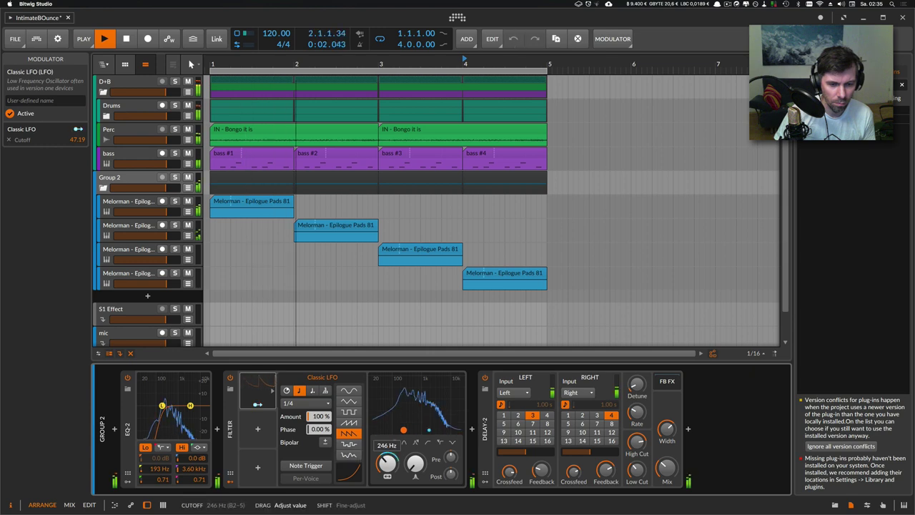
Wrap Group 2's Filter in an FX Layer, with the layer mix at about 45% and the filter resonance at about 36%
click(231, 432)
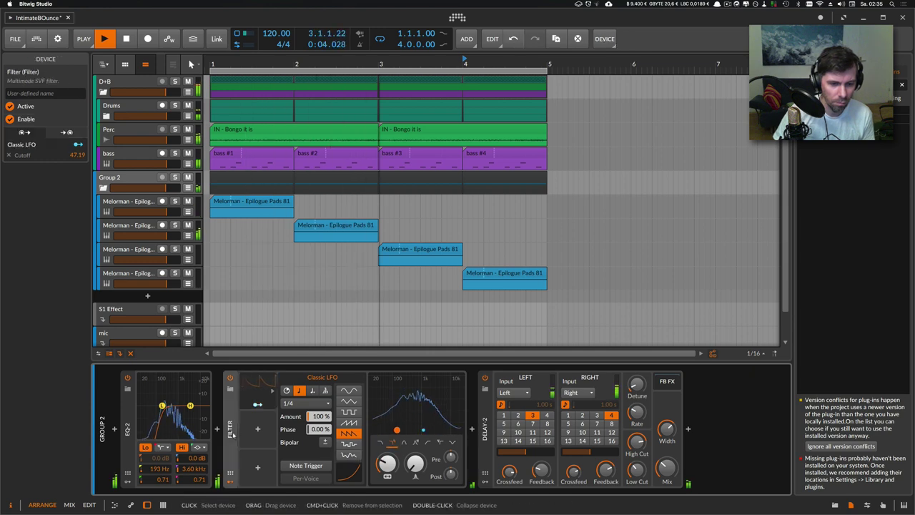
key(super+g)
drag(345, 468, 345, 499)
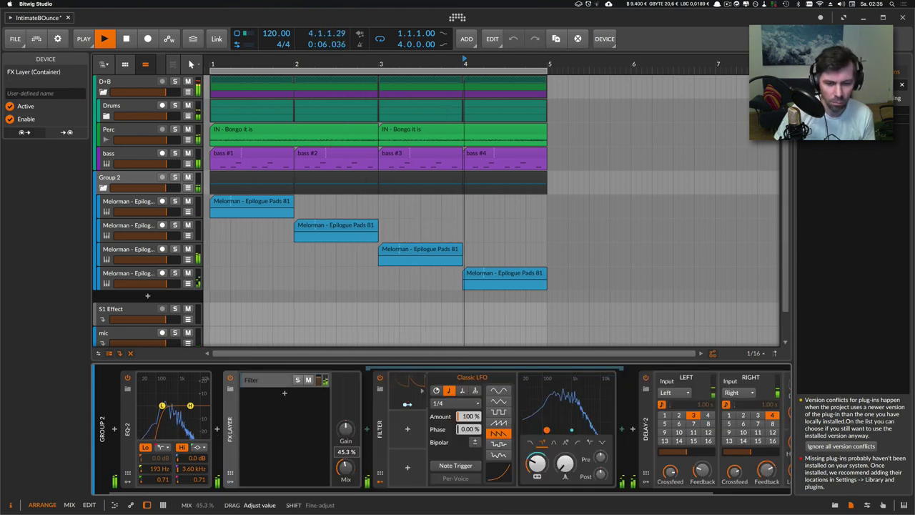
drag(565, 464, 565, 449)
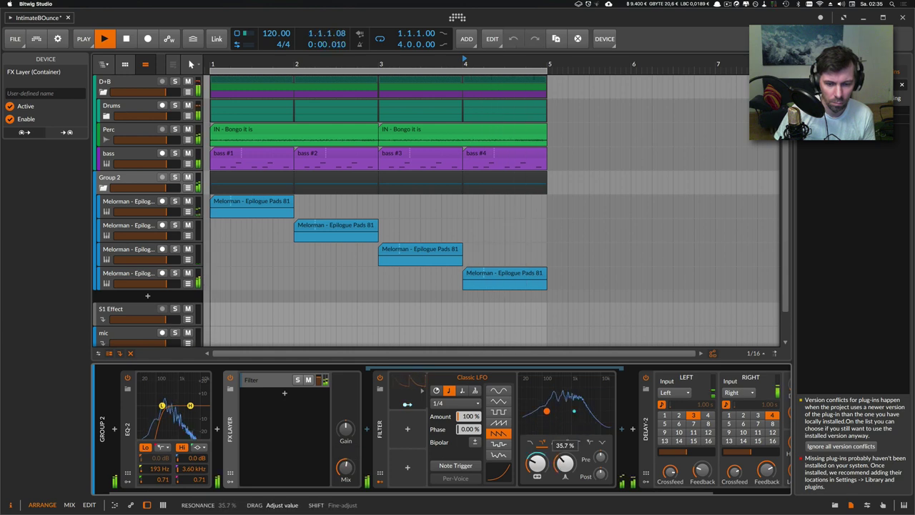
Insert a Bitwig Pitch Shifter after the Filter inside the FX Layer and stop playback
click(621, 430)
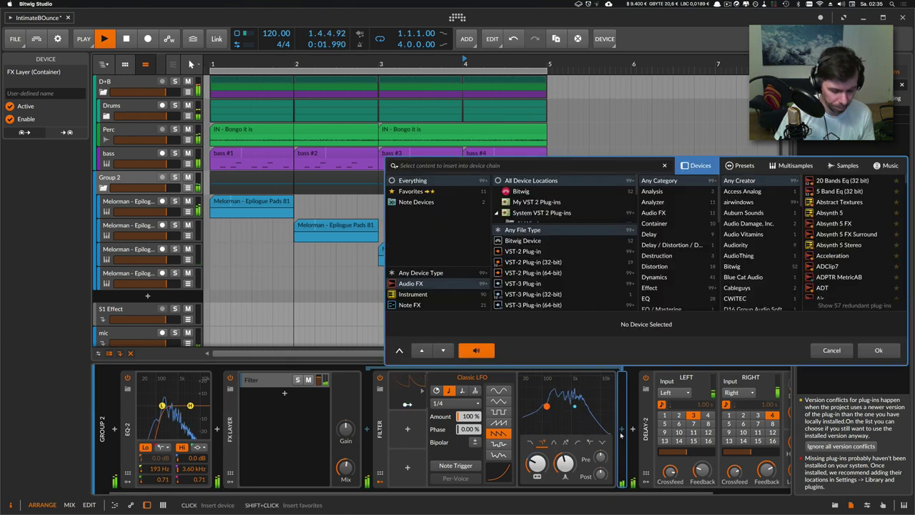
text(pitch)
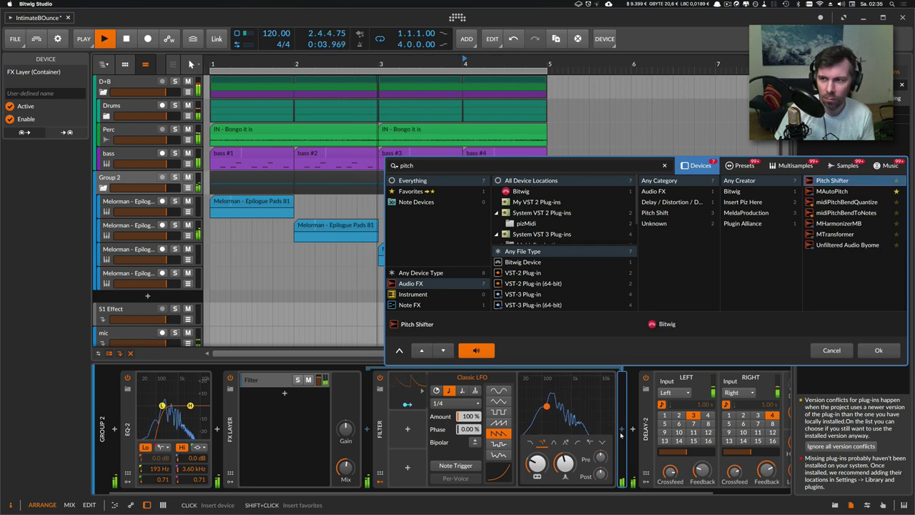
key(Return)
key(space)
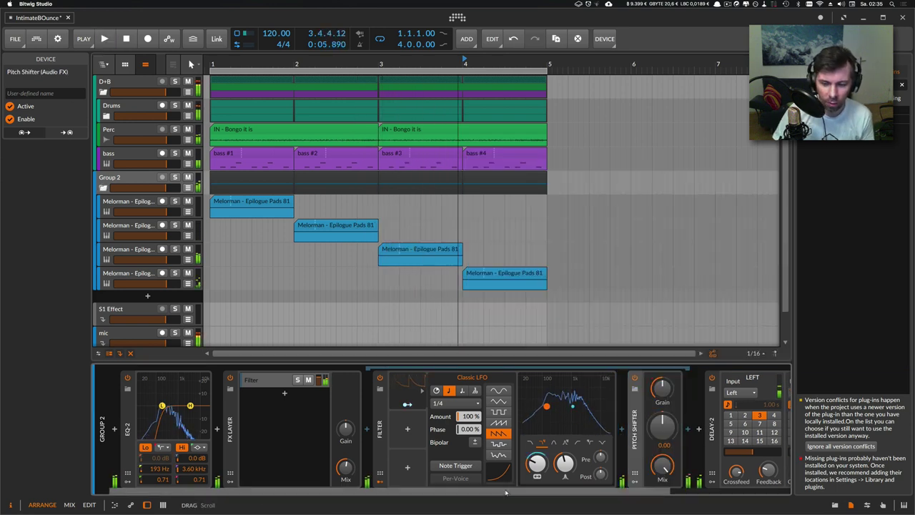
Try the Pitch Shifter at +12 and +7 semitones during playback, leaving it at +12
drag(515, 493, 632, 493)
super+click(518, 431)
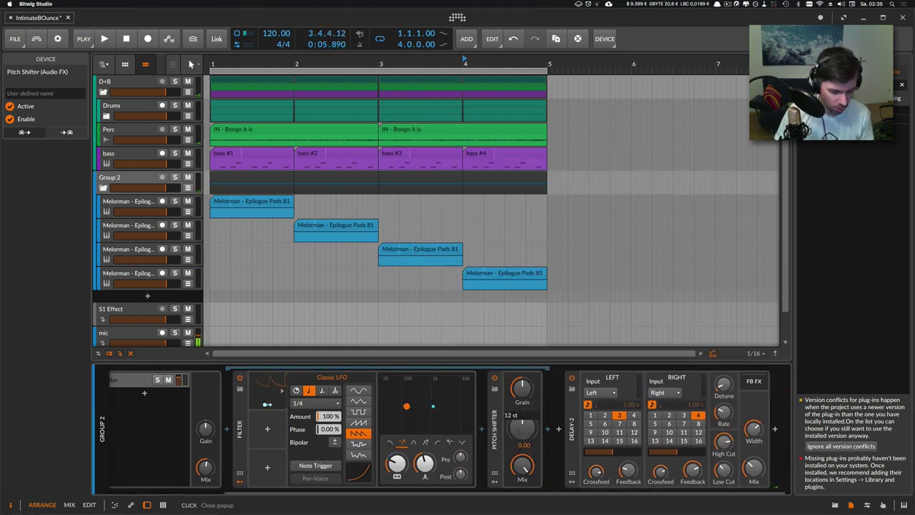
text(12 st)
key(Return)
key(space)
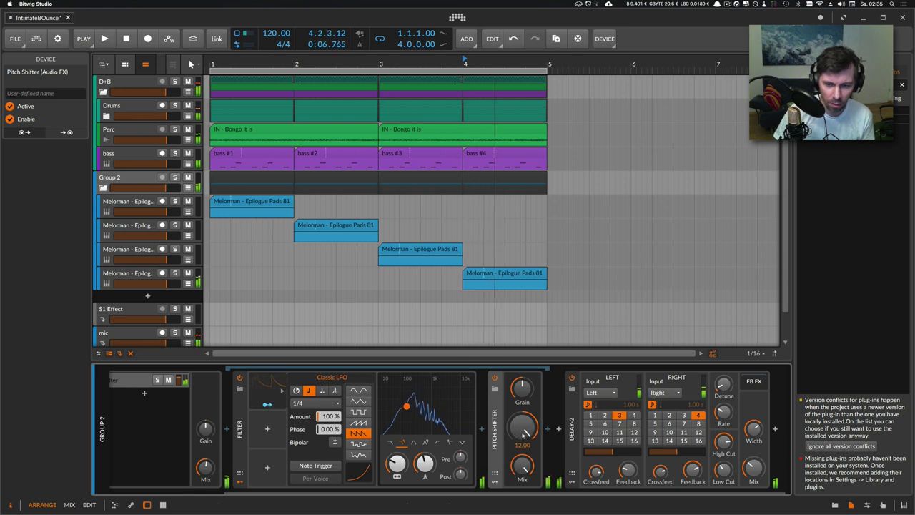
key(space)
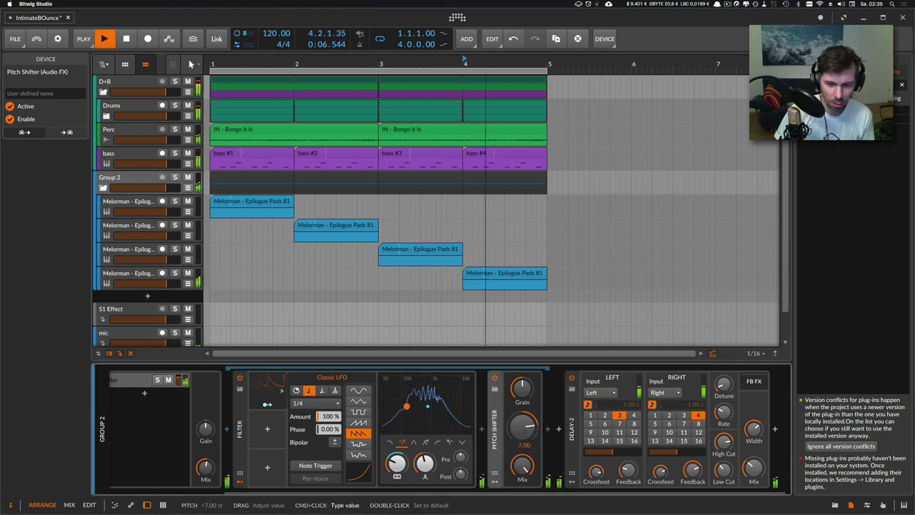
drag(522, 428, 523, 421)
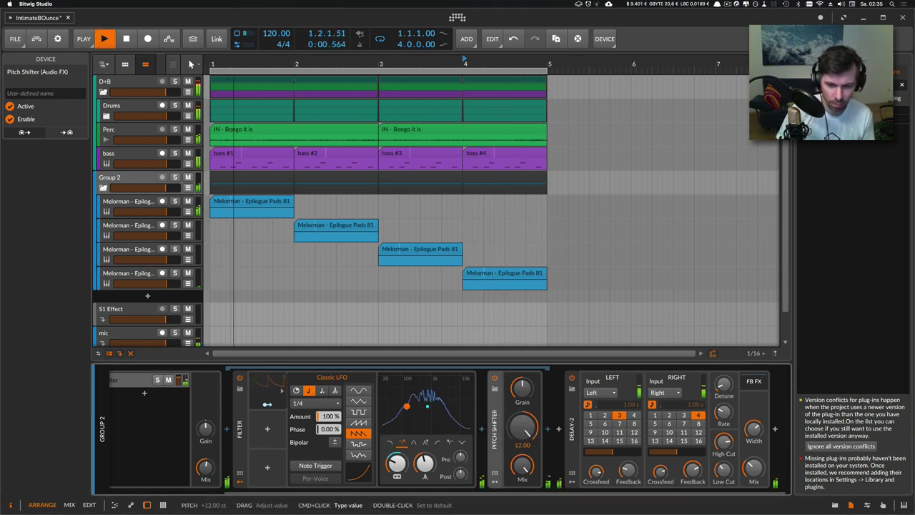
Duplicate the Pitch Shifter and set the copy's pitch to -12 semitones with a grain rate of about 5.50 Hz
key(super+d)
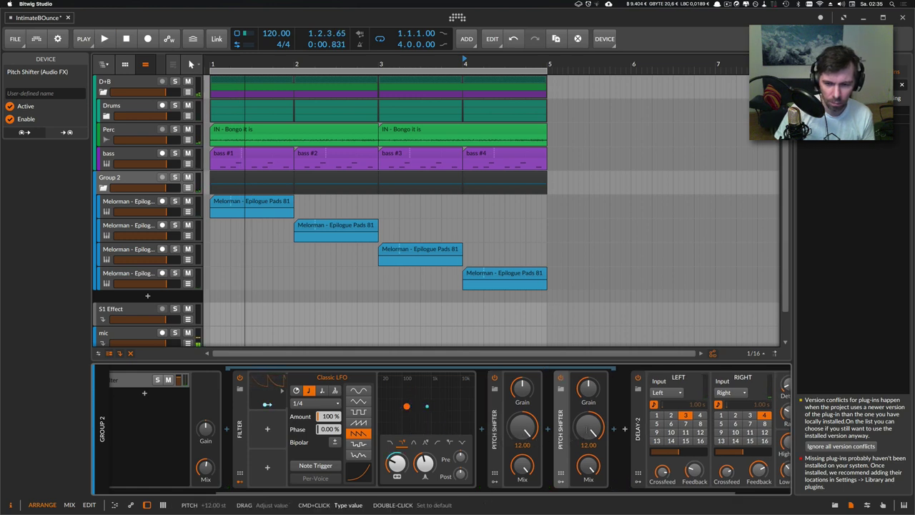
super+click(589, 427)
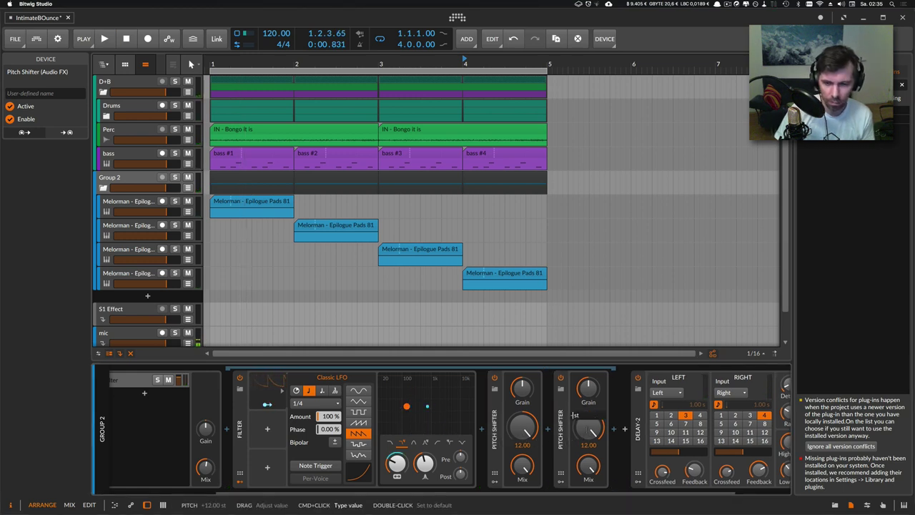
text(-12)
key(Return)
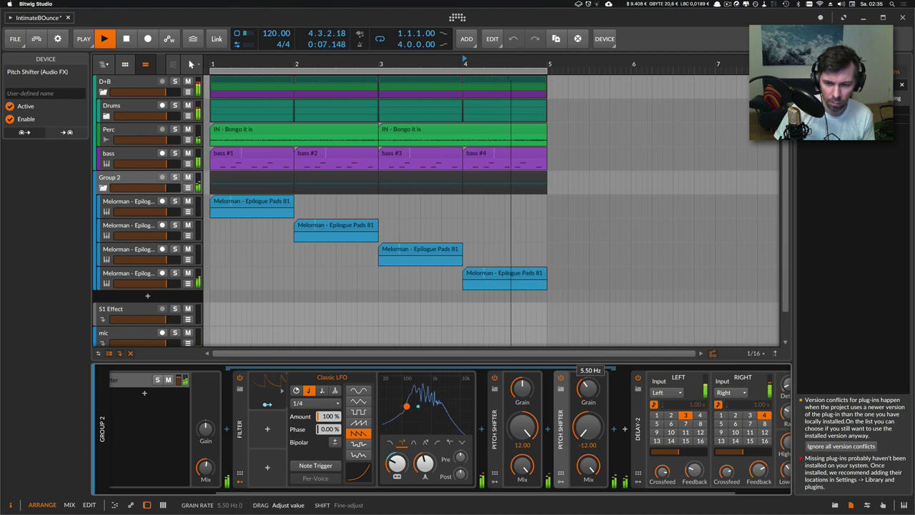
click(500, 416)
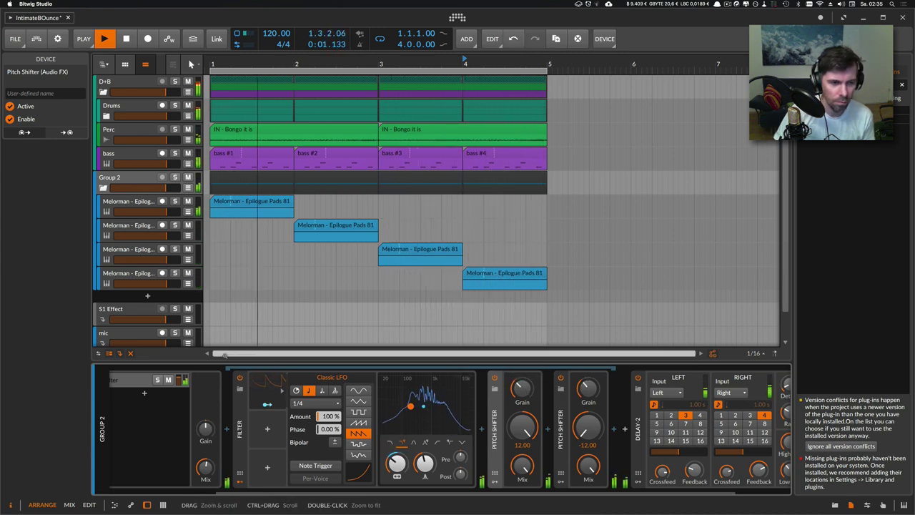
Raise the FX Layer's mix to maximum and slightly lower the Filter's post gain
drag(240, 491, 57, 485)
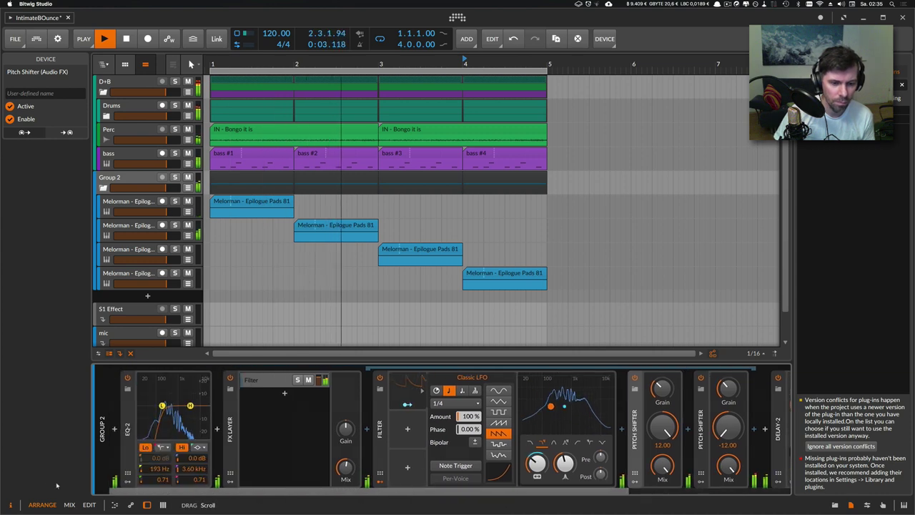
drag(345, 468, 346, 425)
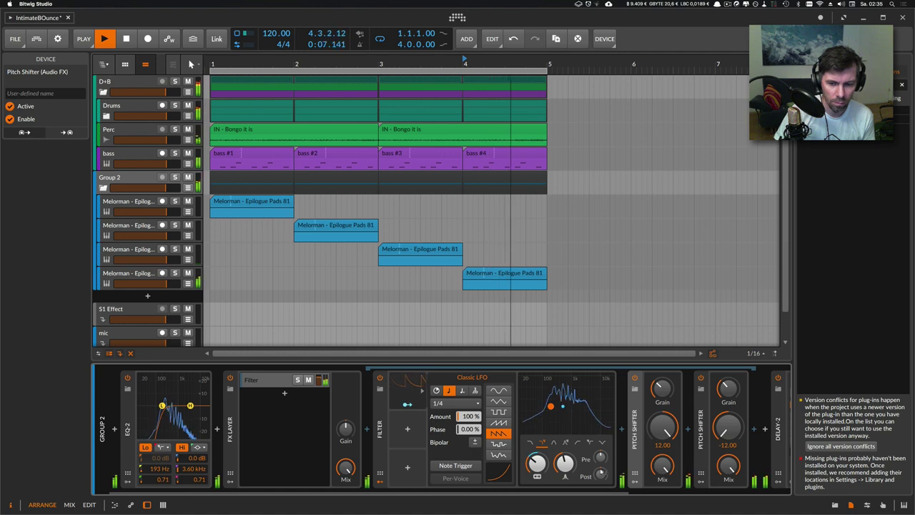
drag(601, 473, 601, 476)
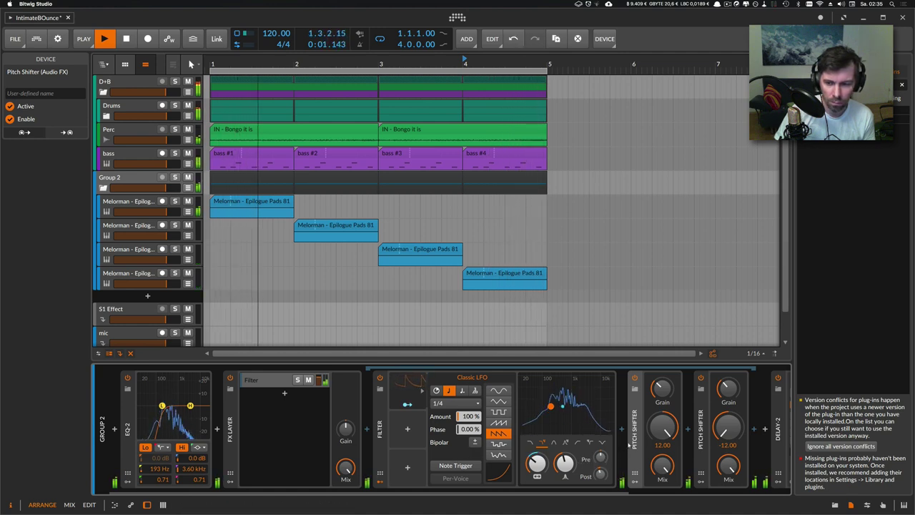
Move both Pitch Shifters ahead of the Filter in the layer and reset the second one's pitch to 0
drag(634, 437, 367, 430)
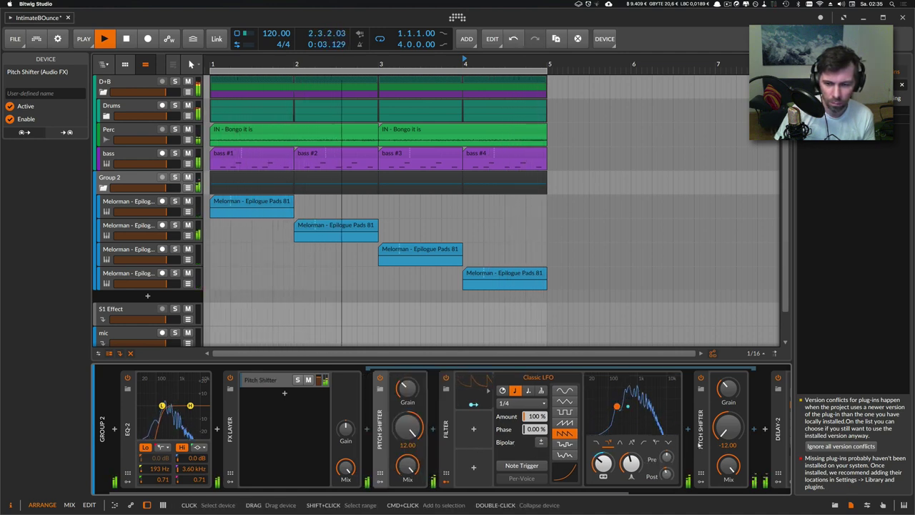
drag(700, 437, 436, 433)
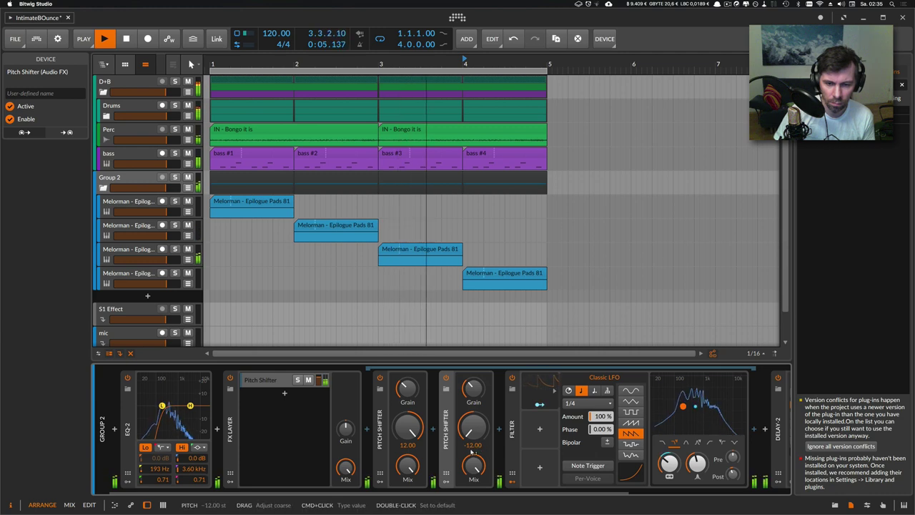
double_click(473, 429)
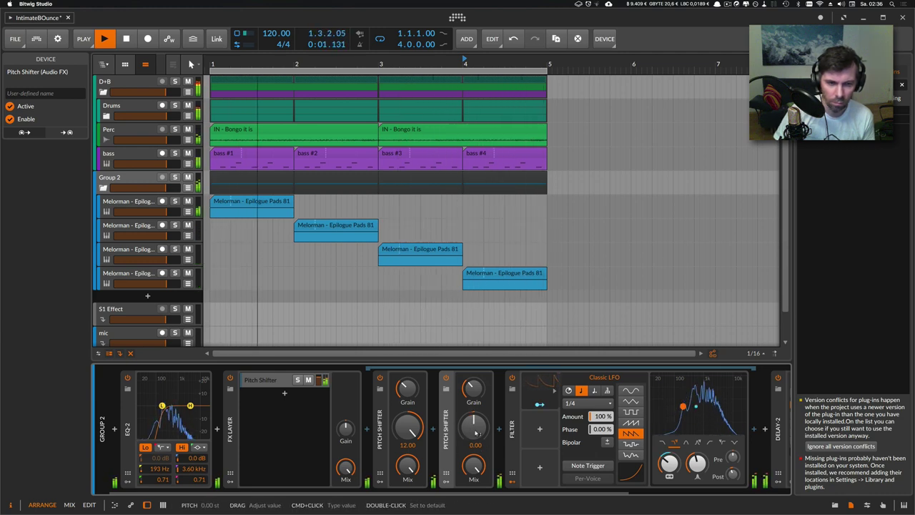
Lower the FX Layer's mix to about 23%
drag(346, 467, 346, 512)
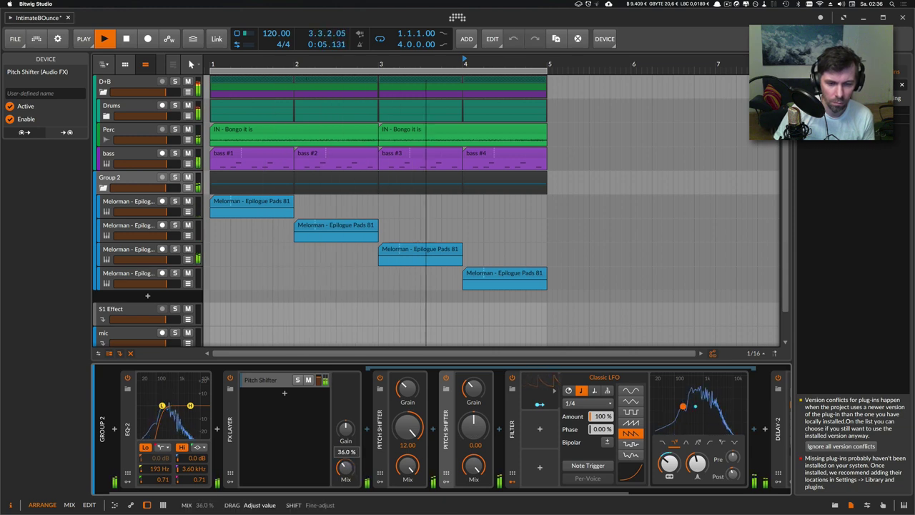
click(274, 384)
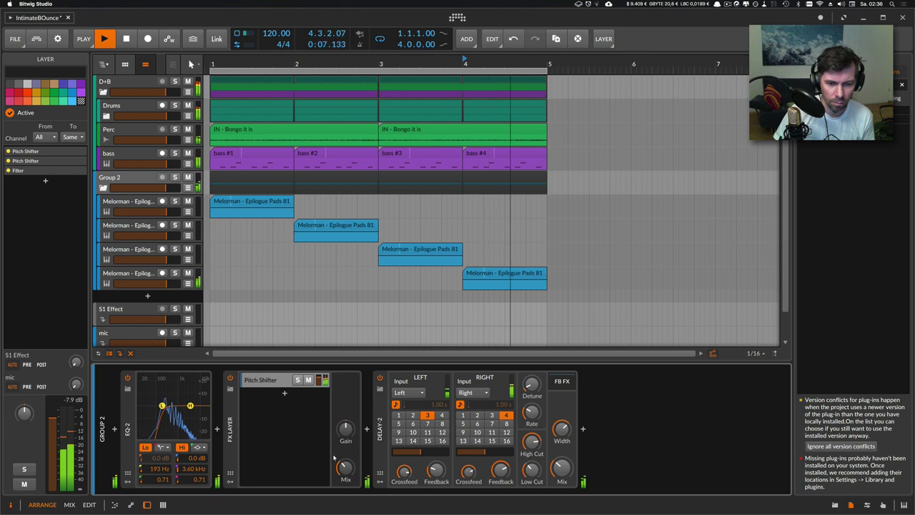
mouse_move(345, 467)
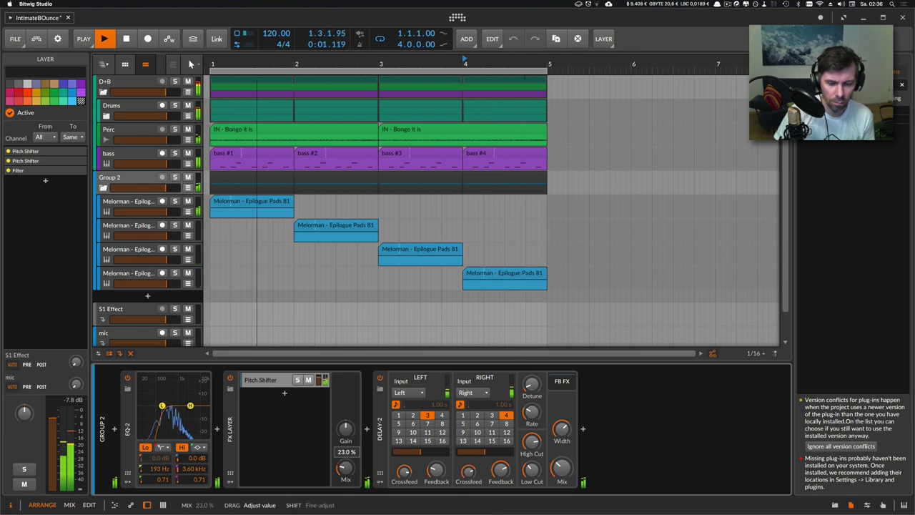
Delete the FX Layer with its contents from Group 2's device chain and select the group track
click(230, 429)
key(Delete)
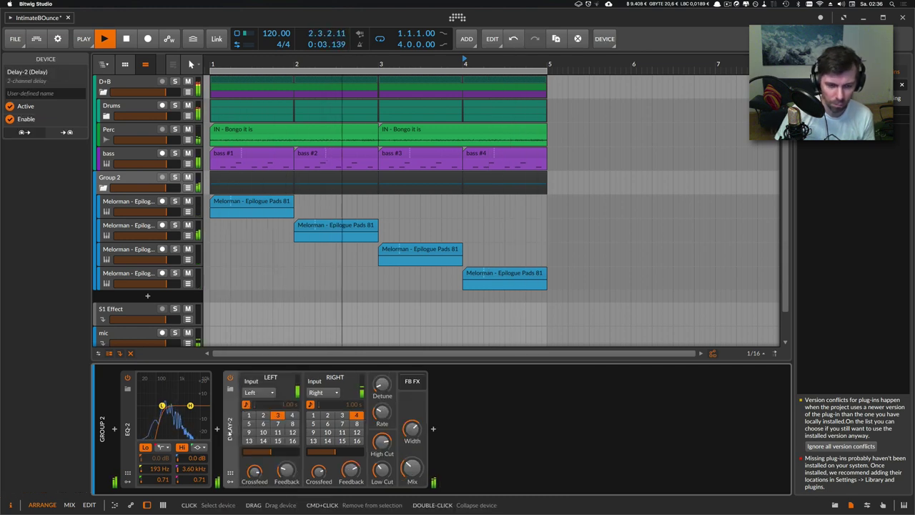
click(137, 178)
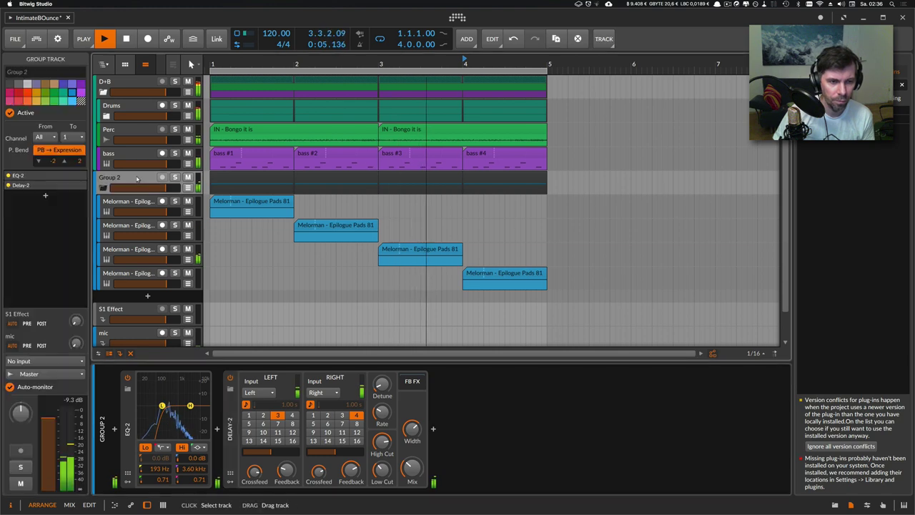
drag(312, 63, 311, 78)
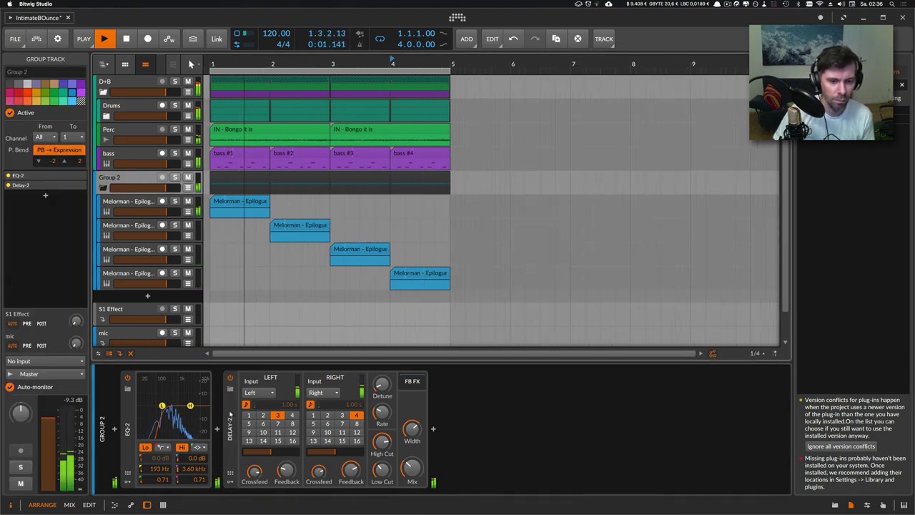
Insert a Bitwig Filter between EQ-2 and Delay-2 on Group 2
click(217, 428)
text(filt)
key(Down)
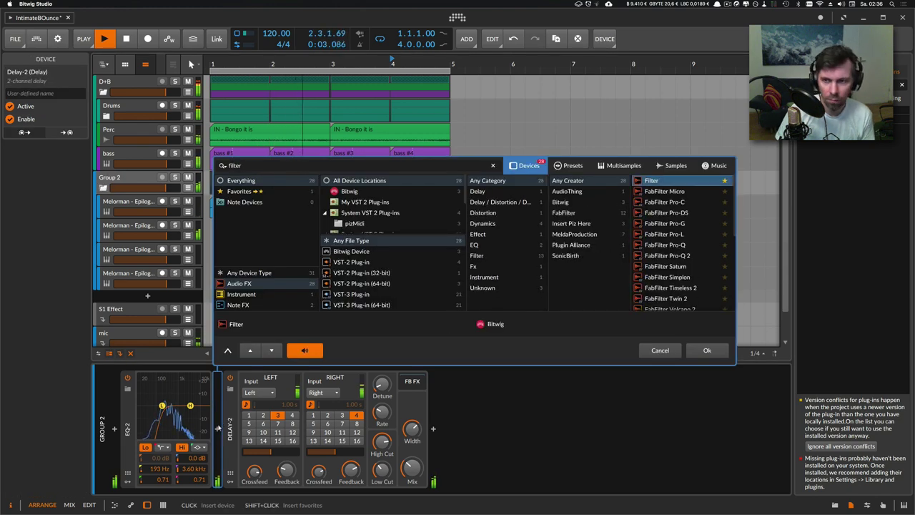
key(Return)
Lower the new Filter's cutoff and set its post gain to -4.5 dB while checking the sound in playback
key(space)
drag(276, 463, 276, 471)
key(space)
key(space)
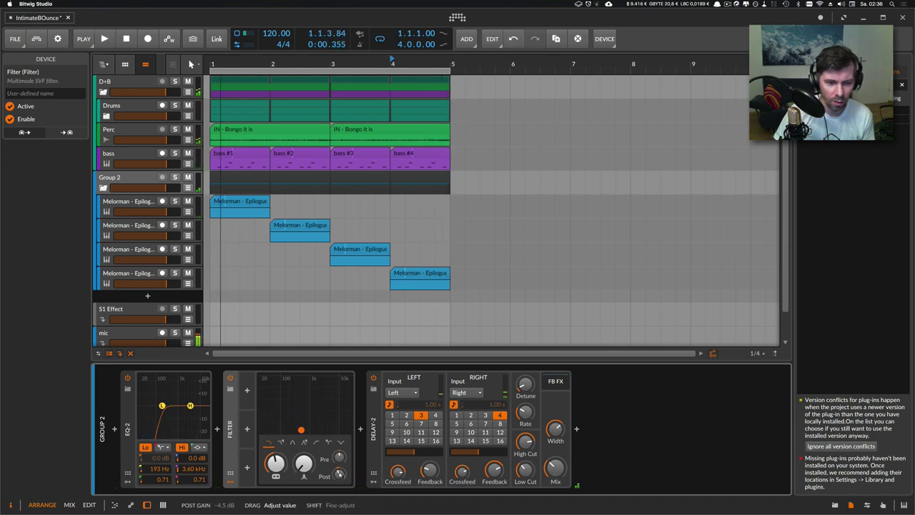
key(space)
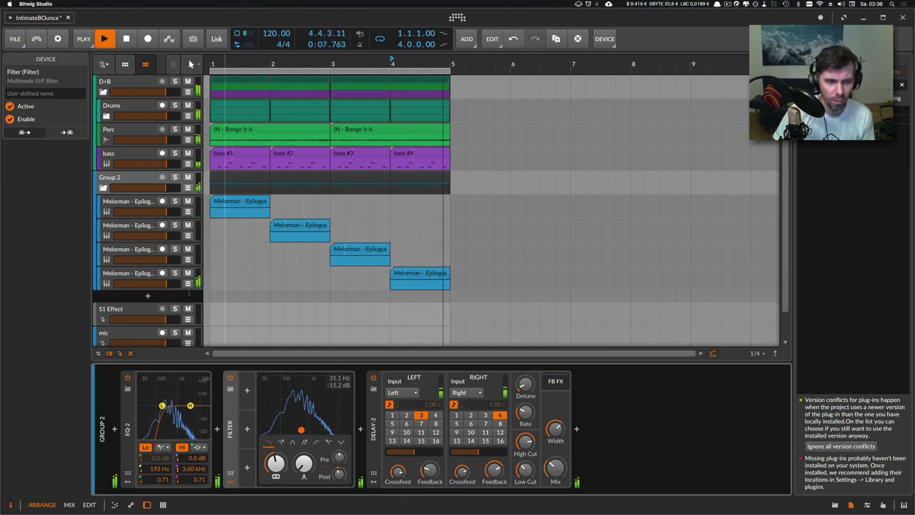
Collapse Group 2 and set the post gain of the Perc track's Filter to about +0.3 dB
click(111, 180)
click(125, 133)
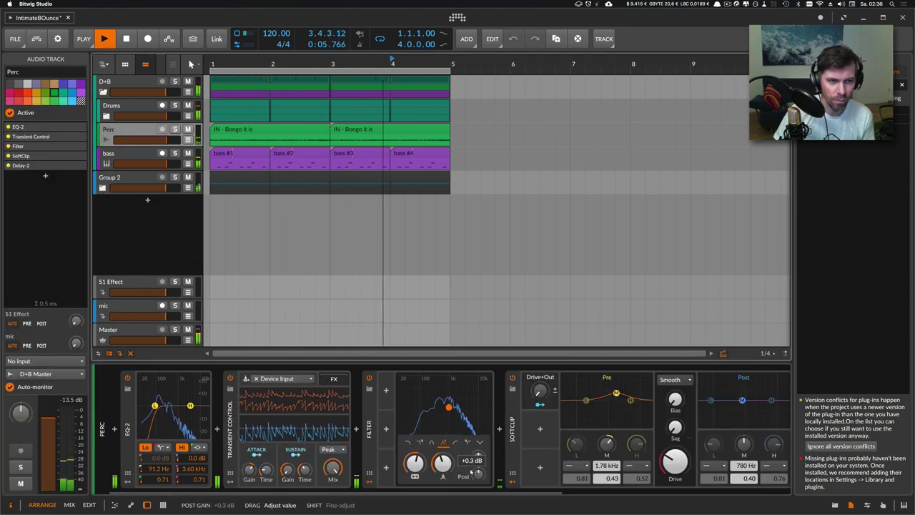
Replace the four bass clips with a single four-bar bass #1 clip that loops every 0.1.2.00
click(145, 157)
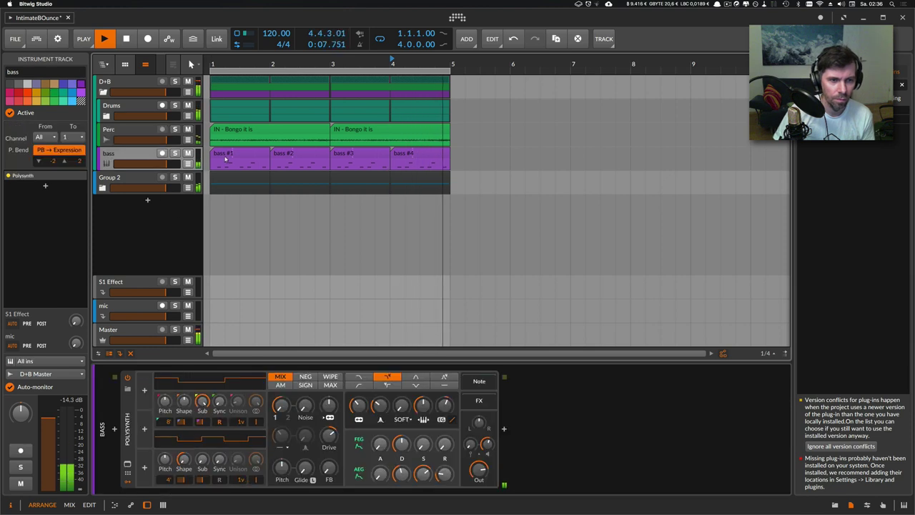
double_click(225, 155)
key(Delete)
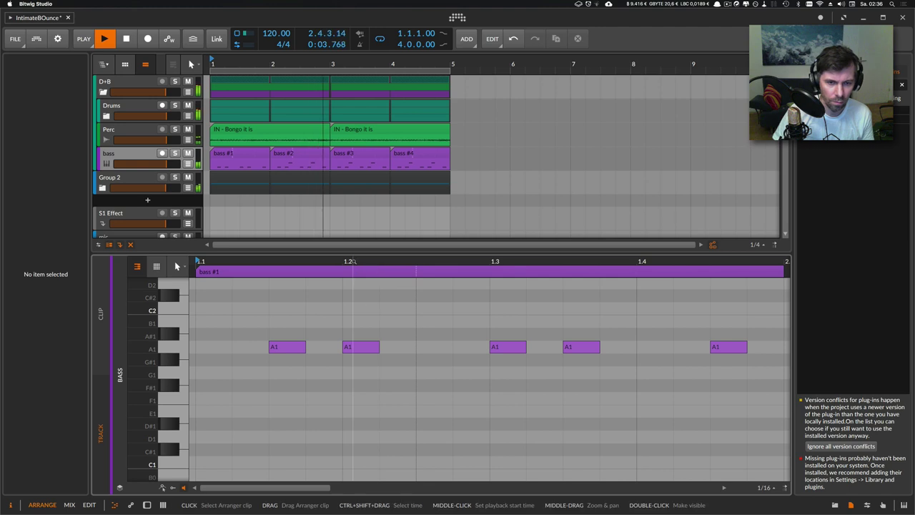
drag(366, 262, 368, 242)
mouse_move(463, 155)
mouse_down()
mouse_move(294, 155)
mouse_move(465, 169)
mouse_up()
key(Delete)
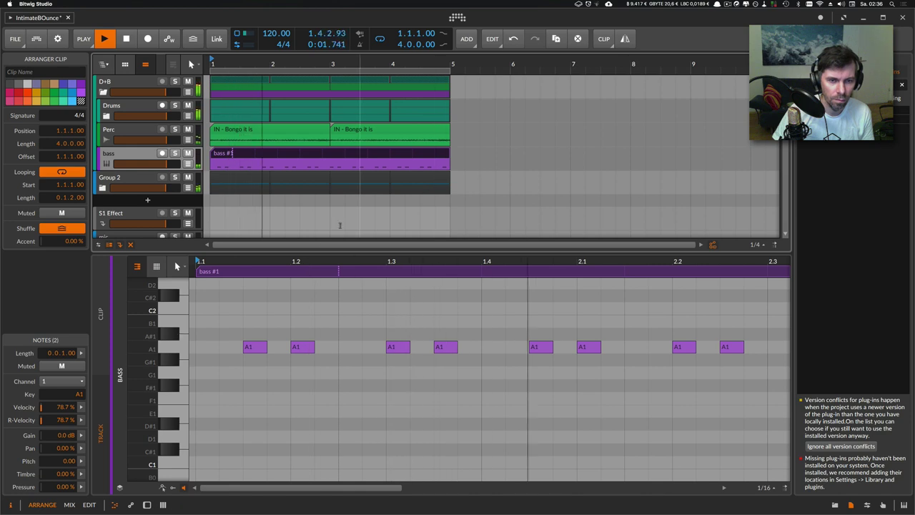
Add a third A1 note to the looped bass #1 pattern and shift it to 1.2.2.00 while listening in playback
double_click(347, 347)
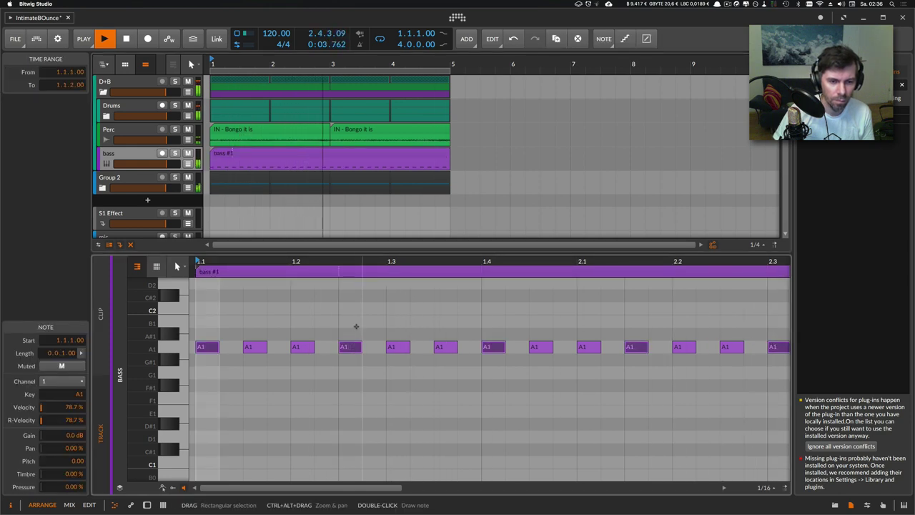
key(Left)
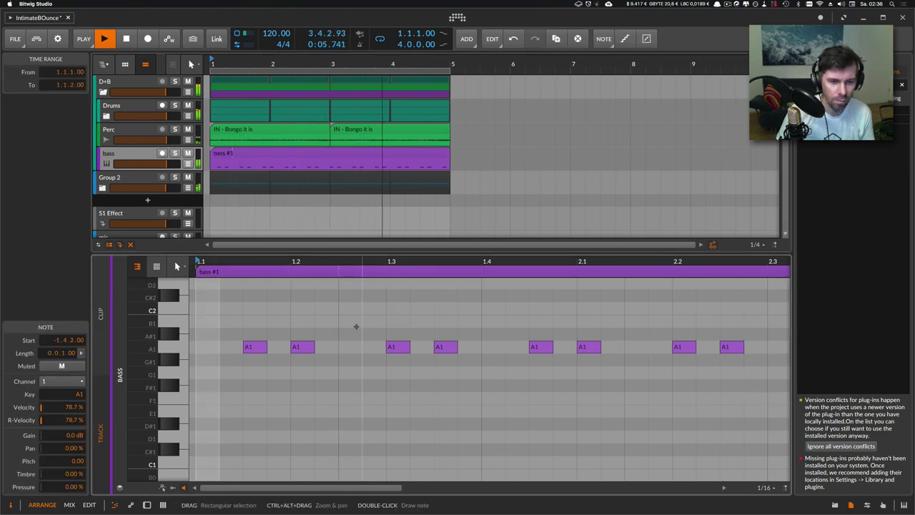
key(Right)
key(Right)
key(Right)
key(Right)
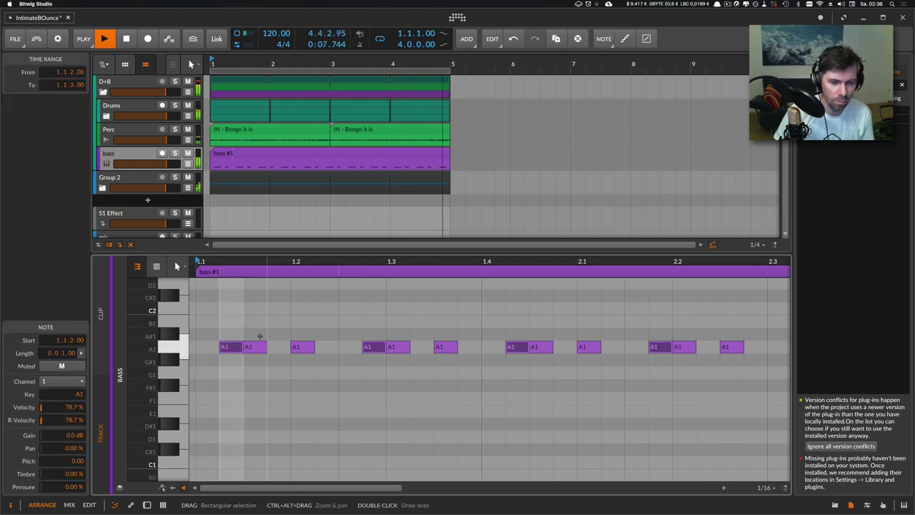
key(Right)
key(Right)
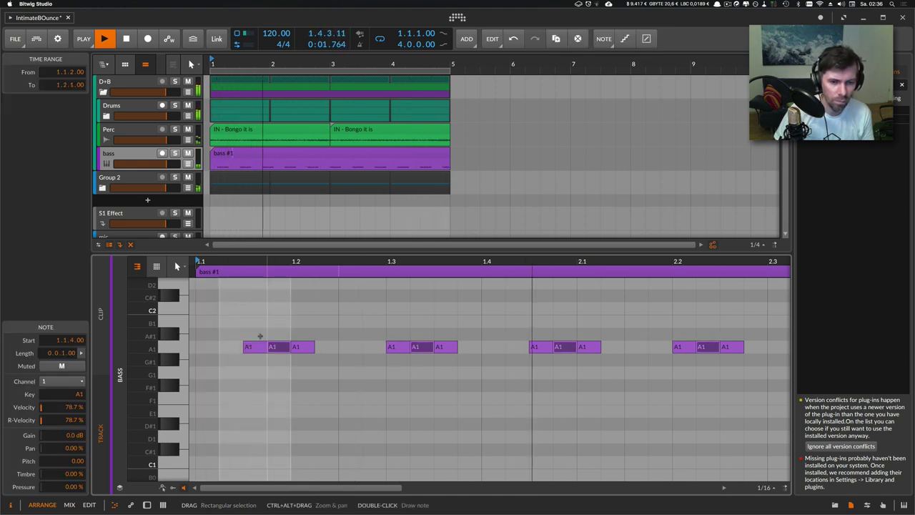
key(Right)
key(Right)
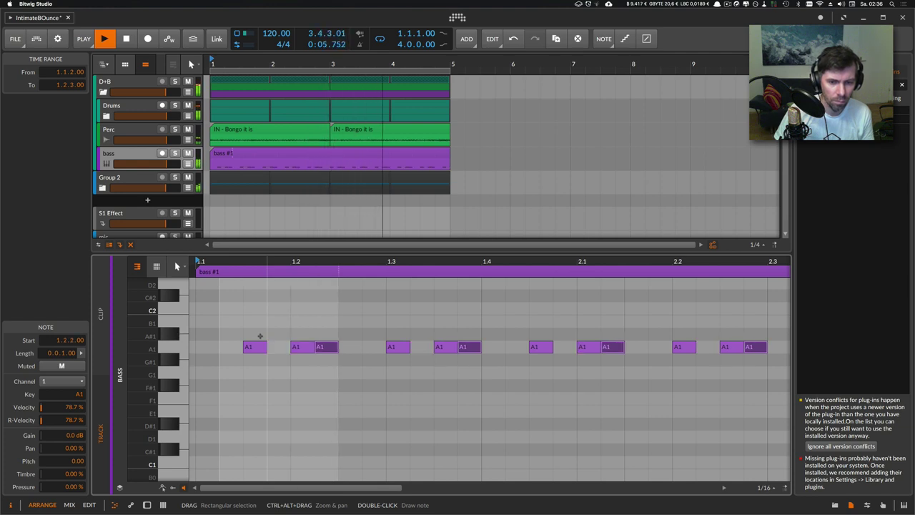
Show the device chain of Group 2 and stop playback
double_click(137, 152)
click(138, 182)
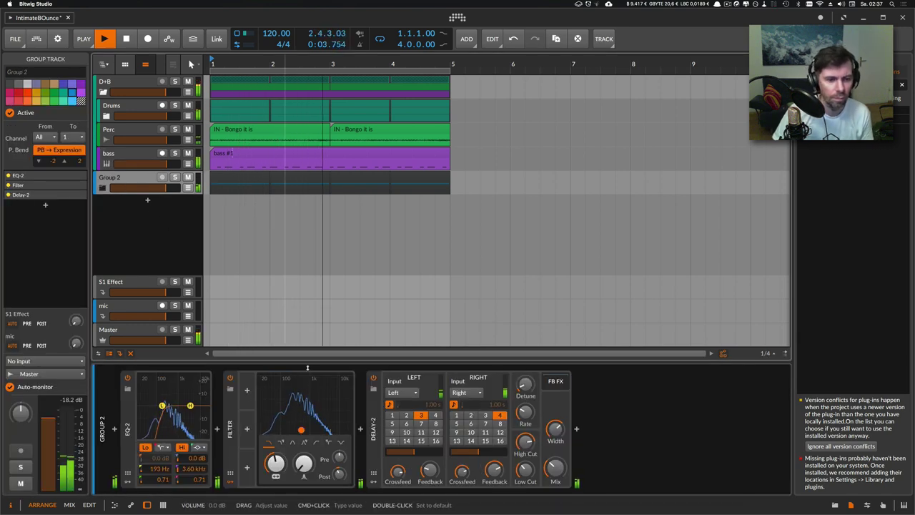
key(space)
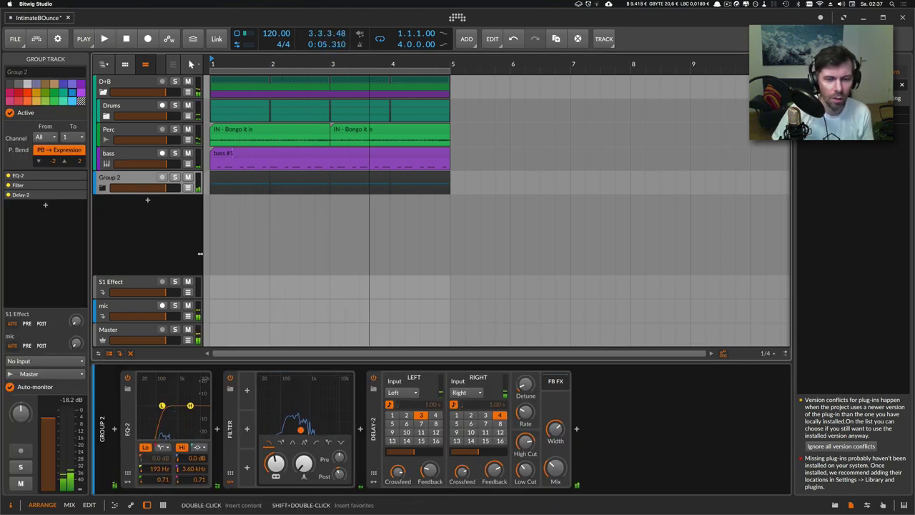
Switch to ForkLift and expand the One-Shots & SFX folder of the Intimate Noise collection
key(super+Tab)
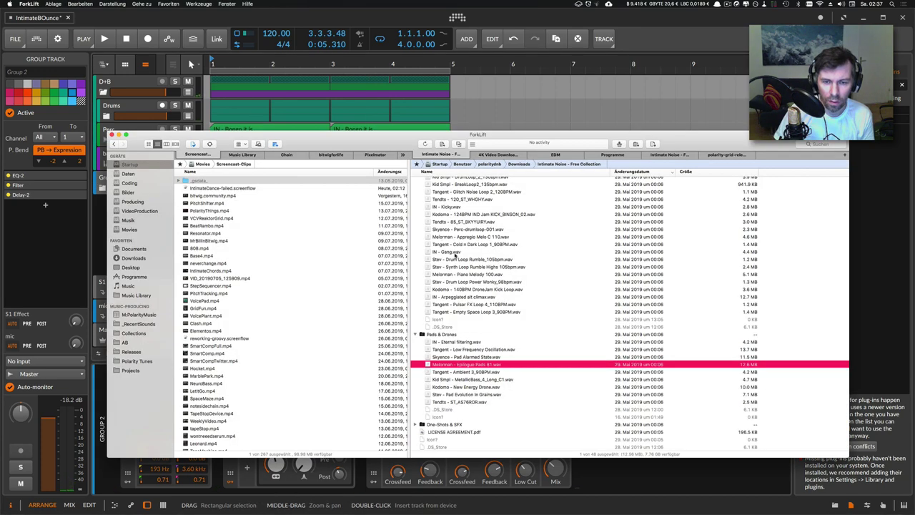
scroll(454, 258, up, 1)
scroll(455, 265, down, 1)
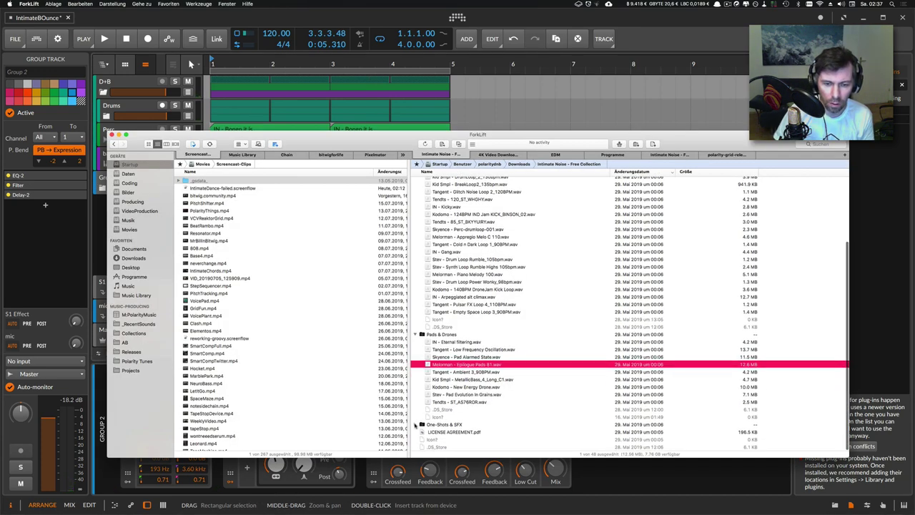
click(421, 425)
Audition the one-shot samples from IN - Hey.wav down to Kodomo - IND Jam SNARE_01.wav and settle on Tangent - Jordan 9.wav
click(462, 319)
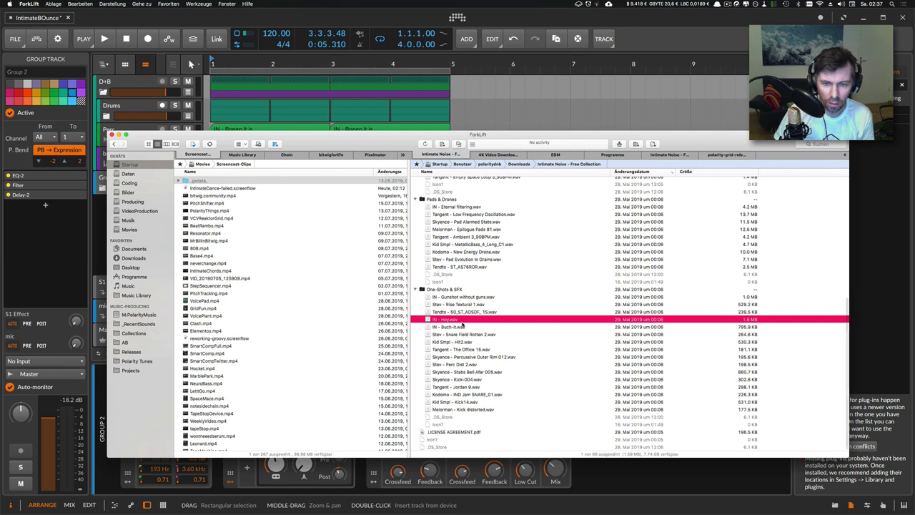
click(463, 326)
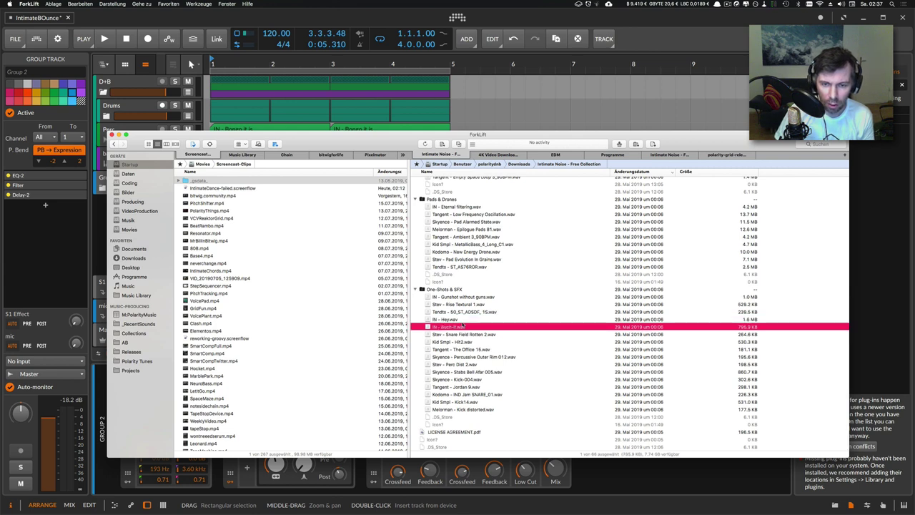
key(space)
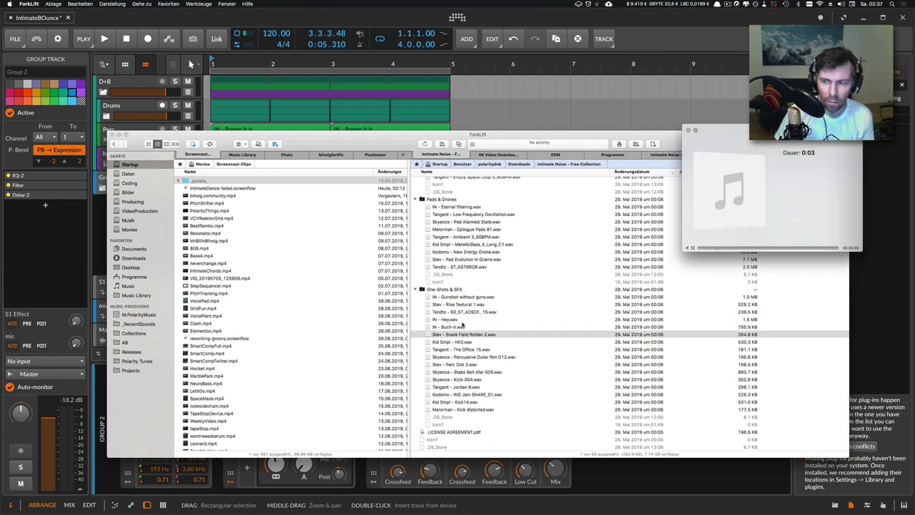
key(Down)
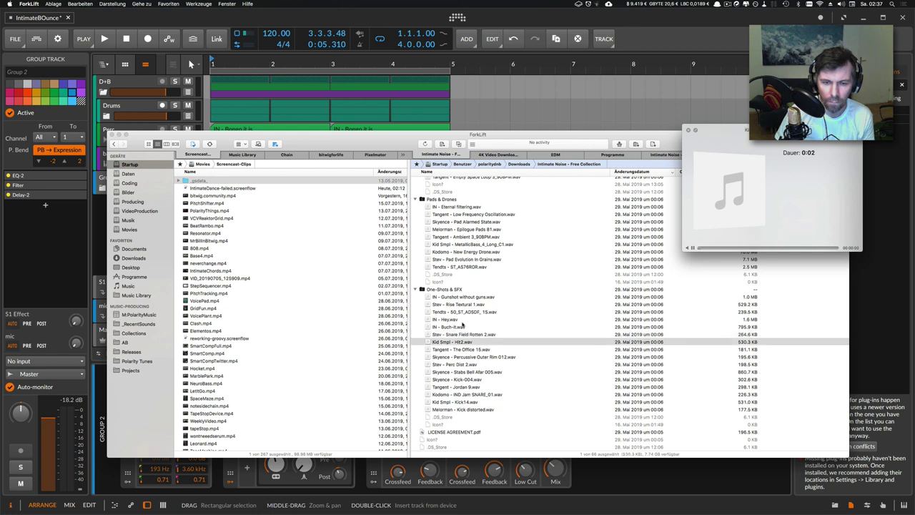
key(Down)
key(Up)
key(Up)
key(Up)
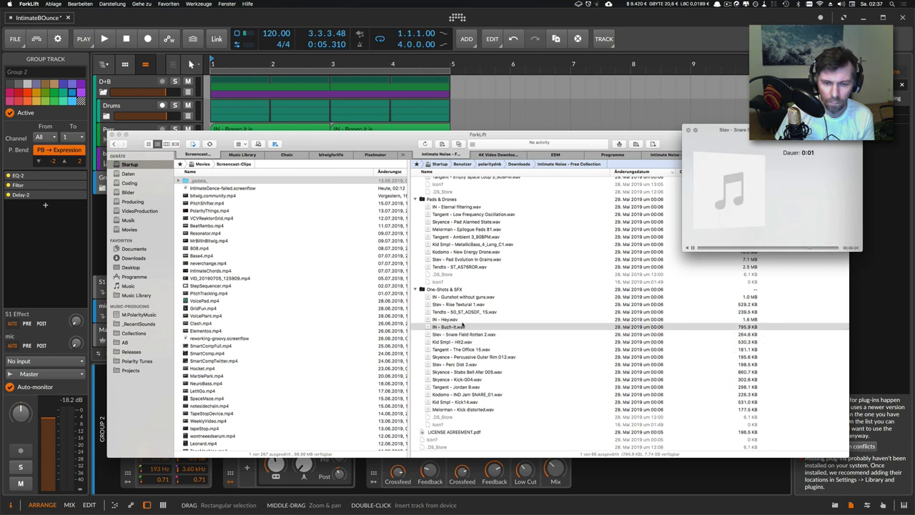
key(Down)
key(Down)
key(Down)
key(Down)
key(Down)
key(Down)
key(Down)
key(Down)
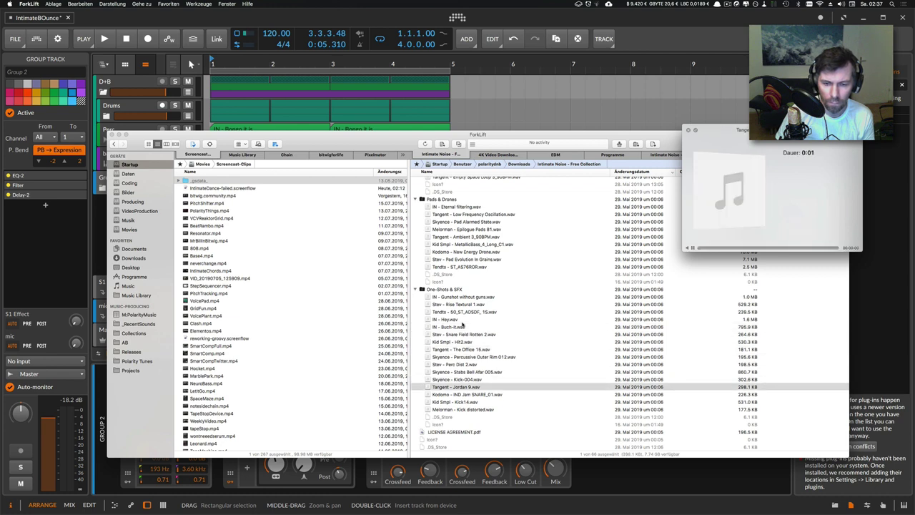
key(Down)
key(Up)
key(space)
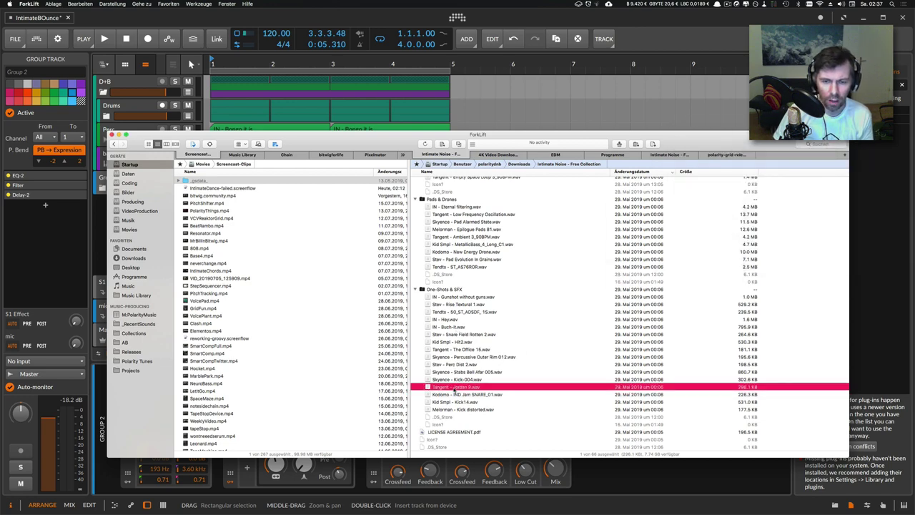
Load Tangent - Jordan 9.wav from ForkLift into a Sampler on a new Bitwig Studio instrument track below Group 2
drag(455, 387, 461, 392)
key(super+Tab)
drag(186, 214, 214, 206)
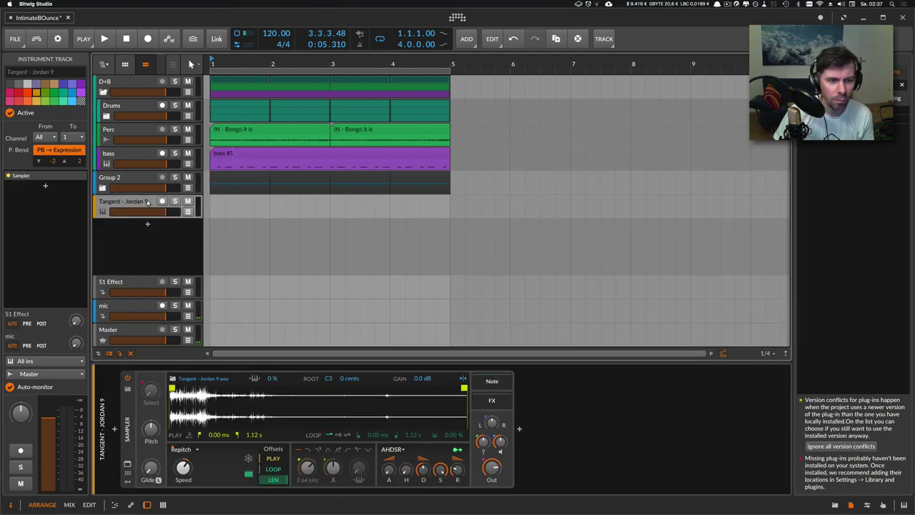
Create a one-bar clip on the Tangent - Jordan 9 track, loop it out to four bars and open its notes for editing
click(259, 205)
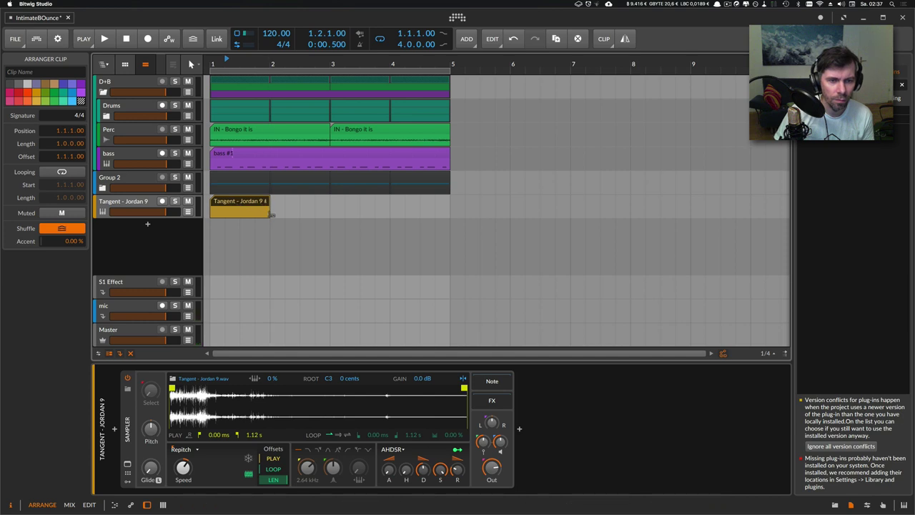
drag(270, 213, 452, 216)
double_click(250, 201)
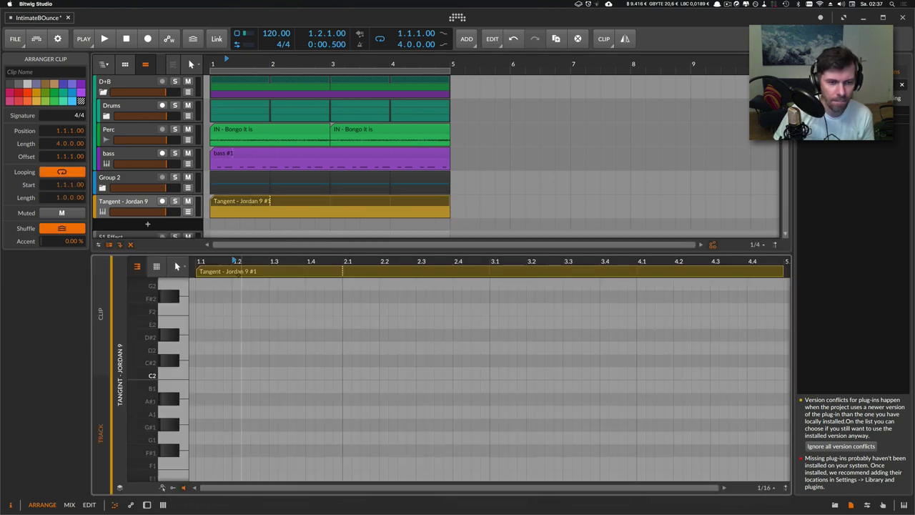
click(212, 262)
drag(213, 261, 212, 301)
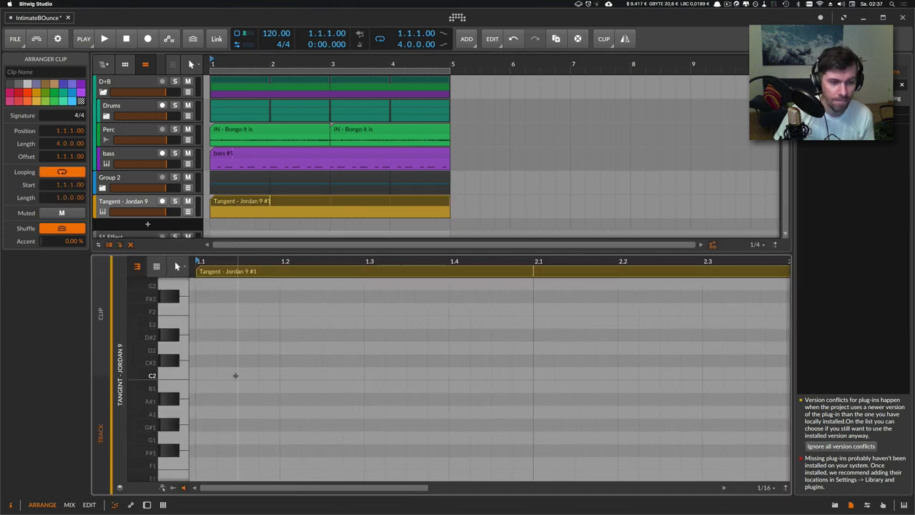
Program two C2 notes per bar in the Tangent - Jordan 9 clip: a longer one at 1.2.1.00 and a one-beat note at 1.4
double_click(245, 376)
key(space)
key(Right)
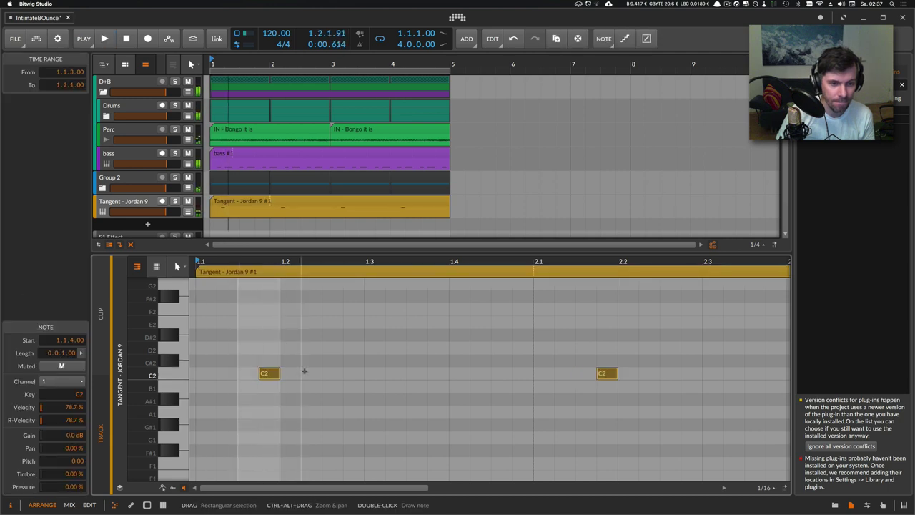
key(Right)
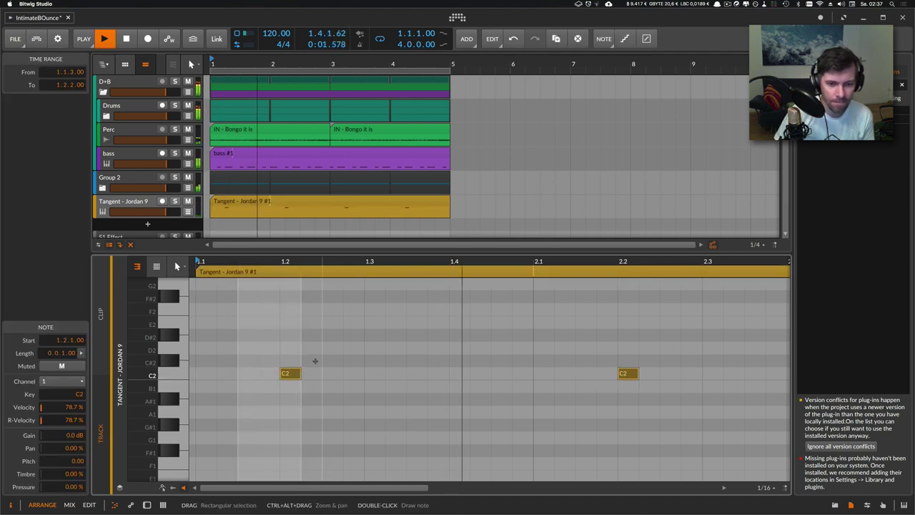
key(space)
click(449, 371)
drag(477, 385, 418, 374)
key(space)
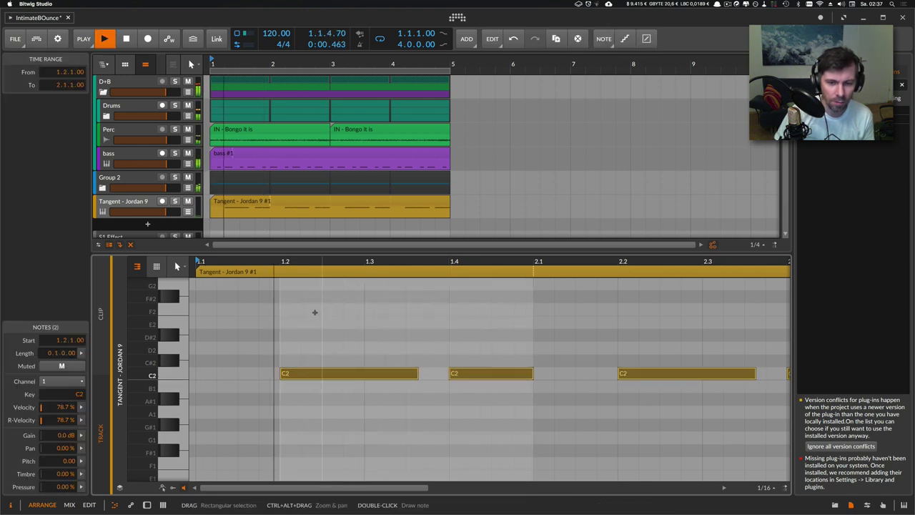
Reshape the decay, sustain and release of the Tangent - Jordan 9 Sampler's amplitude envelope and adjust its pitch during playback
click(418, 348)
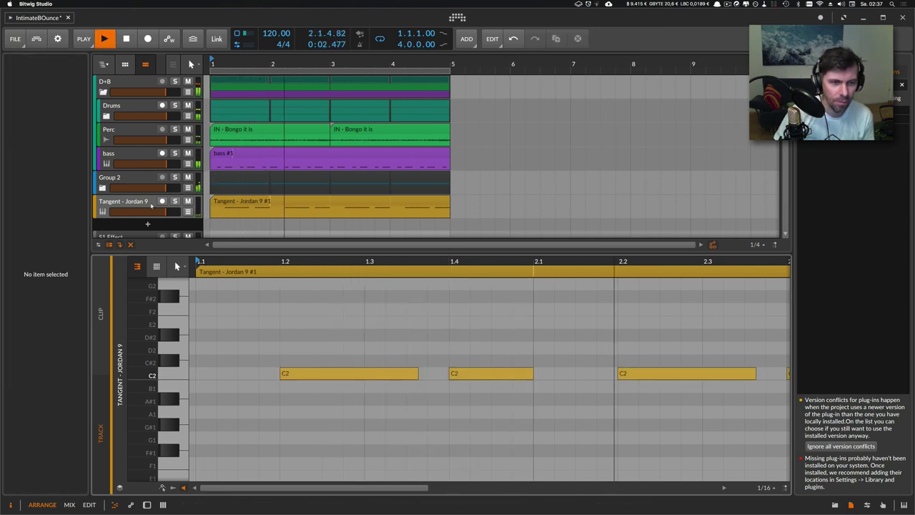
key(d)
drag(429, 466, 430, 465)
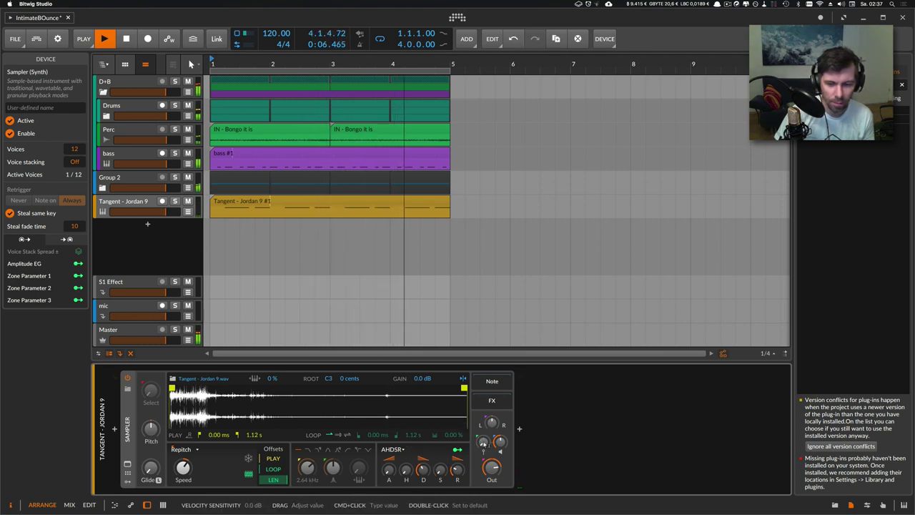
click(441, 469)
click(457, 470)
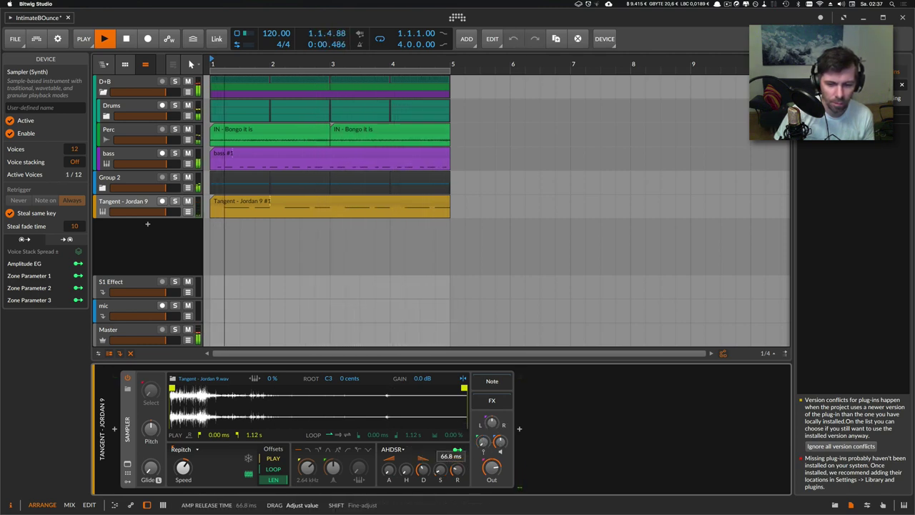
drag(457, 469, 423, 467)
mouse_move(151, 428)
mouse_down()
mouse_move(151, 419)
mouse_move(155, 435)
mouse_up()
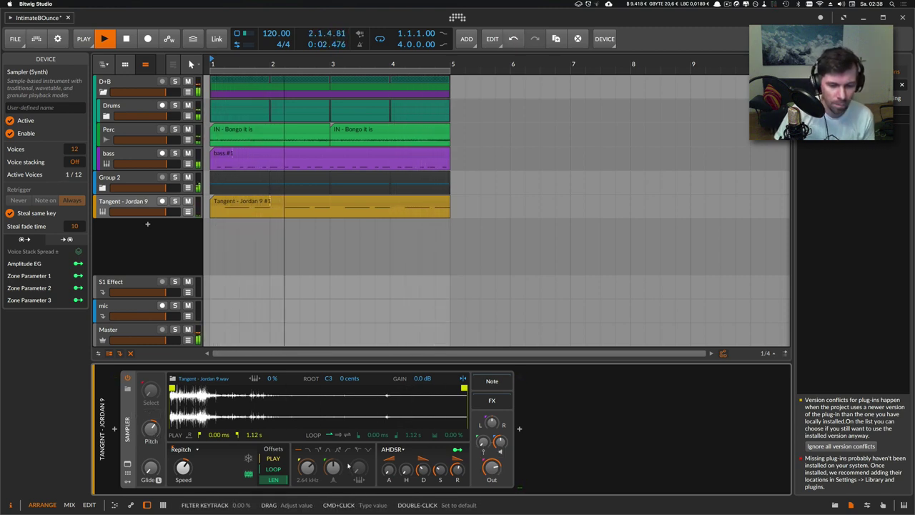
Set the Sampler's filter cutoff to 950 Hz, adjust the filter resonance and stop playback
drag(306, 468, 306, 483)
drag(333, 468, 333, 478)
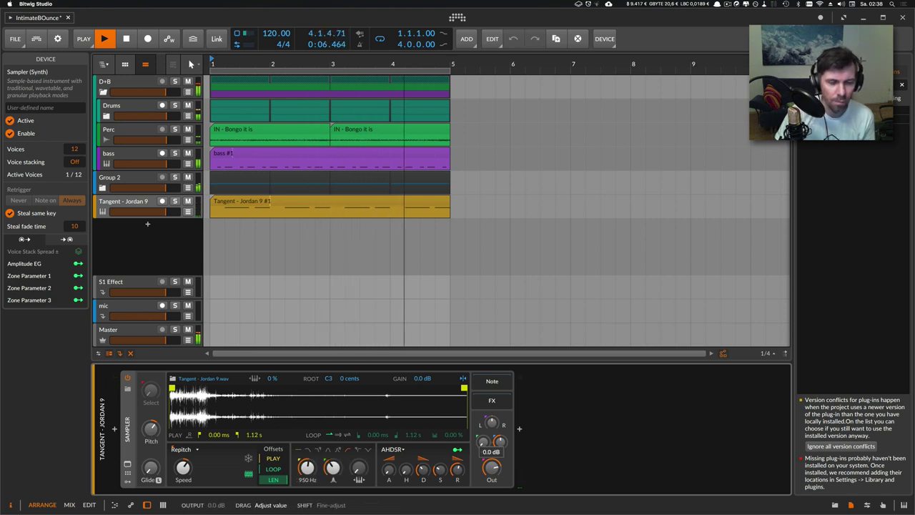
click(152, 243)
key(space)
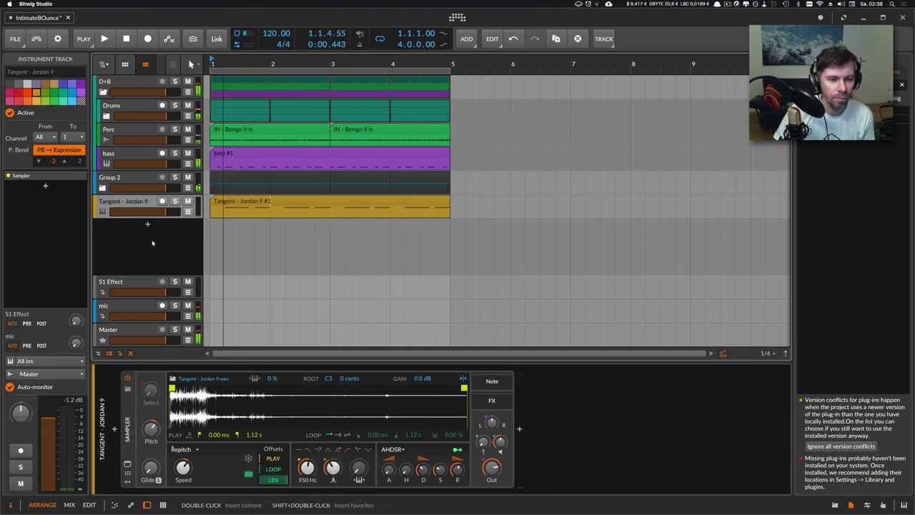
Return to ForkLift and audition the one-shots around Kid Smpl - Hit2.wav and Stev - Snare Field Rotten 2.wav
key(super+Tab)
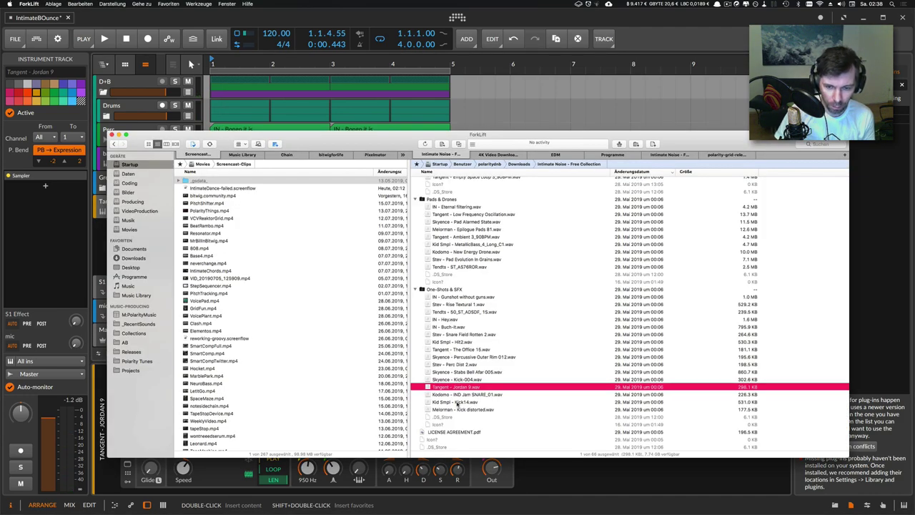
click(468, 408)
key(Up)
key(Up)
key(Up)
key(Up)
key(Up)
key(Up)
key(Up)
key(Up)
key(Up)
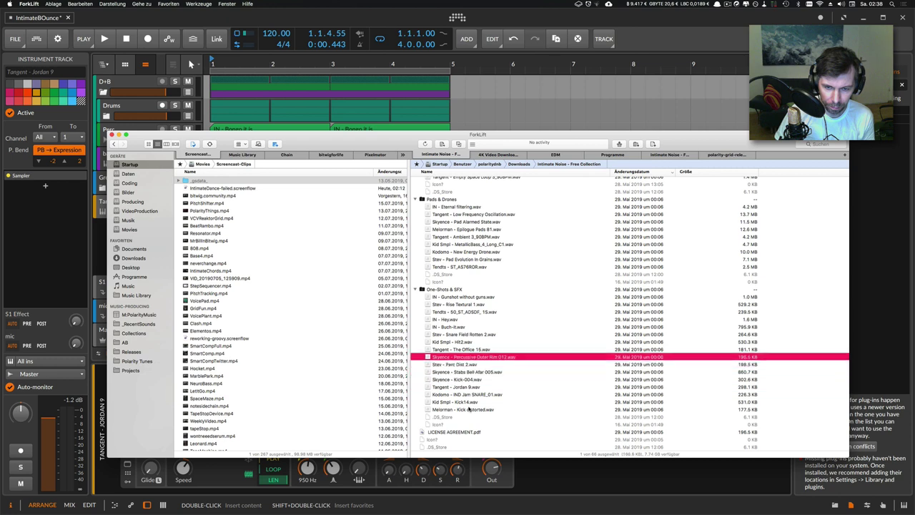
key(space)
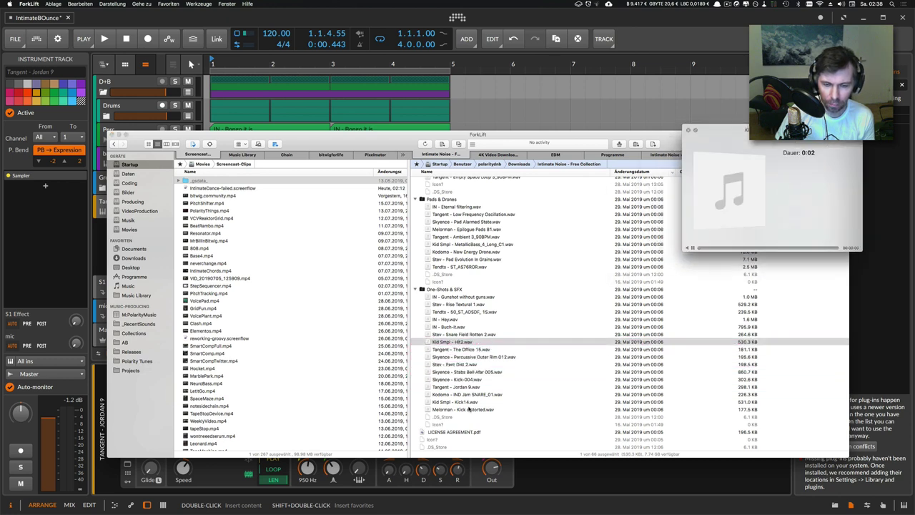
key(Up)
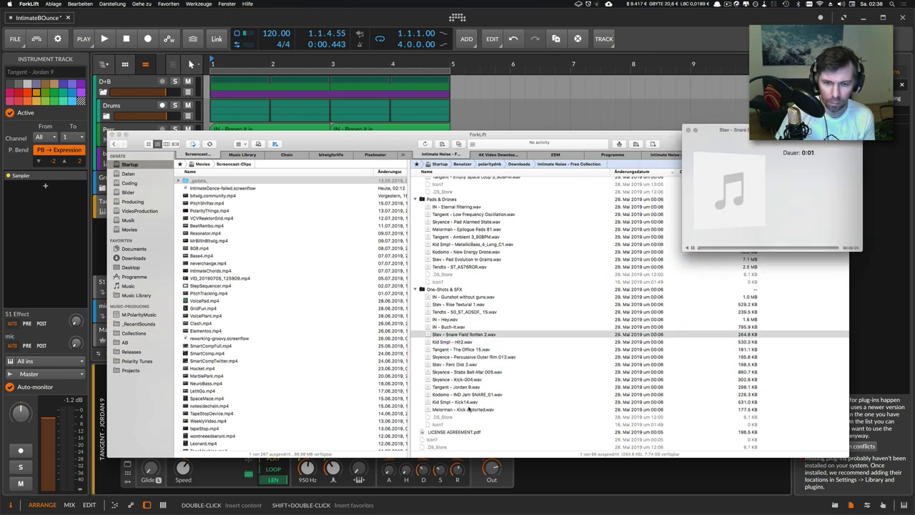
key(Down)
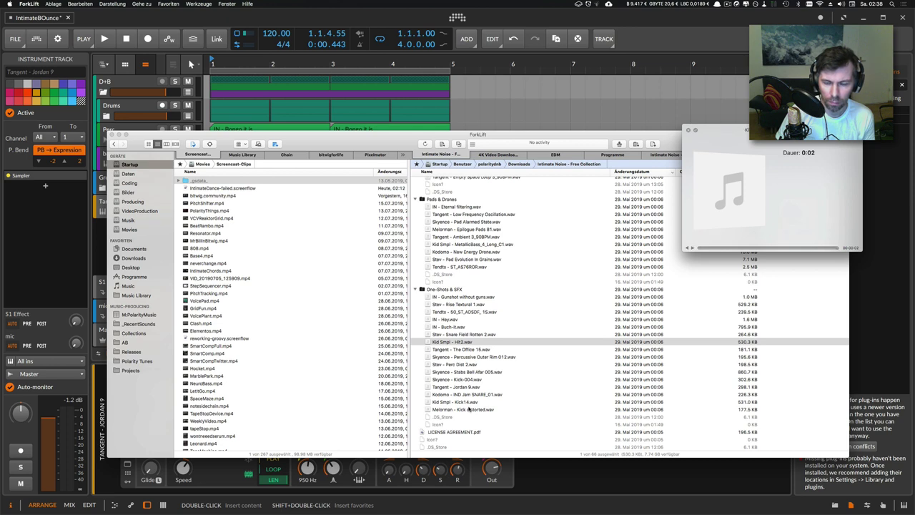
Place Kid Smpl - Hit2.wav as an audio clip around bar 5 on a new Bitwig Studio track below Tangent - Jordan 9
key(space)
drag(475, 356, 452, 237)
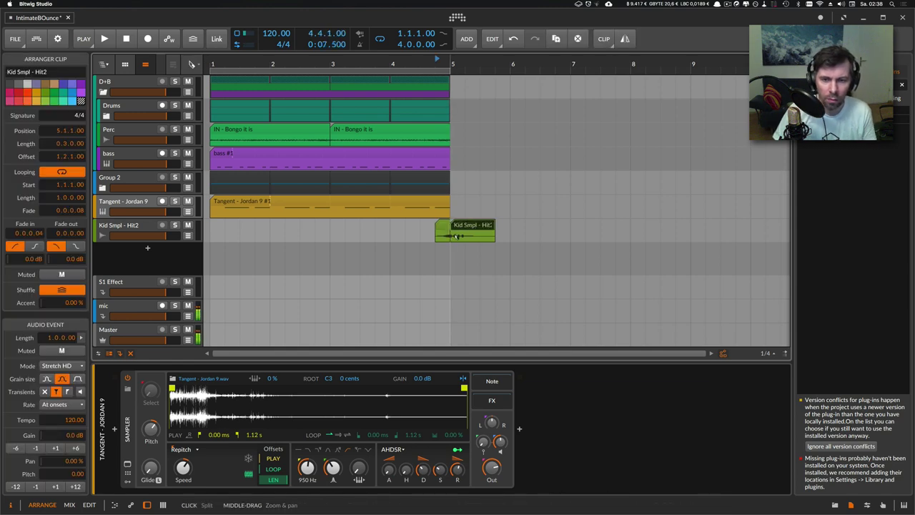
Cut off the part of the Kid Smpl - Hit2 clip beyond bar 5 and play the end of the loop
key(Delete)
key(space)
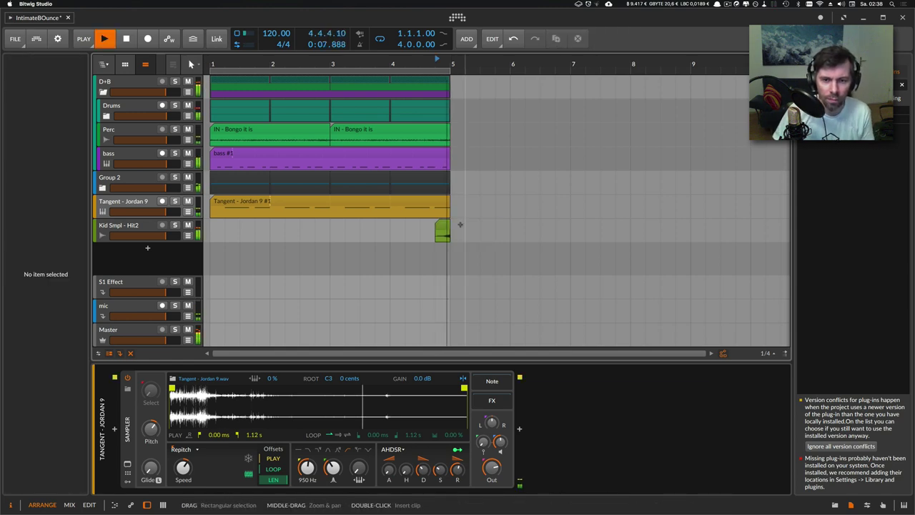
key(space)
Set the Kid Smpl - Hit2 clip's gain to -19.5 dB while checking it in playback
click(136, 226)
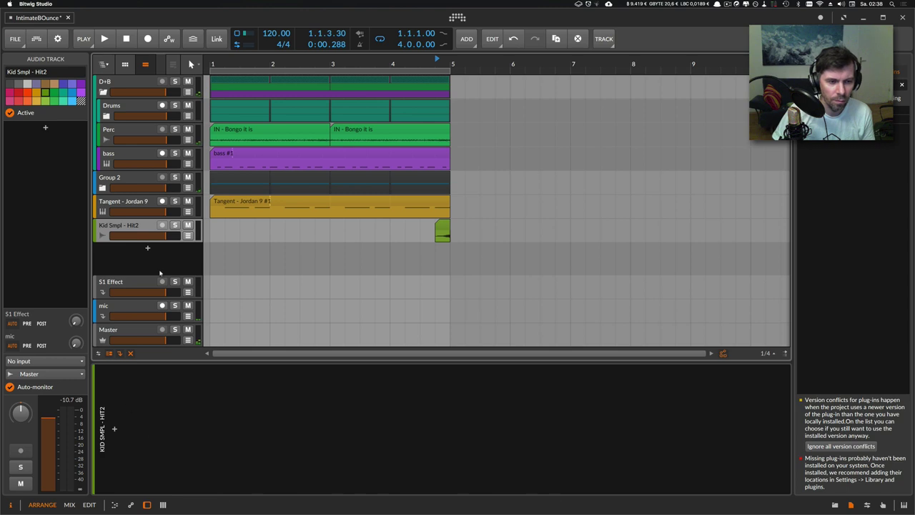
click(441, 230)
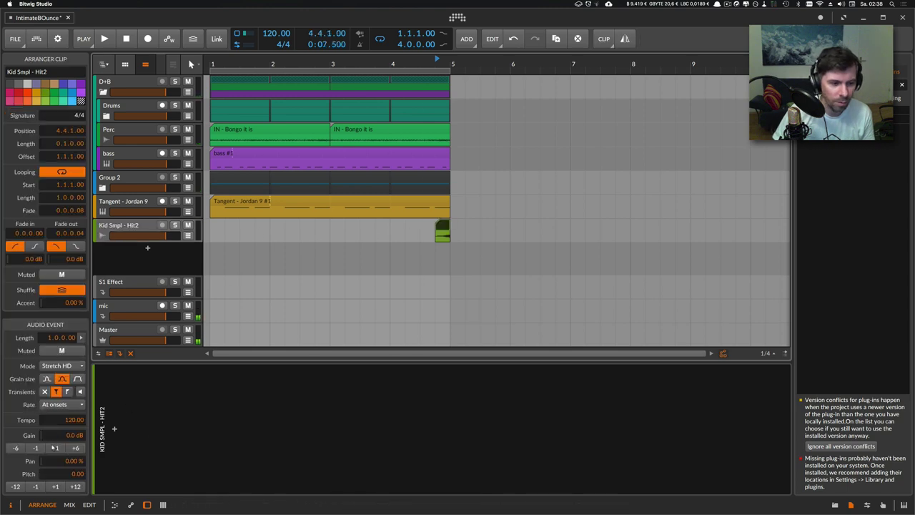
key(space)
drag(64, 435, 64, 449)
key(space)
key(space)
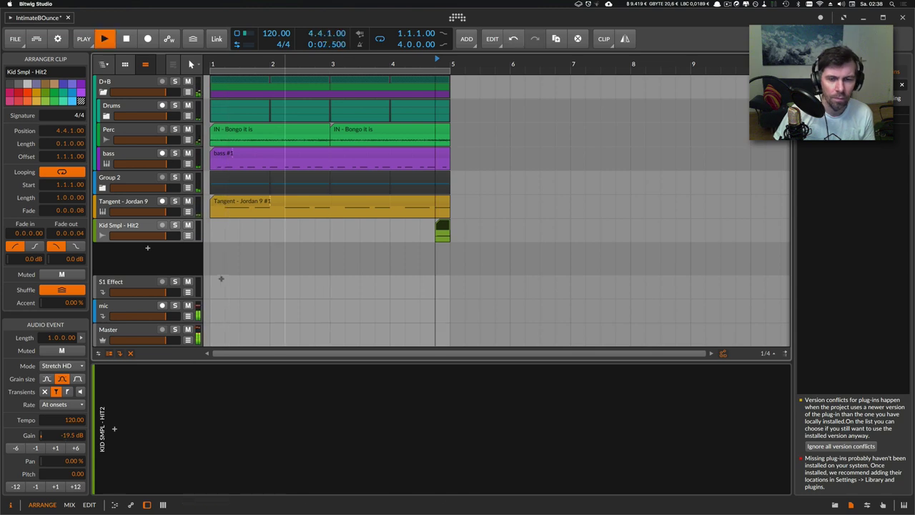
key(space)
Switch to ForkLift and audition the one-shots from Stev - Rise Textural 1.wav up to IN - Gunshot without guns.wav
key(super+Tab)
key(super+Tab)
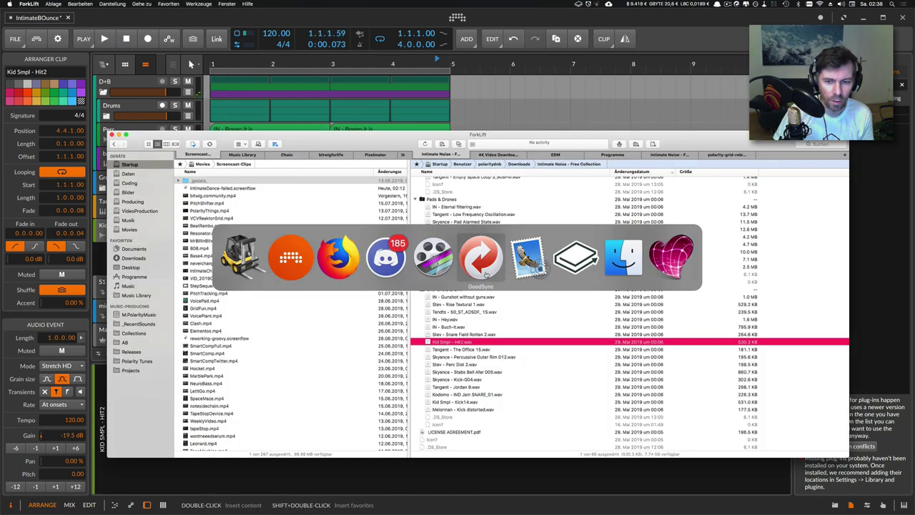
click(487, 313)
key(Up)
key(space)
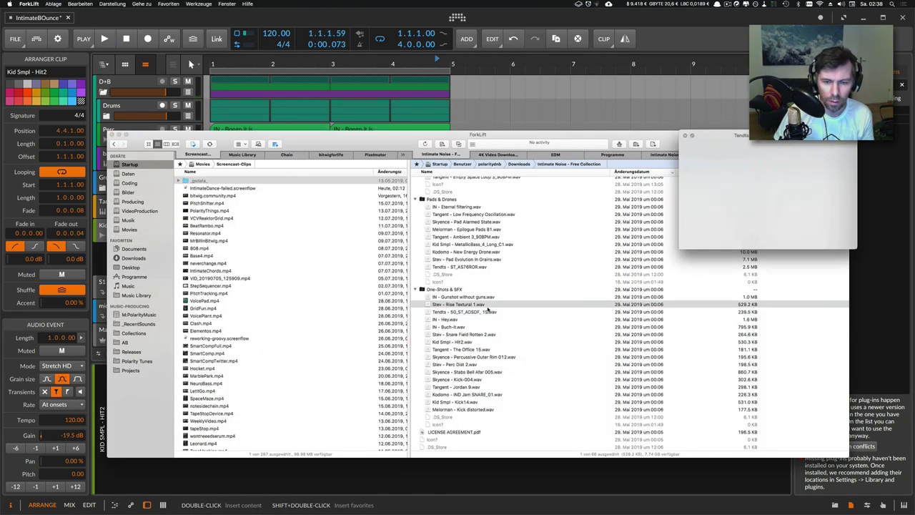
key(space)
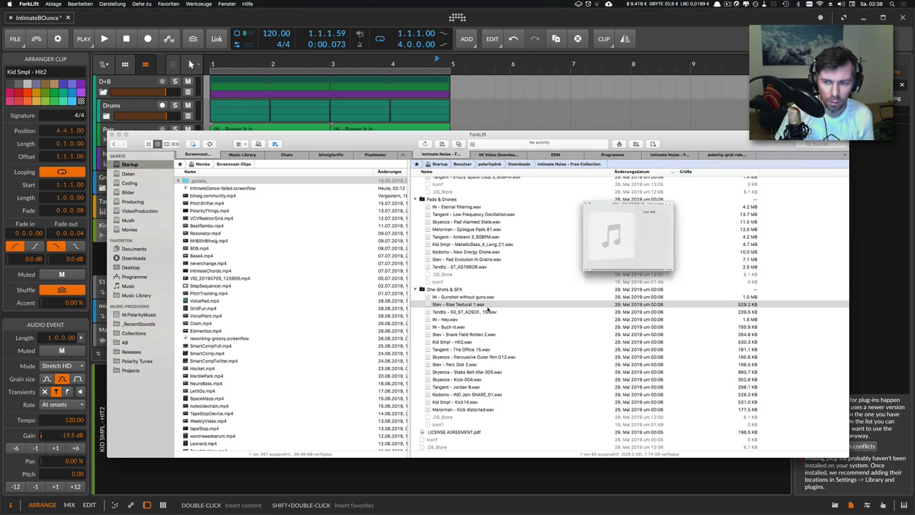
key(space)
key(Up)
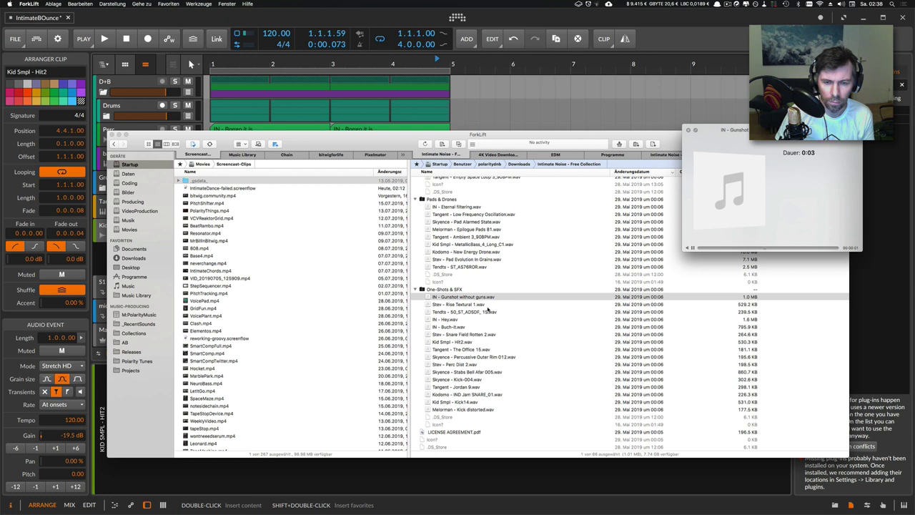
key(space)
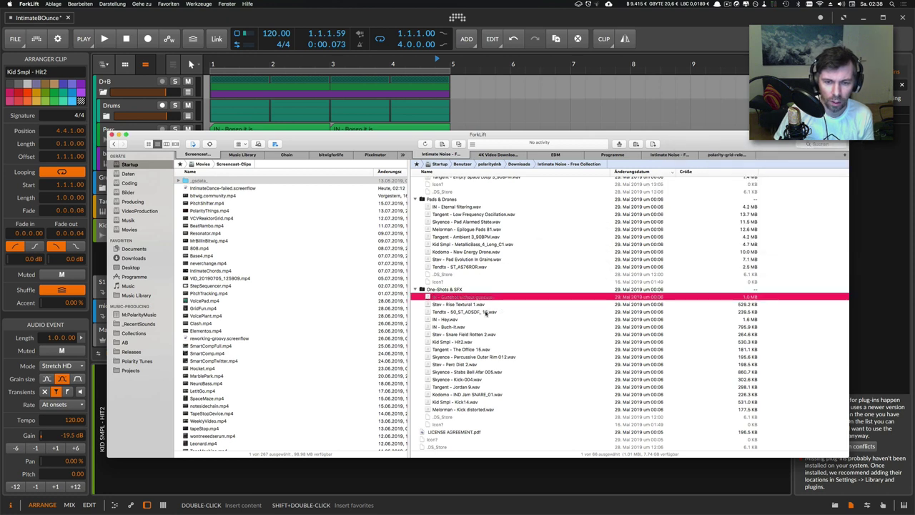
Place IN - Gunshot without guns.wav at bar 1 on a new Bitwig Studio track below Kid Smpl - Hit2 and solo that track
drag(485, 312, 249, 255)
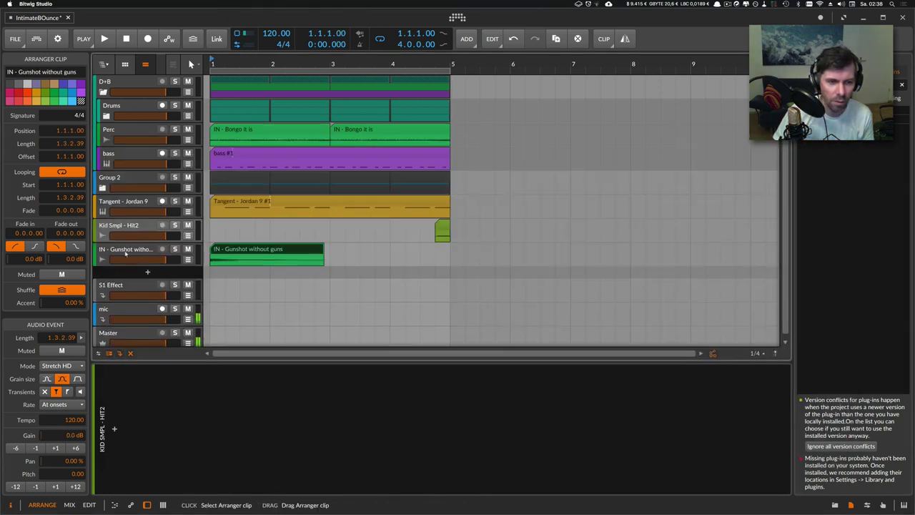
key(space)
click(174, 249)
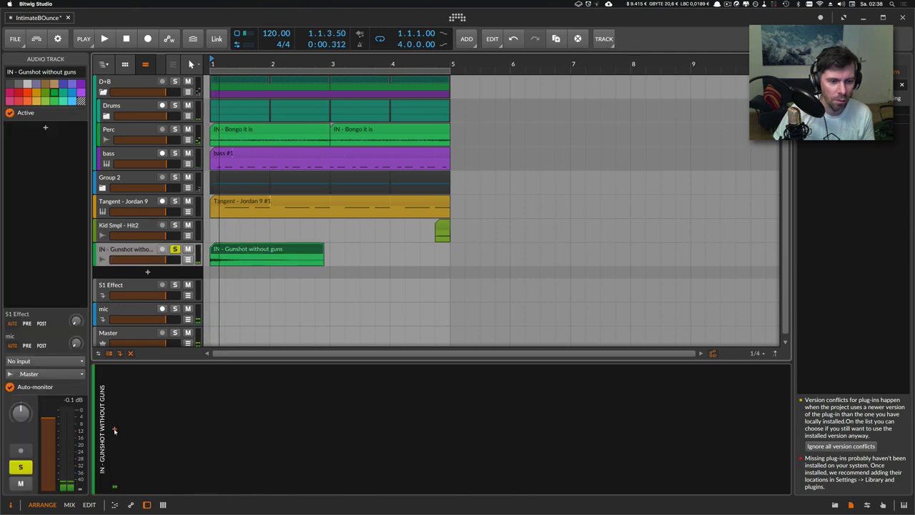
Add an EQ-2 to the gunshot track and turn its low band into a low cut at 1.80 kHz
click(114, 430)
text(eq)
key(Return)
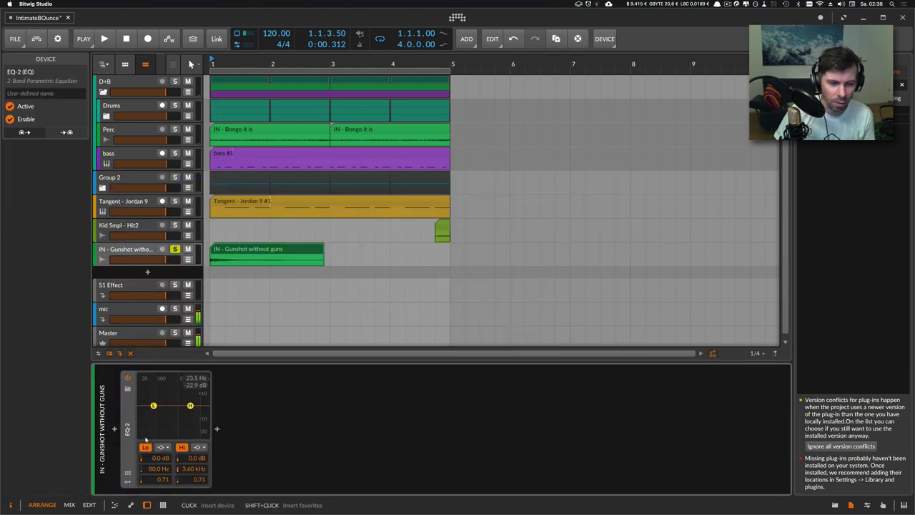
click(161, 447)
click(183, 461)
key(space)
drag(158, 468, 159, 476)
key(space)
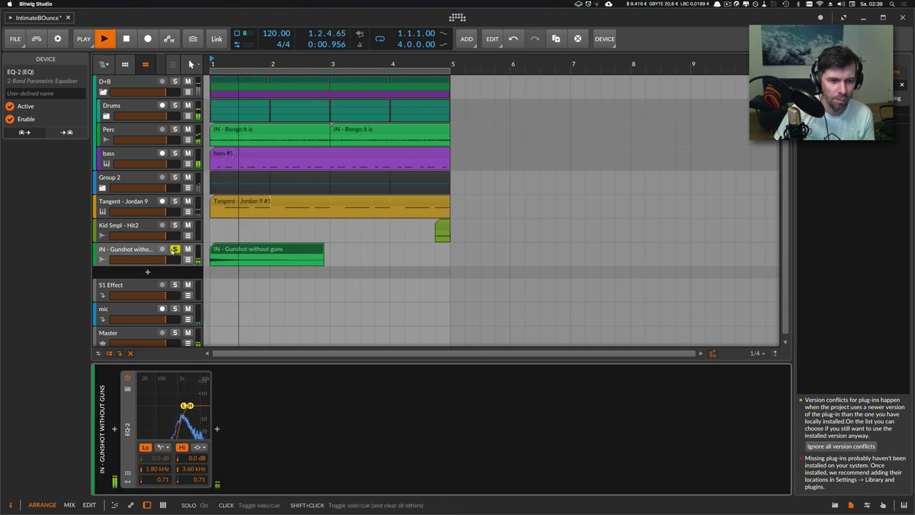
Unsolo the gunshot track and listen to it within the full loop
click(174, 250)
key(space)
key(space)
click(148, 250)
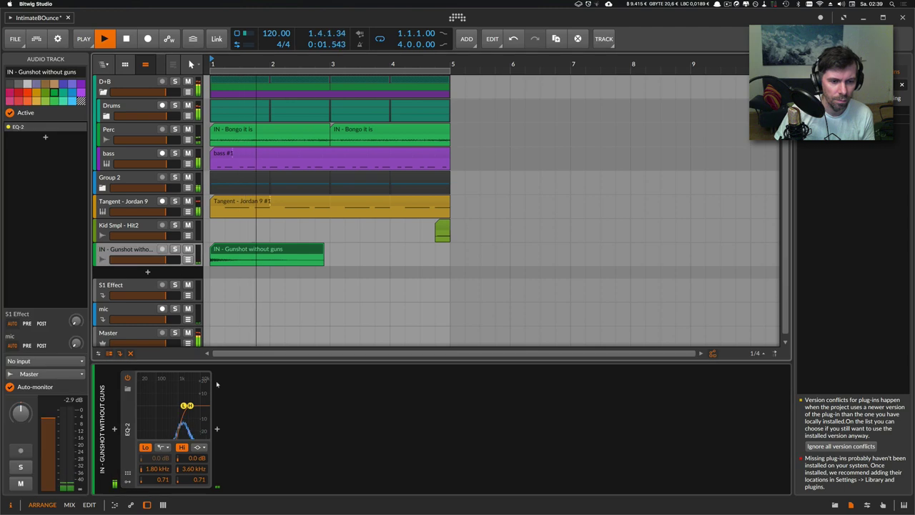
key(space)
Add a Reverb after the gunshot track's EQ-2 with room size 200 % and a 6.87 s reverb time
click(217, 430)
text(reverb)
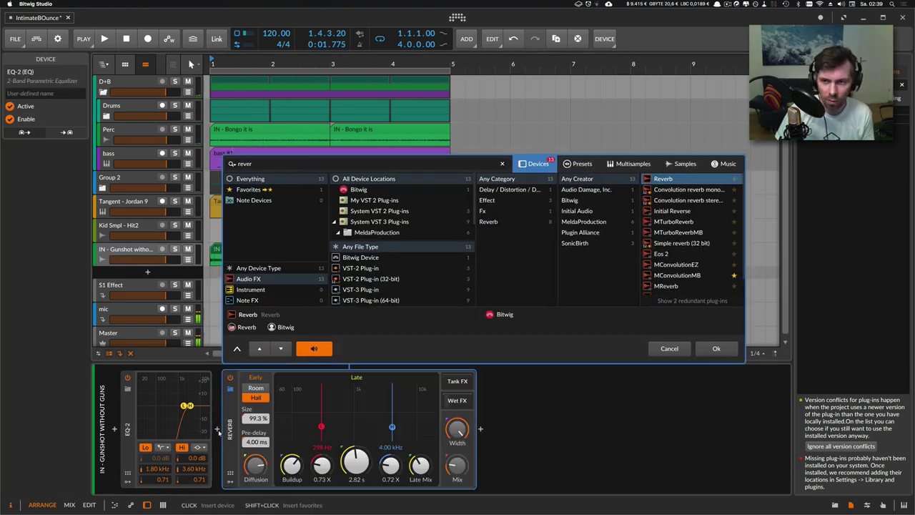
key(Return)
drag(341, 463, 296, 438)
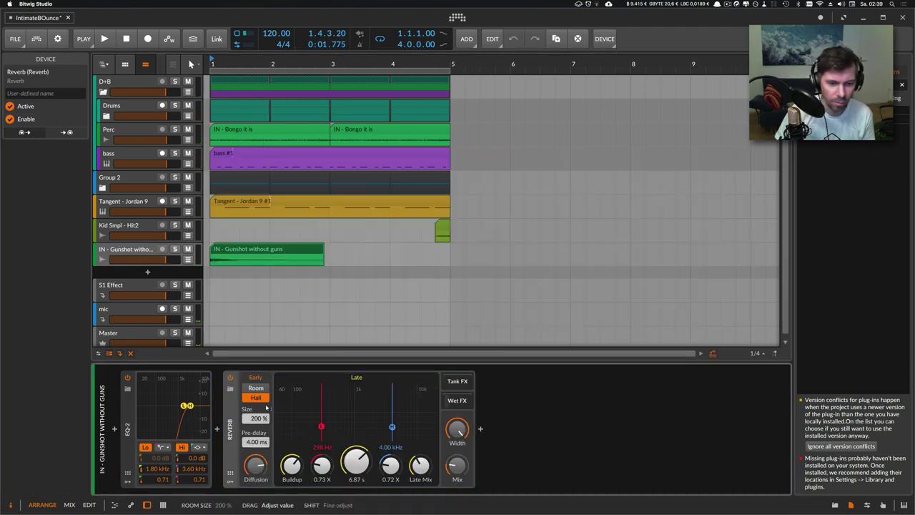
Show the Reverb's Wet FX chain and set its EQ-2 cutoffs to 126 Hz and 5.35 kHz during playback
key(space)
click(458, 400)
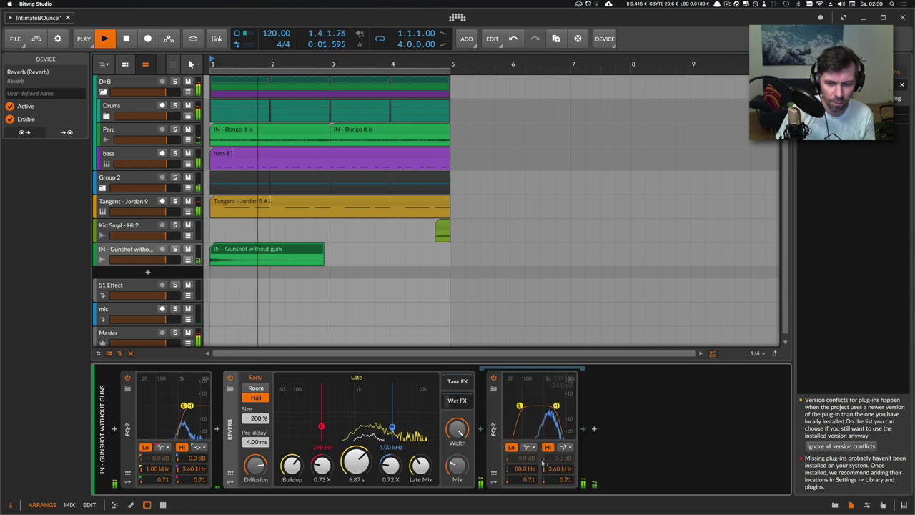
drag(559, 469, 524, 458)
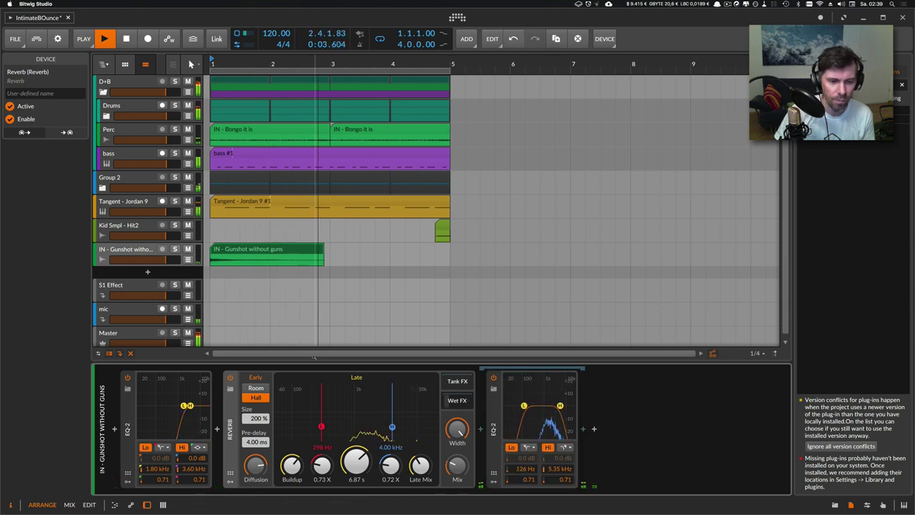
Set the IN - Gunshot without guns clip's gain to -8.3 dB and stop playback
click(261, 258)
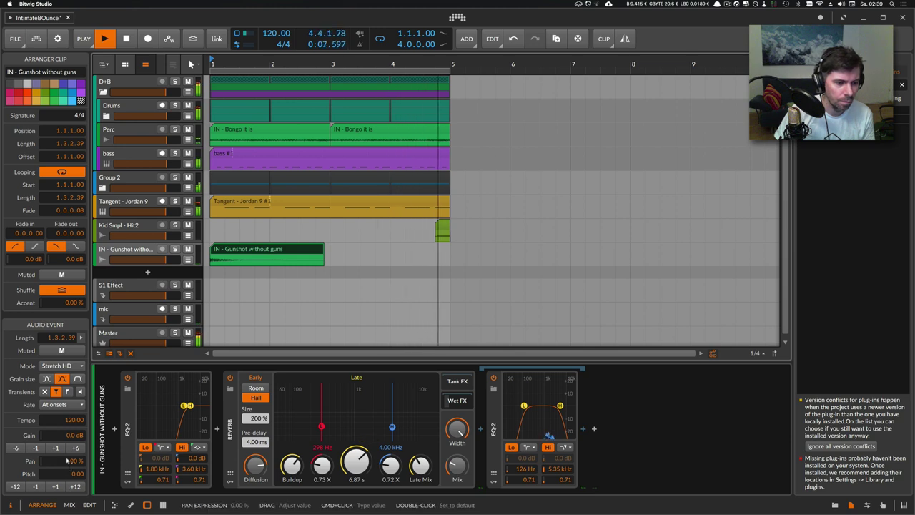
drag(69, 436, 70, 459)
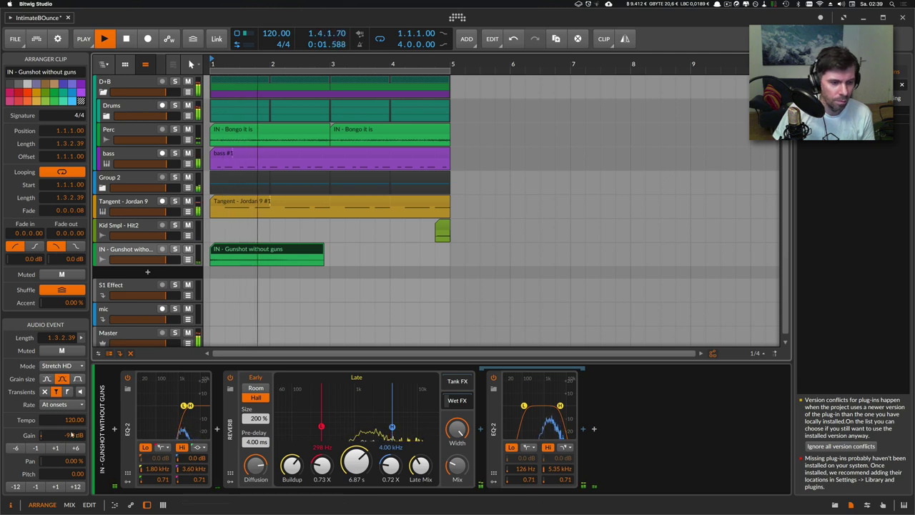
key(space)
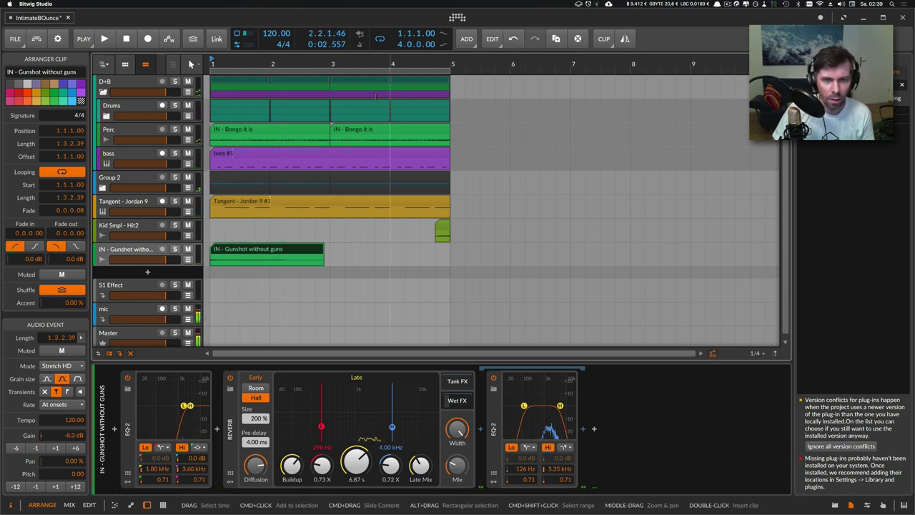
Fold the D+B group and rename the folded Group 2 track as Pad
click(103, 92)
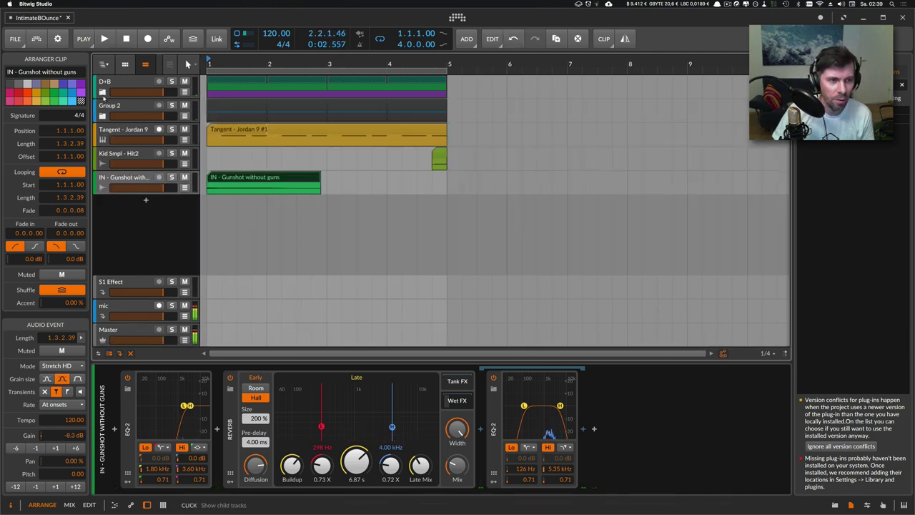
click(109, 106)
click(102, 116)
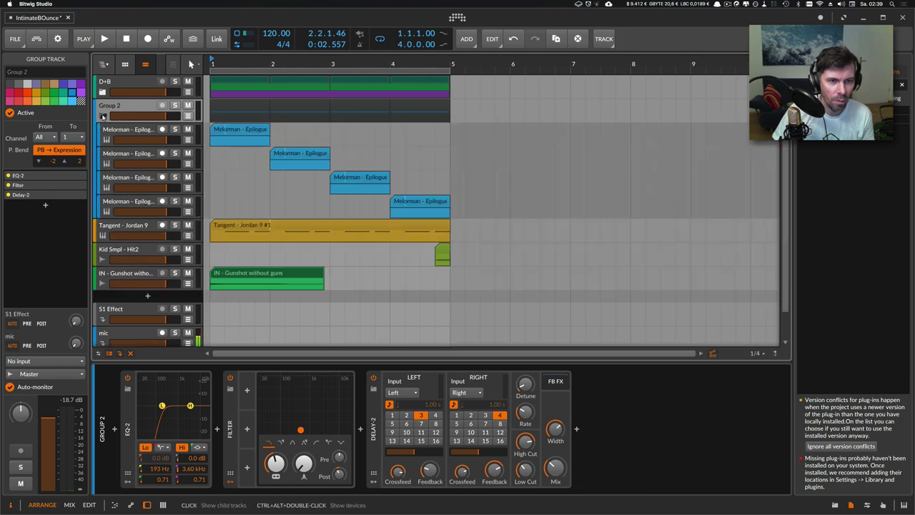
click(103, 116)
double_click(112, 106)
text(Pad)
key(Return)
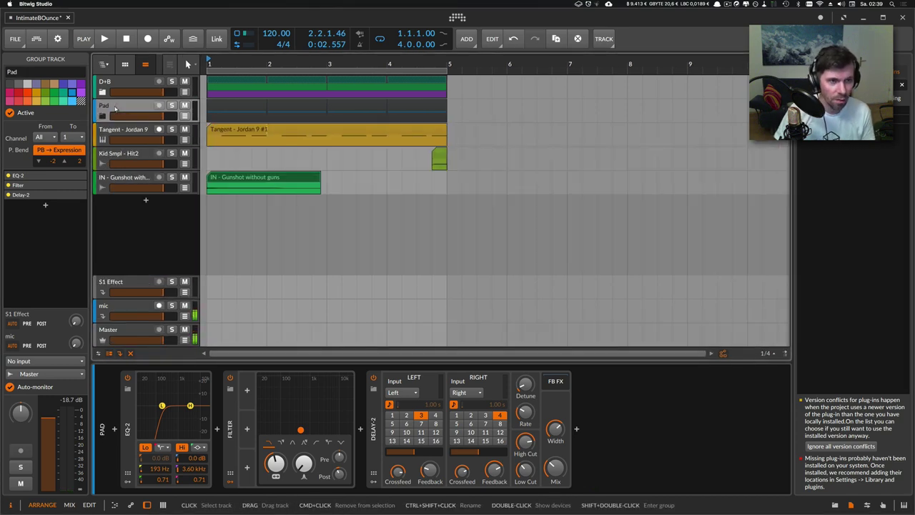
Open the Tangent - Jordan 9 clip's notes, listen to the track in solo and rename the track as Clap
click(128, 127)
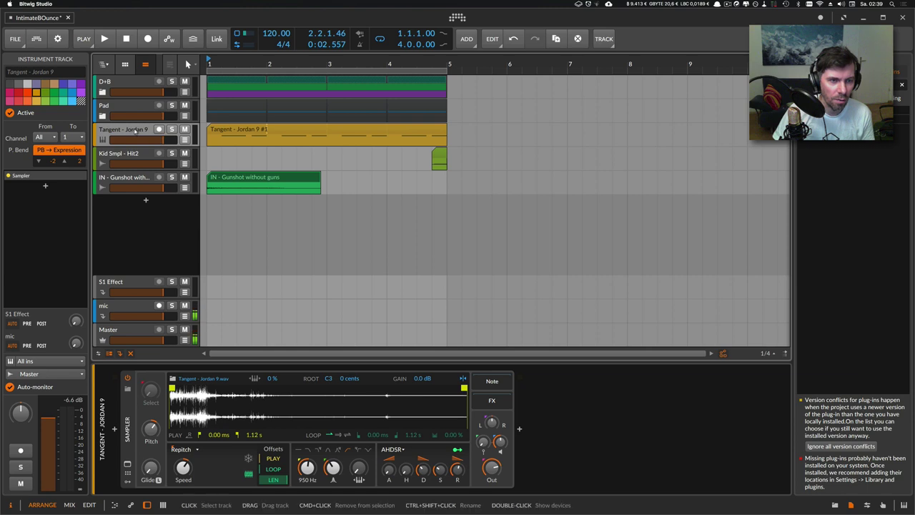
double_click(223, 132)
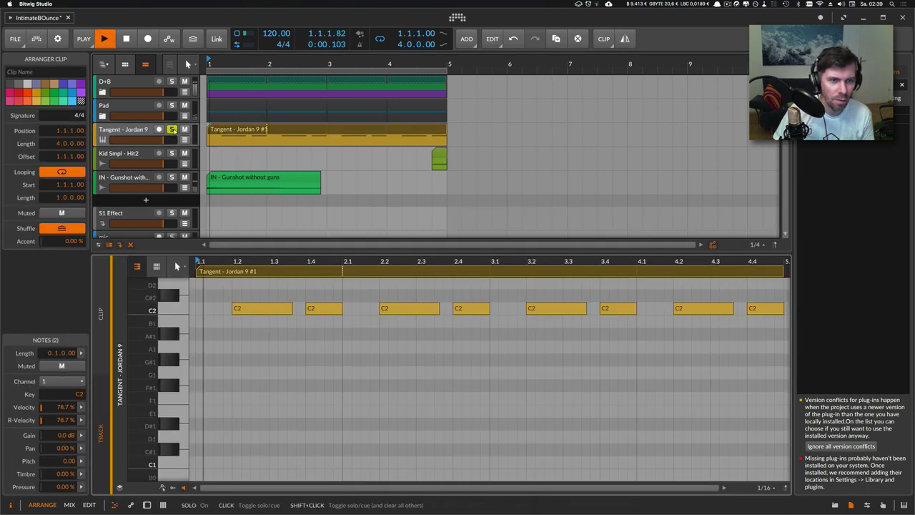
key(space)
click(173, 130)
click(130, 129)
key(super+r)
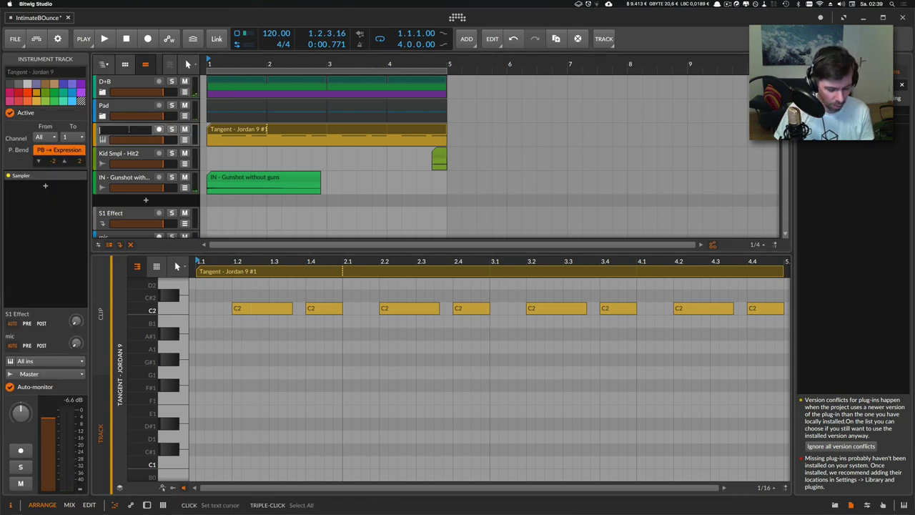
text(Clap)
key(Return)
Move the Clap track into the Drums group inside D+B, check playback and fold D+B again
click(103, 93)
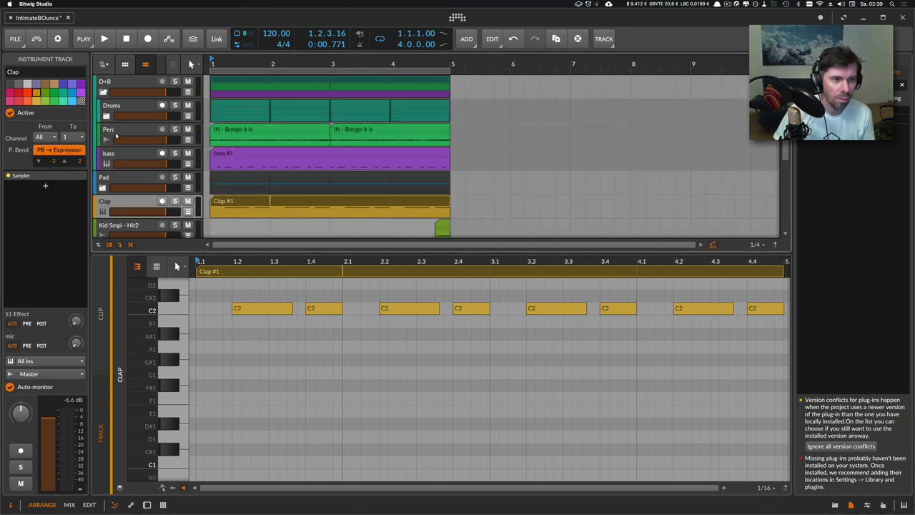
drag(118, 199, 140, 114)
key(space)
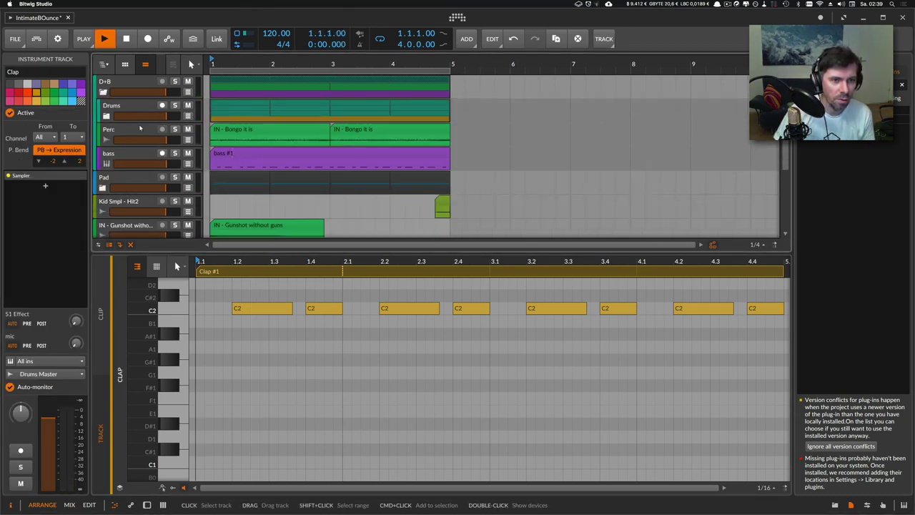
key(space)
click(103, 93)
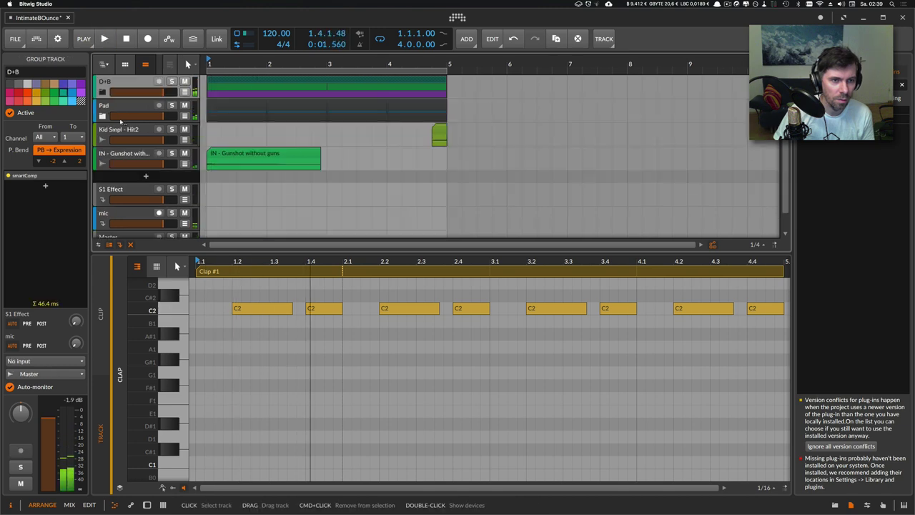
Group the Kid Smpl - Hit2 and gunshot tracks, name the group fx and fold it
scroll(122, 127, down, 1)
click(122, 126)
scroll(140, 136, up, 1)
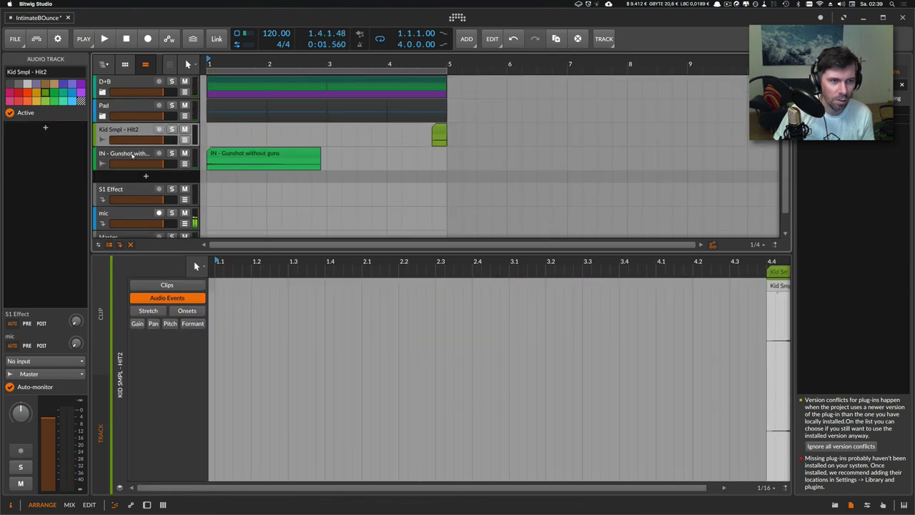
shift+click(131, 155)
key(super+g)
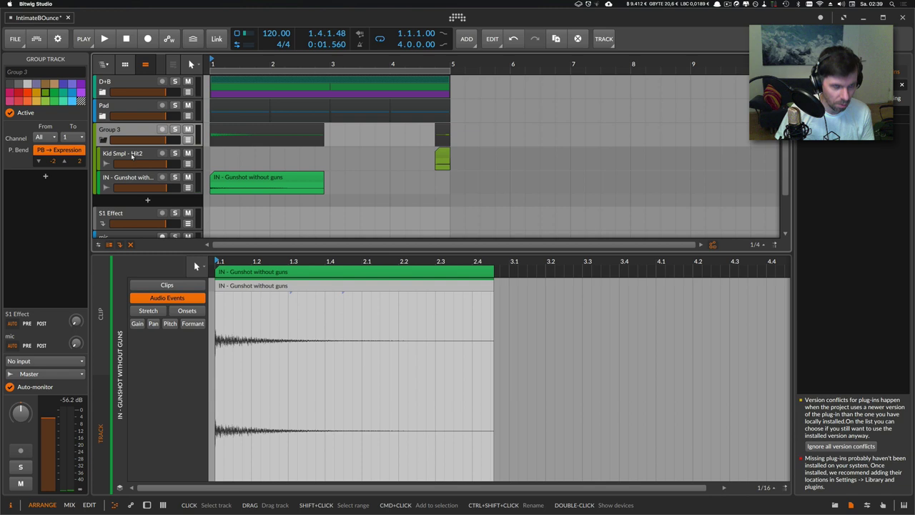
double_click(119, 129)
text(fx)
key(Return)
click(104, 140)
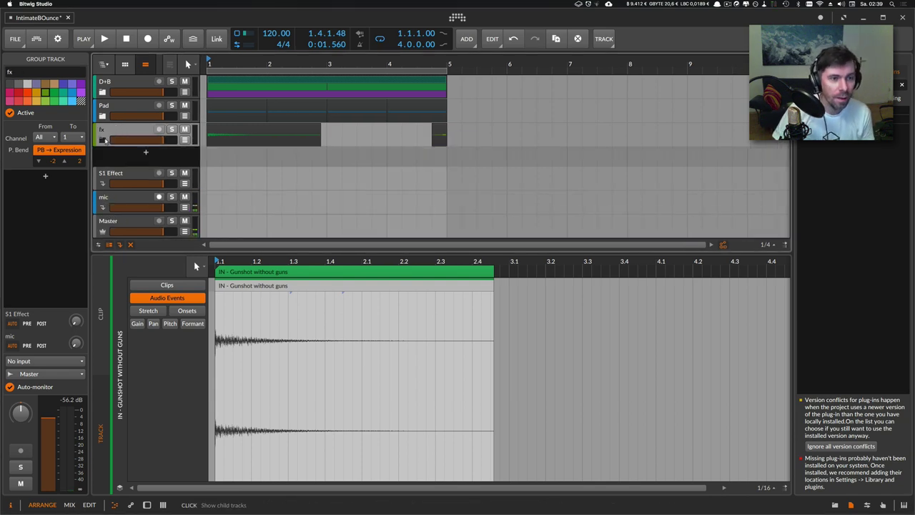
Group the D+B, Pad and fx tracks, name the group ALL and check playback with it folded
shift+click(128, 83)
key(super+g)
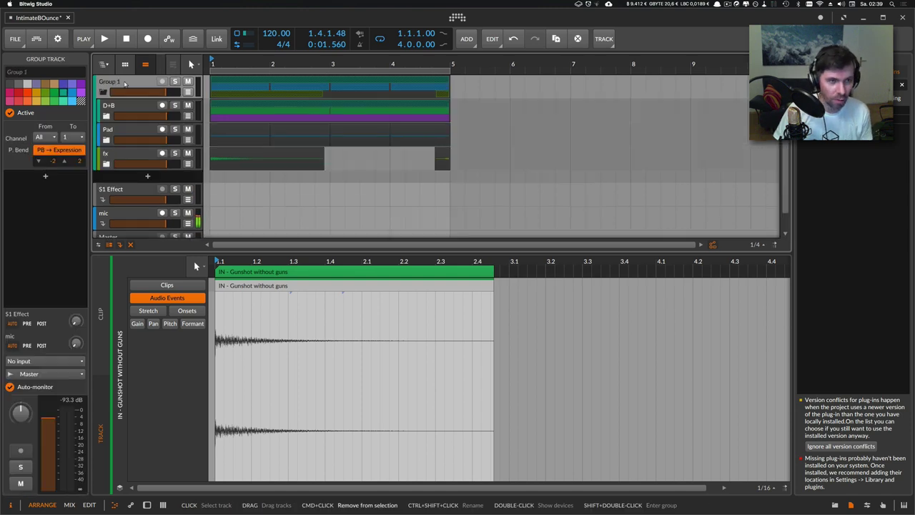
double_click(121, 83)
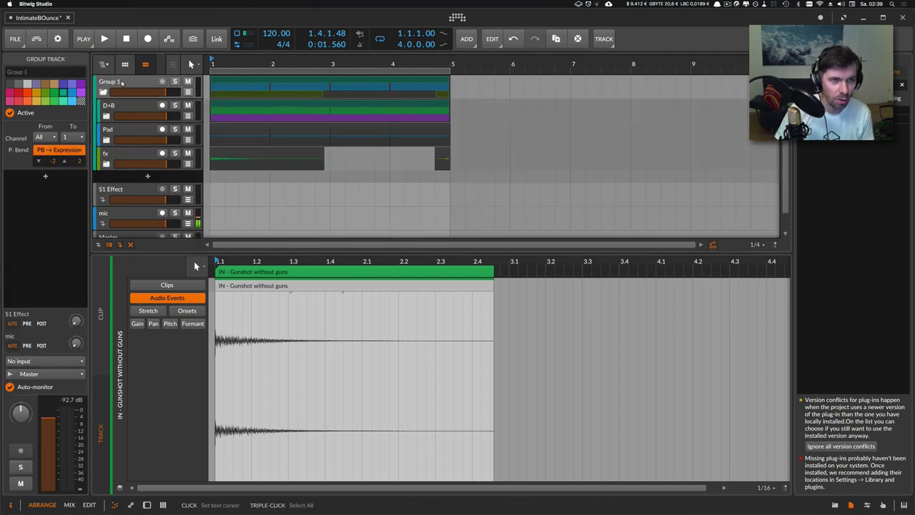
text(ALL)
key(Return)
click(117, 97)
key(space)
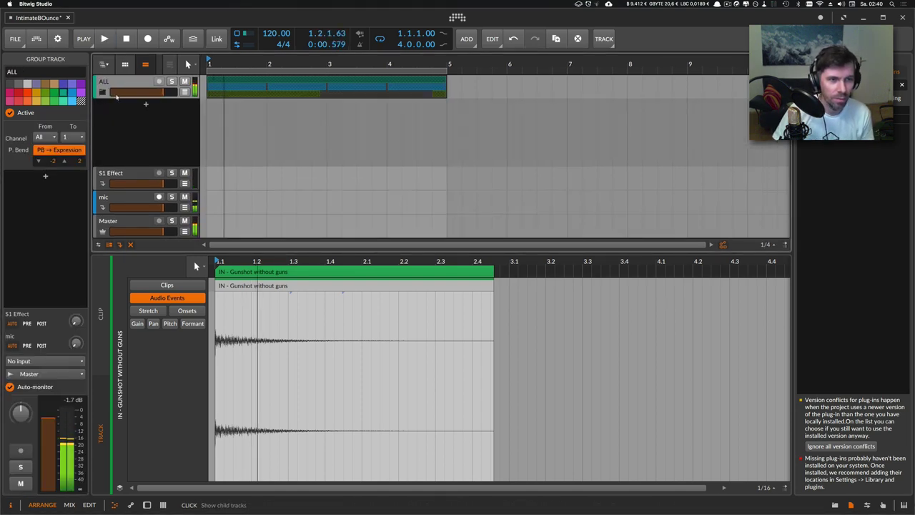
click(116, 97)
key(space)
Duplicate the four-bar ALL group clips to bar 5, extend the loop region to 8 bars and start playback
click(243, 87)
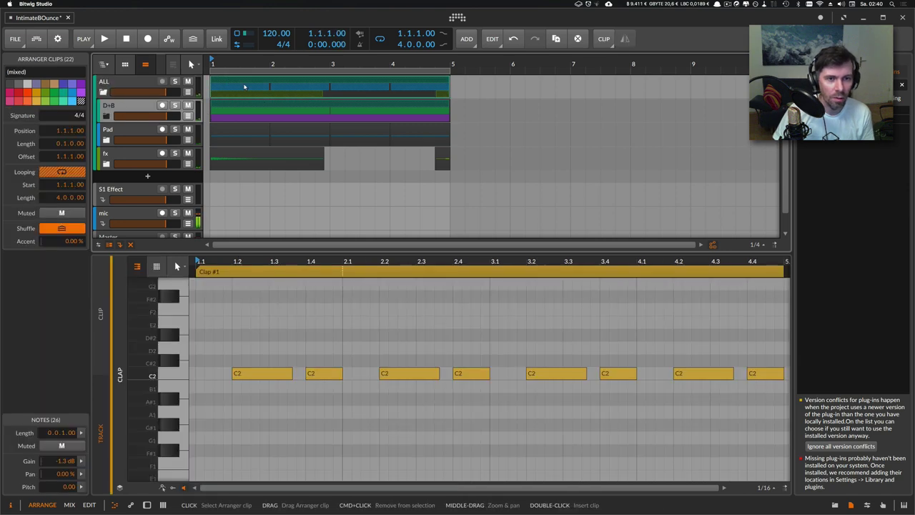
key(super+d)
key(minus)
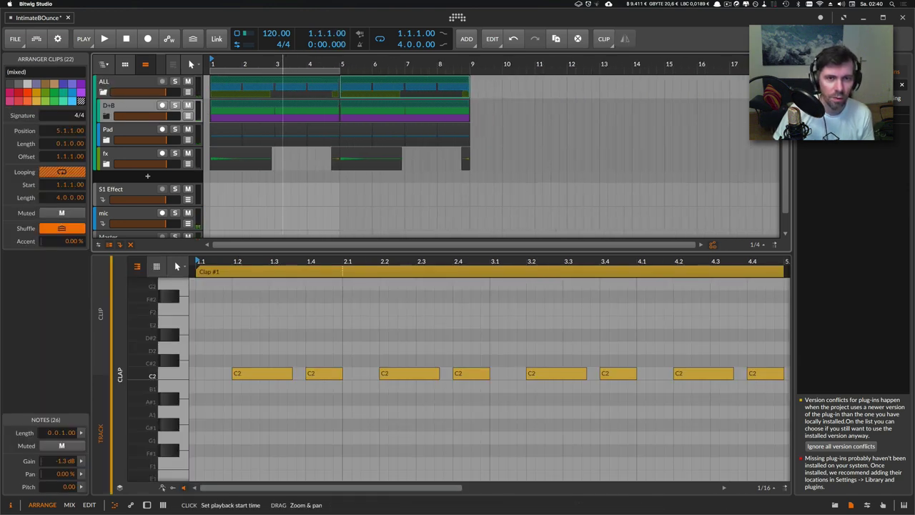
drag(336, 72, 464, 73)
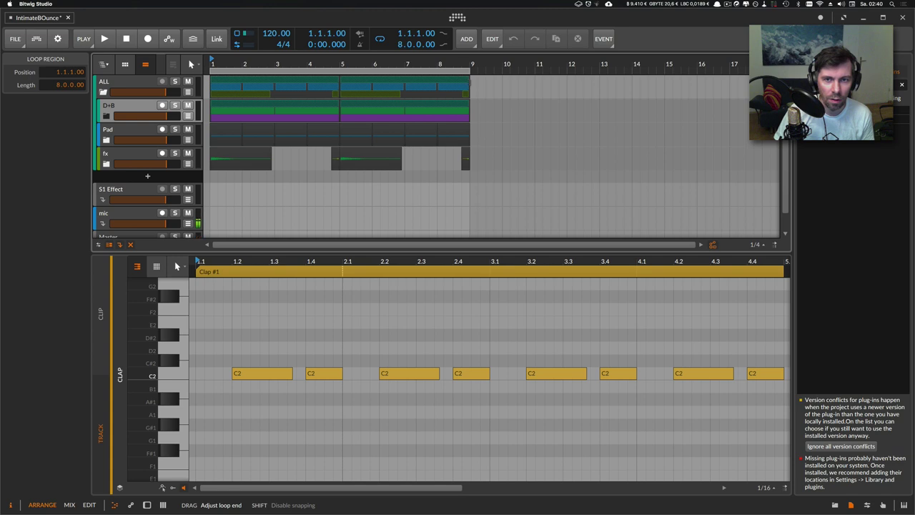
drag(406, 66, 404, 66)
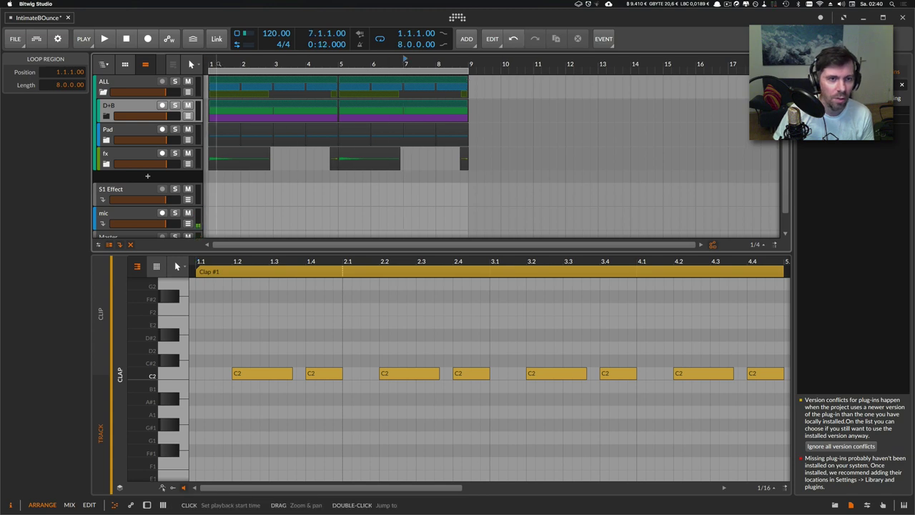
key(space)
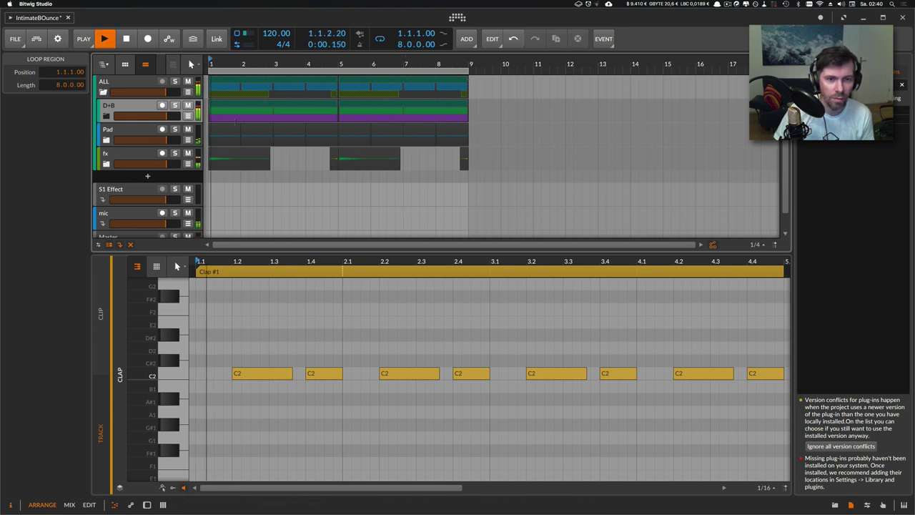
Unfold the fx, Pad and D+B groups, then enlarge the arranger area and decrease the GUI scaling
click(119, 164)
scroll(118, 159, down, 1)
click(107, 135)
click(107, 111)
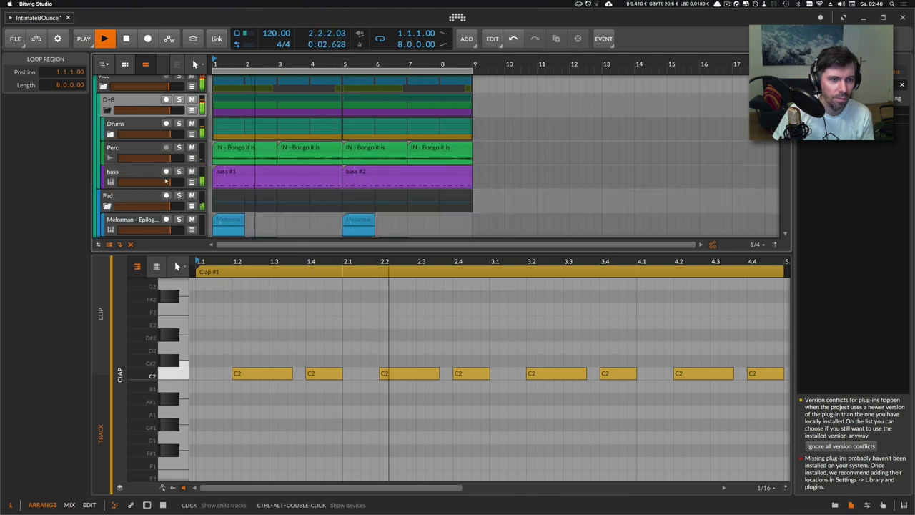
drag(201, 253, 202, 305)
right_click(251, 19)
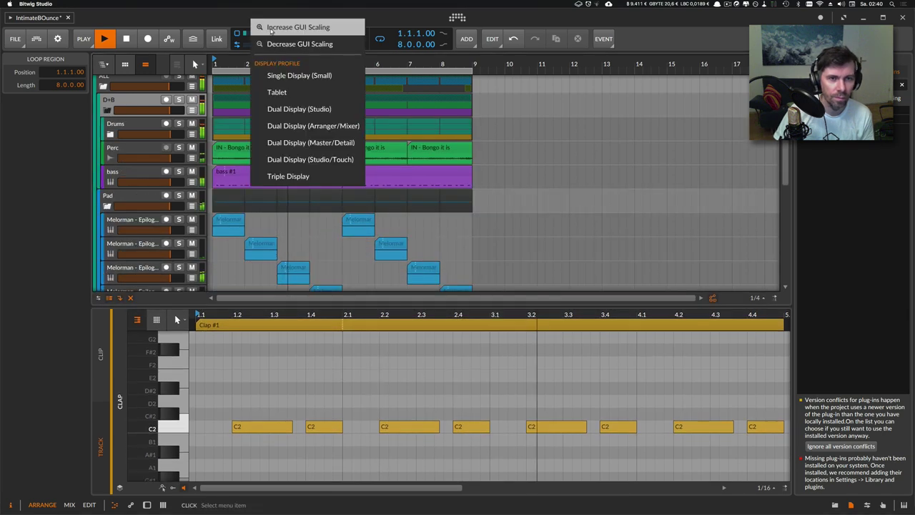
click(300, 44)
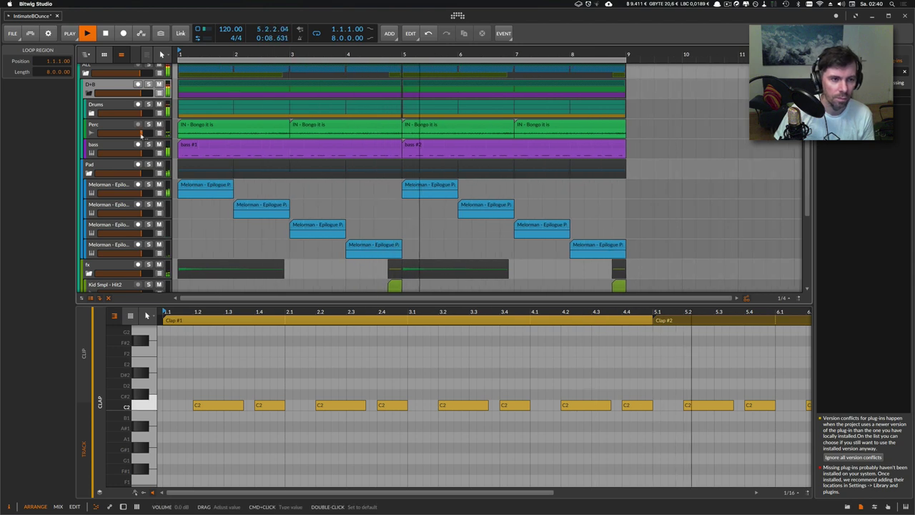
Show the Pad group's automation lane for the Filter Cutoff parameter
scroll(120, 143, down, 3)
click(116, 99)
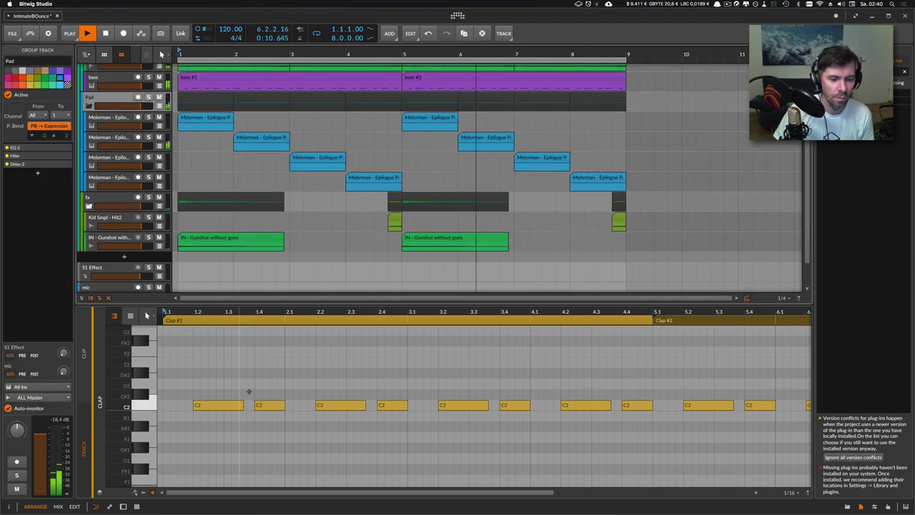
click(159, 108)
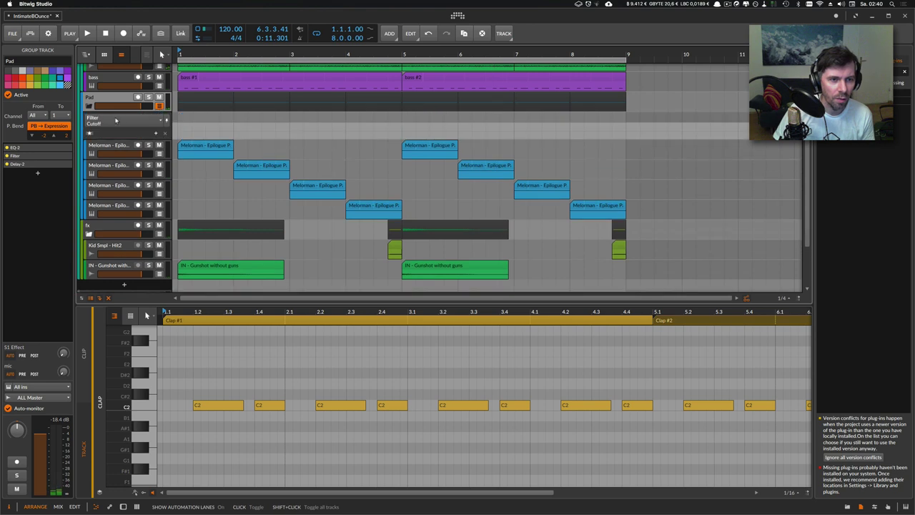
click(117, 122)
click(154, 127)
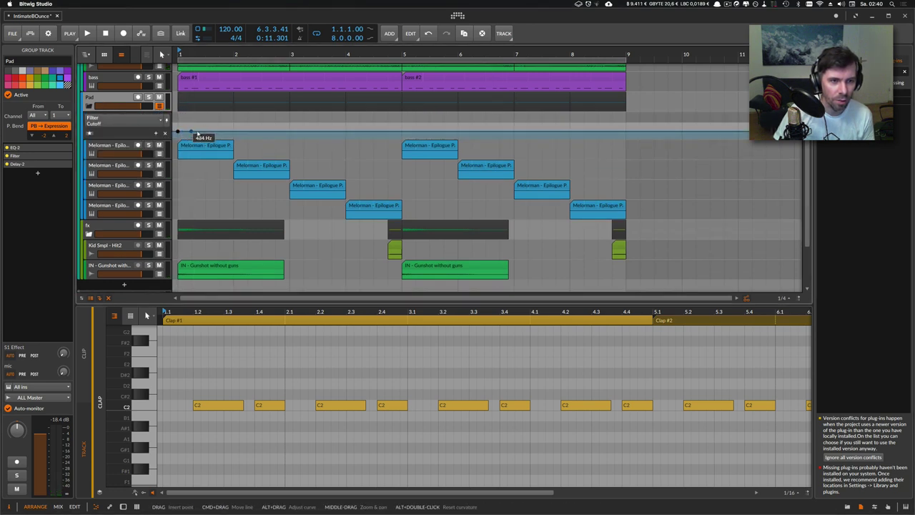
Add Cutoff automation points of about 289 Hz at bar 2, 1.18 kHz at bar 3 and 126 Hz at bar 4
click(233, 132)
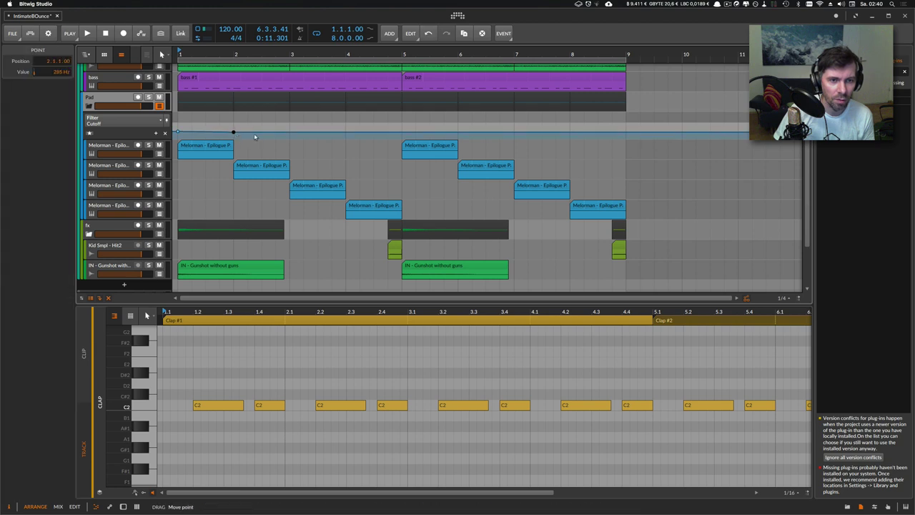
click(287, 129)
click(345, 135)
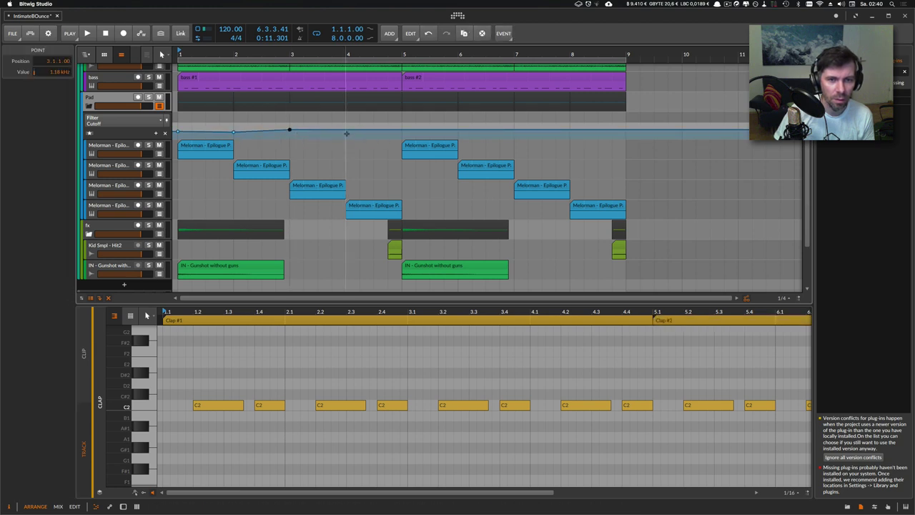
click(346, 135)
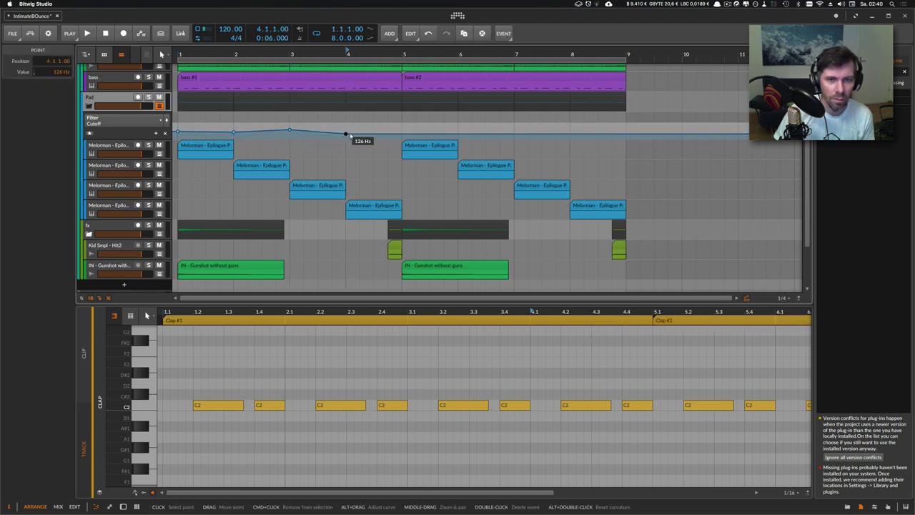
Raise the Pad's Cutoff automation to a peak at bar 5 and drop it there to 70.4 Hz
double_click(400, 118)
click(391, 127)
key(super+z)
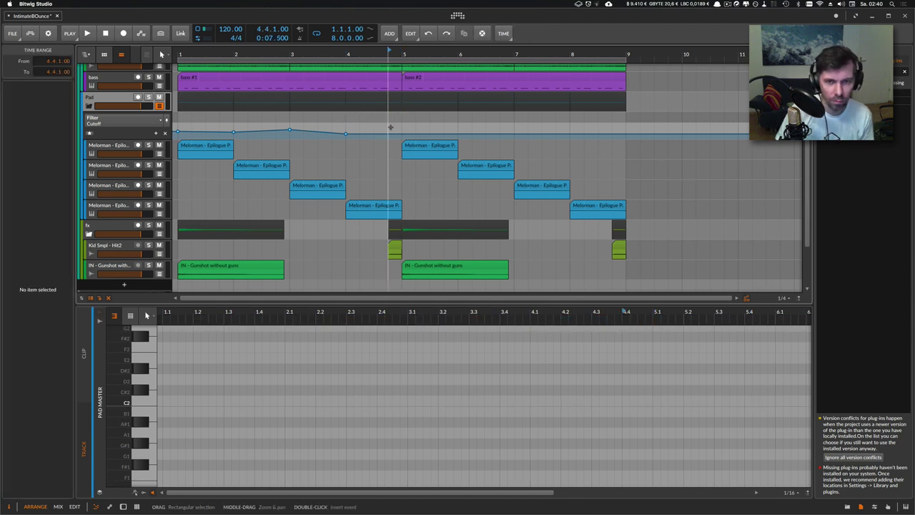
drag(392, 129, 402, 134)
click(396, 135)
Play the arrangement around bar 5 and from the start to hear the Pad's filter automation
key(space)
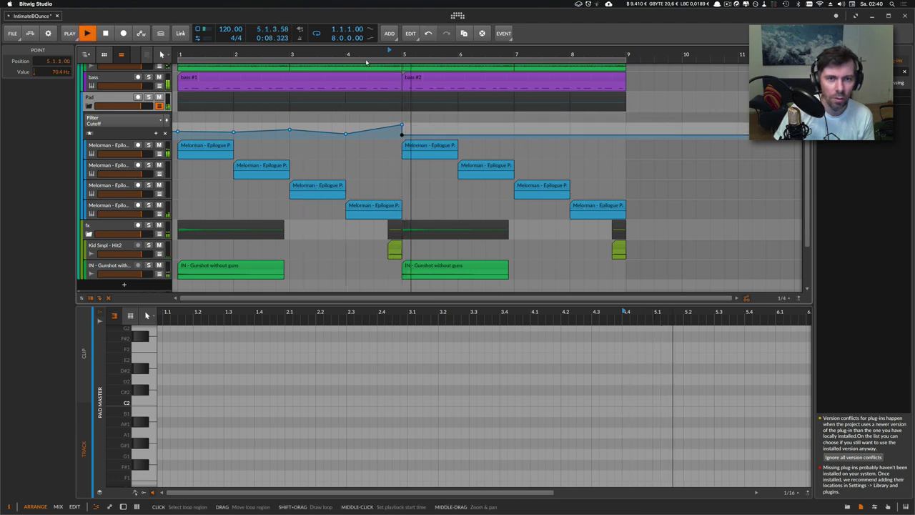
key(space)
key(space)
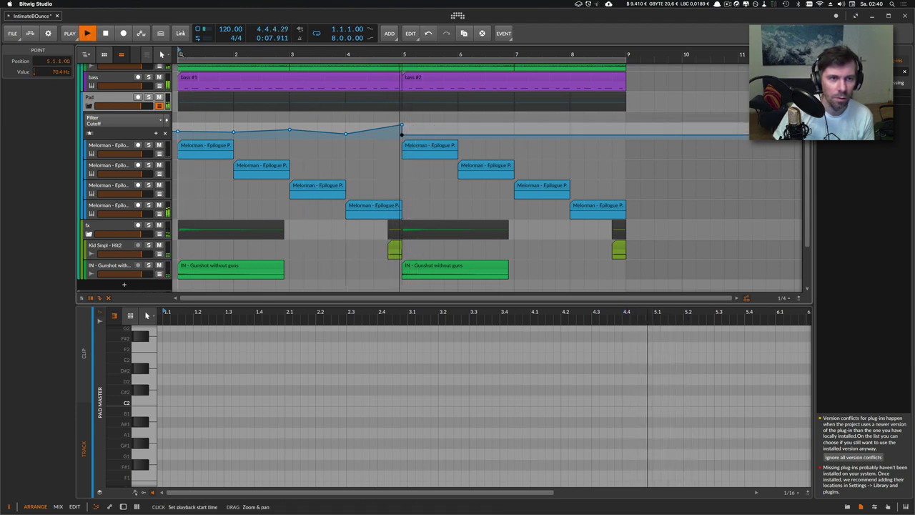
click(181, 57)
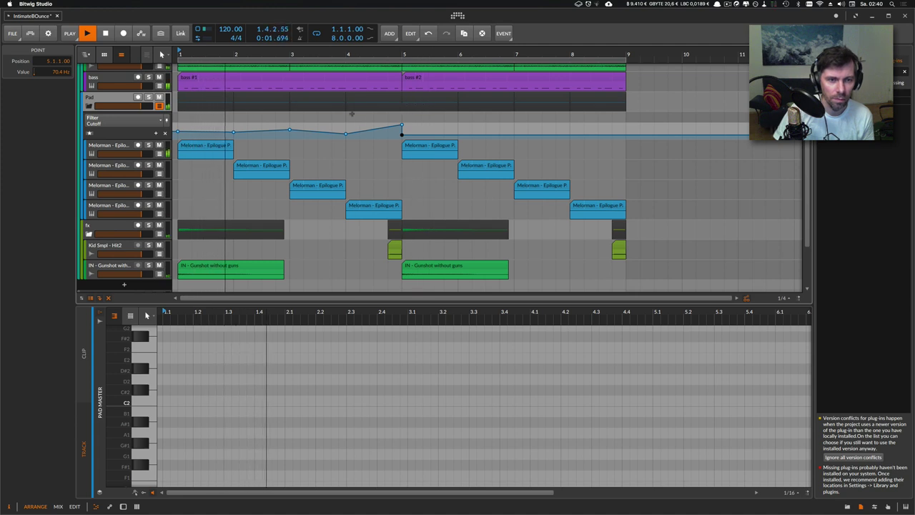
key(space)
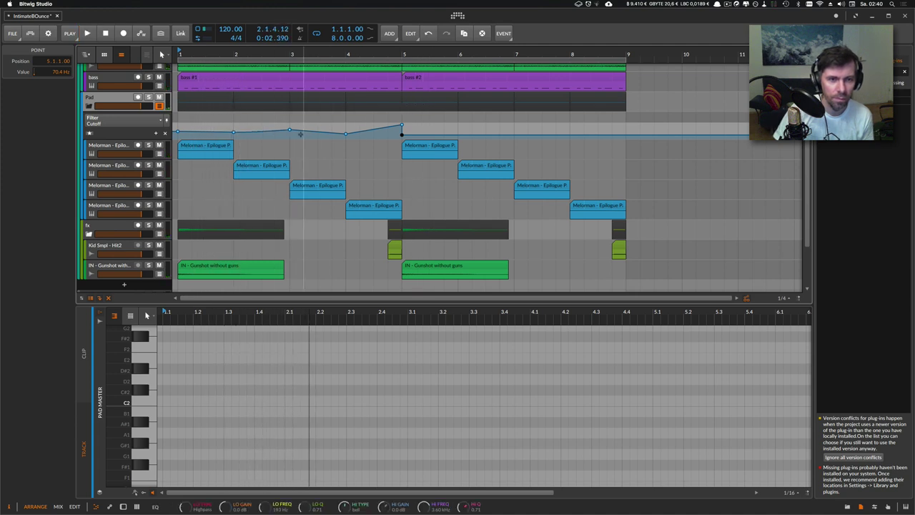
Enlarge the Cutoff lane and reshape its curve with 2.18 kHz at bar 3, 134 Hz at bar 1 and 444 Hz at bar 4
drag(290, 130, 289, 129)
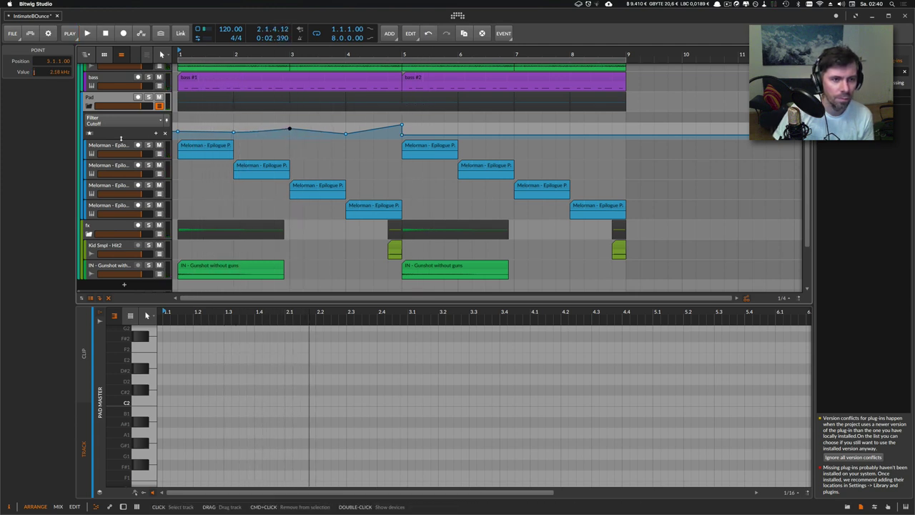
drag(122, 140, 122, 177)
key(space)
drag(178, 153, 178, 162)
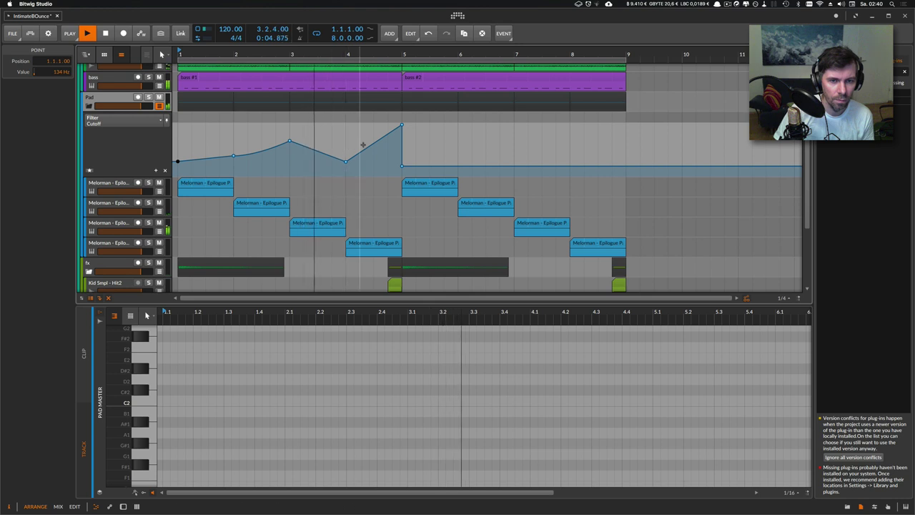
drag(373, 144, 346, 151)
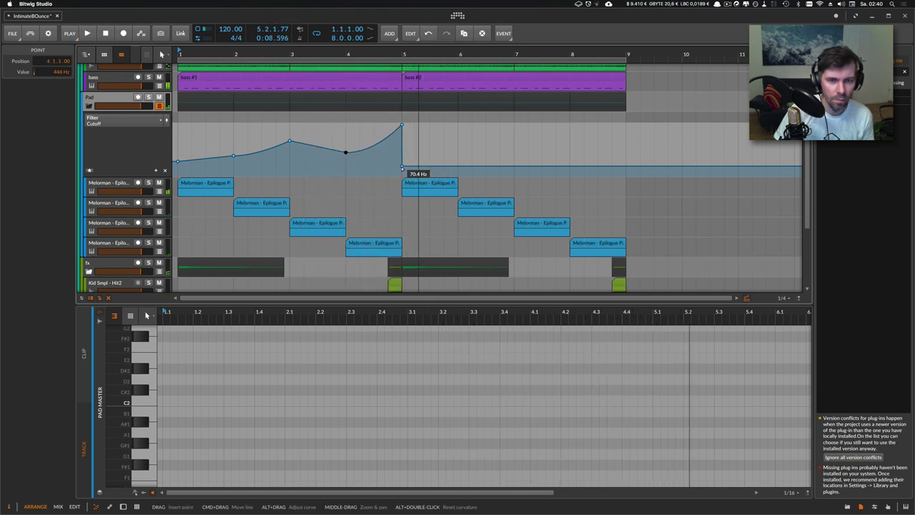
key(space)
Replace the Pad clips in bars 5 to 8 with a duplicate of the first four bars including the Cutoff automation
click(413, 99)
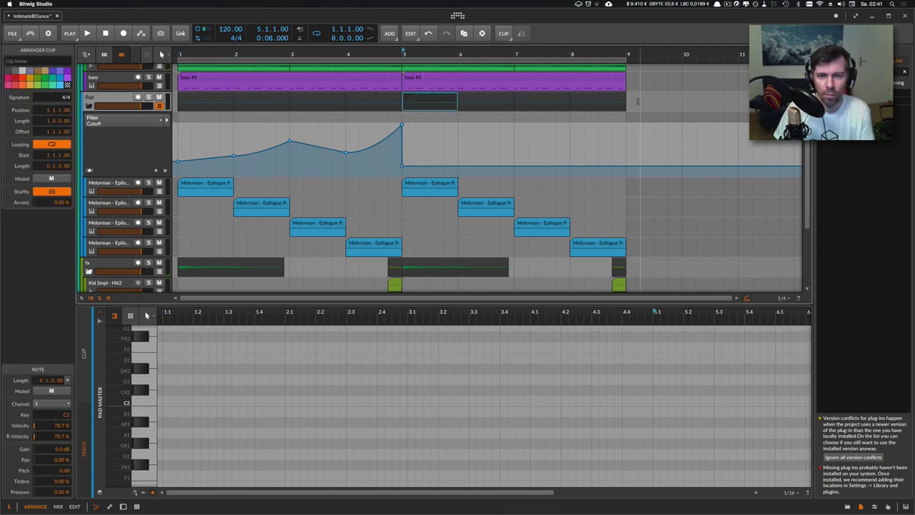
drag(639, 101, 458, 101)
click(445, 100)
drag(631, 96, 209, 92)
key(Delete)
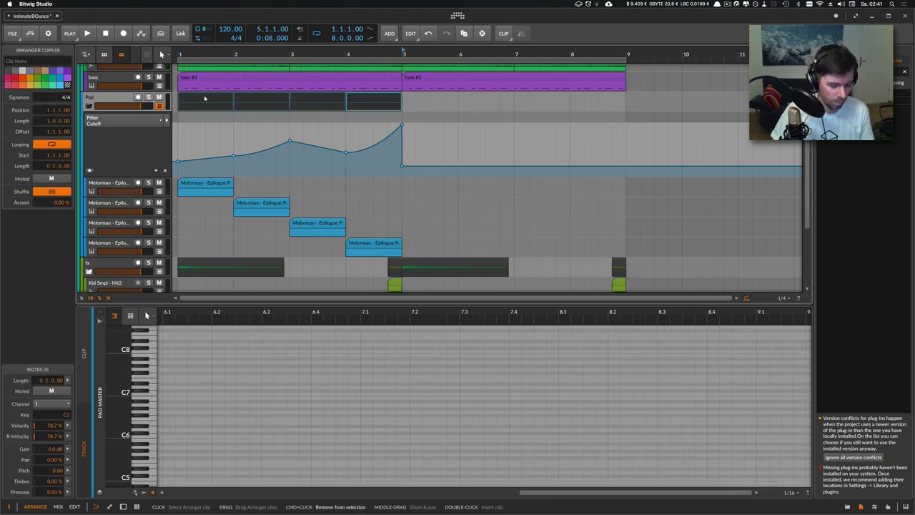
key(ctrl+d)
Play the loop, show the Pad group's devices and adjust the Filter's post gain to about -1.9 dB
key(space)
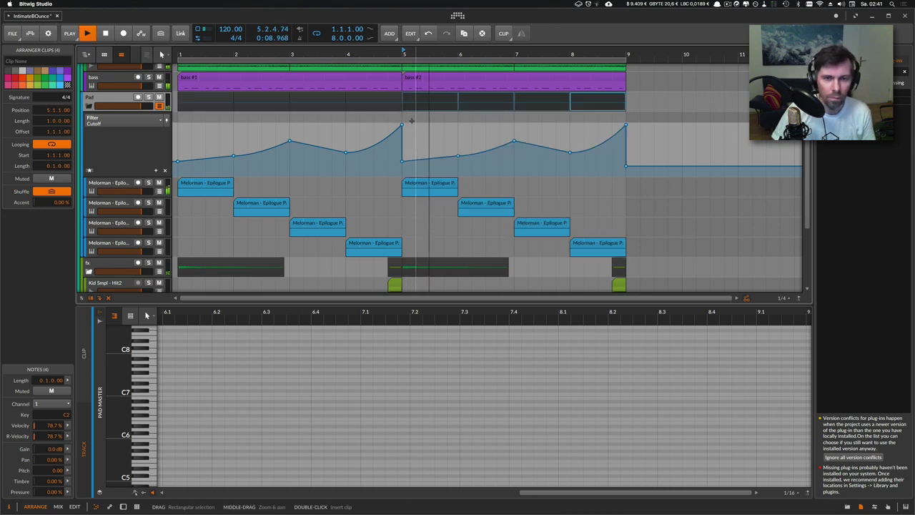
double_click(140, 104)
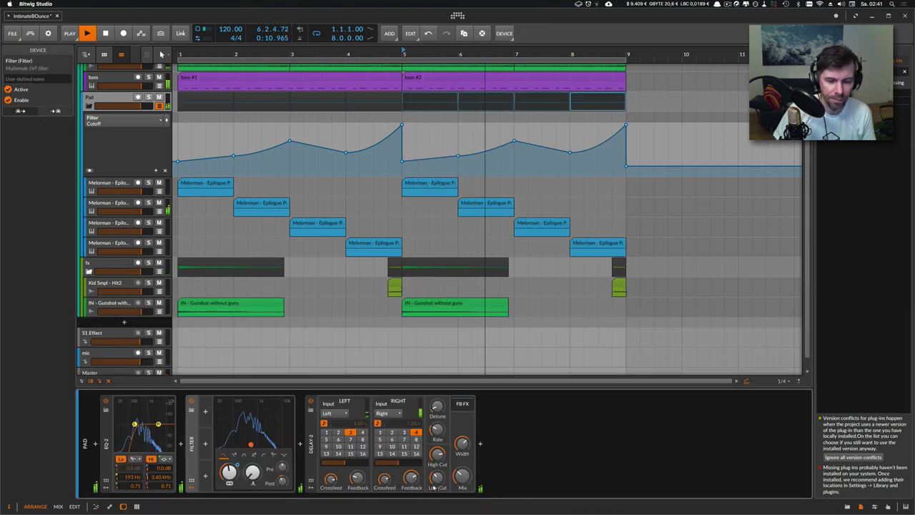
click(281, 478)
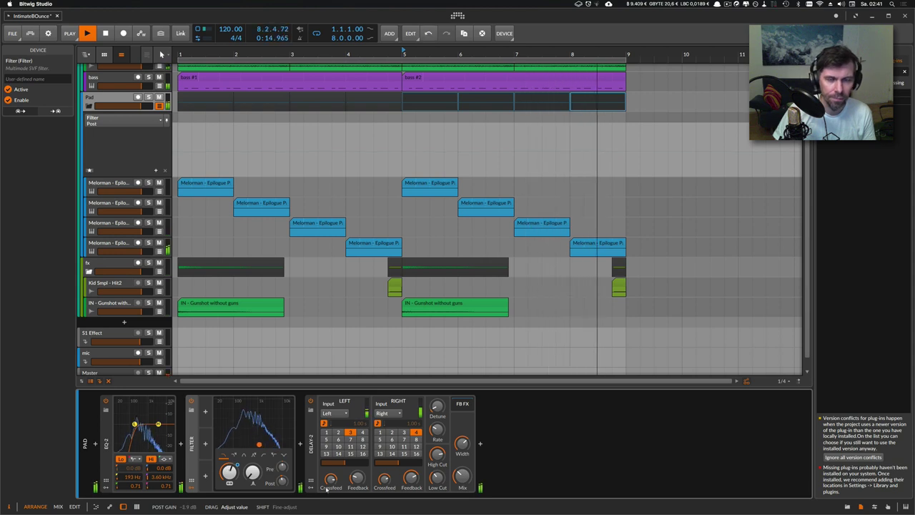
Return the Pad's automation lane to Filter Cutoff and raise the points at bars 1 and 5, the latter to 416 Hz
scroll(89, 106, up, 3)
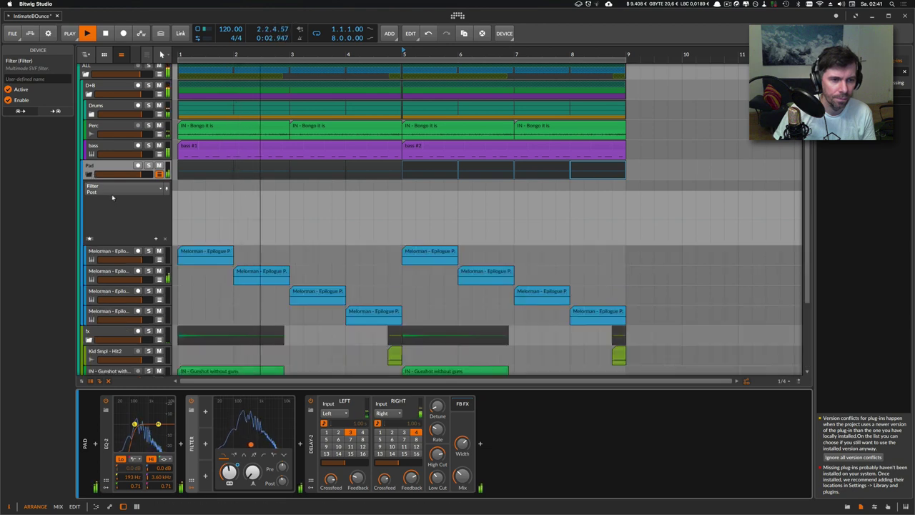
click(100, 187)
click(107, 205)
drag(178, 230, 179, 223)
drag(402, 232, 402, 222)
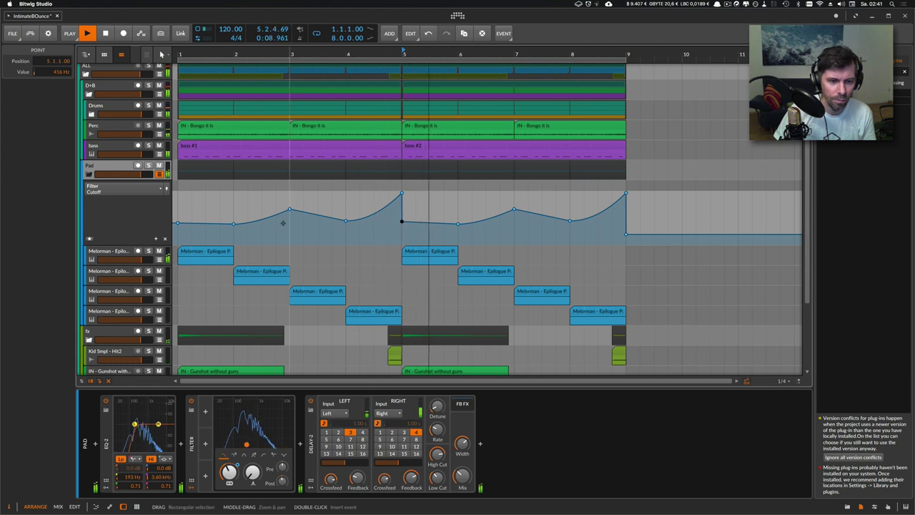
Fold the Pad group and hide its automation lane
click(89, 175)
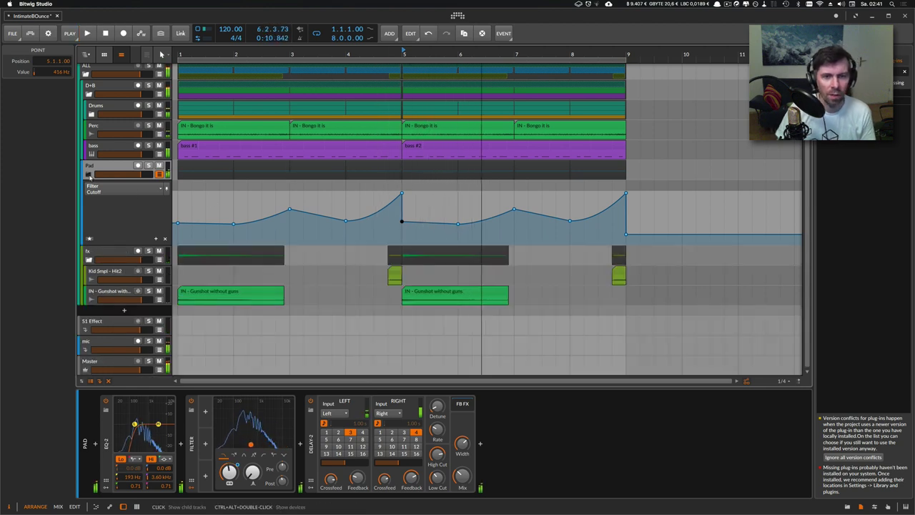
click(89, 174)
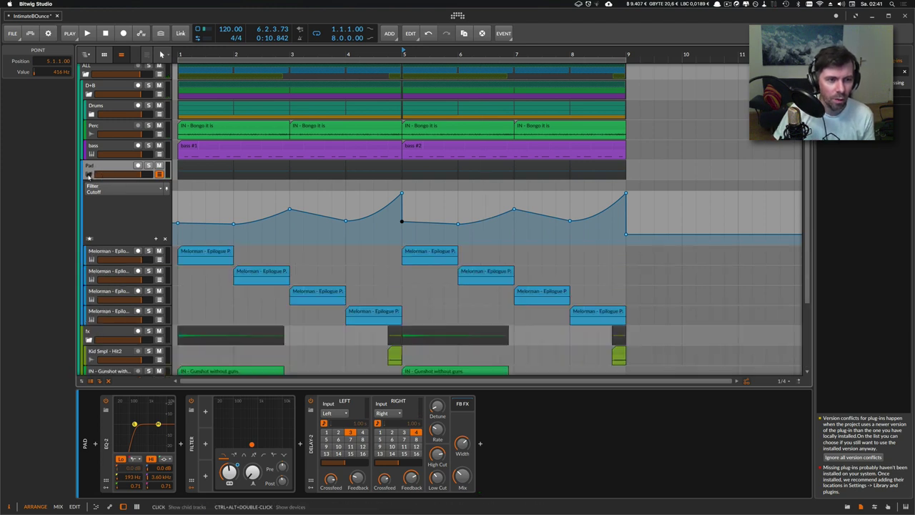
click(88, 175)
click(159, 174)
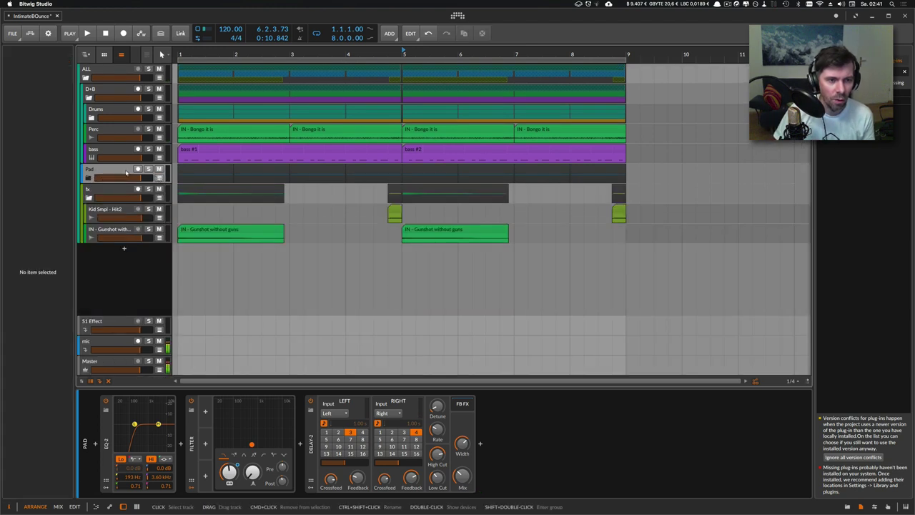
Play the loop from bar 5 and look through the tracks inside the Pad and fx groups
click(125, 172)
click(89, 198)
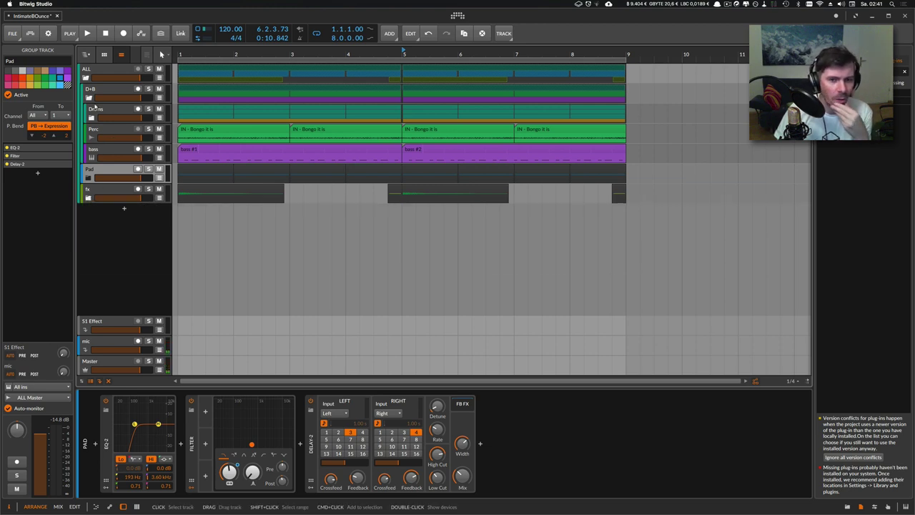
click(94, 153)
click(89, 178)
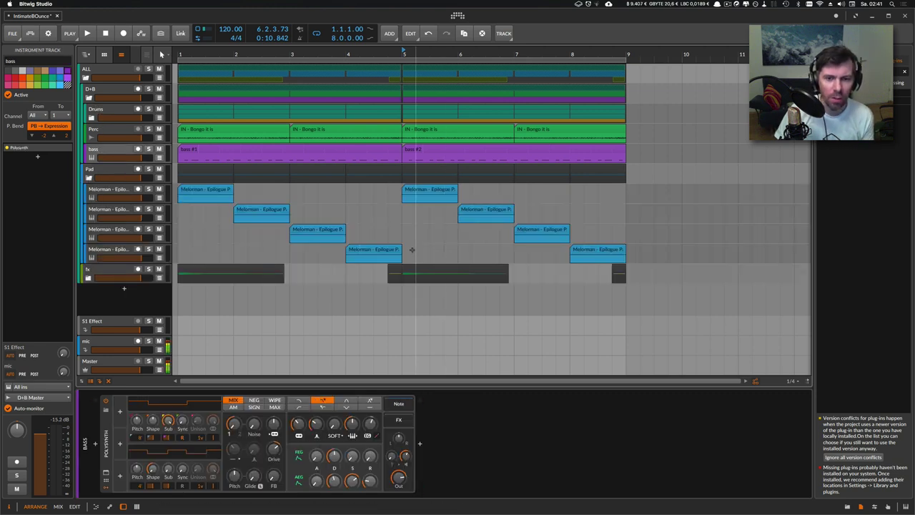
key(space)
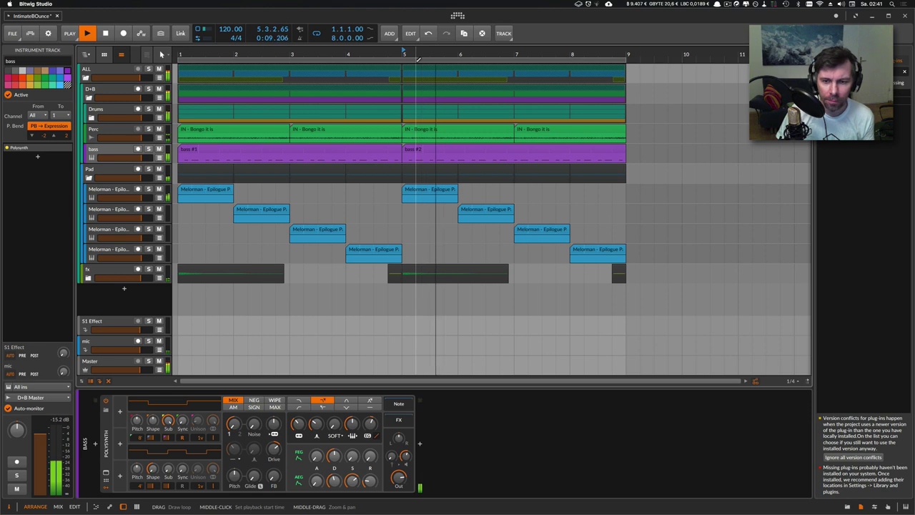
click(95, 270)
click(89, 278)
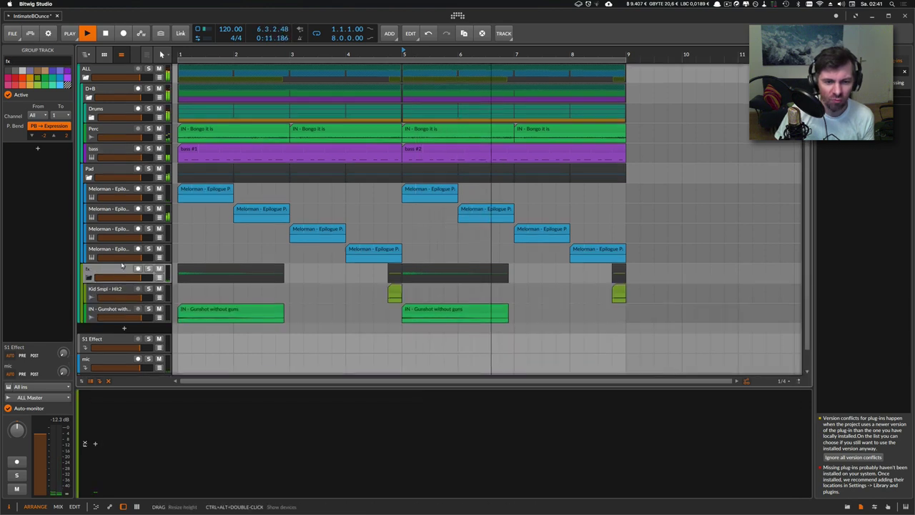
Add a Polysynth instrument track below the groups, armed for recording, and collapse the Pad and ALL groups
scroll(122, 265, down, 1)
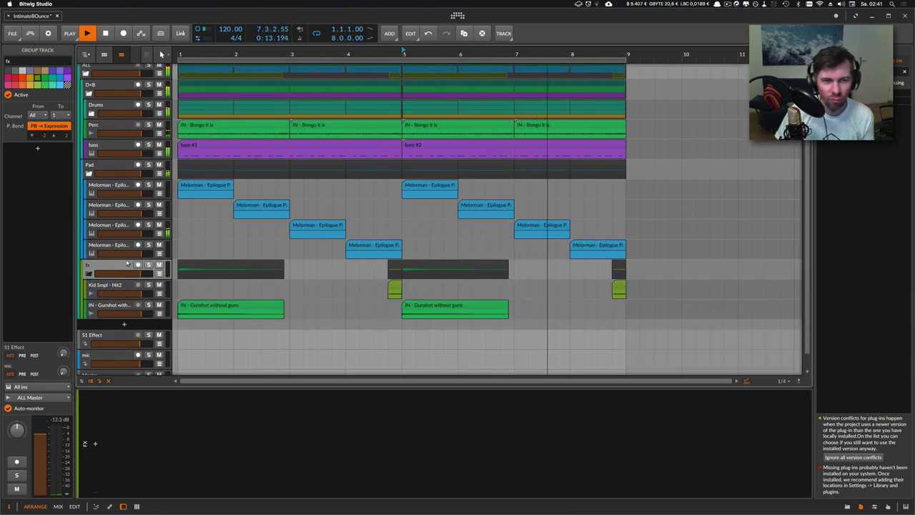
scroll(127, 264, down, 1)
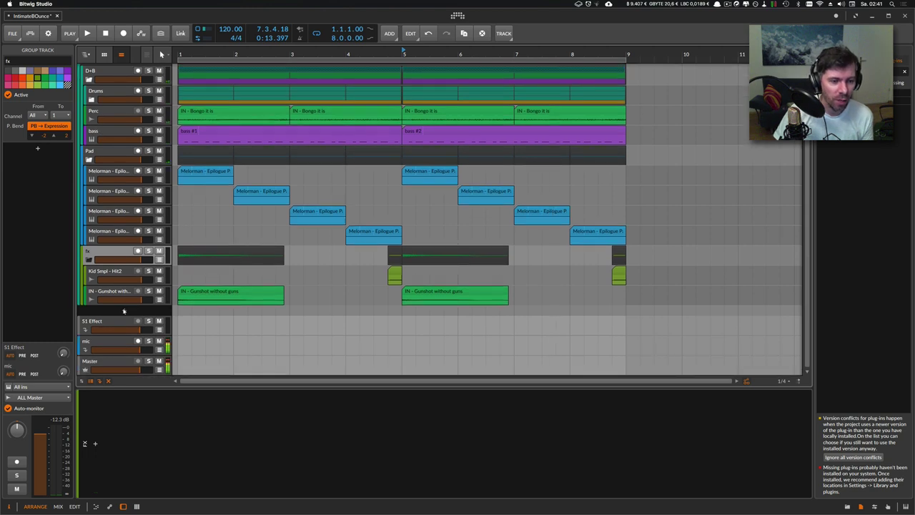
double_click(123, 310)
text(poly)
key(Down)
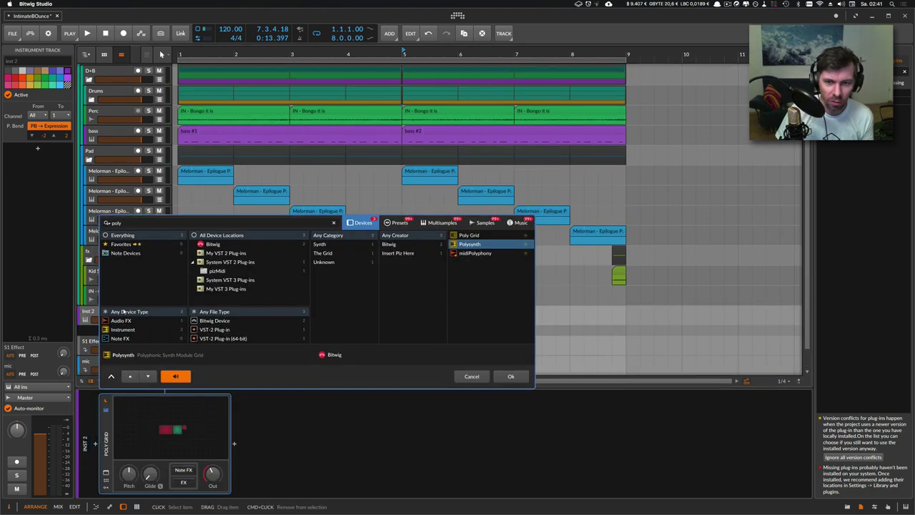
key(Return)
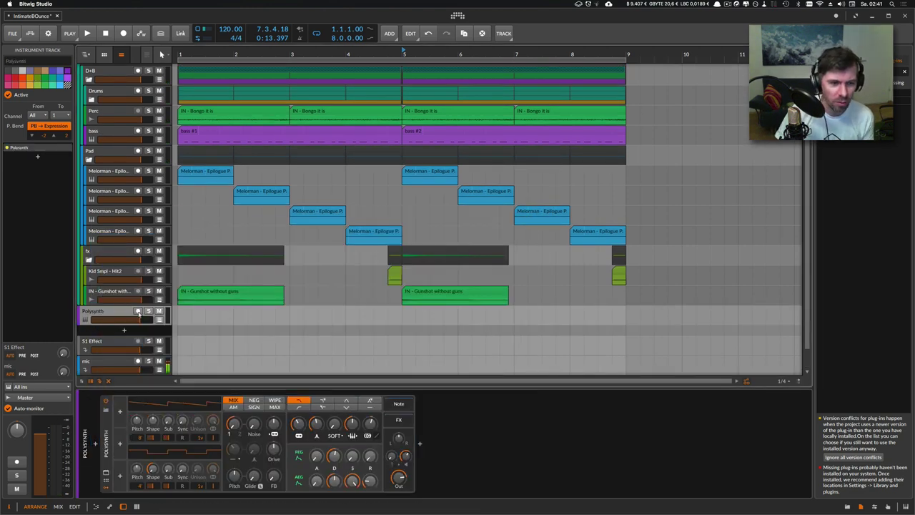
click(90, 150)
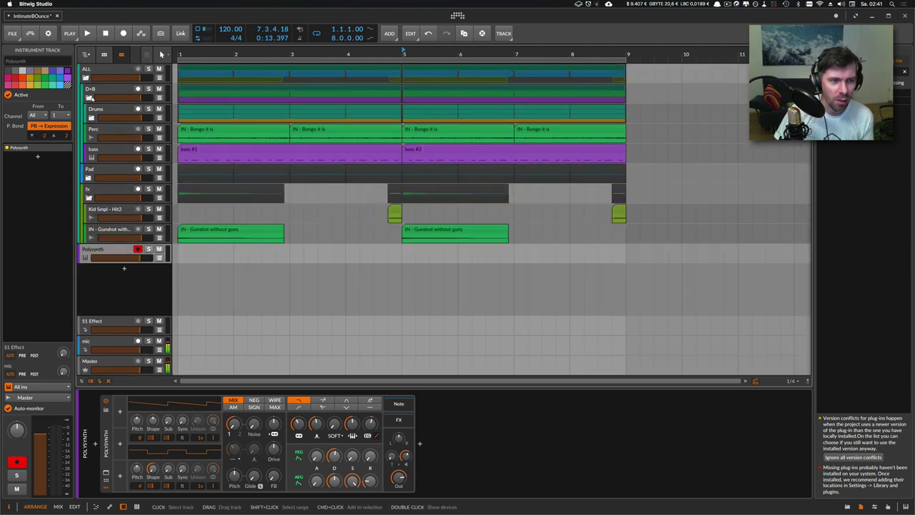
click(85, 77)
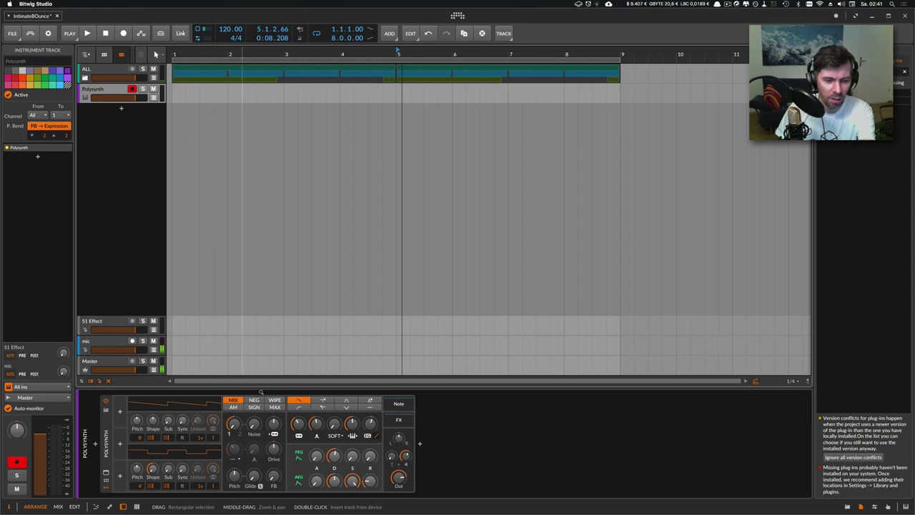
Shape the Polysynth sound with 15 unison voices on oscillator 1, adjusted filter envelope decay and a Low-pass (4-pole) filter
drag(296, 424, 297, 414)
drag(405, 455, 405, 452)
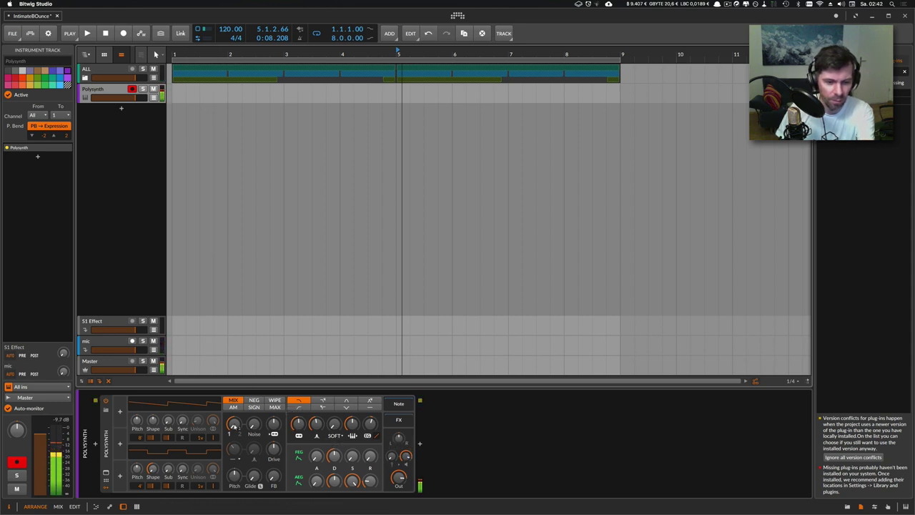
drag(200, 437, 197, 419)
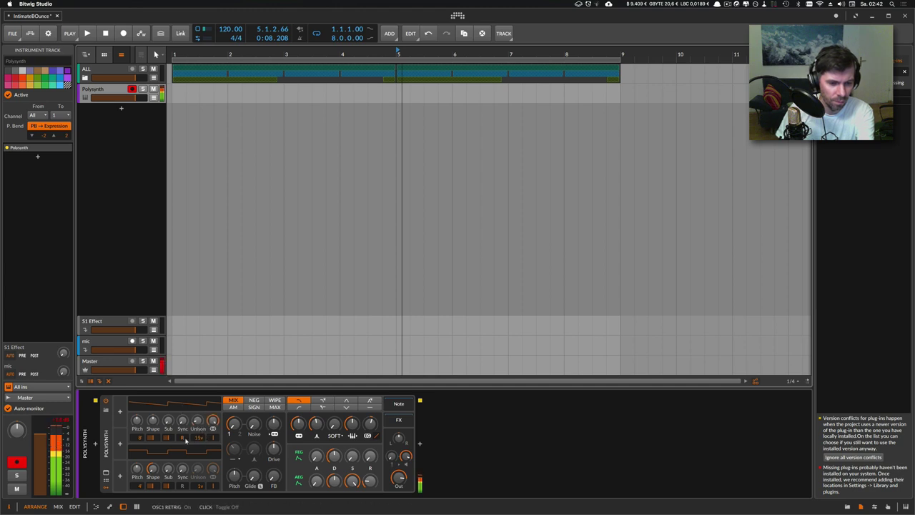
drag(273, 424, 273, 421)
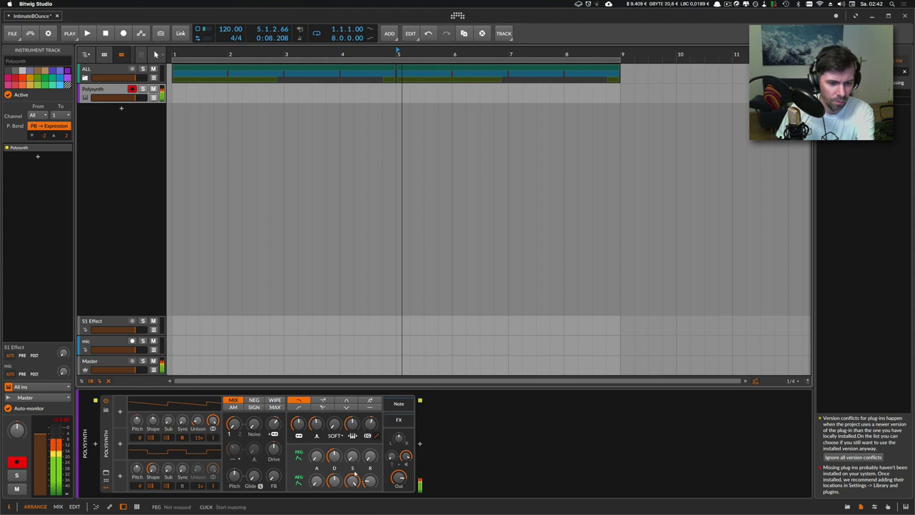
drag(334, 456, 333, 457)
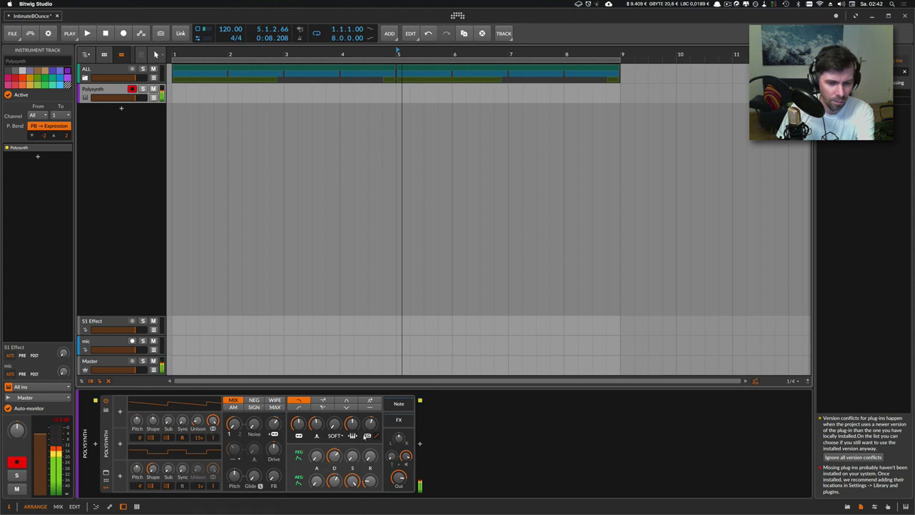
click(323, 403)
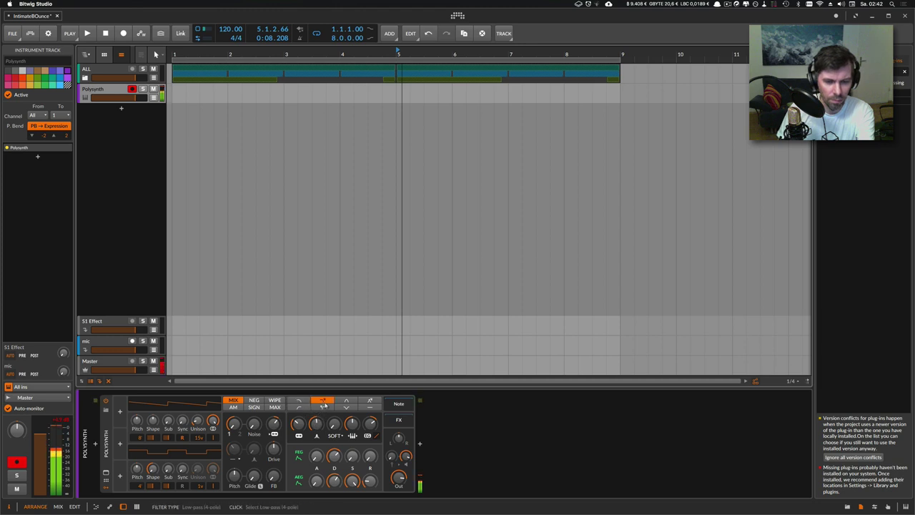
Insert a Reverb after the Polysynth and set its reverb time to 10.2 s
click(421, 444)
text(r)
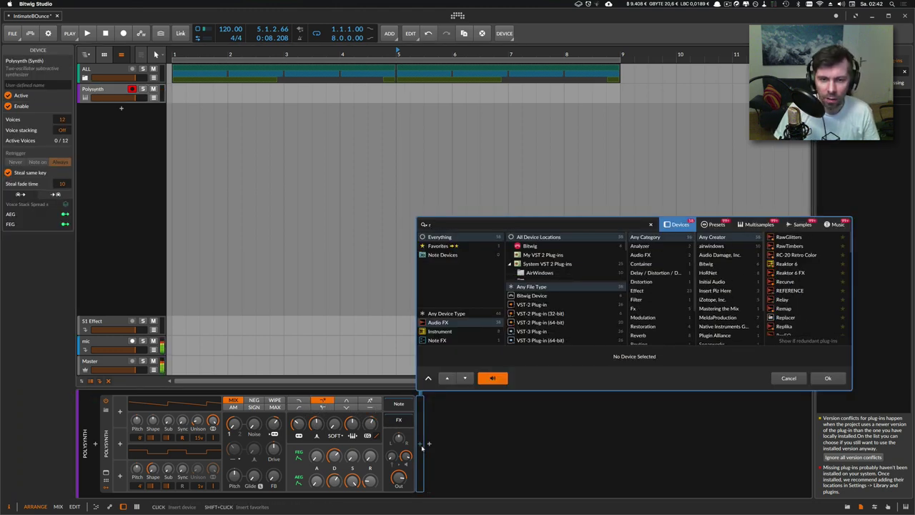
text(everb)
key(Down)
key(Return)
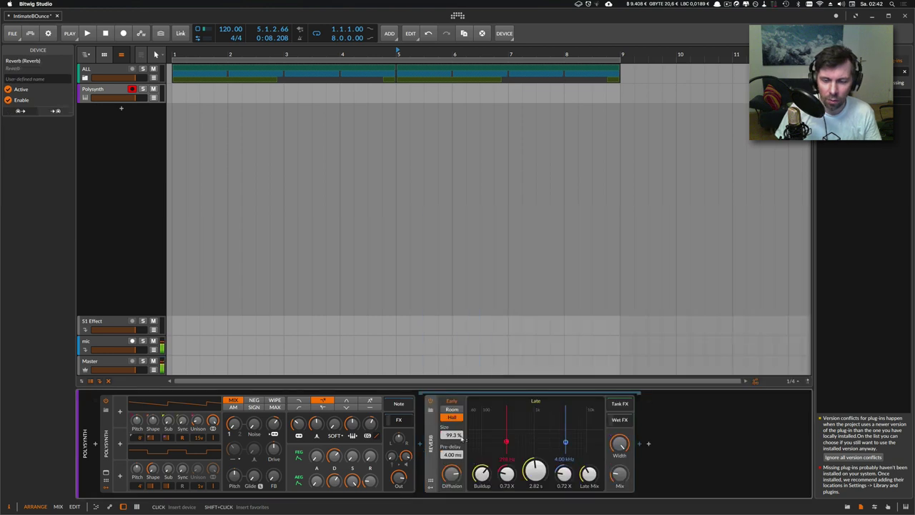
drag(535, 470, 535, 468)
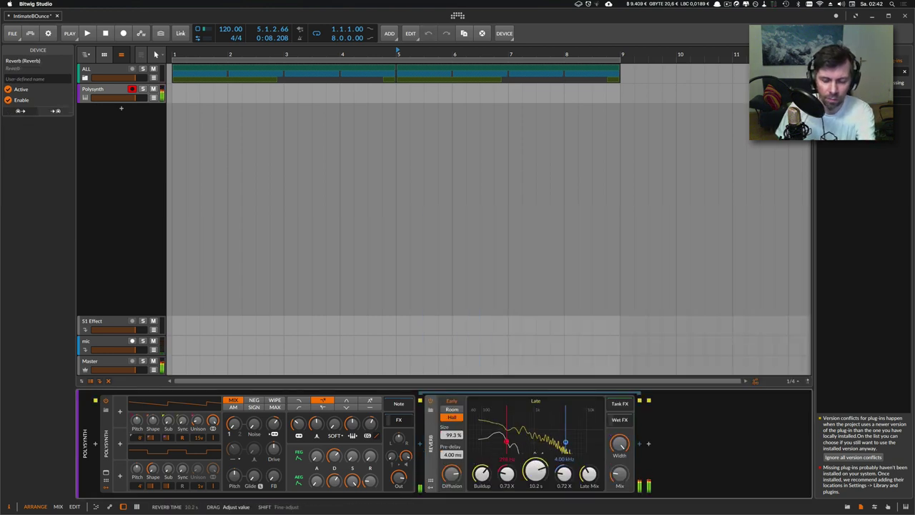
Set the Polysynth output to about -3.5 dB and reshape its filter with a lower cutoff, longer envelope attack and 100 % decay
drag(399, 478, 399, 477)
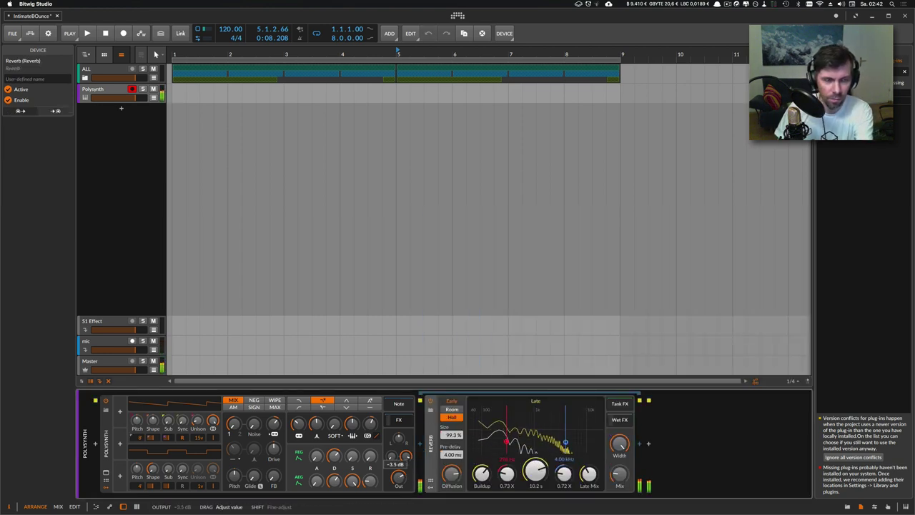
drag(333, 455, 334, 454)
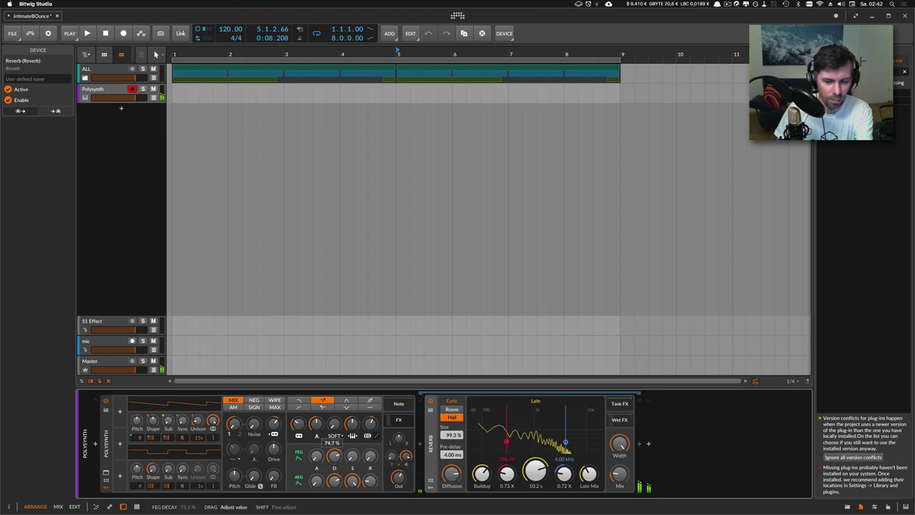
drag(351, 424, 316, 421)
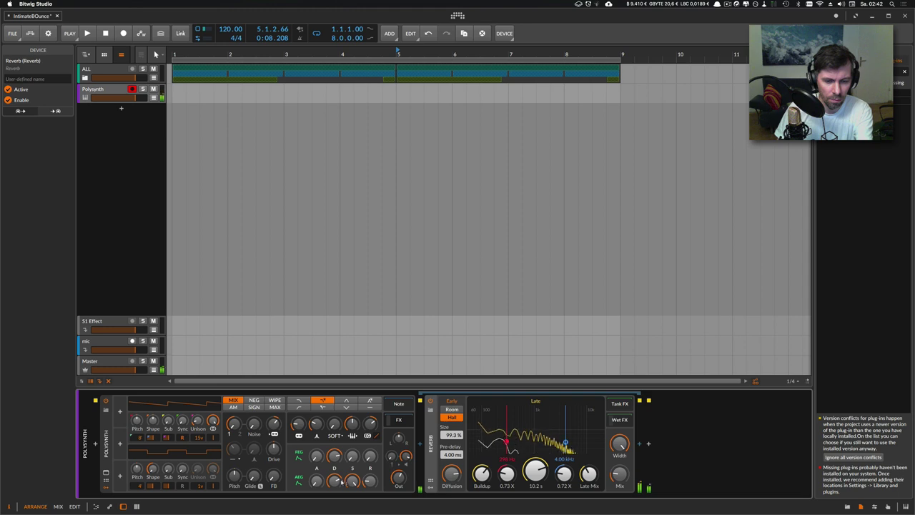
drag(333, 456, 319, 454)
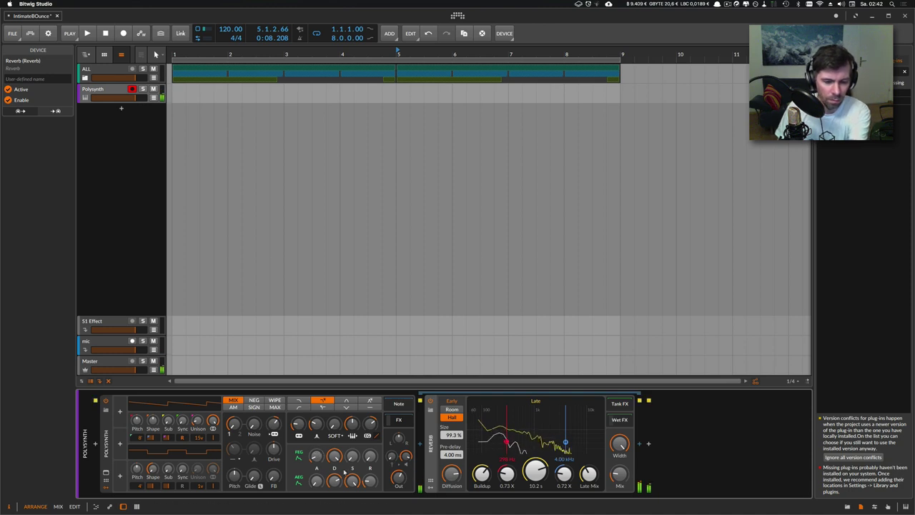
drag(316, 455, 316, 454)
drag(333, 456, 351, 459)
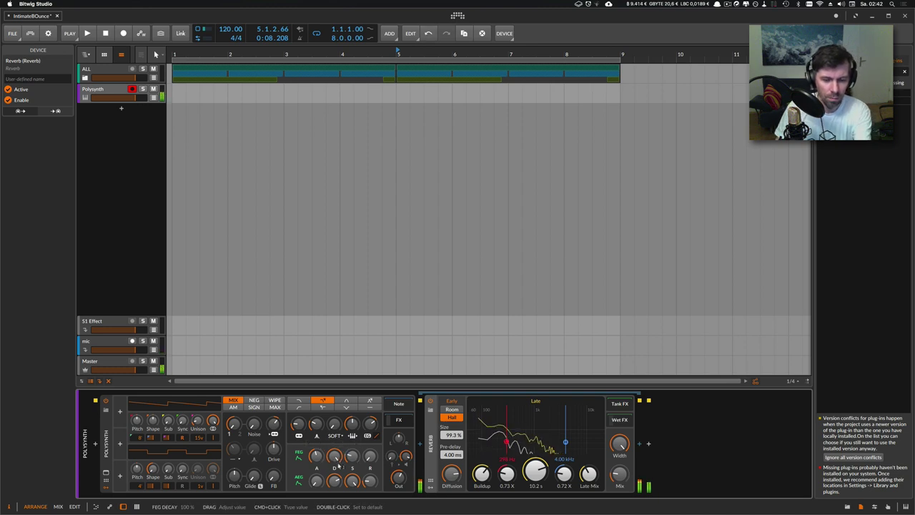
Insert a Delay-2 device and move it between the Polysynth and the Reverb
click(638, 445)
text(delay)
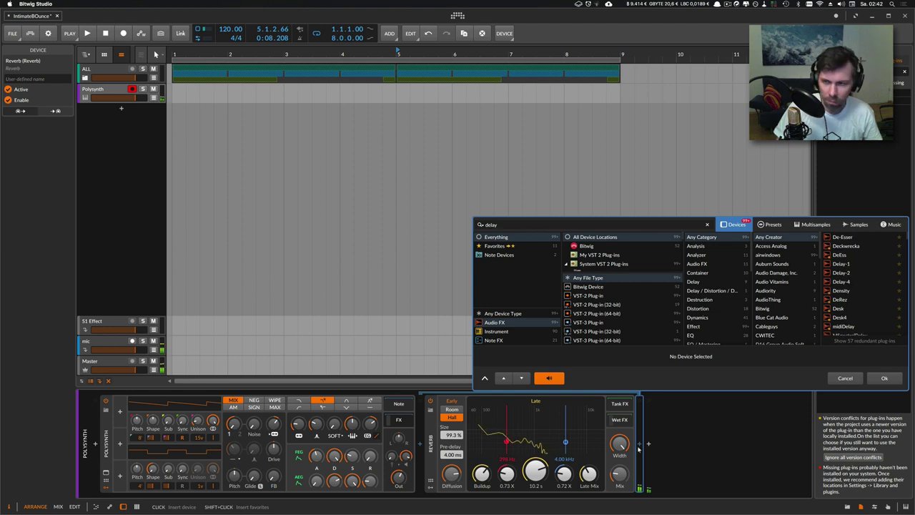
key(Down)
key(Down)
key(Return)
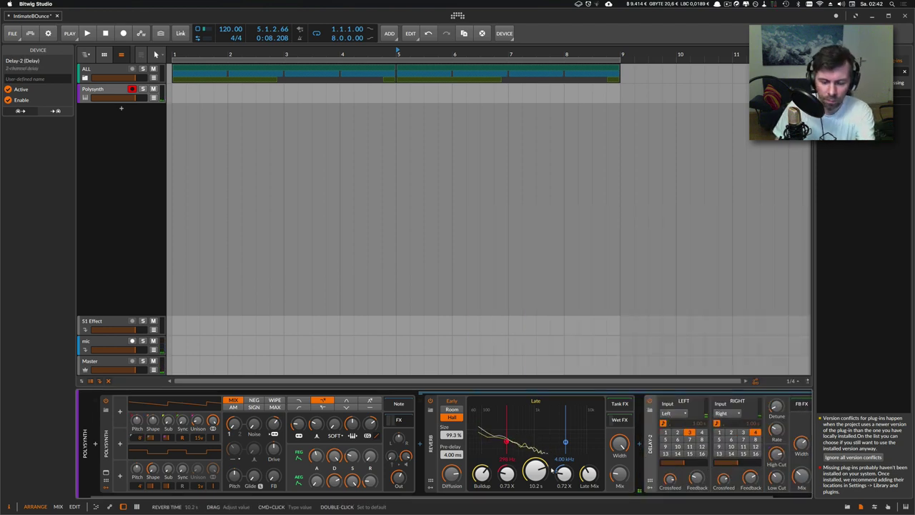
drag(558, 496, 615, 496)
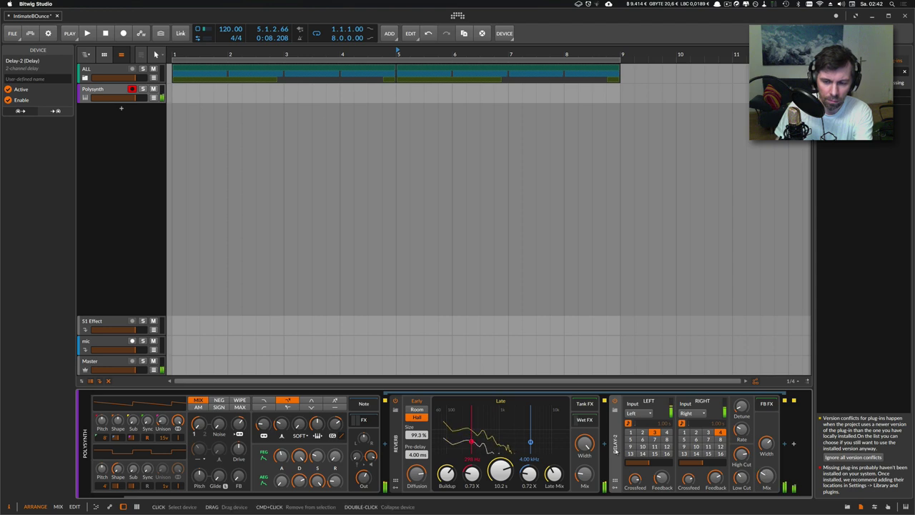
drag(452, 450, 452, 450)
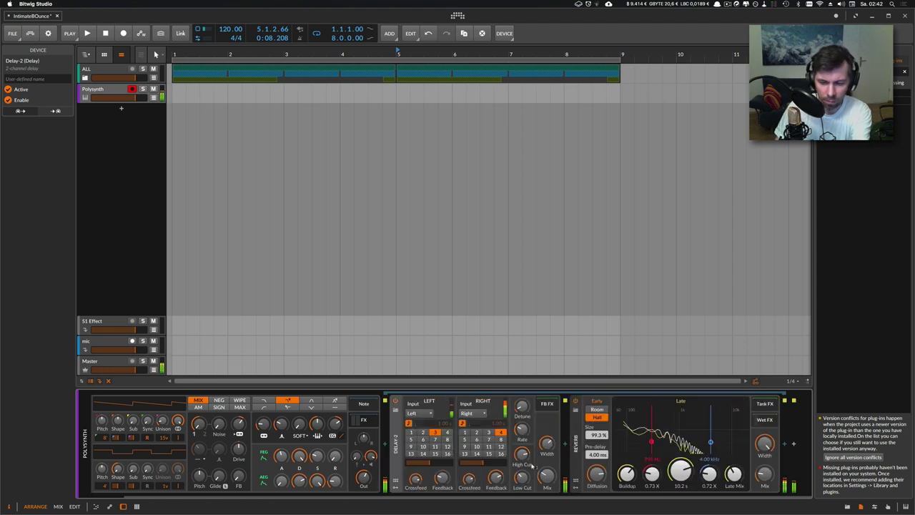
mouse_move(546, 474)
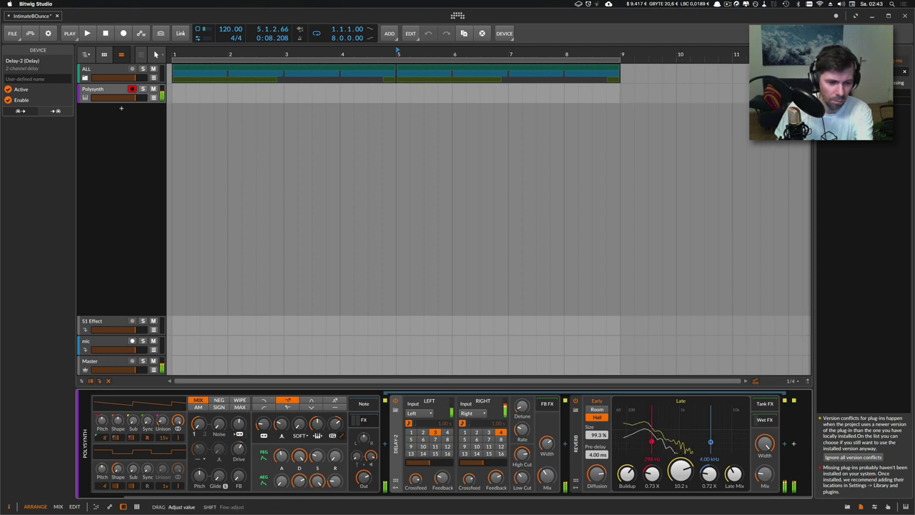
Rework the Polysynth oscillators: 12 unison voices on oscillator 1, a mix of about 32 % and a saw shape for oscillator 2
drag(164, 437, 163, 438)
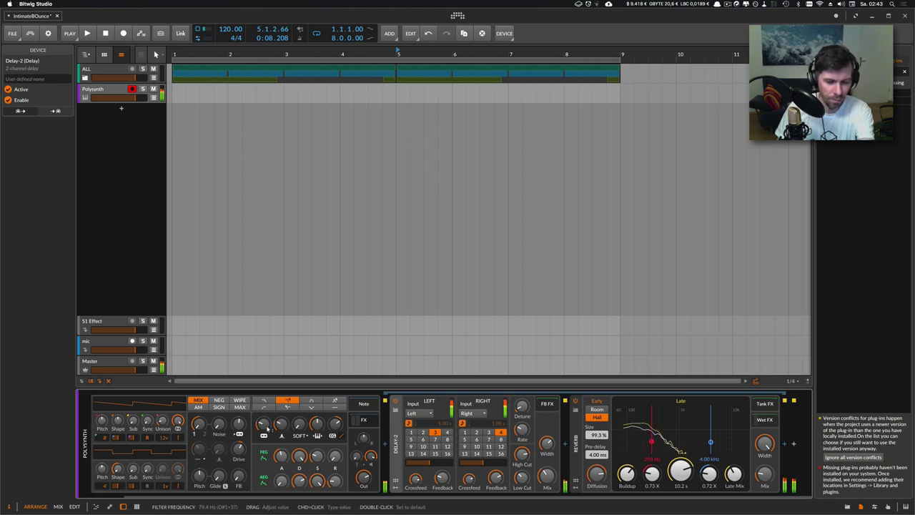
drag(267, 429, 199, 423)
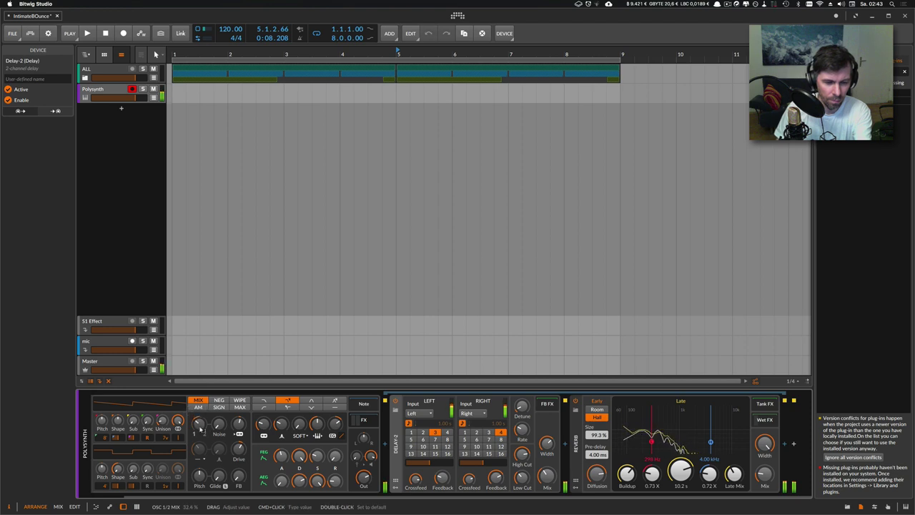
double_click(118, 471)
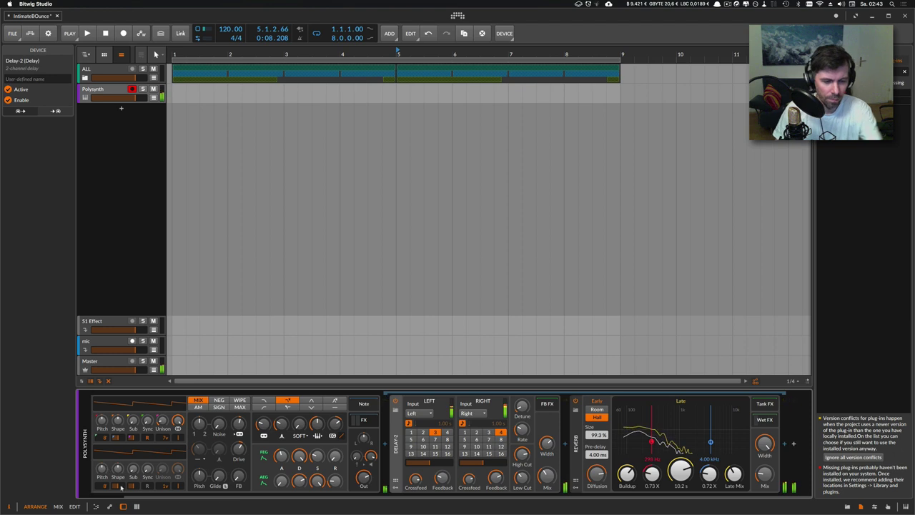
Add a Random modulator to the Polysynth and map it to oscillator 1's pitch with an amount of 0.12
drag(143, 497, 108, 497)
click(121, 412)
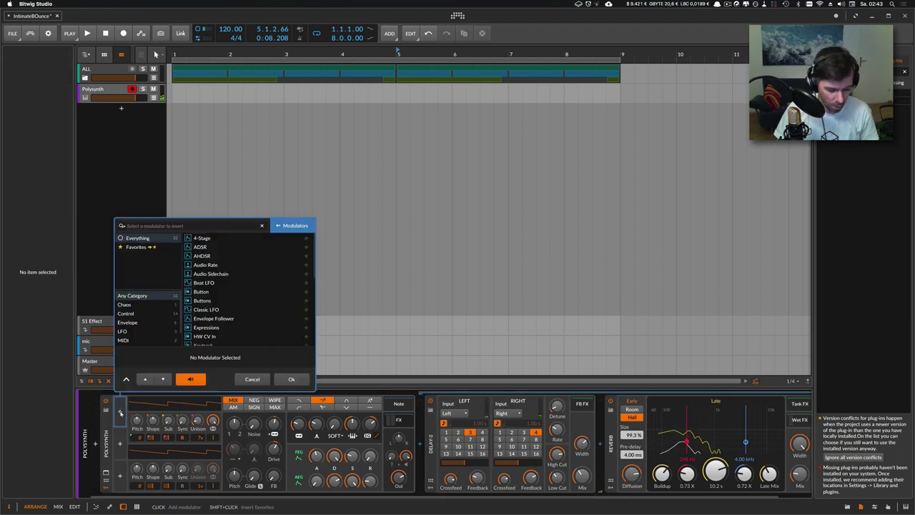
text(rand)
key(Return)
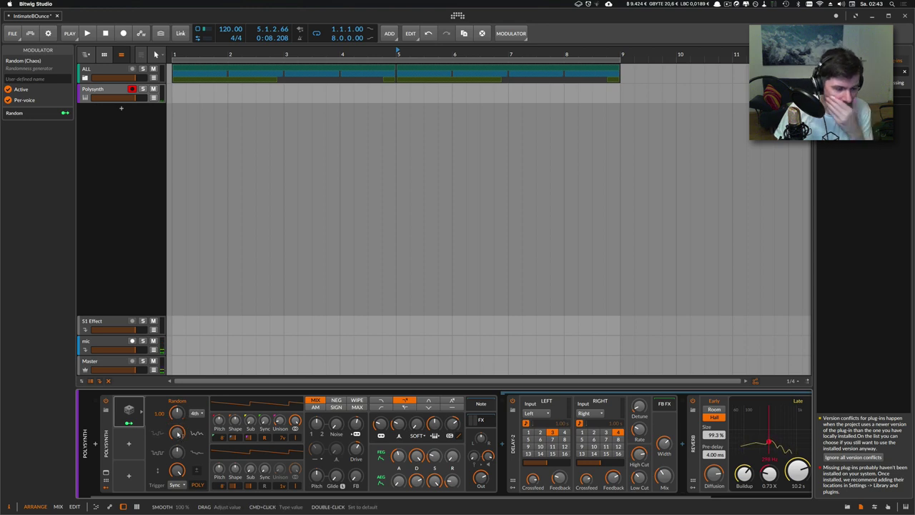
click(143, 413)
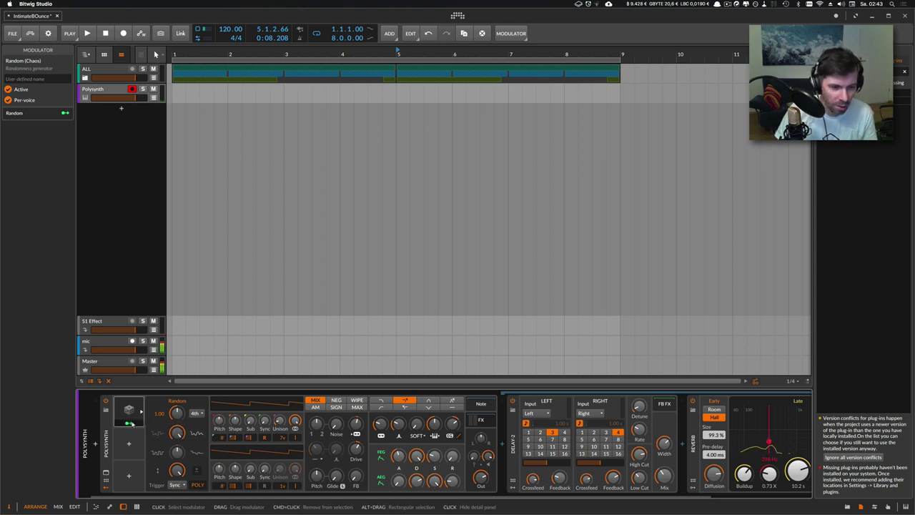
drag(227, 426, 227, 418)
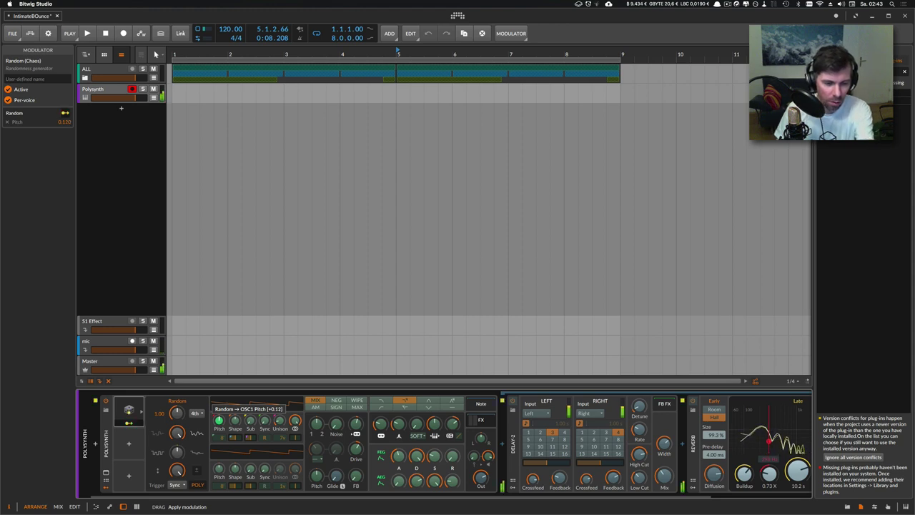
Map the Random modulator to the Polysynth's global pitch with amount 0.24, and set its trigger to Free and its rate unit to bar
drag(316, 475, 316, 461)
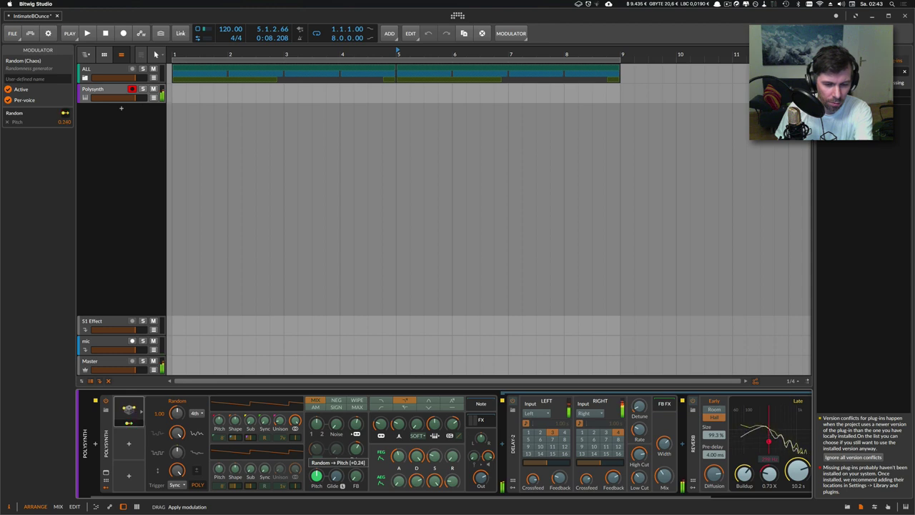
drag(316, 476, 316, 475)
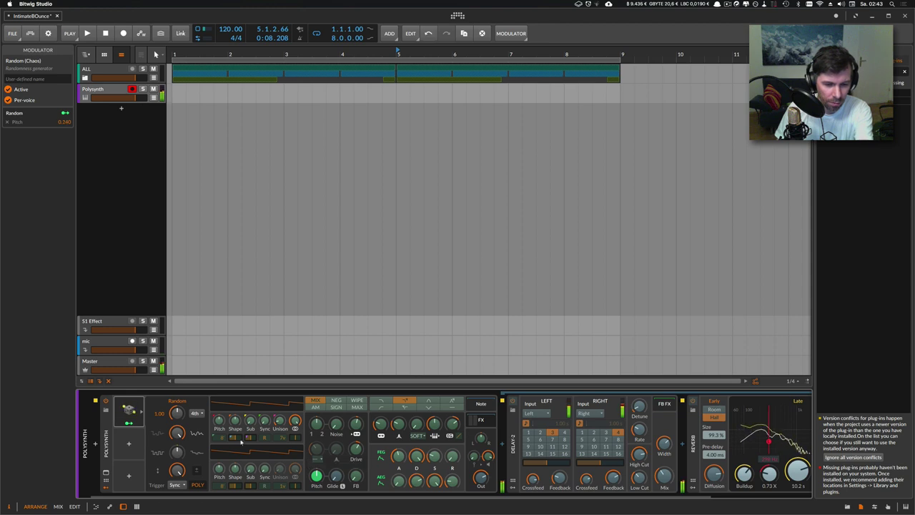
click(176, 485)
click(179, 461)
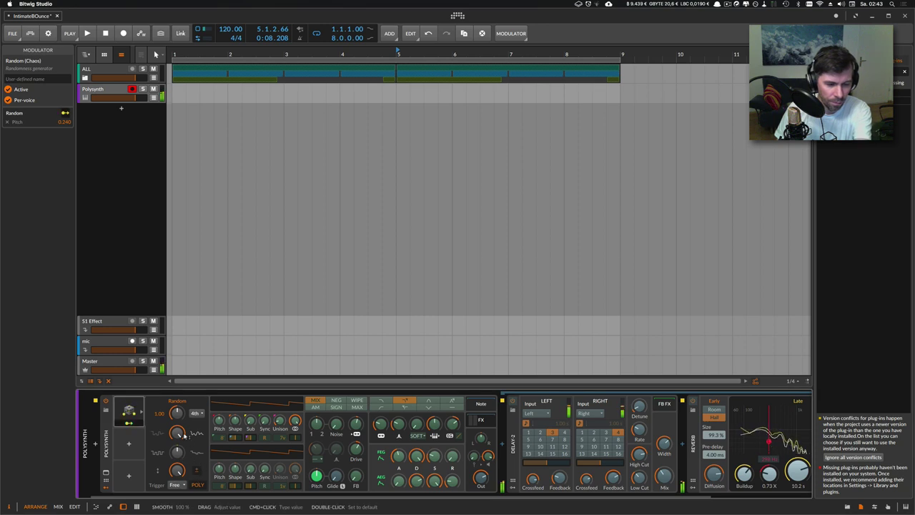
click(195, 413)
click(196, 444)
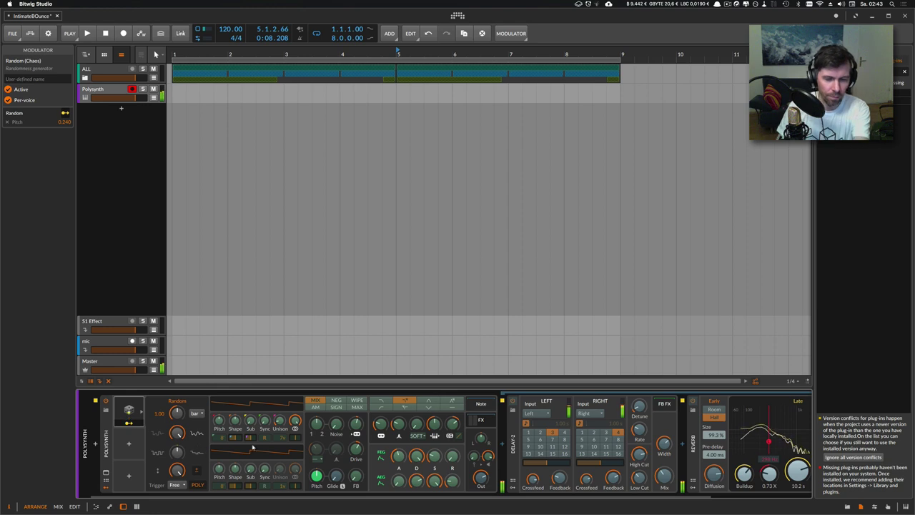
Duplicate the Random modulator and map the copy to the Polysynth's oscillator FM with an amount of 12.67
right_click(130, 416)
click(203, 461)
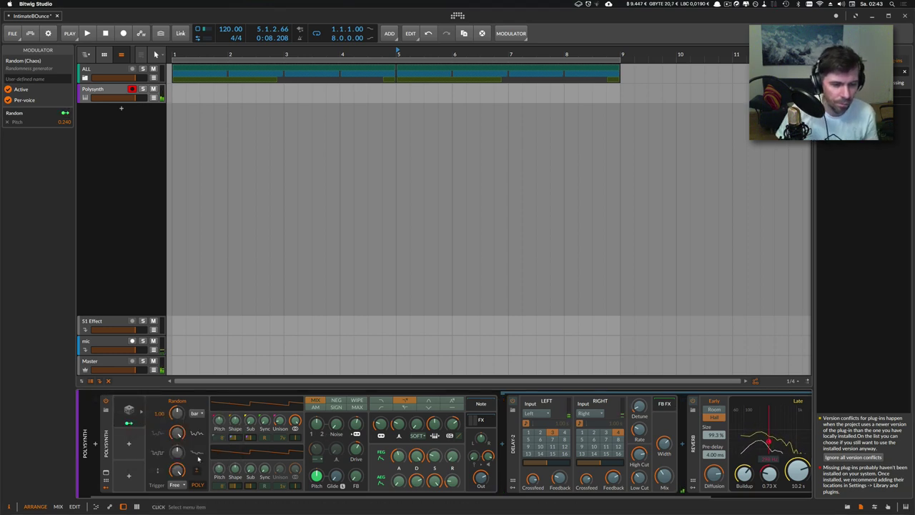
drag(153, 442, 131, 443)
click(129, 454)
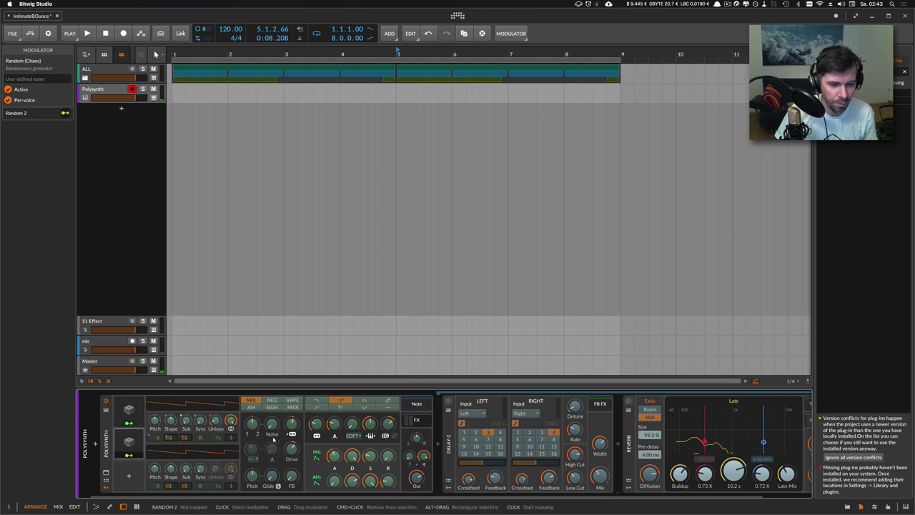
drag(292, 425, 292, 409)
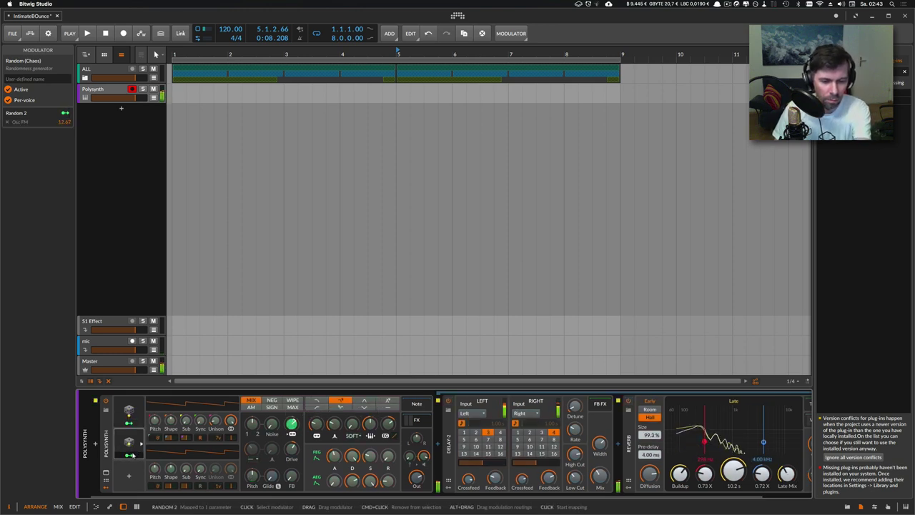
click(142, 452)
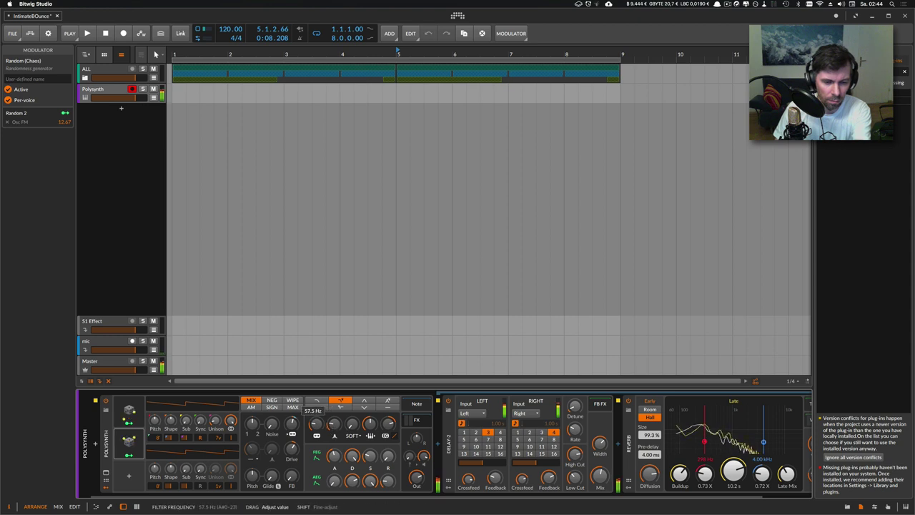
Adjust the Polysynth's filter frequency and lower its output level against the playing loop
drag(316, 423, 334, 427)
key(Right)
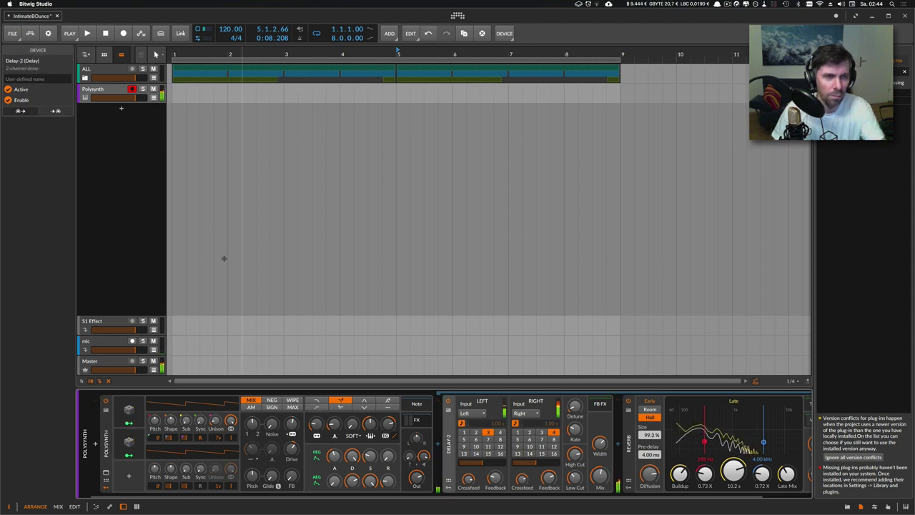
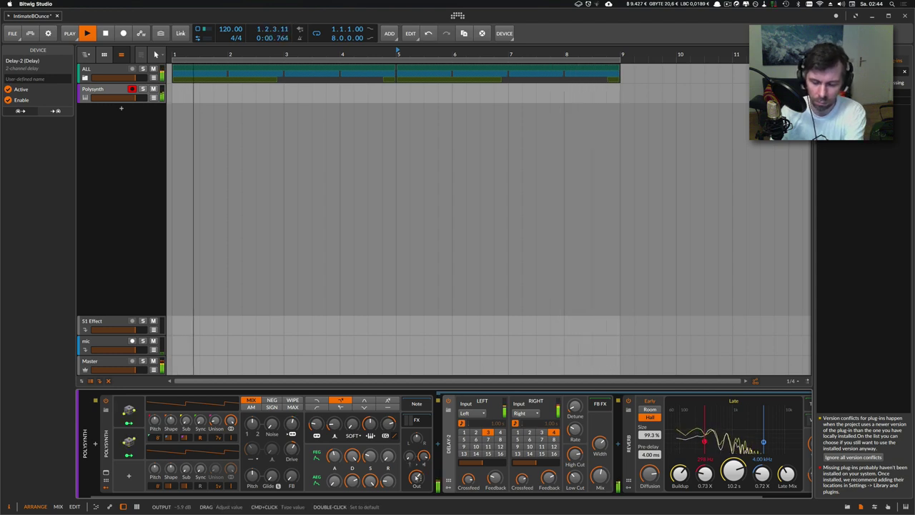
drag(416, 478, 416, 487)
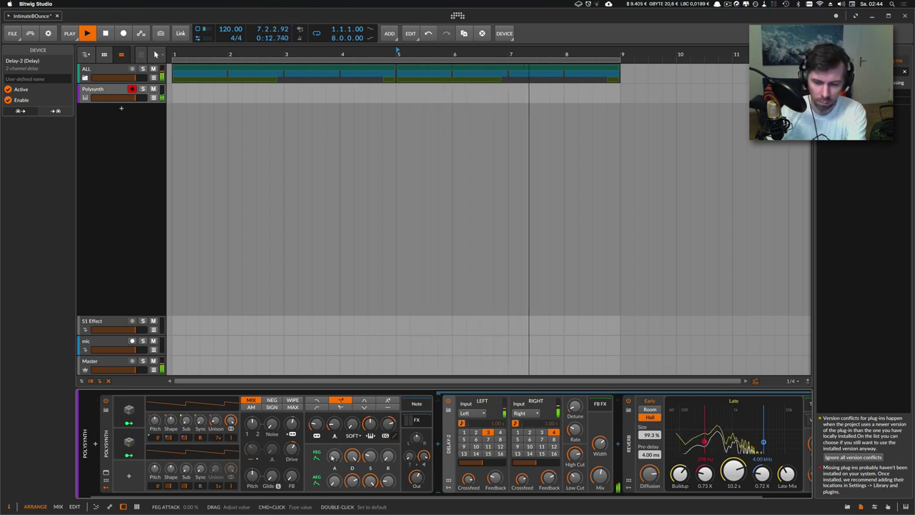
key(space)
Create a one-bar clip at bar 1 on the Polysynth track, with an A3 note of length 0.0.3.00 at its start
double_click(188, 91)
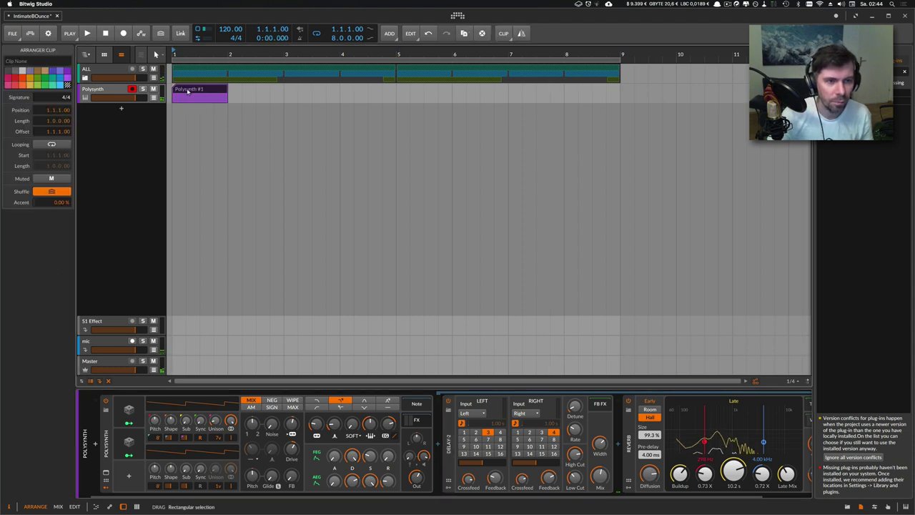
double_click(194, 90)
double_click(169, 372)
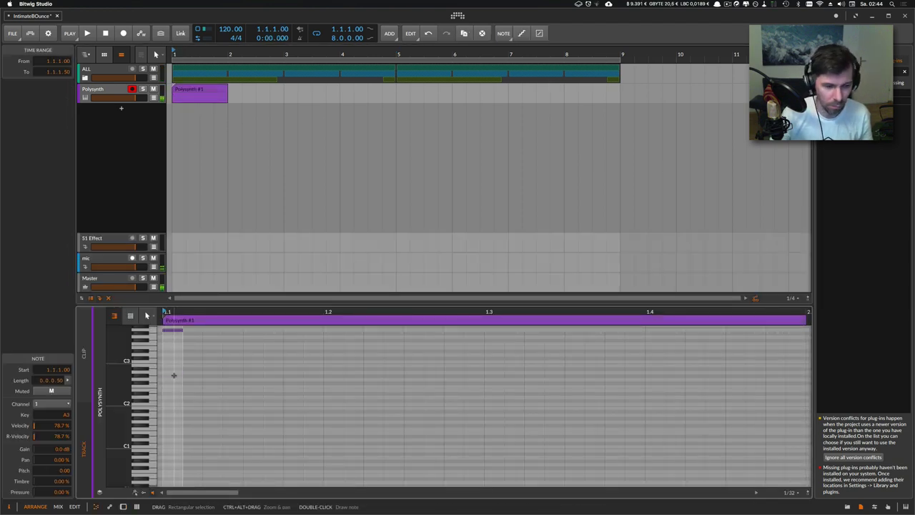
scroll(175, 370, up, 4)
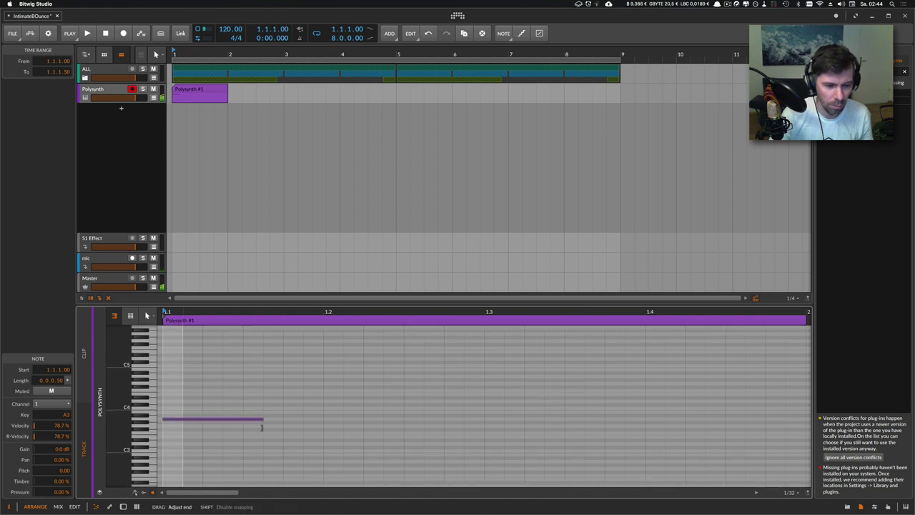
drag(278, 427, 275, 400)
key(space)
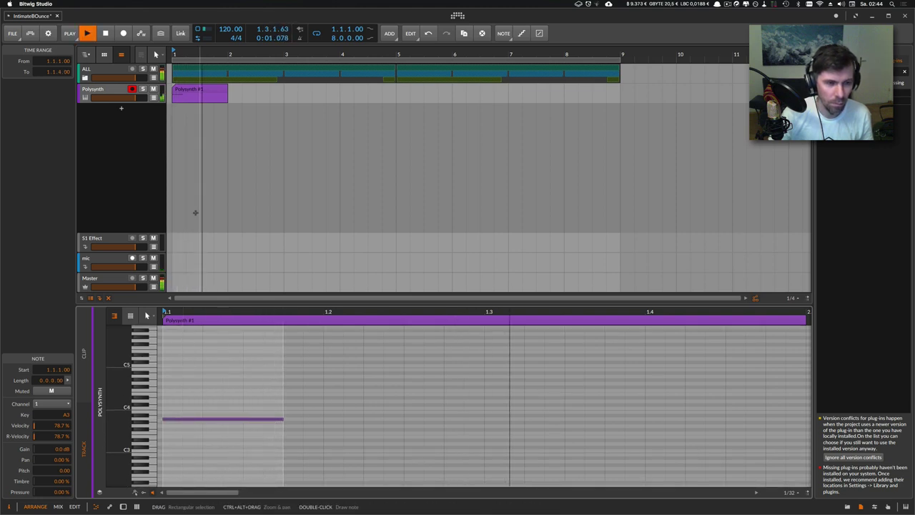
Fine-tune the Polysynth's filter resonance and play the loop from the start
key(d)
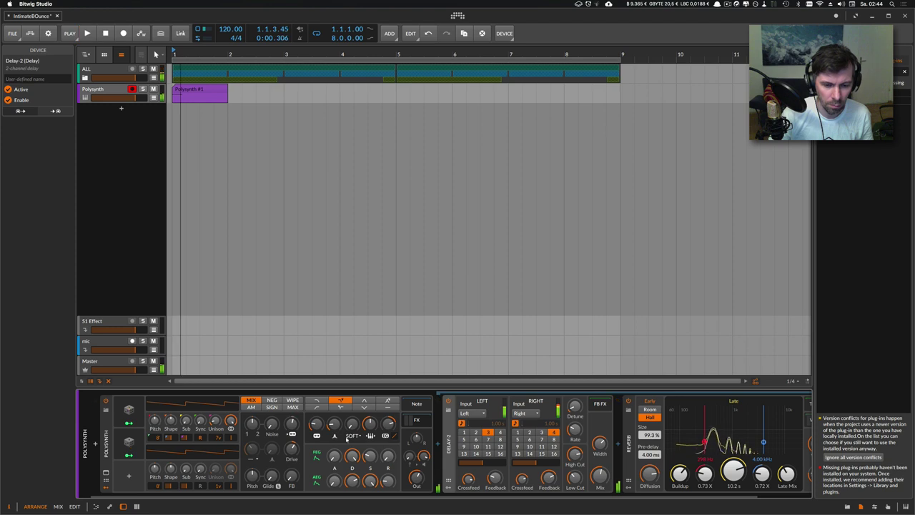
drag(335, 429, 335, 431)
key(space)
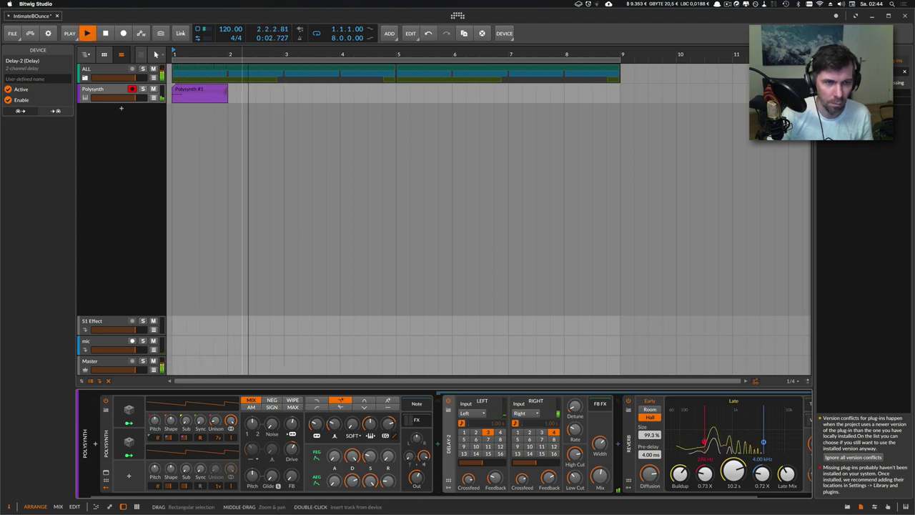
Extend the Polysynth clip to four bars, ending at bar 5
key(space)
drag(227, 91, 396, 91)
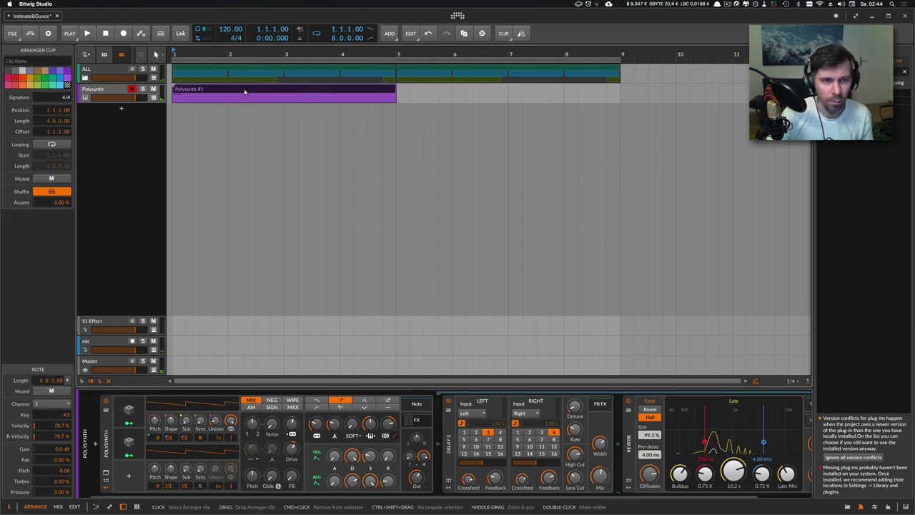
Add a second A3 note at bar 3 of the Polysynth clip and lengthen both notes to one beat
double_click(245, 92)
key(space)
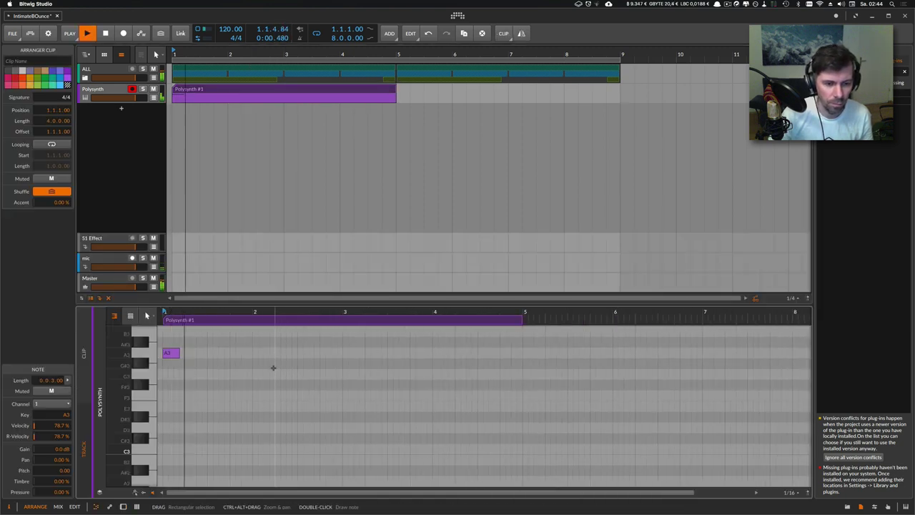
scroll(272, 368, up, 2)
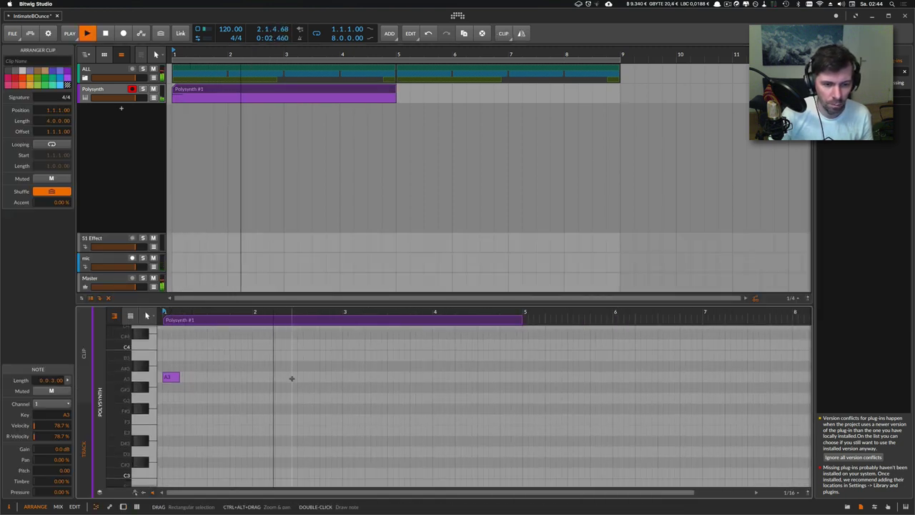
double_click(348, 377)
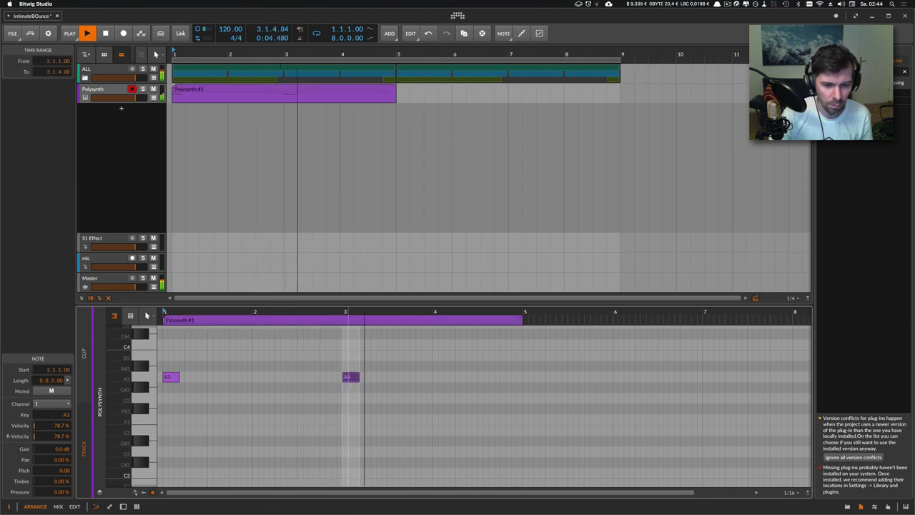
key(space)
drag(359, 376, 365, 376)
key(space)
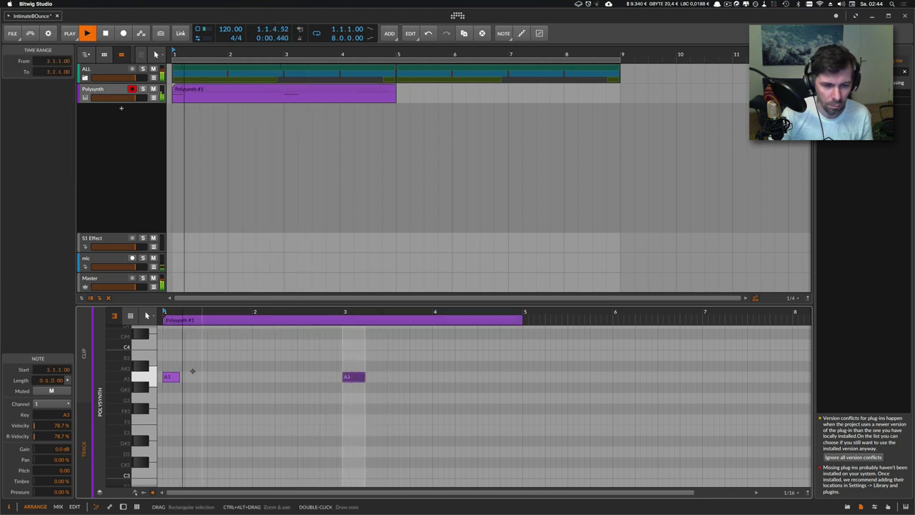
drag(179, 376, 186, 377)
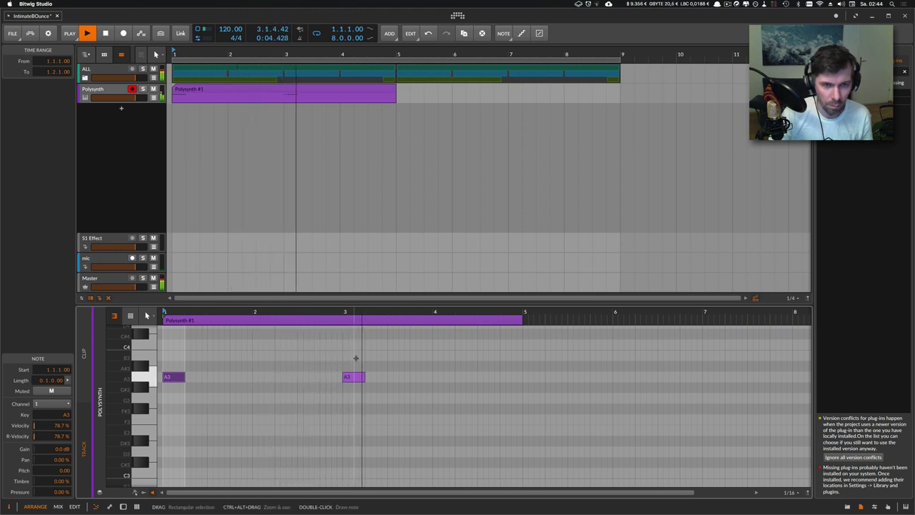
Move the bar 3 note down to E3 and add an F3 note at bar 4
drag(350, 377, 343, 415)
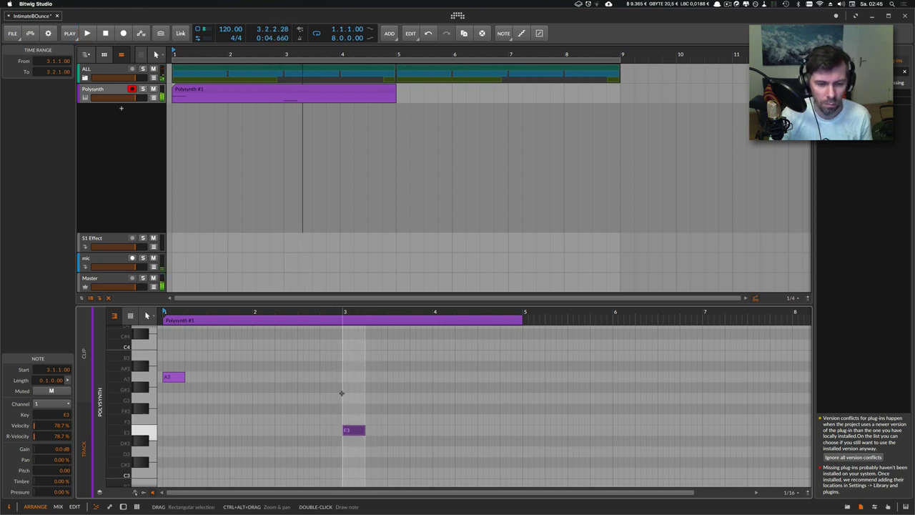
key(space)
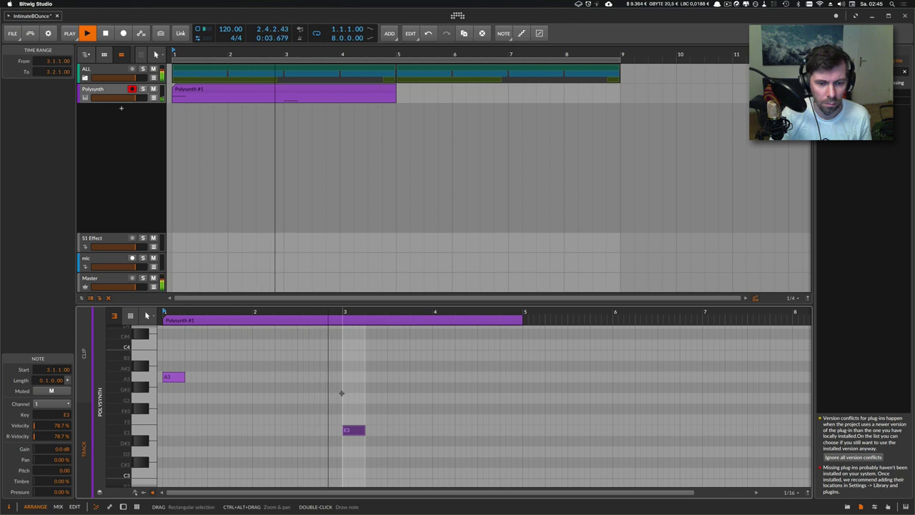
key(space)
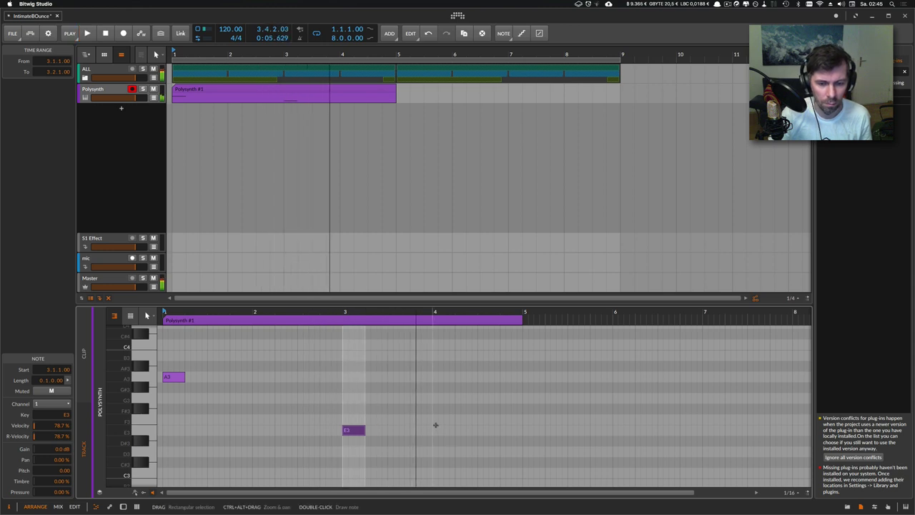
double_click(441, 419)
key(Left)
key(space)
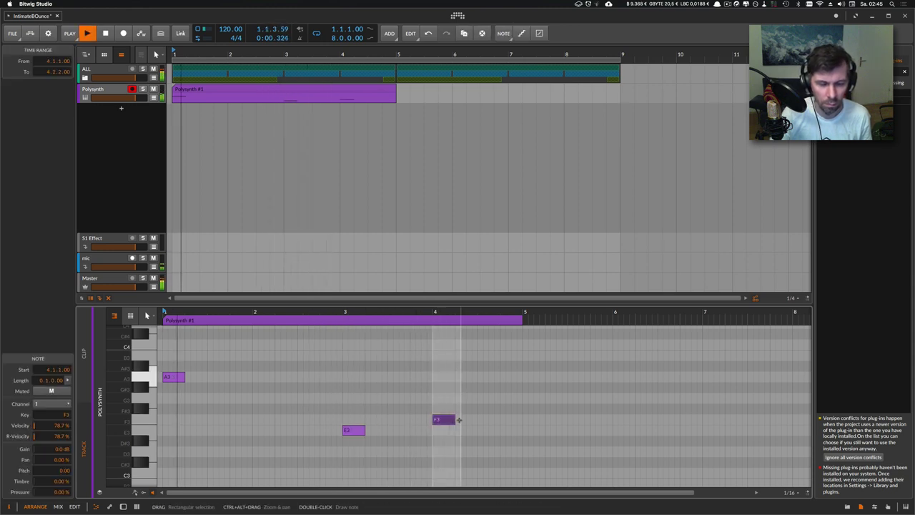
Transpose the notes at bars 3 and 4 up one octave to E4 and F4
drag(331, 370, 428, 448)
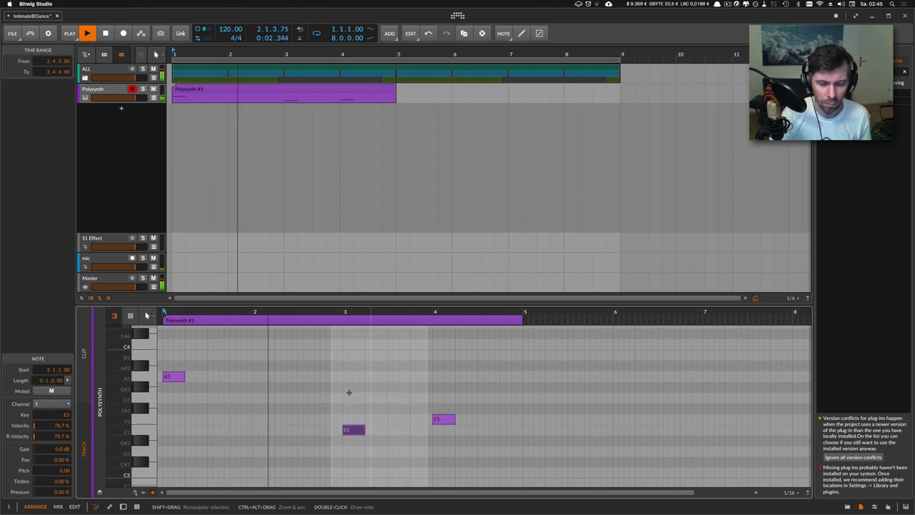
drag(337, 392, 472, 461)
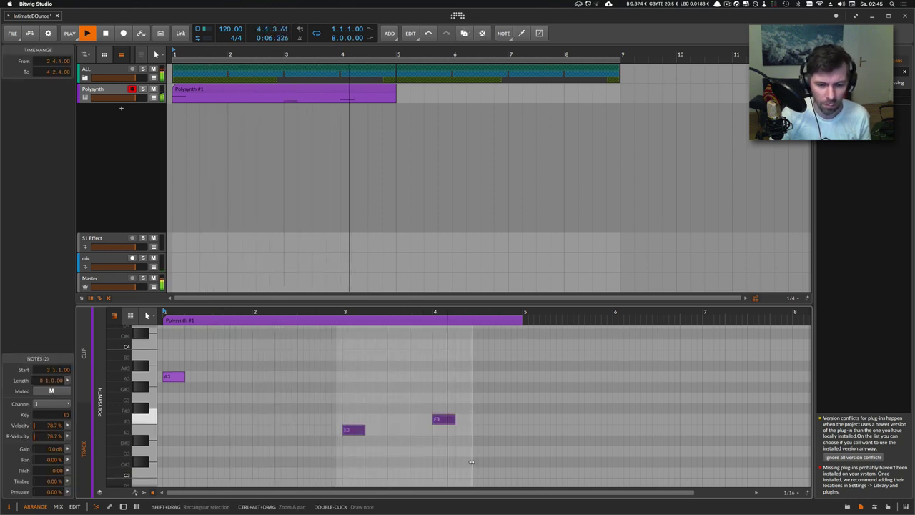
key(shift+Up)
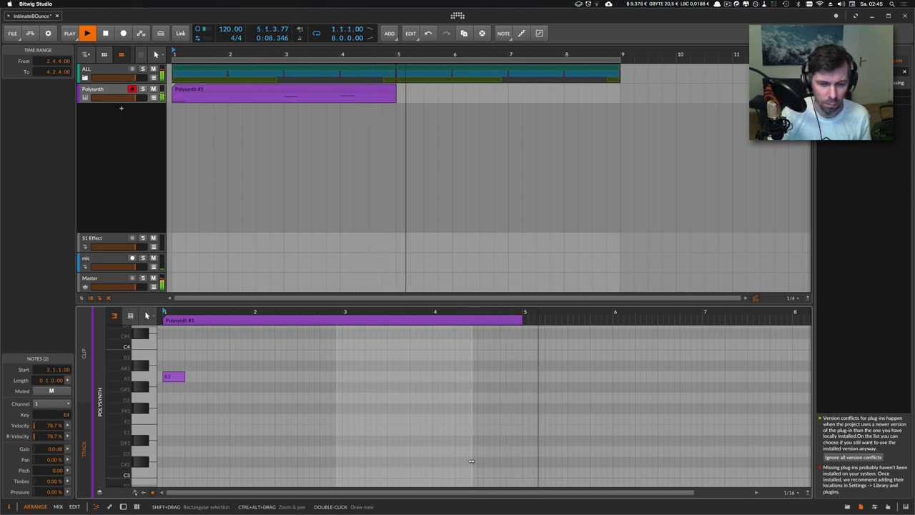
Raise the bar 4 note two semitones to G4 and restart playback
scroll(445, 417, up, 3)
click(443, 368)
click(445, 352)
scroll(448, 356, up, 1)
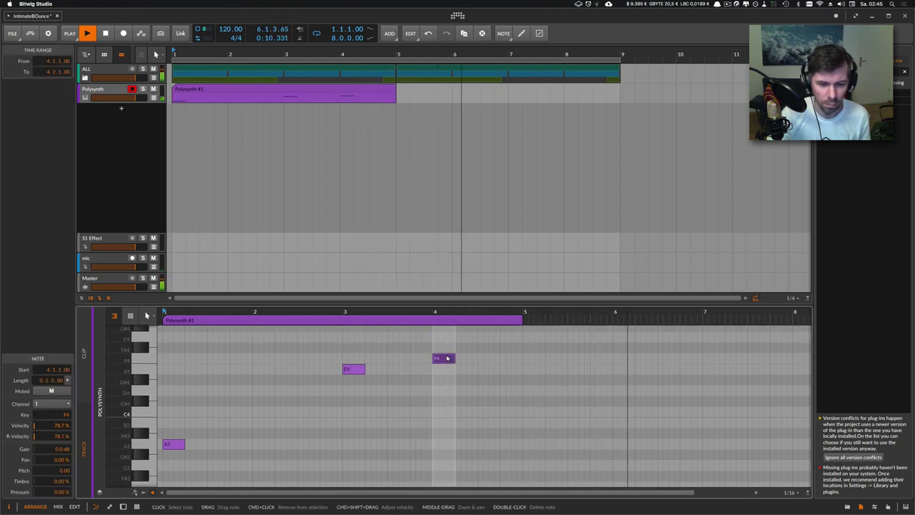
key(space)
key(Up)
key(Up)
scroll(446, 355, up, 3)
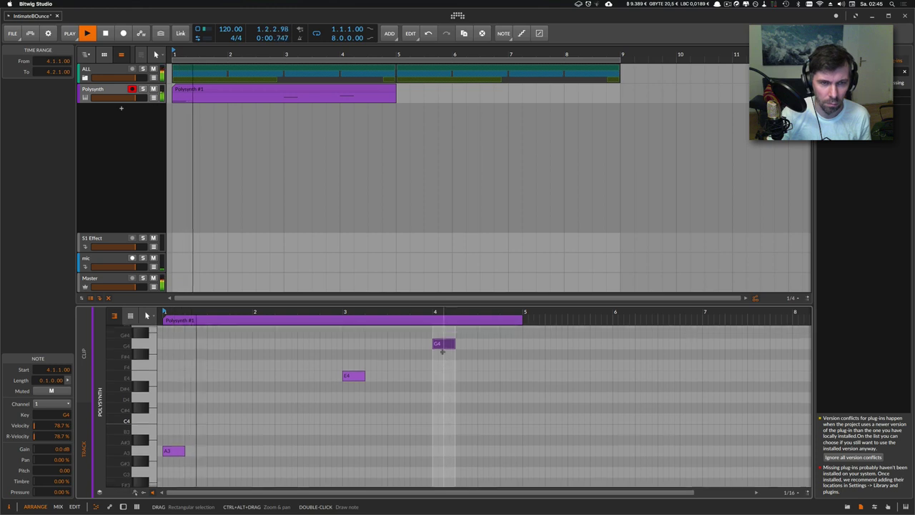
Extend the Polysynth clip as a repeating four-bar loop to eight bars, ending at bar 9, and play it
key(d)
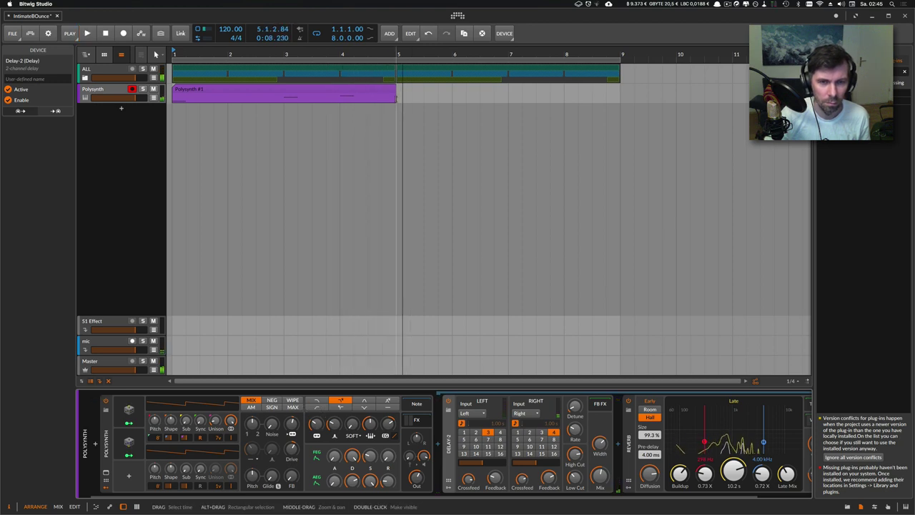
key(space)
drag(396, 100, 619, 113)
key(space)
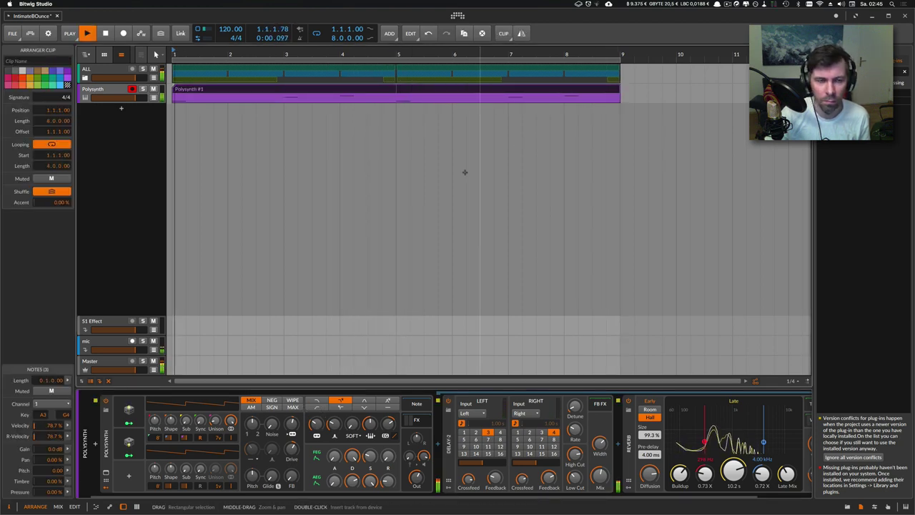
Collapse the Delay-2 device in the Polysynth track's device chain
click(449, 460)
click(449, 460)
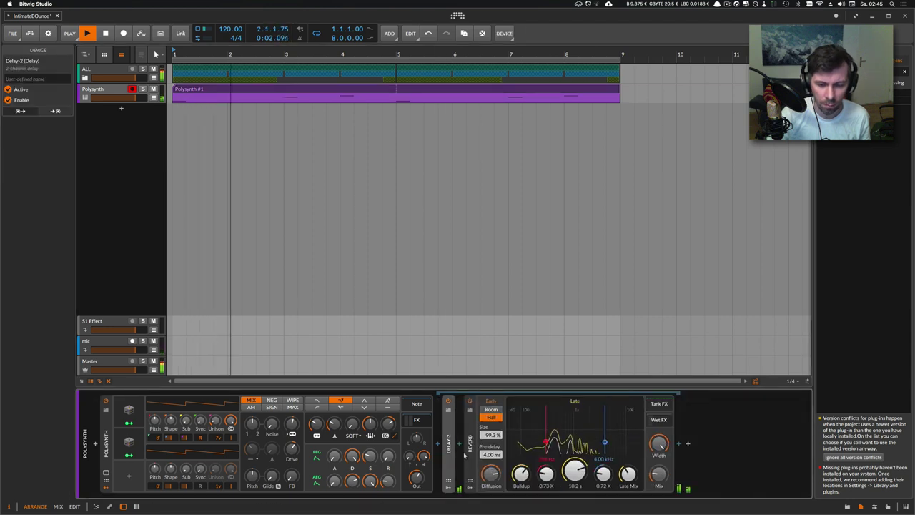
Add a second Delay-2 after the Reverb with its left time set to 7 and its right time to 8
click(677, 444)
text(delay)
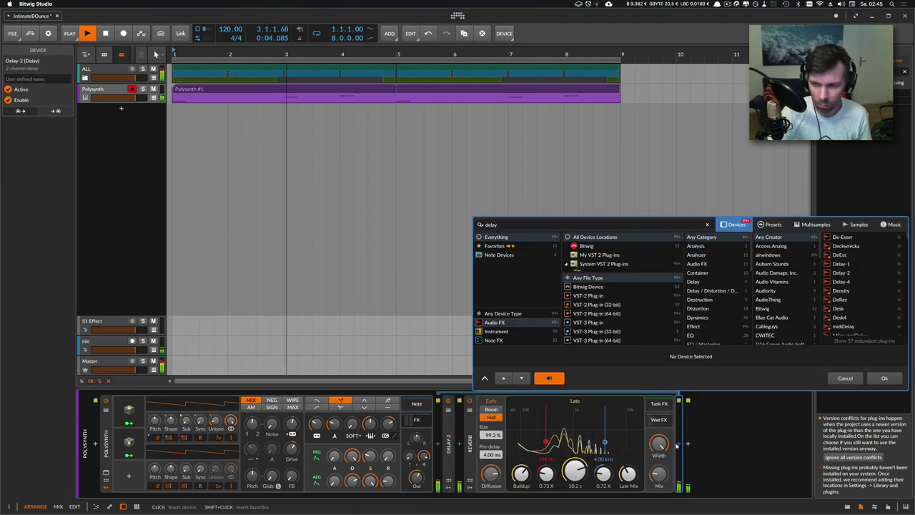
key(Down)
key(Down)
key(Return)
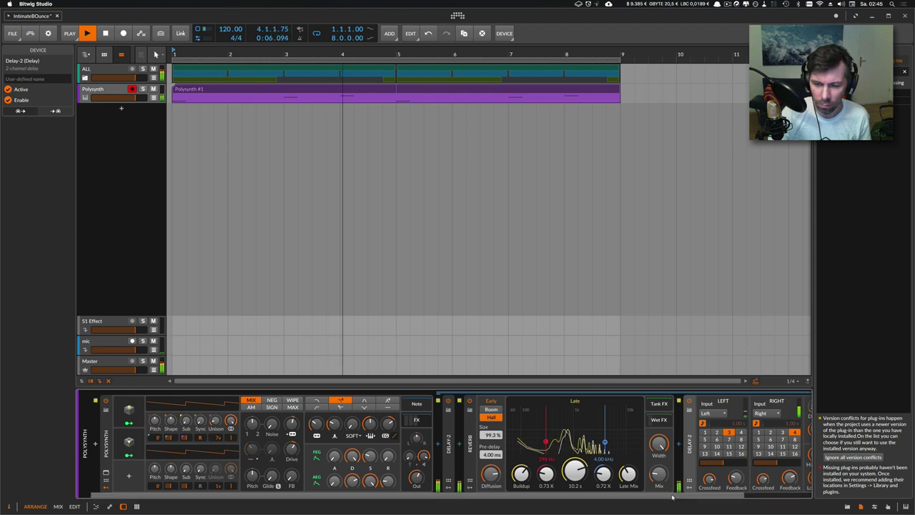
click(737, 439)
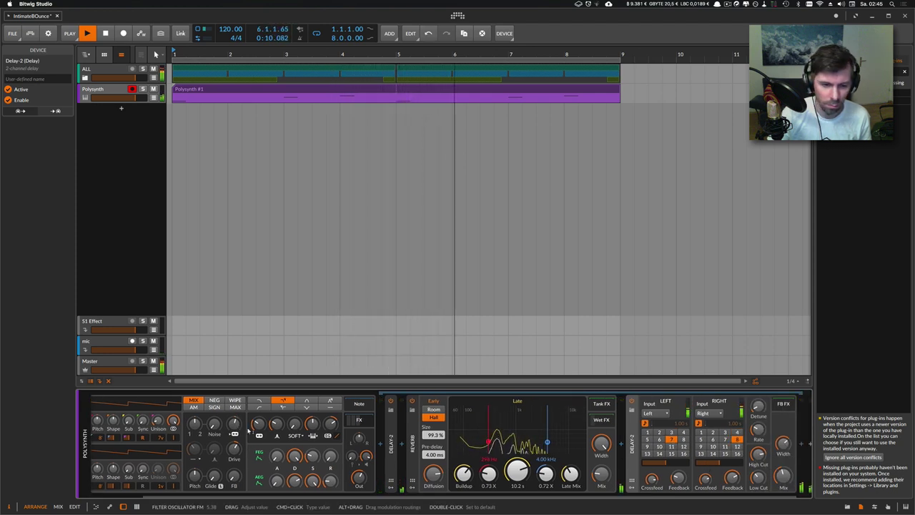
Insert a Multi-Note device before the Polysynth instrument
drag(254, 496, 200, 495)
mouse_move(315, 423)
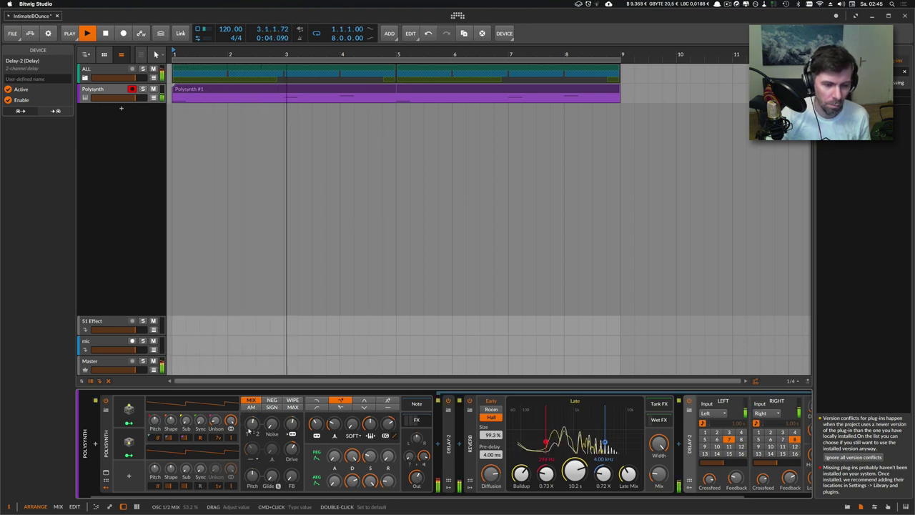
click(96, 444)
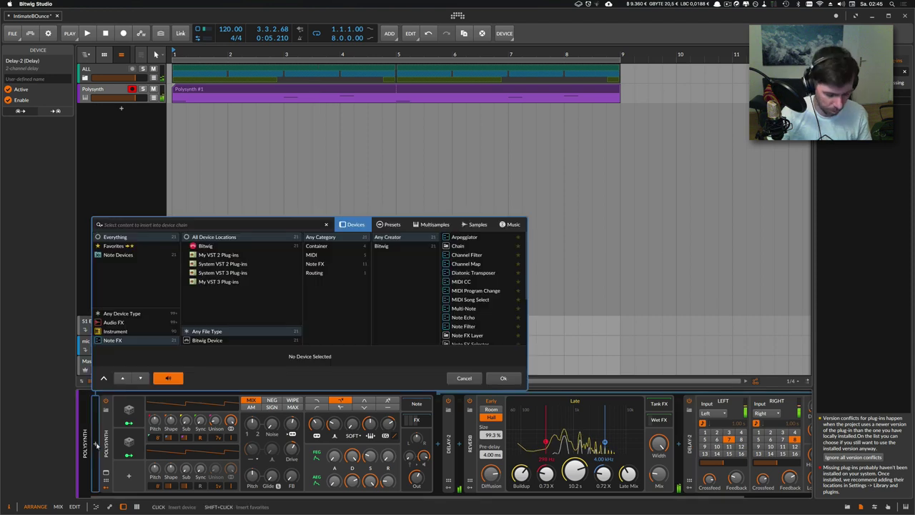
text(multi)
key(Return)
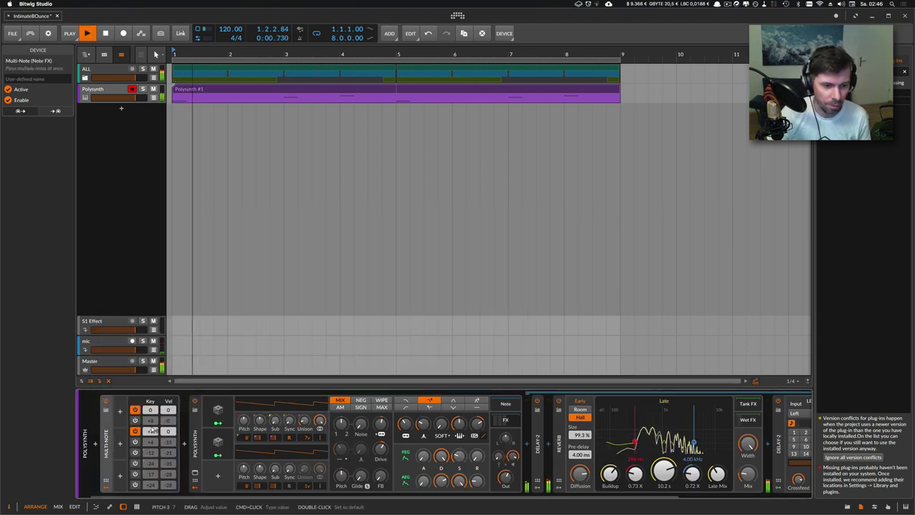
Enable the second and third Multi-Note voices with key offsets of -12 and +12, auditioning the sound
key(space)
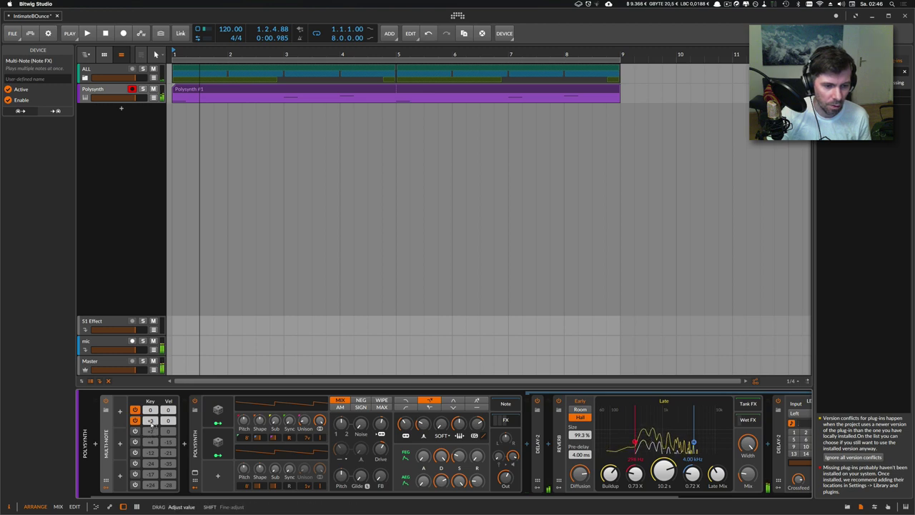
super+click(151, 420)
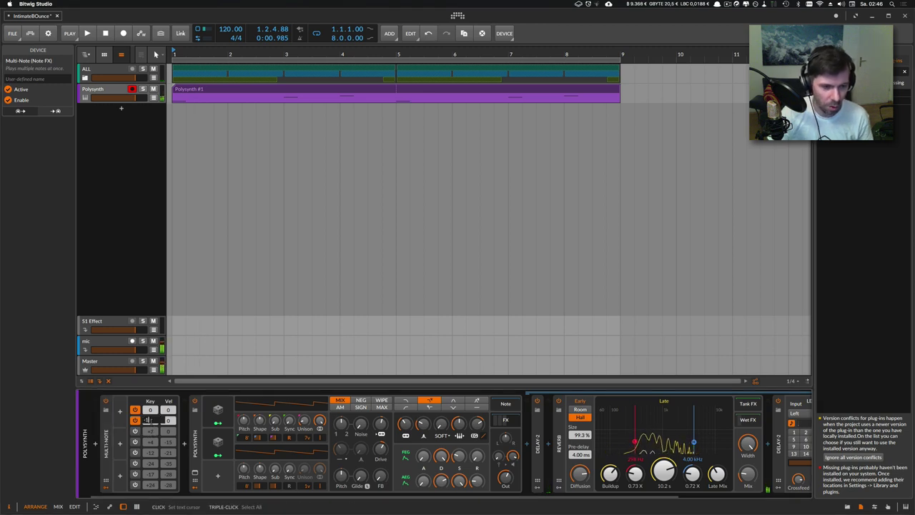
key(Return)
key(space)
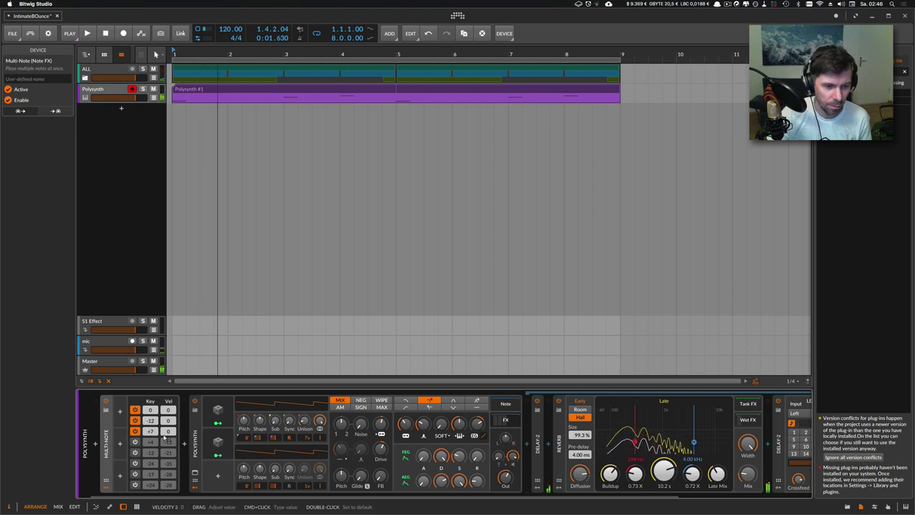
key(space)
key(space)
super+click(151, 431)
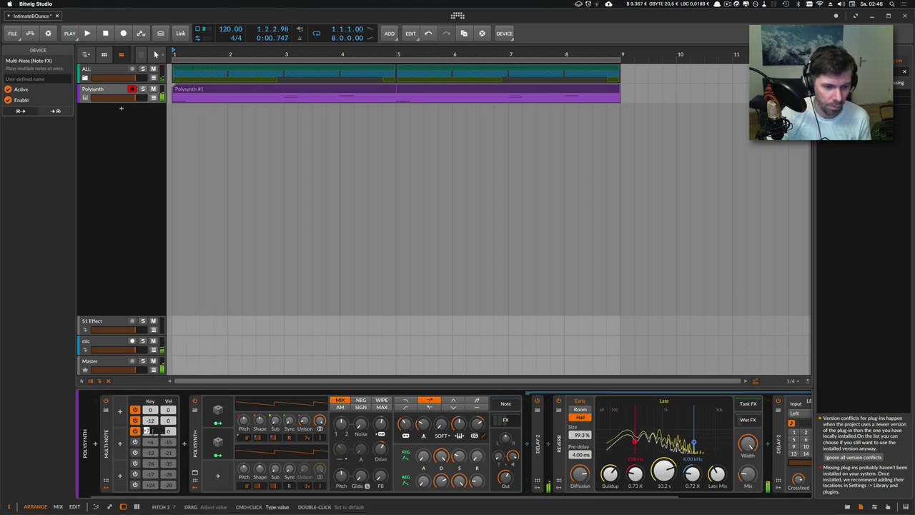
text(12)
key(Return)
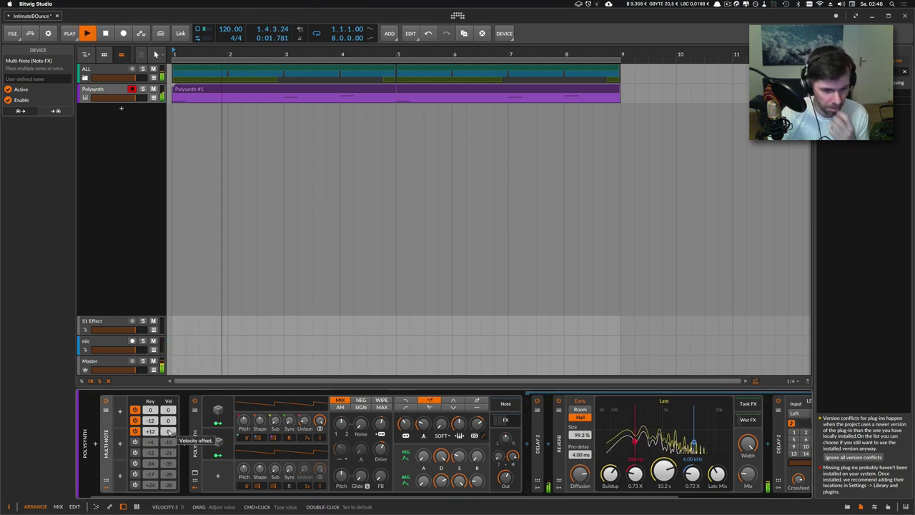
Adjust the Polysynth's filter envelope decay to about 80%, envelope depth to about +34.75 st, and the filter cutoff during playback
drag(441, 456, 441, 455)
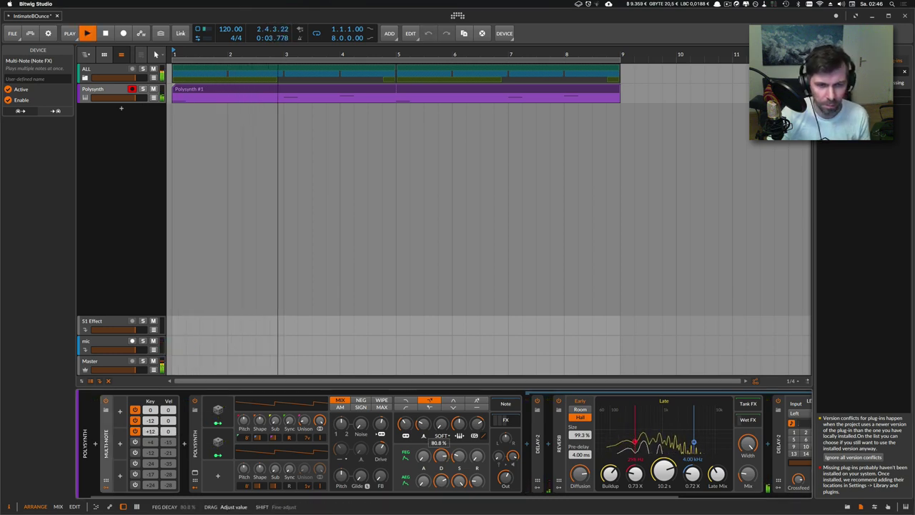
drag(477, 424, 477, 422)
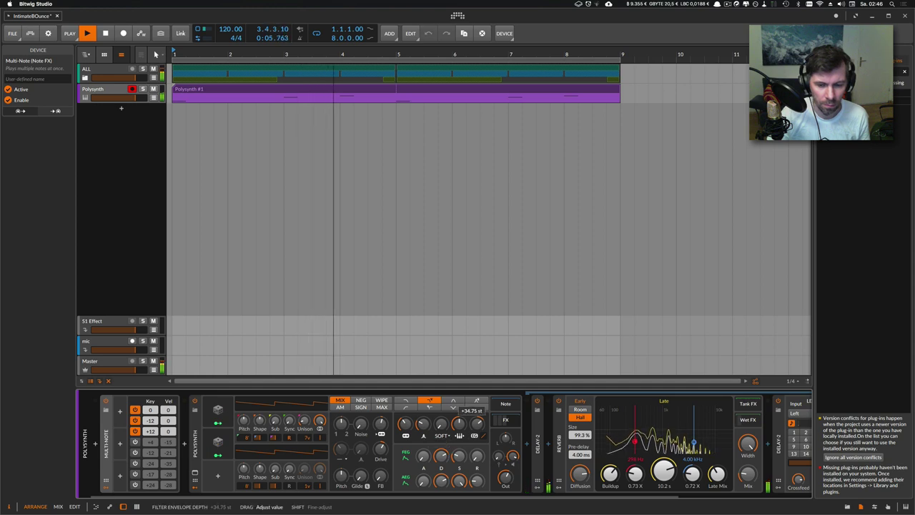
drag(405, 424, 405, 421)
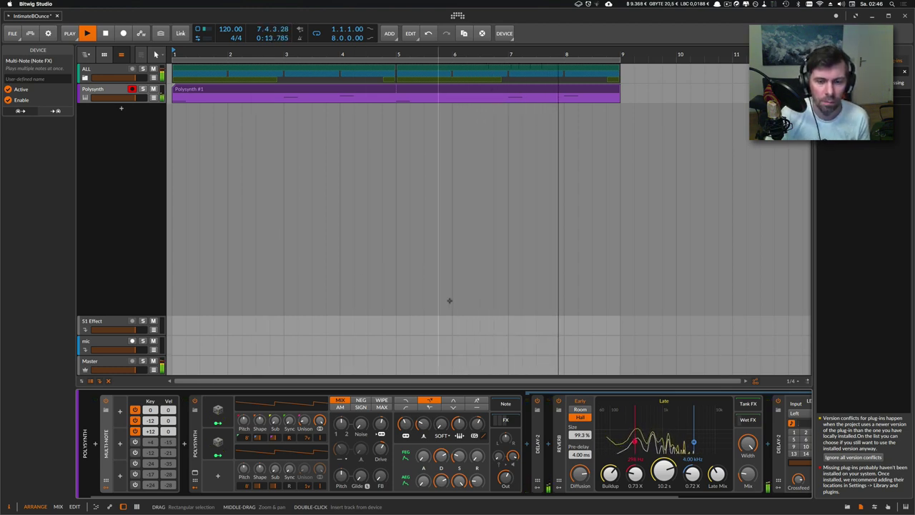
Add an A4 note in bar 4 of the Polysynth clip and shift it to 4.2.3
double_click(178, 93)
click(411, 352)
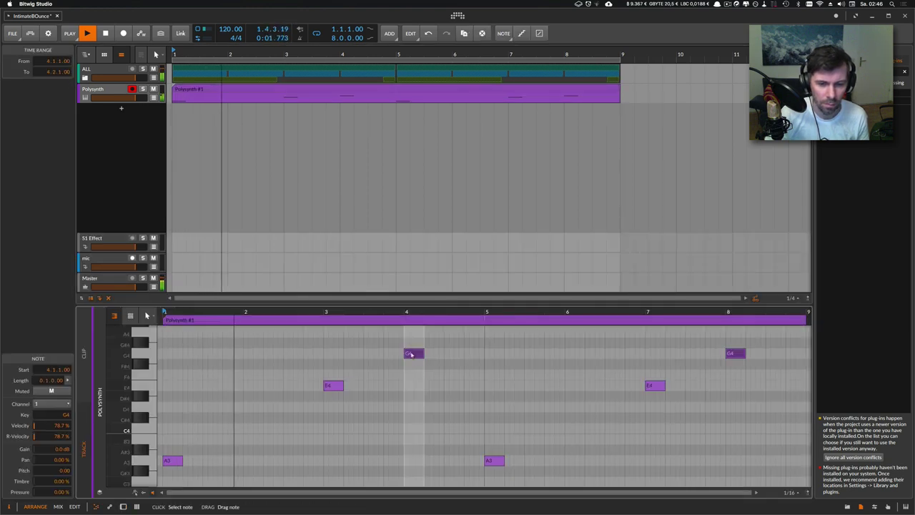
double_click(409, 333)
click(418, 362)
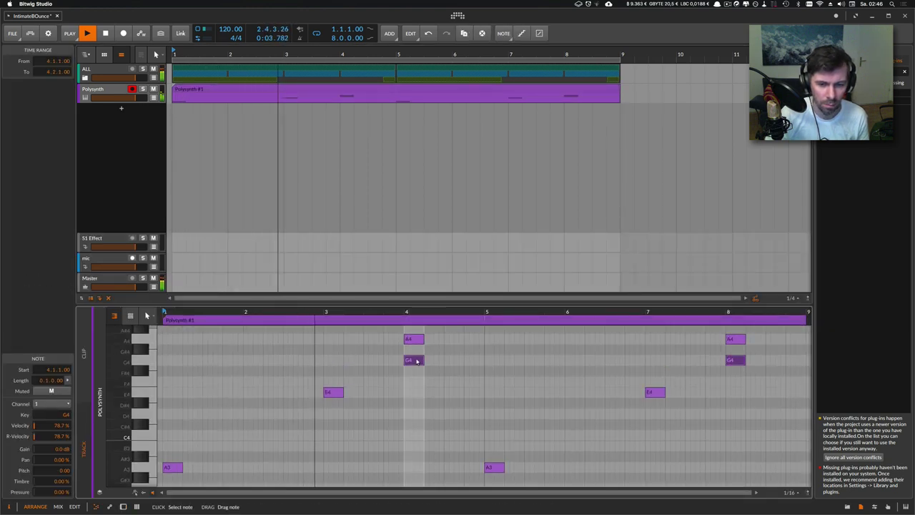
click(412, 341)
drag(407, 339, 413, 340)
key(Right)
key(Right)
key(Right)
key(Right)
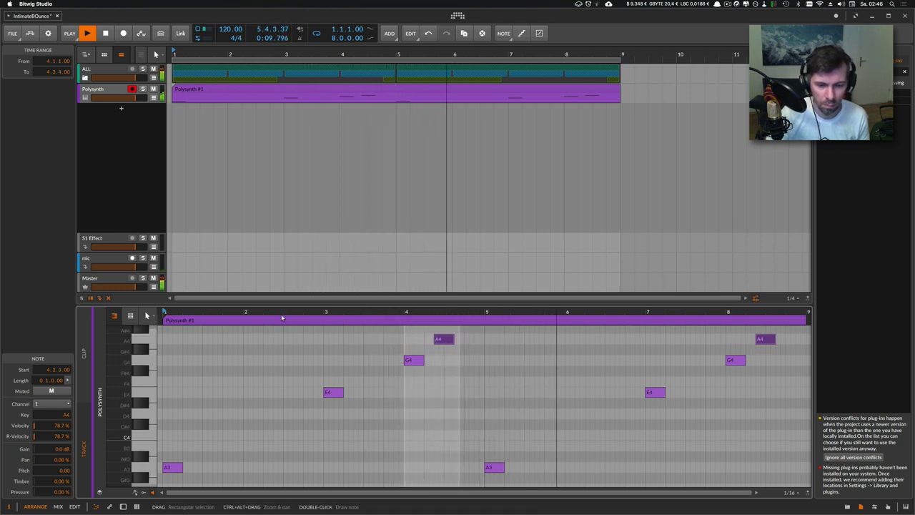
Add a Filter after the second Delay-2 with cutoff around 491 Hz, and set the Polysynth's output to about -8.6 dB
drag(282, 314, 297, 350)
click(118, 91)
key(d)
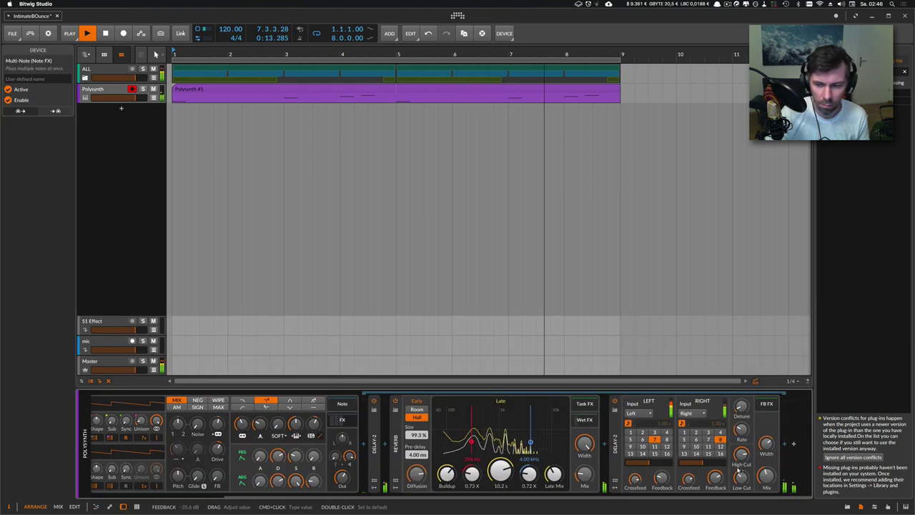
click(786, 446)
text(filter)
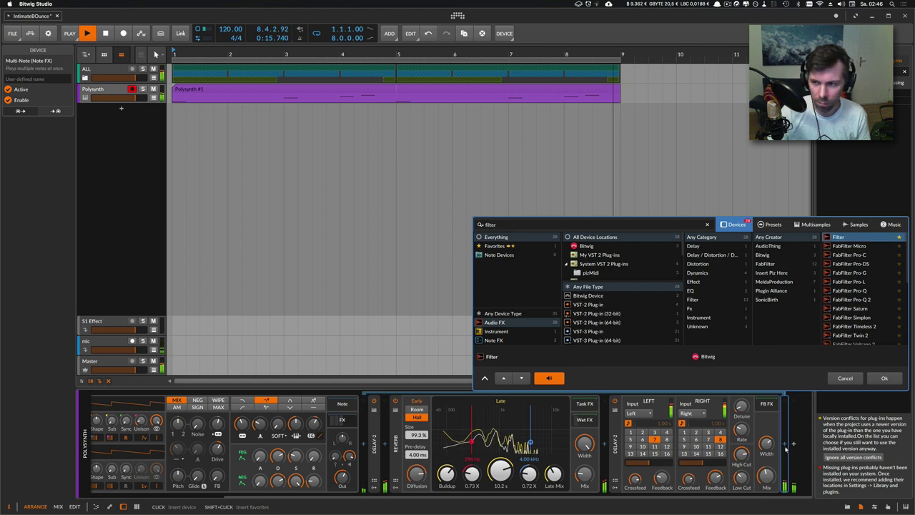
key(Return)
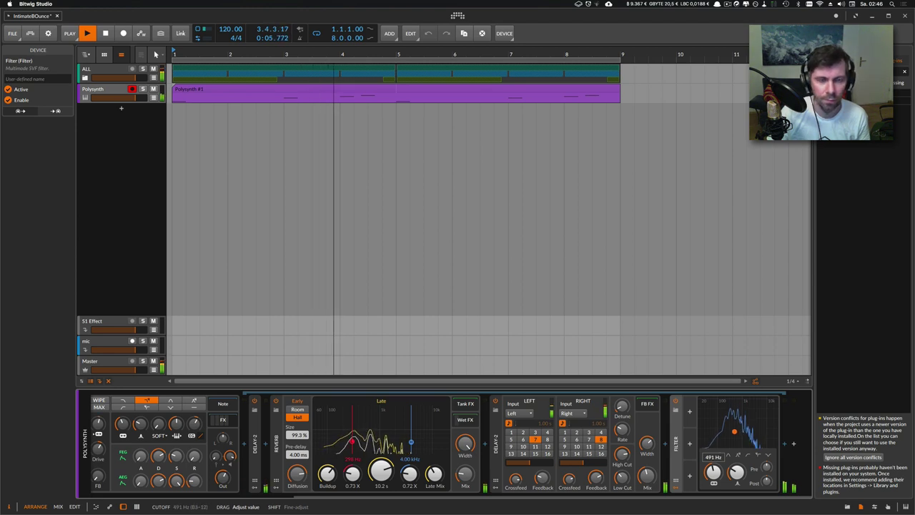
drag(712, 472, 712, 474)
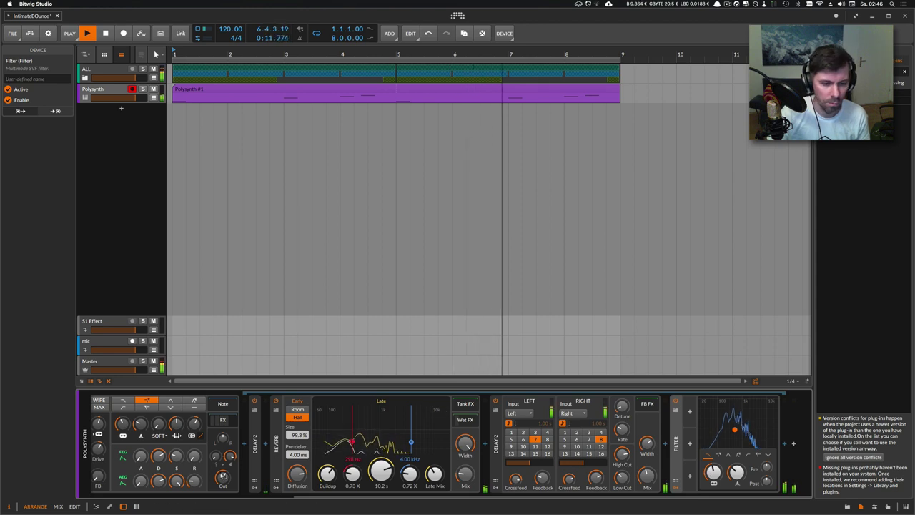
drag(223, 476, 223, 473)
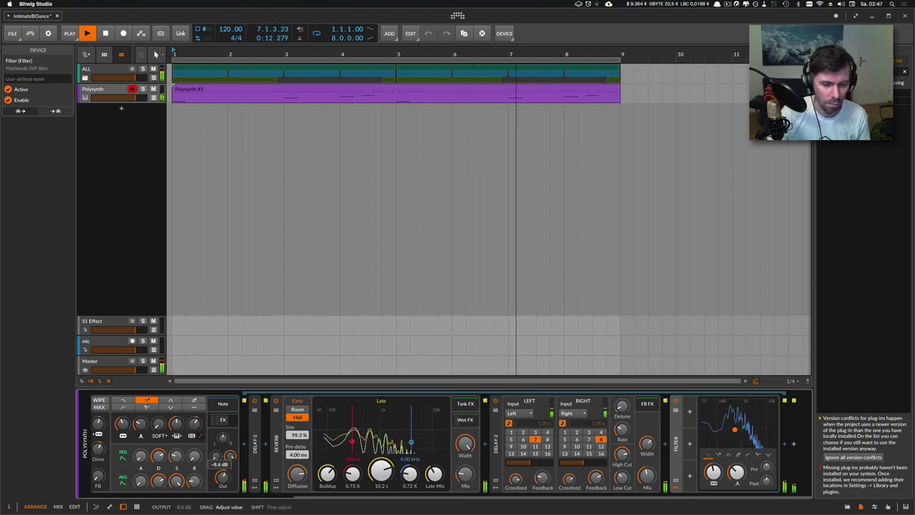
Stop playback and split the Polysynth clip at bar 5
click(400, 91)
key(space)
key(5)
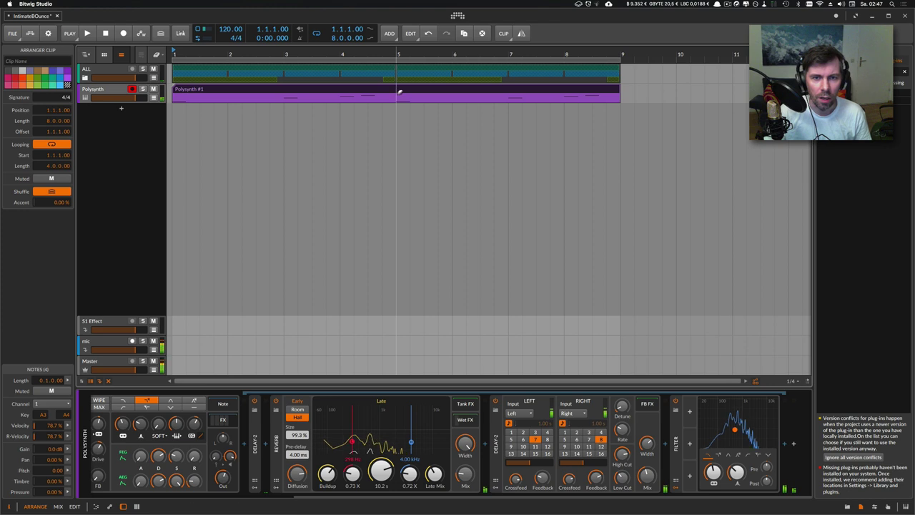
click(397, 101)
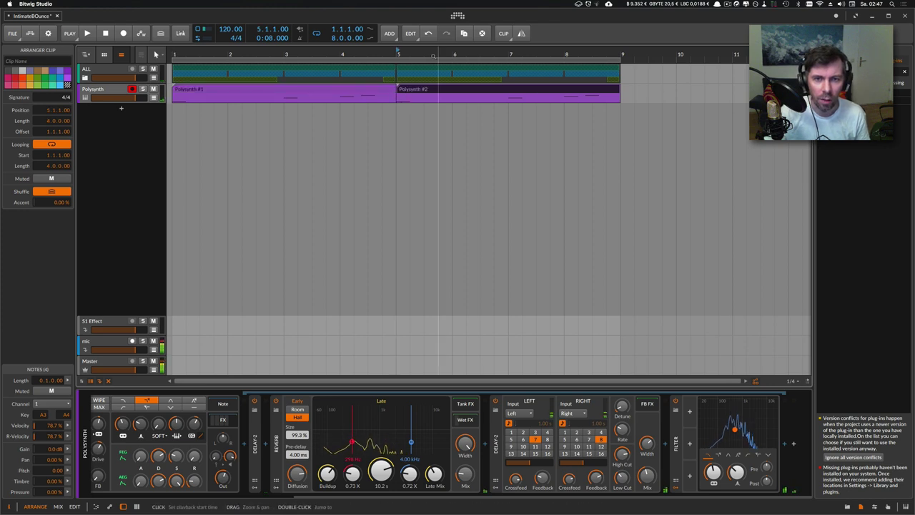
In the second Polysynth clip, move the E4 note one beat earlier to 6.4.1 and the G4 note to 7.4.1
scroll(435, 107, down, 2)
double_click(420, 91)
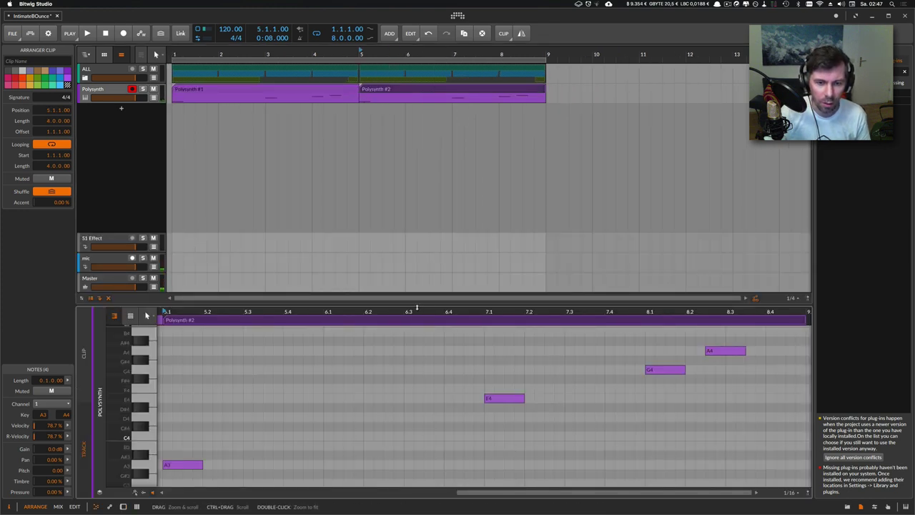
drag(415, 312, 425, 288)
drag(464, 369, 470, 405)
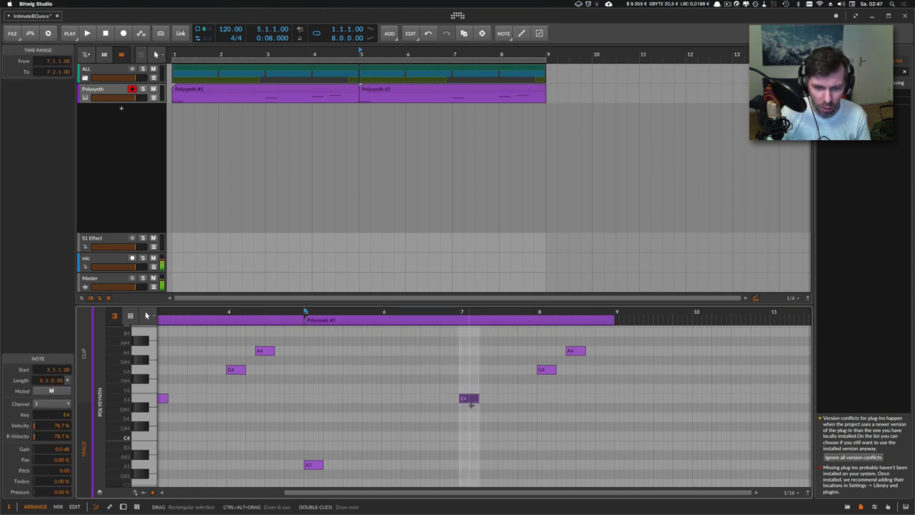
key(Left)
key(Left)
click(547, 370)
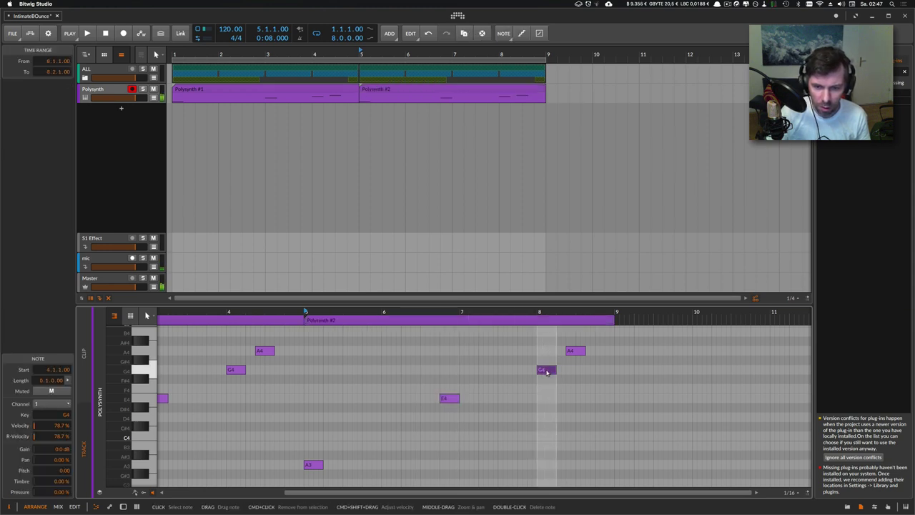
key(Left)
key(Left)
key(Left)
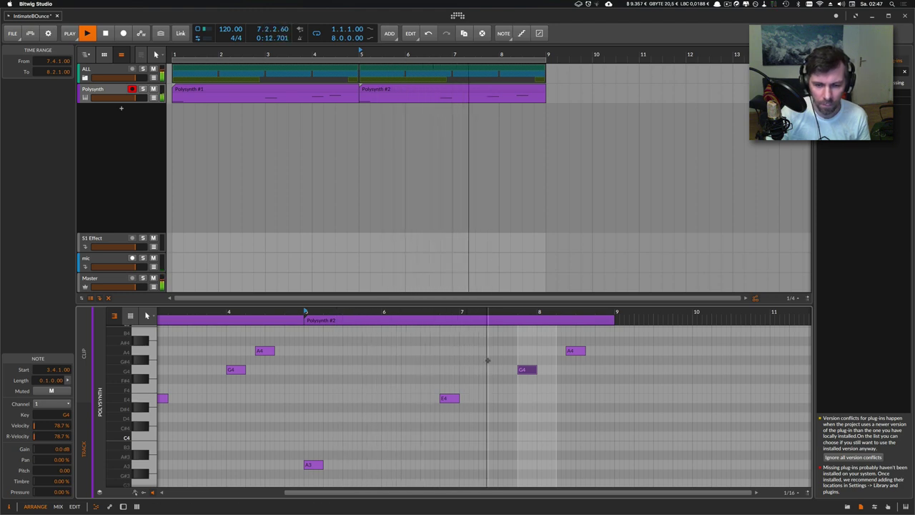
Add a D4 note at 7.1.3 in the second Polysynth clip and move its A4 note one beat earlier to 8.1.3
double_click(481, 417)
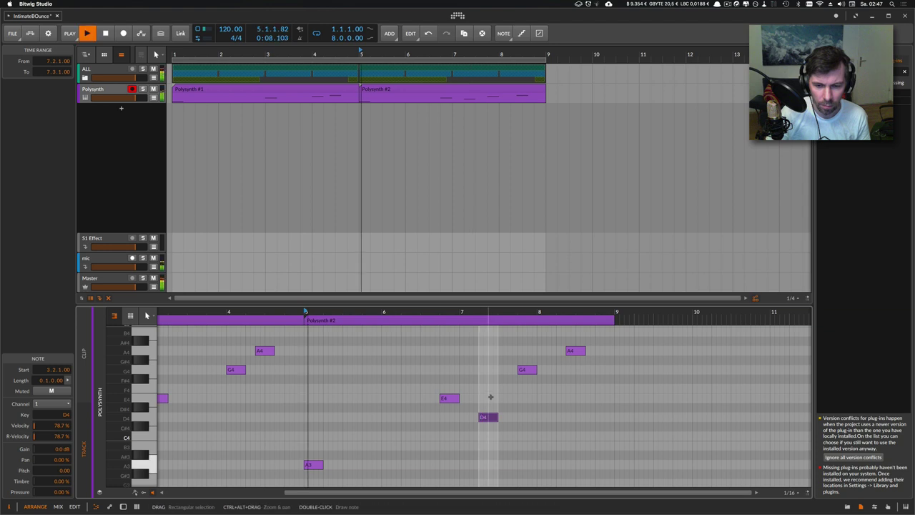
key(Left)
key(Left)
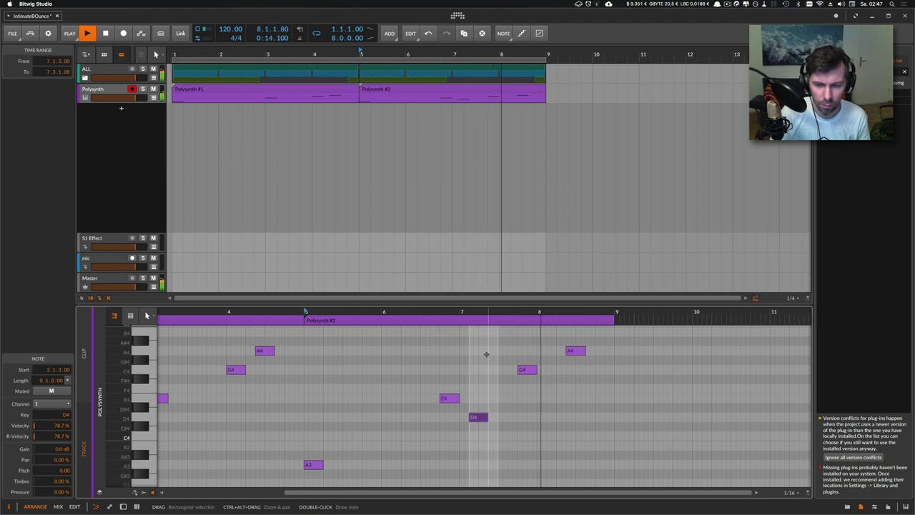
key(Left)
key(Left)
key(Left)
key(Left)
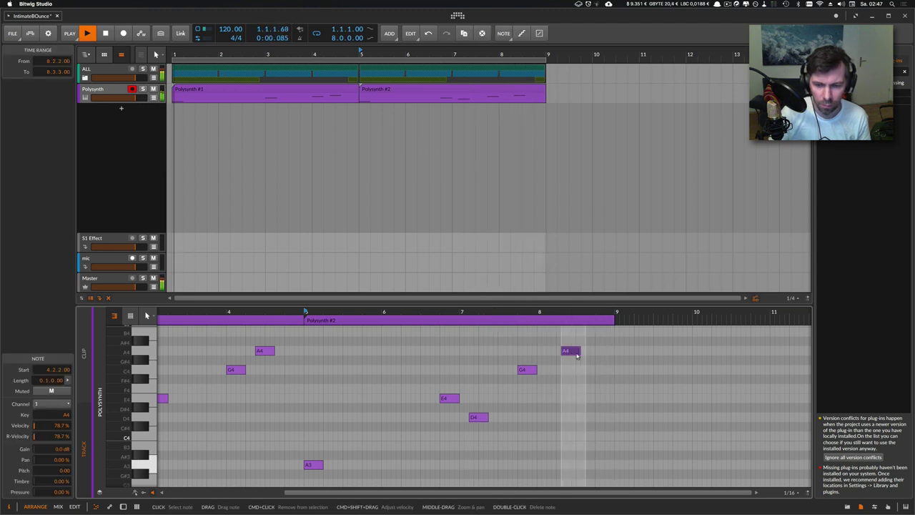
Reduce the Polysynth's filter envelope depth to about +21.70 st
double_click(106, 90)
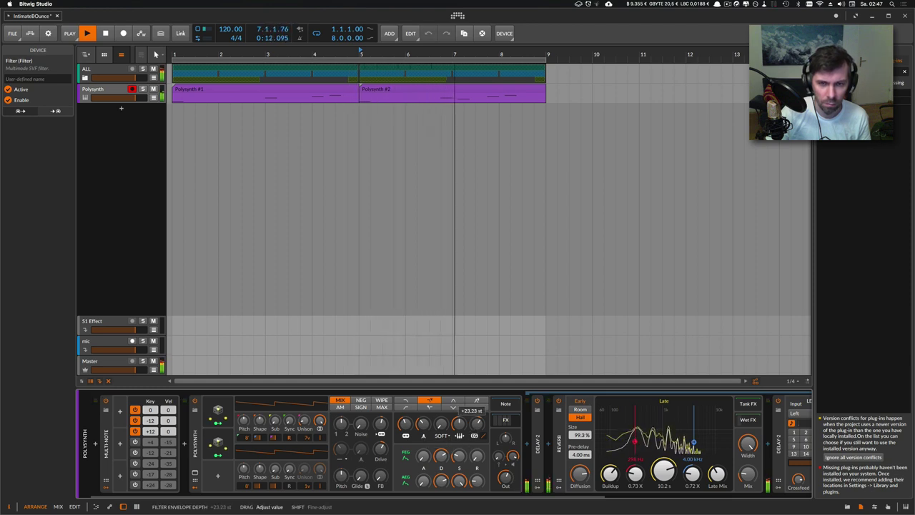
drag(474, 423, 474, 426)
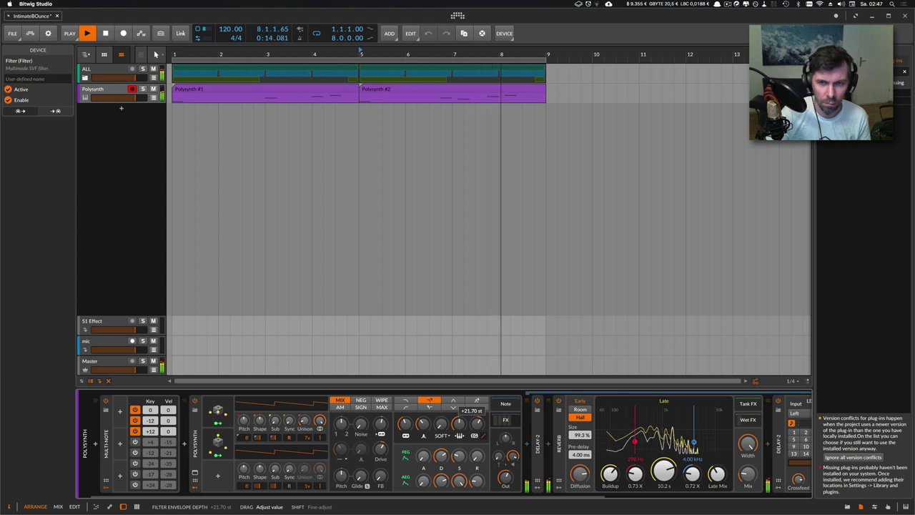
Move the D4 note in the second Polysynth clip to 7.2.1
double_click(463, 94)
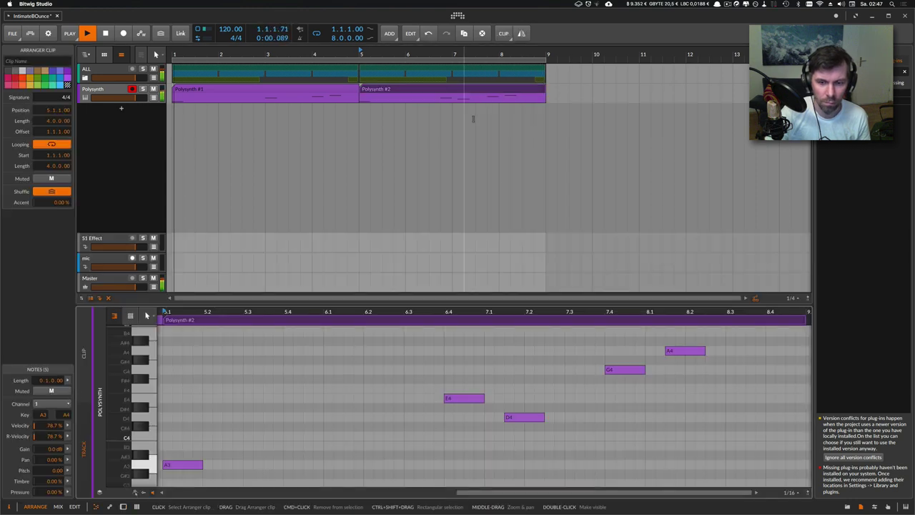
click(519, 416)
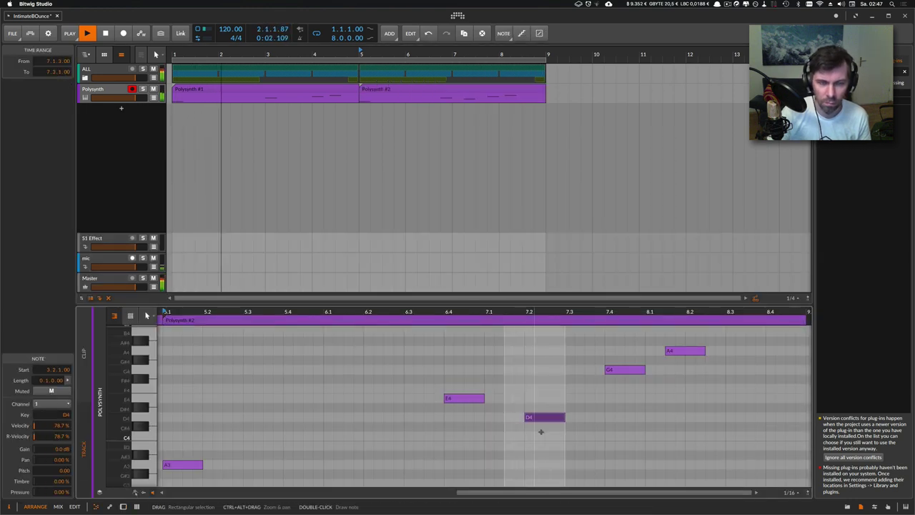
Lower the Polysynth's output level to about -9.8 dB
key(d)
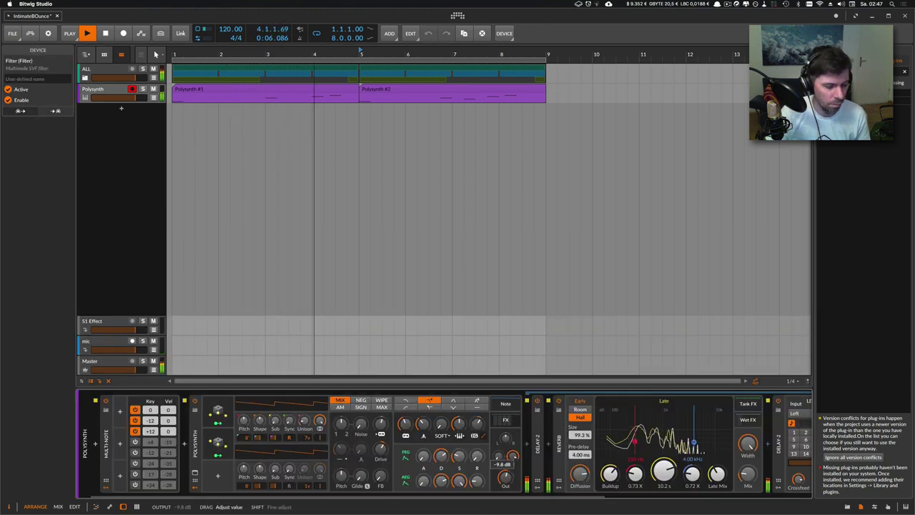
drag(505, 478, 505, 480)
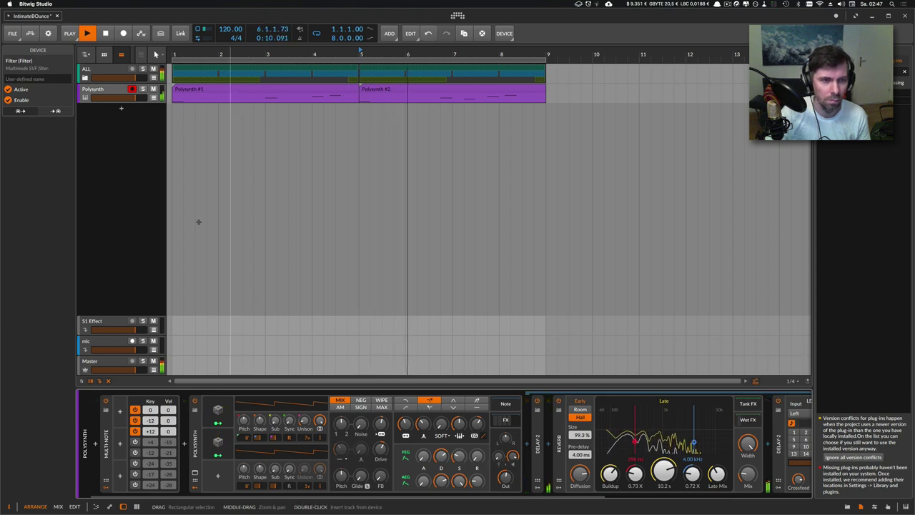
Consolidate the two four-bar Polysynth clips into one eight-bar clip
click(119, 90)
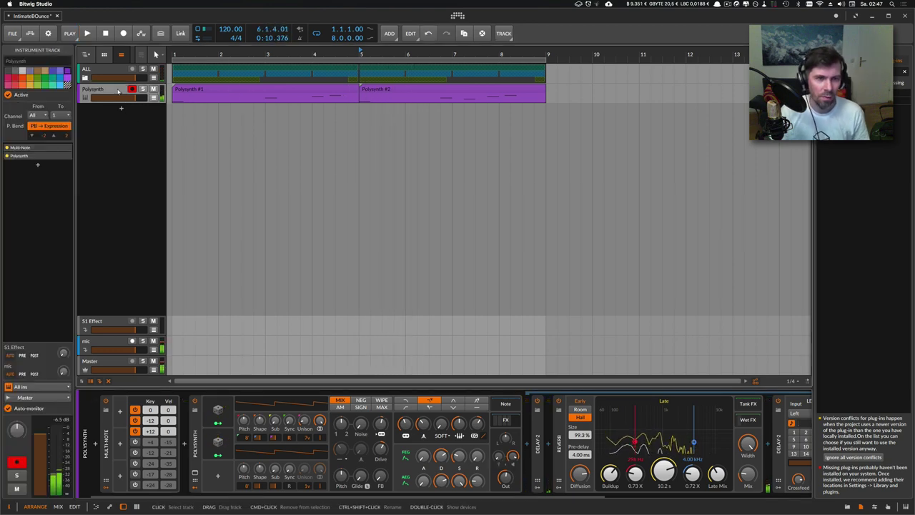
click(382, 99)
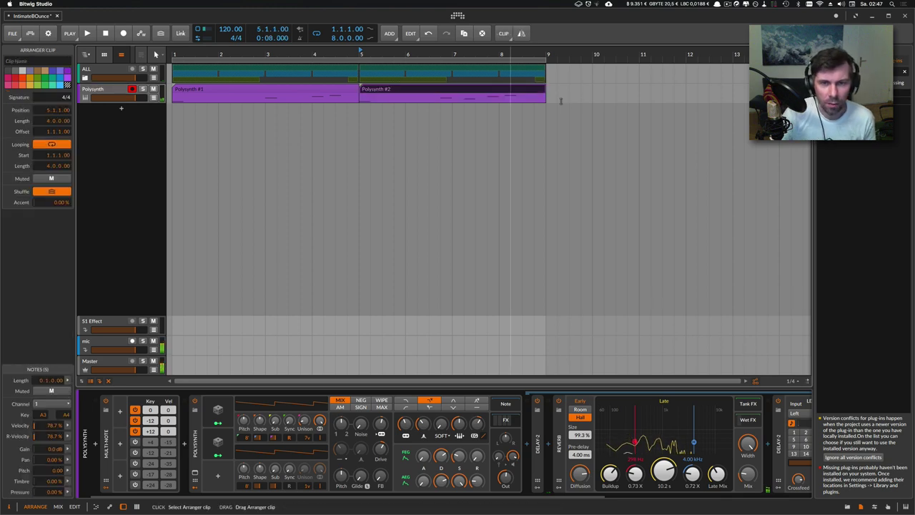
drag(559, 89, 319, 88)
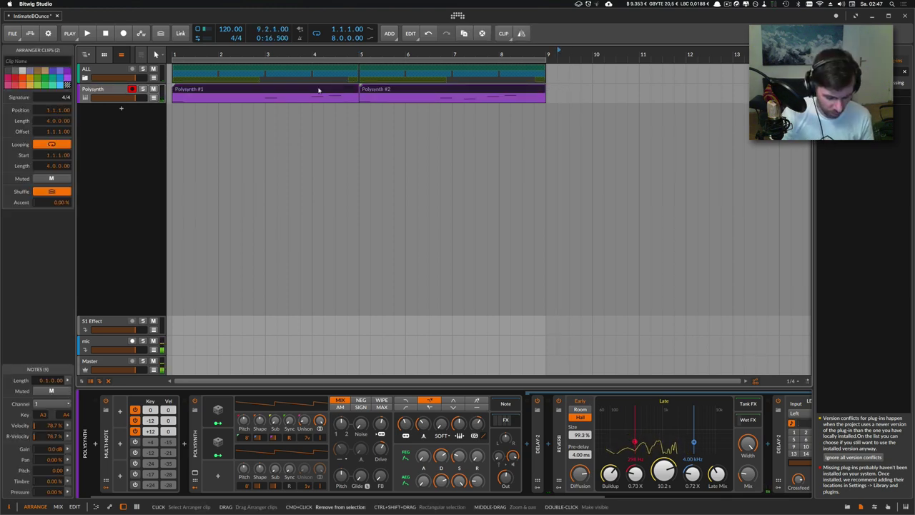
key(super+j)
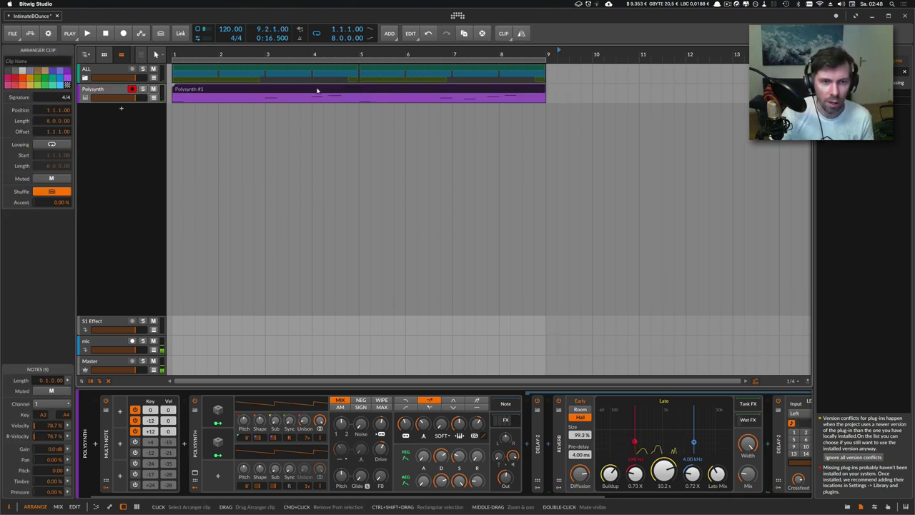
Bounce the consolidated Polysynth clip to a new audio track, using the Pre-Fader source and 32-bit floating-point depth
right_click(318, 90)
click(357, 265)
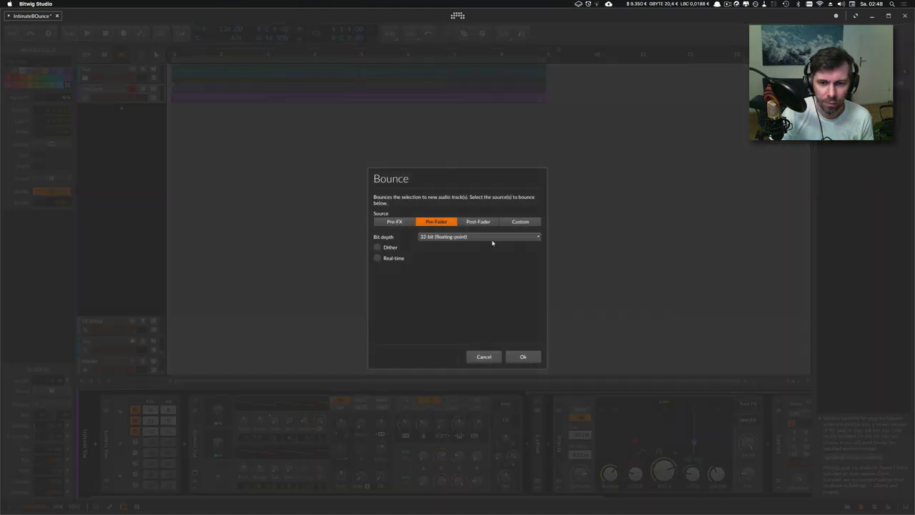
click(522, 356)
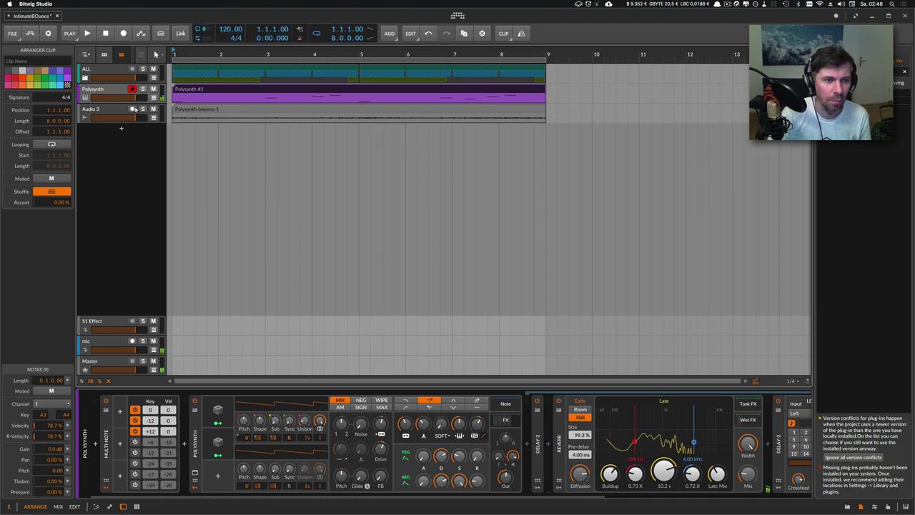
Audition the bounced Audio 3 track in solo, then compare it with the soloed Polysynth track and clear the solos
click(142, 109)
key(space)
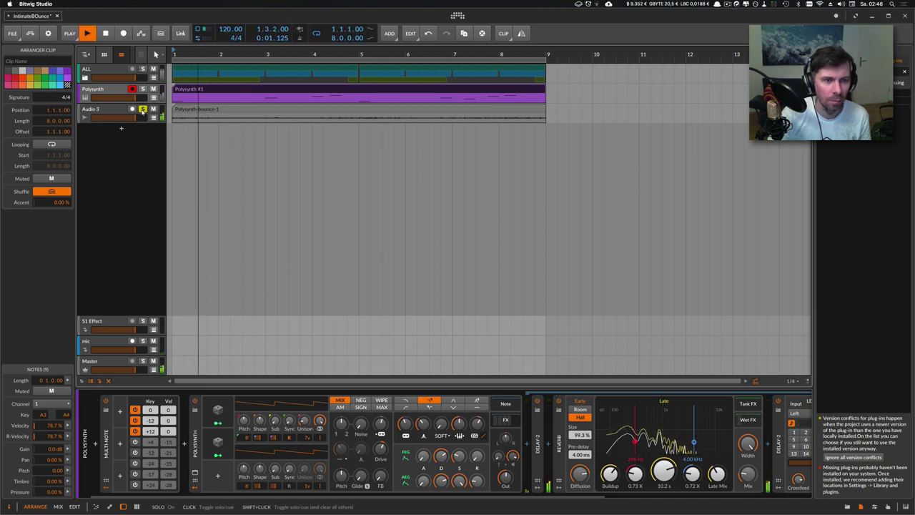
click(142, 110)
key(space)
key(space)
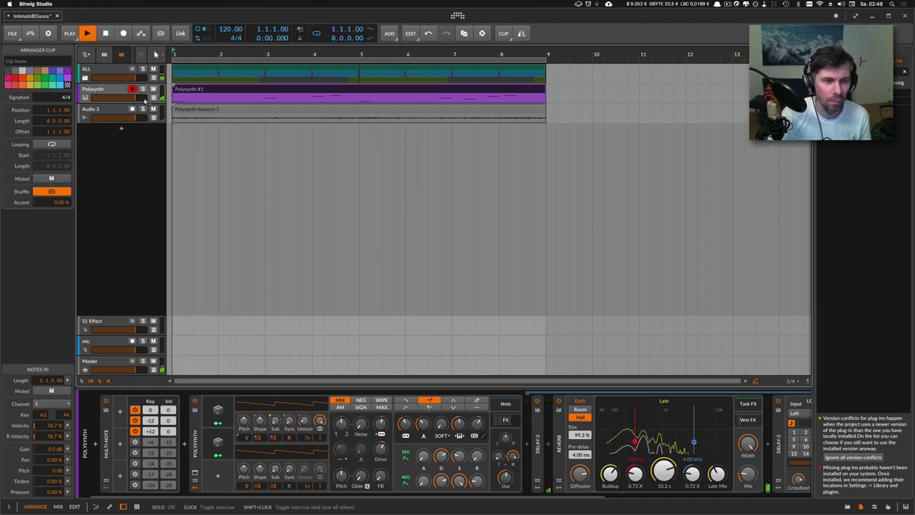
click(143, 90)
key(space)
click(141, 95)
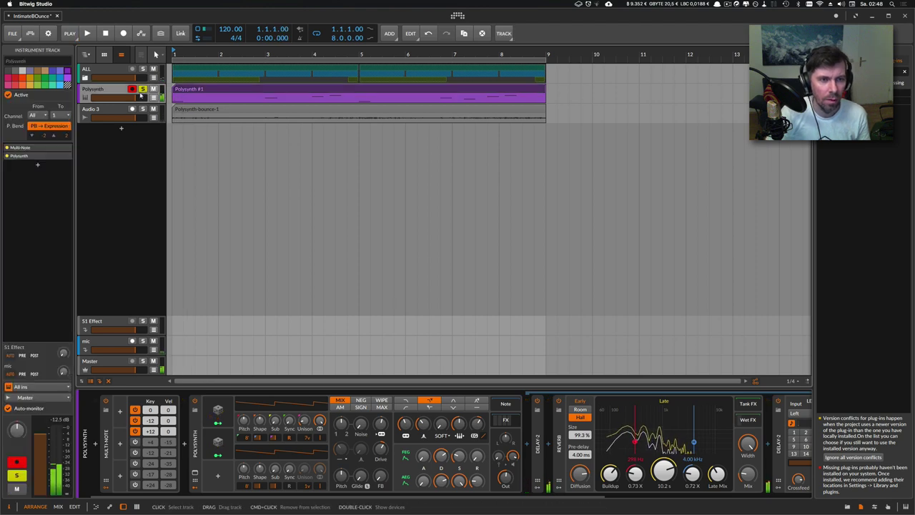
Scale the Polysynth clip to 50% so its notes run at double speed, and play it back
click(189, 91)
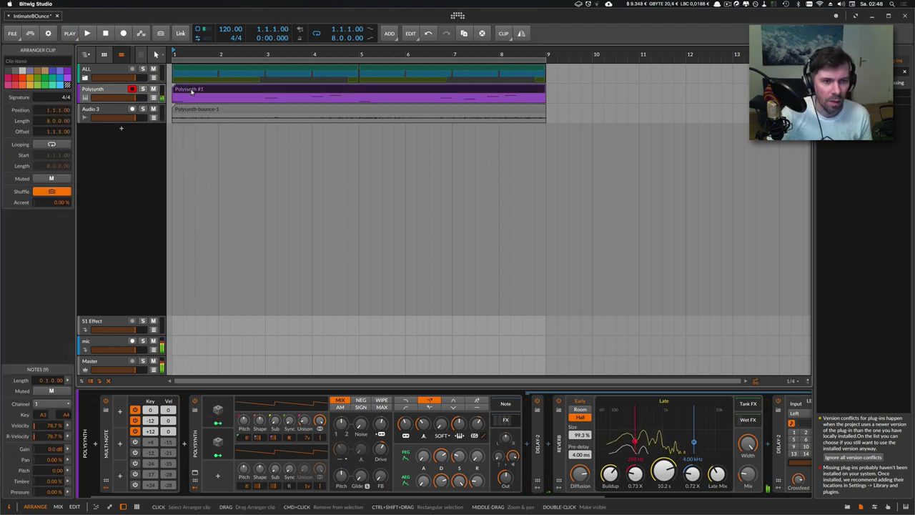
double_click(191, 91)
drag(290, 310, 293, 298)
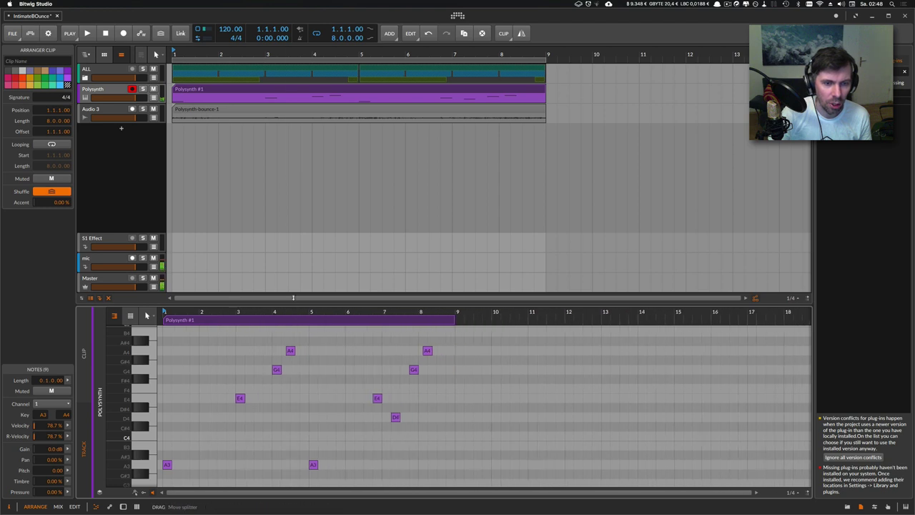
right_click(251, 91)
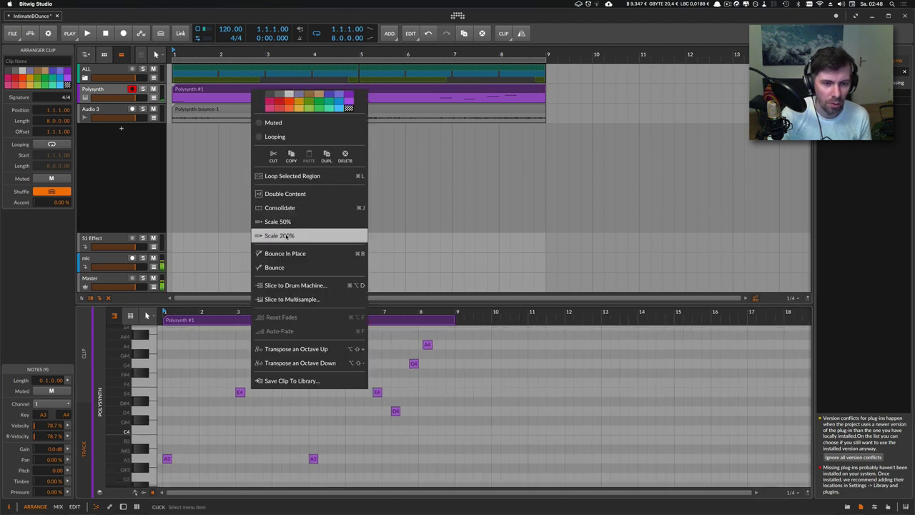
click(290, 223)
key(space)
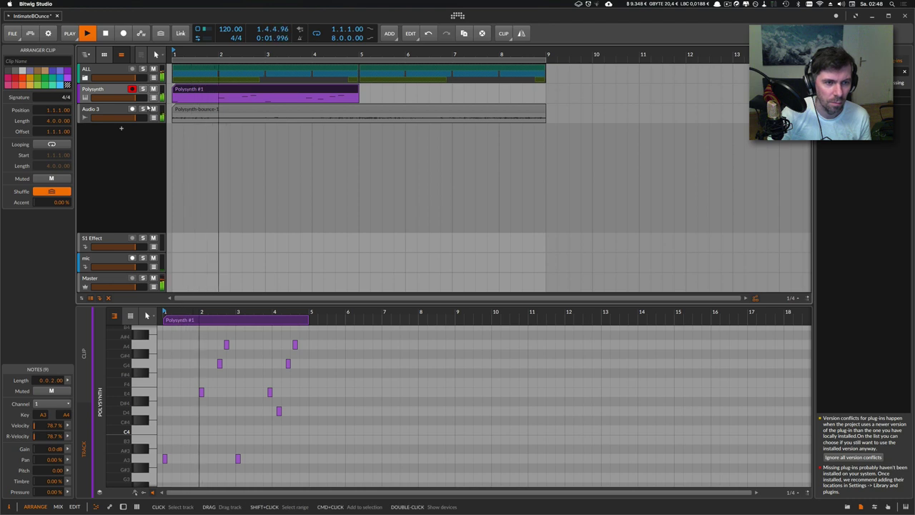
Expand the Delay-2 before the Reverb and delete the second Delay-2 after the Reverb on the Polysynth track
key(d)
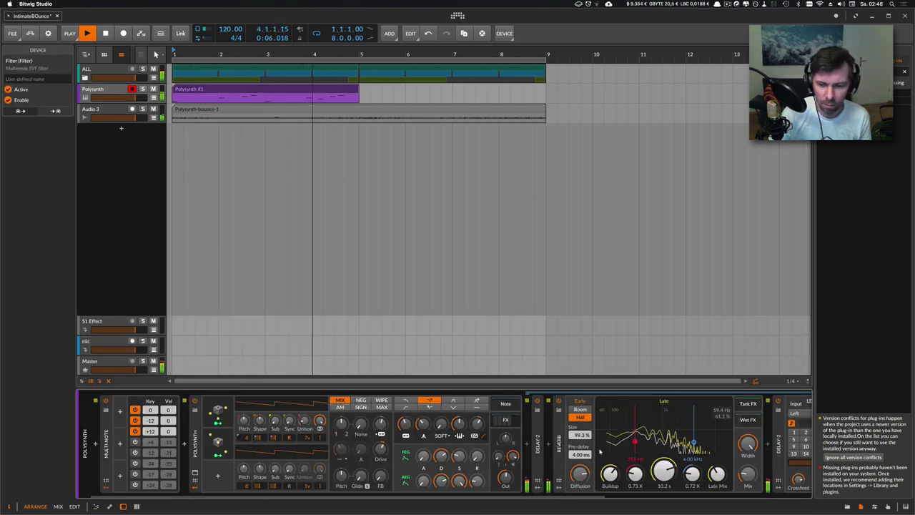
double_click(538, 443)
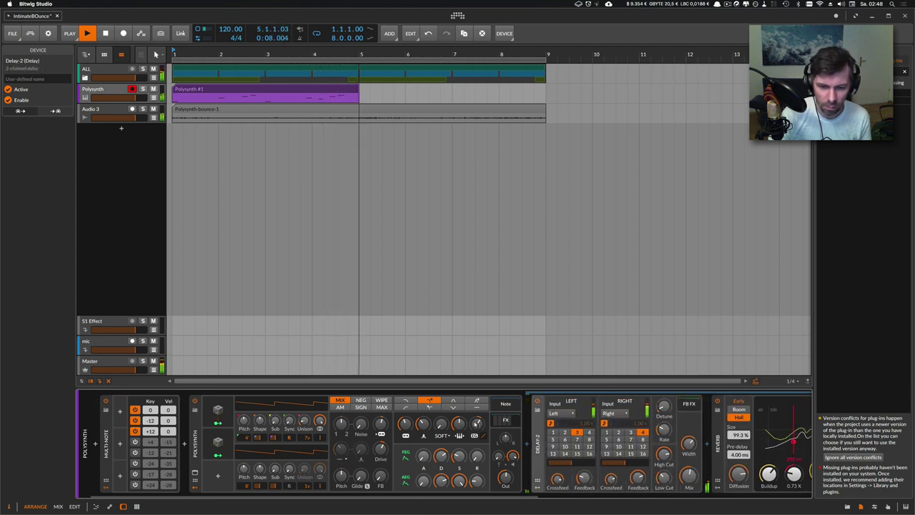
key(space)
key(space)
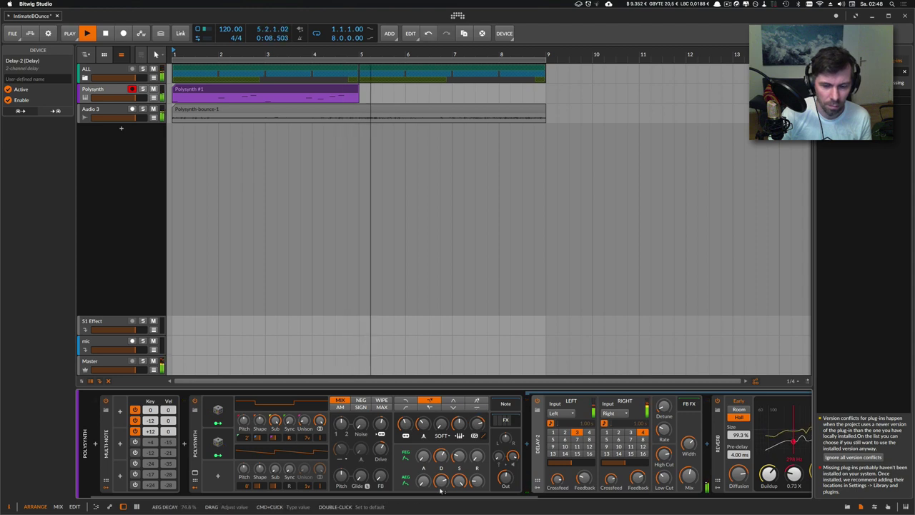
scroll(649, 488, right, 5)
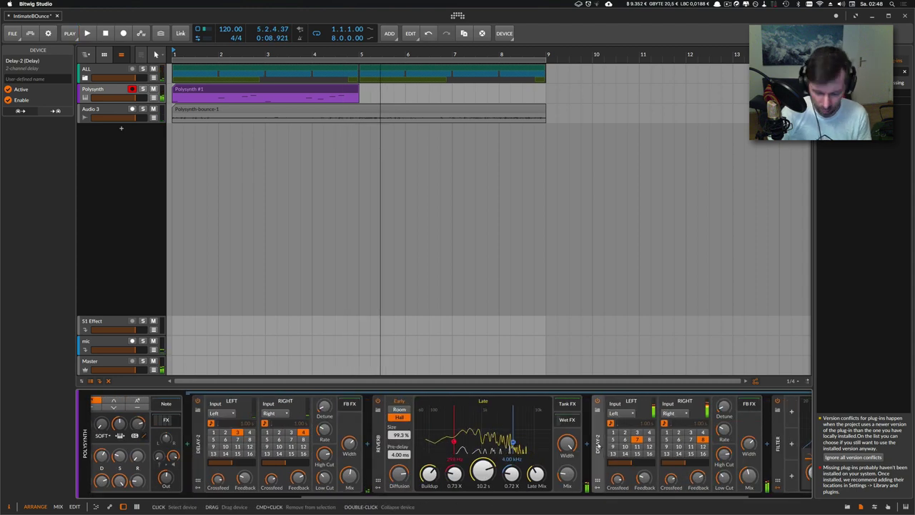
key(Delete)
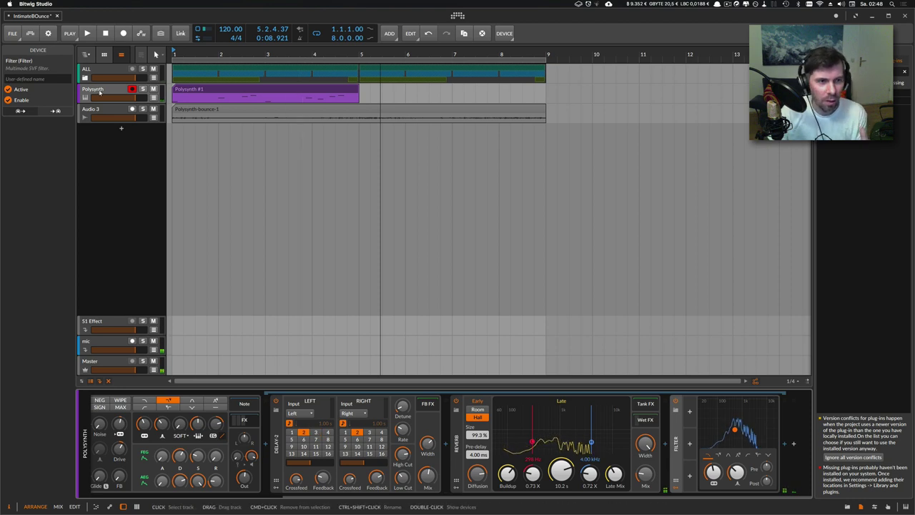
Audition the shortened Polysynth clip from the start of the arrangement
click(106, 91)
click(180, 93)
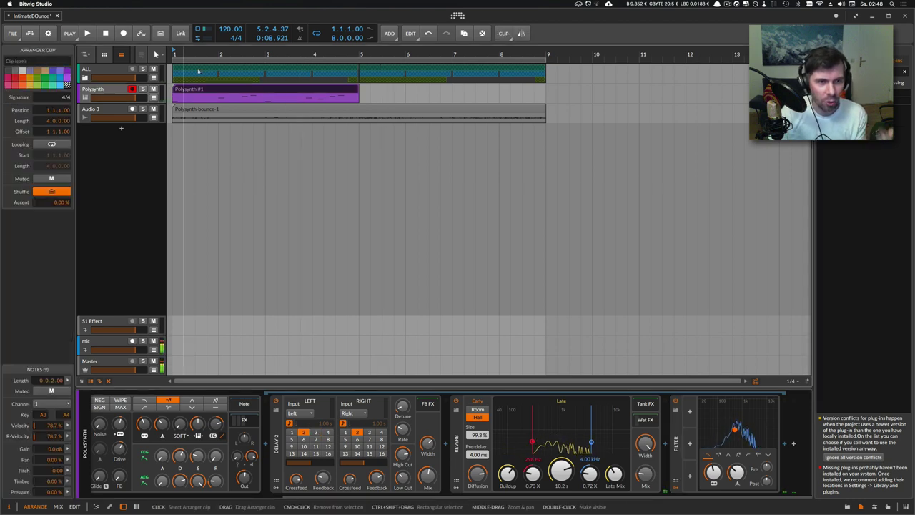
drag(206, 55, 206, 98)
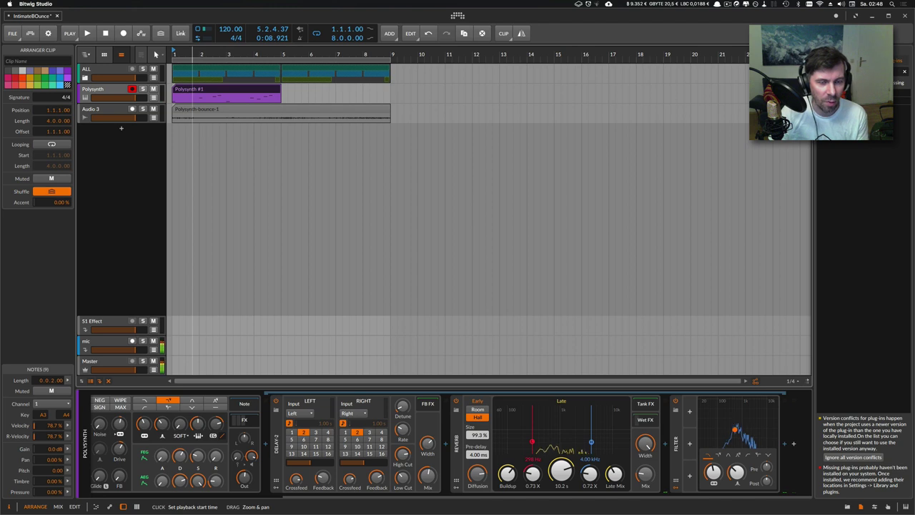
drag(199, 55, 199, 36)
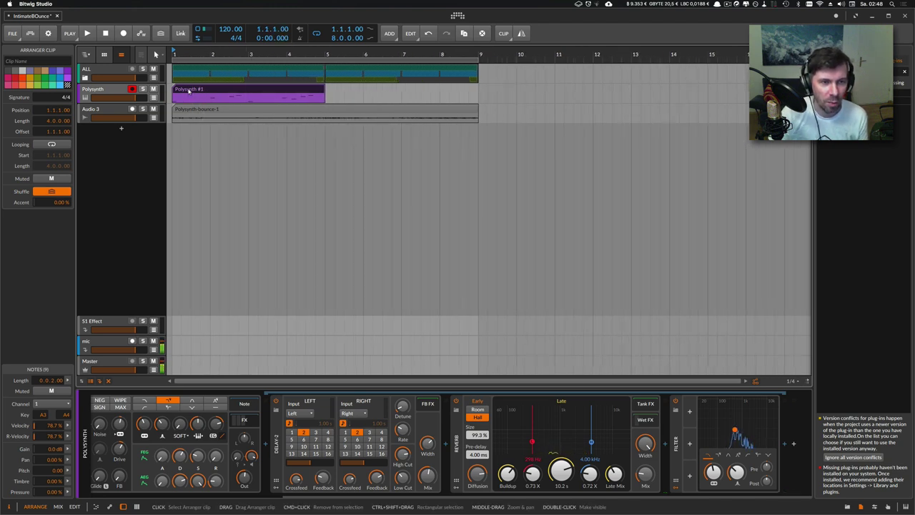
key(space)
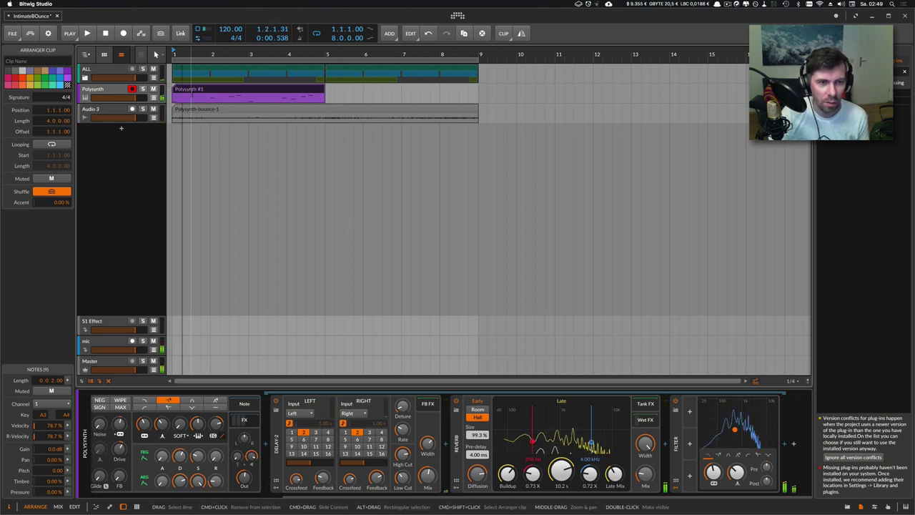
key(space)
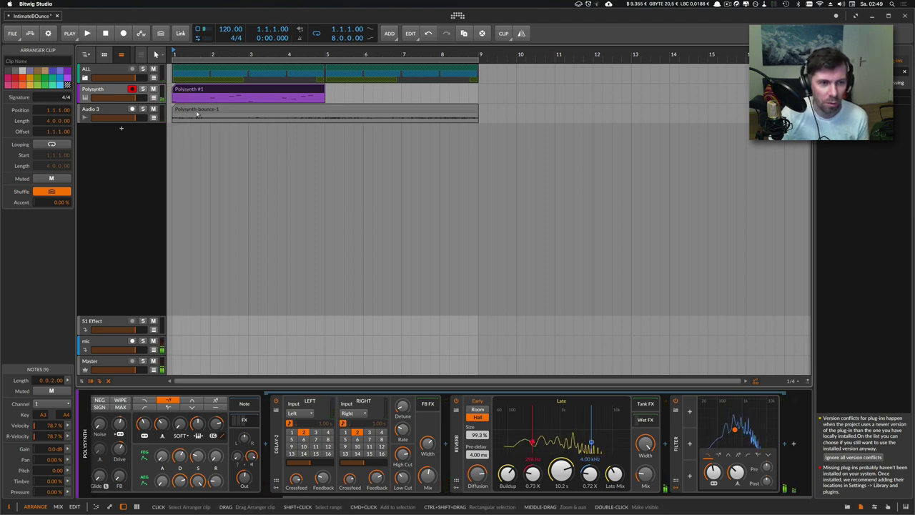
Turn off the octave layers and delete the Multi-note device from the Polysynth track
key(space)
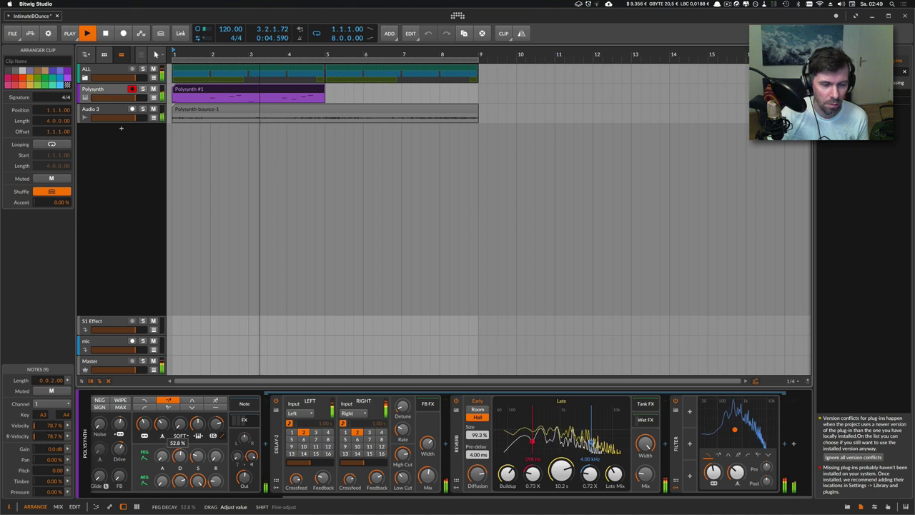
click(220, 498)
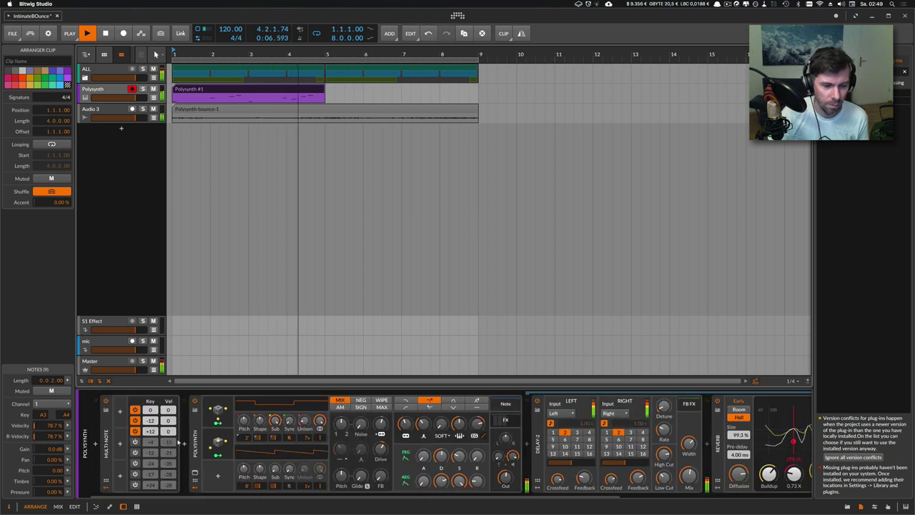
click(135, 432)
click(136, 422)
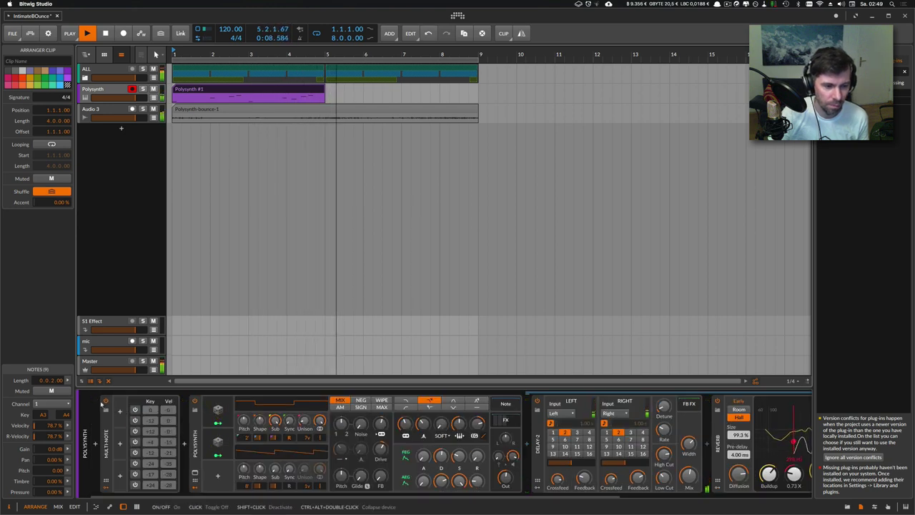
click(106, 429)
key(Delete)
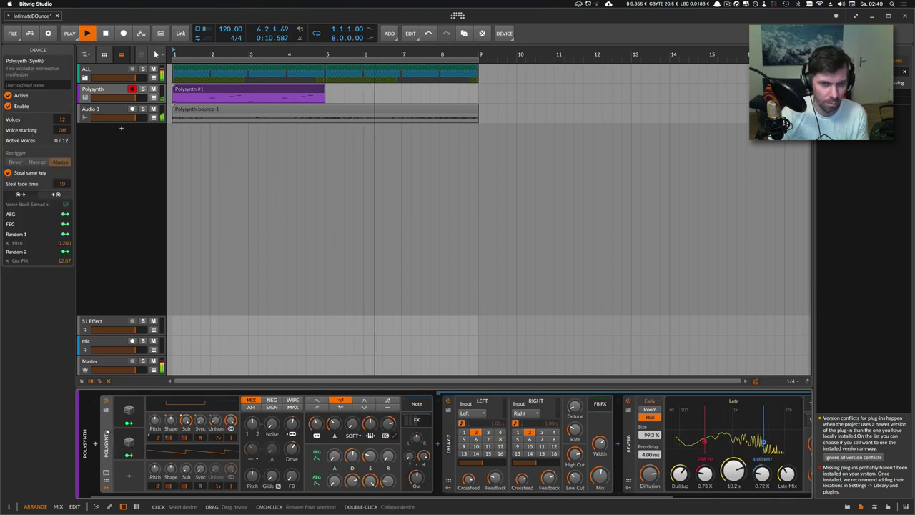
Loop the four-bar Polysynth clip out to eight bars, ending at bar 9, and start playback
drag(323, 101, 450, 102)
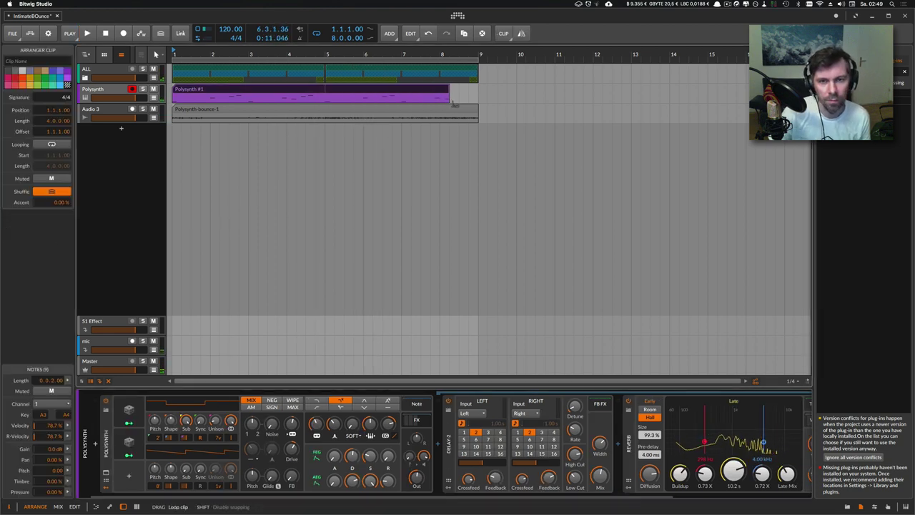
key(space)
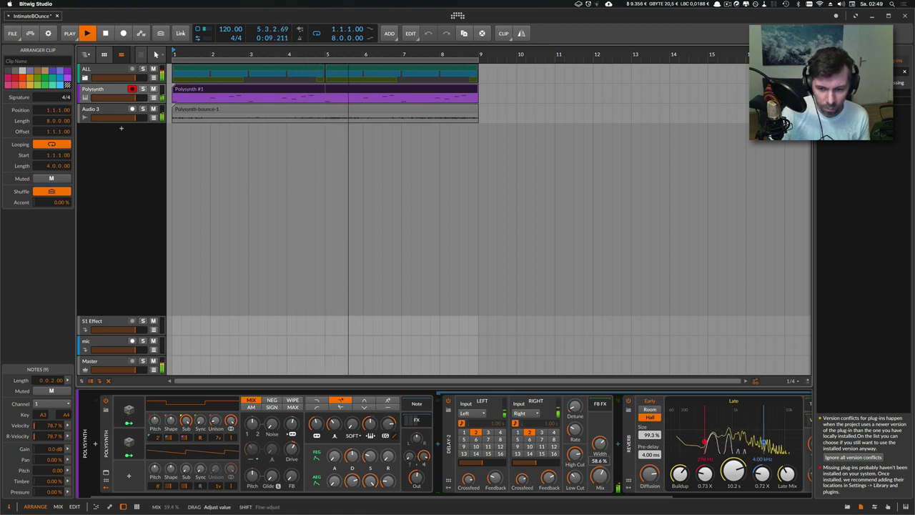
Set the Delay-2 times to 3 for the left channel and 4 for the right channel
click(489, 432)
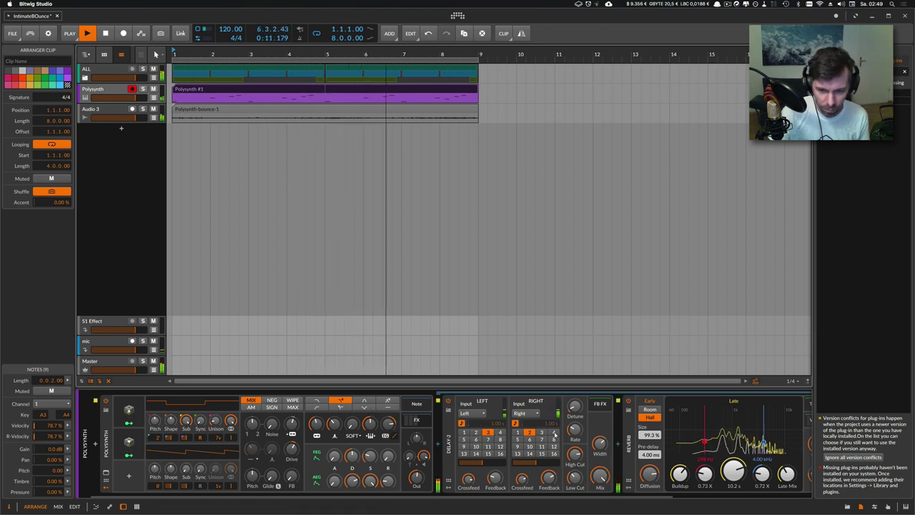
click(553, 433)
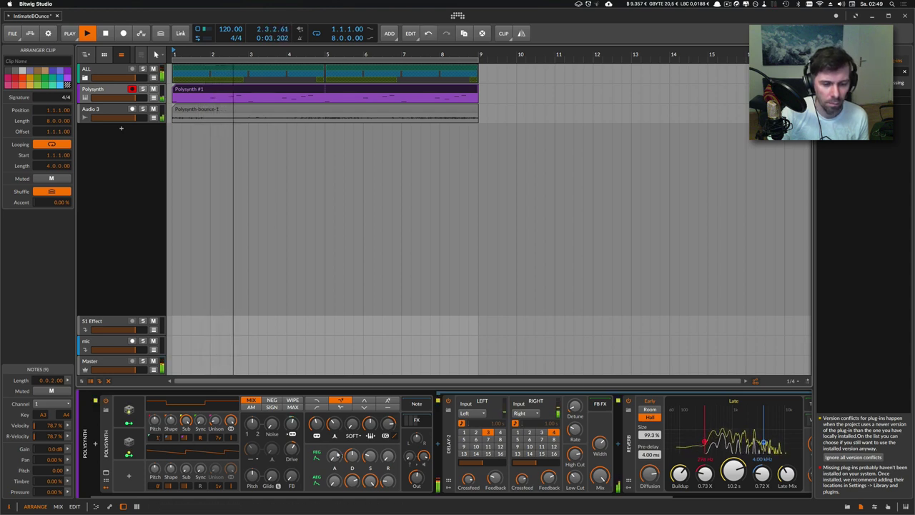
Raise the Polysynth's filter envelope decay and depth, and set its filter resonance to about 42.9%
drag(351, 456, 351, 448)
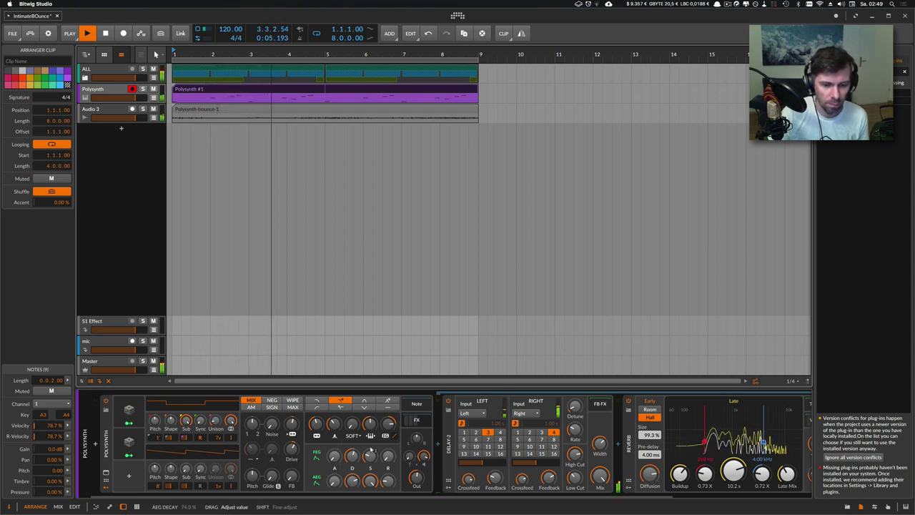
drag(388, 423, 388, 419)
drag(316, 424, 316, 420)
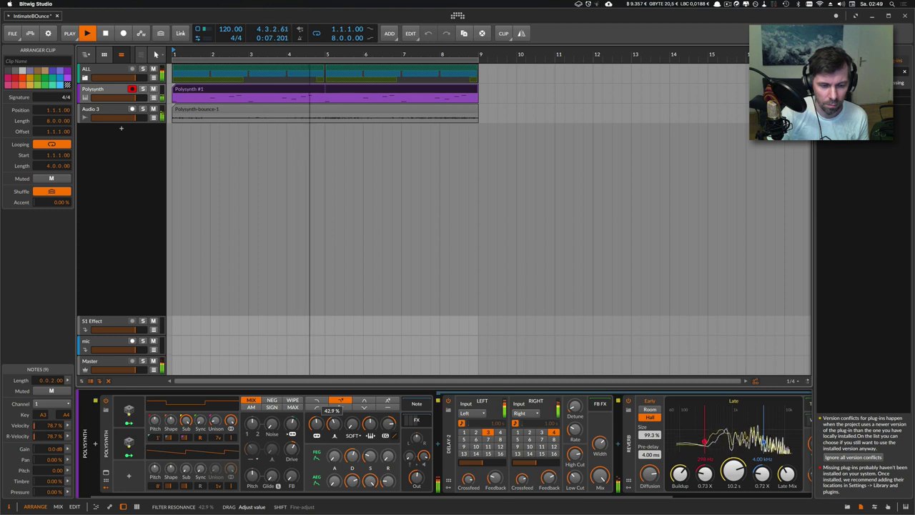
Raise the Polysynth's output level slightly and set the Reverb's mix to about 43%
drag(416, 476, 416, 474)
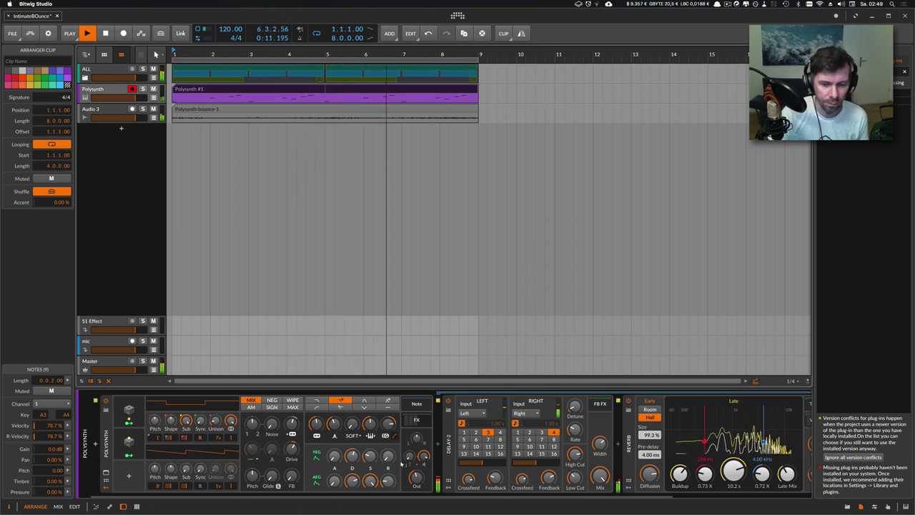
drag(433, 496, 577, 496)
drag(650, 483, 649, 468)
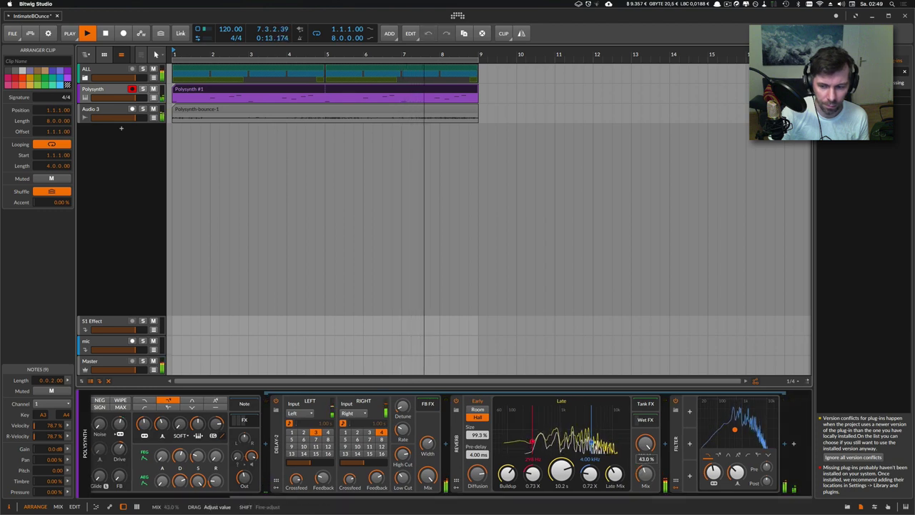
Raise the Filter device's cutoff above 1 kHz, set the Polysynth's output to about -30.9 dB and lower the Delay-2 mix
drag(713, 472, 713, 466)
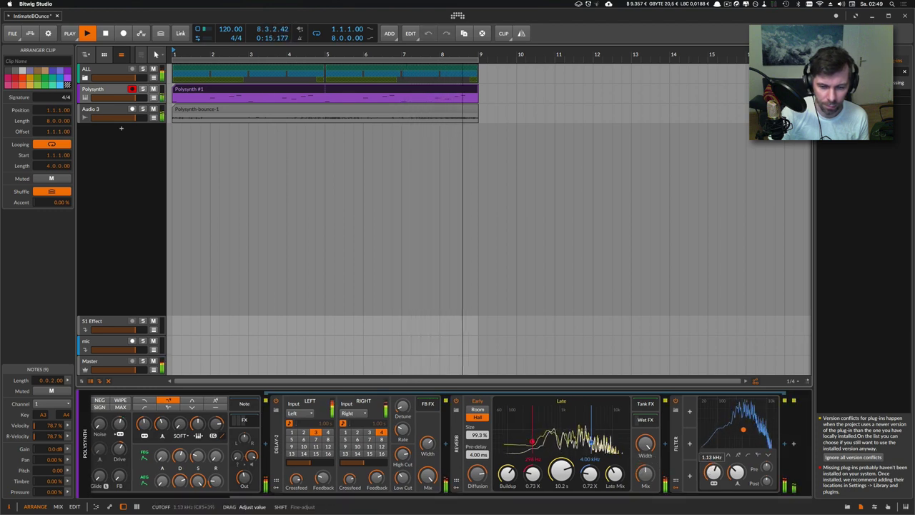
drag(244, 477, 245, 474)
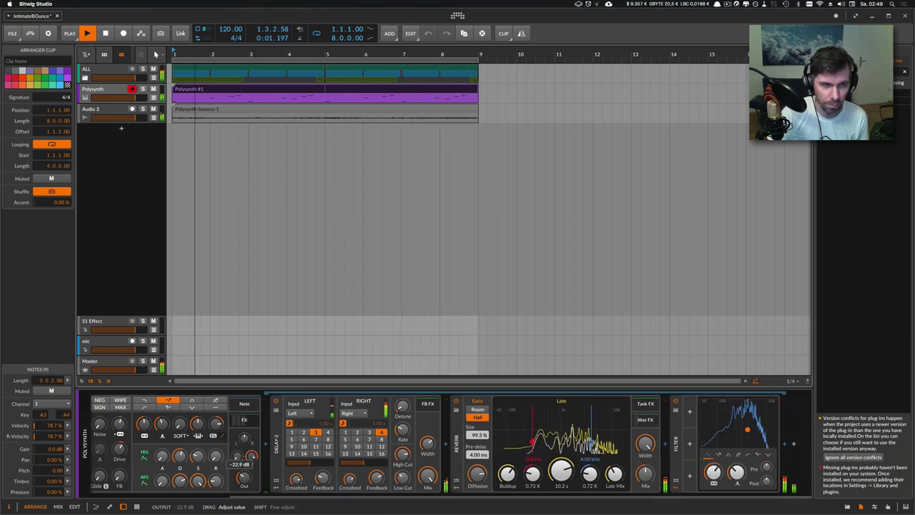
drag(713, 472, 736, 475)
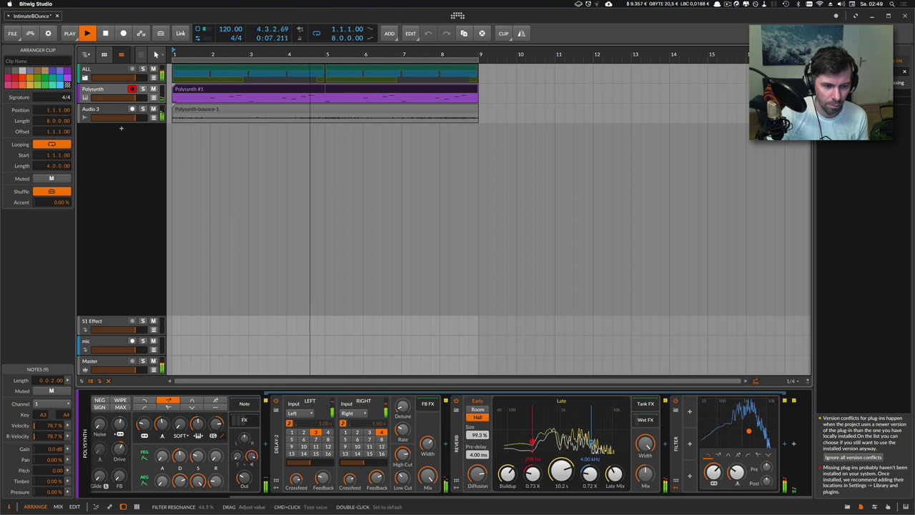
drag(424, 475, 424, 476)
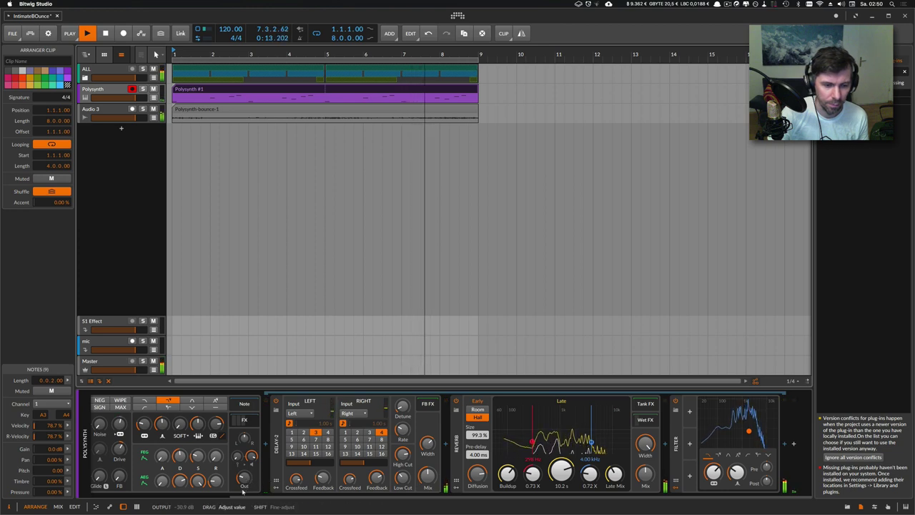
Duplicate the Polysynth's Random modulator and map the copy to the synth's pan with an amount of 2.000
scroll(171, 466, left, 3)
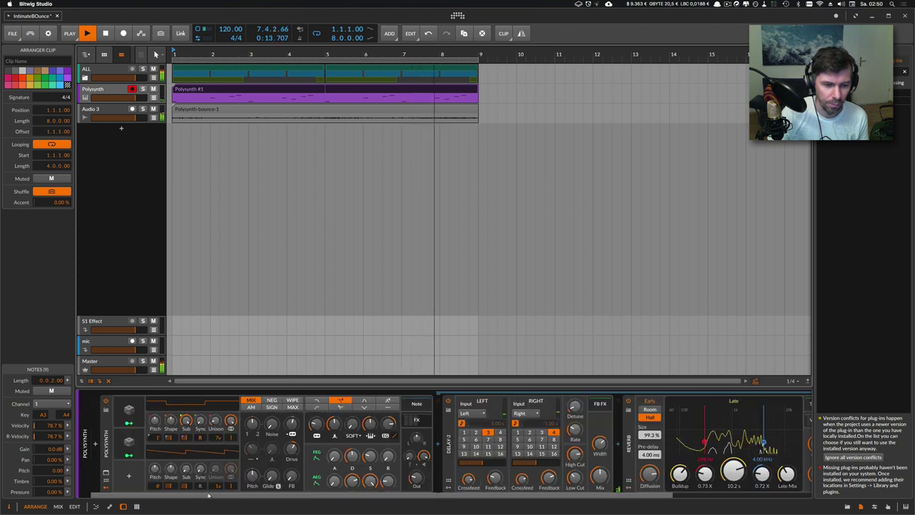
click(131, 446)
key(super+d)
click(130, 487)
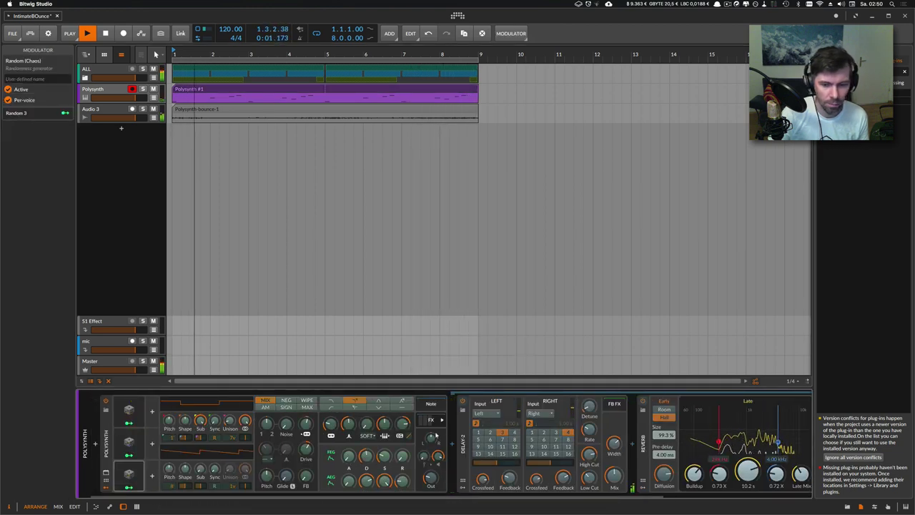
drag(433, 436, 433, 390)
click(140, 475)
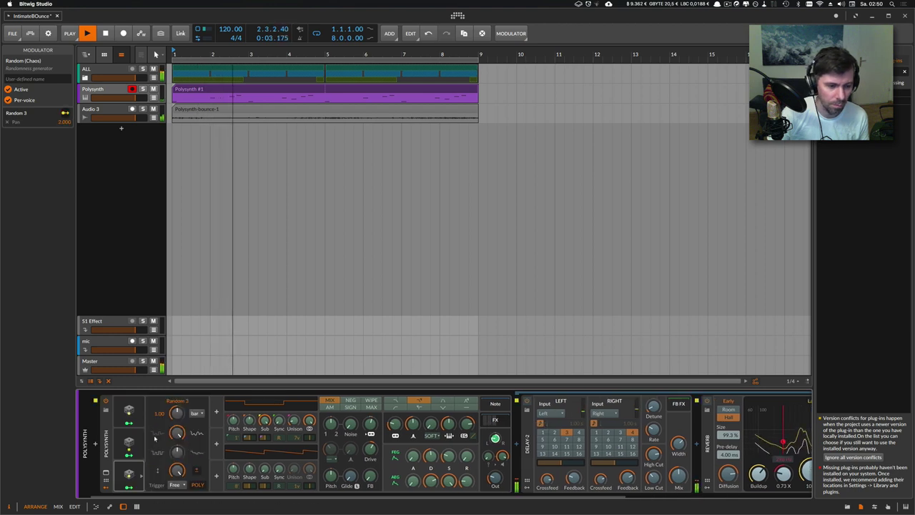
click(140, 481)
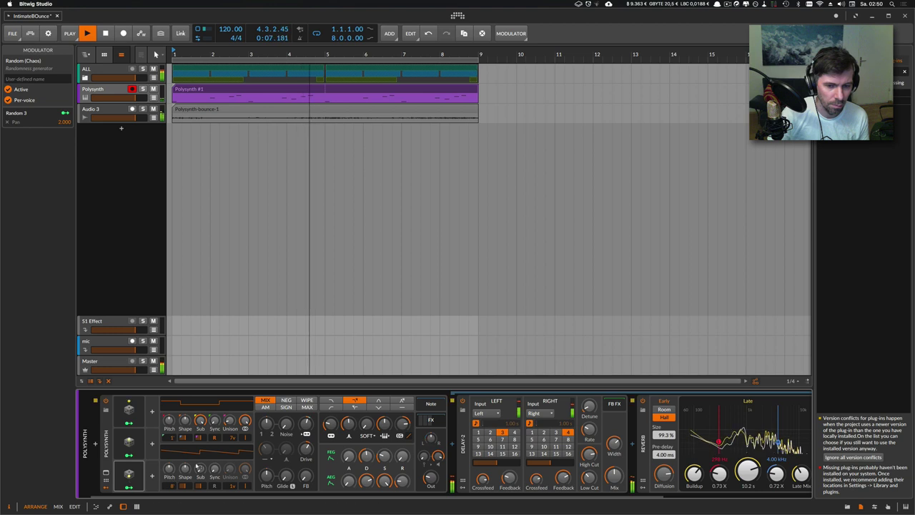
Stop playback and bounce the eight-bar Polysynth clip to a new audio track, post-fader at 32-bit floating-point
key(space)
click(122, 94)
click(210, 95)
click(195, 89)
right_click(195, 88)
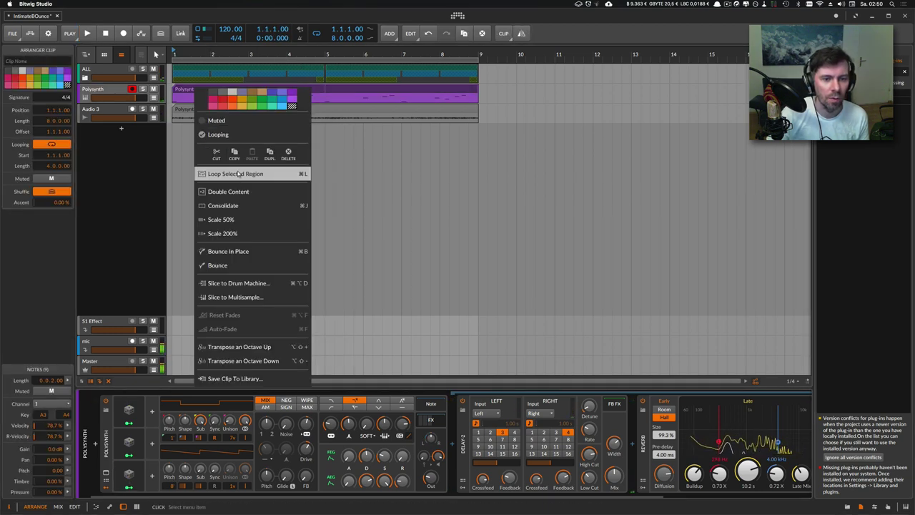
click(241, 265)
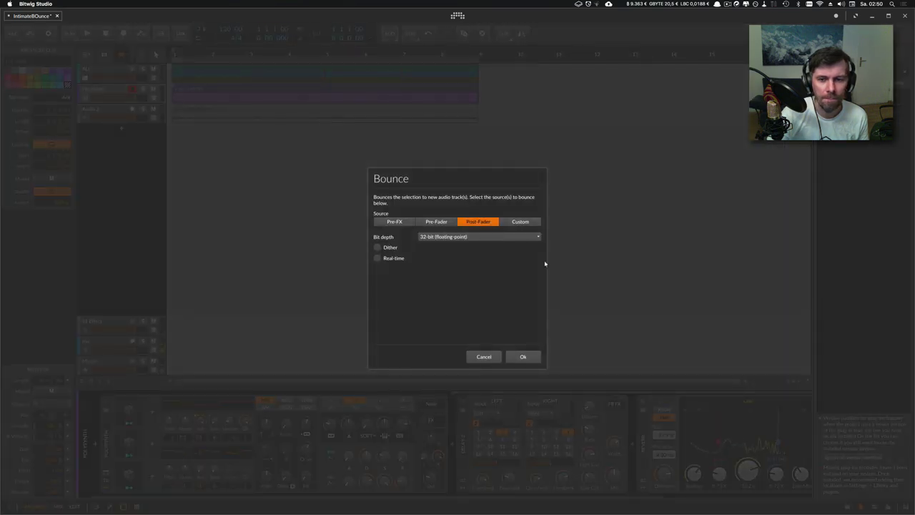
click(523, 356)
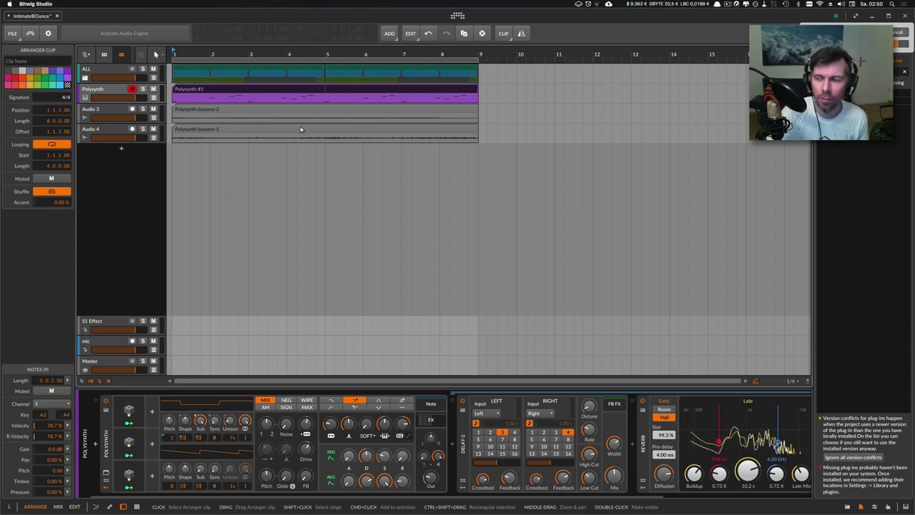
Scale the Polysynth clip to 50% and start playback with its track selected
right_click(216, 90)
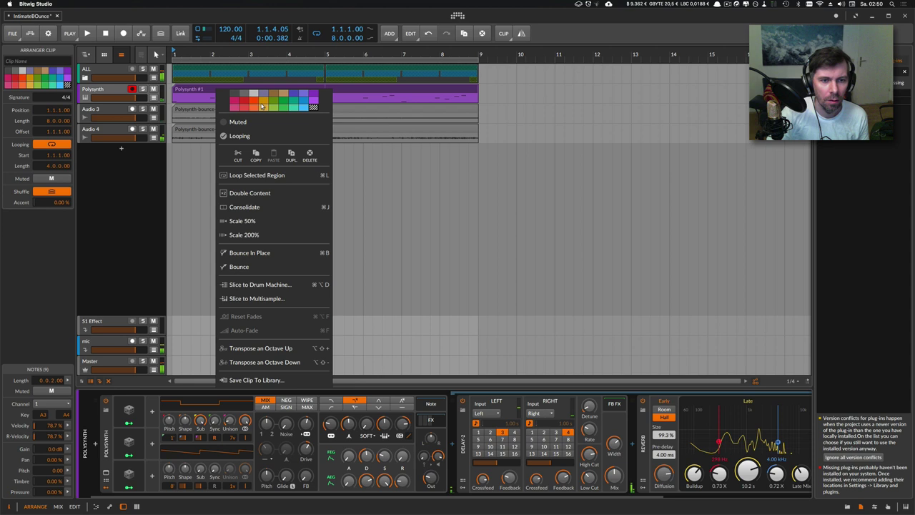
click(264, 221)
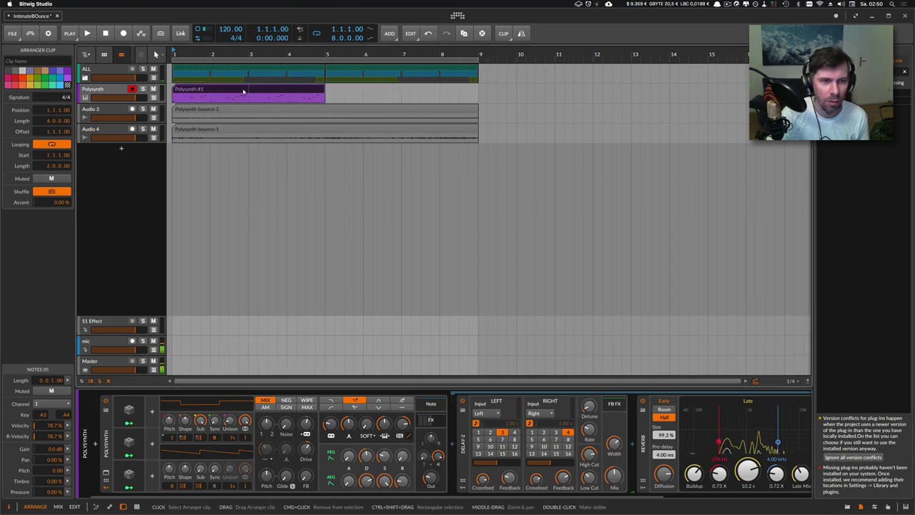
click(118, 90)
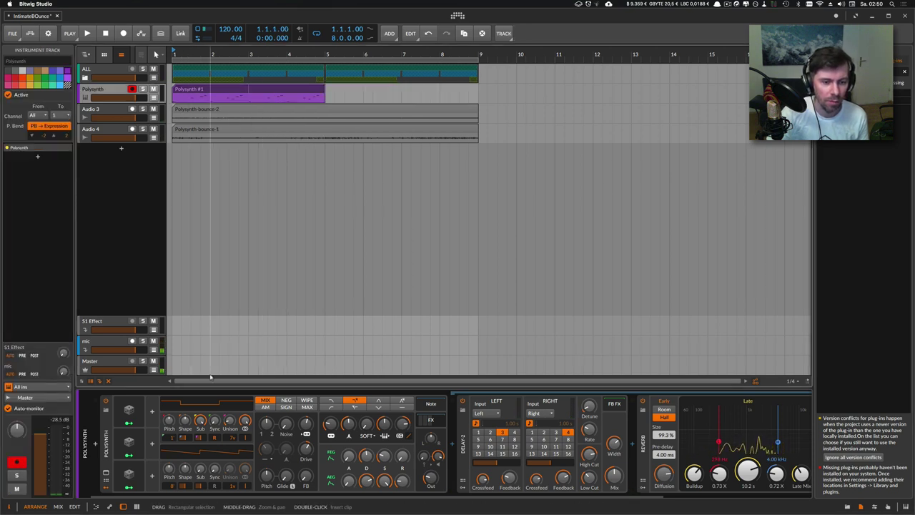
key(space)
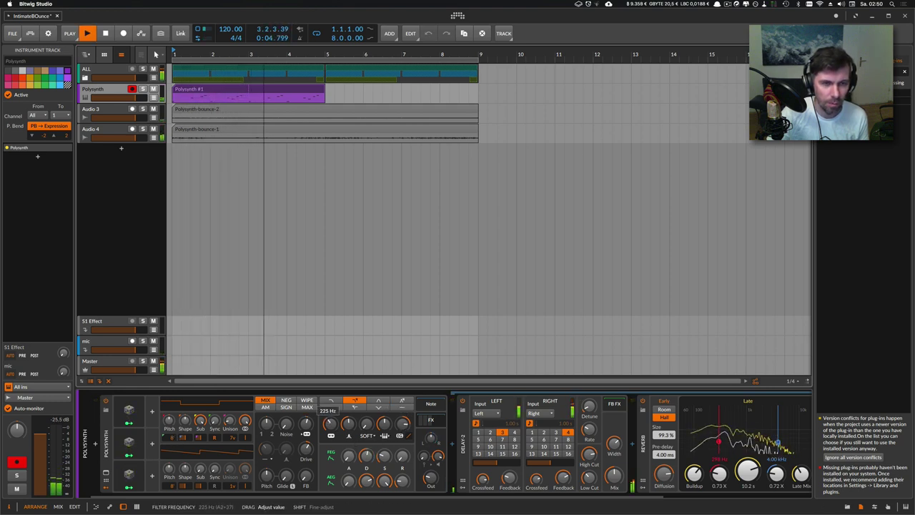
Raise the Filter device's cutoff and restart playback from bar 1 with the Polysynth track soloed
scroll(752, 484, right, 5)
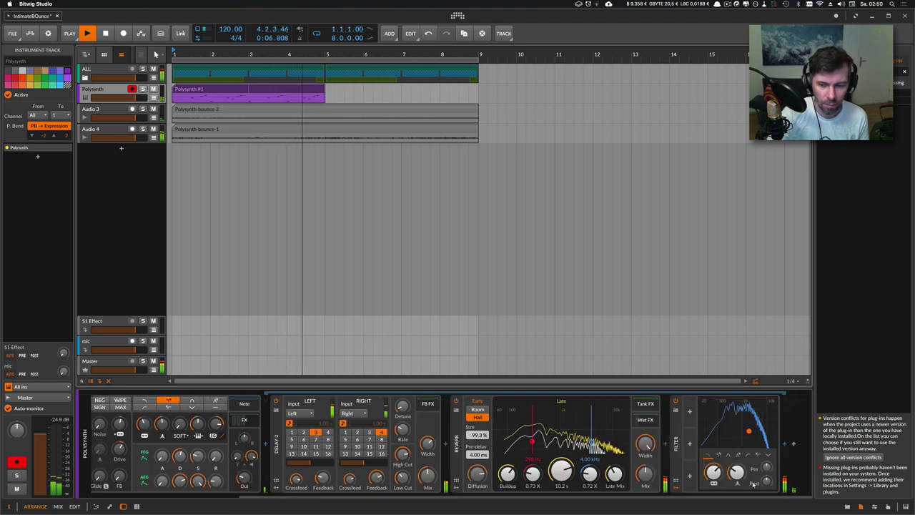
key(space)
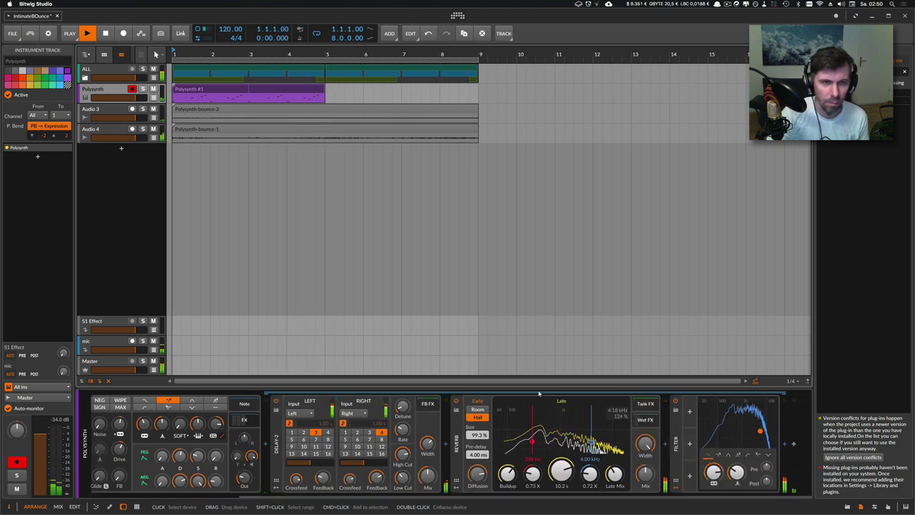
key(space)
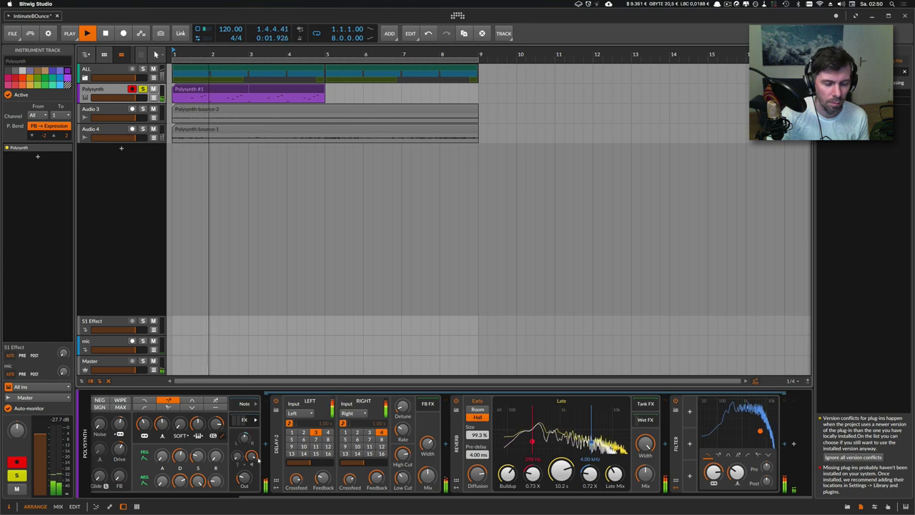
Unsolo the Polysynth track, listen to it within the mix, and delete the track
scroll(216, 495, left, 3)
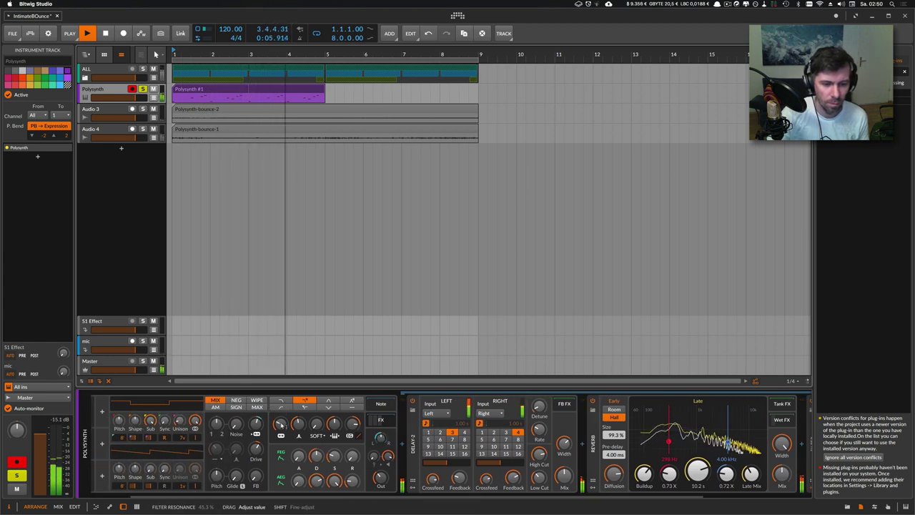
drag(352, 424, 352, 419)
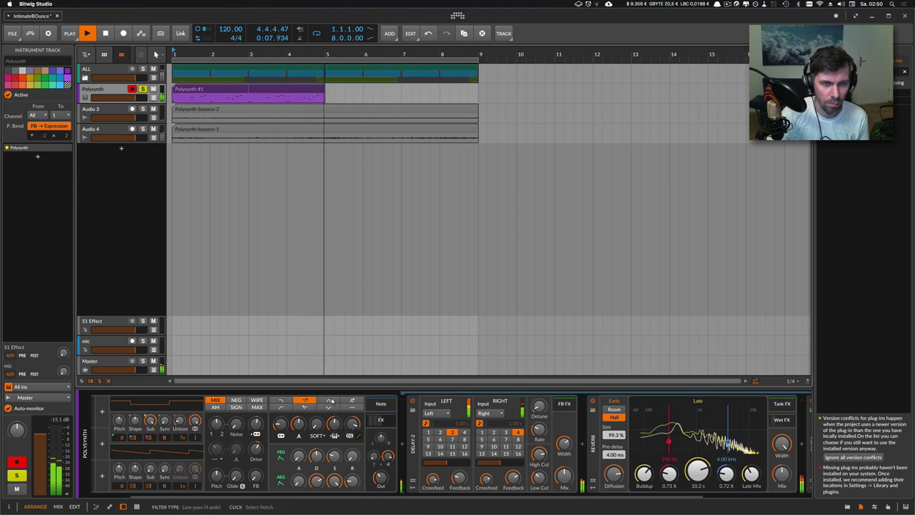
key(space)
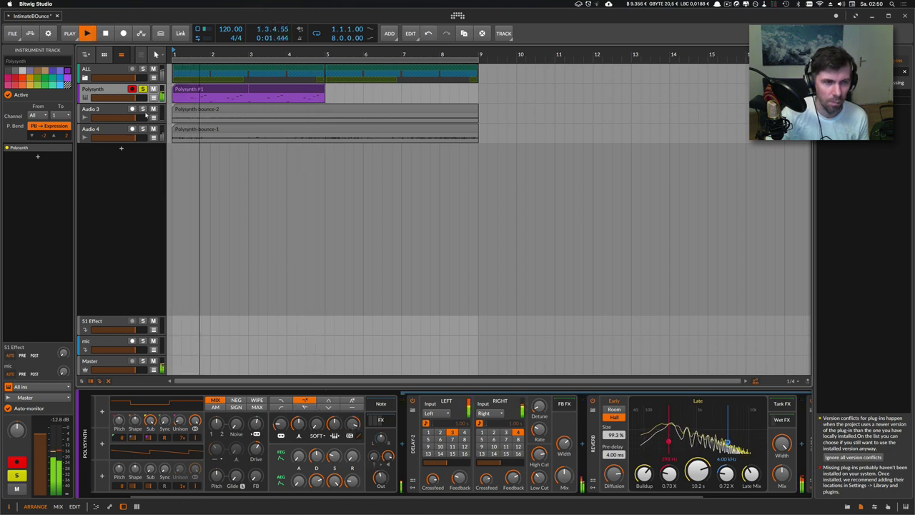
click(143, 90)
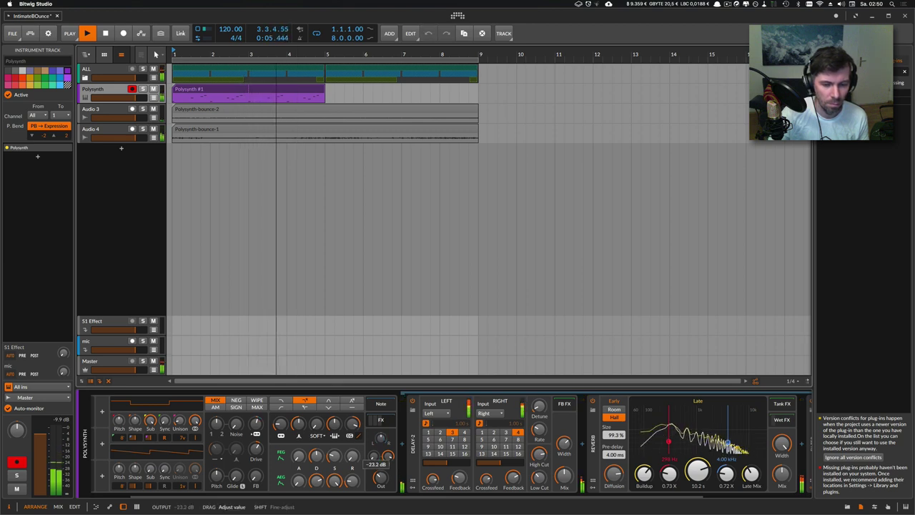
mouse_move(381, 477)
mouse_down()
mouse_move(381, 468)
mouse_move(381, 477)
mouse_up()
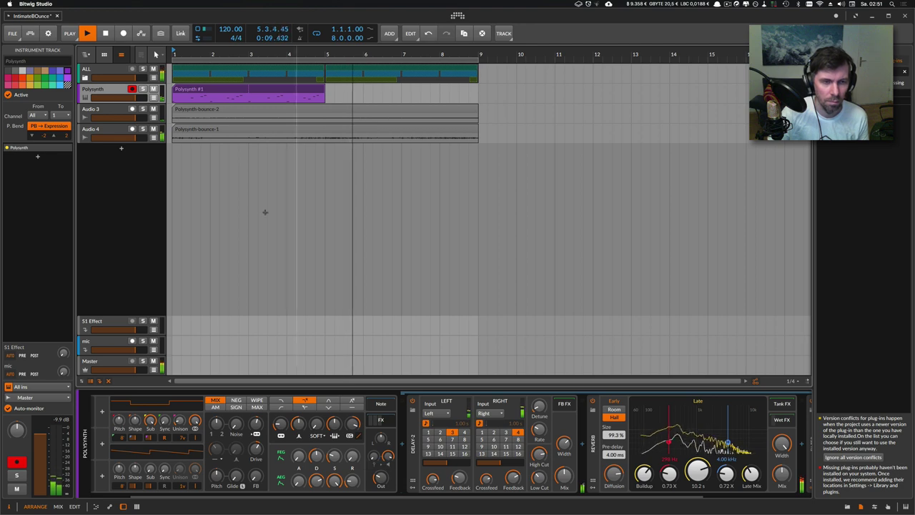
key(space)
key(Delete)
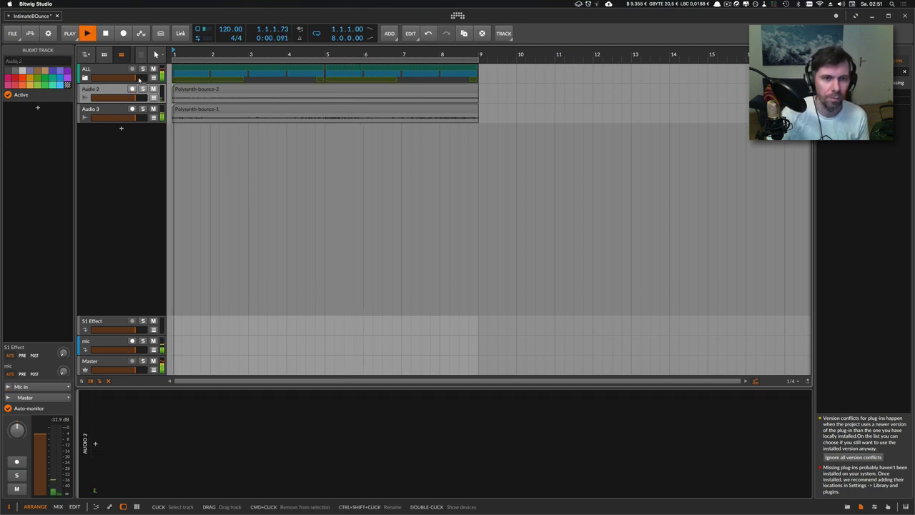
Split the Polysynth-bounce-2 clip on the Audio 2 track at bar 7
click(188, 91)
click(111, 92)
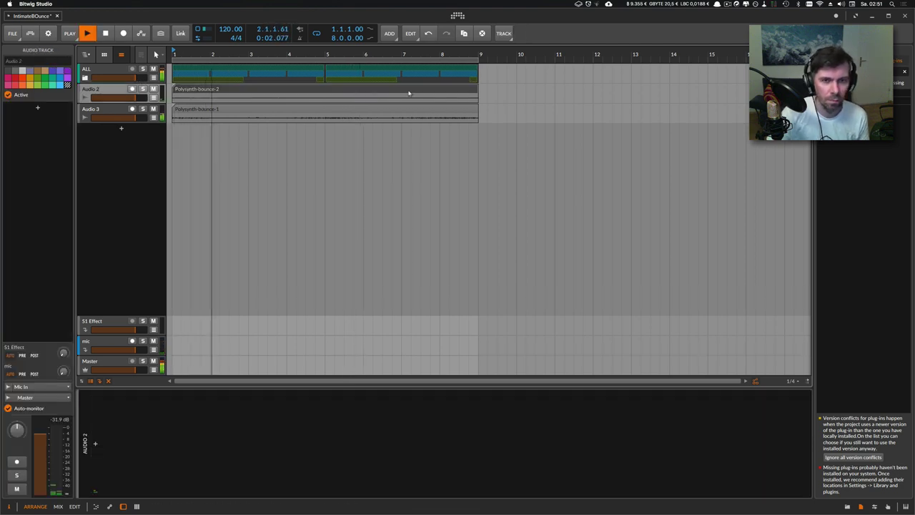
click(381, 91)
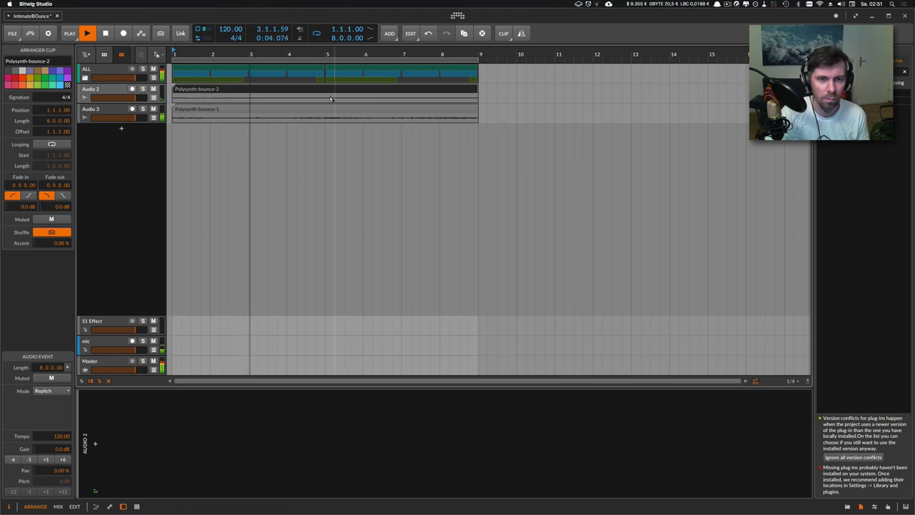
alt+click(412, 91)
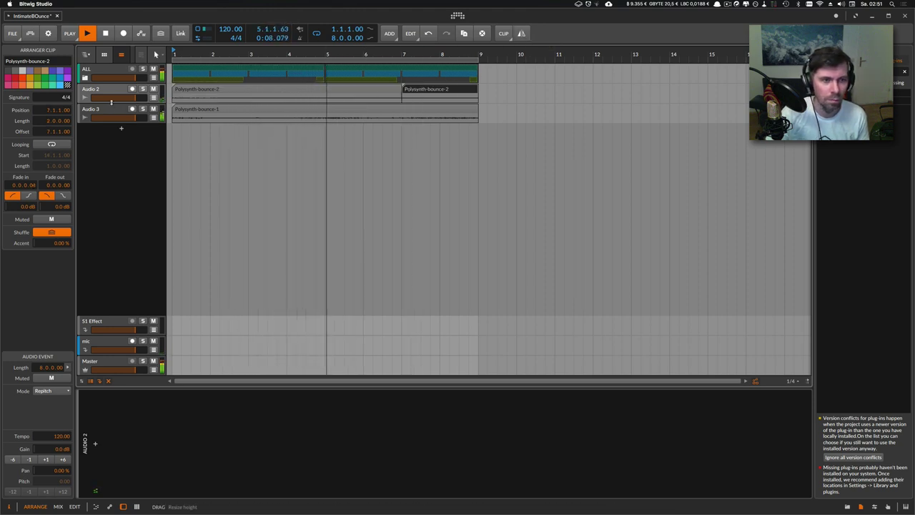
Enlarge the Audio 2 track to inspect its waveform, play from bar 7, and reduce the track height again
drag(113, 105, 112, 193)
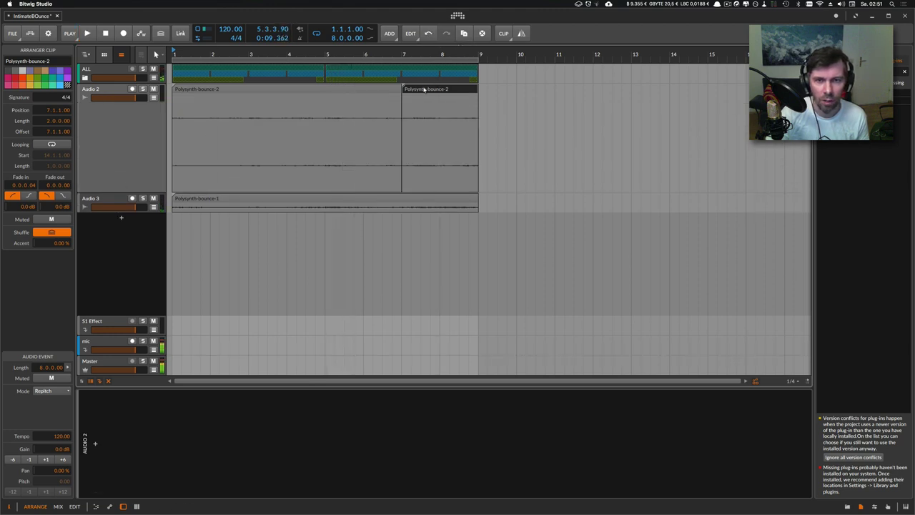
click(404, 54)
key(space)
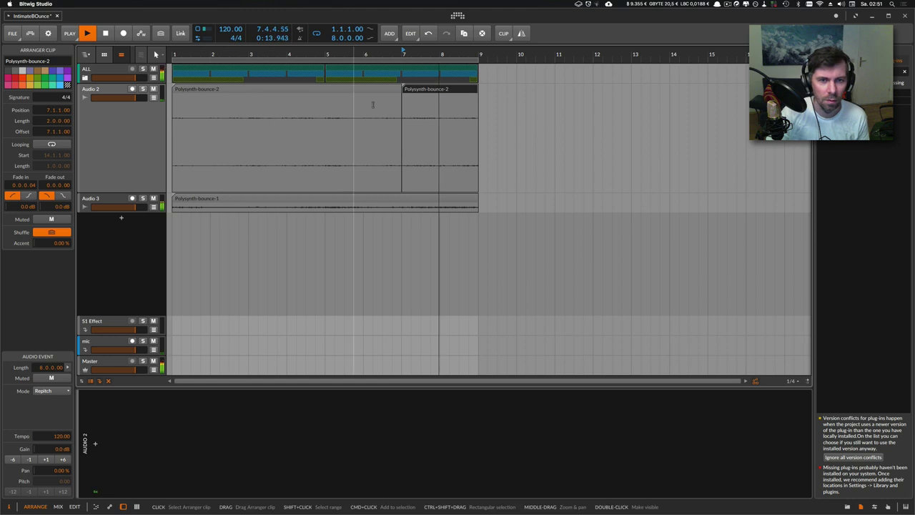
click(420, 103)
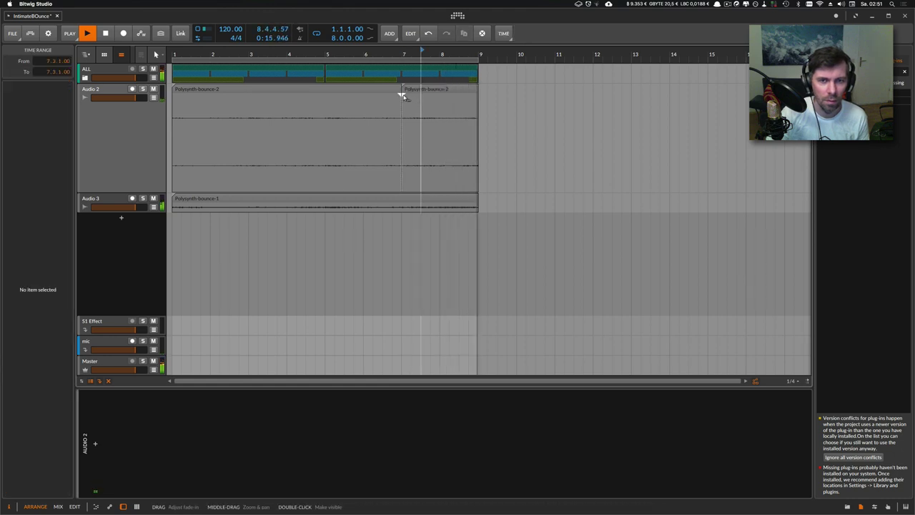
click(102, 90)
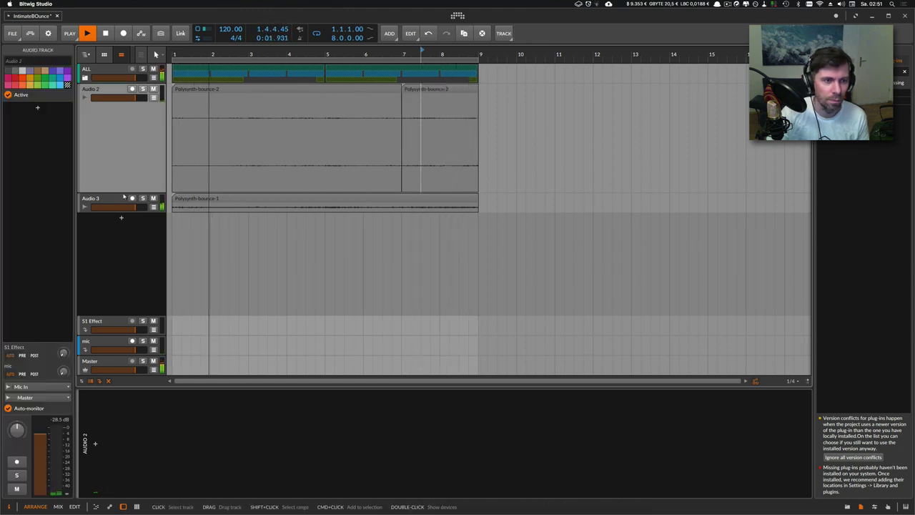
drag(125, 190, 131, 113)
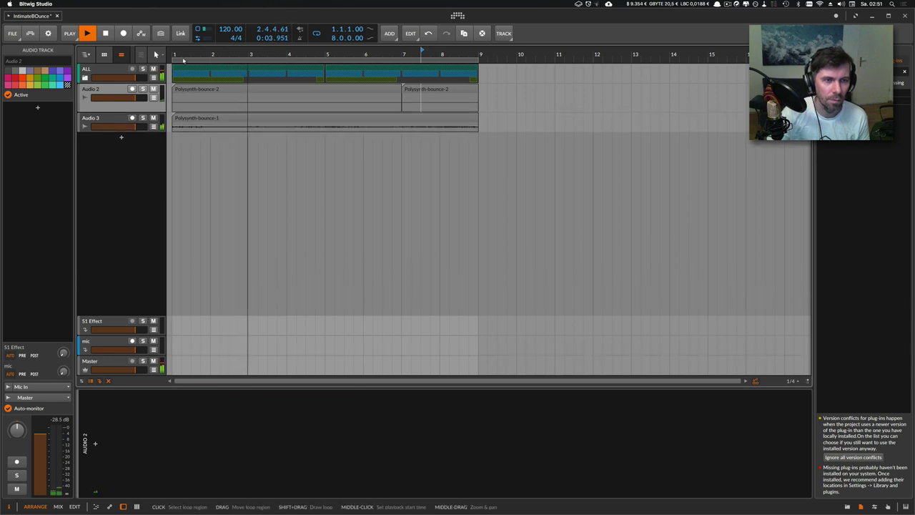
Unfold the ALL group track and select the Drums group inside it
mouse_move(179, 60)
mouse_down()
mouse_move(188, 57)
mouse_move(189, 91)
mouse_move(188, 67)
mouse_up()
click(85, 77)
click(120, 112)
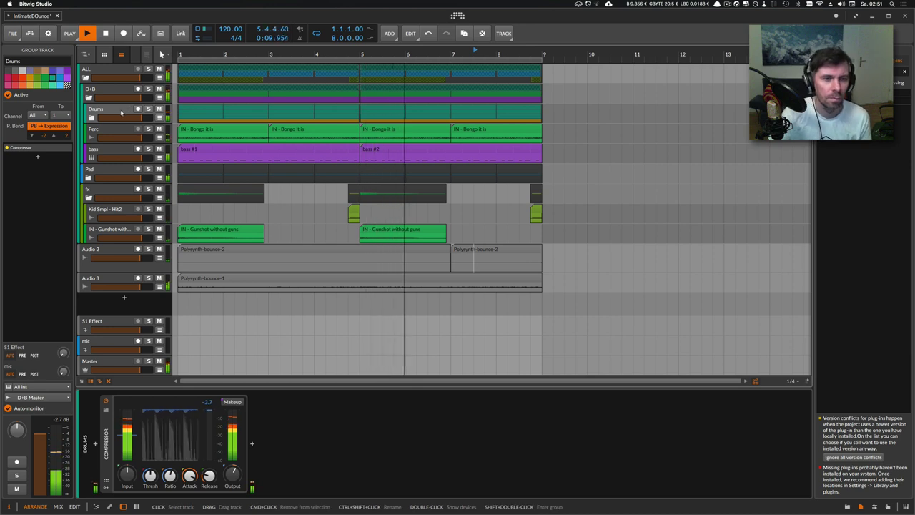
Stop playback and add a new instrument track with the E-Hat device, found by searching for "hat"
key(space)
click(124, 297)
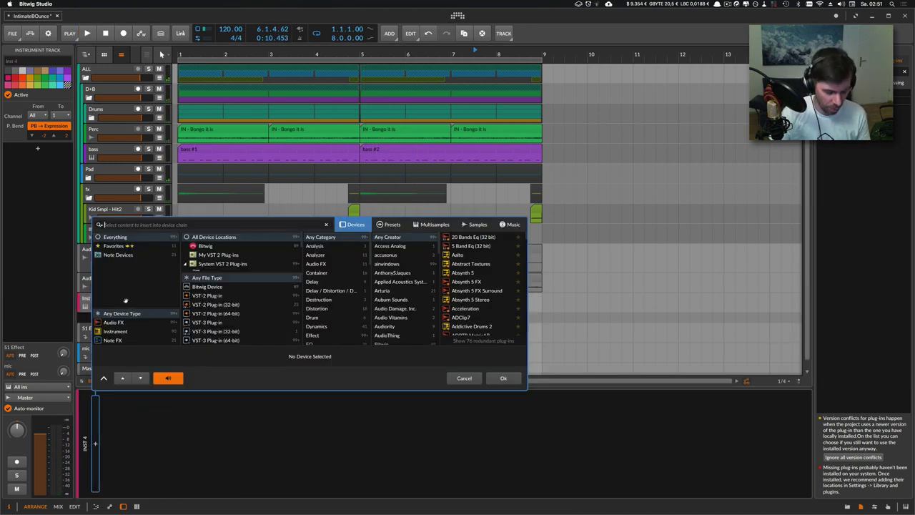
text(hat)
key(Down)
key(Return)
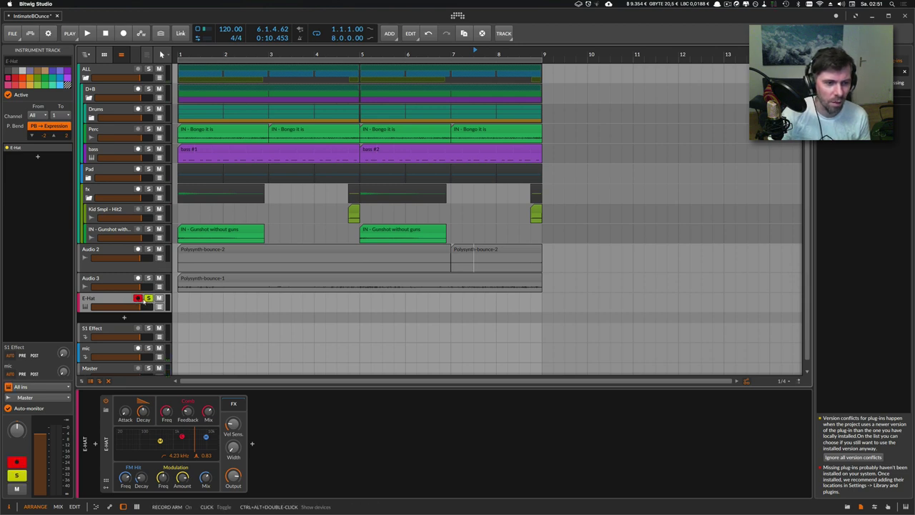
Create a one-bar clip at bar 1 on the E-Hat track, add C2 notes at 1.1.1 and 1.1.2, and show note velocities
double_click(181, 300)
double_click(183, 303)
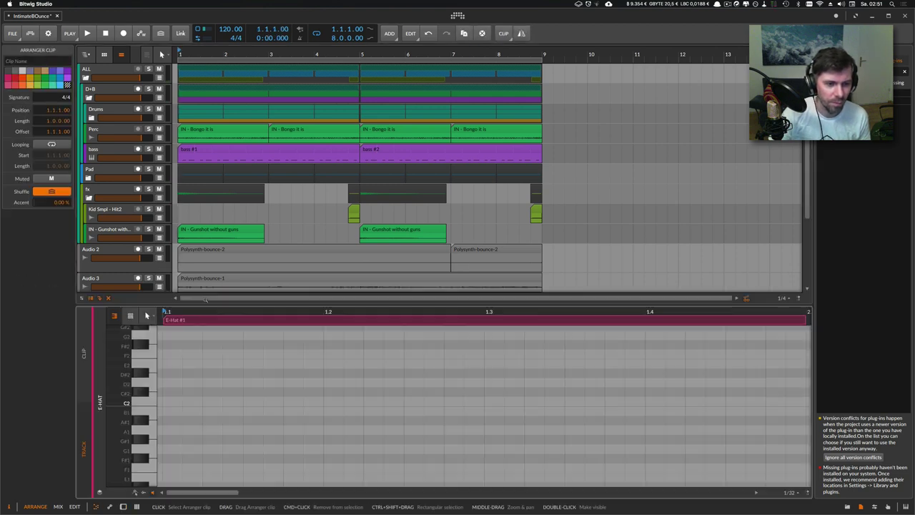
double_click(172, 403)
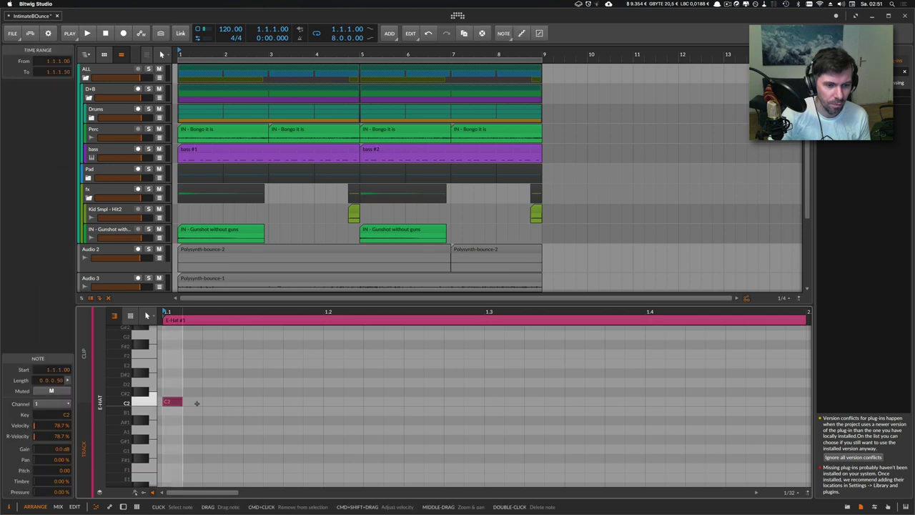
double_click(209, 402)
click(143, 493)
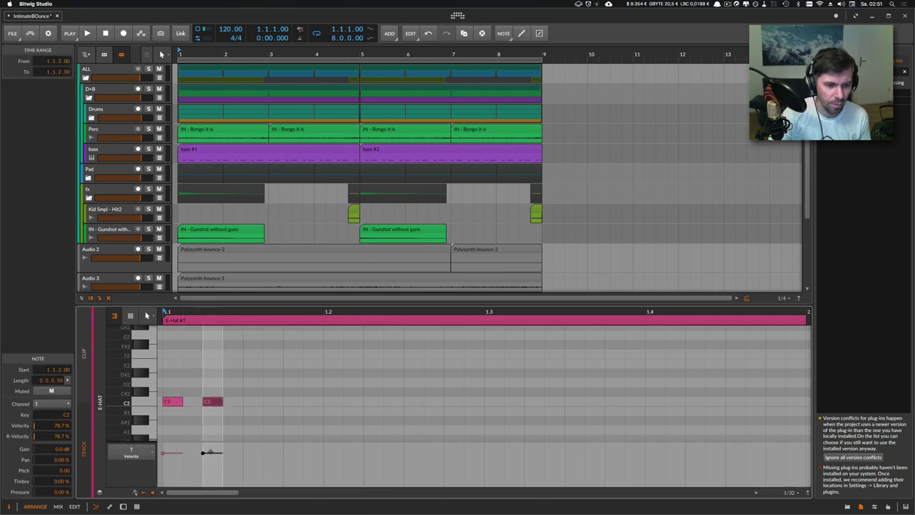
Duplicate the two C2 notes to fill the first beat and vary the velocities, making the fourth note the softest
key(ctrl+a)
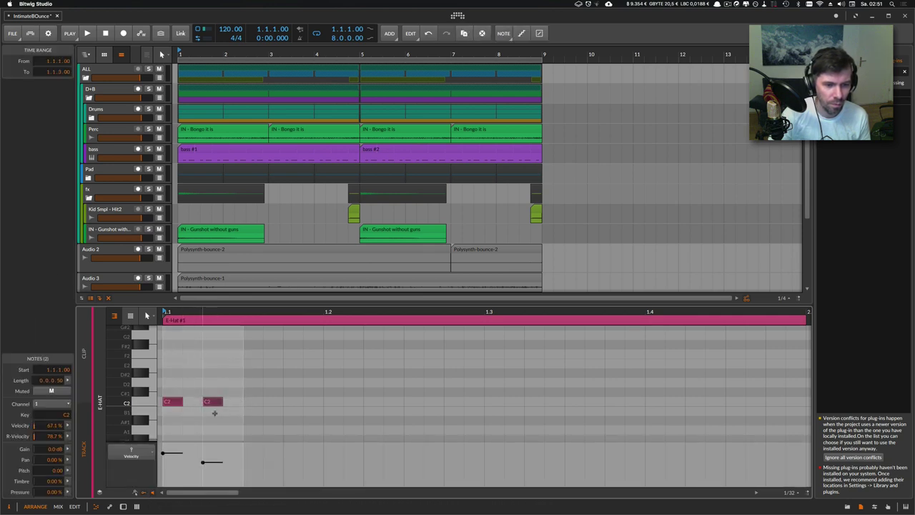
key(ctrl+d)
click(260, 467)
drag(284, 466, 284, 471)
click(297, 436)
Extend the E-Hat clip as a repeating pattern to bar 9, play it, and lower the E-Hat's comb mix
scroll(241, 243, down, 3)
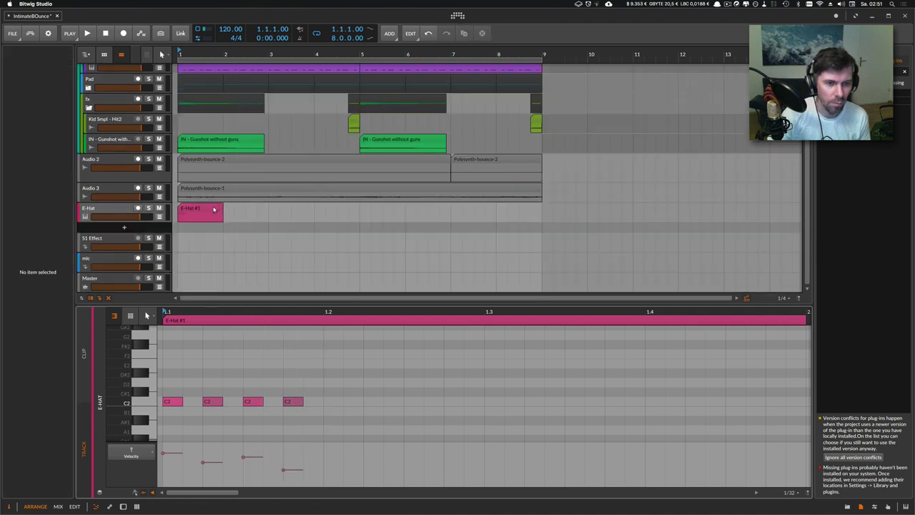
drag(213, 209, 541, 214)
key(space)
double_click(133, 209)
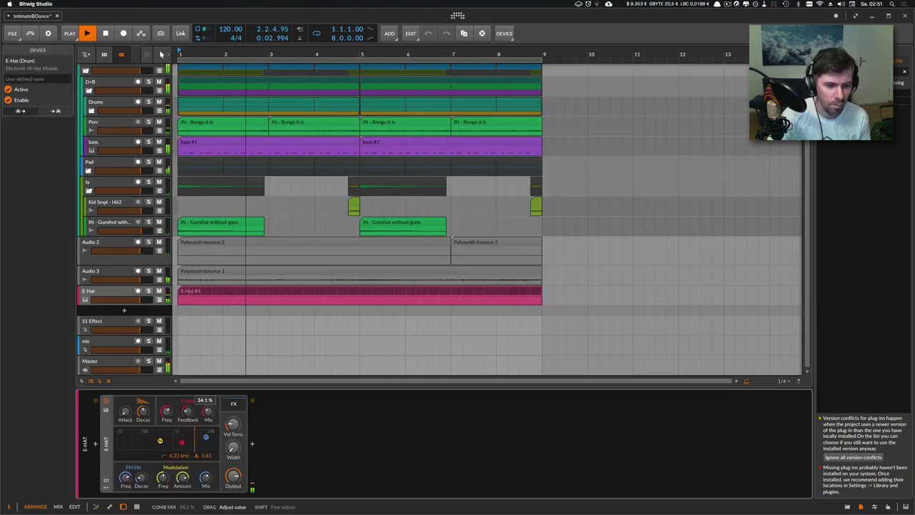
drag(187, 411, 148, 410)
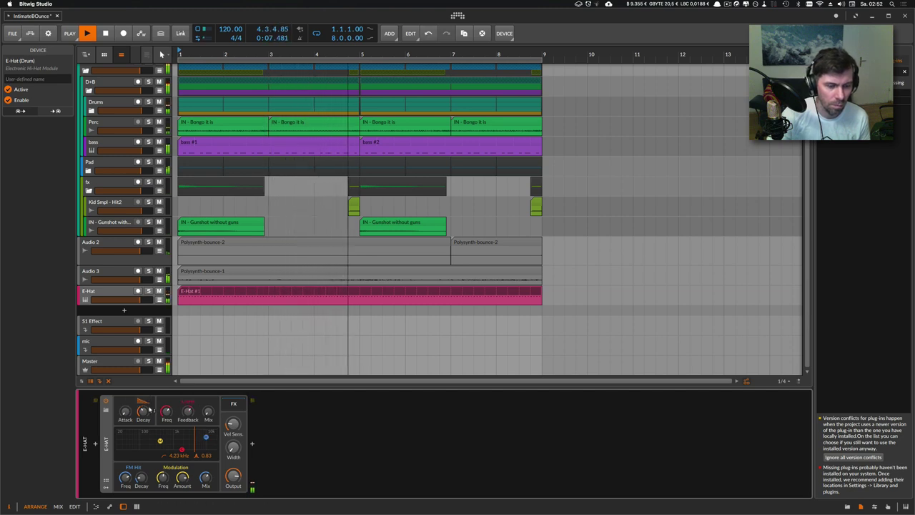
Stop playback, select the first four notes in the E-Hat clip, and quantize them on a straight 1/32 grid with 18.4% shuffle
double_click(183, 295)
key(space)
click(191, 332)
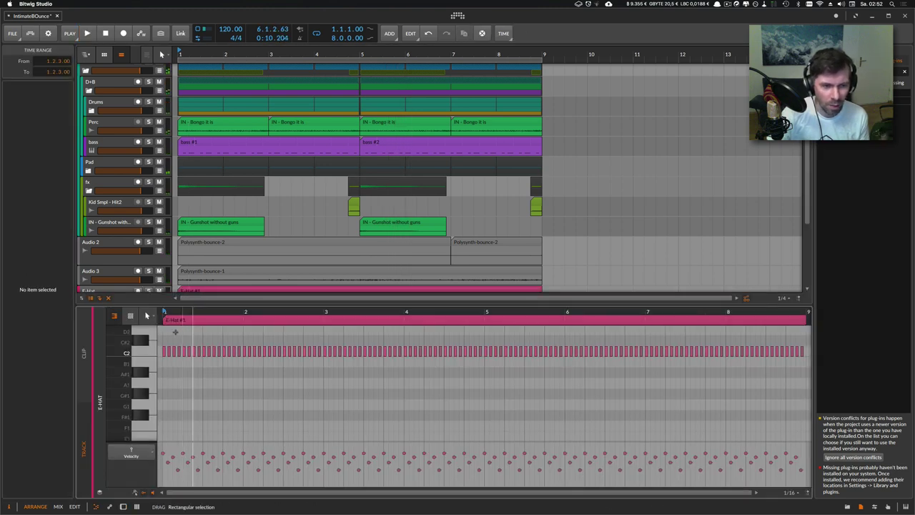
drag(172, 312, 246, 346)
click(265, 337)
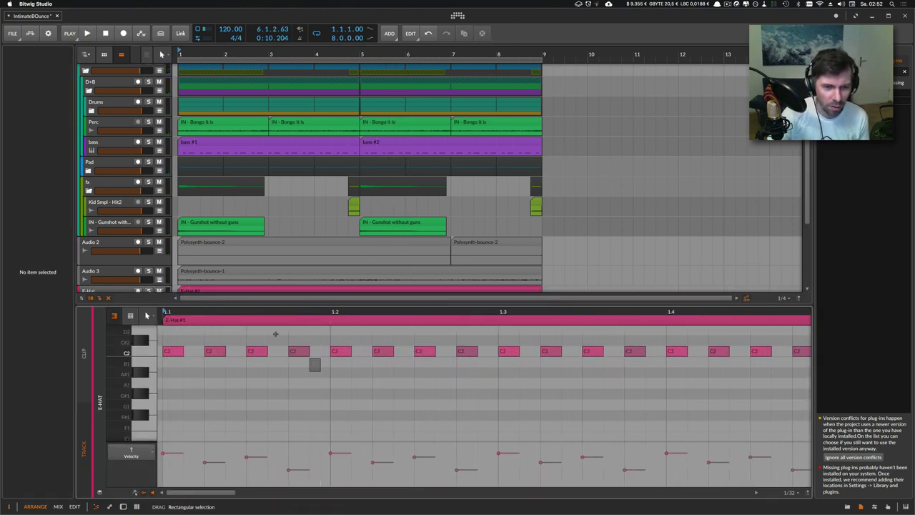
drag(322, 328, 163, 377)
key(alt+q)
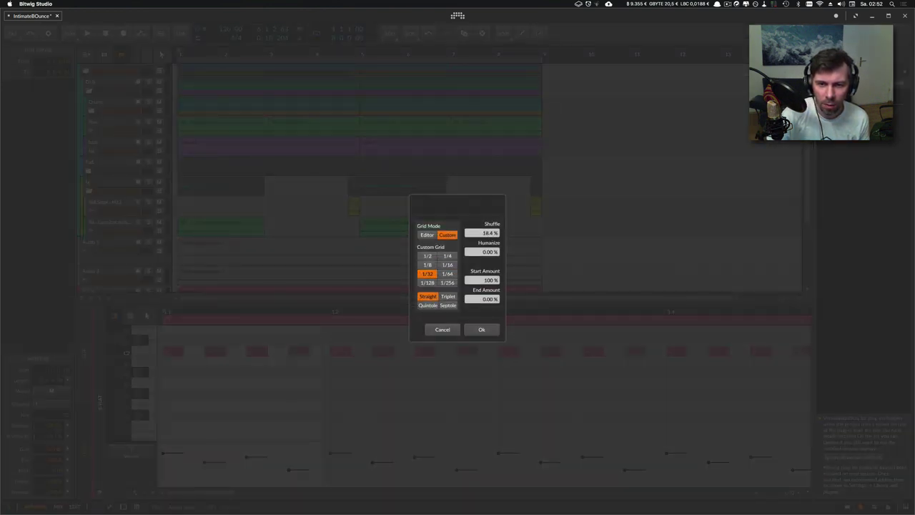
click(480, 330)
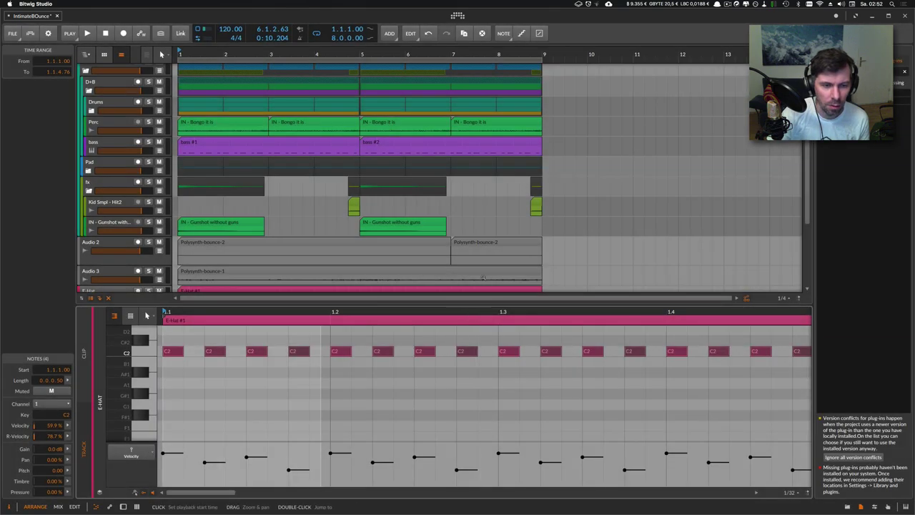
Try quantizing the selected hi-hat notes with stronger shuffle on a 1/16 grid and play the result
key(alt+q)
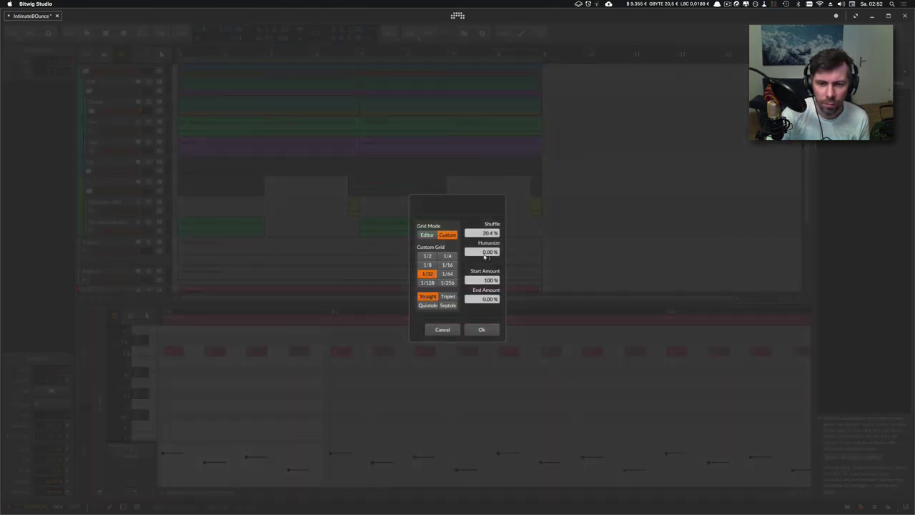
click(473, 329)
key(space)
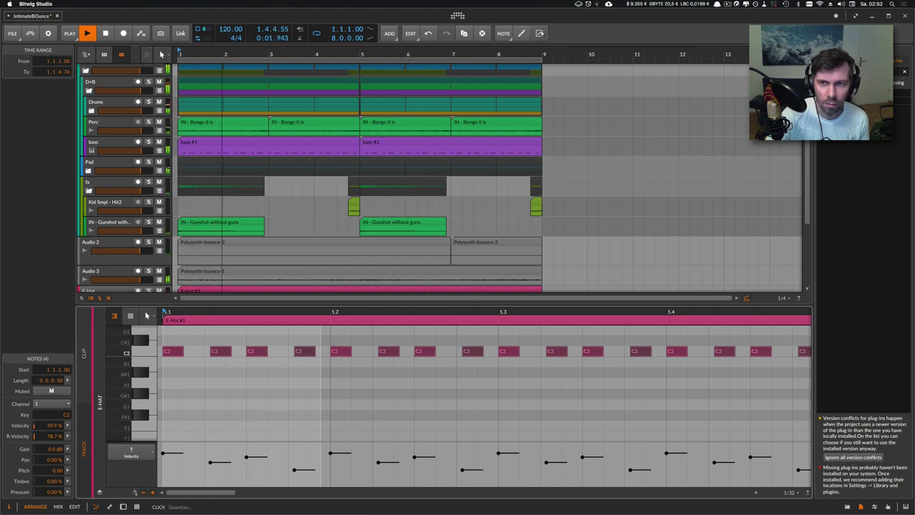
Requantize the selected hi-hat notes on a straight 1/16 grid, trying 11.6% shuffle before settling on 9.60%
key(alt+q)
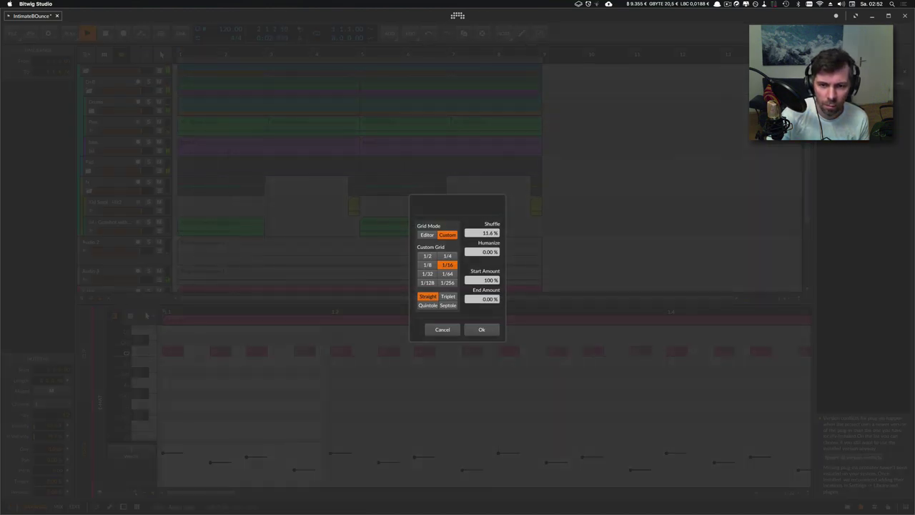
click(481, 328)
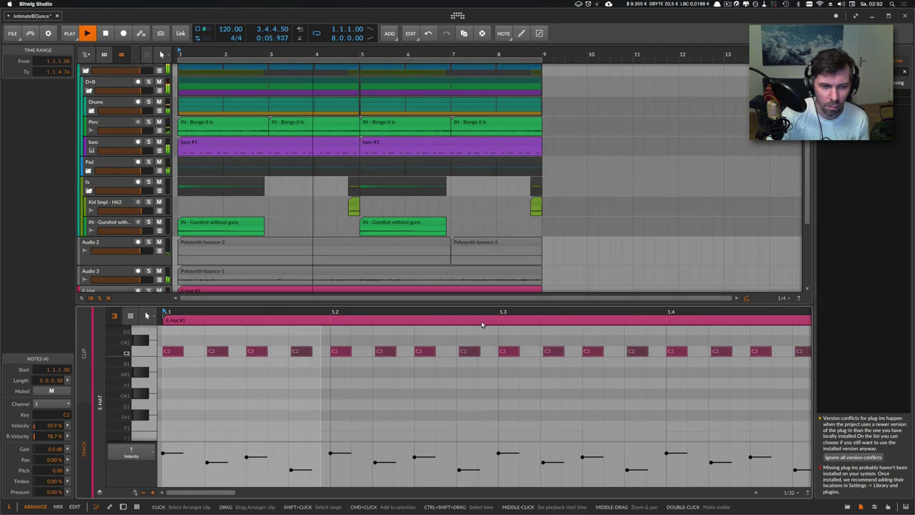
scroll(416, 245, down, 5)
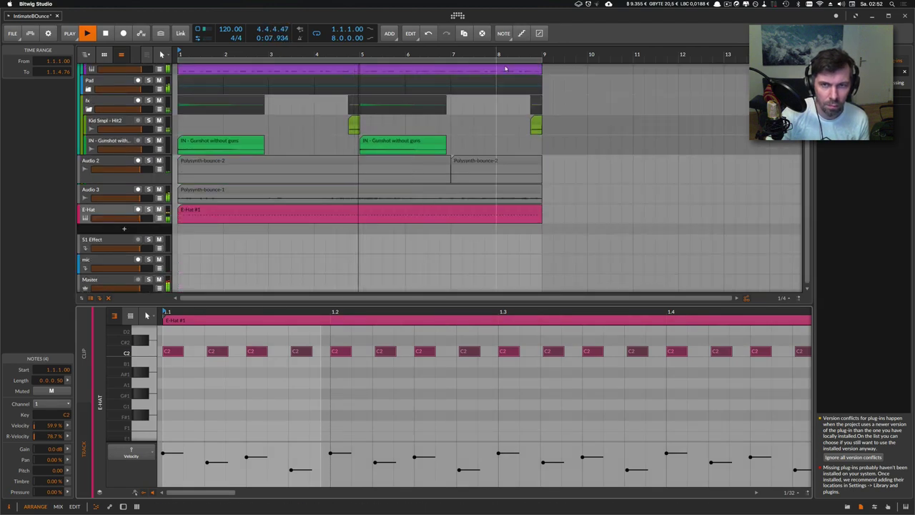
key(alt+q)
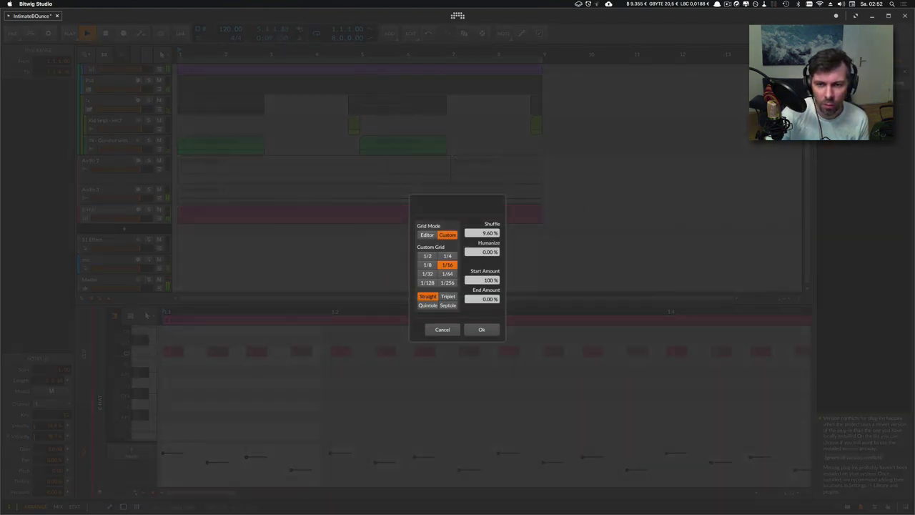
click(483, 330)
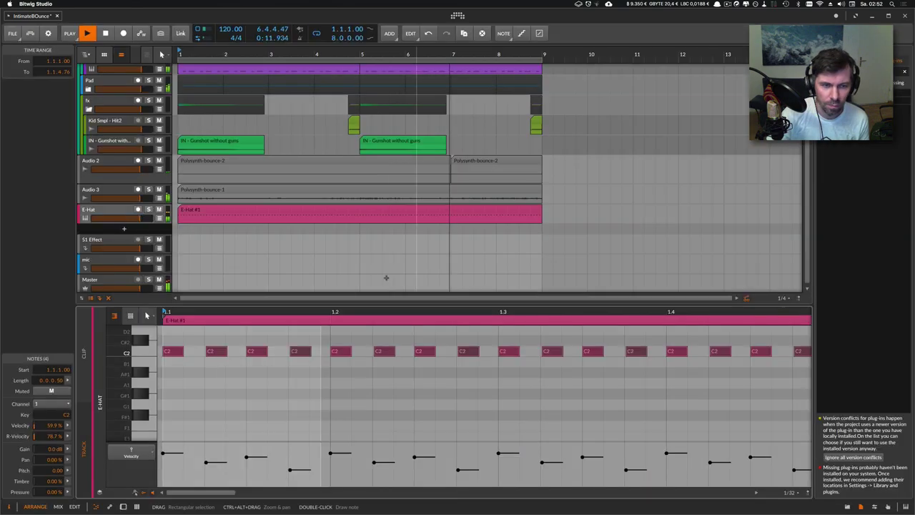
Move the E-Hat track into the Drums group and expand the group's tracks
scroll(124, 207, up, 3)
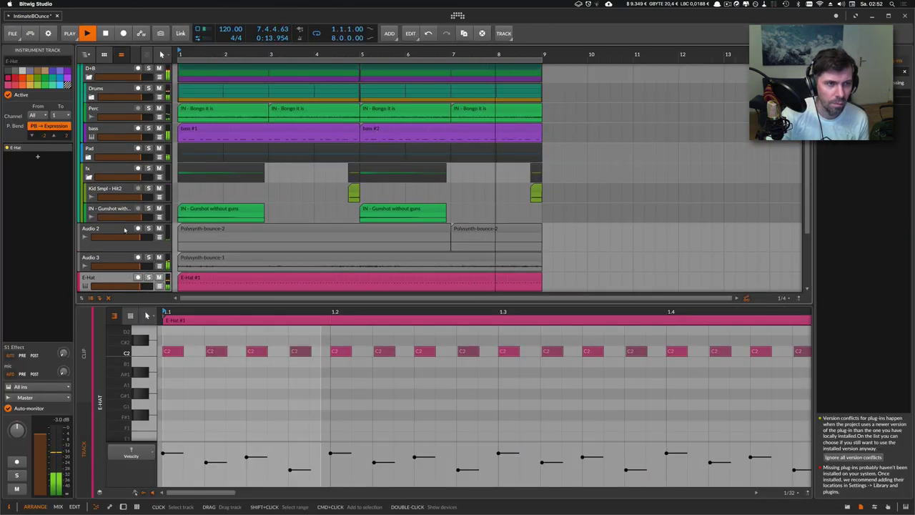
drag(127, 303, 129, 352)
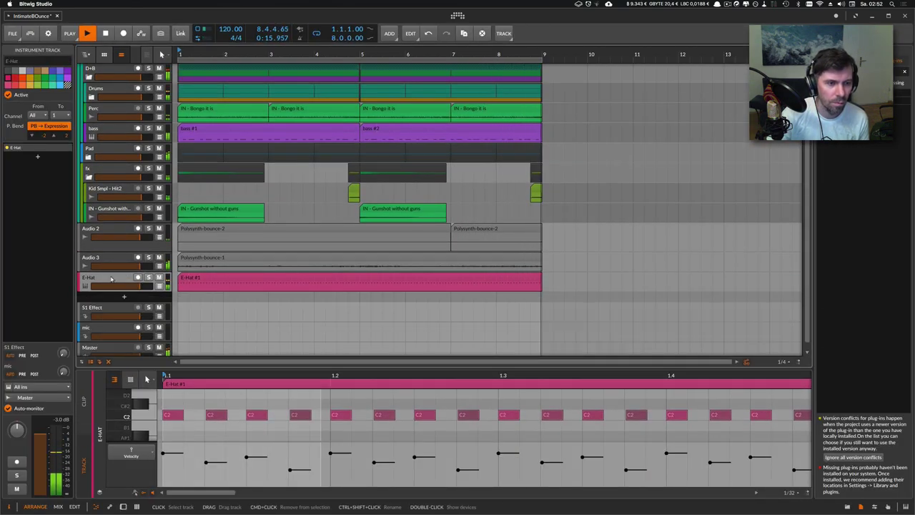
drag(107, 280, 123, 99)
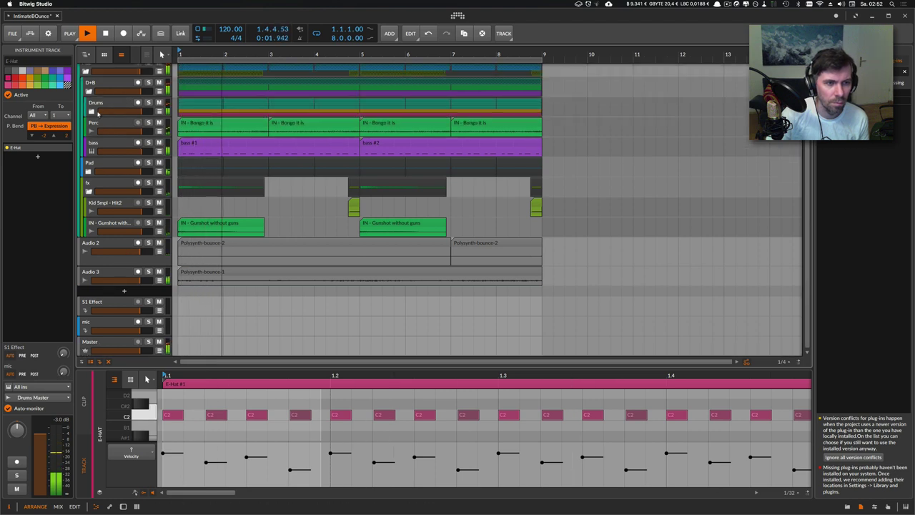
click(118, 104)
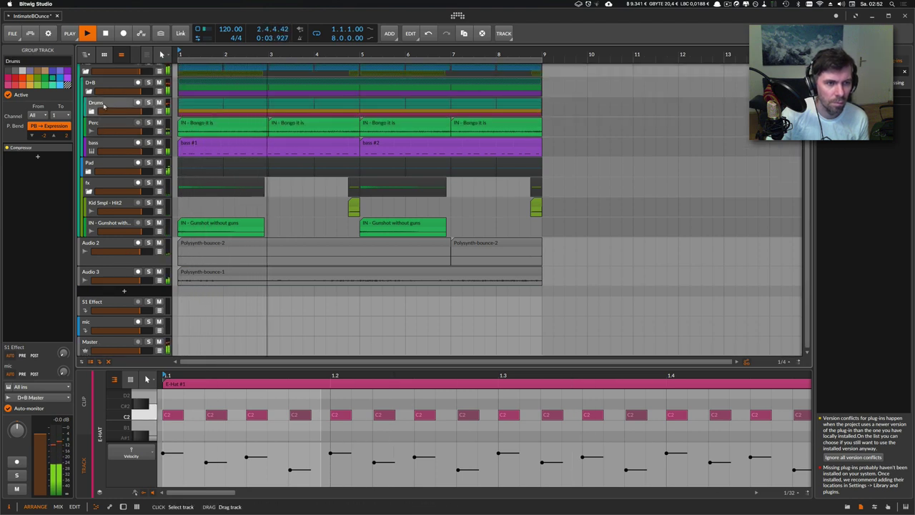
click(92, 111)
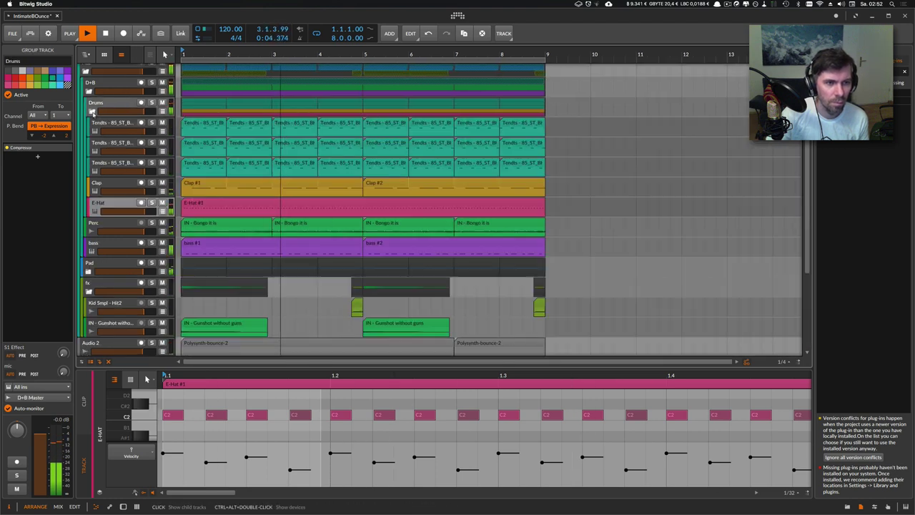
Lower the E-Hat device's output level and adjust its decay while the loop plays, finishing with playback stopped
double_click(132, 213)
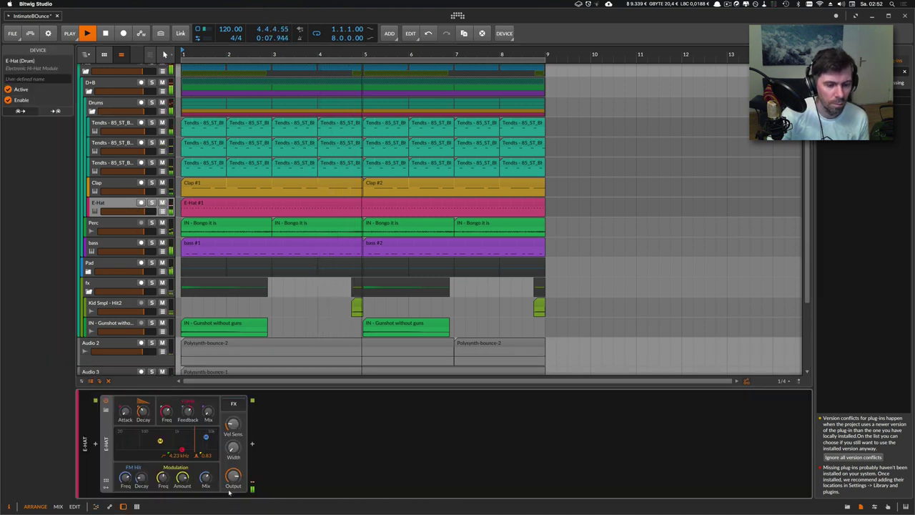
drag(233, 477, 233, 488)
drag(143, 410, 143, 406)
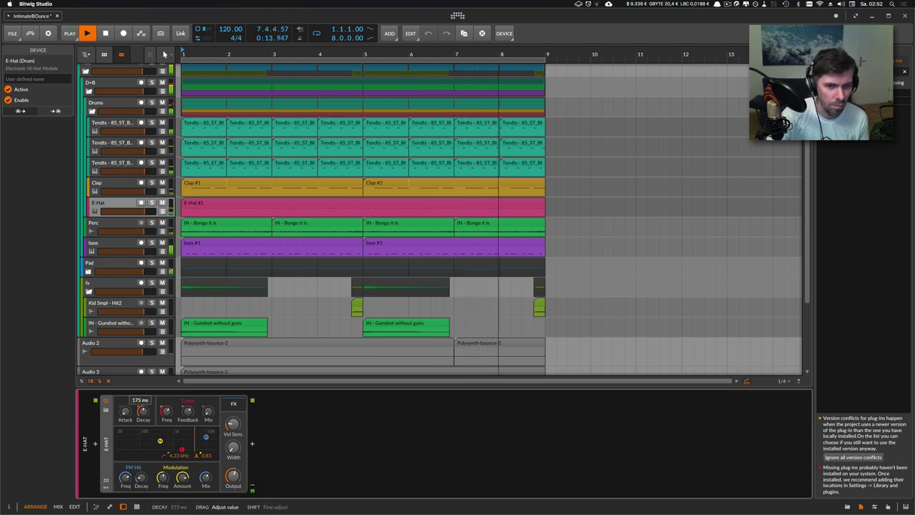
drag(143, 413, 151, 410)
key(space)
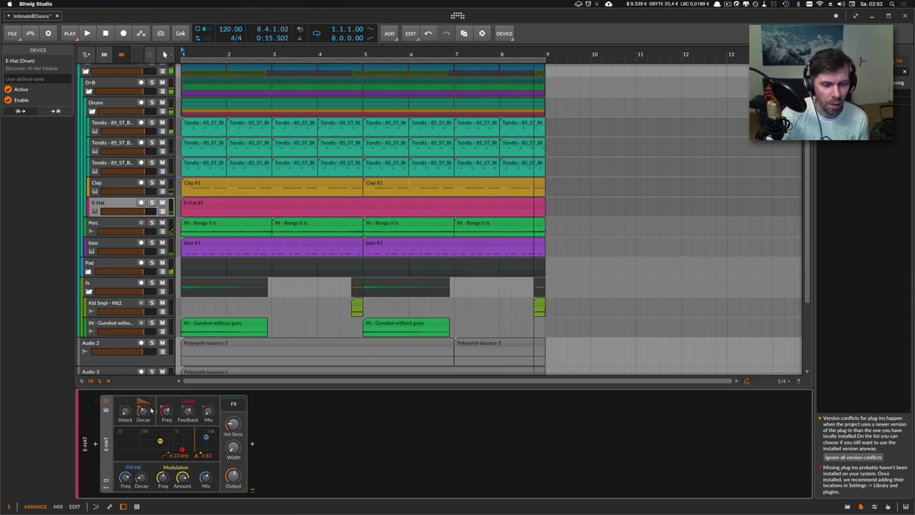
Automate the E-Hat's decay with a dip to 16.1 ms at bar 5 and a rise from bar 7 to 4.58 s at bar 9
click(162, 211)
click(499, 232)
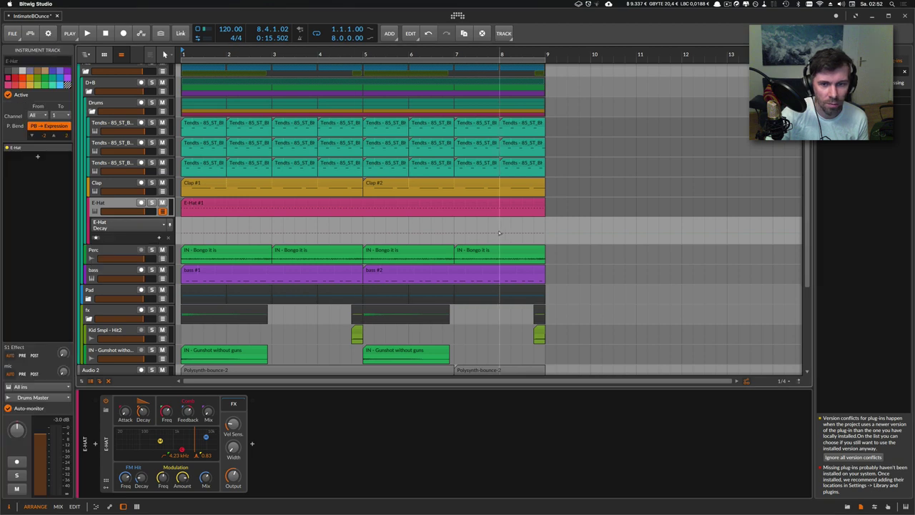
click(454, 233)
drag(469, 233, 504, 232)
key(space)
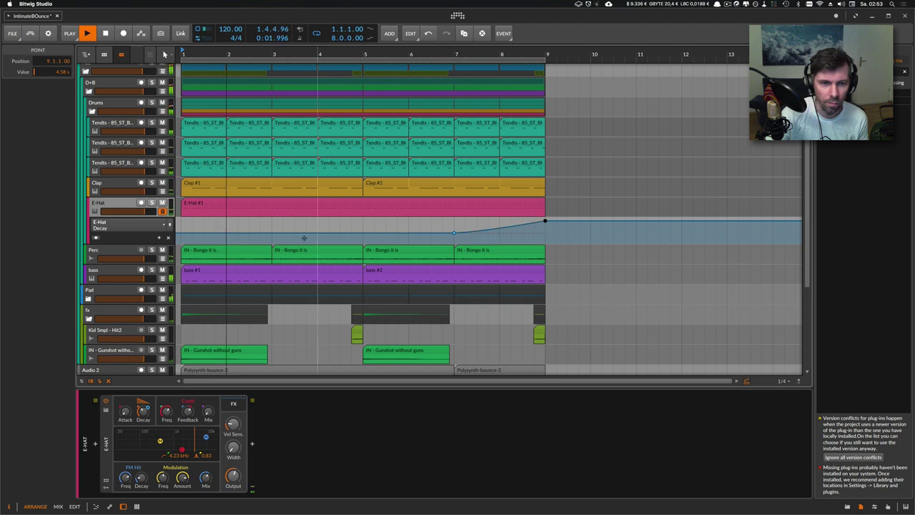
click(359, 233)
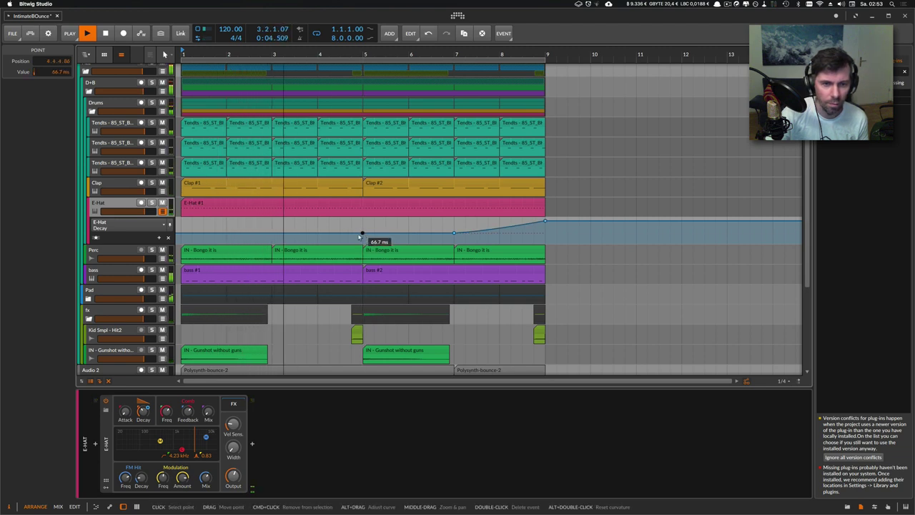
mouse_move(361, 234)
mouse_down()
mouse_move(371, 232)
mouse_move(364, 239)
mouse_up()
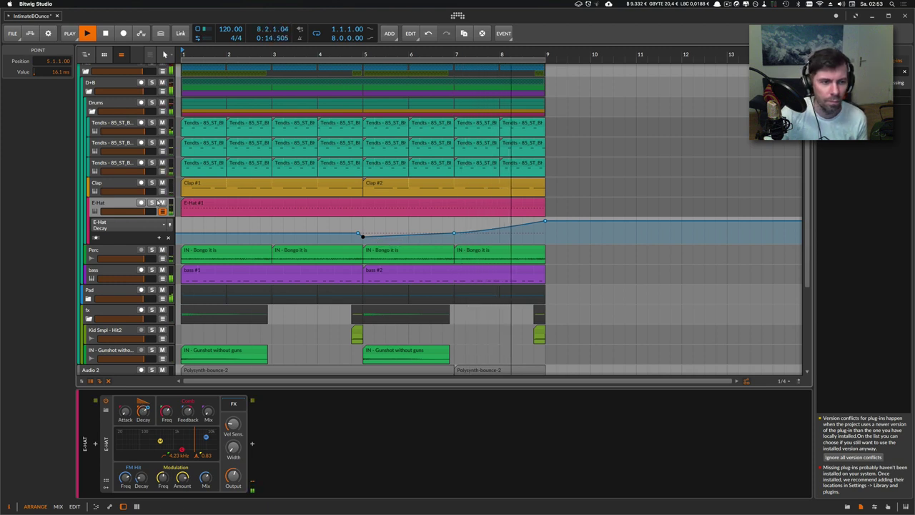
Automate the E-Hat's width from 0% at bar 7 to 100% at bar 9, play it, and hide the automation lane
click(234, 446)
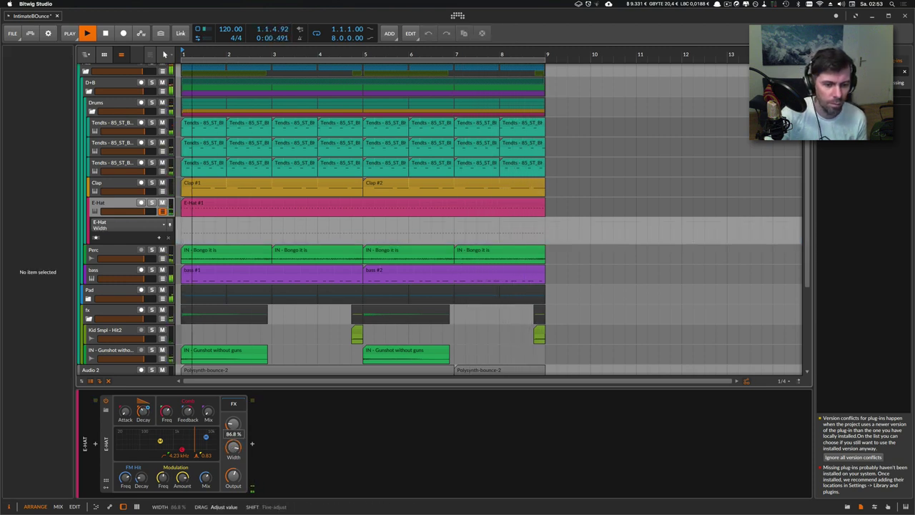
key(space)
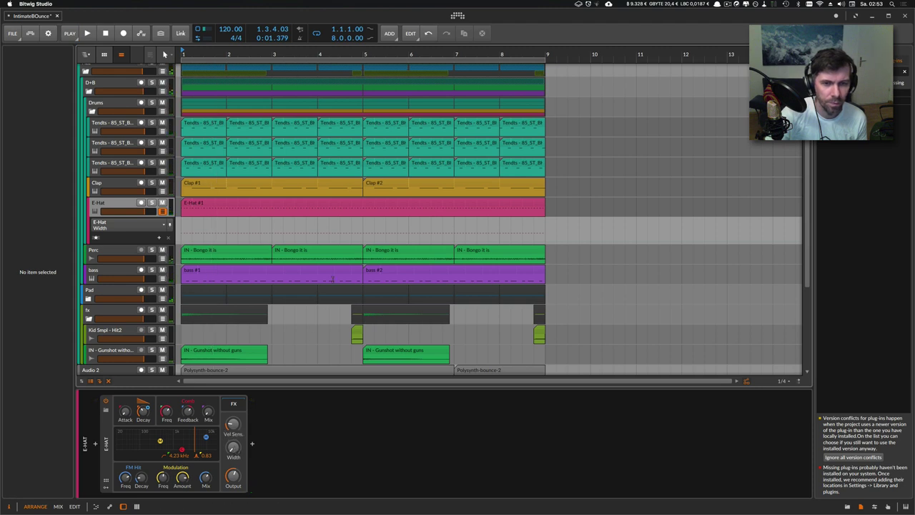
double_click(363, 242)
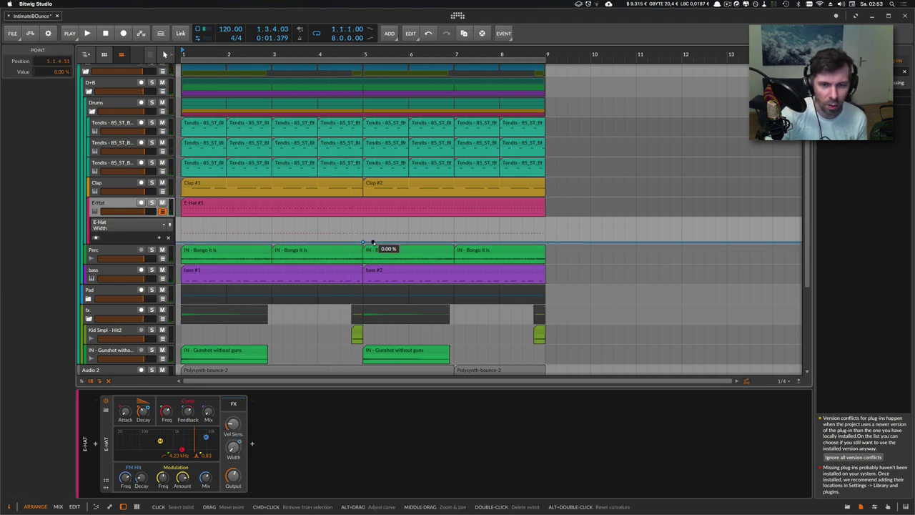
drag(377, 243, 534, 219)
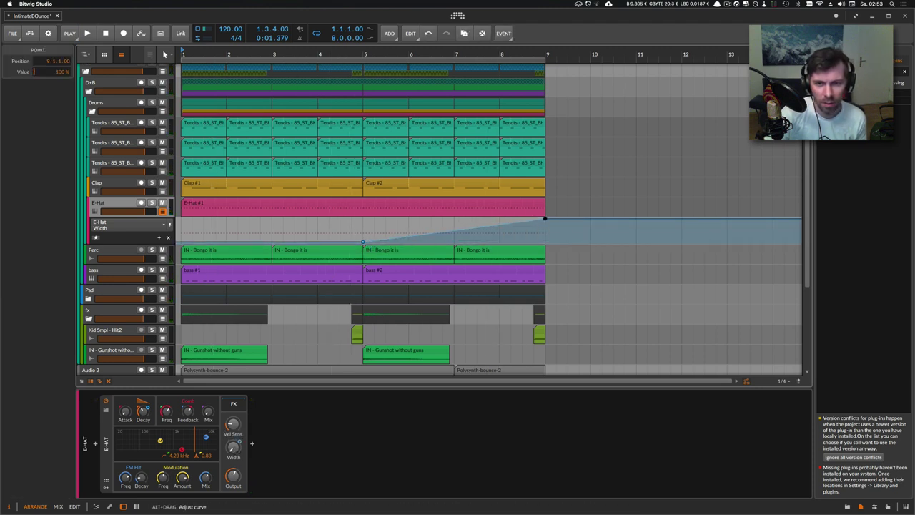
drag(363, 242, 430, 242)
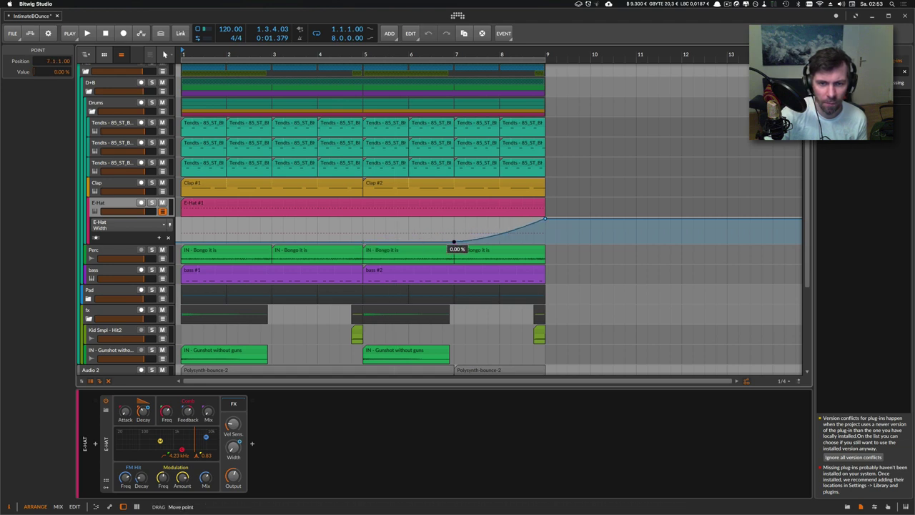
key(space)
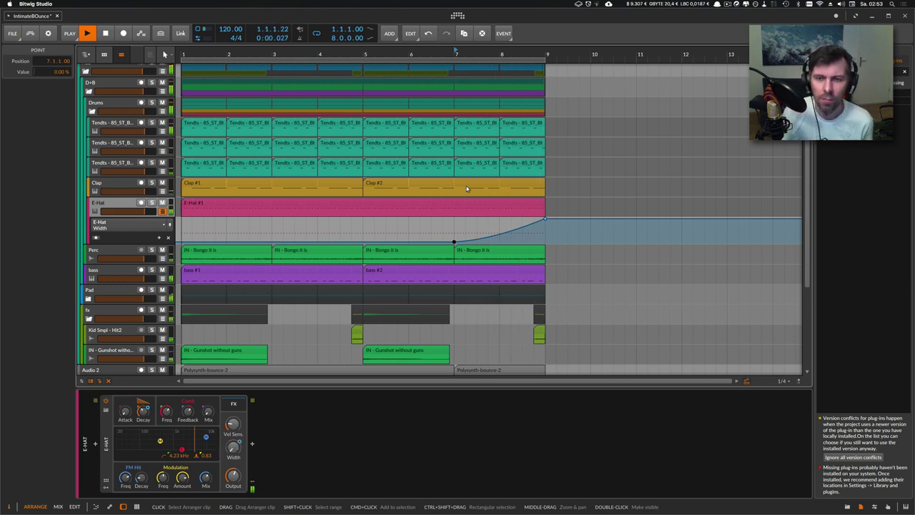
click(163, 211)
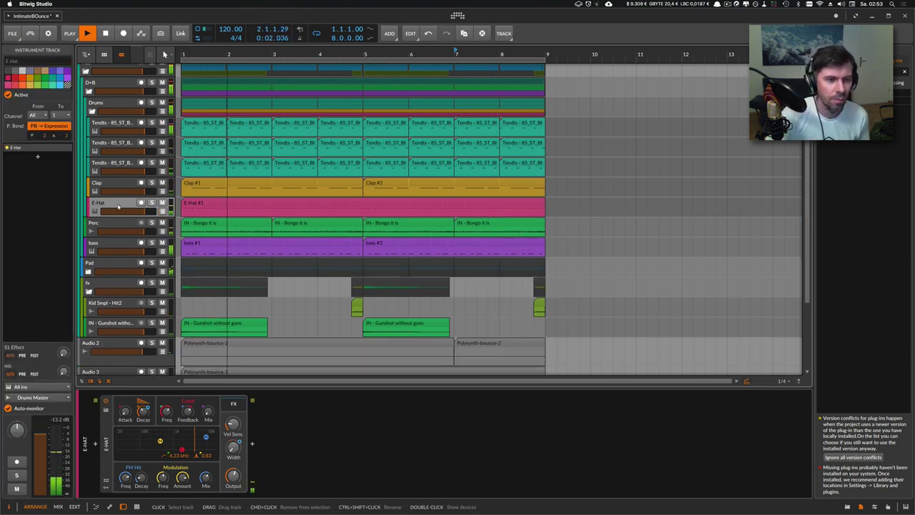
Select both Gunshot without guns clips and raise their gain to -4.1 dB
scroll(145, 229, down, 4)
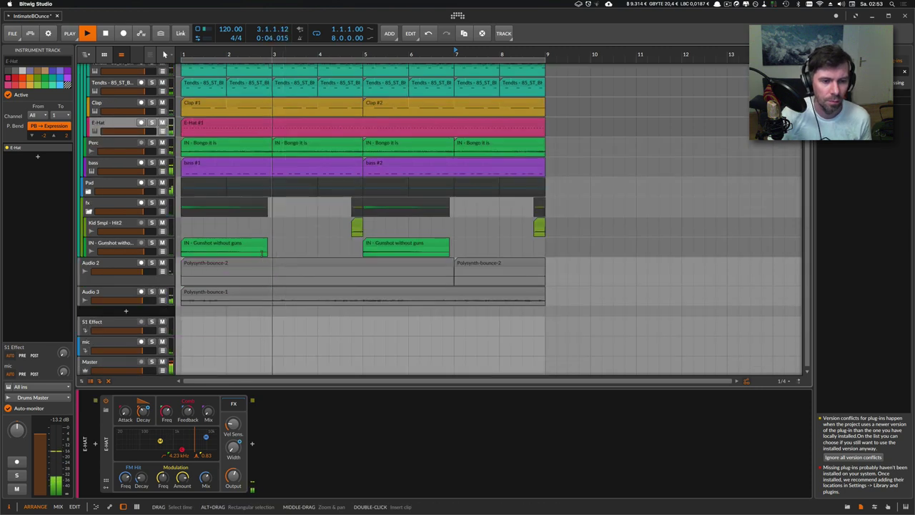
click(146, 248)
click(146, 248)
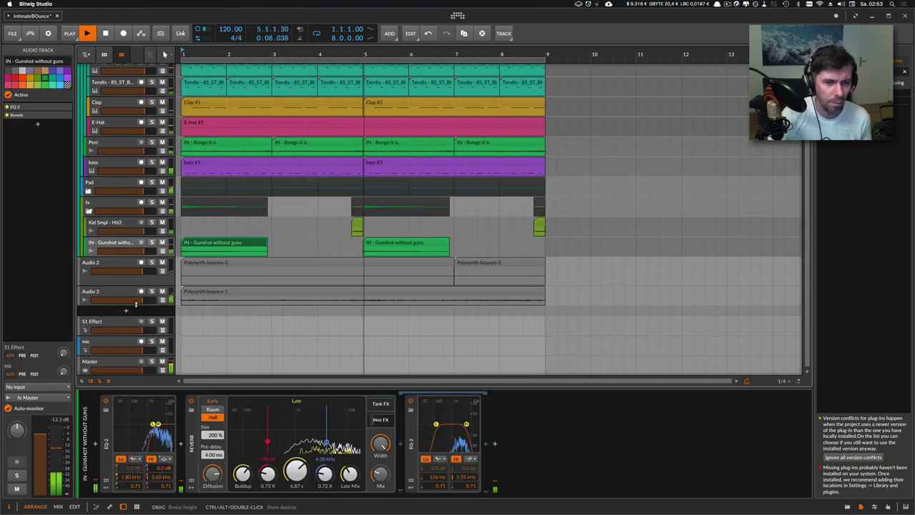
click(370, 245)
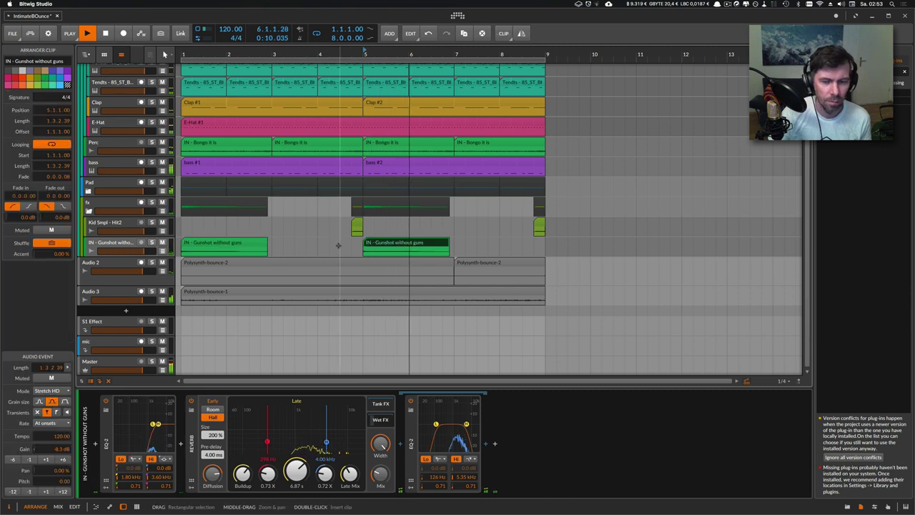
click(203, 243)
super+click(209, 243)
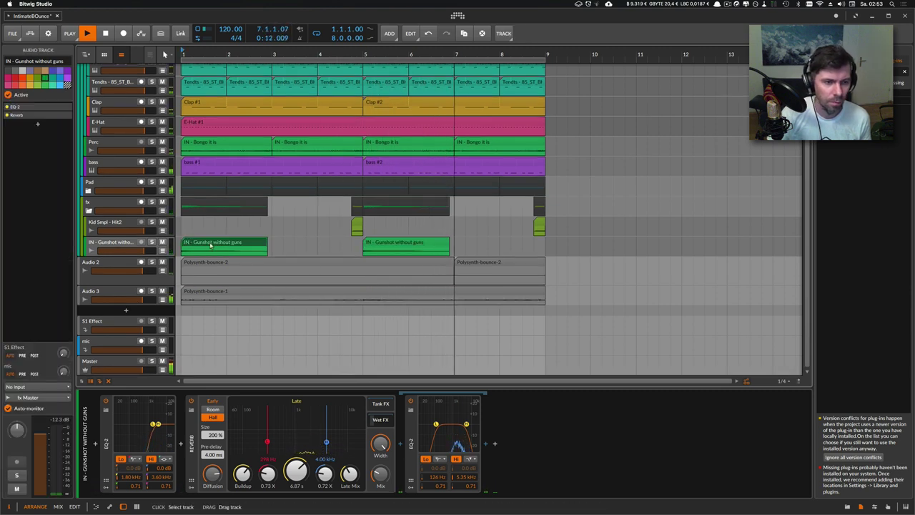
click(370, 243)
super+click(230, 243)
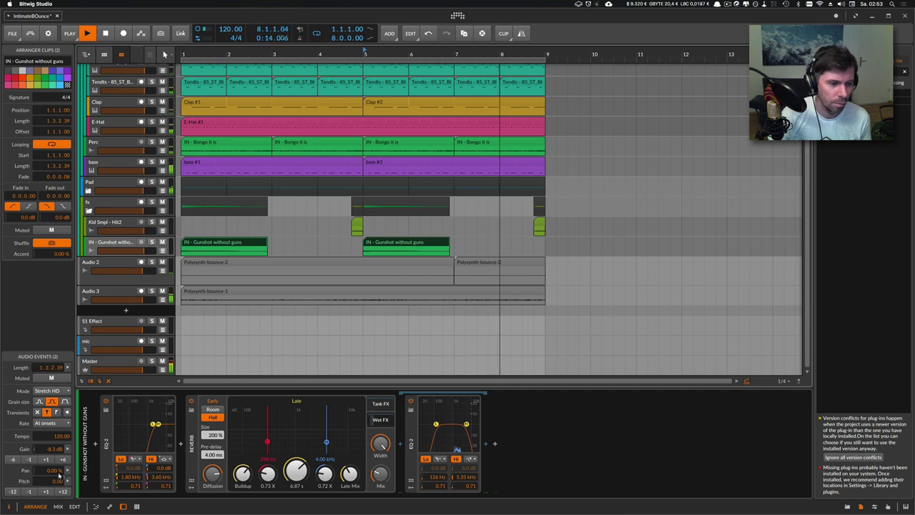
drag(52, 450, 52, 436)
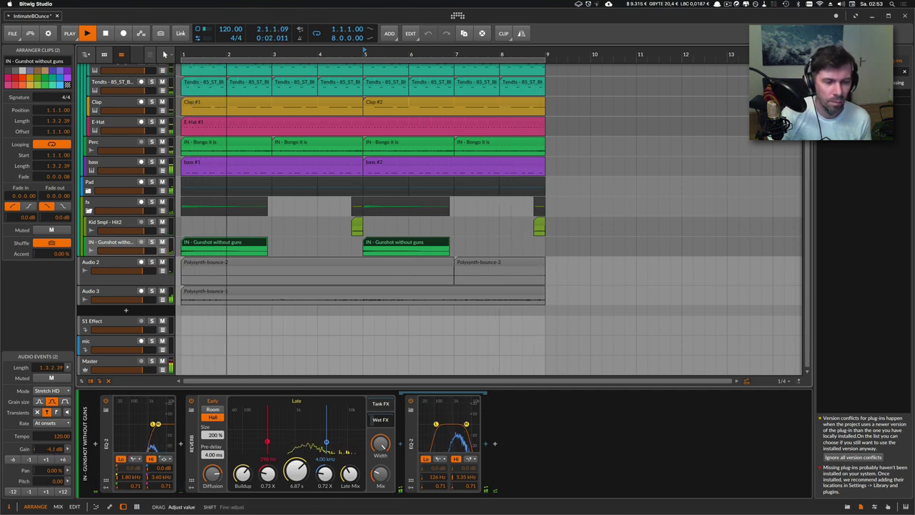
Add a Polysynth instrument track below Audio 3 and insert a one-bar clip at bar 1
click(126, 309)
text(poly)
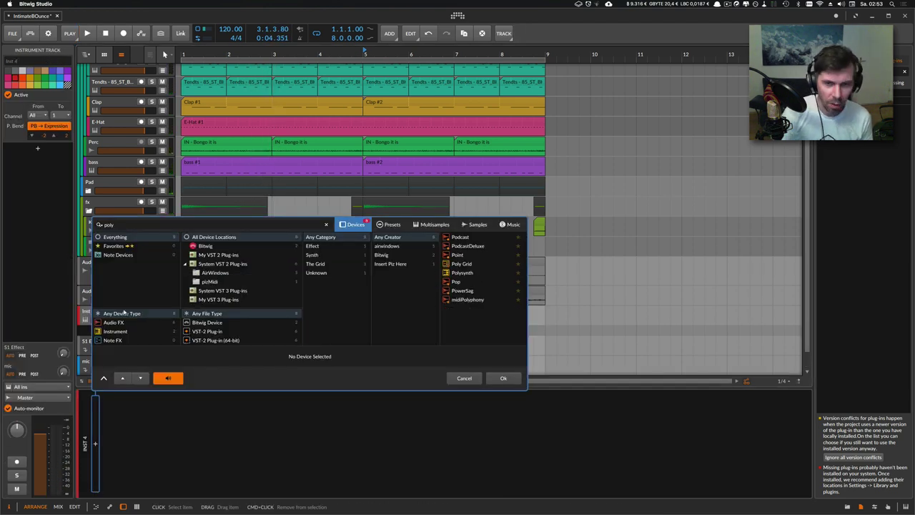
key(Down)
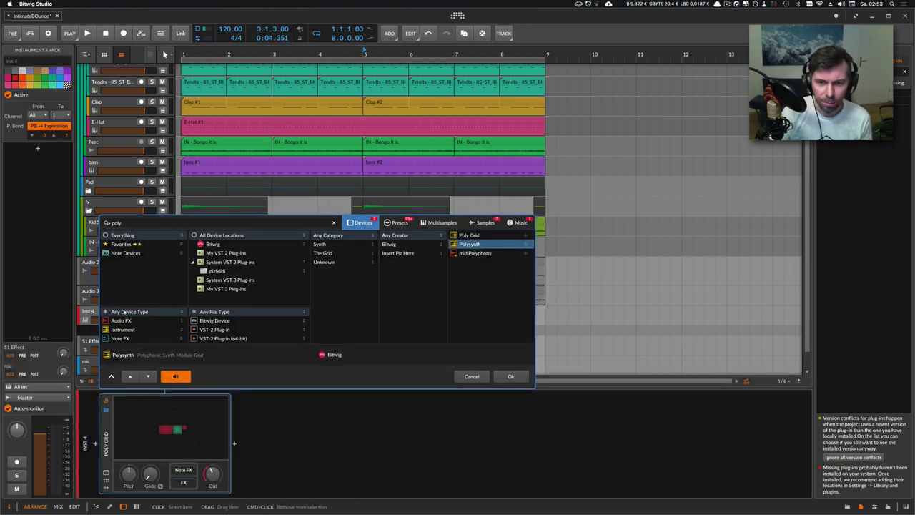
key(Return)
double_click(189, 315)
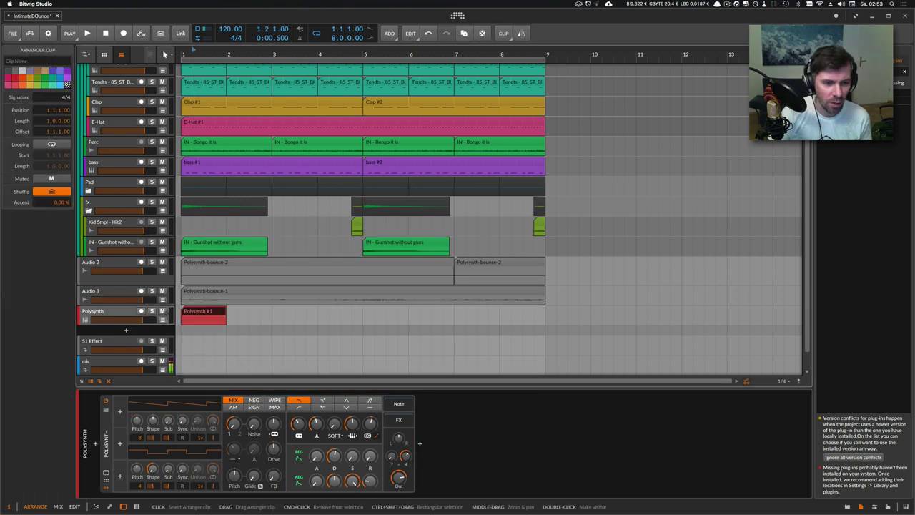
Enter a chord of A1, C2 and E2 at the start of the Polysynth clip and lengthen its notes to 0.1.1.30
click(123, 316)
click(224, 397)
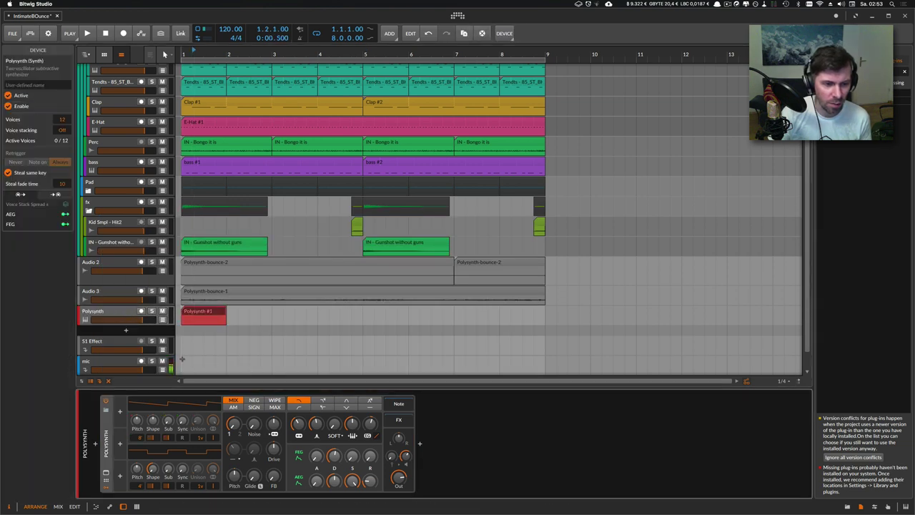
double_click(201, 319)
click(196, 312)
drag(181, 366, 208, 213)
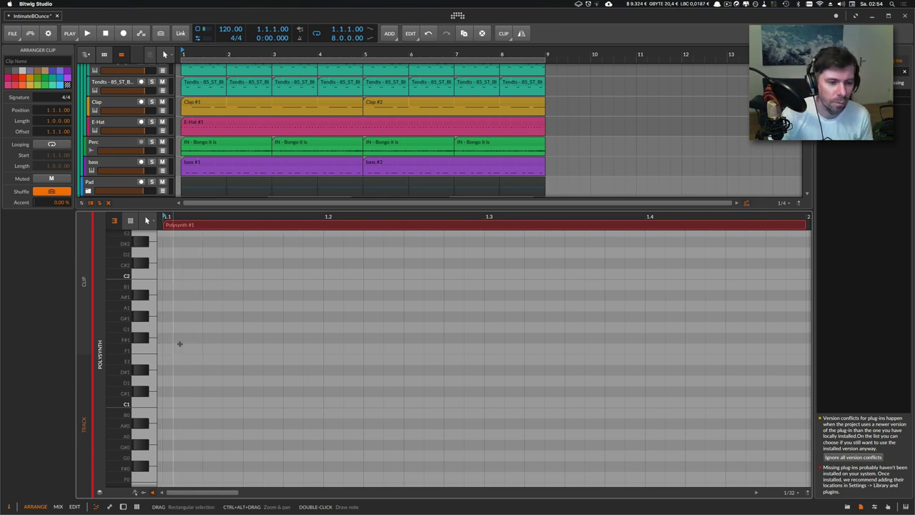
double_click(169, 307)
scroll(175, 302, up, 4)
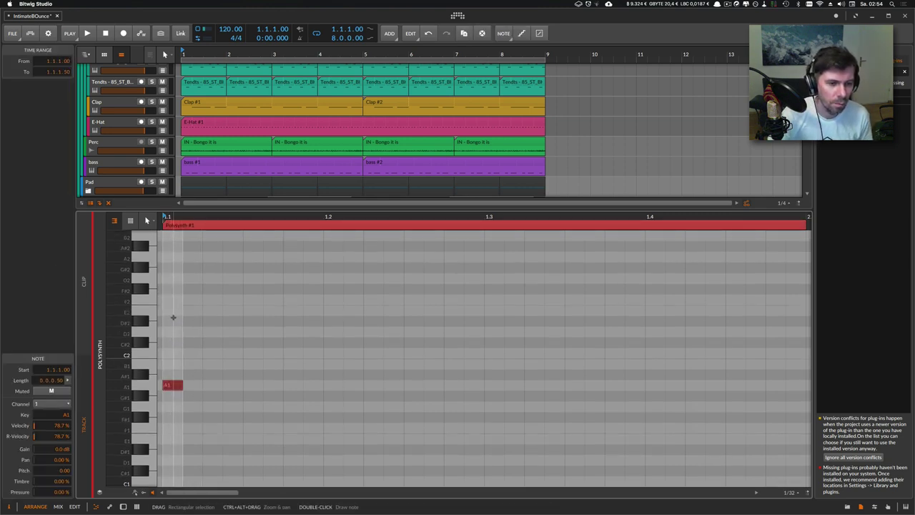
double_click(173, 315)
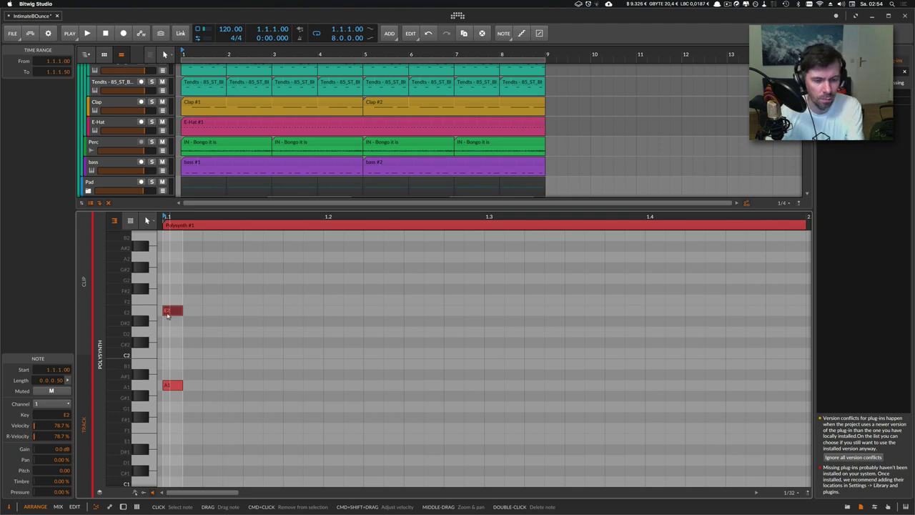
double_click(168, 353)
drag(201, 412, 374, 309)
Play back the Polysynth chord to check its sound, with its track in view
key(space)
key(space)
scroll(253, 143, down, 10)
key(space)
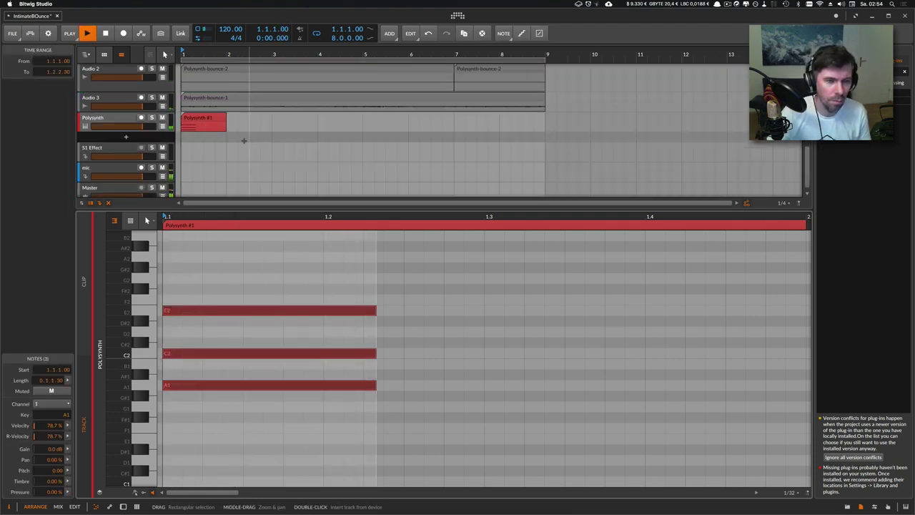
key(space)
Transpose all three chord notes up one octave to A2, C3 and E3 and audition the result
drag(222, 332, 218, 411)
key(shift+Up)
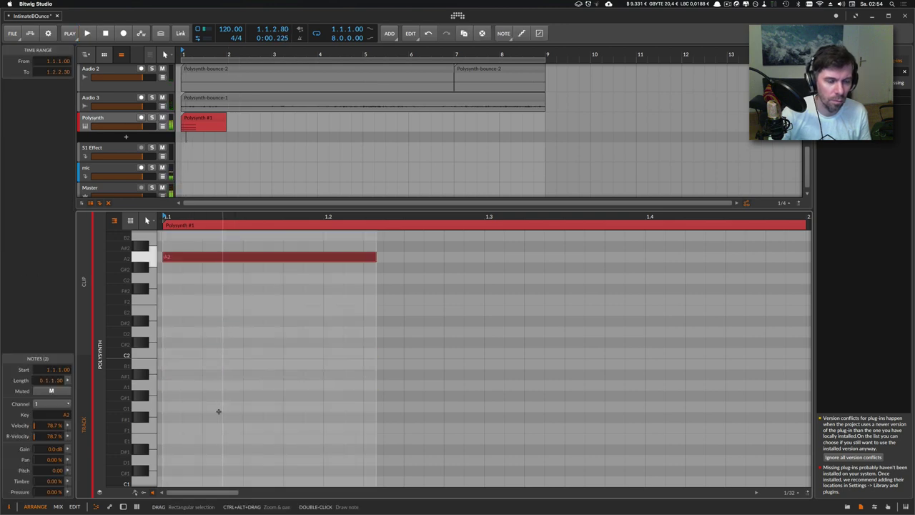
key(space)
scroll(220, 408, up, 5)
key(space)
key(space)
key(space)
click(210, 329)
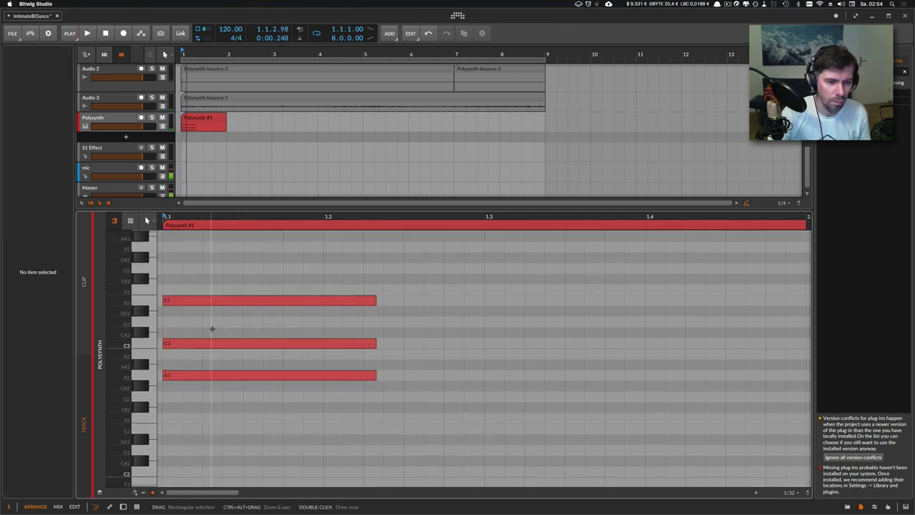
Raise the chord's C3 note one octave to C4 and audition the new voicing
click(210, 345)
key(Delete)
key(space)
scroll(208, 340, up, 4)
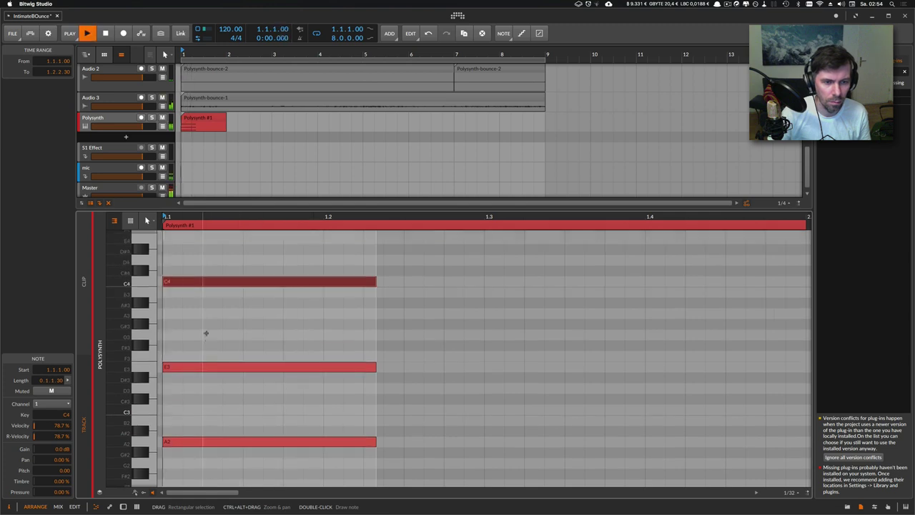
key(space)
key(space)
Adjust the Polysynth's filter envelope decay and shape its filter sound while auditioning the chord repeatedly
key(d)
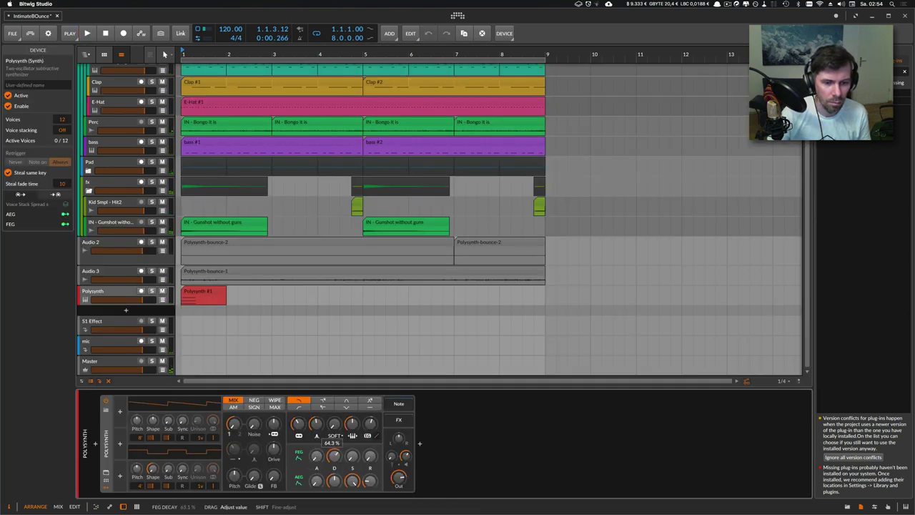
key(space)
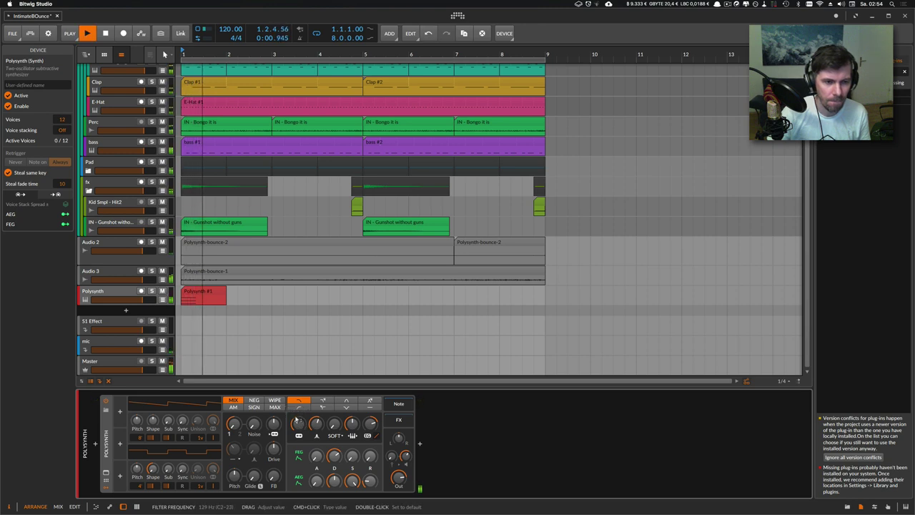
key(space)
key(space)
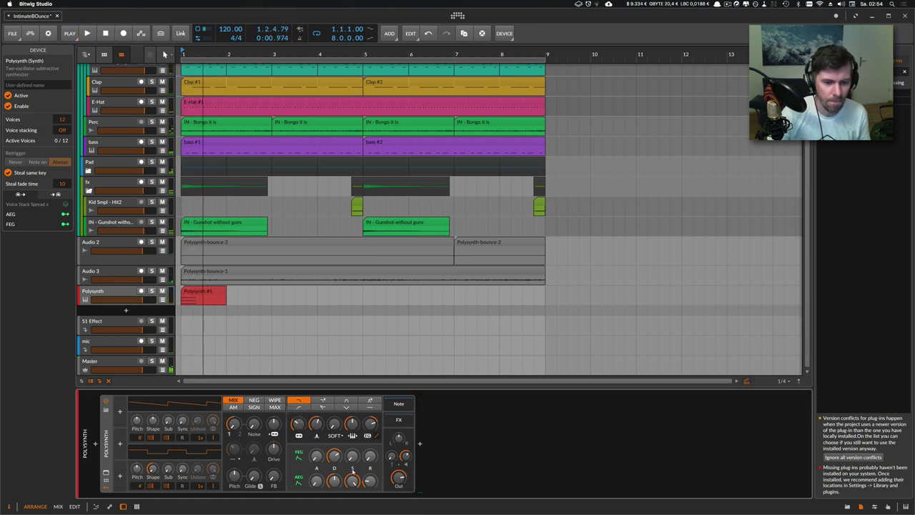
key(space)
key(space)
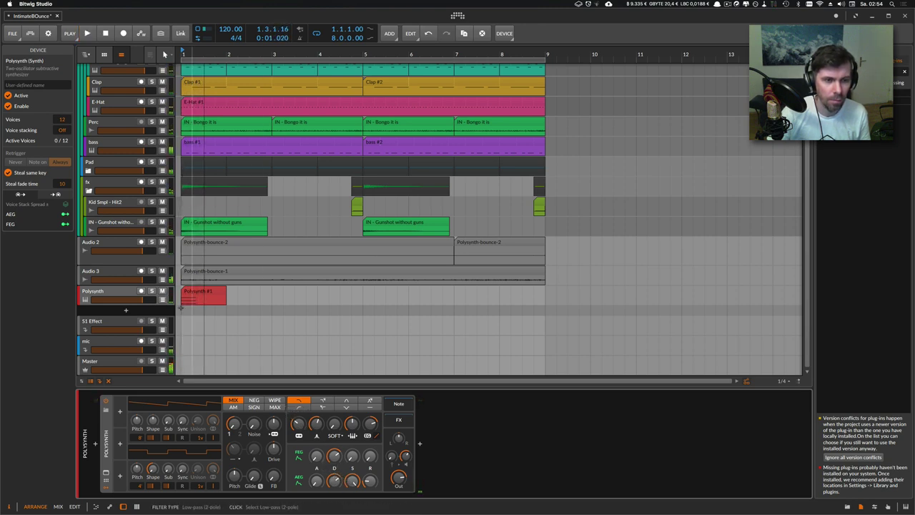
Cut the Polysynth track and play the loop without it, with the D+B group collapsed
key(Delete)
scroll(143, 279, up, 4)
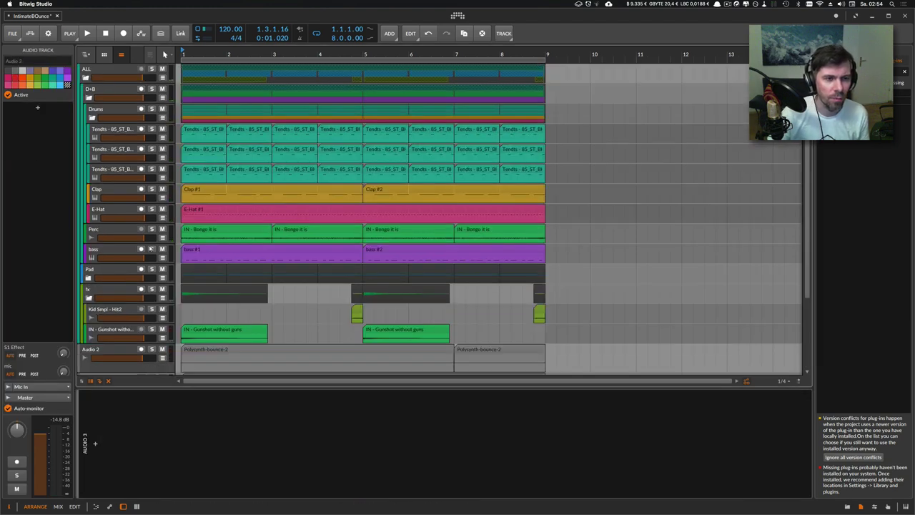
key(space)
drag(189, 54, 235, 75)
click(89, 97)
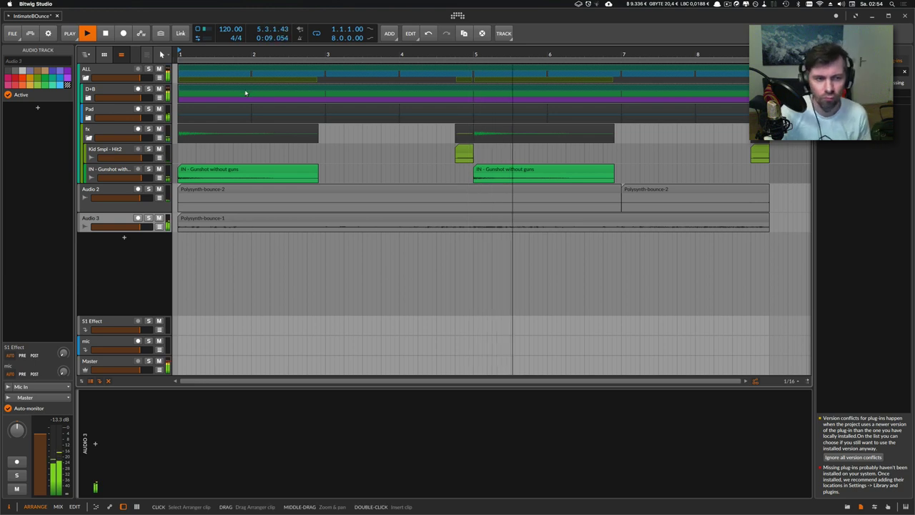
drag(225, 57, 229, 51)
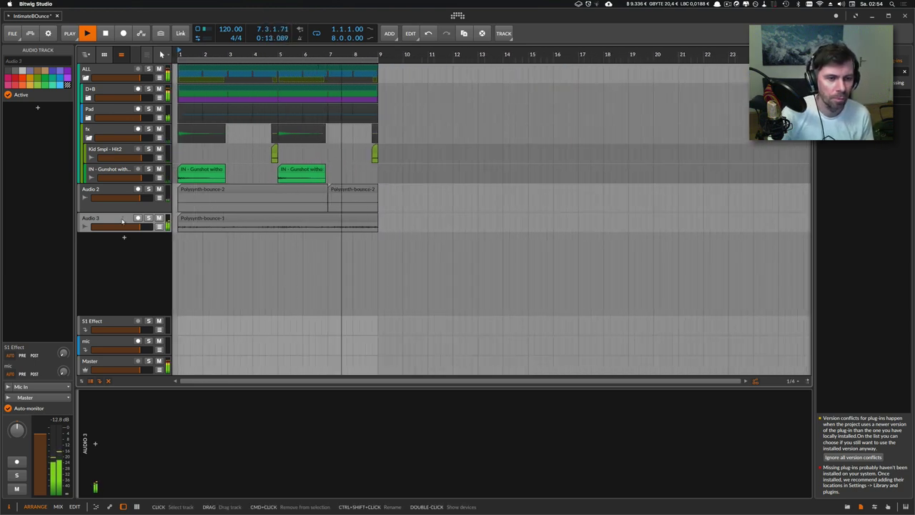
double_click(123, 240)
key(Escape)
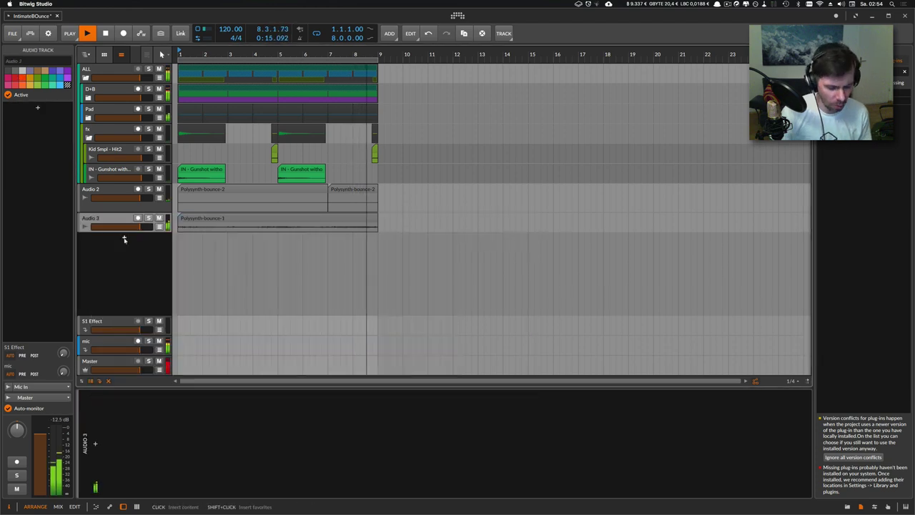
double_click(123, 239)
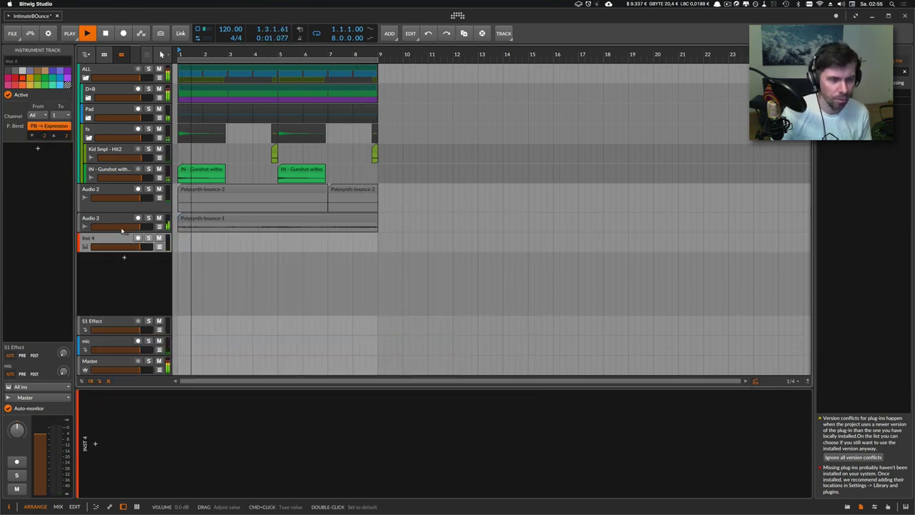
key(Delete)
Paste the Polysynth track back below Audio 3, audition it briefly and select its clip
key(super+v)
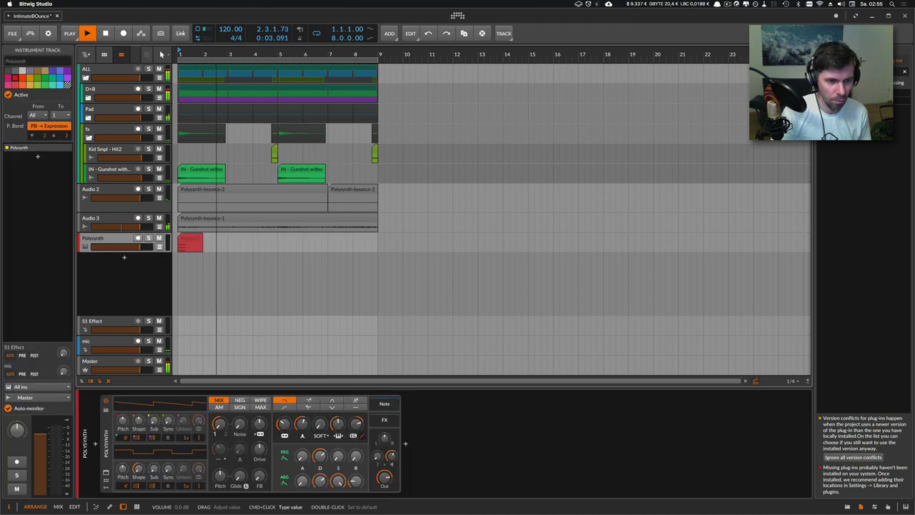
key(space)
key(space)
key(space)
click(195, 240)
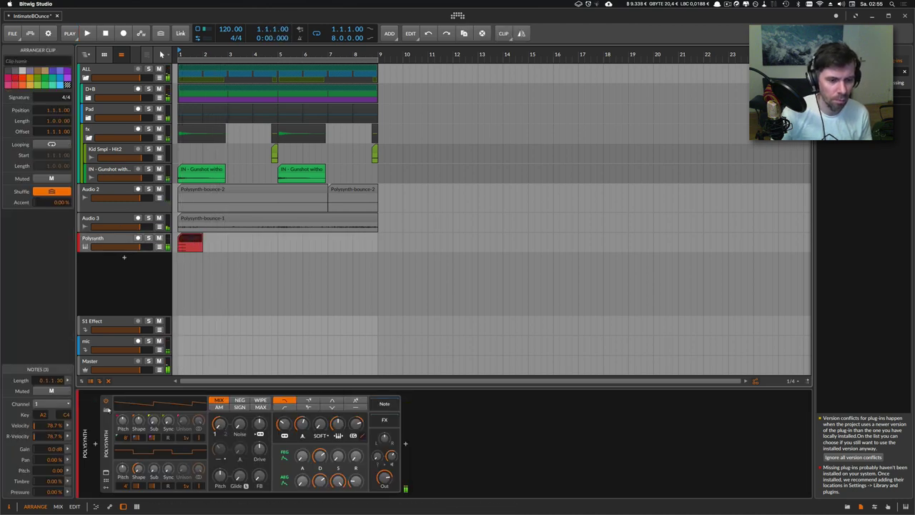
Insert an Arpeggiator note effect before the Polysynth and audition the arpeggiated chord
click(97, 444)
text(arp)
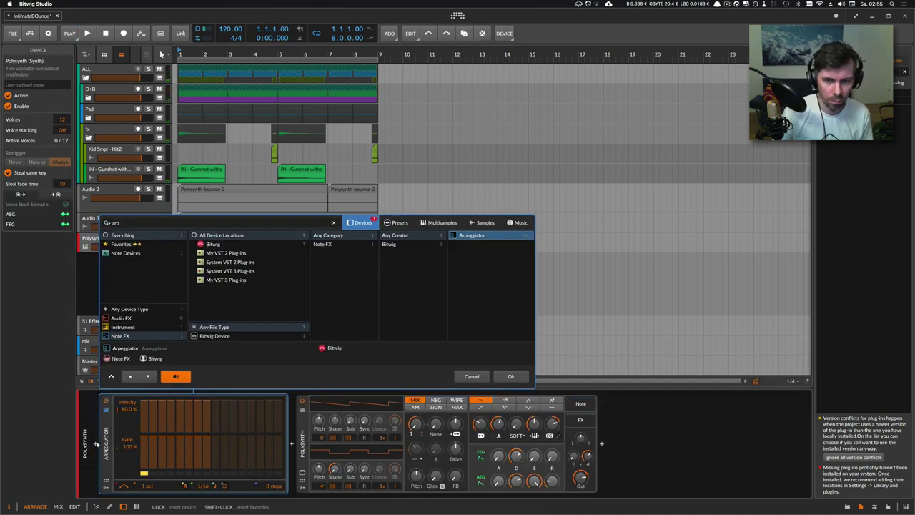
key(Return)
key(space)
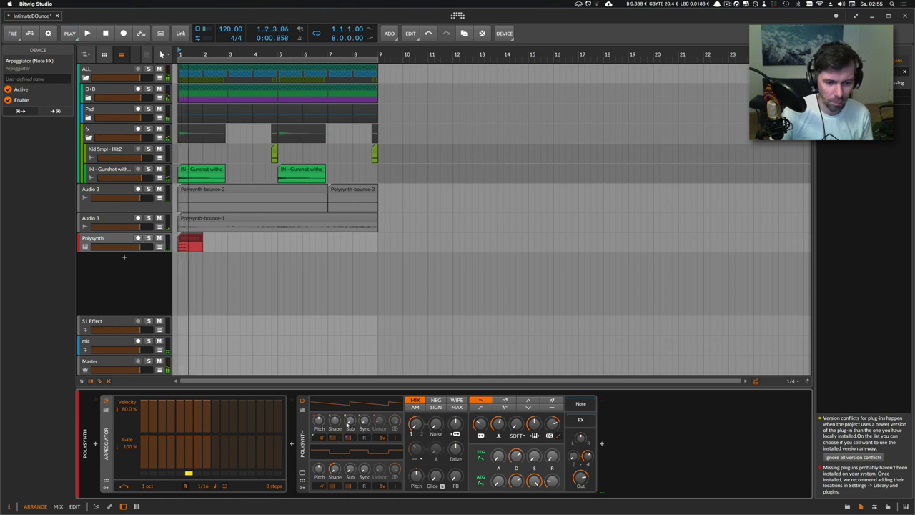
key(space)
key(space)
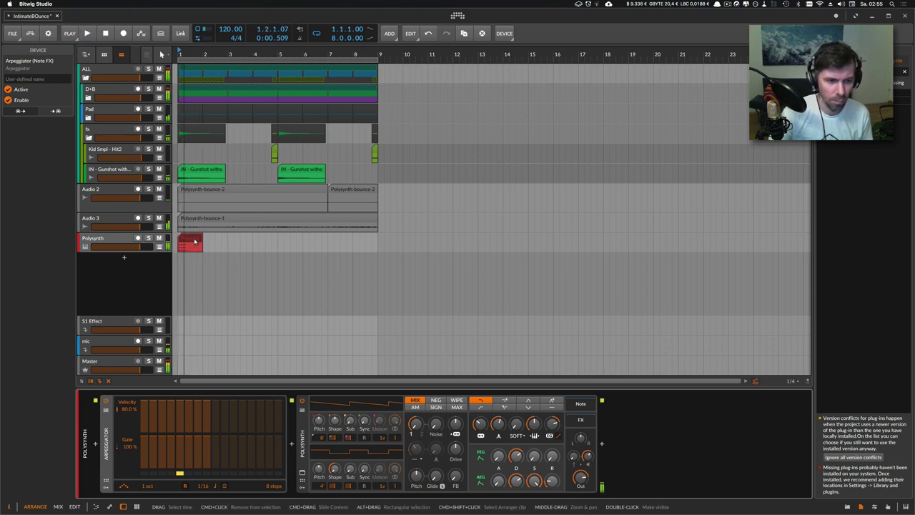
Lengthen the clip's three chord notes to one full bar and loop the Polysynth clip out to bar 9
double_click(194, 240)
drag(416, 438, 352, 249)
drag(346, 217, 340, 179)
drag(212, 247, 294, 246)
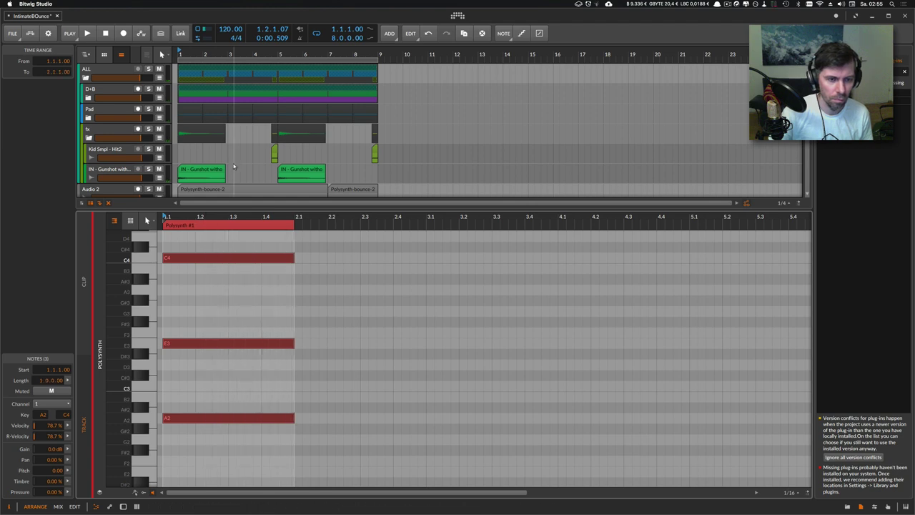
scroll(223, 139, down, 4)
drag(204, 123, 408, 133)
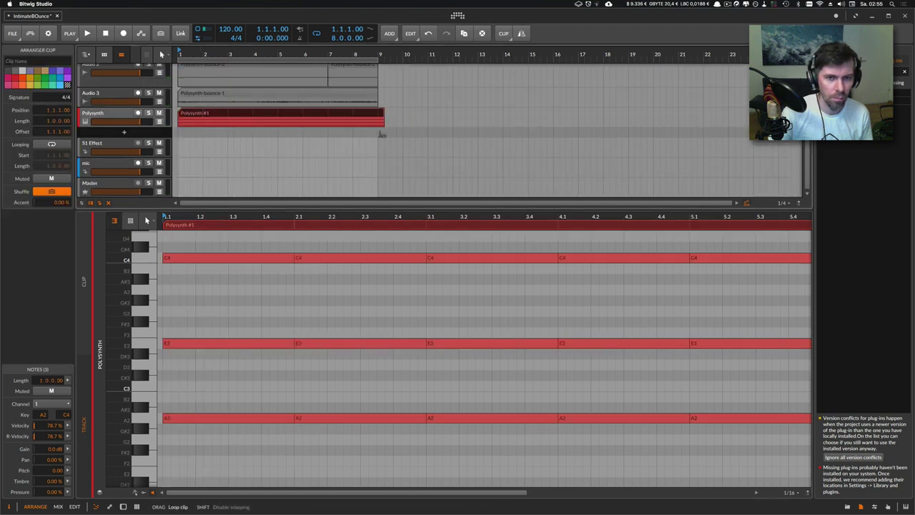
During playback, set the Arpeggiator to a rising pattern and lower the Polysynth's output to about -7.7 dB
key(space)
key(d)
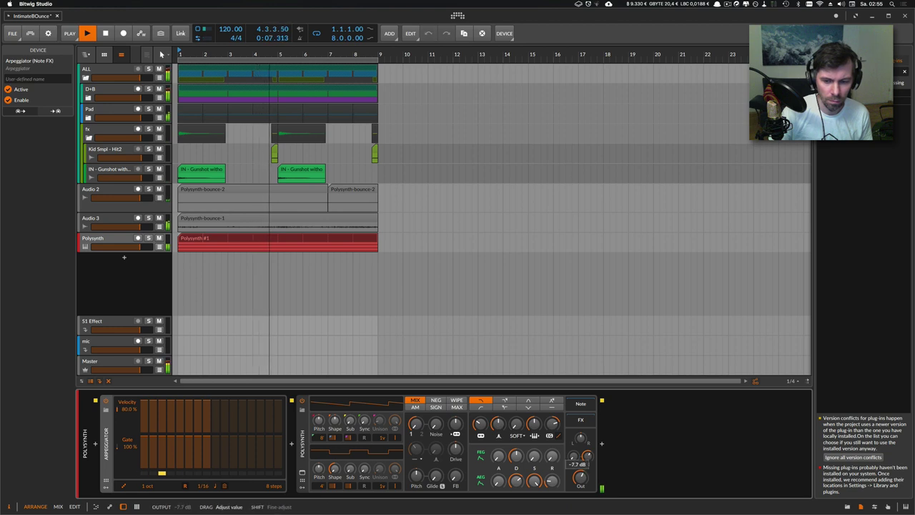
drag(580, 476, 580, 478)
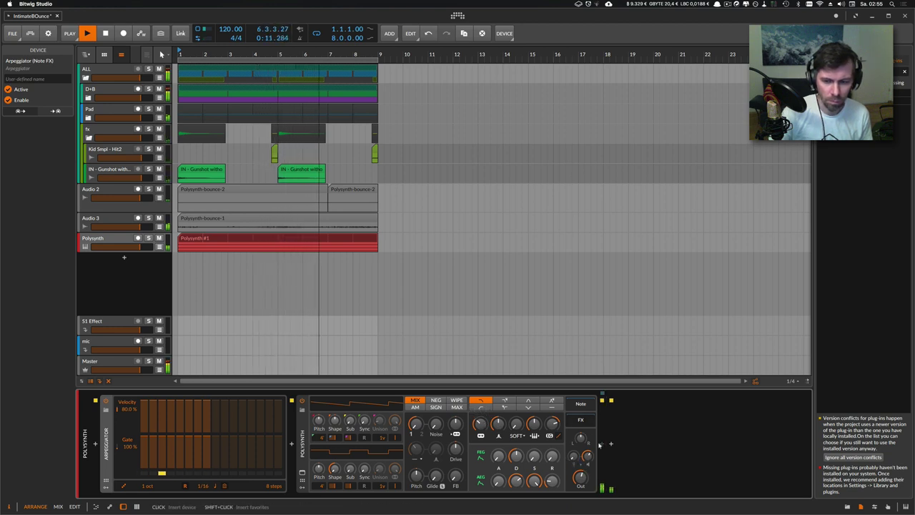
Add a Delay-2 after the Polysynth and set the Arpeggiator's range to 2 octaves
click(599, 445)
text(delay)
key(Down)
key(Down)
key(Return)
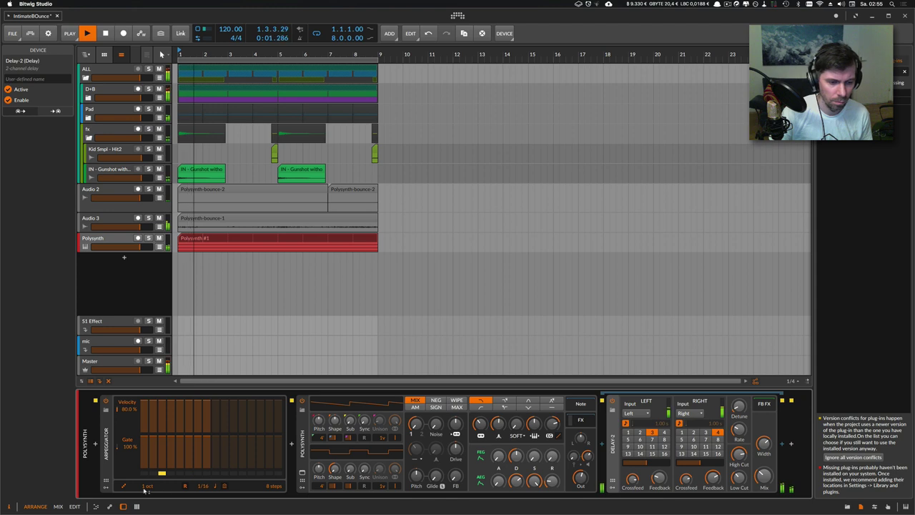
drag(145, 488, 146, 477)
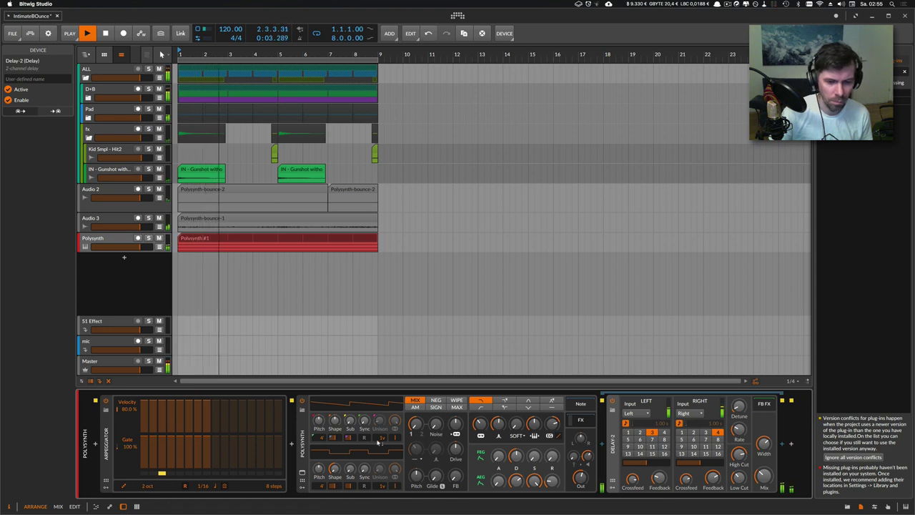
Add one-bar G3 and D4 notes to the chord at the start of the looped Polysynth clip
double_click(192, 242)
double_click(169, 328)
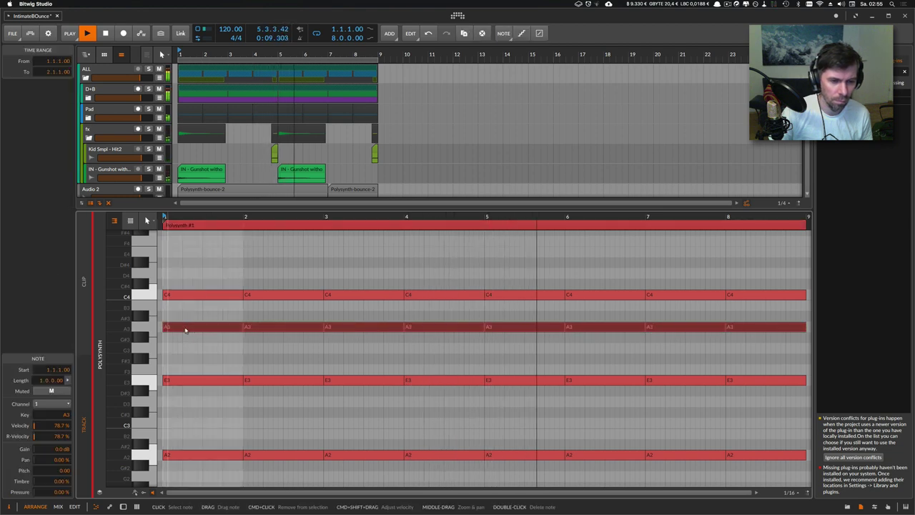
key(Down)
key(Down)
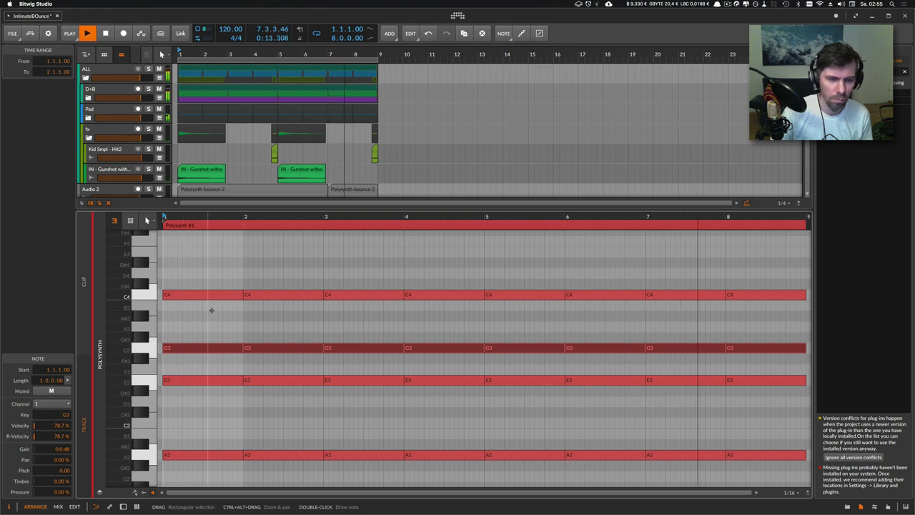
double_click(168, 274)
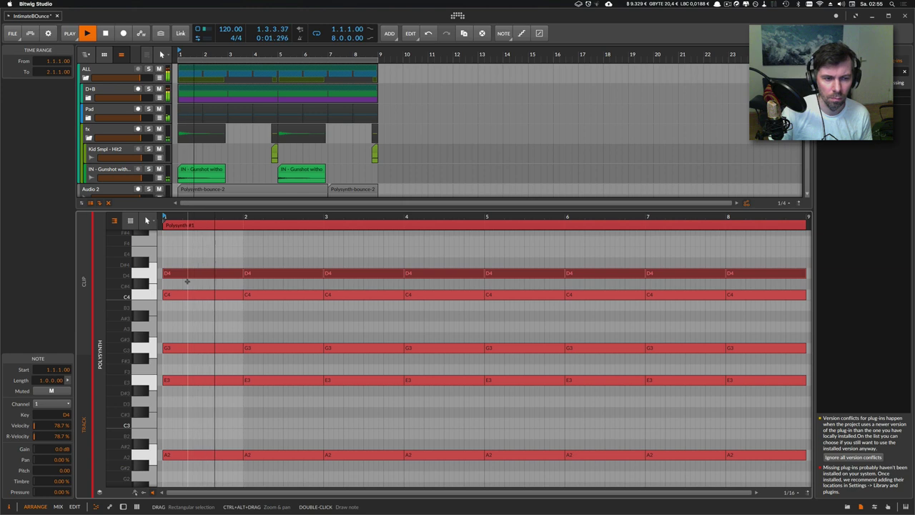
Set the Arpeggiator to a descending pattern over 3 octaves and switch the Polysynth filter to the type next to two-pole low-pass
scroll(148, 166, down, 3)
double_click(129, 162)
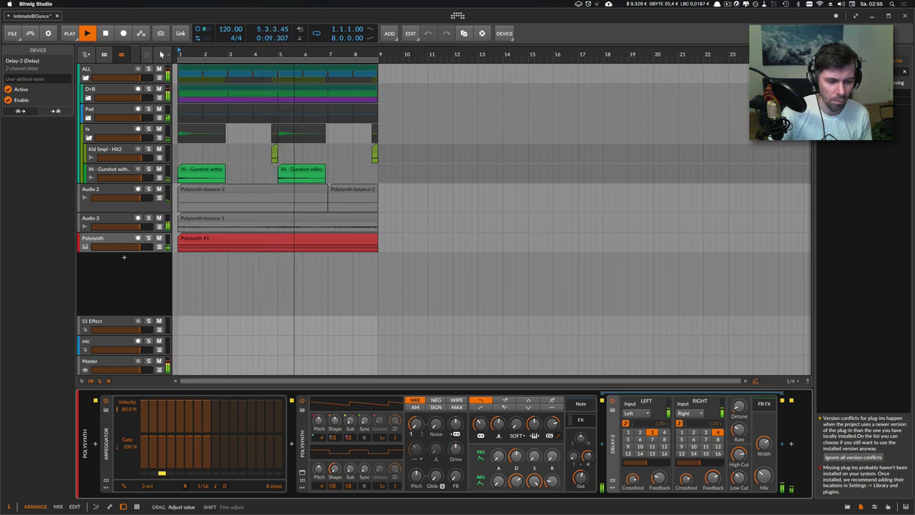
drag(204, 485, 205, 486)
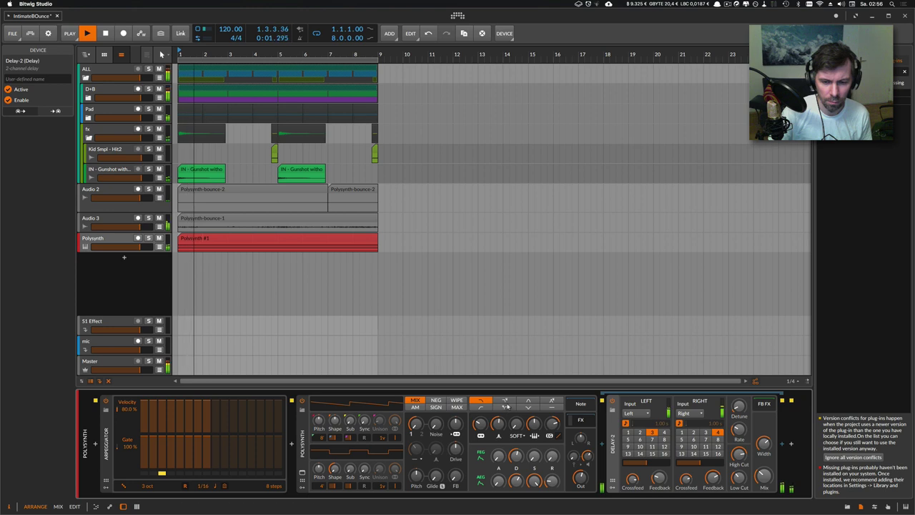
click(504, 405)
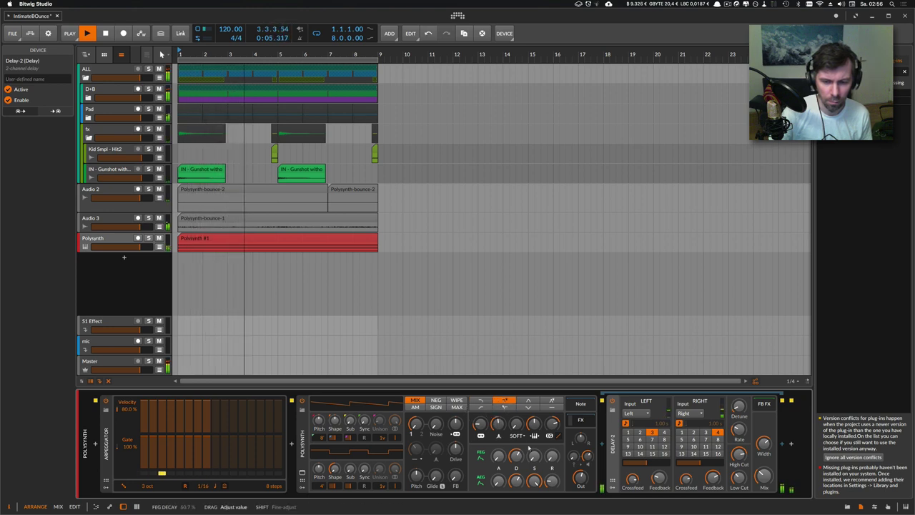
Add the Bitwig Reverb after Delay-2 on the Polysynth track
click(799, 452)
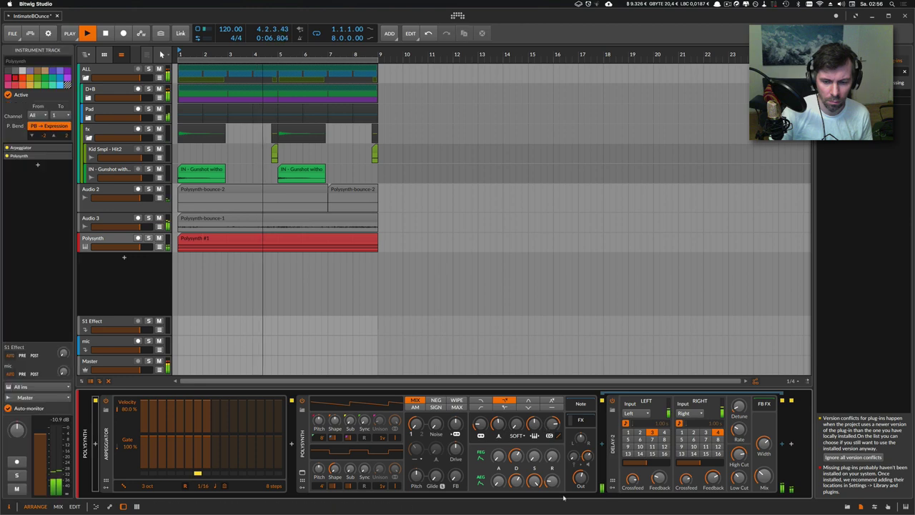
click(779, 446)
text(rever)
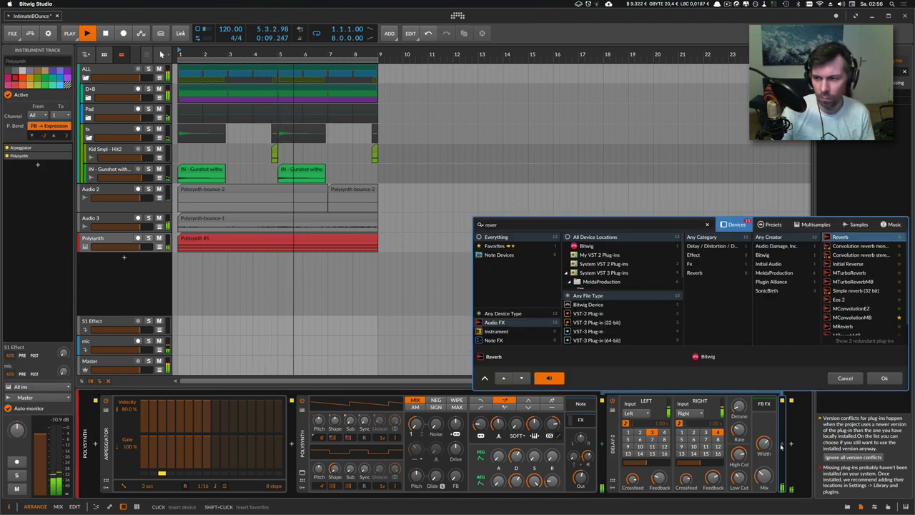
key(Return)
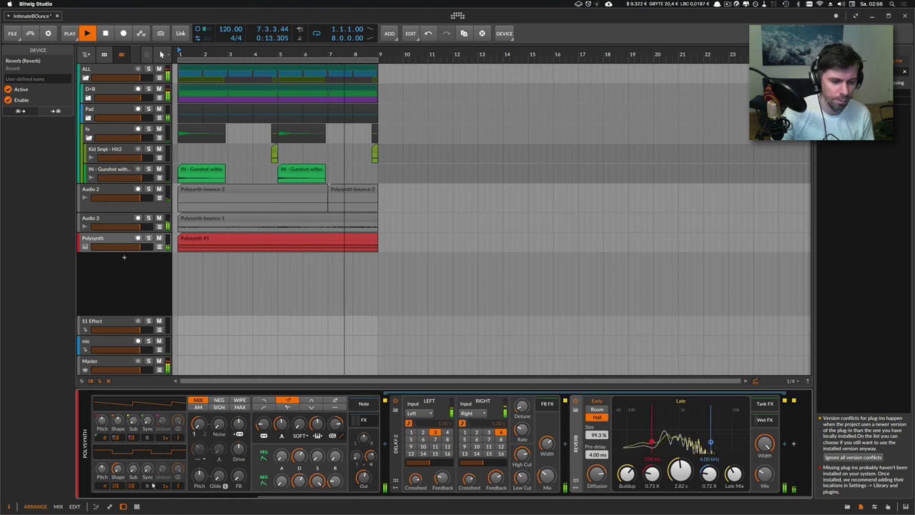
Show the Arpeggiator Mode automation on the Polysynth track, place a Down point at 7.4.1 and a lower one at bar 8, and play it back
scroll(152, 485, up, 5)
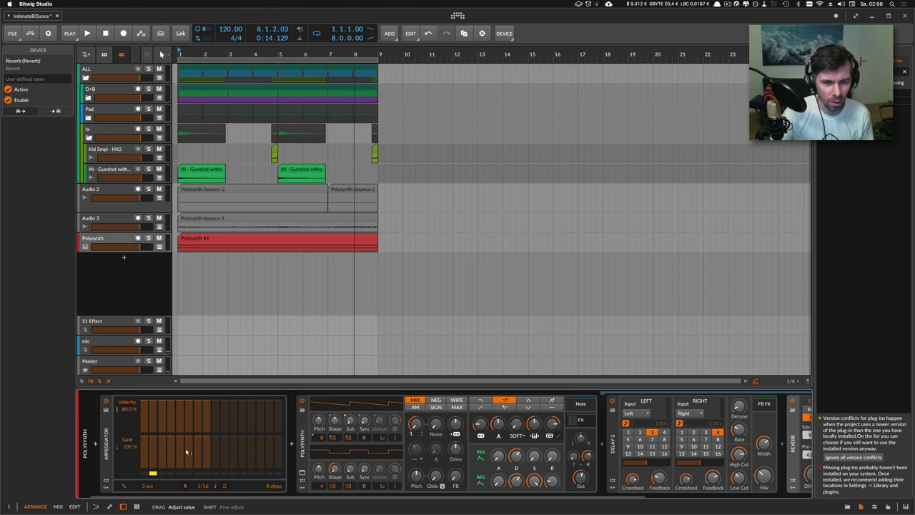
click(160, 247)
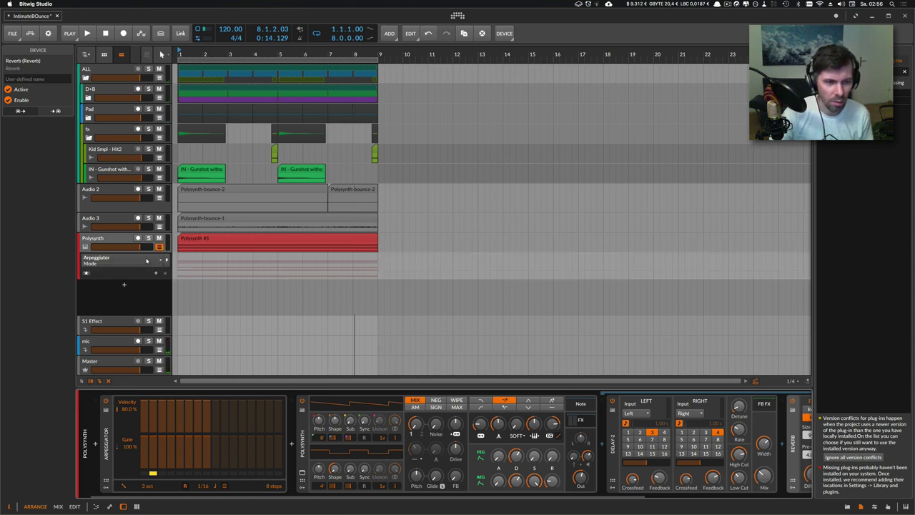
click(353, 271)
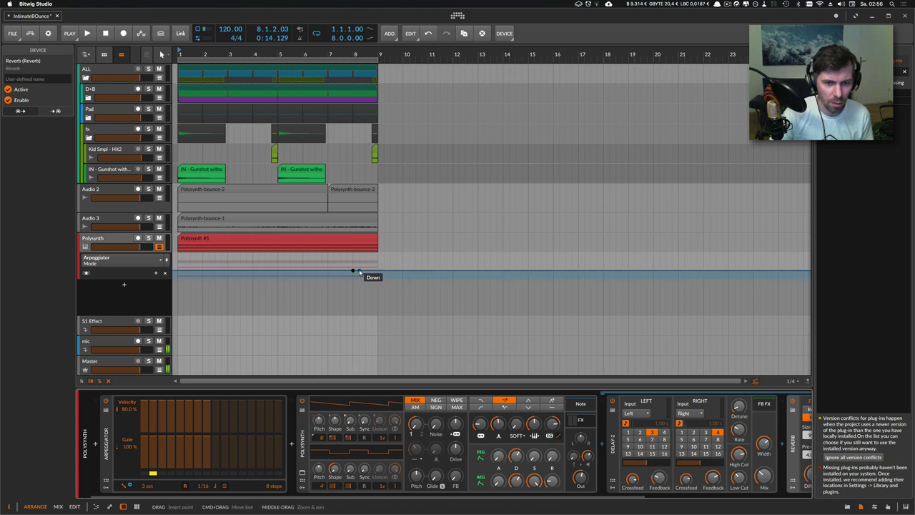
click(352, 270)
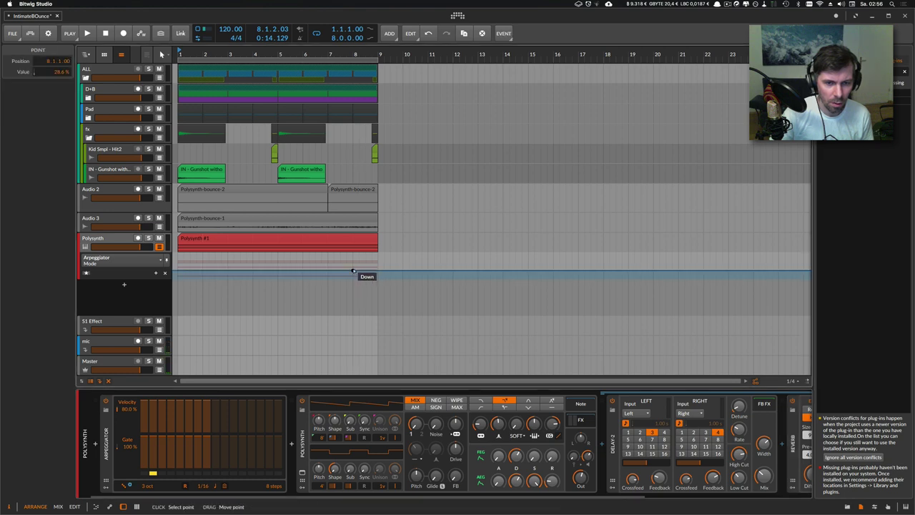
drag(352, 272, 351, 272)
key(space)
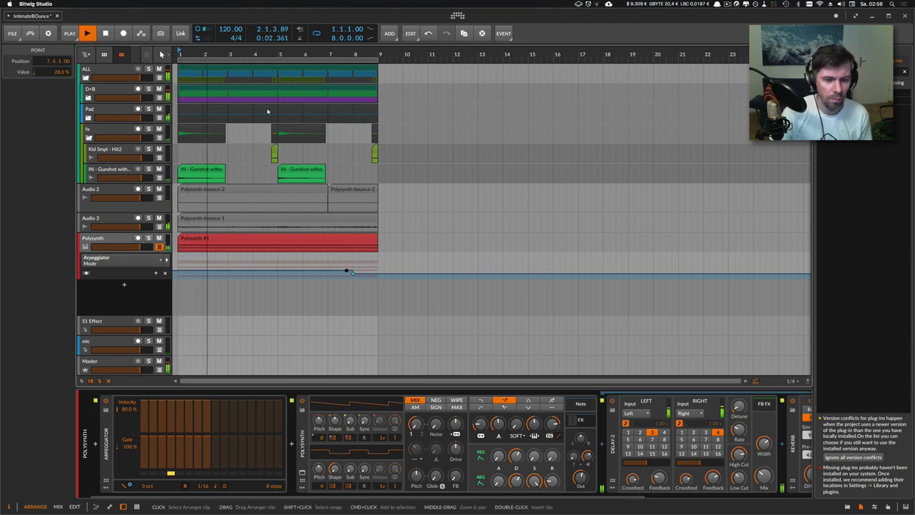
Set the Polysynth filter frequency to about 283 Hz during playback, adjust the filter envelope decay, and stop the loop
click(480, 426)
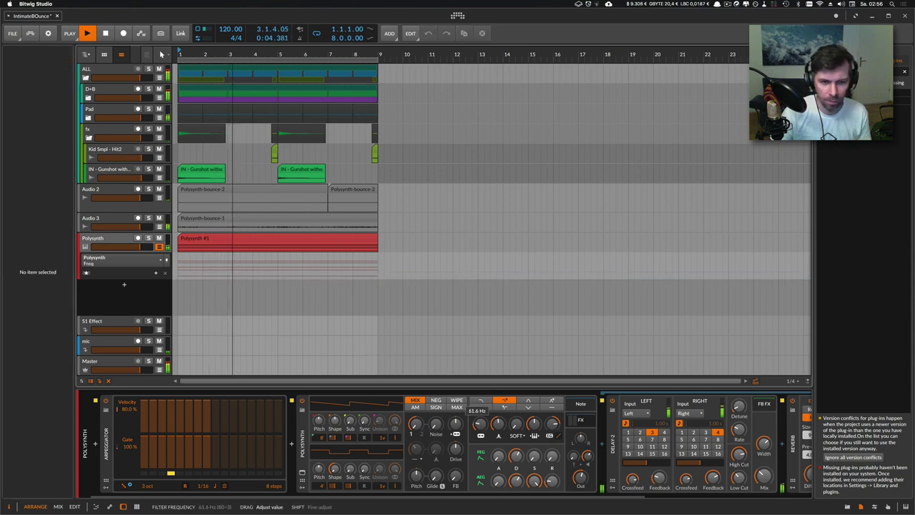
mouse_move(480, 424)
mouse_down()
mouse_move(480, 408)
mouse_move(481, 420)
mouse_up()
drag(516, 455, 511, 436)
click(480, 425)
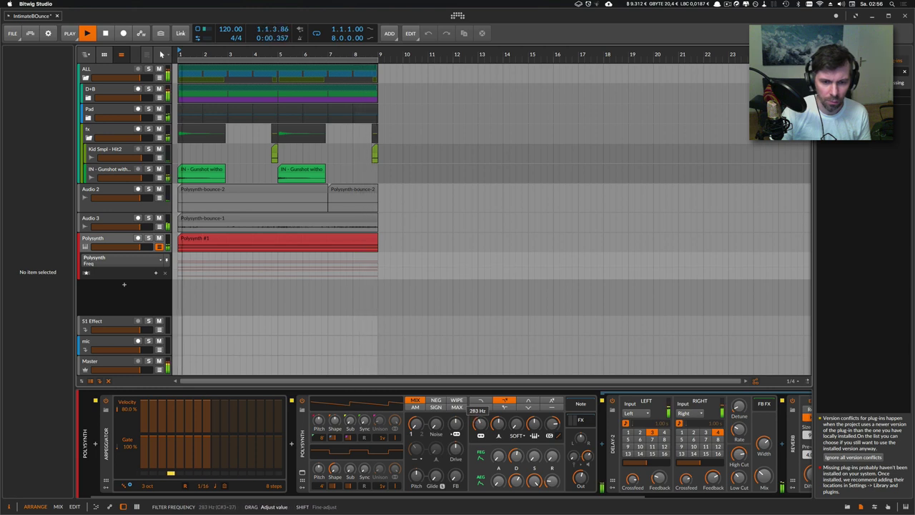
key(space)
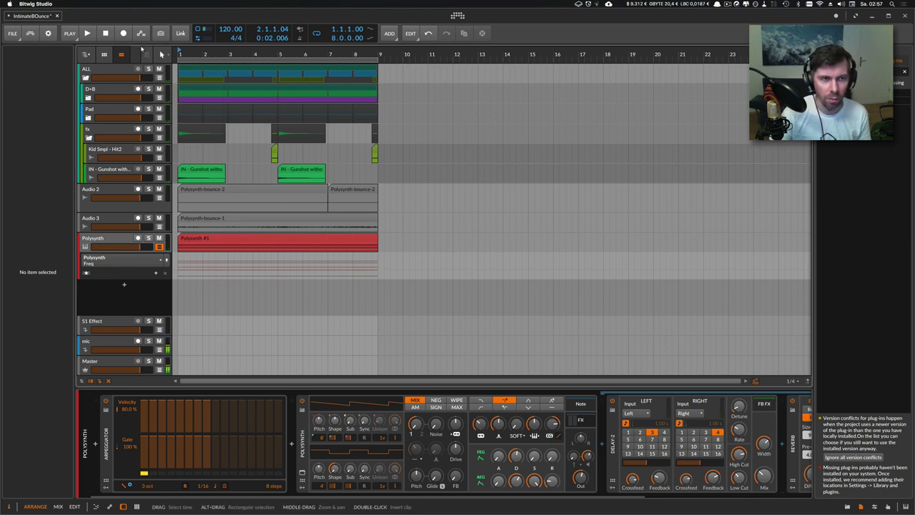
Record a sweep of the Polysynth filter frequency as automation across the eight-bar loop and play it back
mouse_move(480, 423)
mouse_down()
mouse_move(481, 433)
mouse_move(480, 423)
mouse_up()
key(space)
key(space)
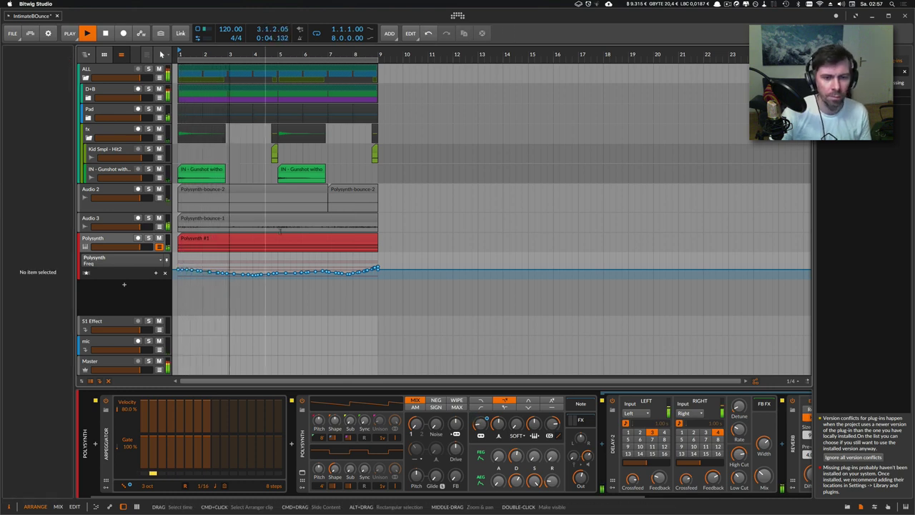
Set the Polysynth track's Reverb Mix to 43 % and its early reflection Size to 130 %
click(150, 247)
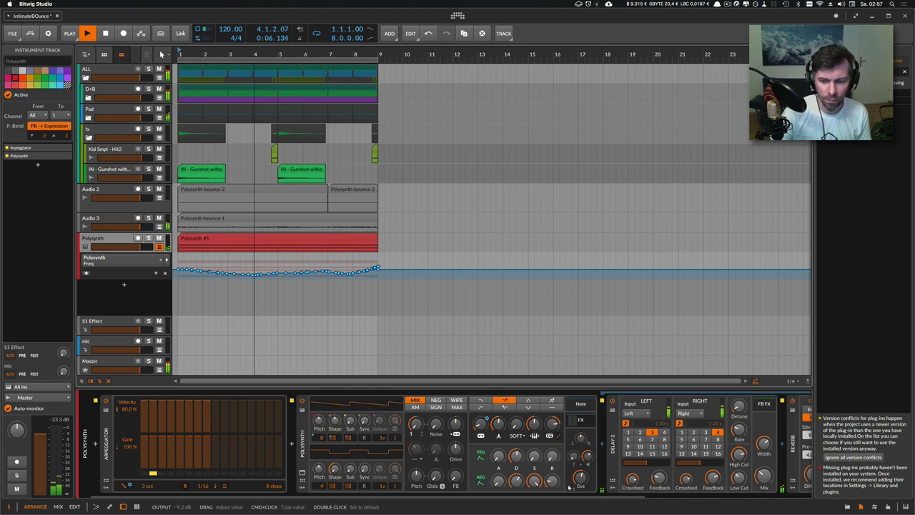
scroll(737, 475, right, 5)
click(764, 473)
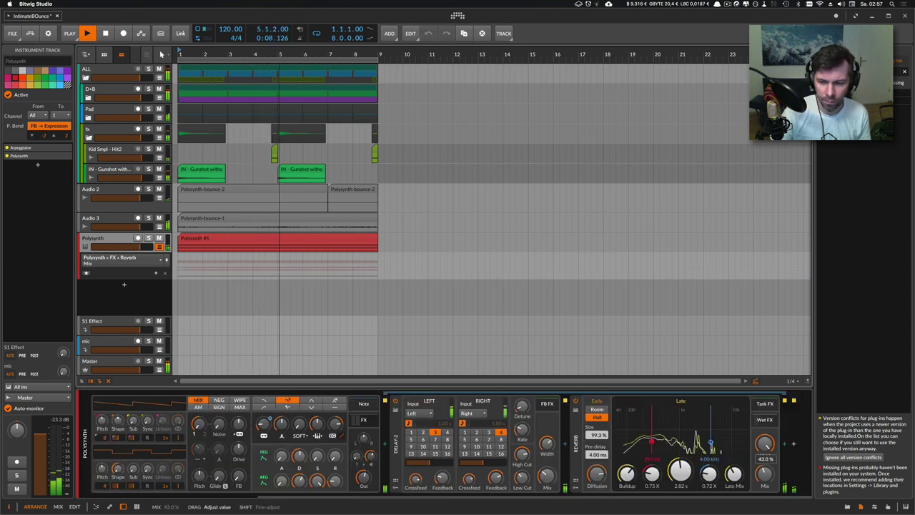
drag(601, 436, 602, 420)
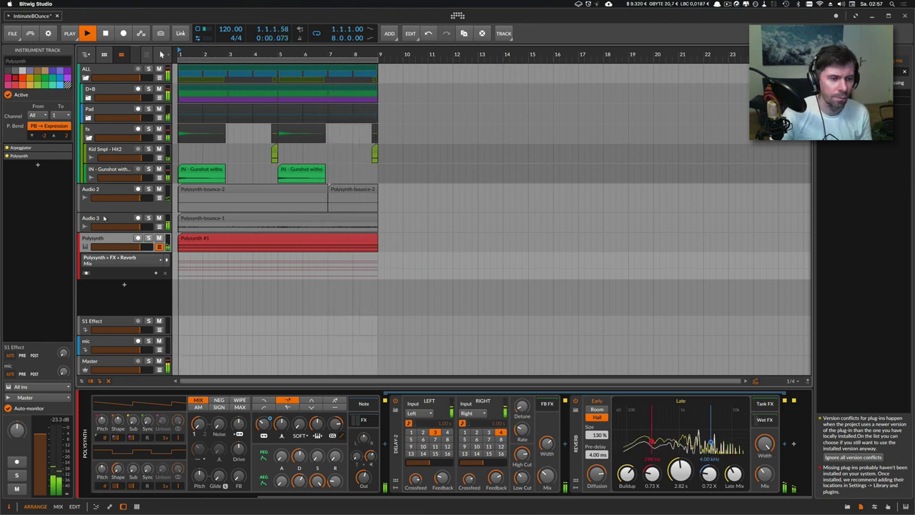
Try moving the Audio 2, Audio 3 and Polysynth tracks into the Pad group, solo the group, and undo the move
click(111, 201)
shift+click(101, 237)
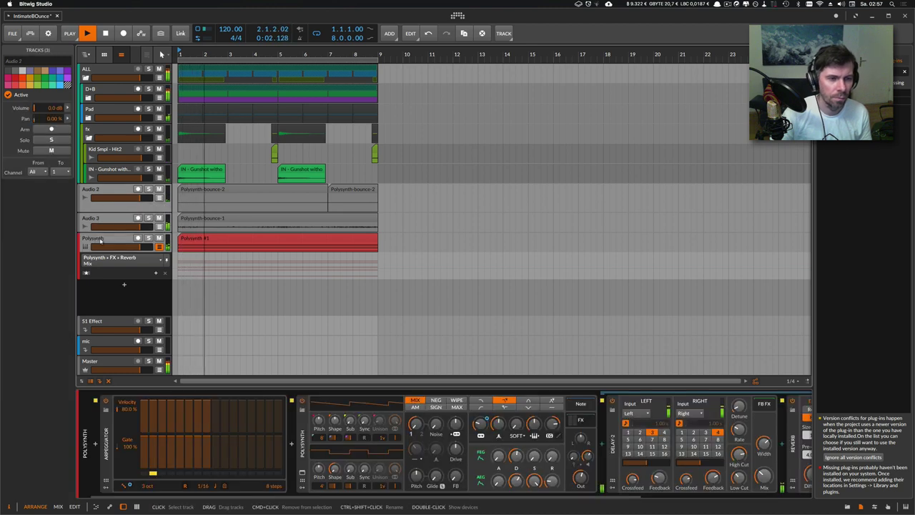
key(Delete)
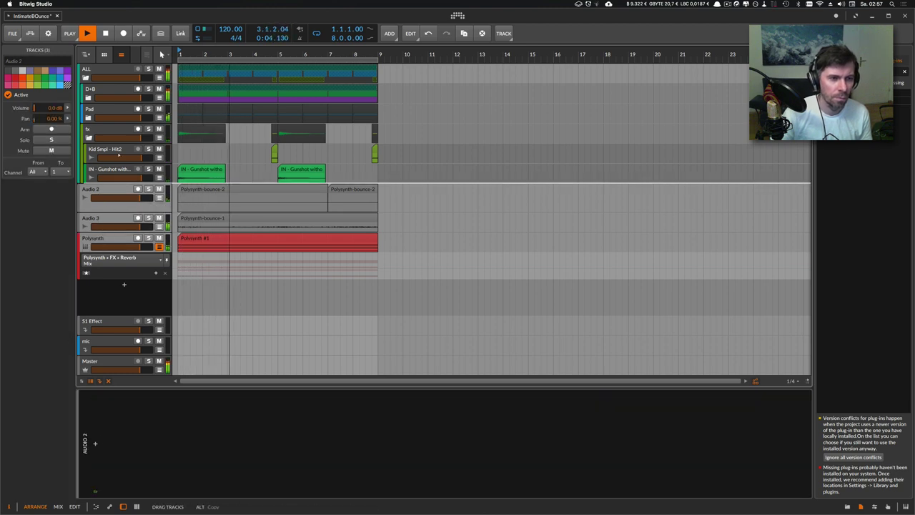
click(89, 117)
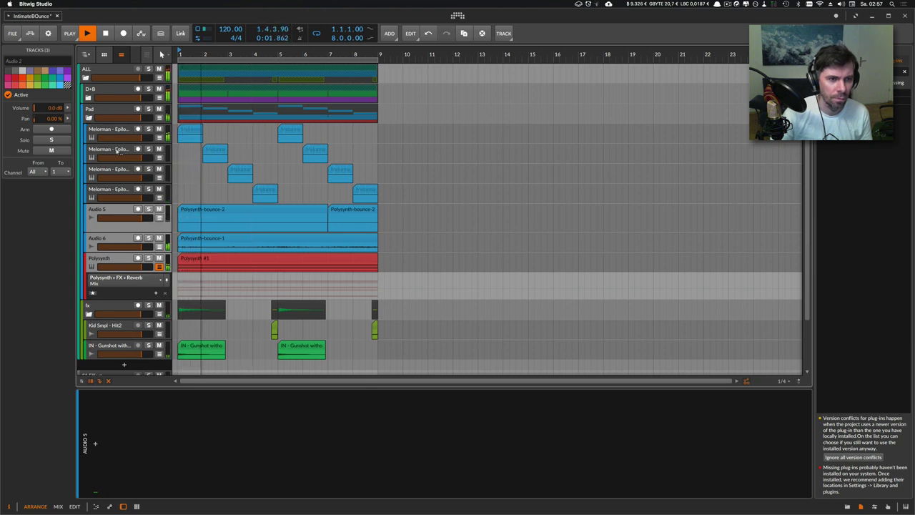
click(148, 109)
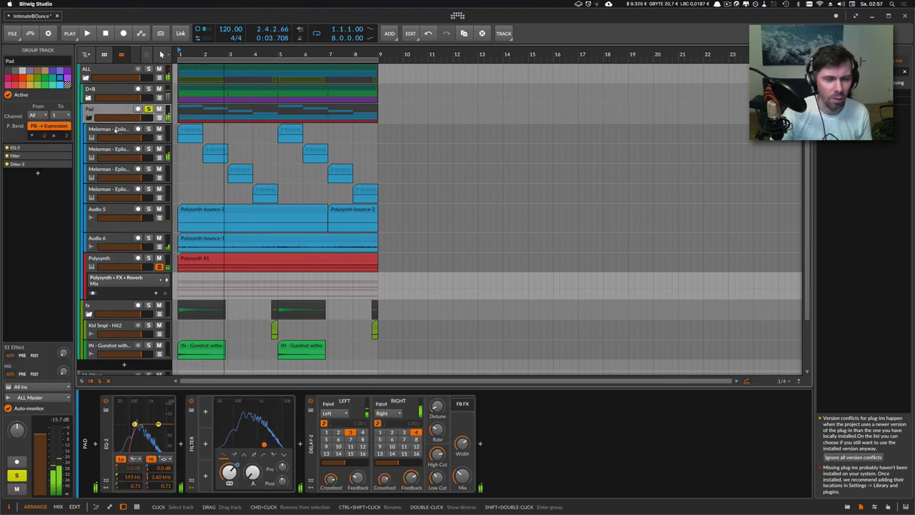
key(super+z)
Group the Audio 2 track and rename the new group Melody
scroll(120, 248, down, 1)
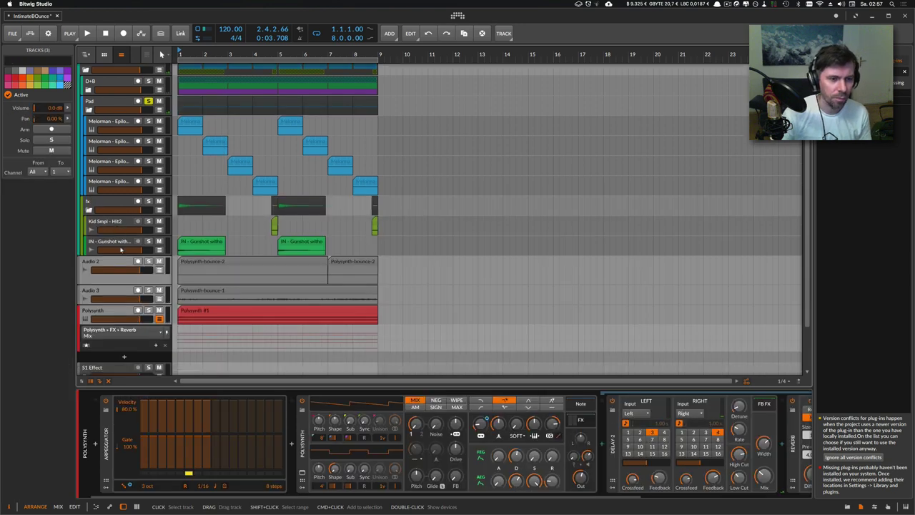
key(super+g)
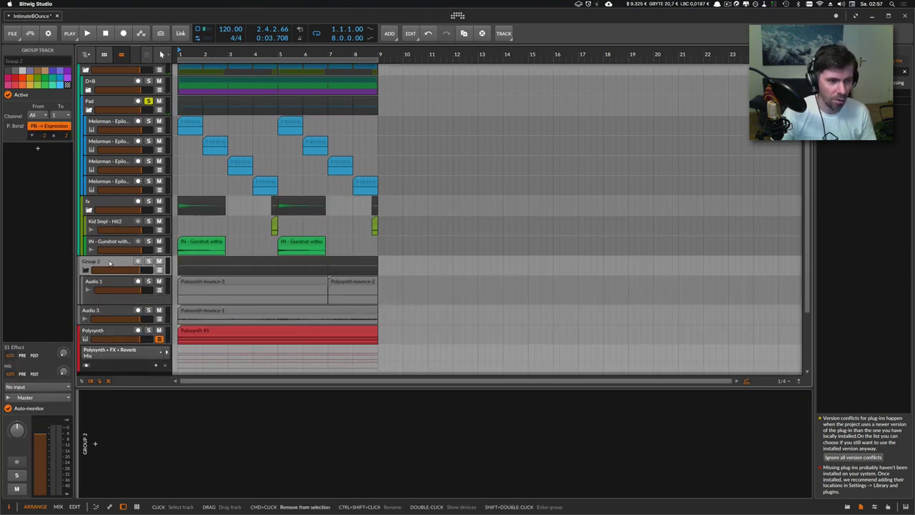
key(super+r)
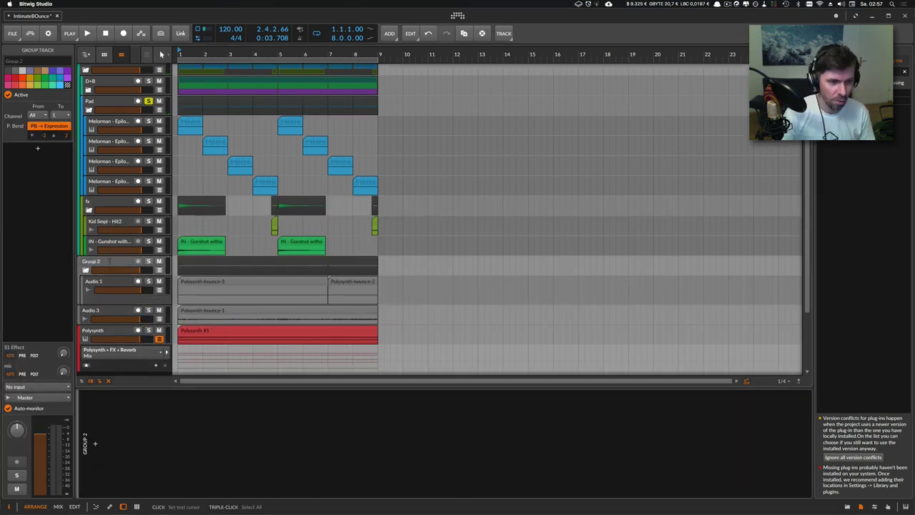
text(Melody)
key(Return)
Move the remaining audio bounce track and the Polysynth track into the Melody group, and place the group between Pad and fx
drag(100, 310, 103, 285)
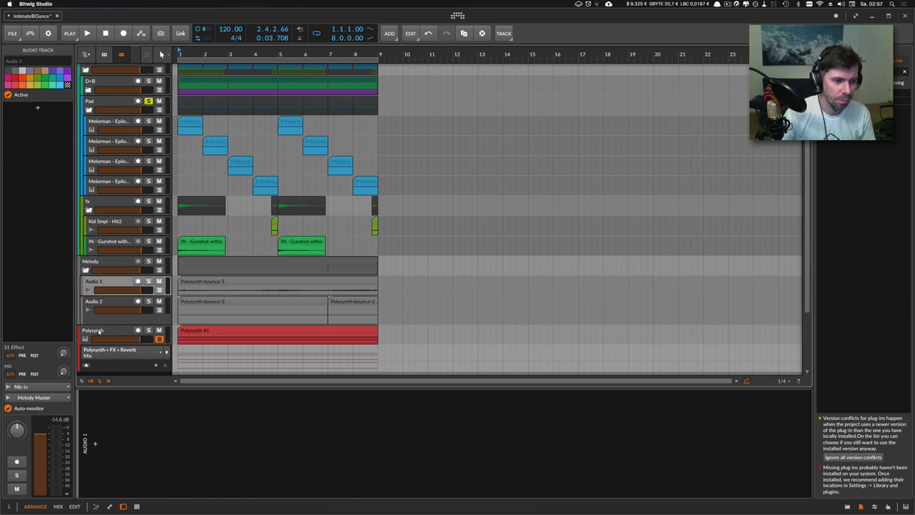
drag(98, 331, 104, 207)
Play the loop and audition the Melody group and the Audio 3 track in solo, switching each solo off again
key(space)
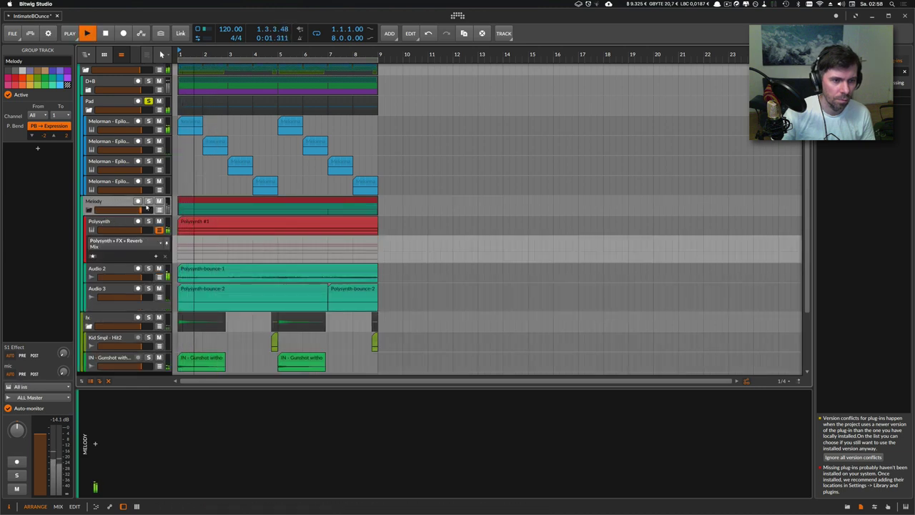
click(148, 202)
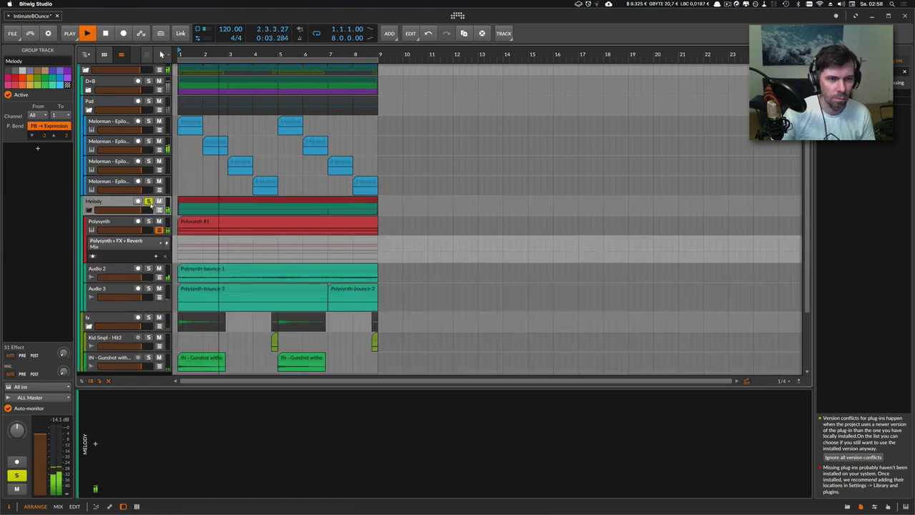
click(148, 202)
scroll(127, 197, down, 1)
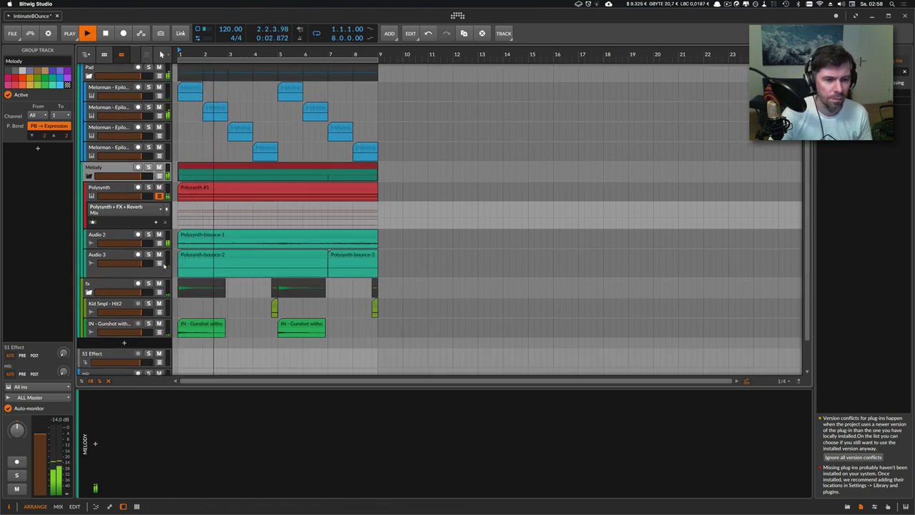
scroll(100, 154, up, 3)
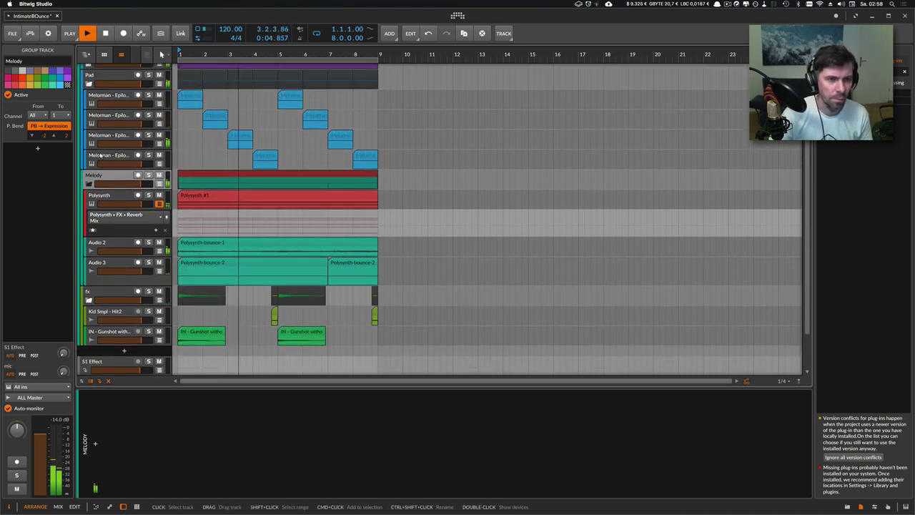
scroll(100, 153, down, 5)
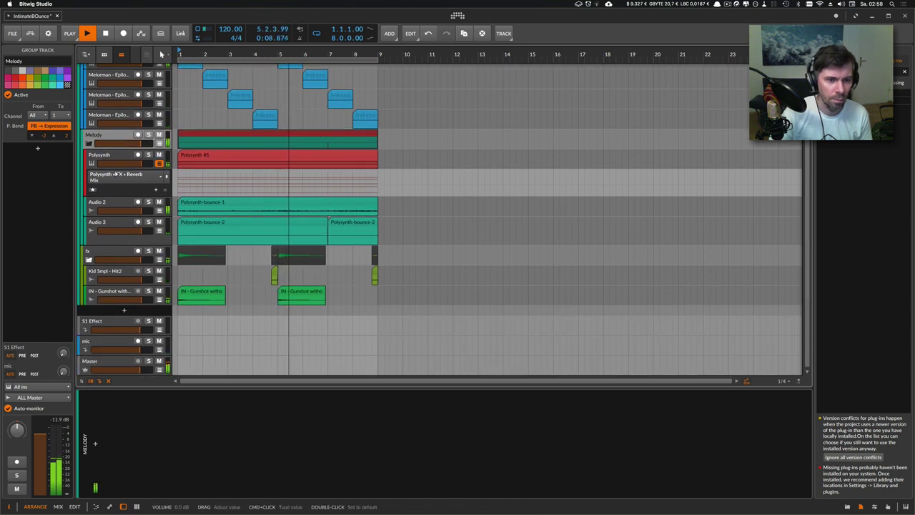
click(147, 223)
click(148, 222)
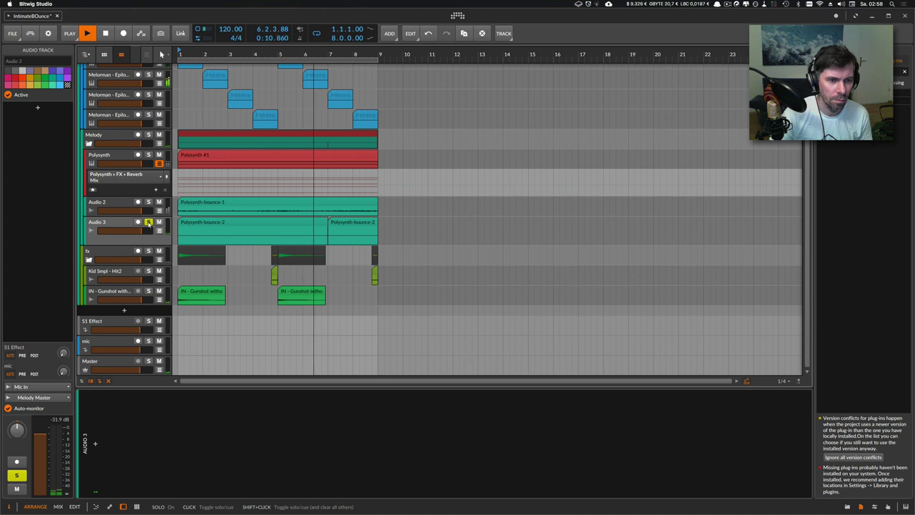
Try duplicating the Polysynth-bounce-1 clip to bar 9 and undo the duplication
click(245, 206)
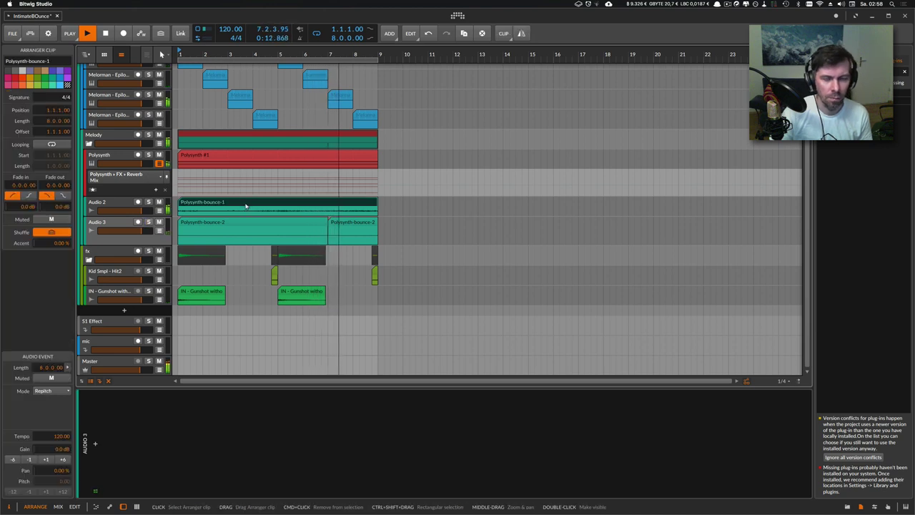
key(ctrl+d)
scroll(286, 186, up, 5)
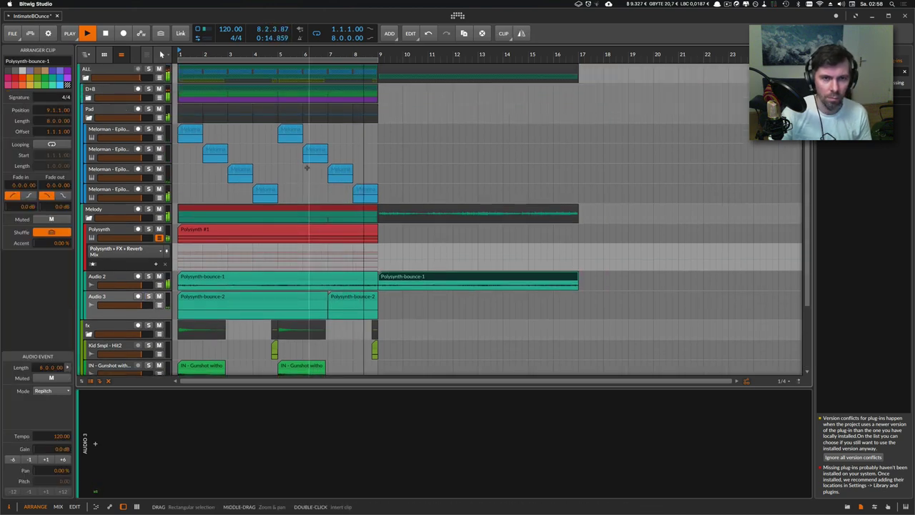
key(ctrl+z)
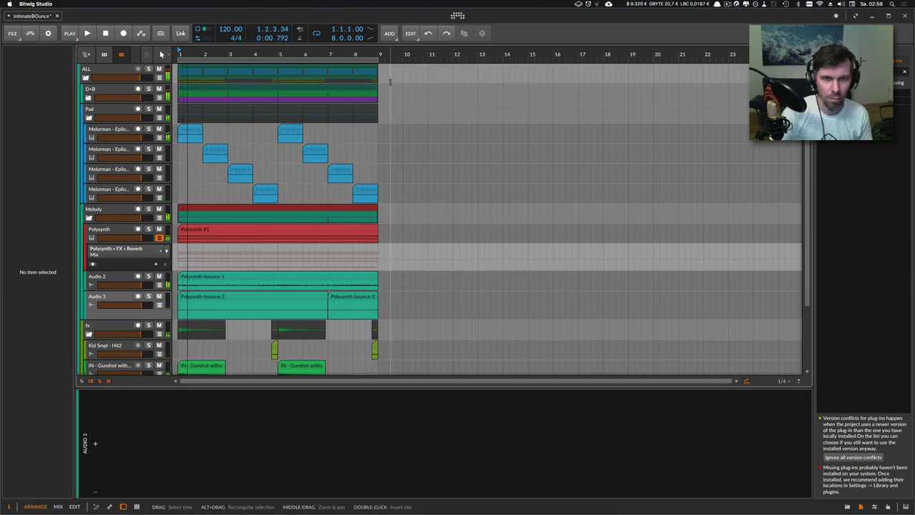
Duplicate the ALL group's entire eight-bar clip content so that it repeats from bar 9
click(328, 71)
key(ctrl+d)
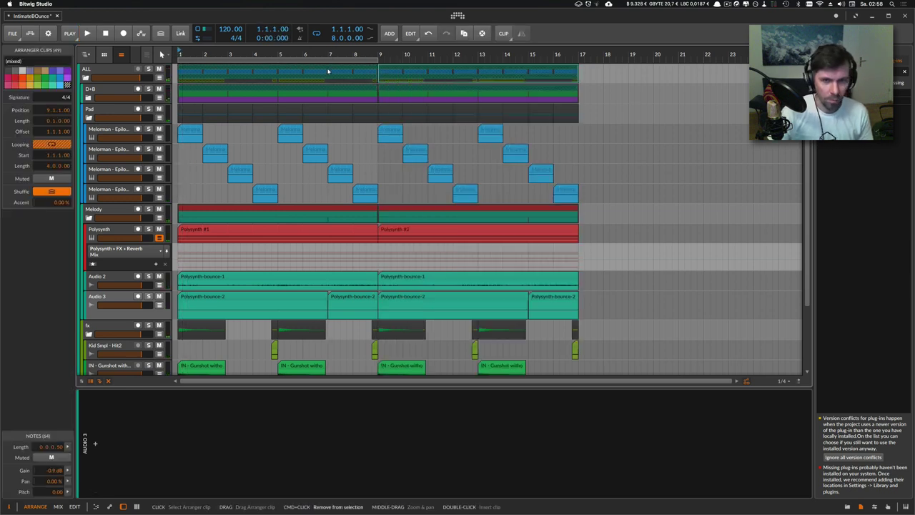
Add a fade-in across nearly the whole first Polysynth-bounce-1 clip, heighten its track, and bend the fade into a late-rising curve
scroll(397, 215, down, 3)
click(343, 213)
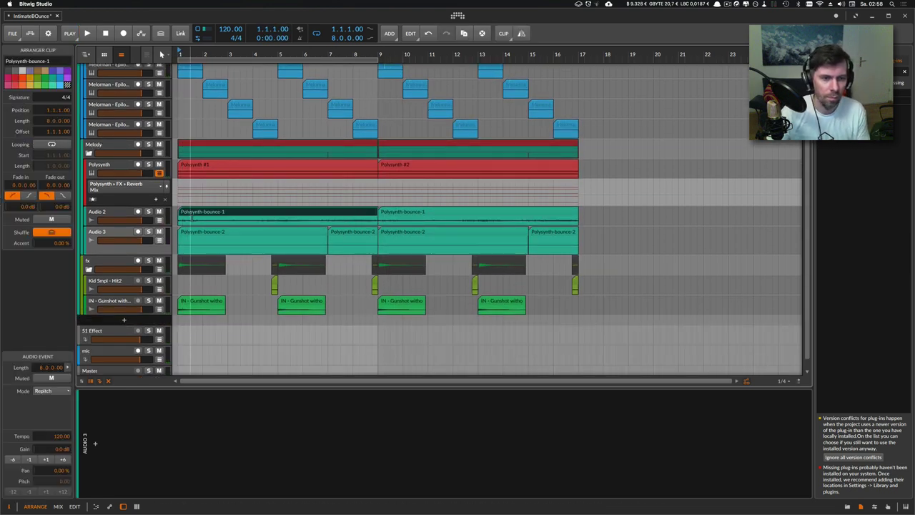
click(190, 220)
drag(179, 218, 374, 219)
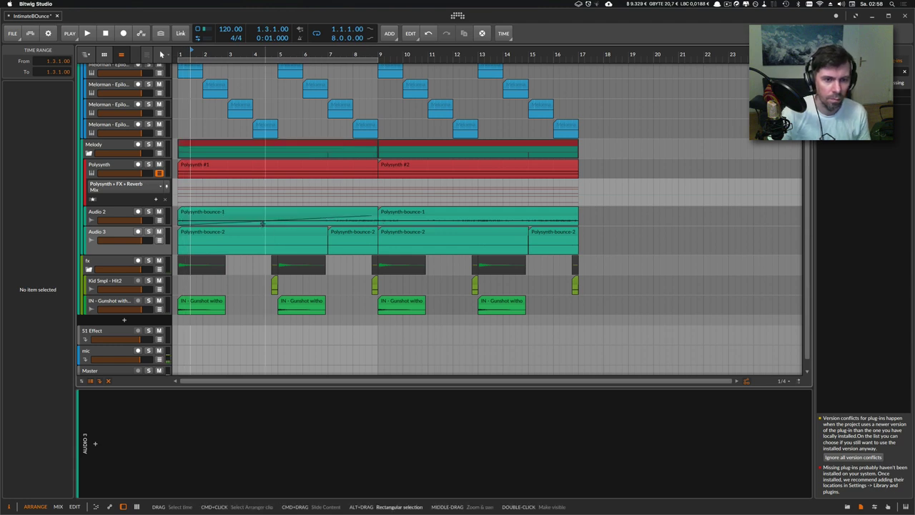
drag(143, 225, 140, 261)
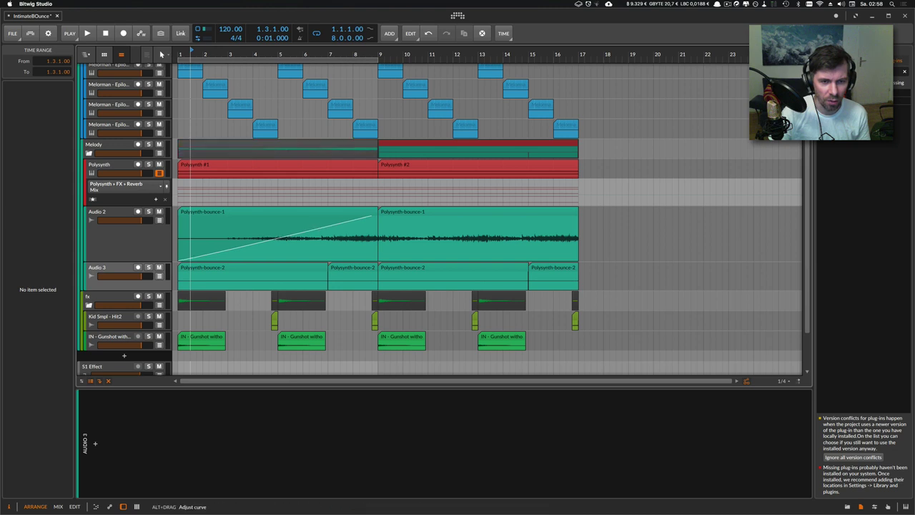
drag(315, 228, 313, 260)
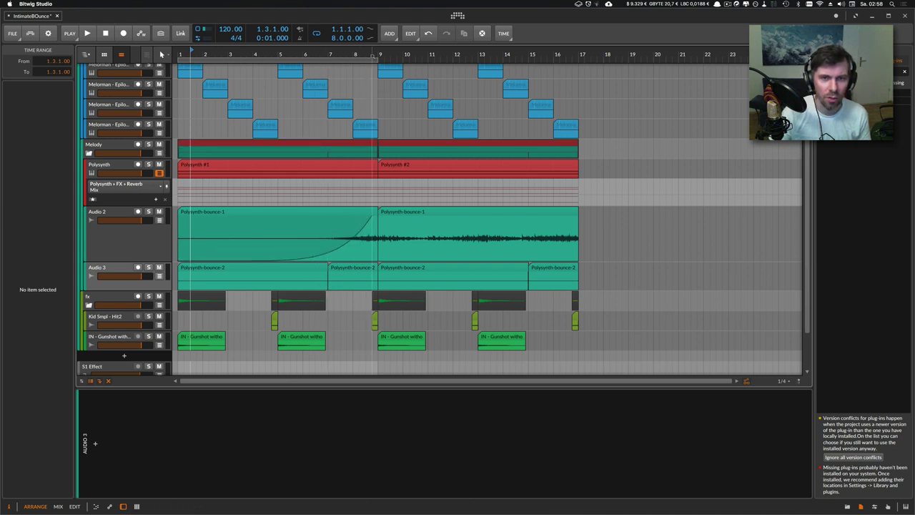
Extend the loop region to 16 bars and start playback
drag(372, 56, 510, 74)
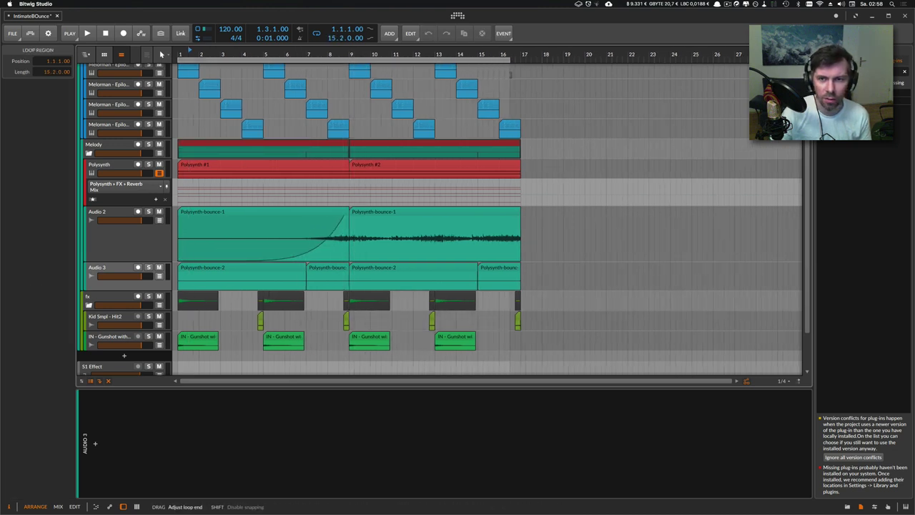
key(space)
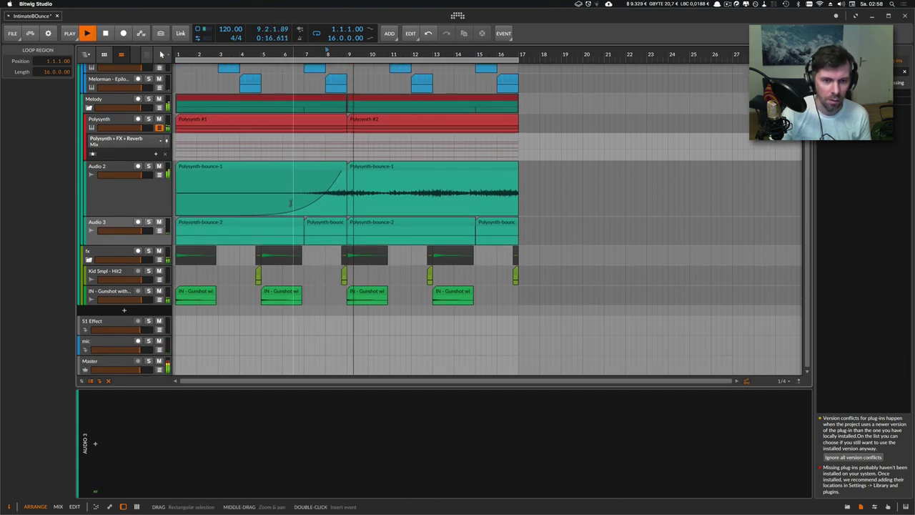
Try deleting the two Polysynth-bounce-2 clips in bars 1 to 8 of Audio 3, and undo both deletions
scroll(293, 208, down, 2)
click(284, 219)
key(Delete)
click(314, 223)
key(Delete)
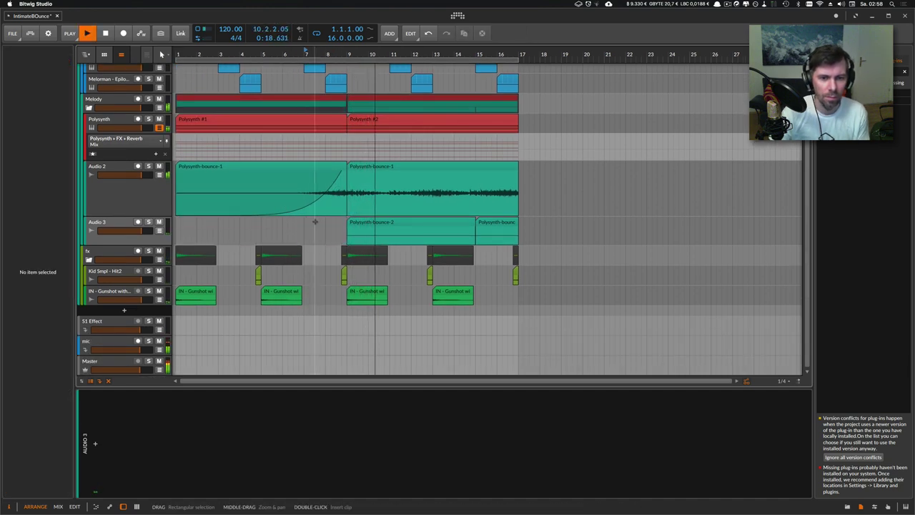
key(super+z)
key(super+z)
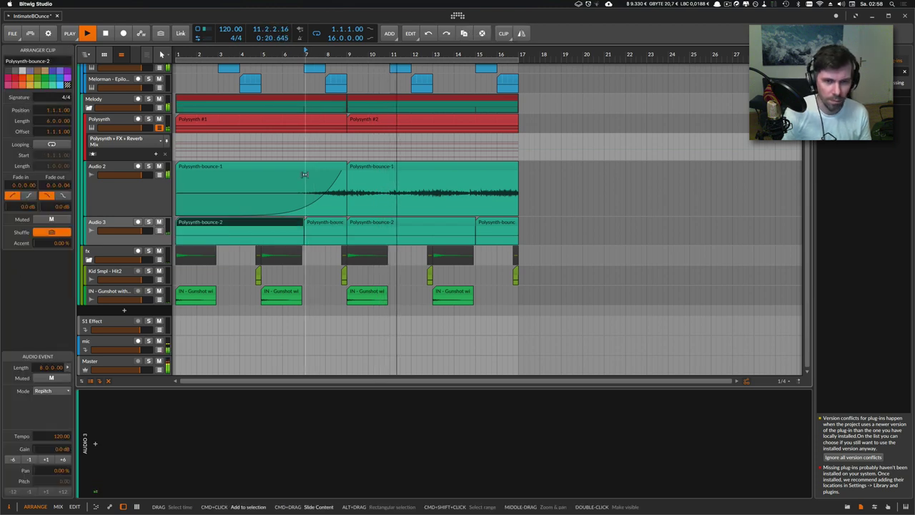
Delete the two Polysynth-bounce-2 clips in bars 9 to 16 of the Audio 3 track
click(372, 223)
key(Delete)
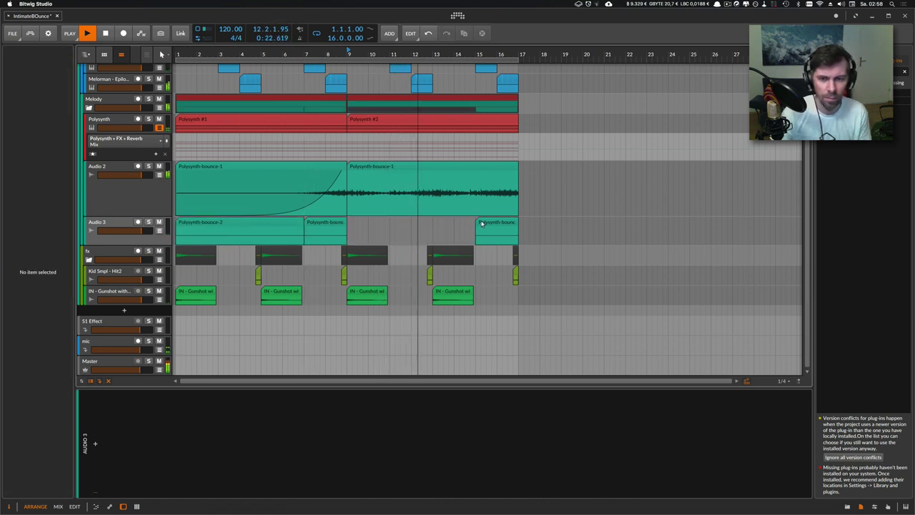
click(479, 223)
key(Delete)
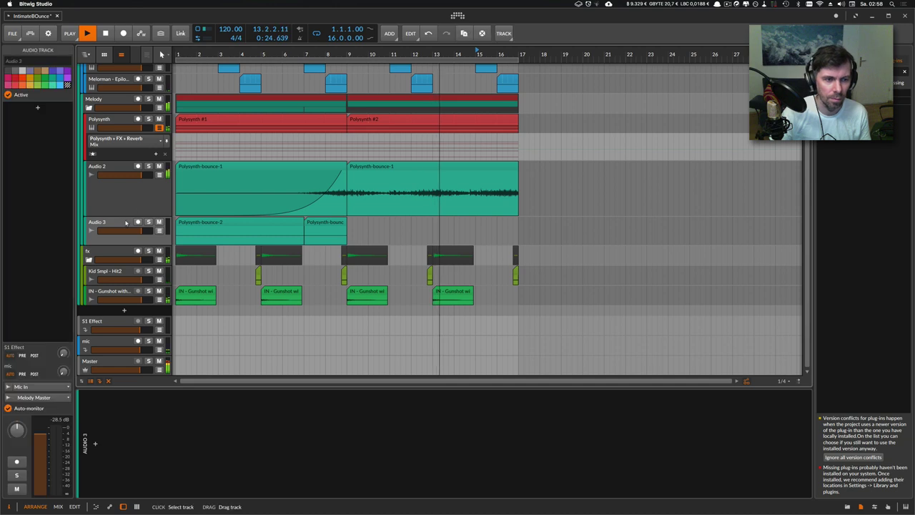
Undo the deletion of the two Polysynth-bounce-2 clips in bars 9 to 16 of Audio 3, and delete the Polysynth #2 clip instead
click(137, 223)
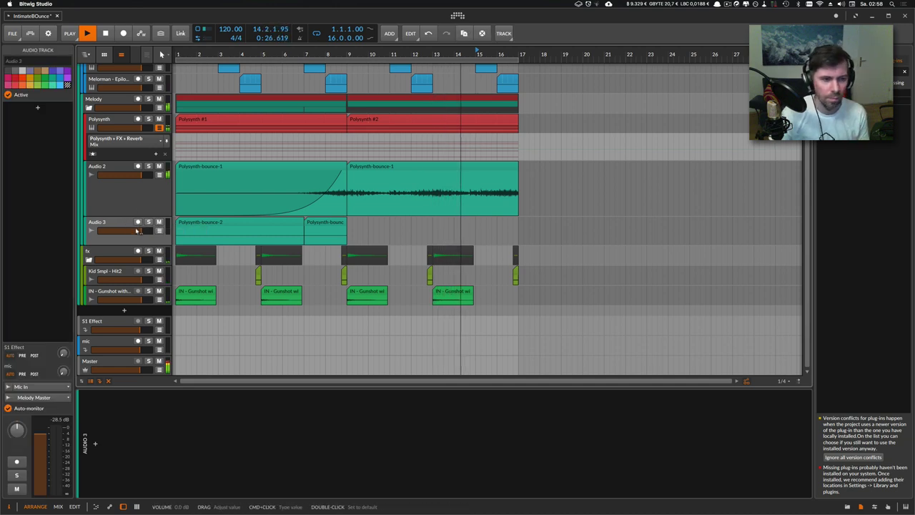
scroll(124, 226, up, 1)
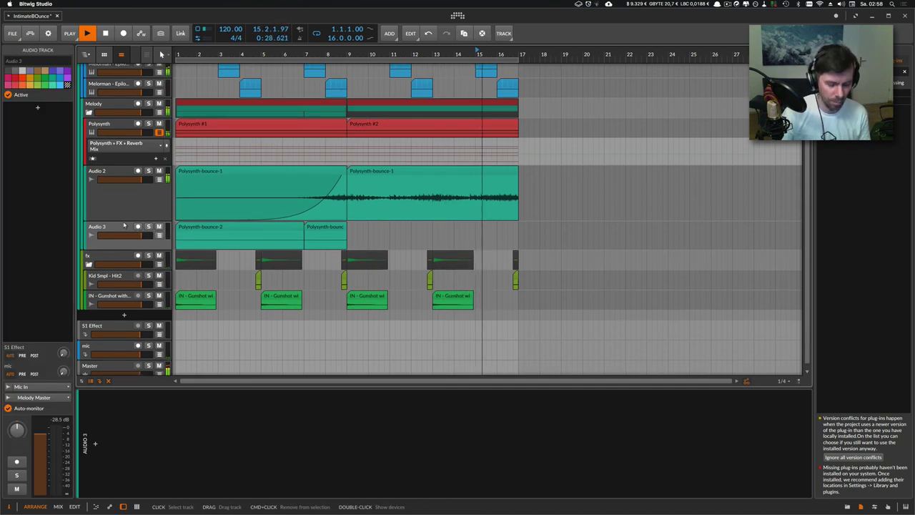
key(super+z)
key(super+z)
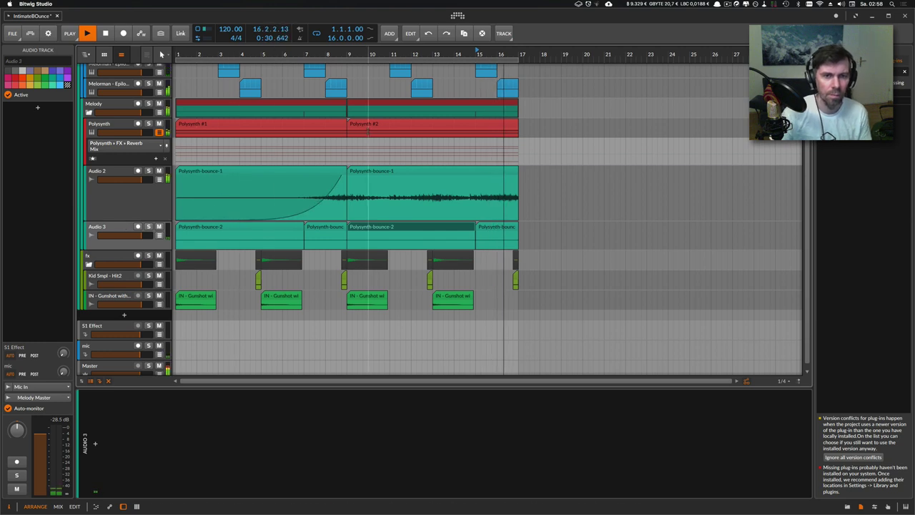
click(368, 132)
key(Delete)
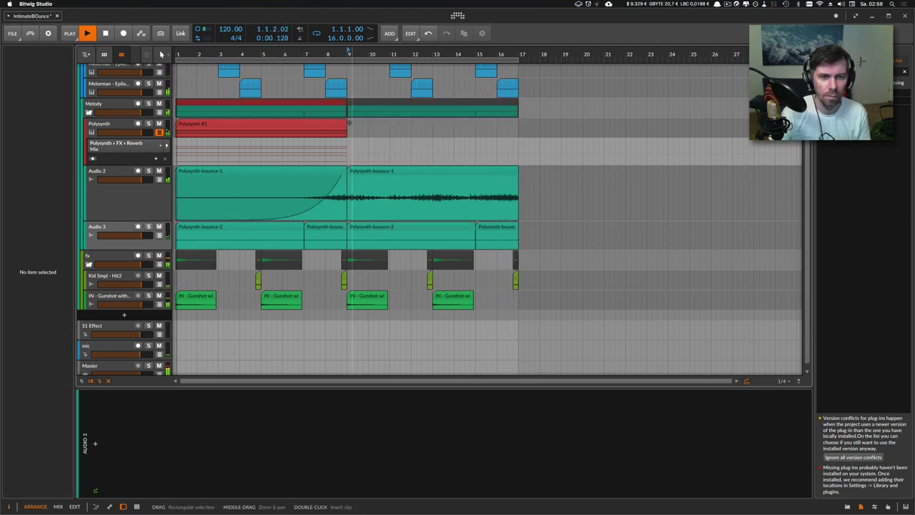
Insert a Filter after the Reverb in the Polysynth track's FX chain and lower its cutoff
double_click(131, 126)
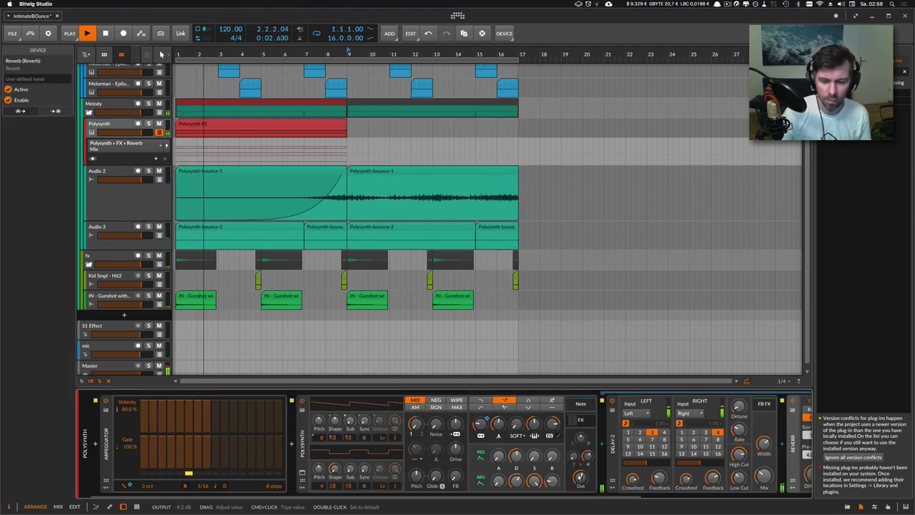
scroll(552, 496, right, 5)
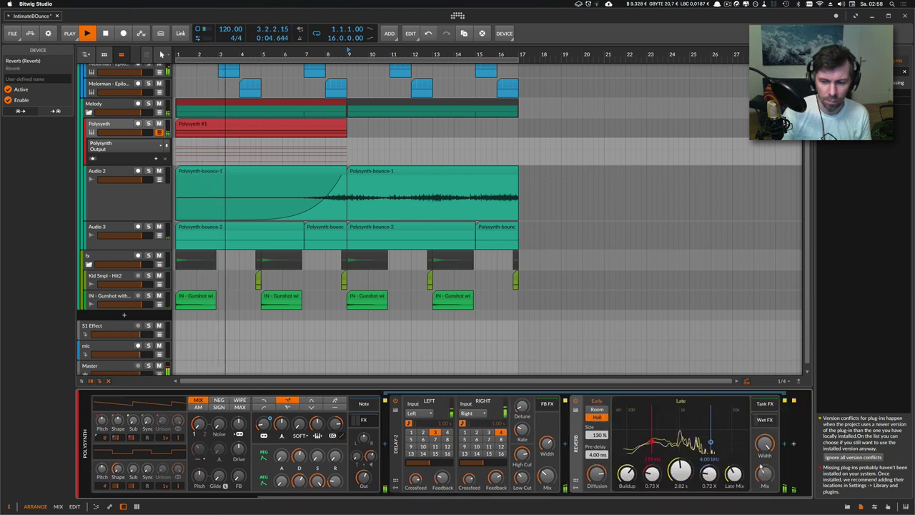
click(791, 443)
text(filter)
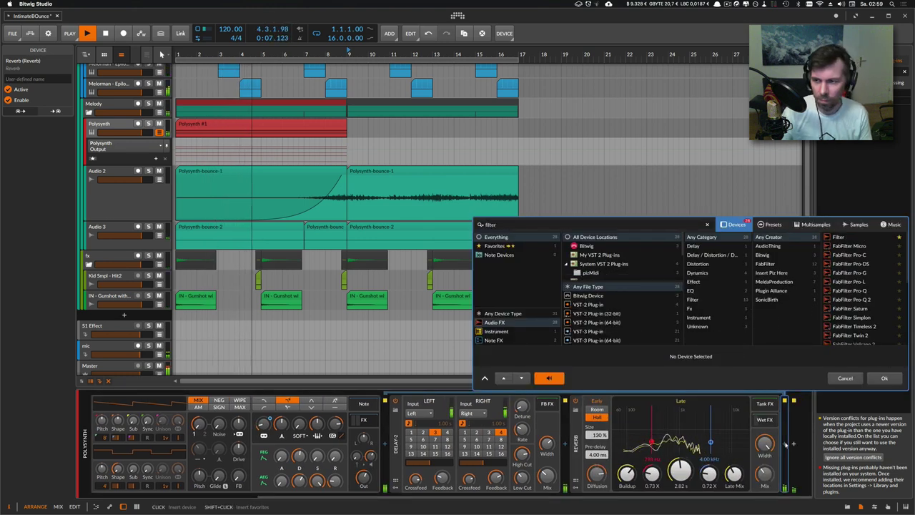
key(Down)
key(Return)
drag(703, 496, 785, 496)
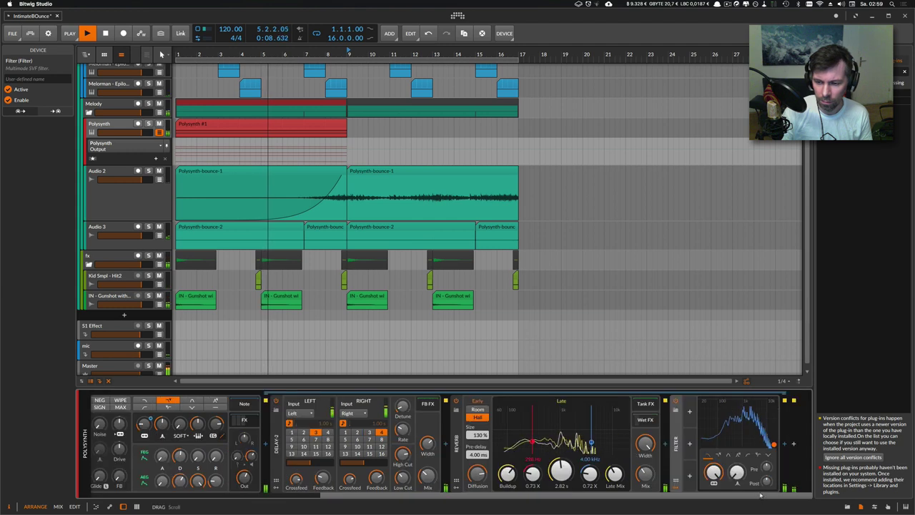
mouse_move(713, 472)
mouse_down()
mouse_move(758, 479)
mouse_move(713, 472)
mouse_move(717, 461)
mouse_up()
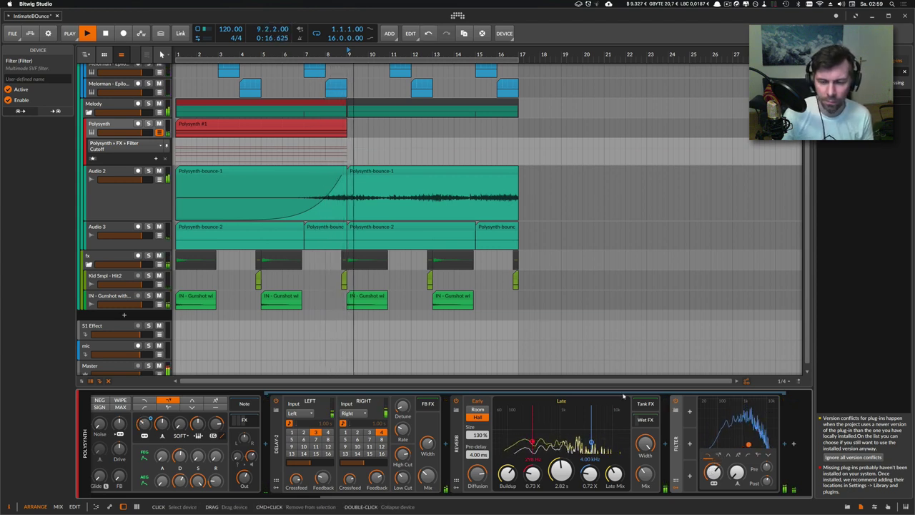
Collapse the Melody and fx group tracks
scroll(188, 188, up, 3)
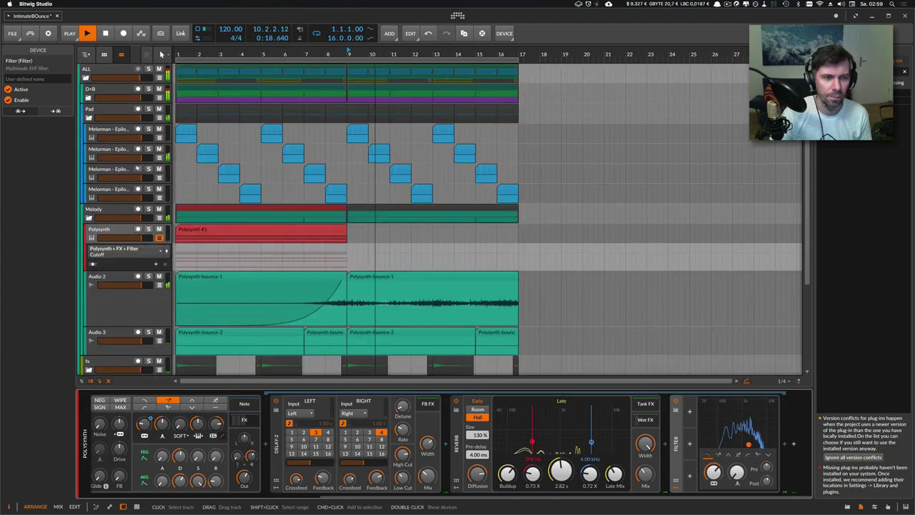
click(90, 218)
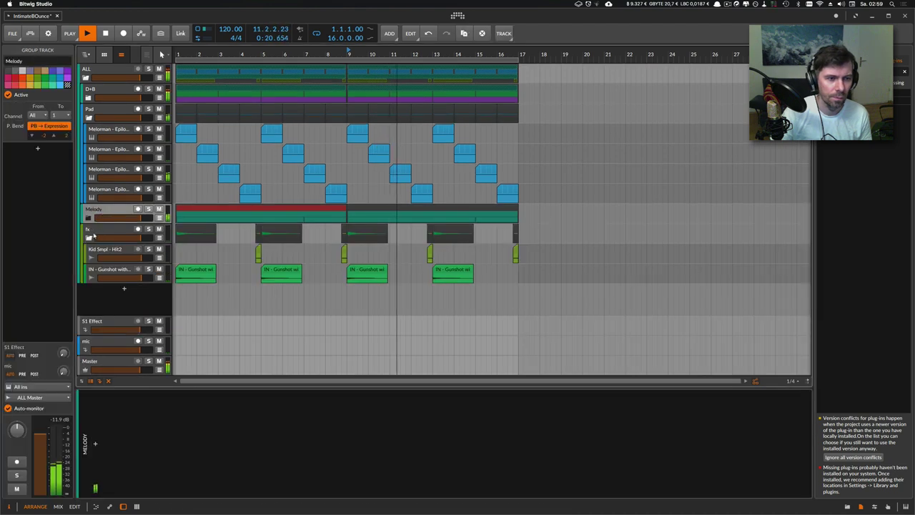
click(90, 238)
Insert a Tool device on the fx group track
click(94, 444)
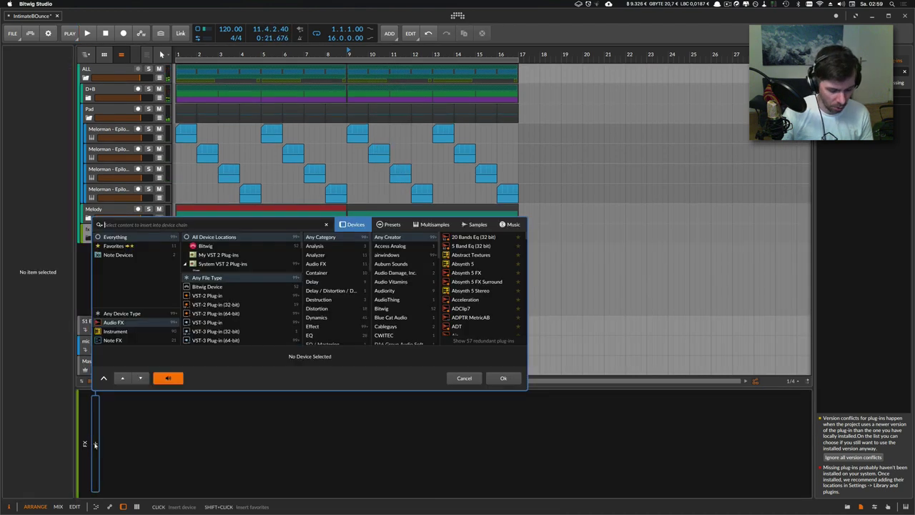
text(tool)
key(Return)
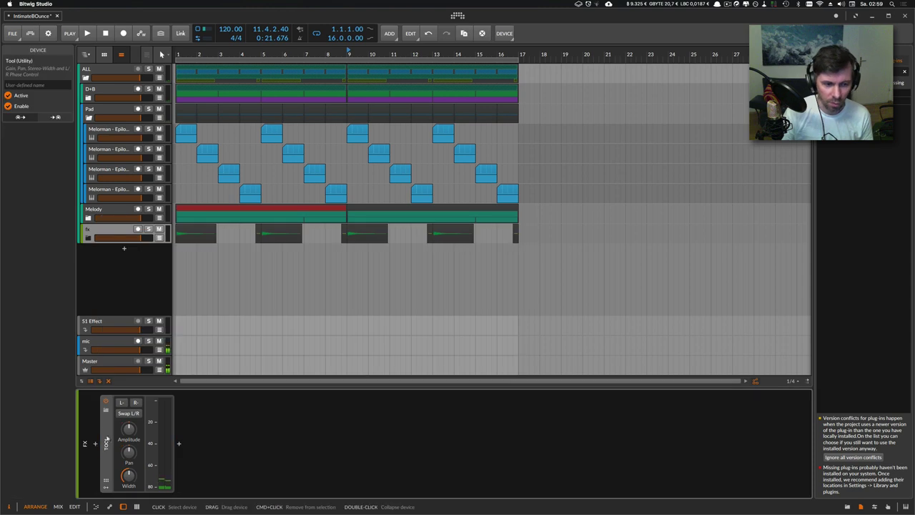
Add an Audio Sidechain modulator to the fx group's Tool and map it to Amplitude with a depth of -72
click(105, 409)
click(120, 412)
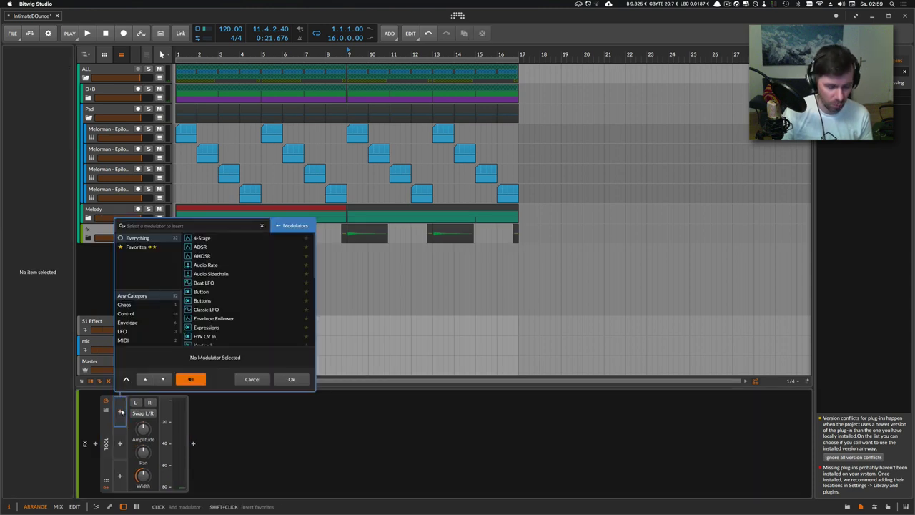
text(audi)
key(Down)
key(Down)
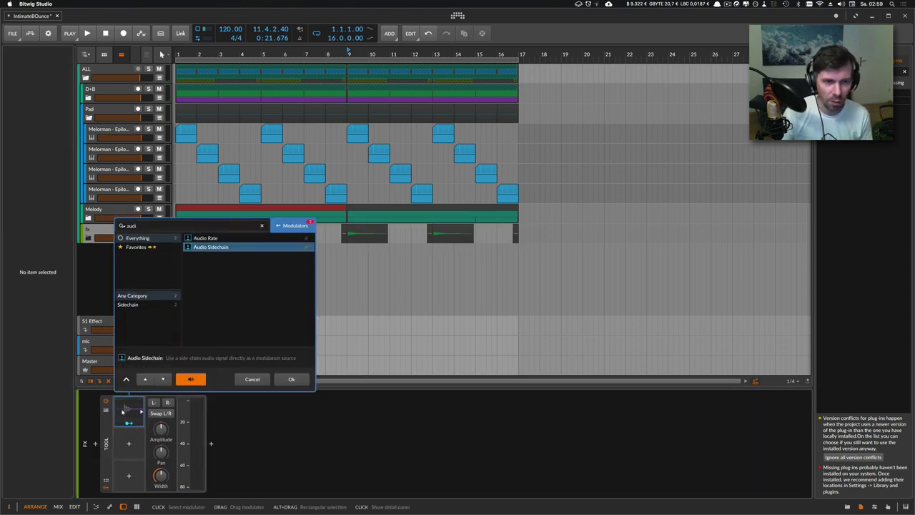
key(Return)
drag(161, 429, 161, 493)
Set the Audio Sidechain's source to the first Tendts - 85_ST_BKYYUIRY track in the Drums group, using its POST signal
click(129, 424)
click(141, 412)
click(176, 411)
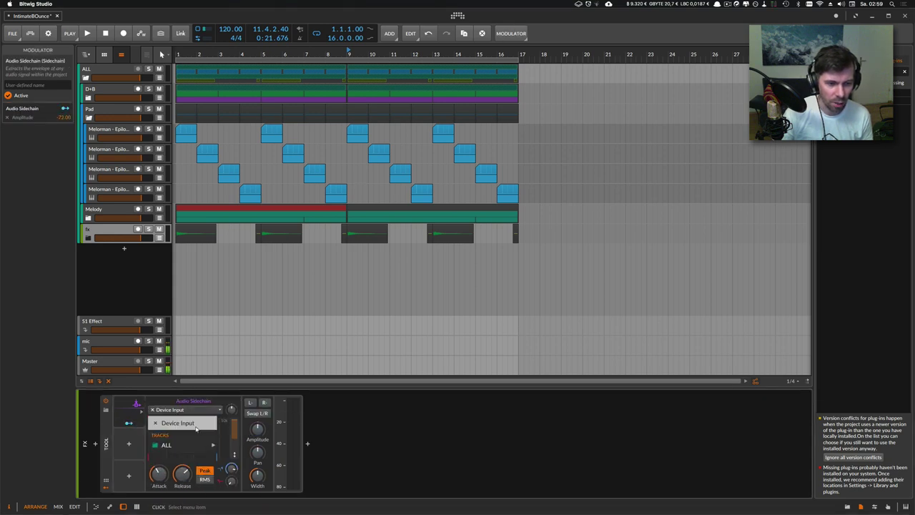
mouse_move(172, 444)
mouse_move(243, 444)
mouse_move(304, 450)
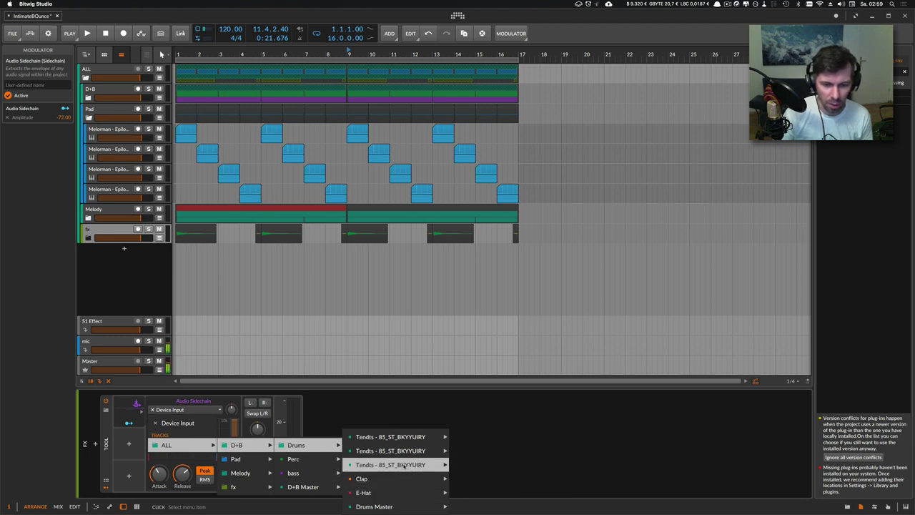
mouse_move(418, 439)
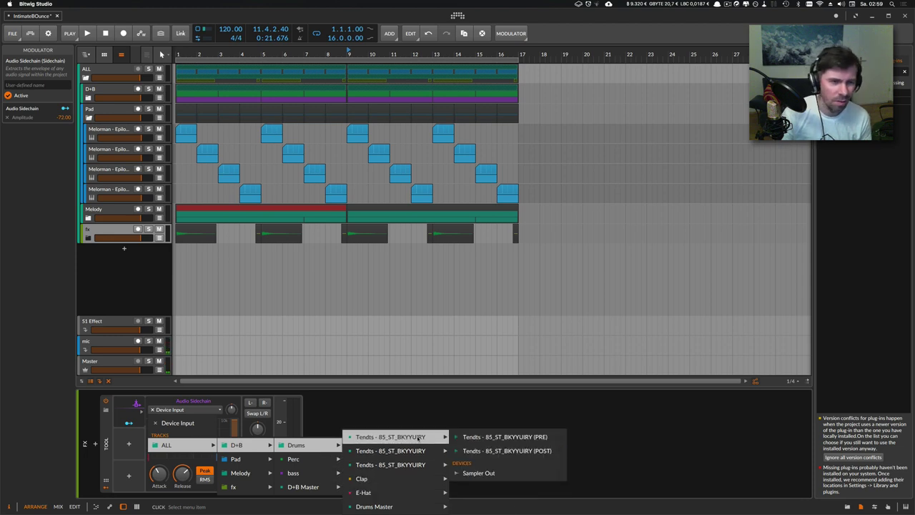
click(491, 450)
Play the arrangement and shorten the Audio Sidechain's attack and release
key(space)
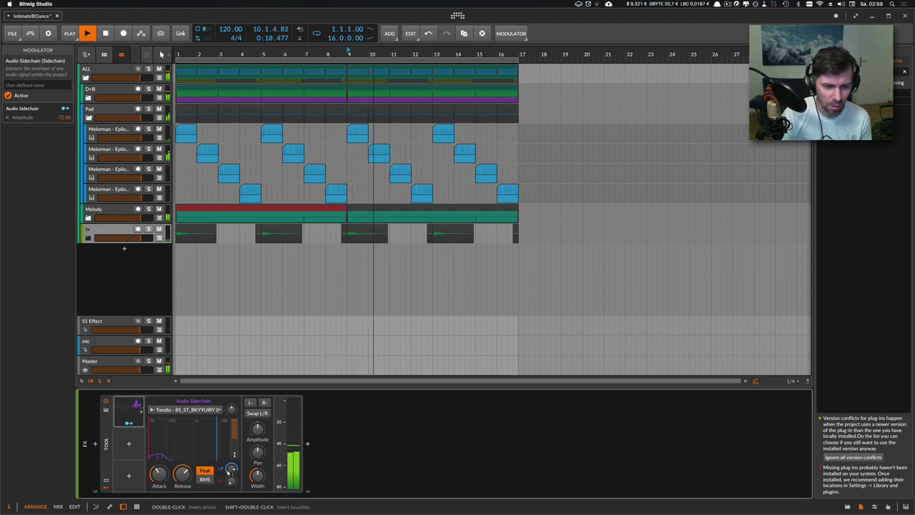
key(space)
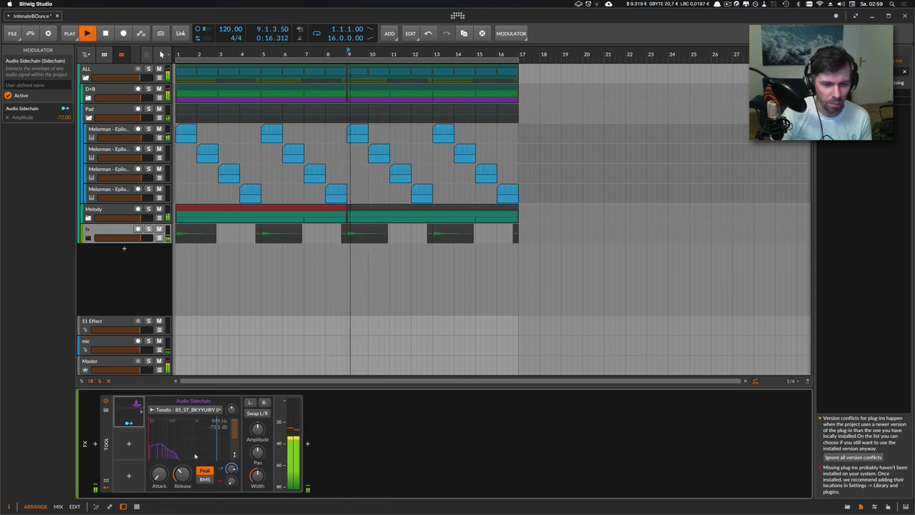
key(space)
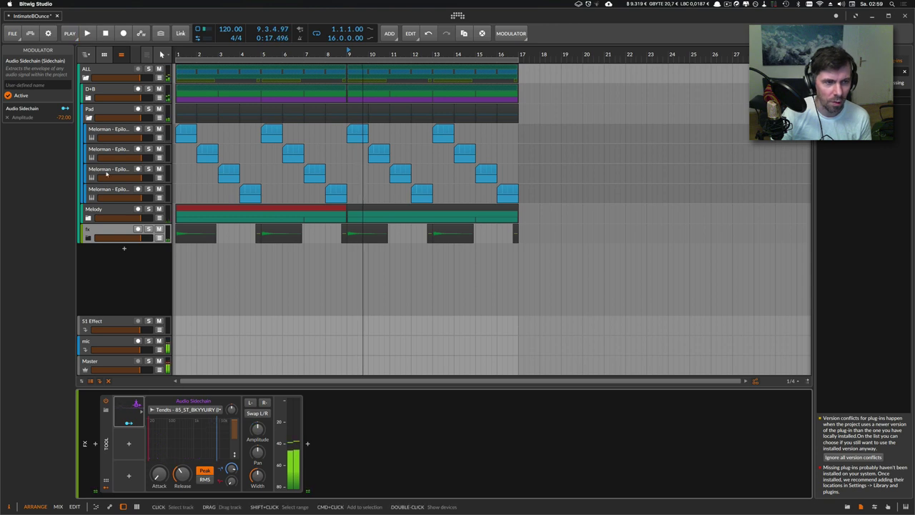
click(89, 117)
click(89, 117)
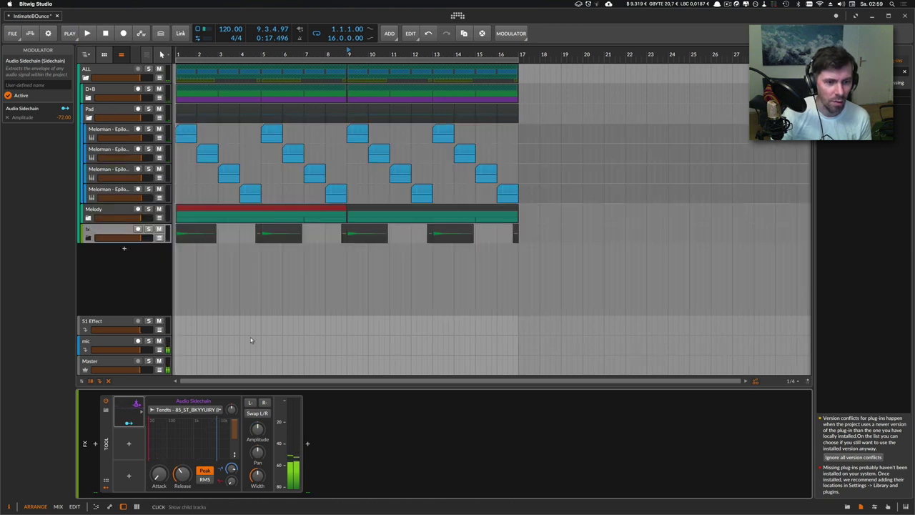
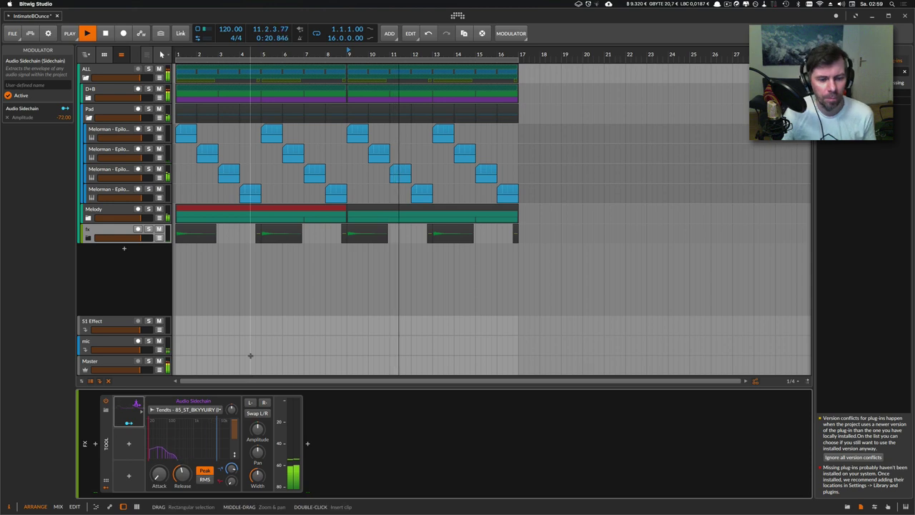
key(super+Tab)
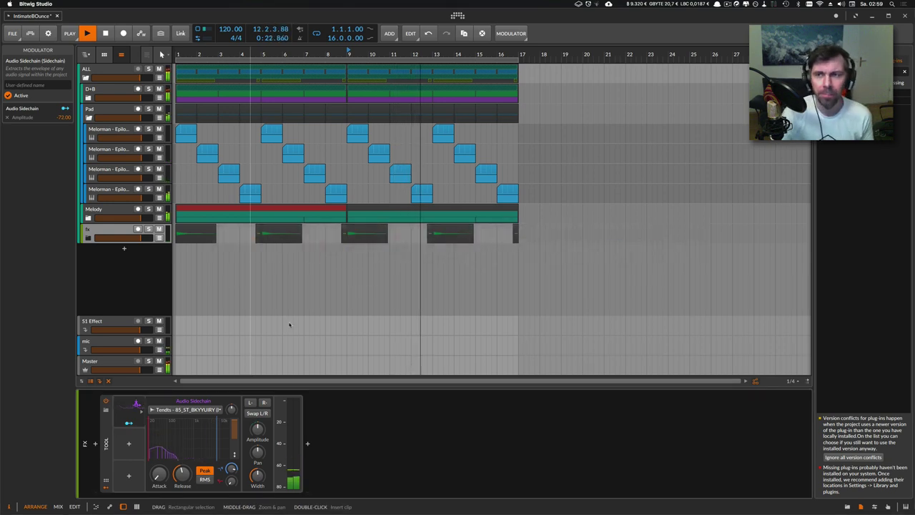
key(super+Tab)
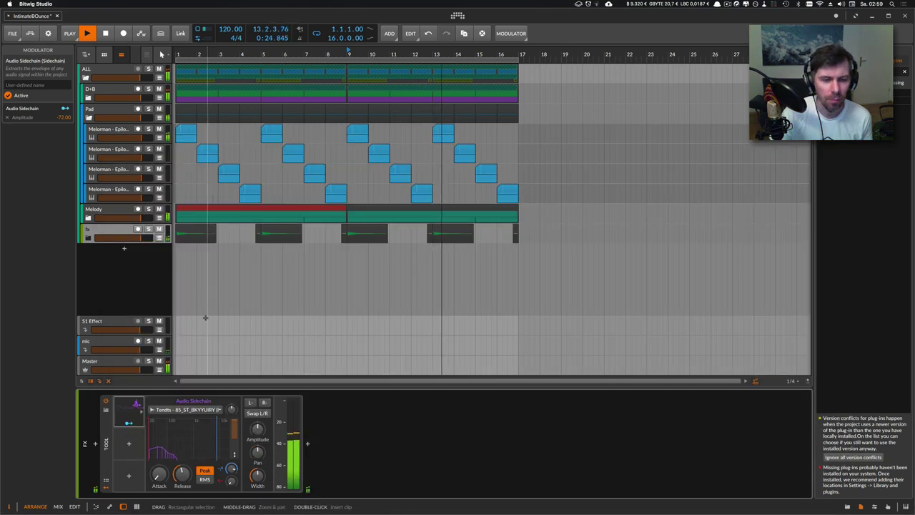
Copy the fx group's Tool device with its Audio Sidechain modulator onto the Melody group track
click(108, 434)
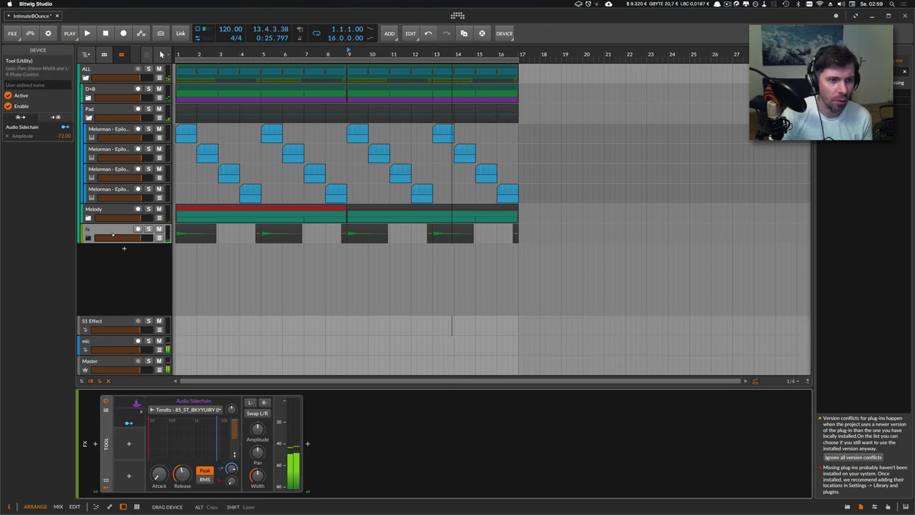
click(114, 218)
click(111, 438)
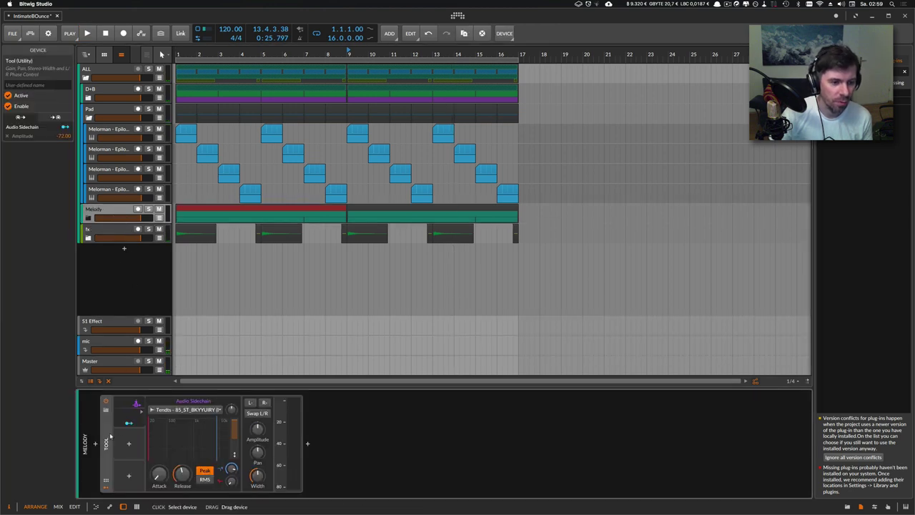
Play the arrangement with the Pad group's device chain shown, collapse the Pad group and expand the D+B group
click(121, 117)
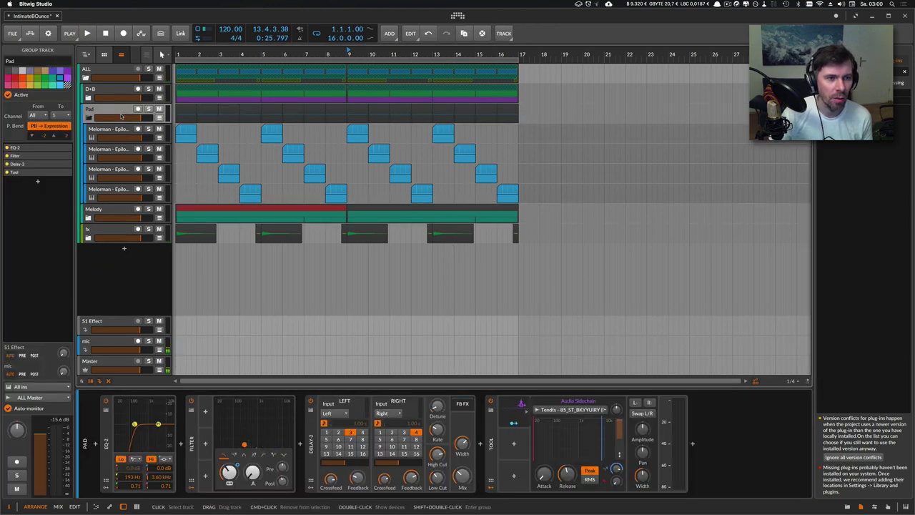
key(space)
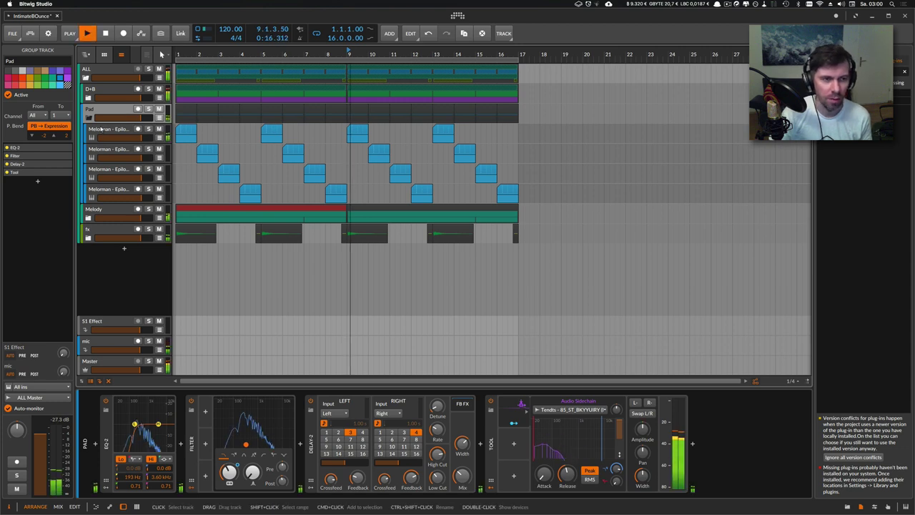
click(88, 116)
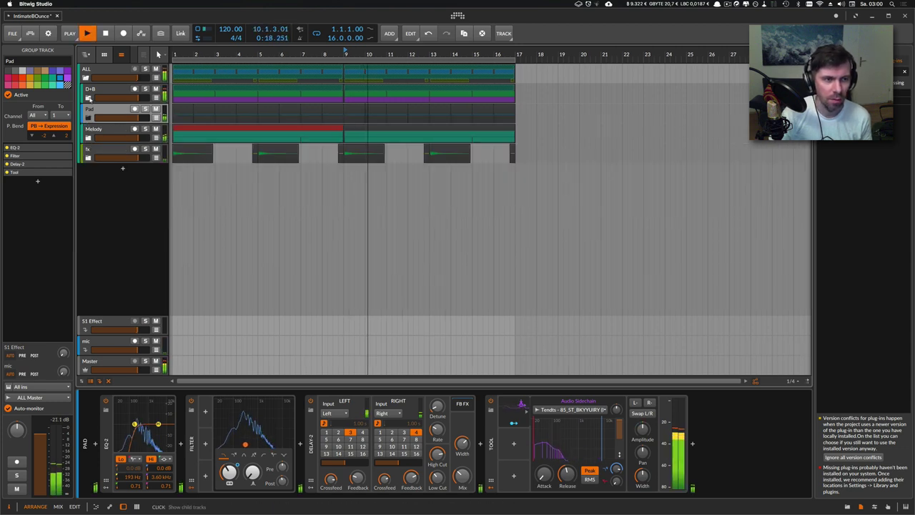
click(88, 98)
Audition the first Tendts - 85_ST_BKYYUIRY track in the Drums group by soloing it briefly
click(104, 129)
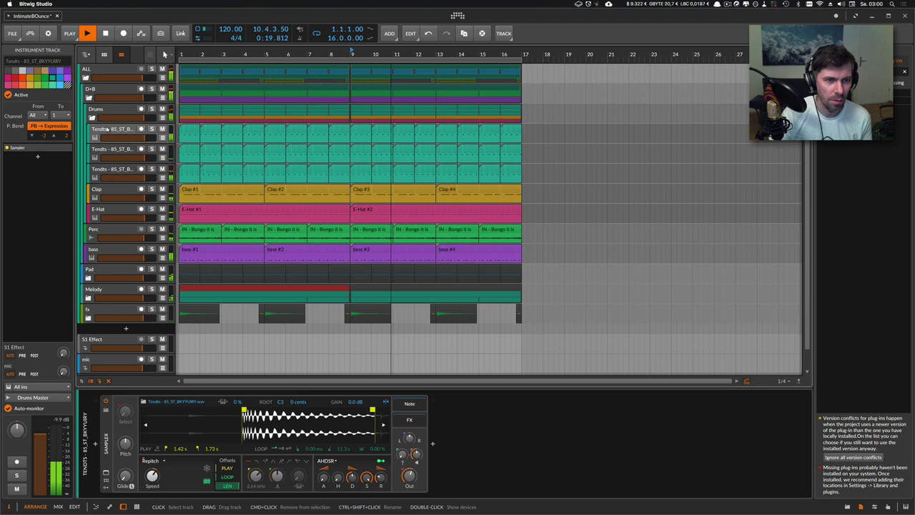
click(152, 130)
click(152, 129)
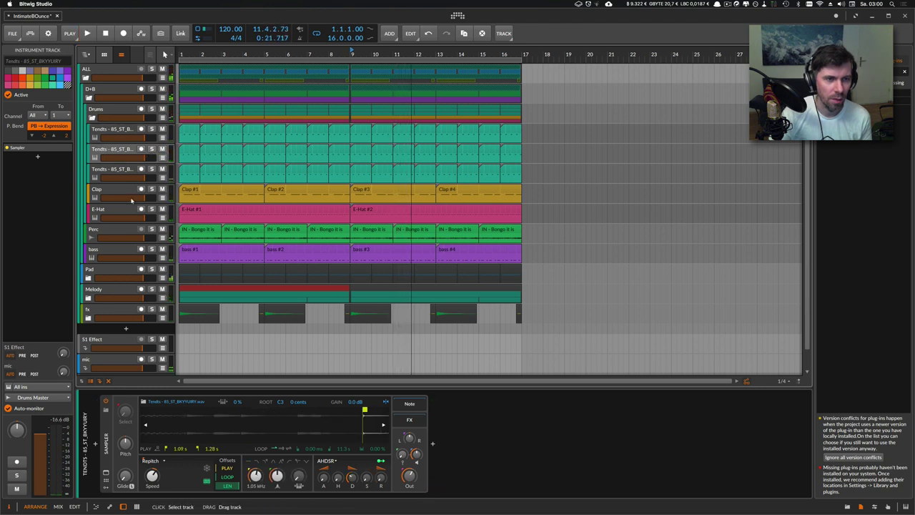
Group the second and third Tendts tracks, Clap and E-Hat into a collapsed group named Tops inside Drums
click(113, 212)
key(super+g)
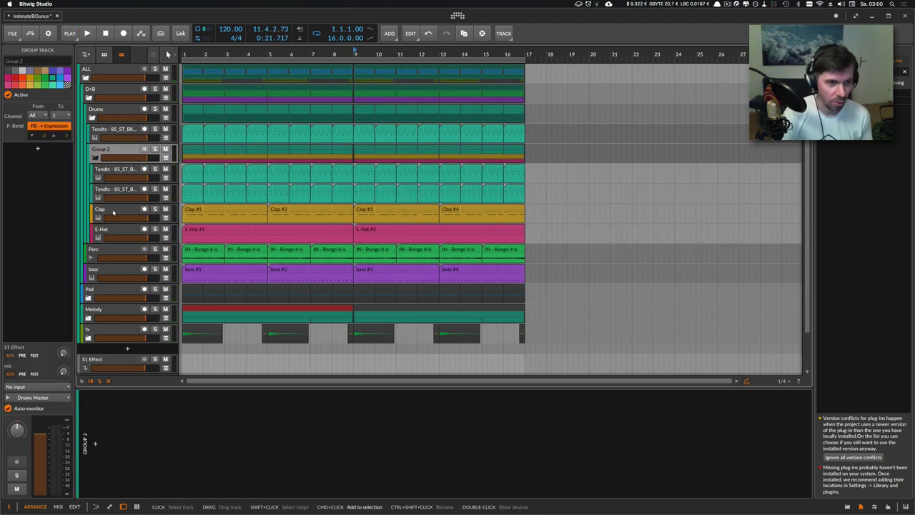
double_click(106, 149)
text(To)
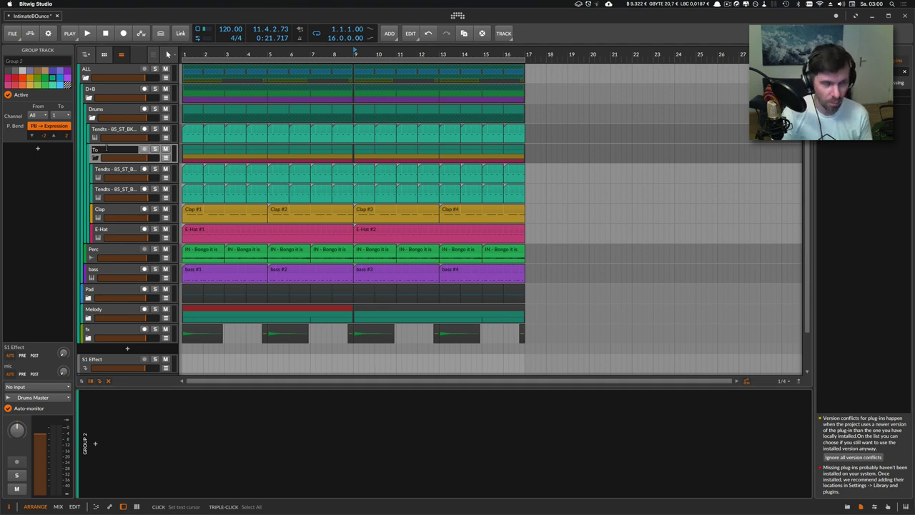
text(ps)
key(Return)
click(96, 158)
click(116, 130)
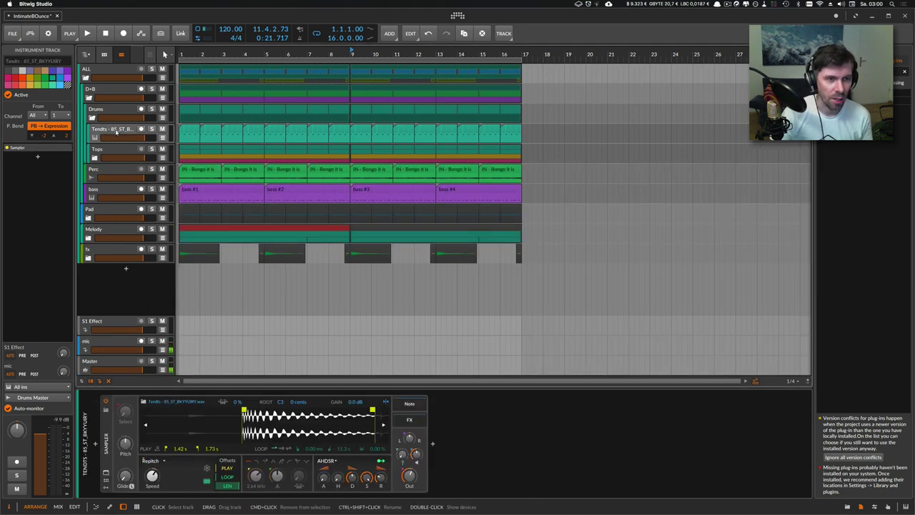
Rename the first Tendts - 85_ST_BKYYUIRY track in the Drums group as Kick
double_click(116, 130)
text(Kick)
key(Return)
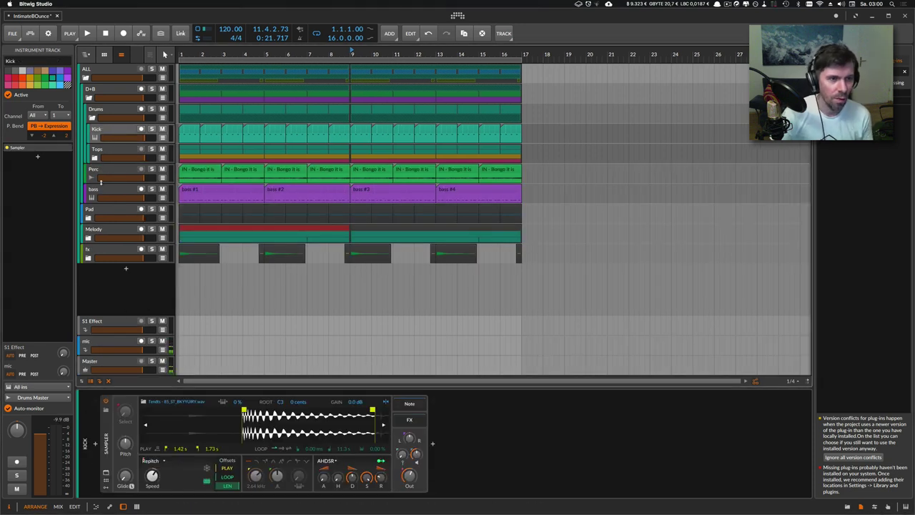
Copy the Pad group's Tool device with its Audio Sidechain modulator onto the bass track and Tops group, and start playback
click(123, 203)
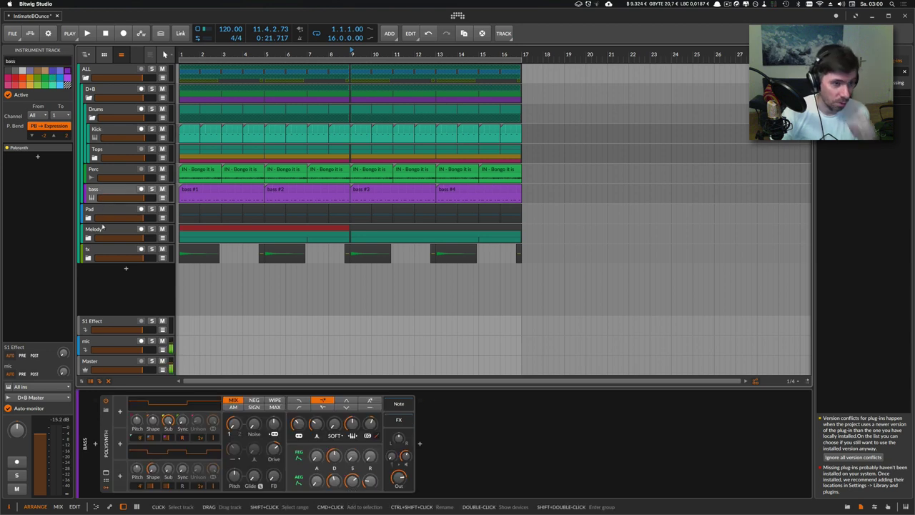
click(104, 210)
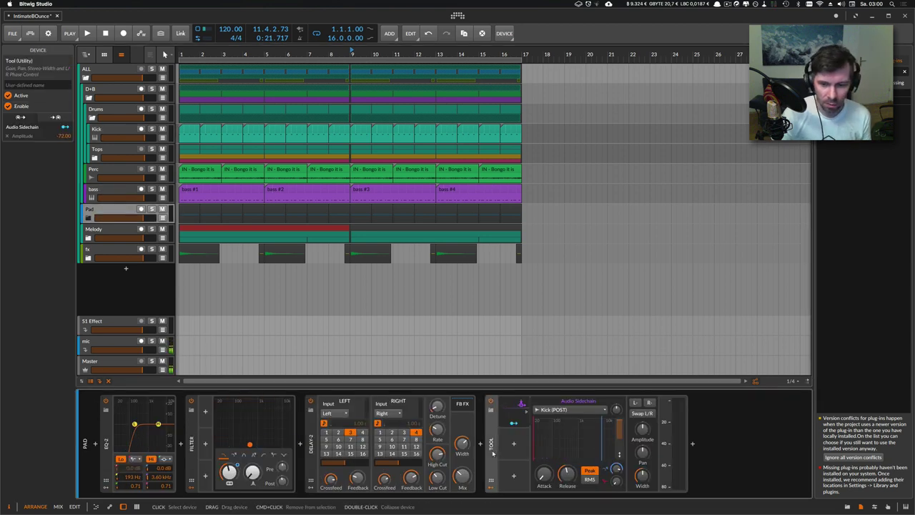
drag(491, 443, 223, 194)
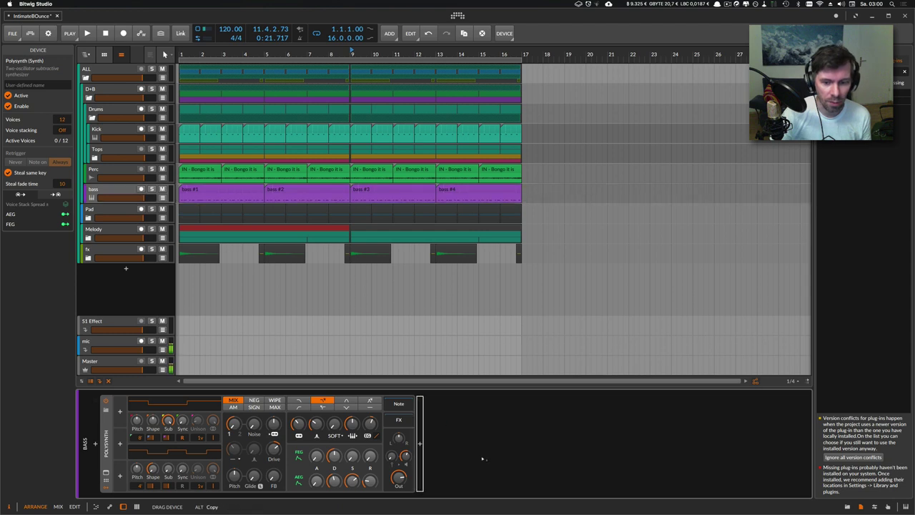
drag(317, 317, 134, 149)
key(space)
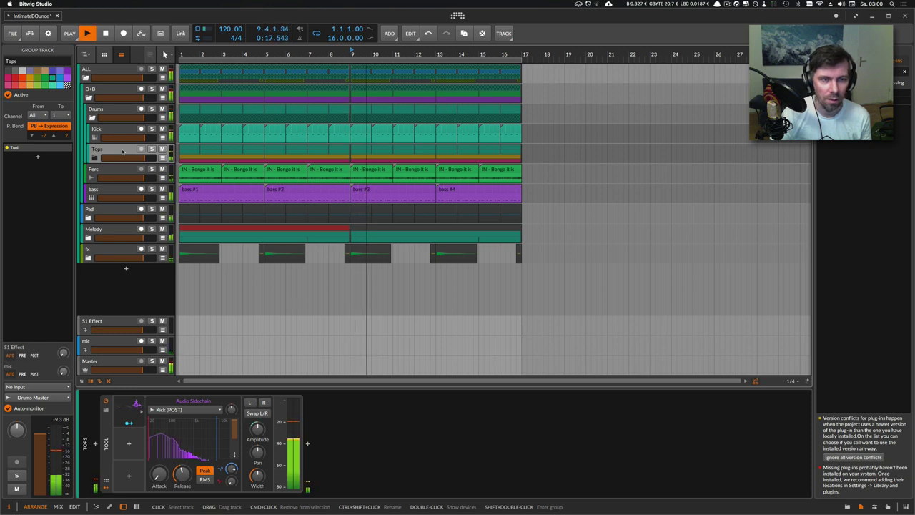
View the Drums group's Compressor during playback and run learning in the D+B group's smartComp with the drums profile
click(109, 111)
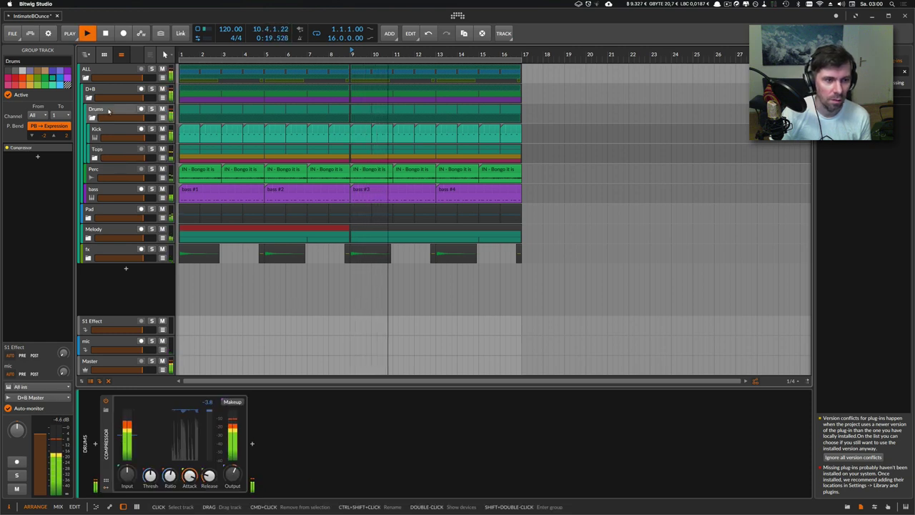
click(106, 91)
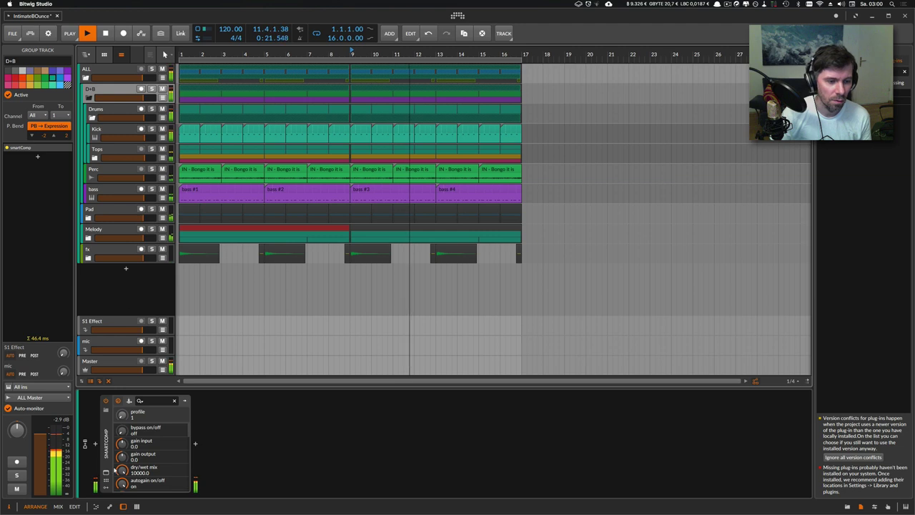
click(105, 473)
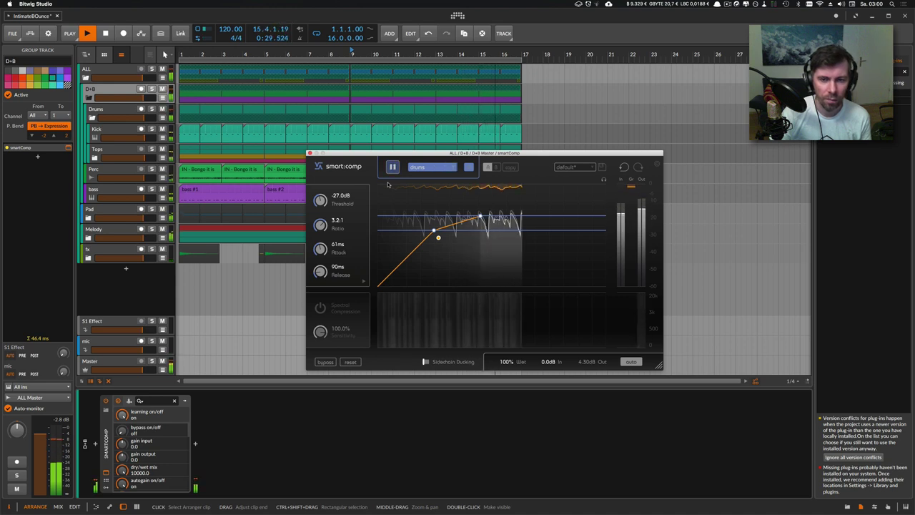
click(310, 153)
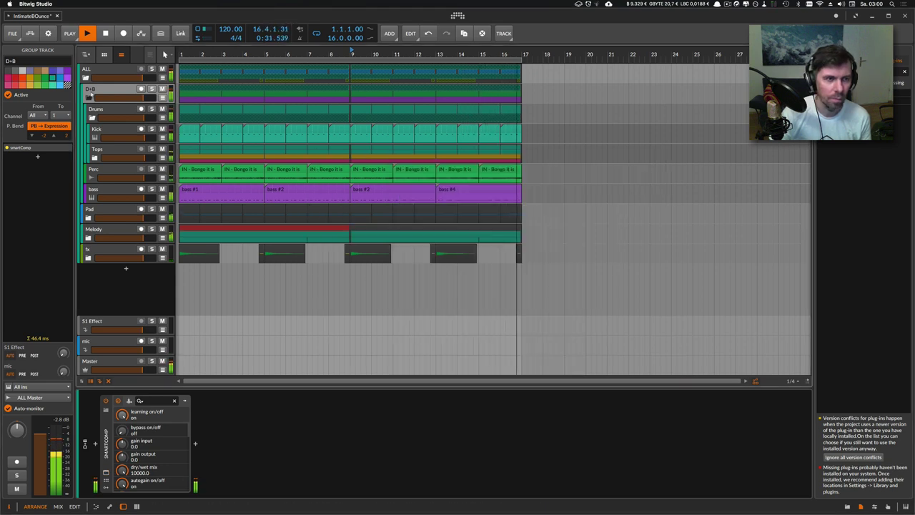
Collapse the D+B group, insert smartComp on the ALL group track and choose another profile for it
click(90, 97)
click(91, 72)
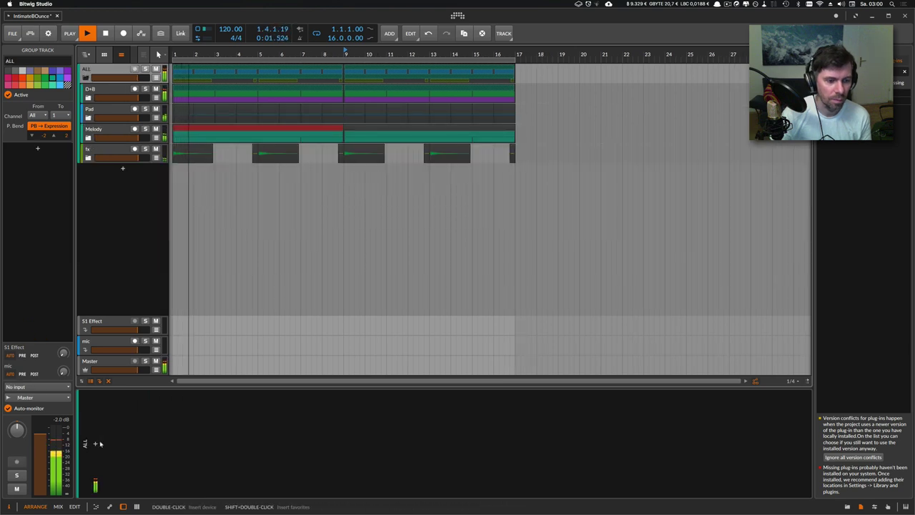
click(95, 443)
text(smart)
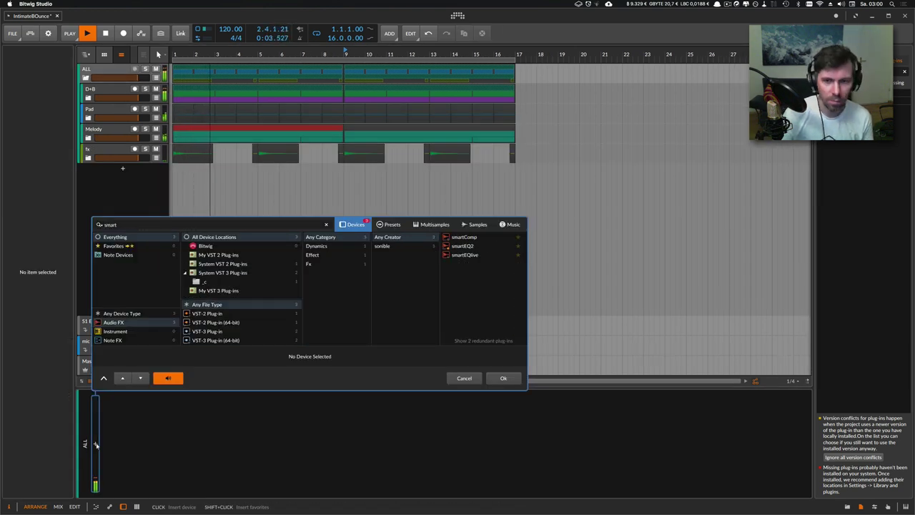
key(Return)
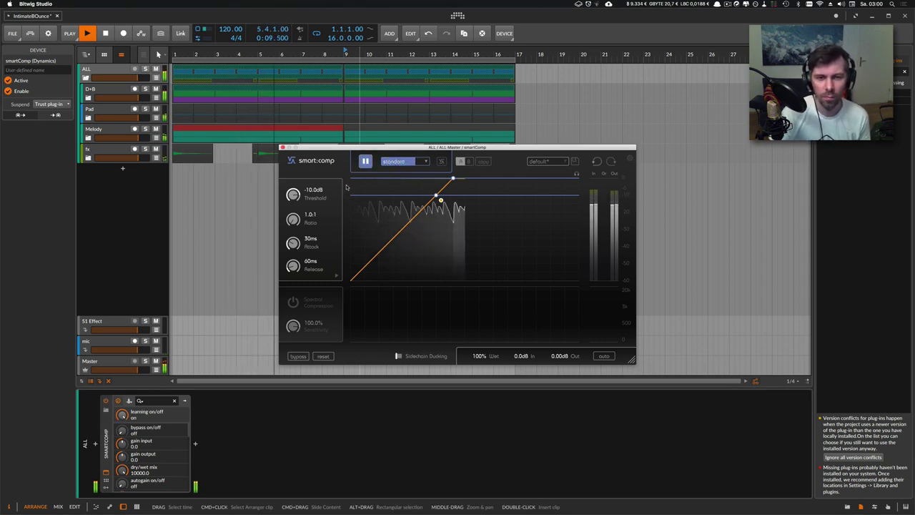
click(400, 166)
click(402, 233)
click(282, 147)
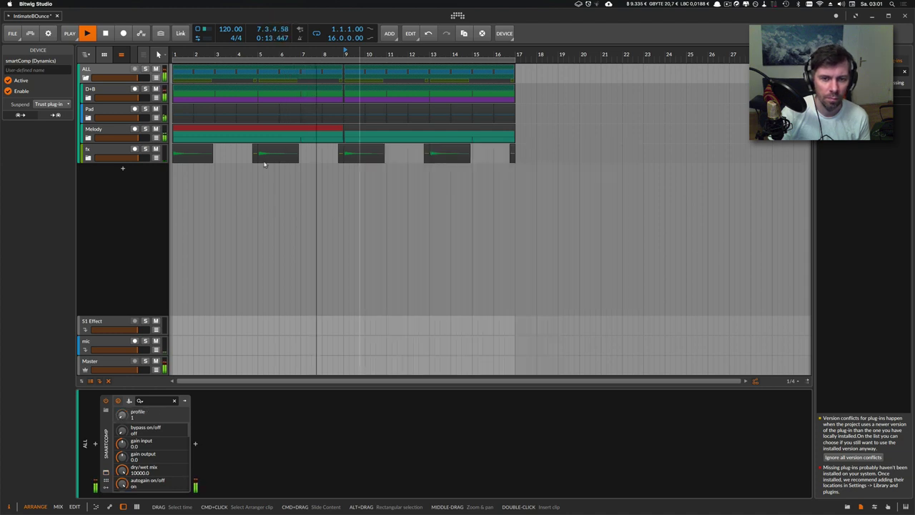
Stop playback and insert Ozone 8 Elements after smartComp on the ALL group track, moving its window aside
click(127, 215)
key(space)
click(195, 444)
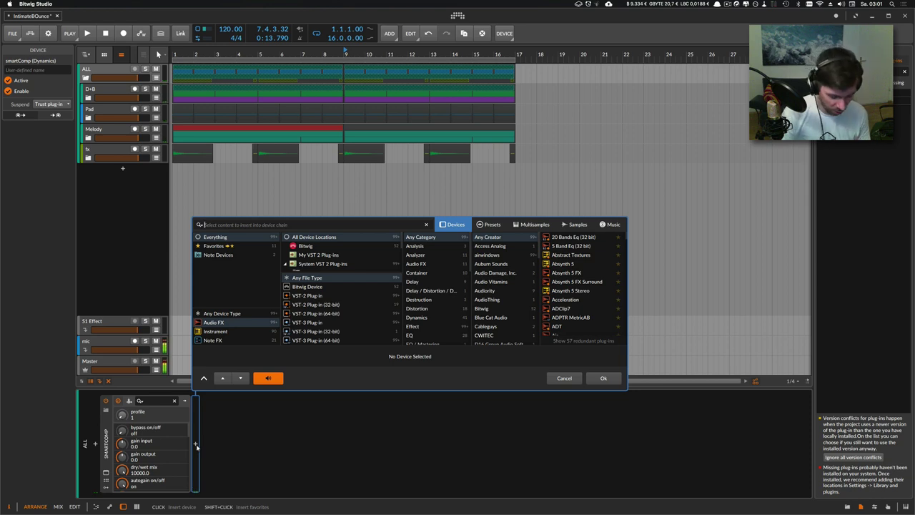
text(oz)
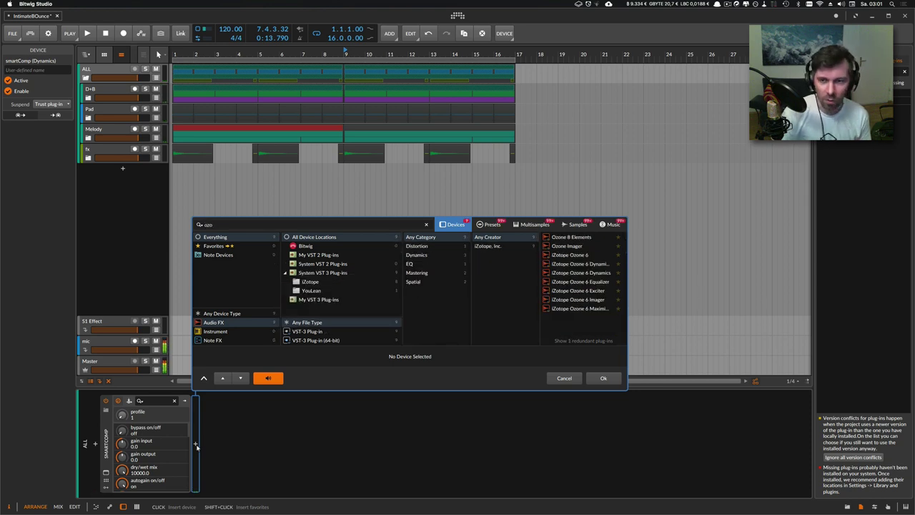
text(o)
key(Return)
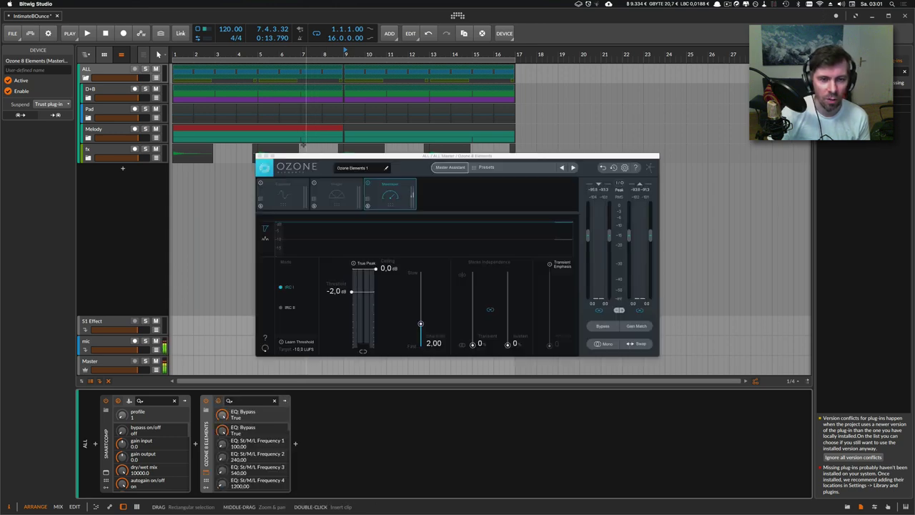
drag(304, 155, 321, 172)
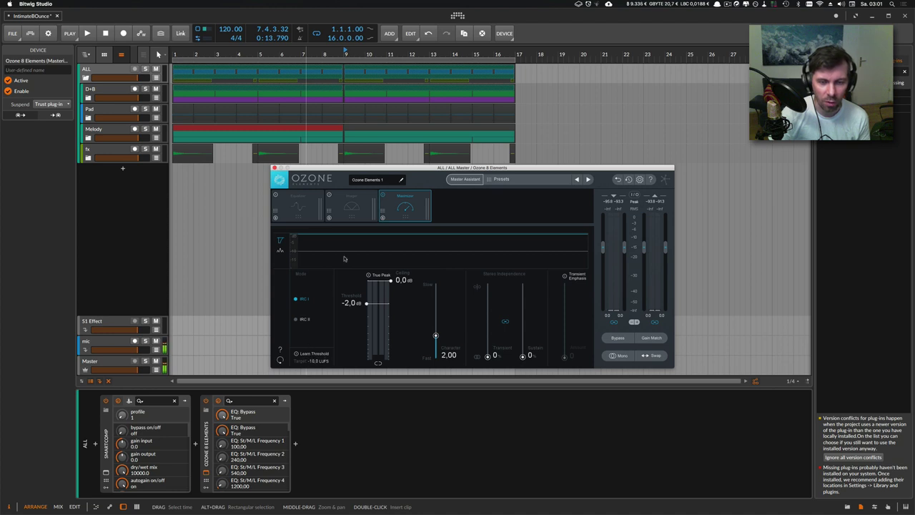
drag(359, 173, 428, 171)
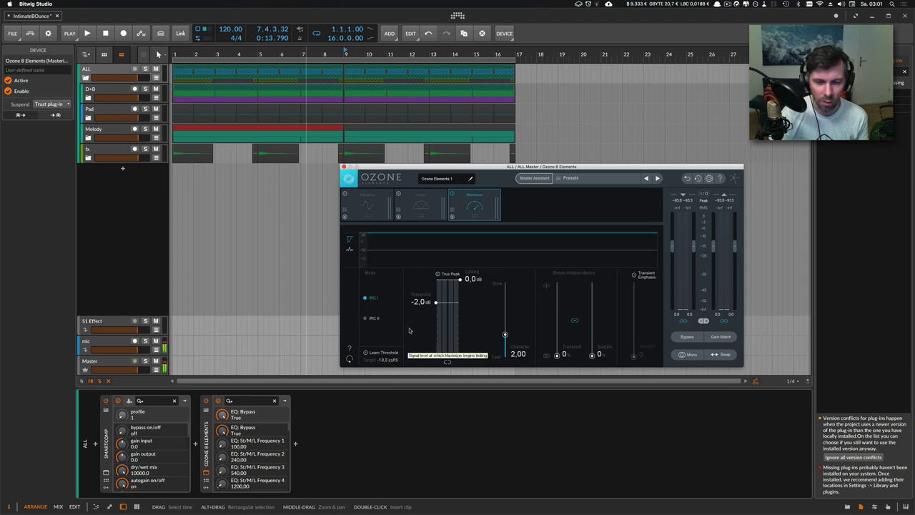
Enable Learn Threshold and Transient Emphasis in Ozone's Maximizer during playback, setting Character to 1.20 and the emphasis amount to 40
key(space)
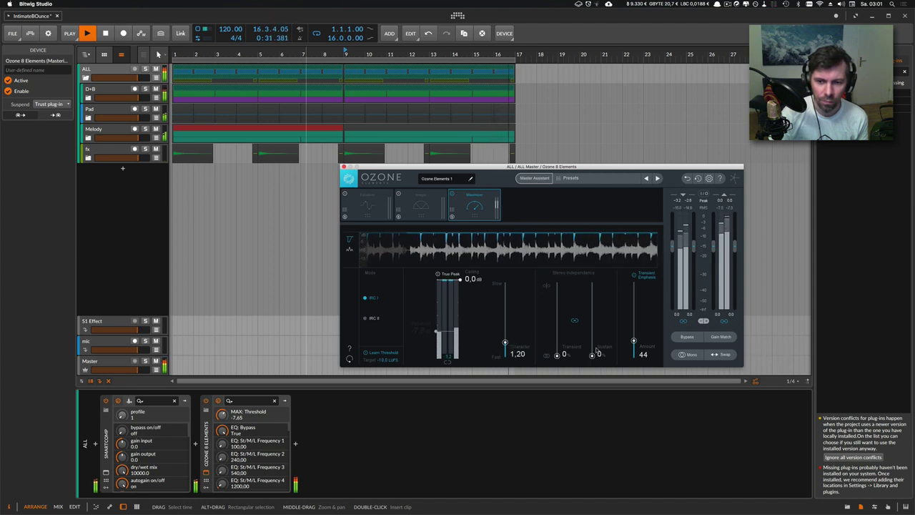
drag(634, 345, 635, 347)
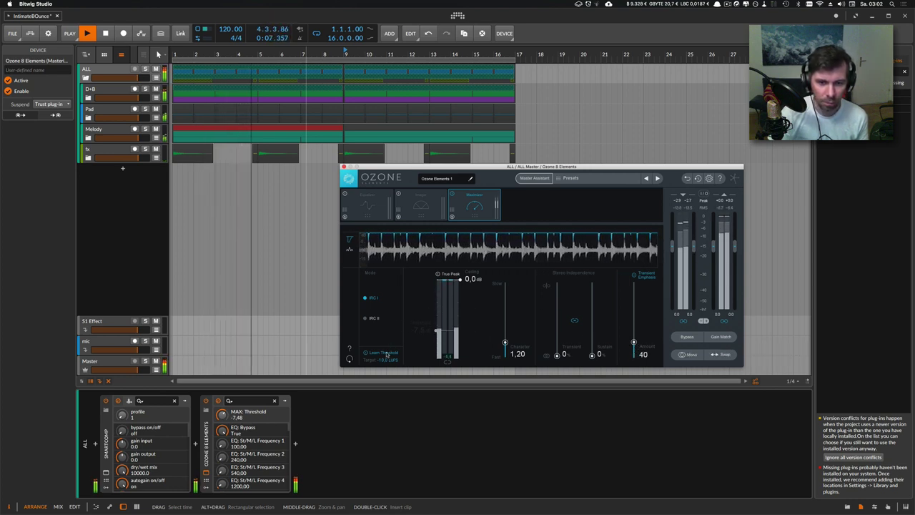
click(344, 167)
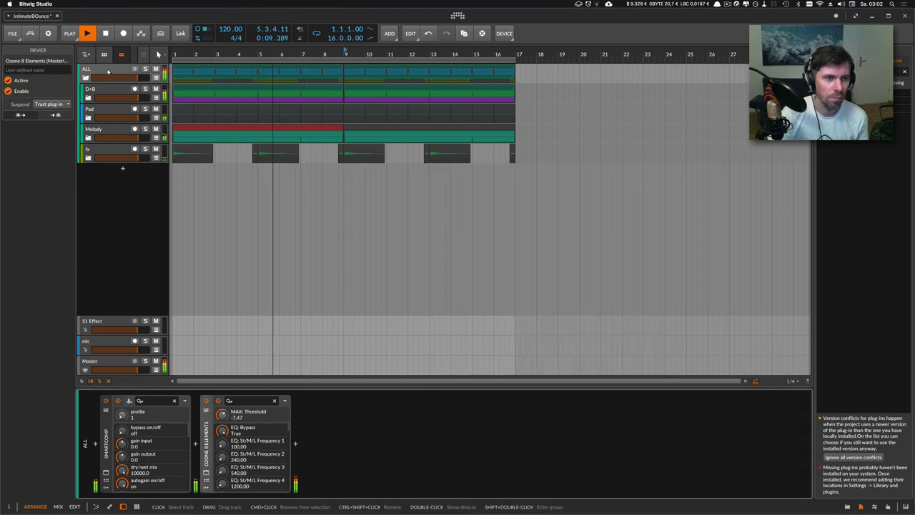
click(160, 408)
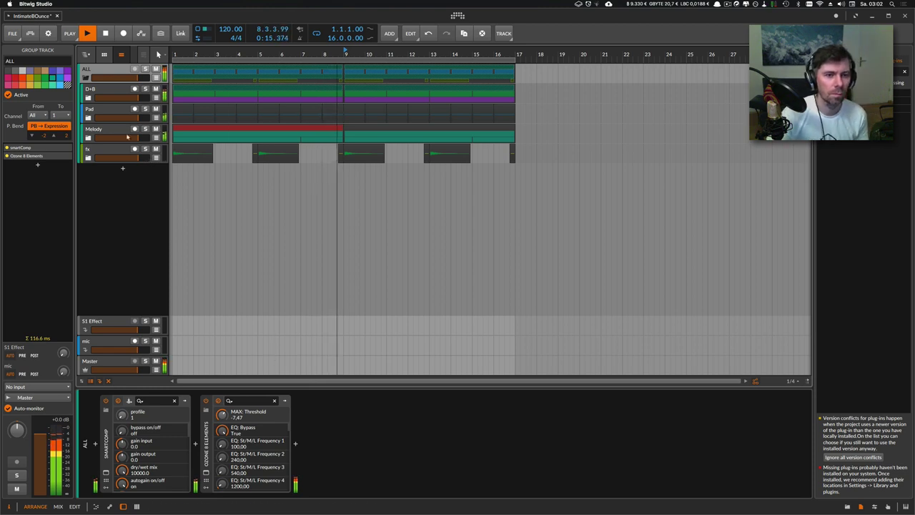
Expand the Melody group and show the device chain of its Audio 2 track
click(89, 138)
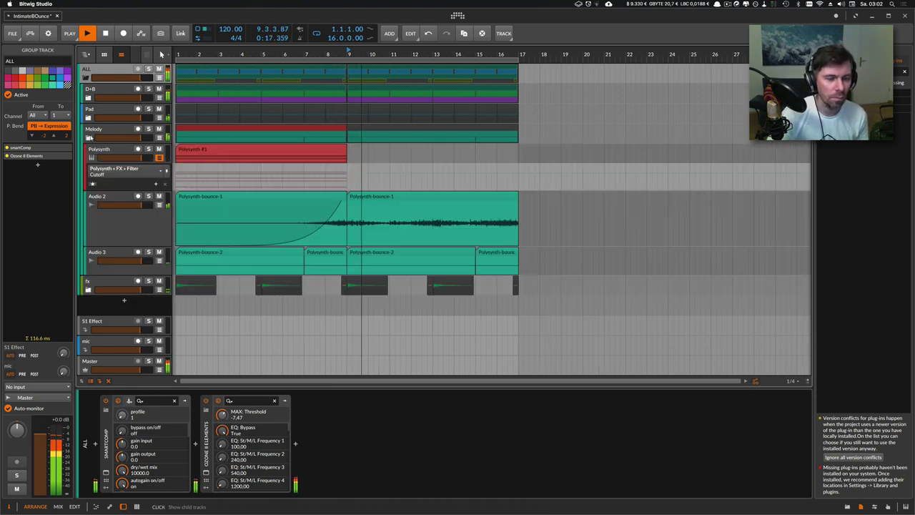
click(133, 197)
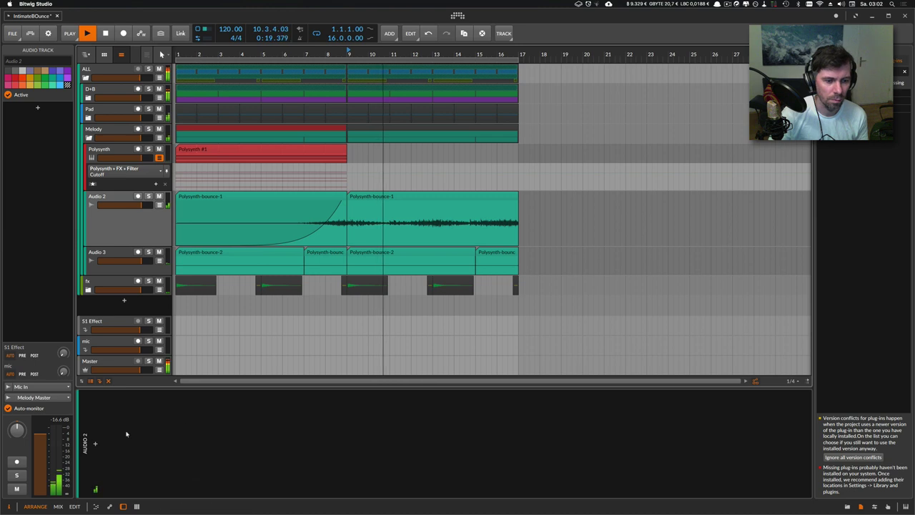
click(94, 445)
text(eq)
key(Return)
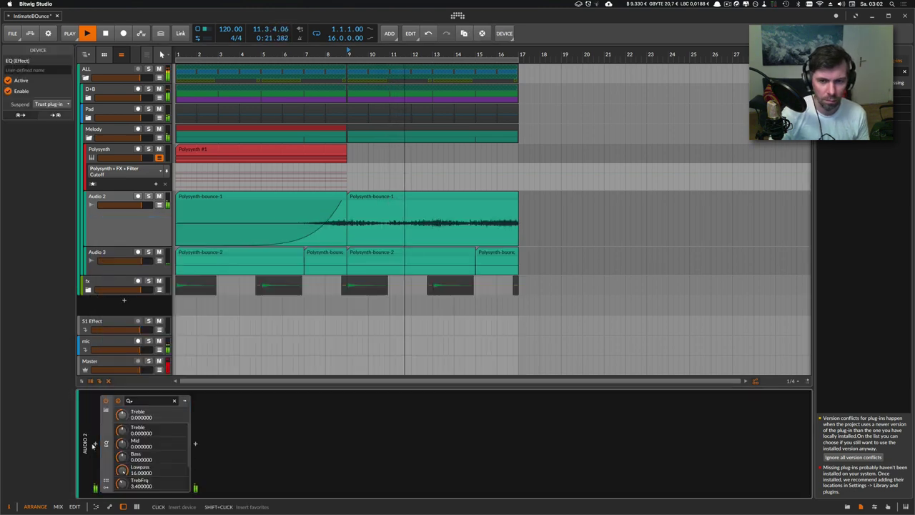
key(Delete)
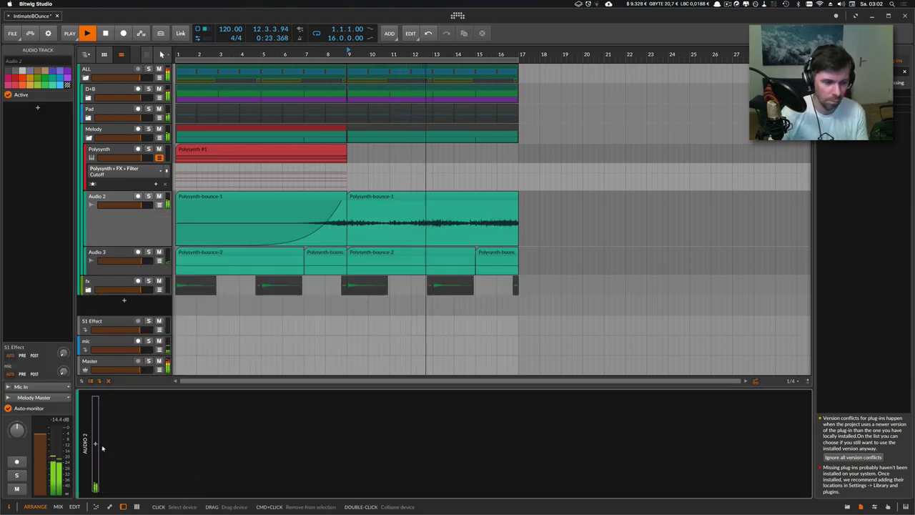
Insert an EQ-2 on Audio 2 with a low cut at 80 Hz and a high boost of +8.6 dB at 5.40 kHz, Q 0.17
click(95, 444)
text(eq-2)
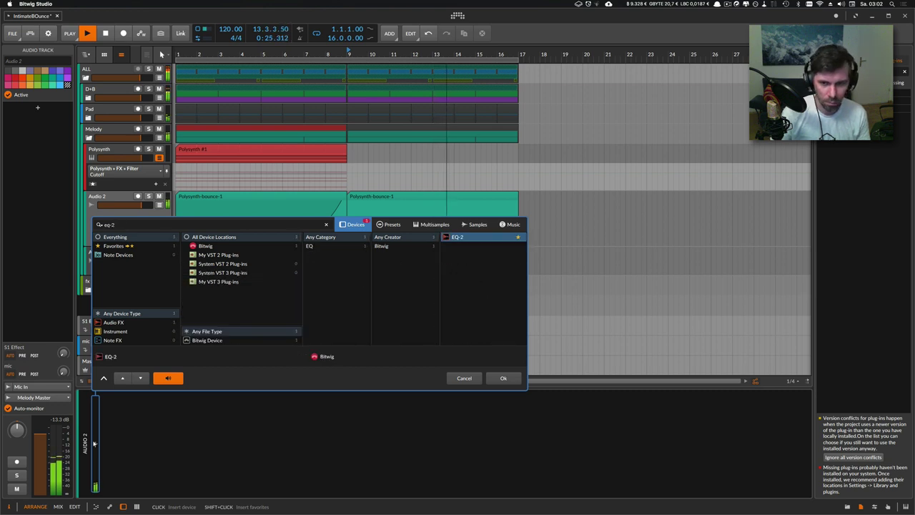
key(Return)
drag(158, 423, 159, 425)
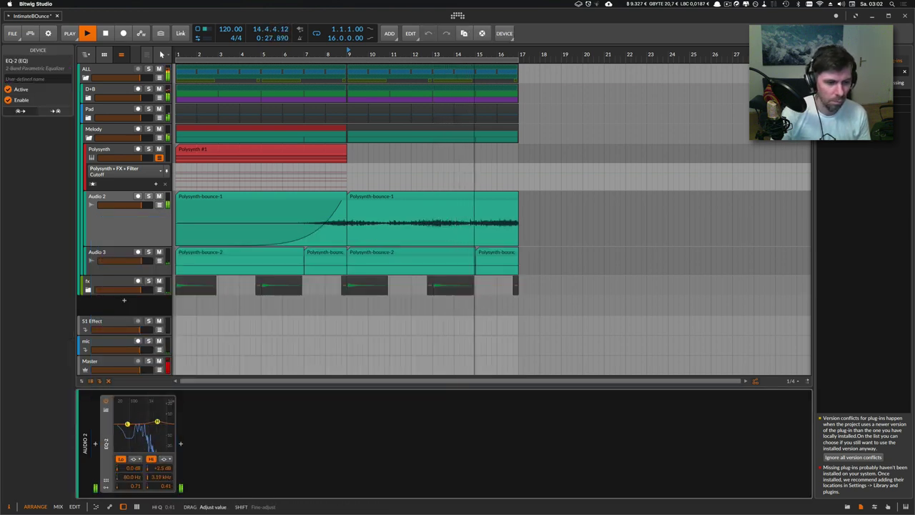
click(134, 458)
click(142, 477)
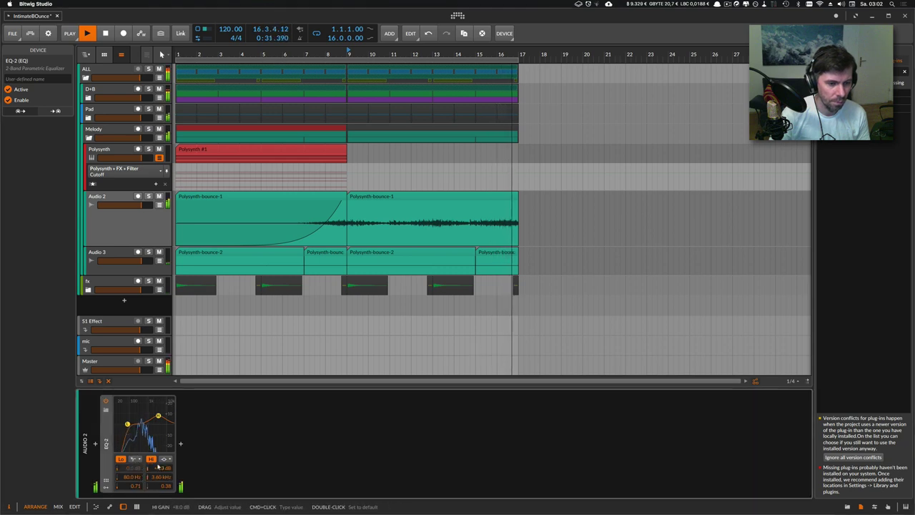
drag(165, 485, 166, 496)
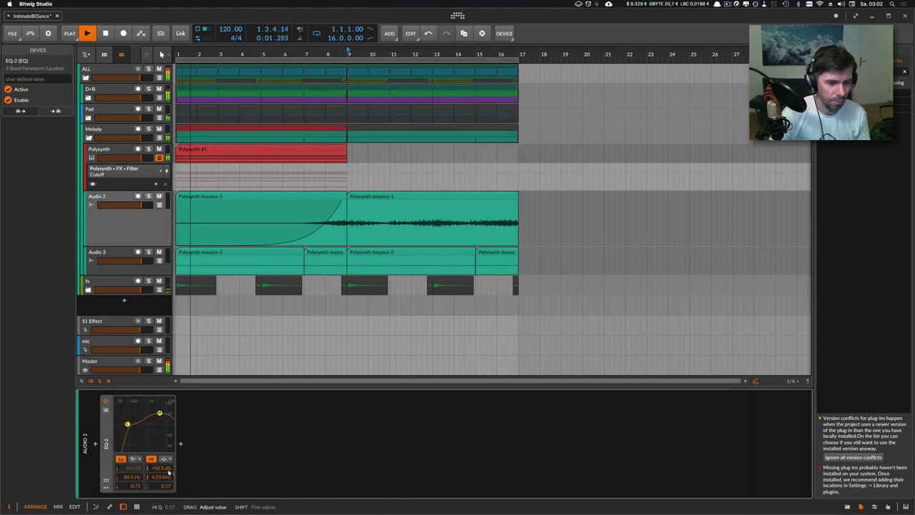
drag(159, 414, 162, 416)
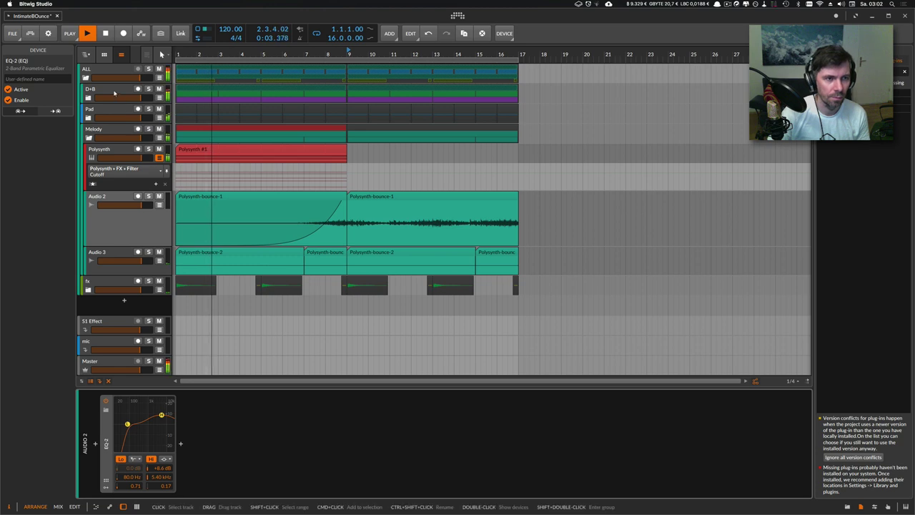
Insert an EQ-2 on the D+B group track and place it before smartComp
click(115, 91)
click(195, 444)
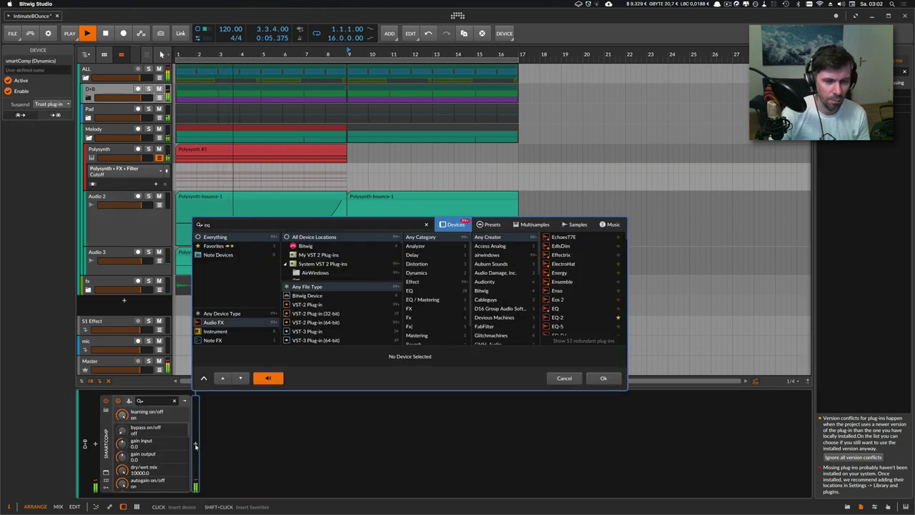
text(eq)
key(Return)
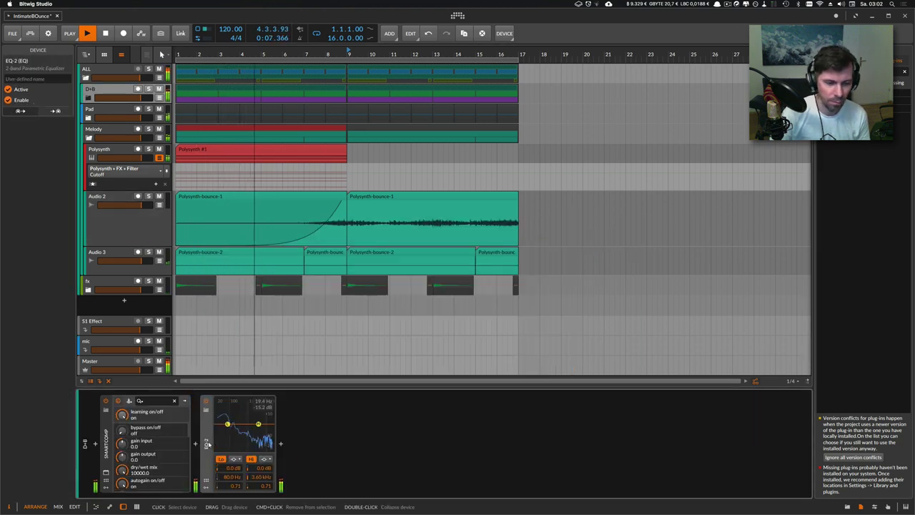
drag(206, 443, 97, 438)
Boost the D+B EQ-2's high band by +2.8 dB at 2.94 kHz with Q 0.28, and play the arrangement
drag(158, 424, 160, 423)
scroll(159, 419, down, 3)
scroll(158, 420, down, 1)
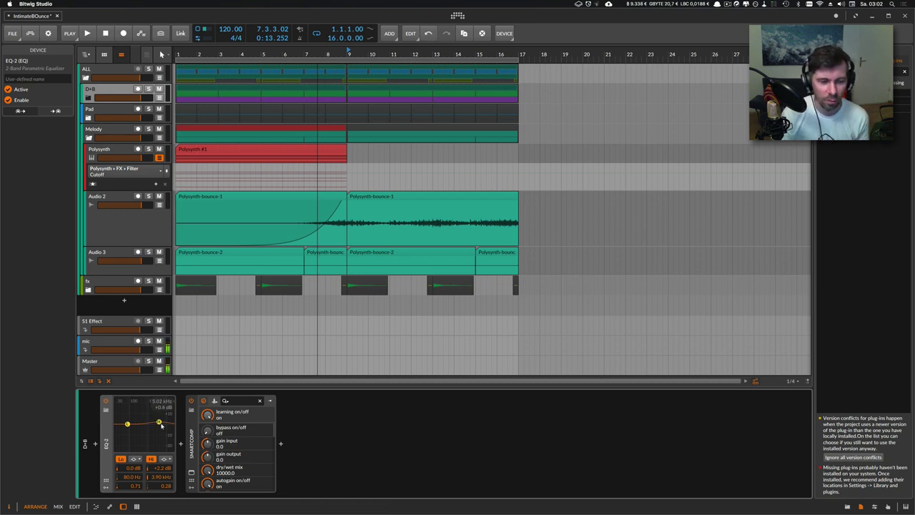
key(space)
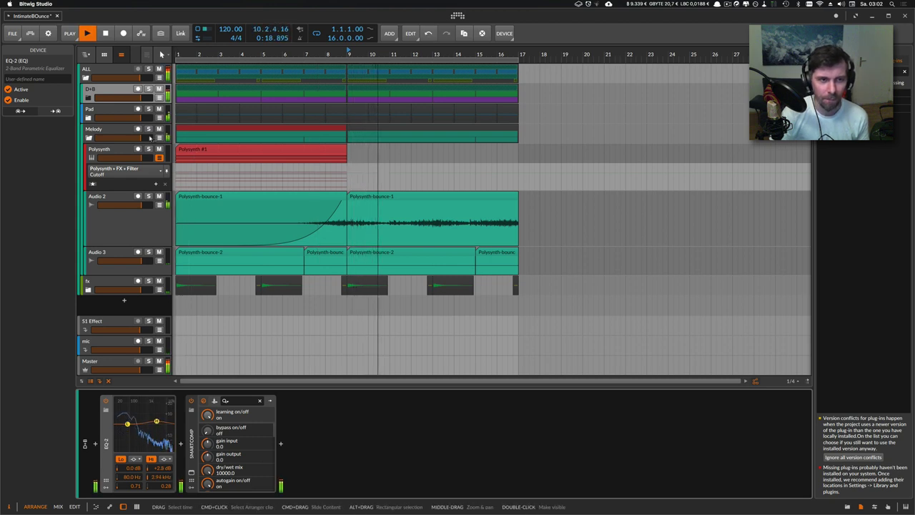
click(118, 95)
click(88, 136)
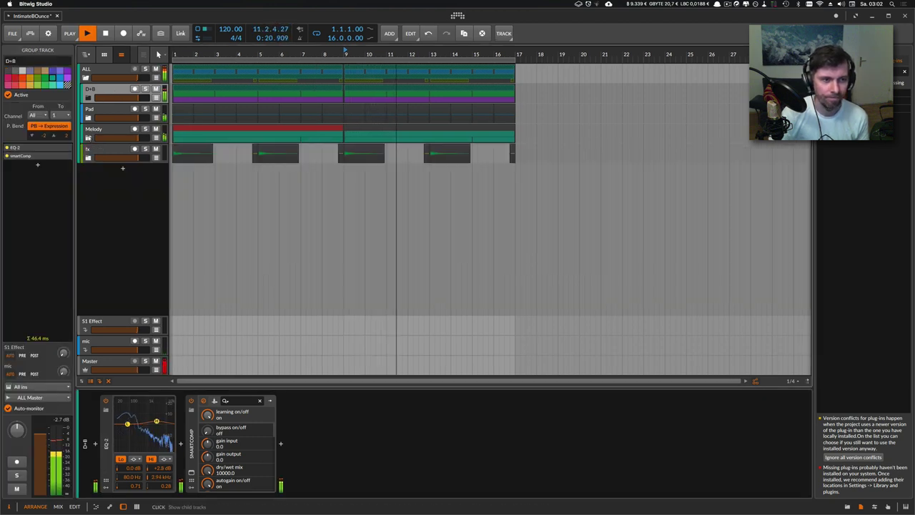
drag(267, 54, 297, 63)
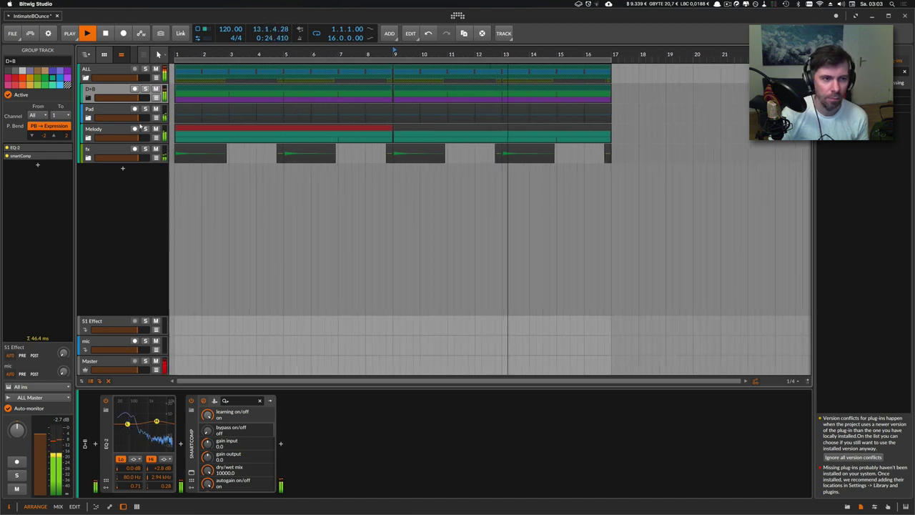
click(89, 138)
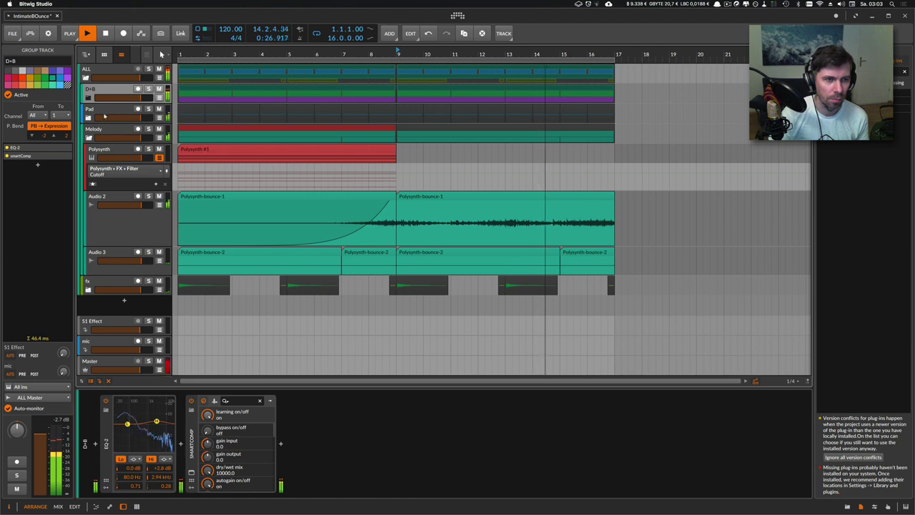
Expand the D+B, Tops, Pad and fx groups to show their child tracks in the arrangement
click(89, 97)
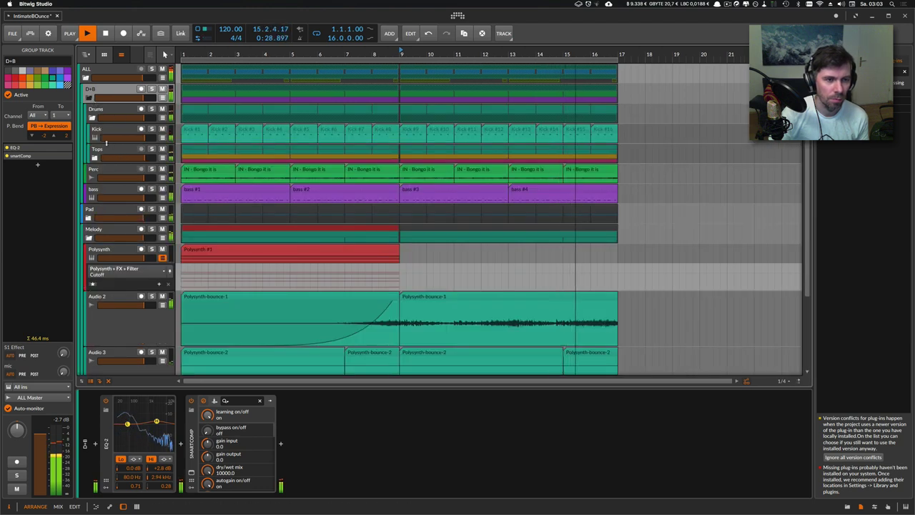
click(97, 157)
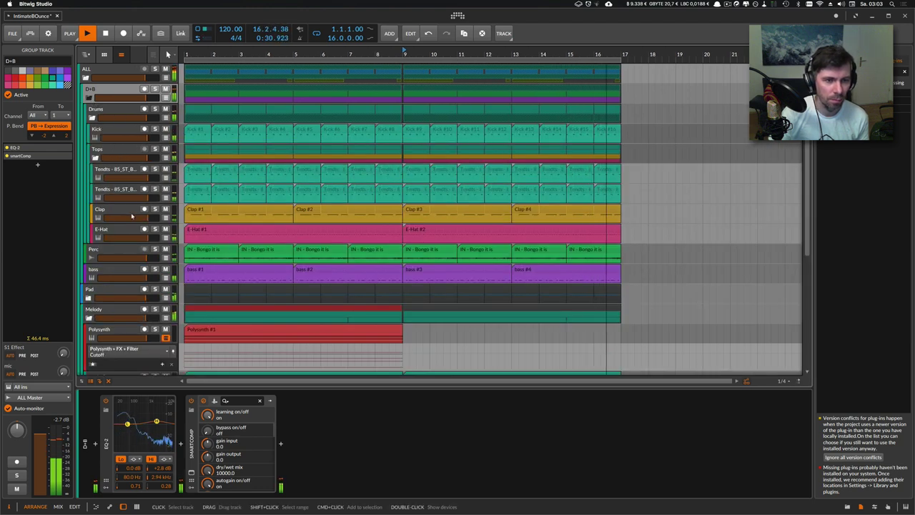
scroll(129, 224, down, 3)
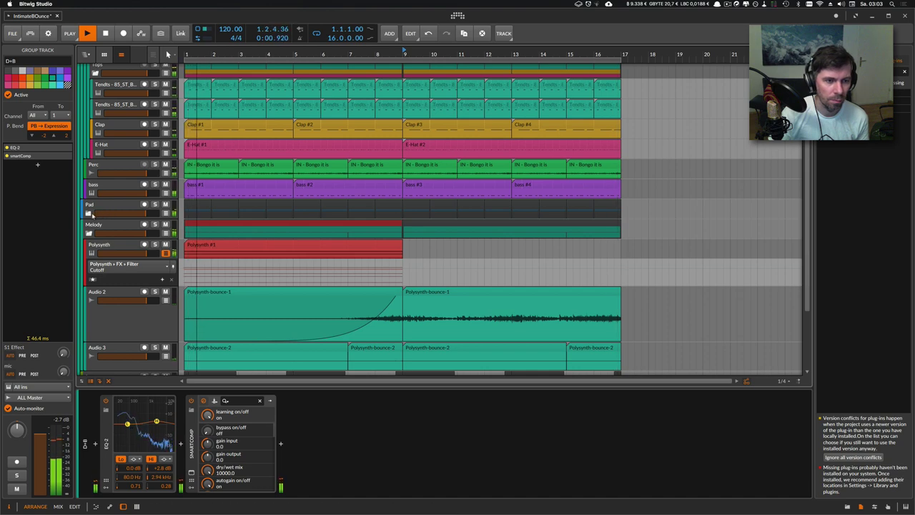
click(90, 213)
scroll(92, 209, down, 4)
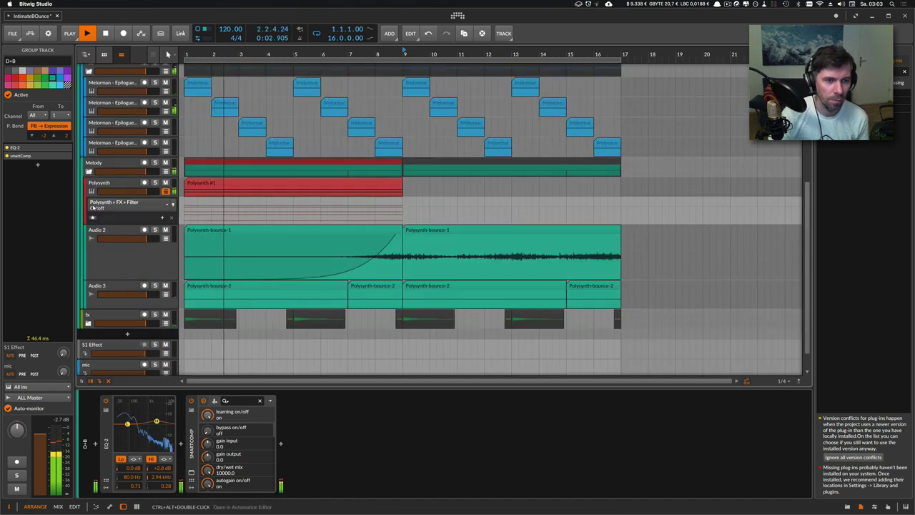
click(89, 323)
scroll(88, 300, down, 1)
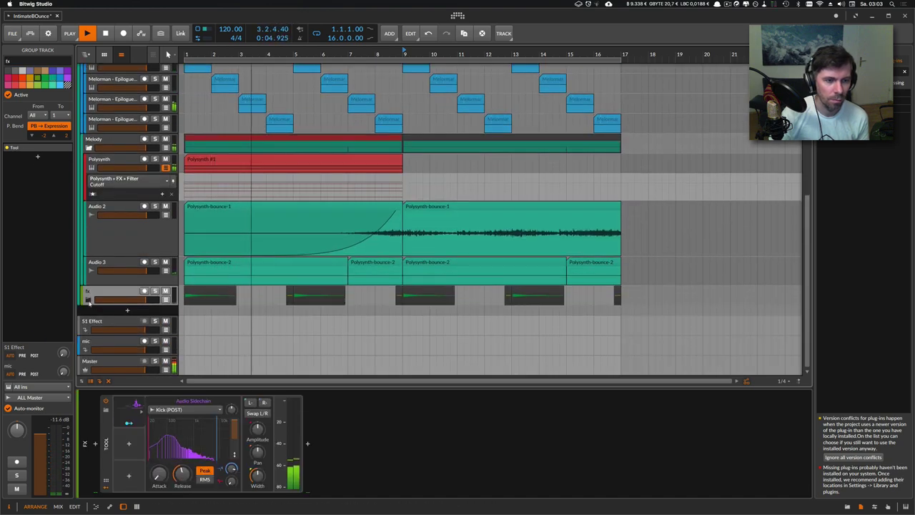
On the Perc track, set the Filter's cutoff to 1.14 kHz and adjust its post gain
scroll(88, 300, up, 7)
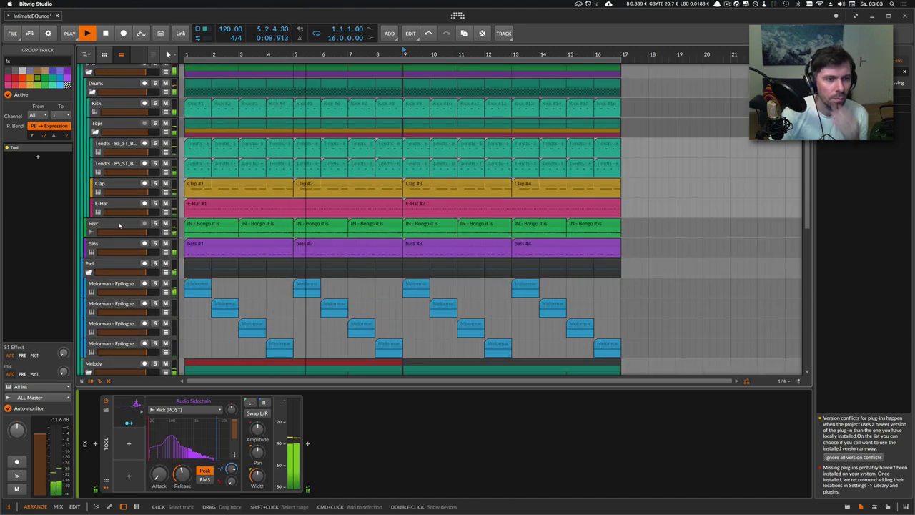
click(119, 226)
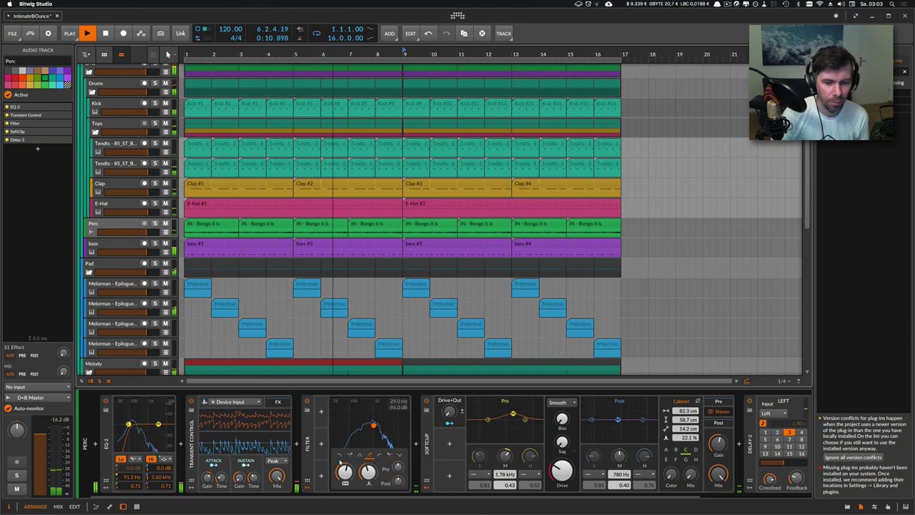
mouse_move(345, 470)
mouse_down()
mouse_move(344, 448)
mouse_move(344, 475)
mouse_move(344, 462)
mouse_up()
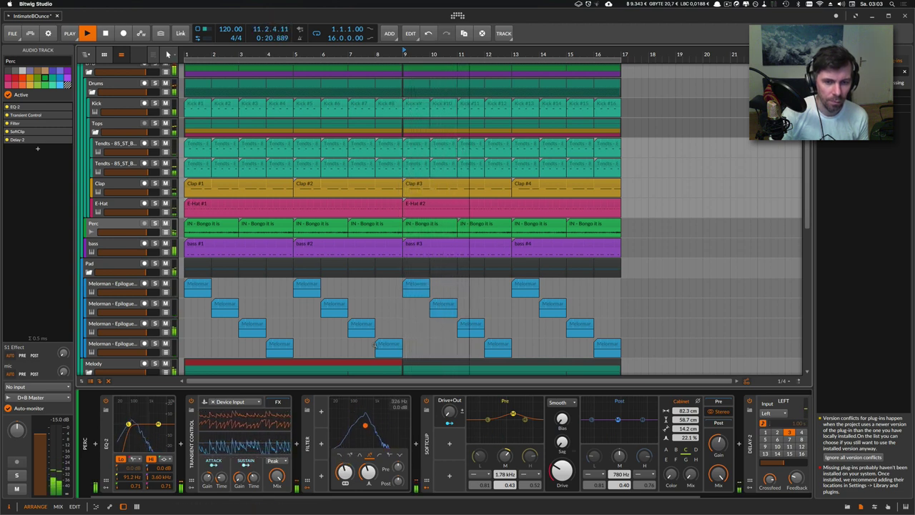
scroll(387, 358, down, 5)
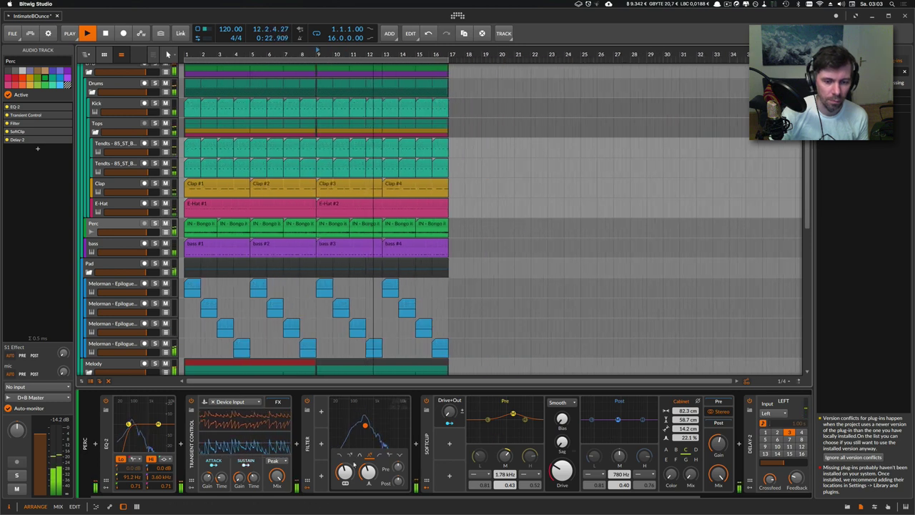
drag(344, 471, 345, 467)
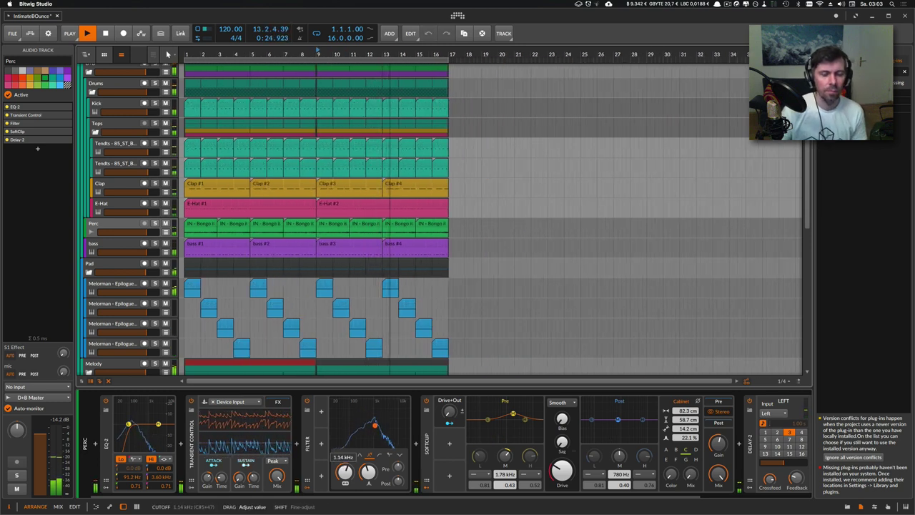
drag(398, 481, 398, 477)
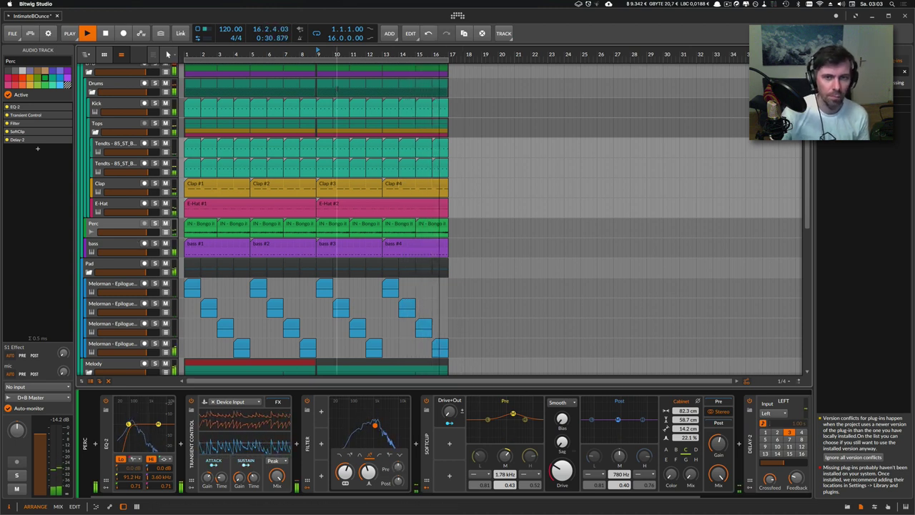
Stop playback and duplicate the ALL group's clips from bars 9–16 to follow directly at bar 17
scroll(341, 92, up, 2)
key(space)
drag(454, 69, 347, 71)
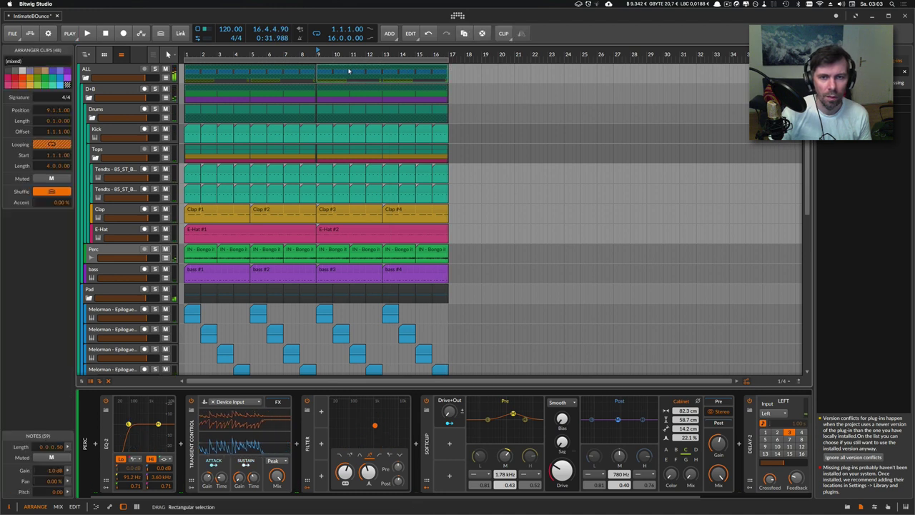
key(super+d)
Set the loop region to start at bar 17 with a length of 8 bars, and start playback
click(438, 59)
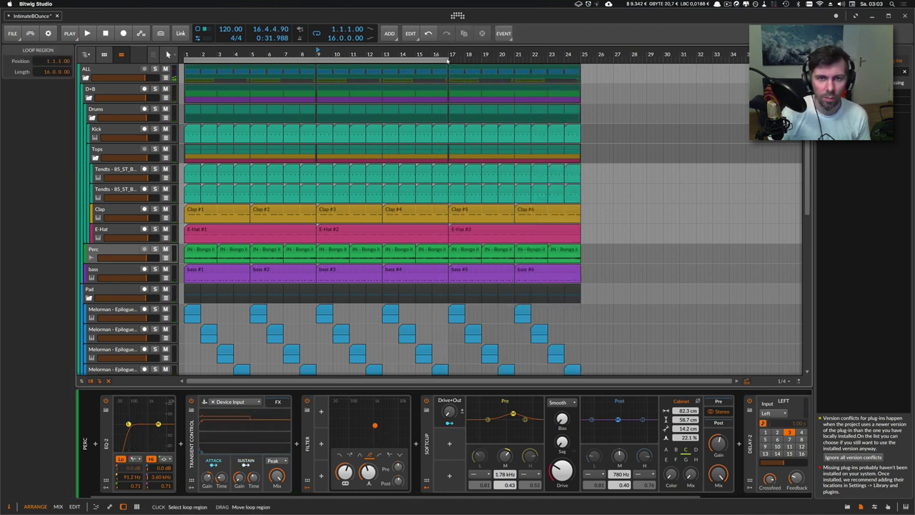
drag(448, 59, 580, 59)
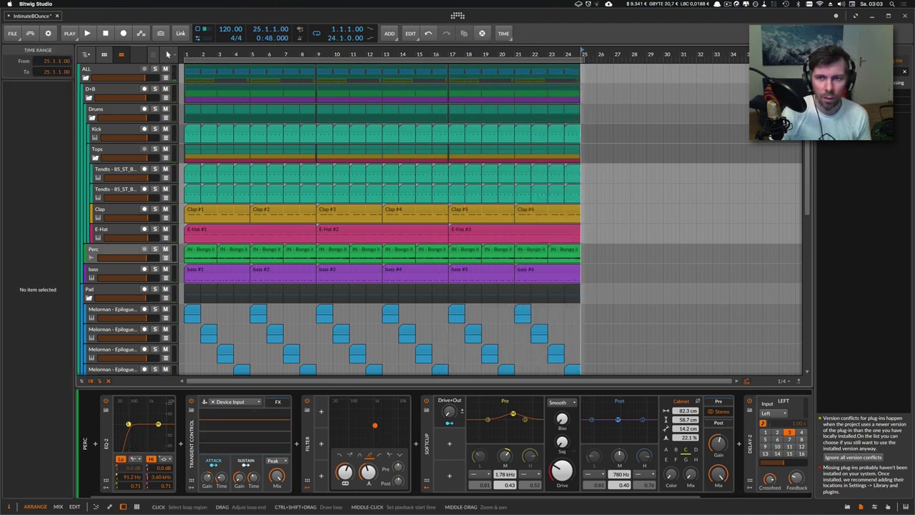
drag(185, 59, 448, 59)
key(space)
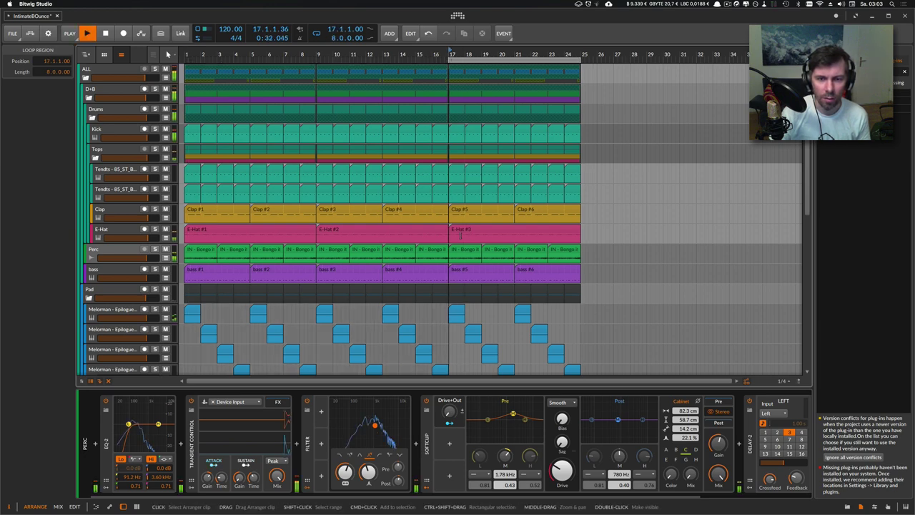
Delete the Polysynth-bounce-1 clip starting at bar 17 on Audio 2, and select the Polysynth-bounce-2 clip below it
scroll(469, 285, down, 5)
scroll(469, 285, down, 5)
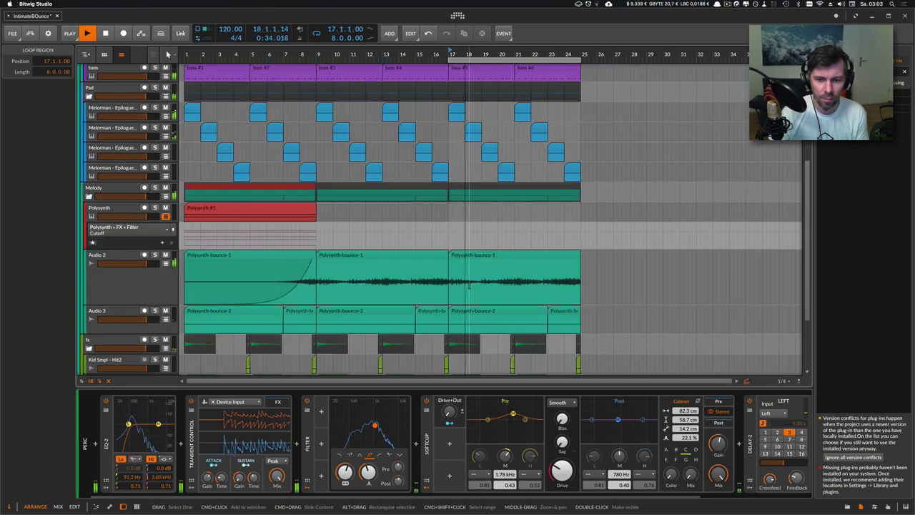
click(473, 255)
key(Delete)
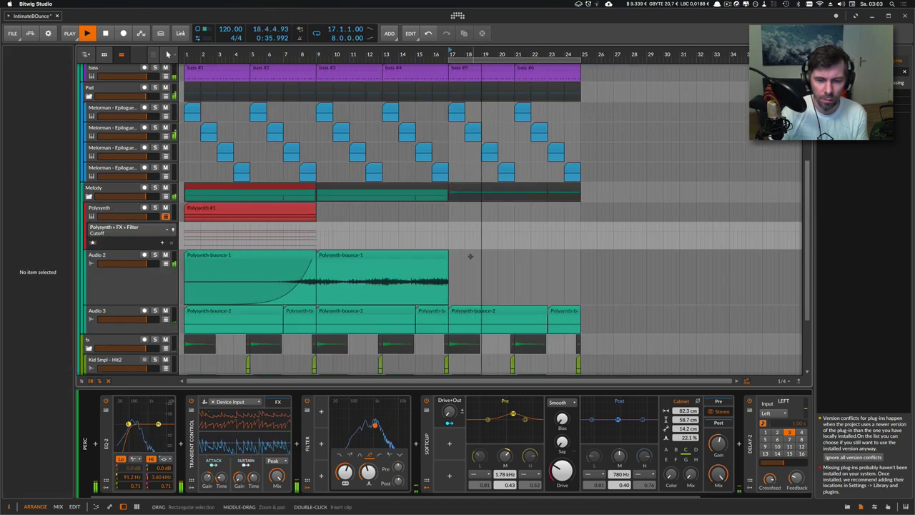
click(461, 312)
Show the Pad group's device chain and its Filter cutoff automation lane
scroll(466, 307, down, 4)
scroll(466, 308, up, 8)
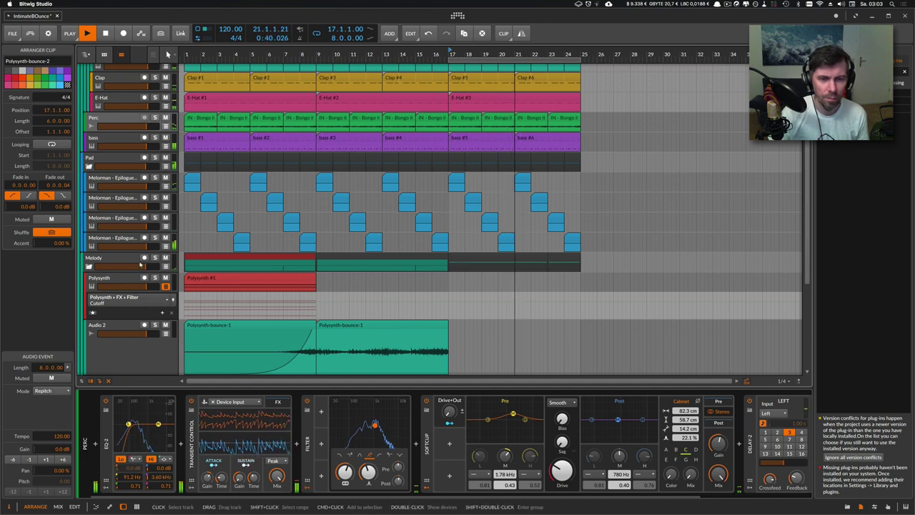
scroll(136, 263, down, 8)
scroll(140, 265, up, 11)
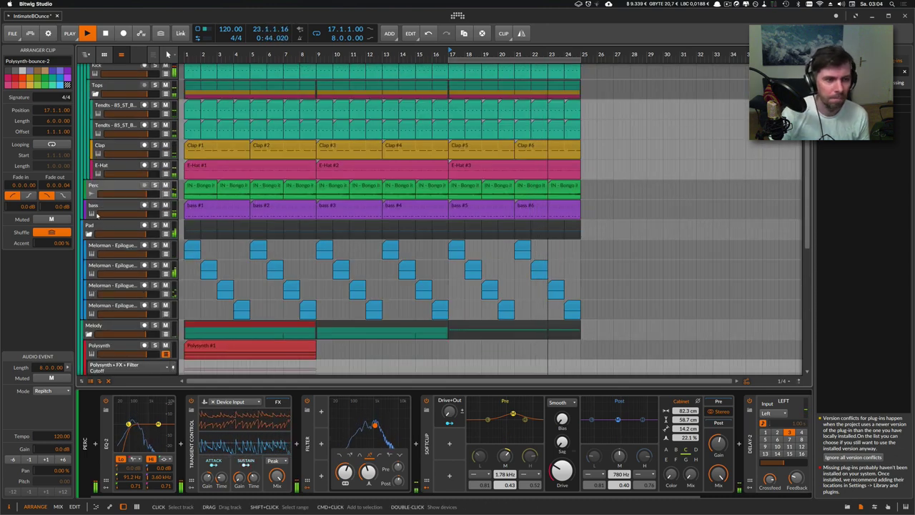
click(100, 229)
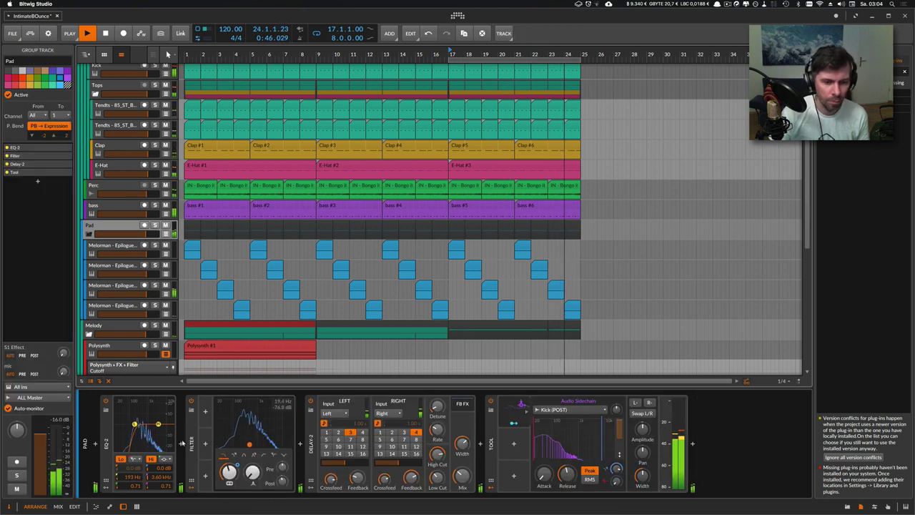
click(166, 234)
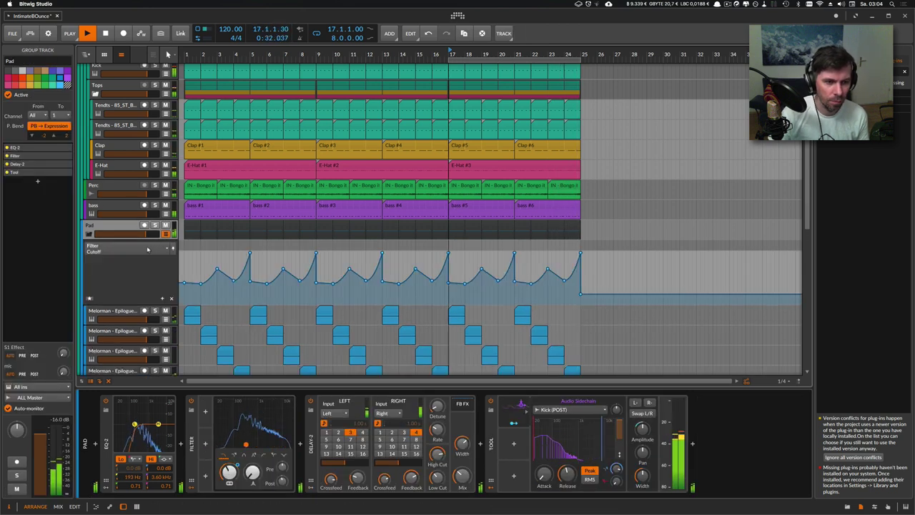
click(148, 250)
Remove the Pad cutoff automation peaks between bars 17 and 25, leaving a low slope from 83.1 Hz at bar 17 to 55.5 Hz at bar 25
click(506, 266)
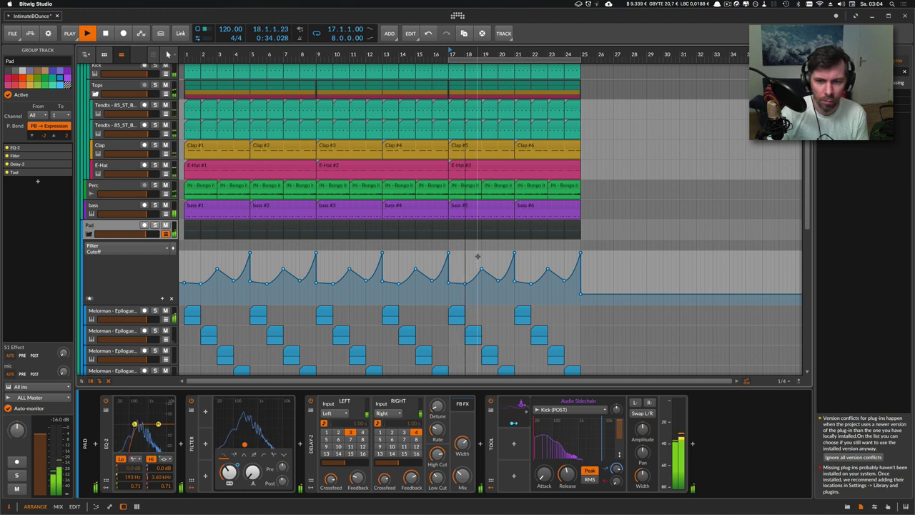
drag(477, 285, 581, 284)
key(Delete)
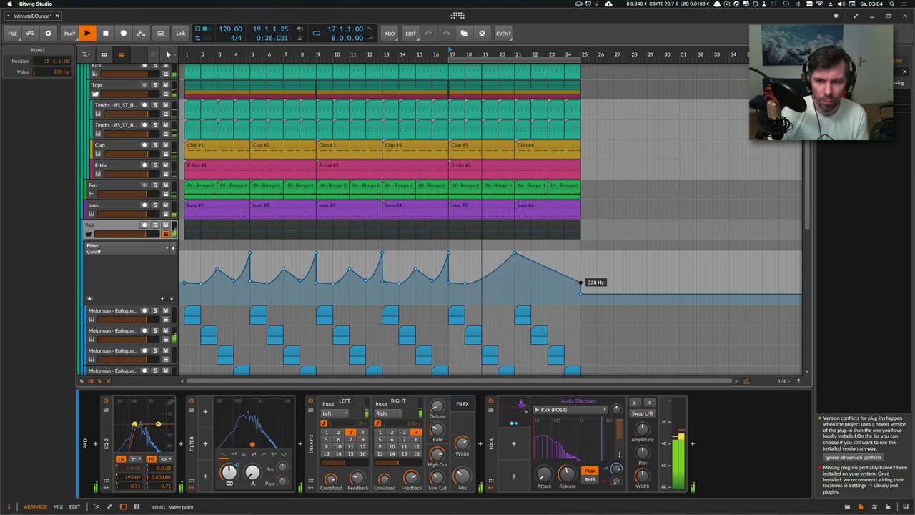
double_click(514, 253)
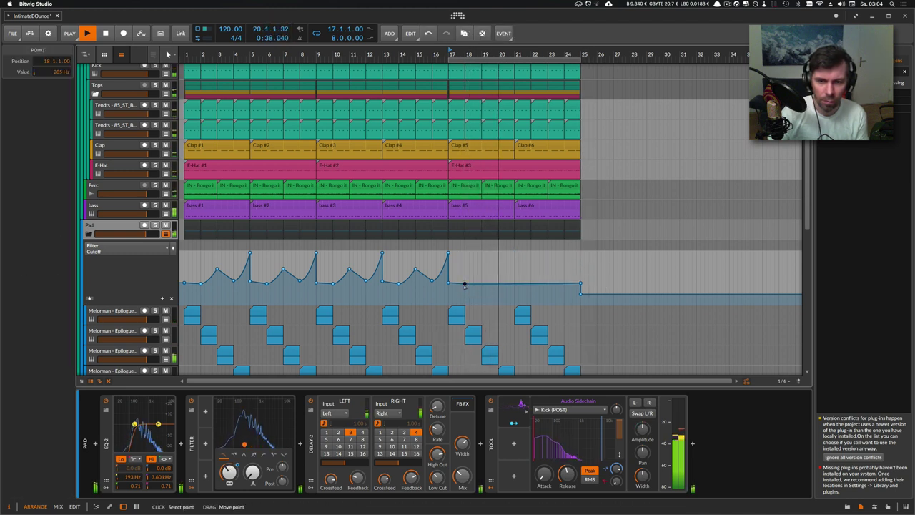
drag(580, 284, 580, 292)
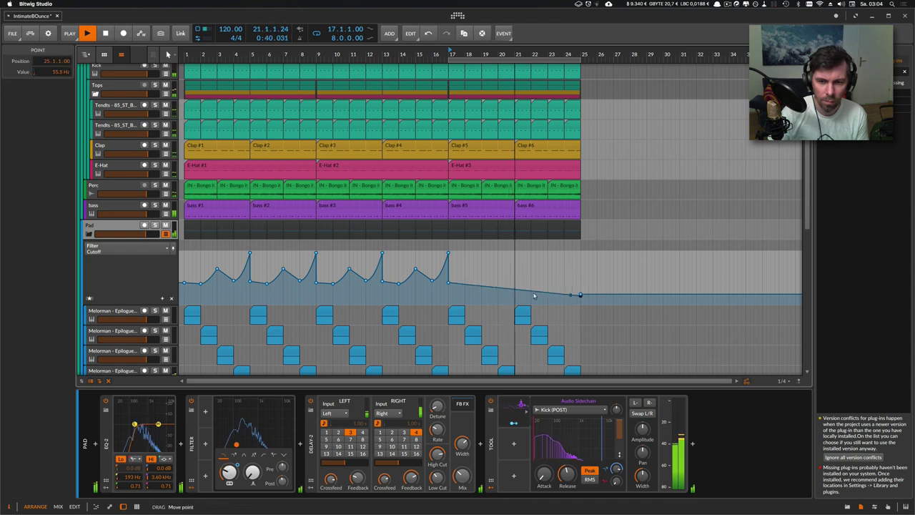
drag(449, 283, 448, 293)
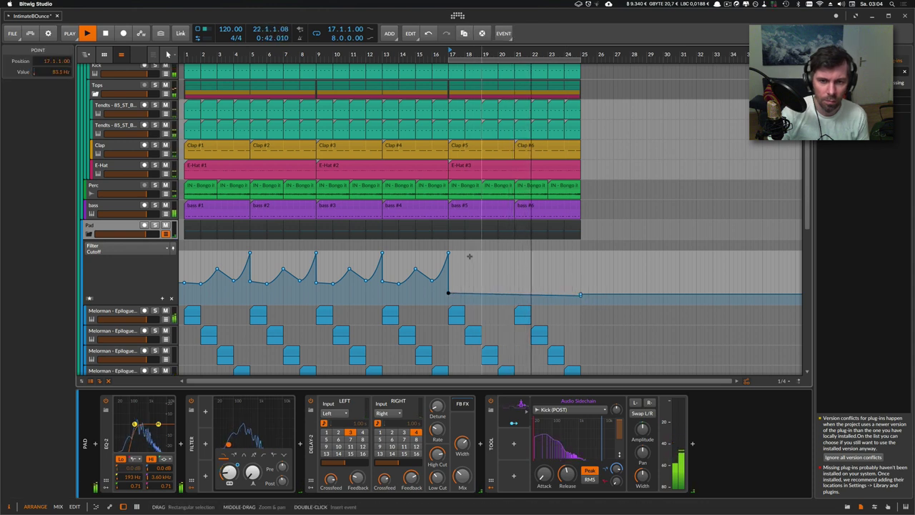
Show Perc's Filter cutoff automation, add a point just before bar 17 and one of 351 Hz at bar 17, and resume playback
click(138, 199)
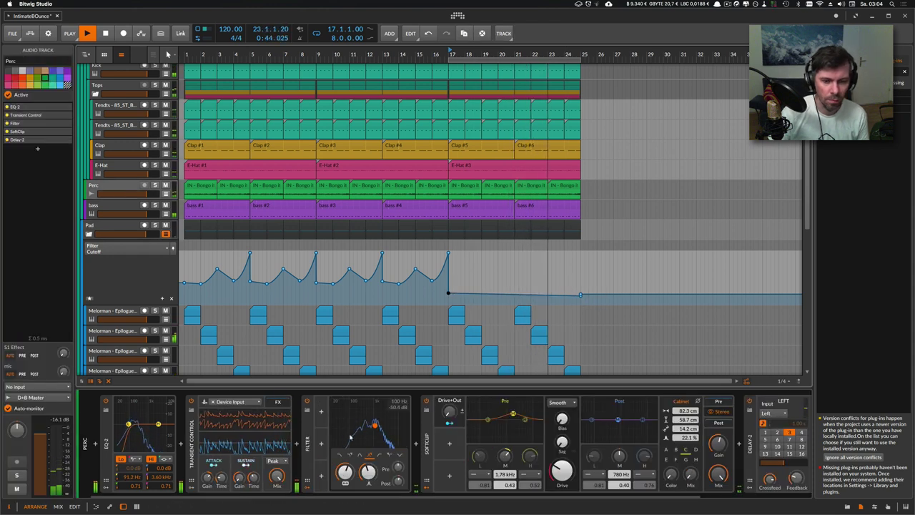
click(165, 194)
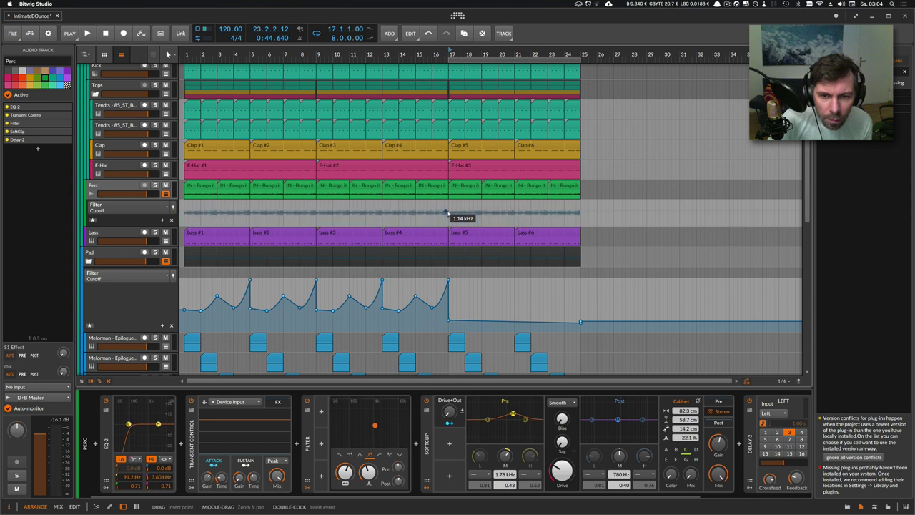
click(447, 212)
drag(446, 213, 448, 215)
key(space)
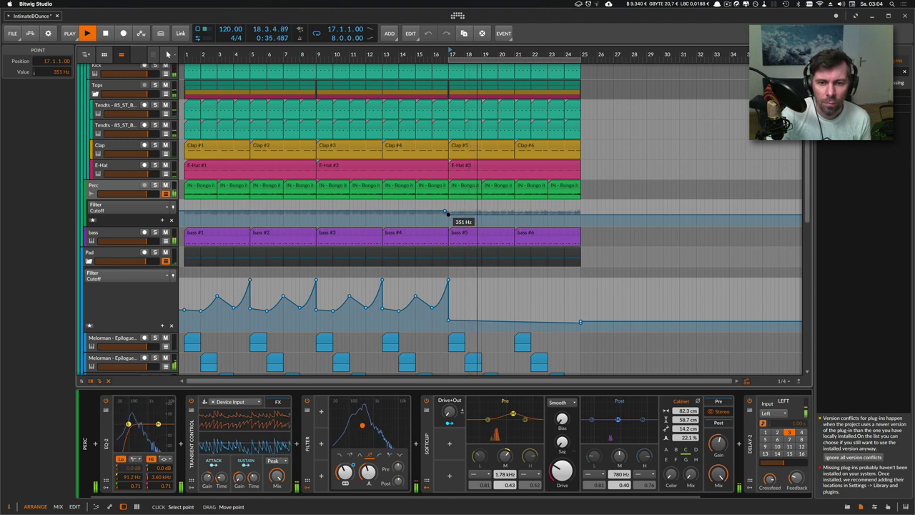
Shape Perc's cutoff automation from bar 17 into two rises, with points around bars 21 and 23 and 928 Hz at bar 25
click(491, 214)
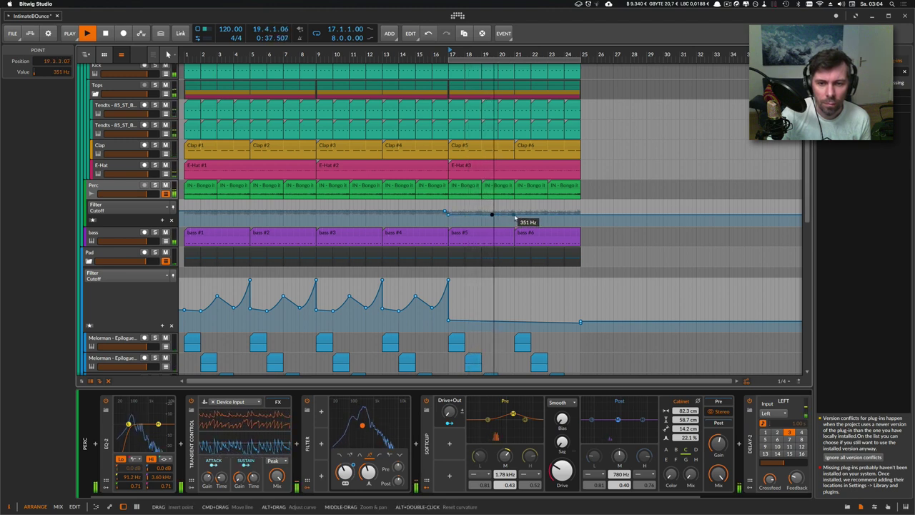
click(580, 214)
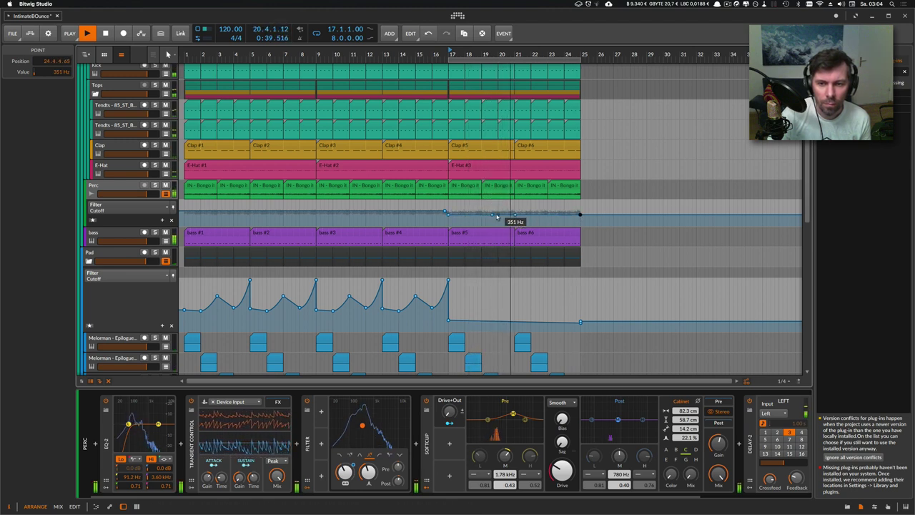
drag(500, 214, 580, 212)
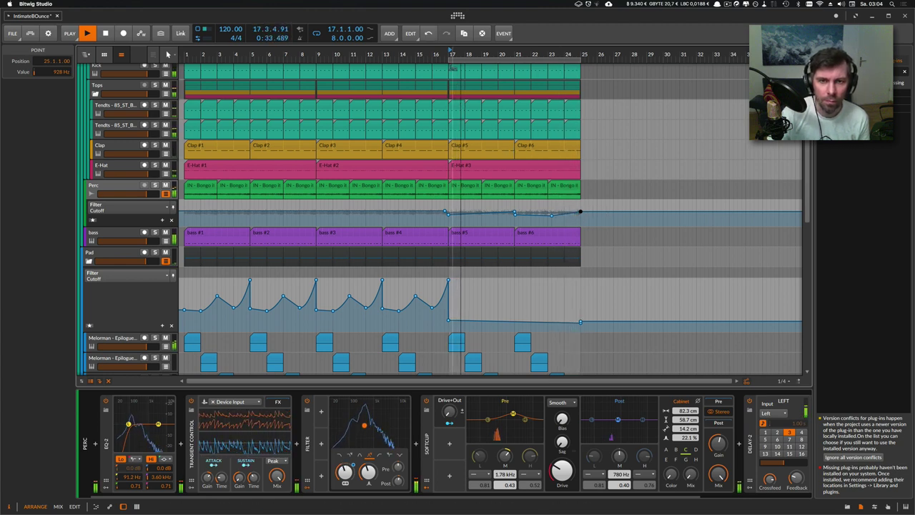
Set the Perc track's Filter post gain to -0.1 dB and its SoftClip Drive to +18.2 dB
click(123, 198)
click(398, 481)
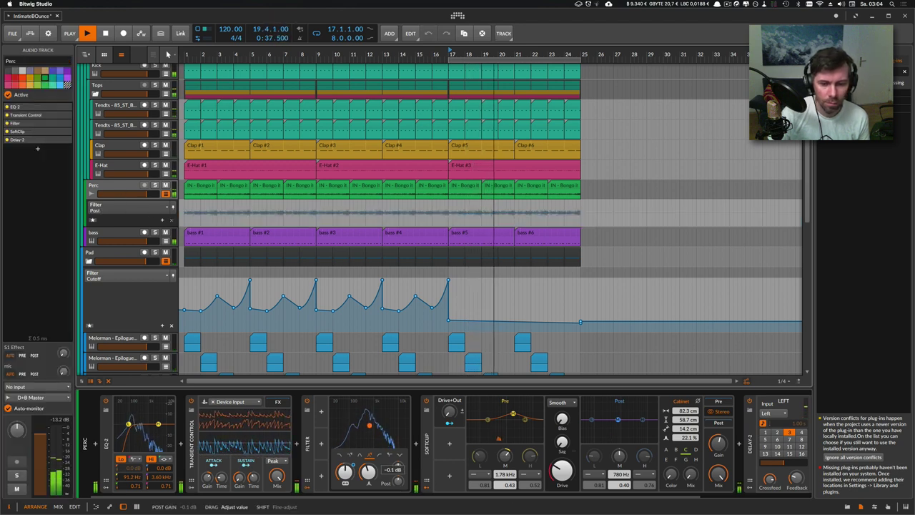
click(562, 470)
drag(561, 470, 562, 468)
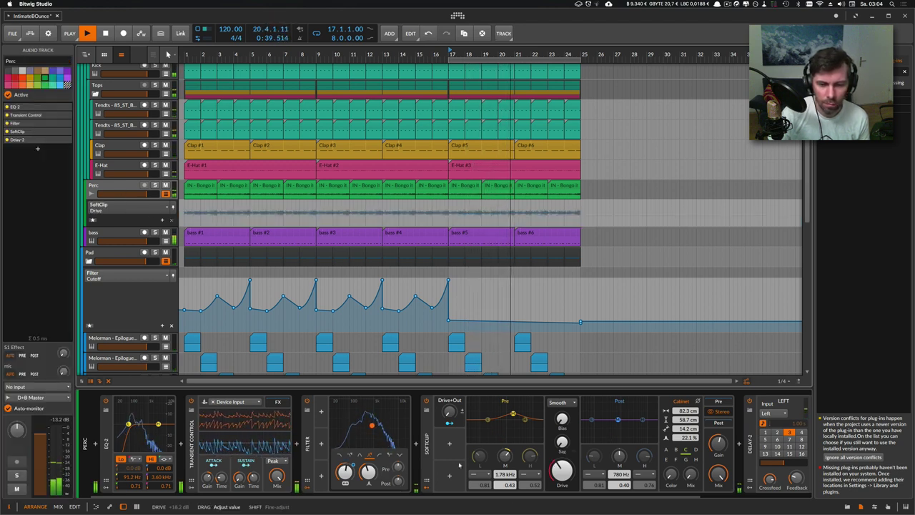
Copy Perc's Transient Control device to the slot between SoftClip and Delay-2
drag(192, 449, 624, 444)
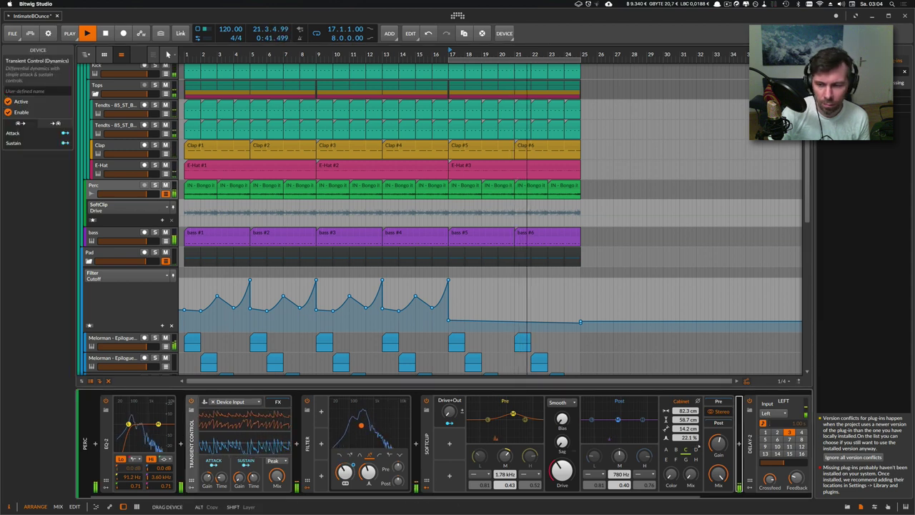
drag(740, 450, 741, 452)
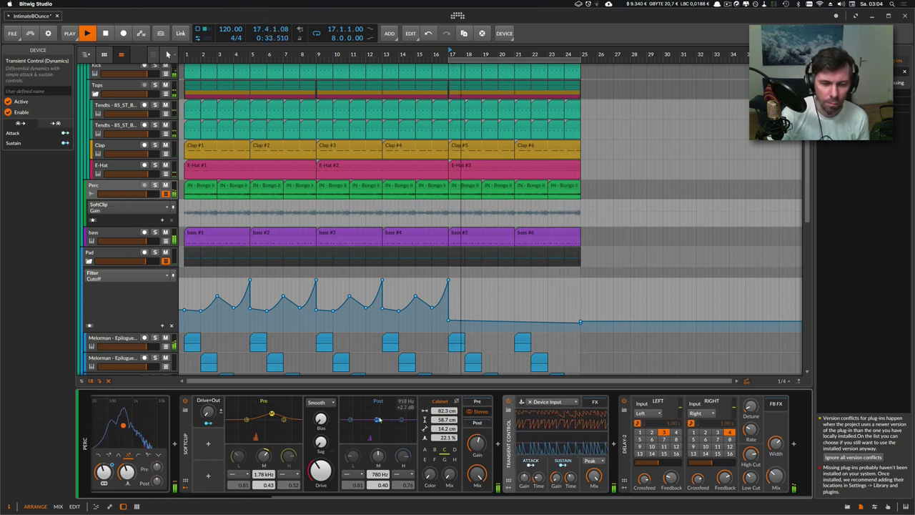
Tune Perc's SoftClip: post mid frequency 6.81 kHz, pre mid frequency 1.94 kHz, adjusted Drive, and Gain at +9.4 dB
drag(378, 419, 401, 417)
drag(272, 414, 273, 417)
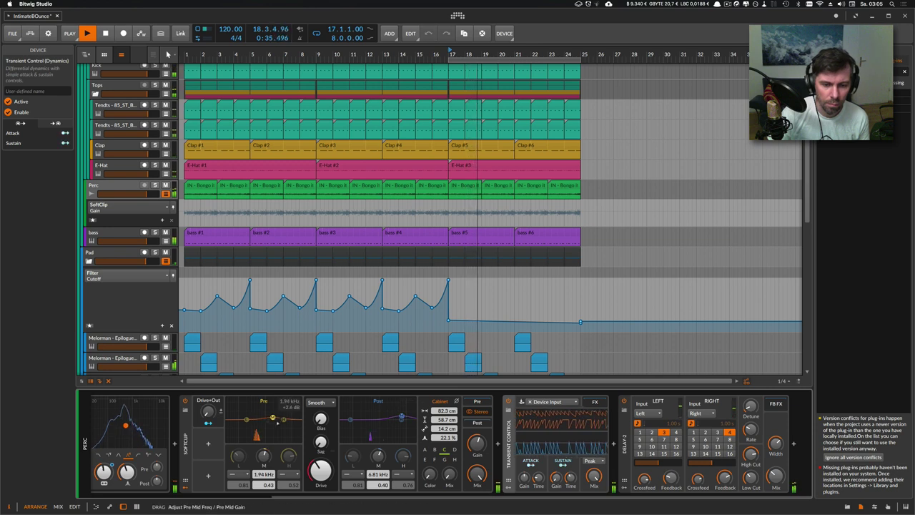
drag(320, 471, 321, 469)
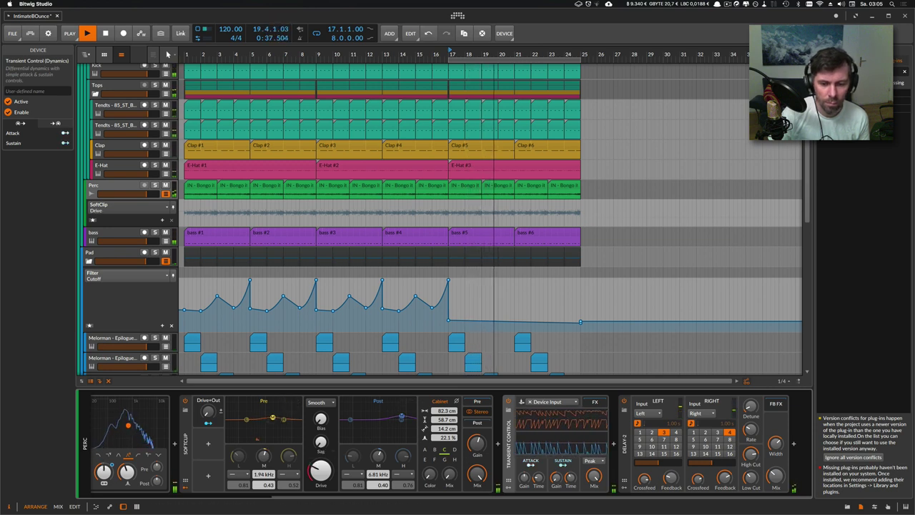
click(477, 444)
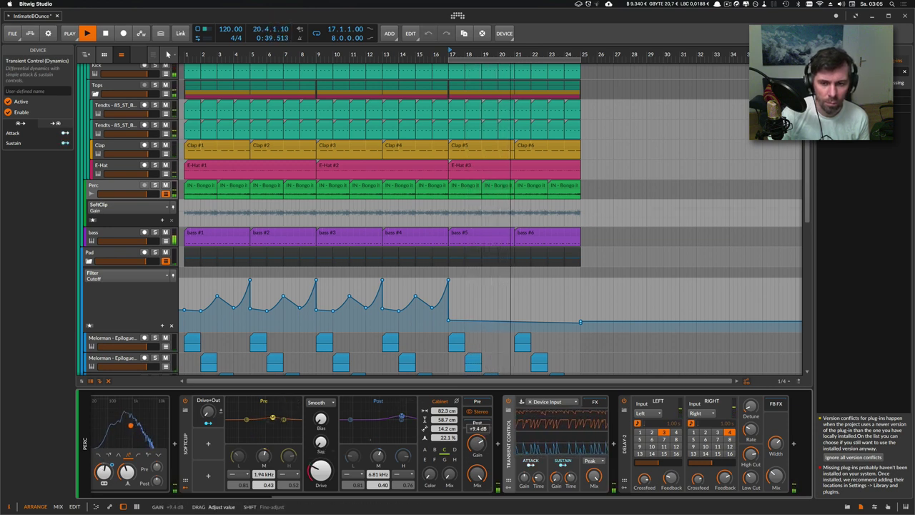
Set the copied Transient Control's sustain gain to about -123 %, and adjust its output gain and the Delay-2 Mix
click(556, 477)
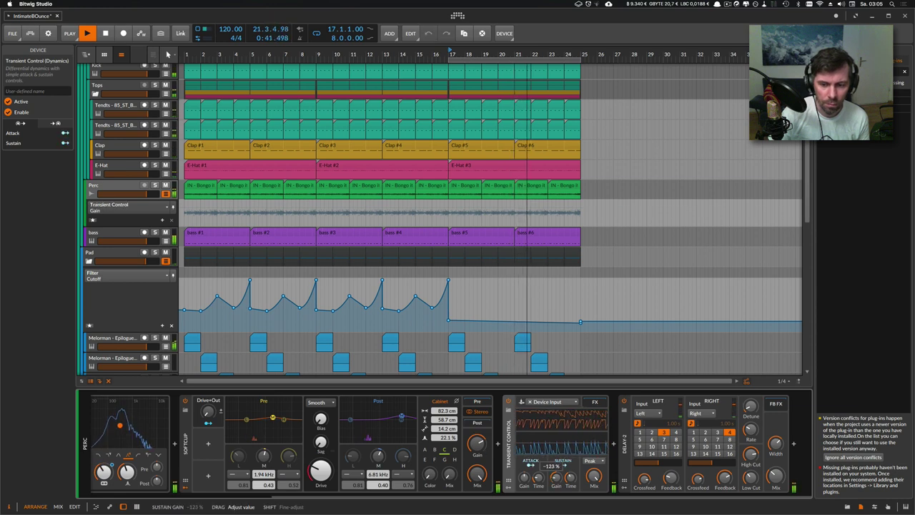
click(570, 477)
click(774, 476)
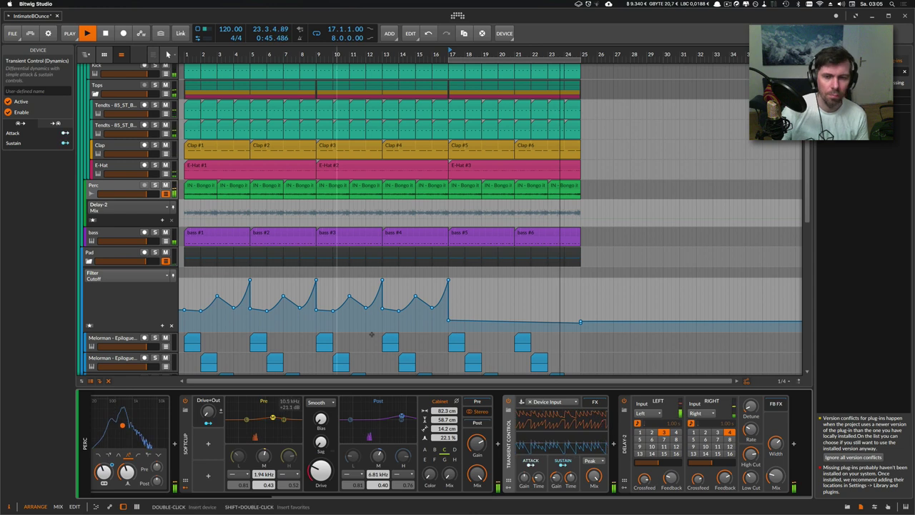
Show Perc's Filter Cutoff automation and raise the point at 23.2.1 to 395 Hz
click(130, 210)
click(129, 222)
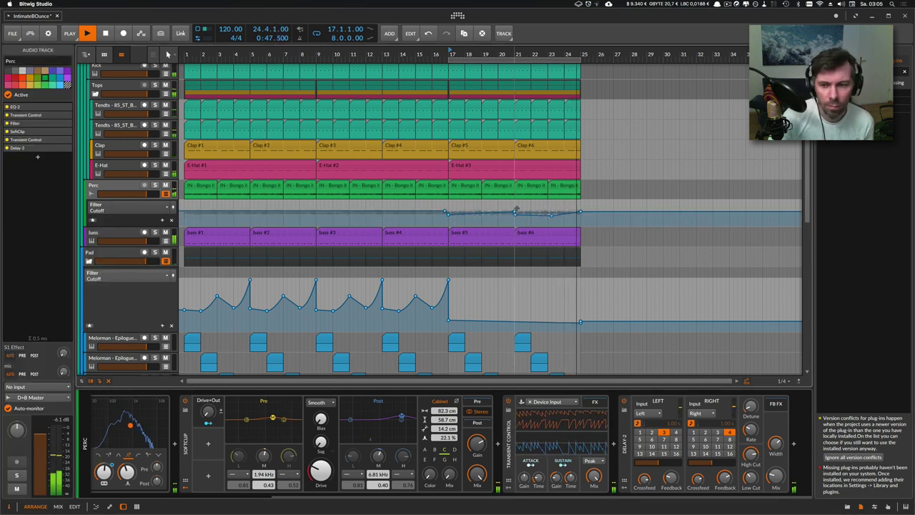
click(551, 215)
drag(551, 215, 551, 213)
Delete both Polysynth-bounce clips on Audio 3 between bars 17 and 25
drag(366, 55, 266, 55)
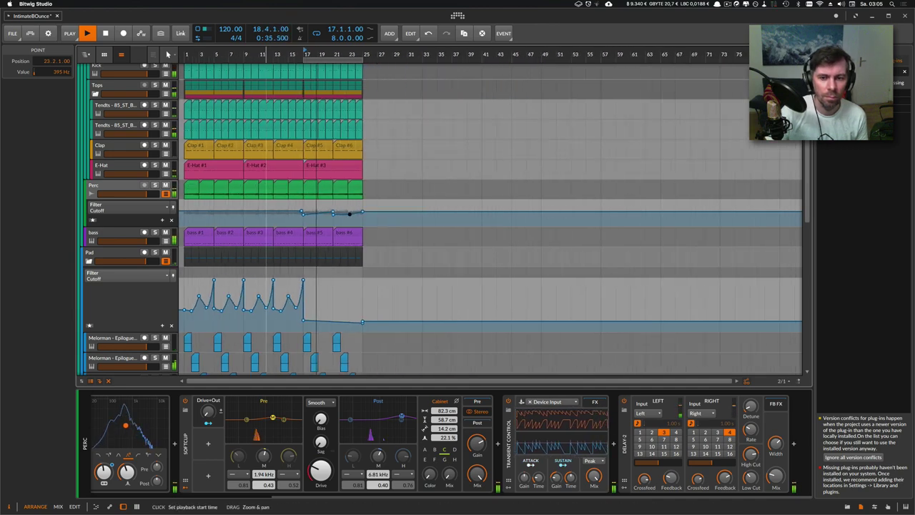
scroll(266, 243, down, 1)
scroll(265, 245, down, 3)
scroll(261, 243, down, 4)
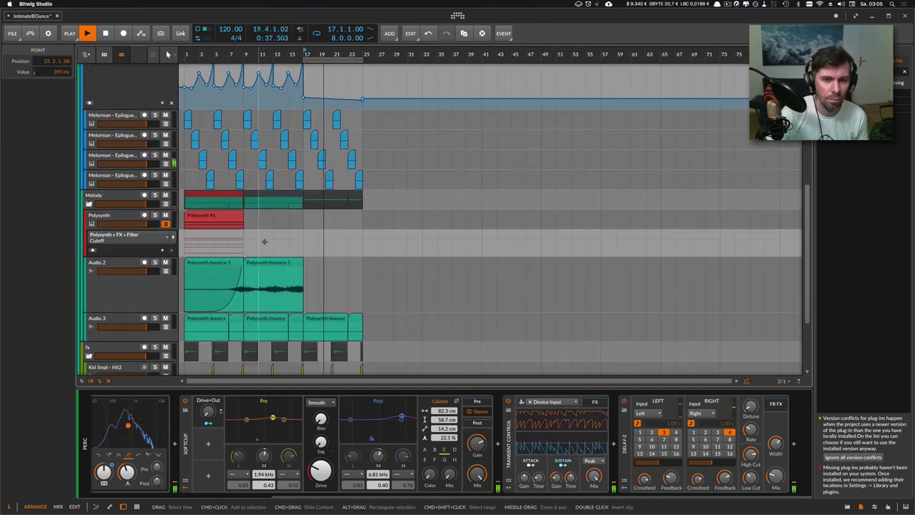
click(329, 282)
key(Delete)
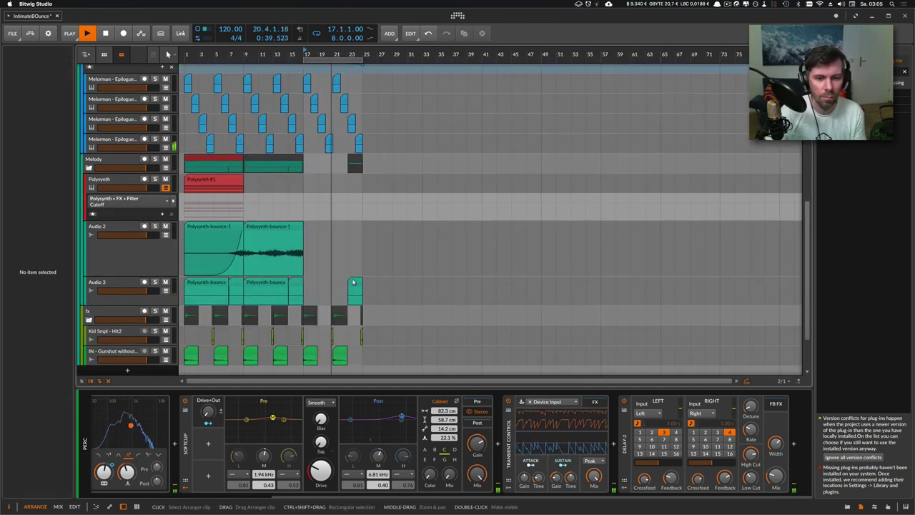
click(353, 283)
key(Delete)
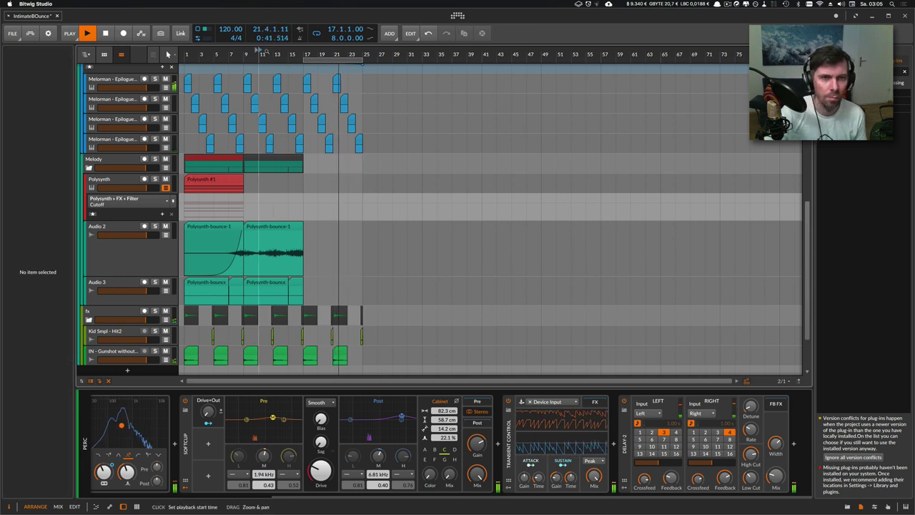
Extend the loop region to start at bar 1 and span 24 bars
click(187, 60)
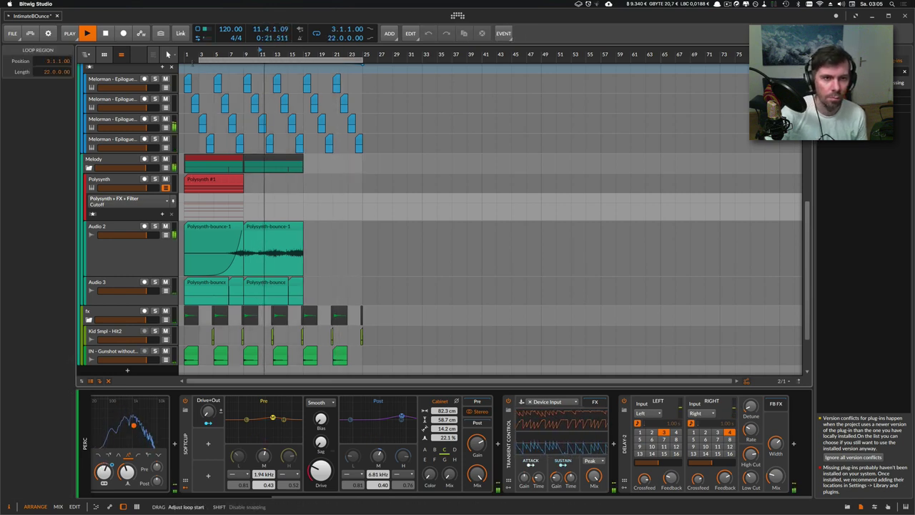
drag(251, 54, 257, 64)
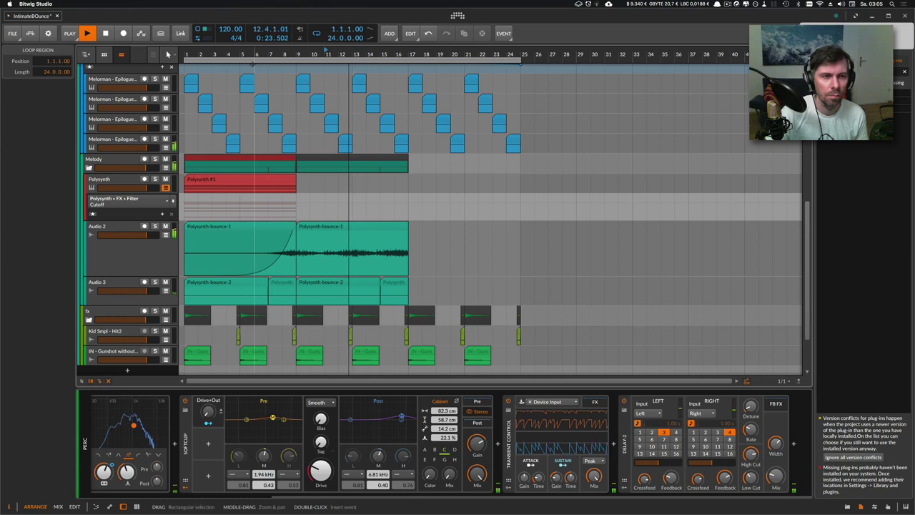
Review the arrangement from the drums down to the melody tracks during playback, including the Perc track
scroll(439, 214, up, 6)
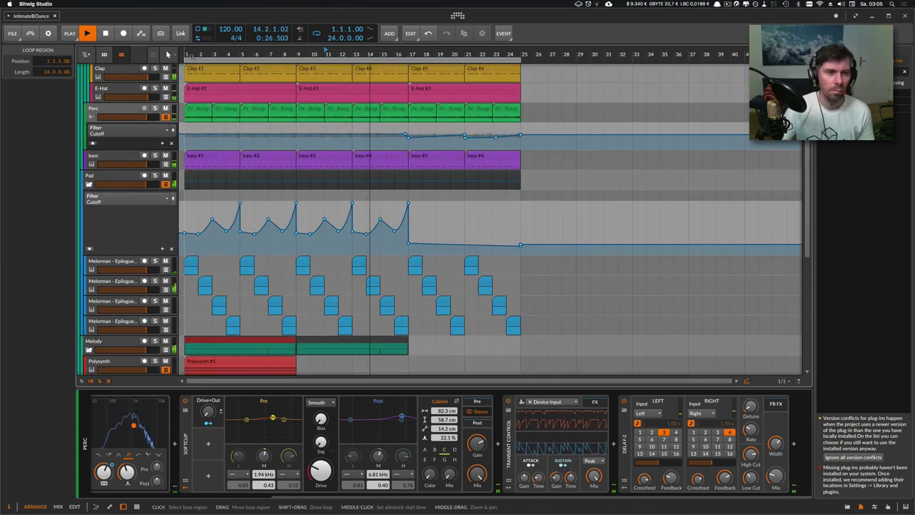
drag(191, 55, 193, 71)
scroll(291, 157, up, 6)
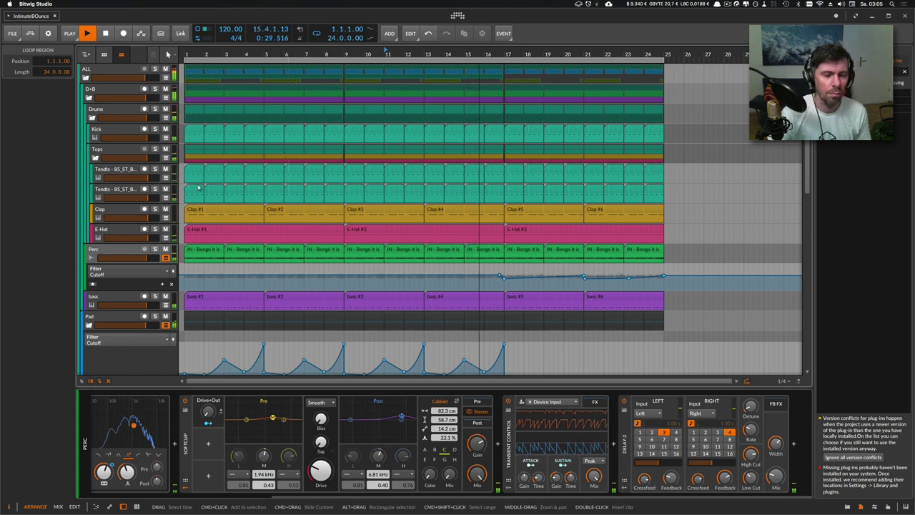
scroll(326, 215, down, 6)
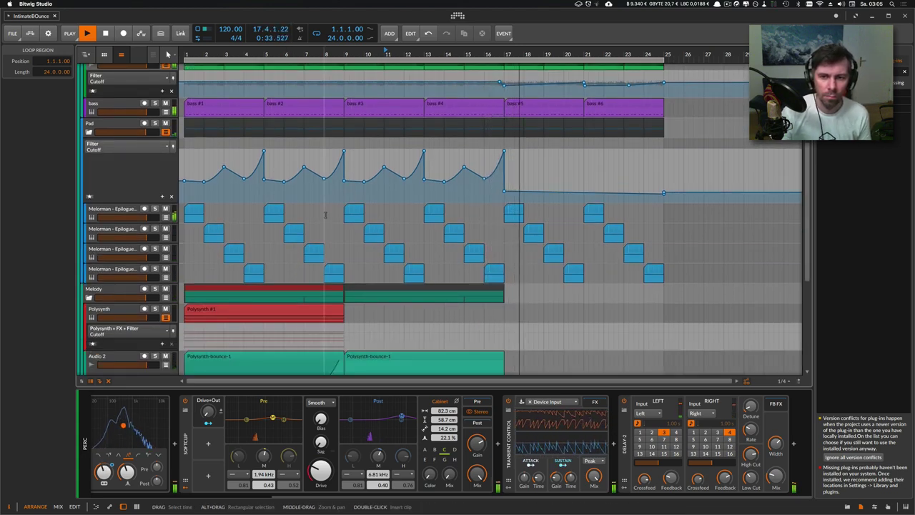
scroll(278, 199, up, 6)
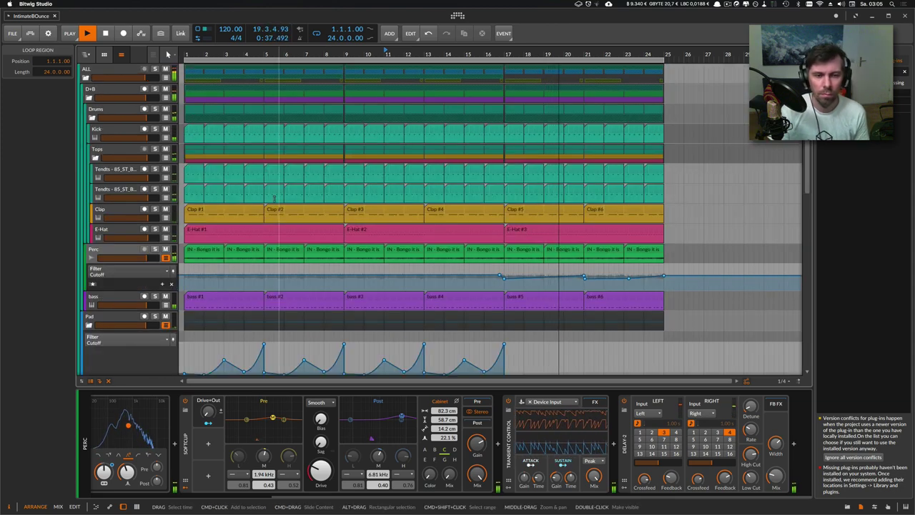
click(119, 251)
scroll(119, 251, down, 2)
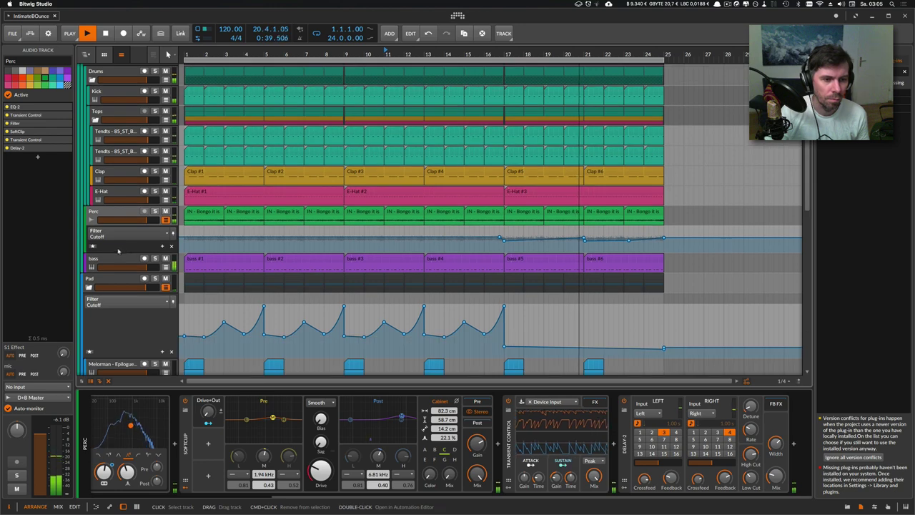
Delete the bass #6 clip and lengthen bass #5 to 8 bars from bar 17
click(120, 259)
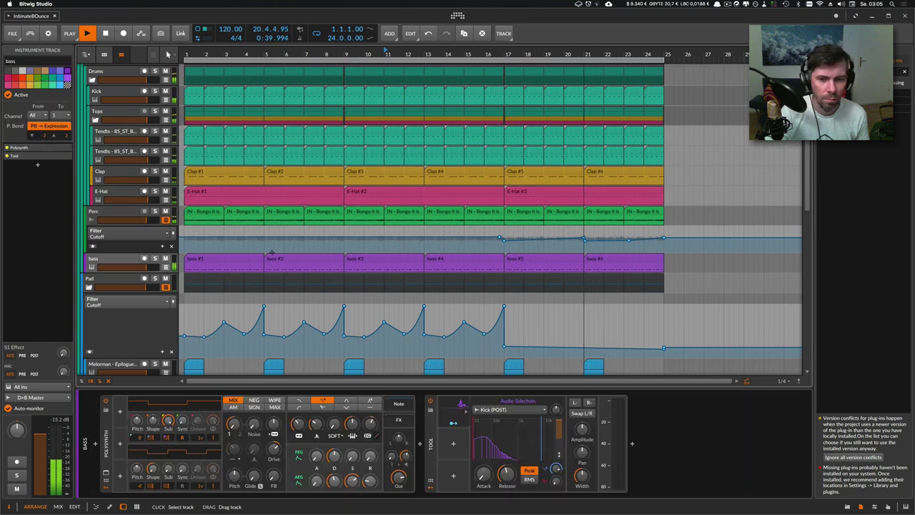
click(518, 259)
drag(670, 255, 604, 258)
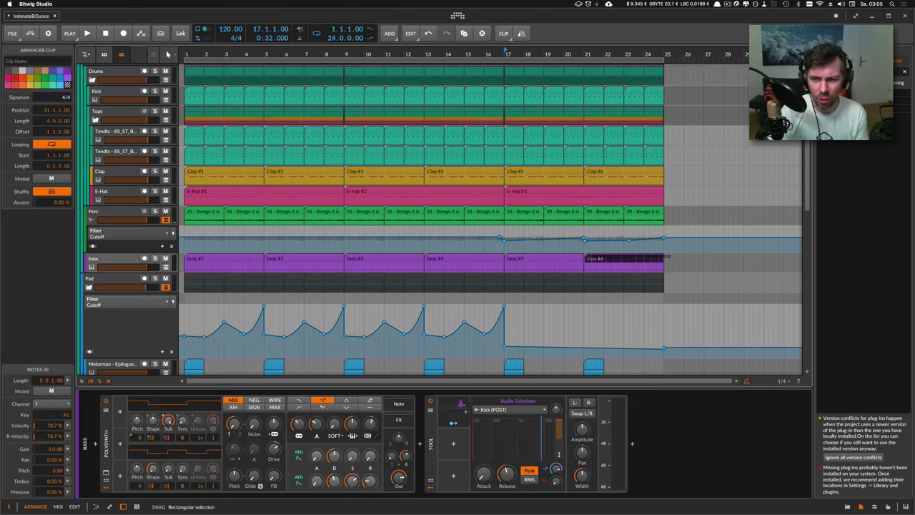
key(Delete)
click(512, 259)
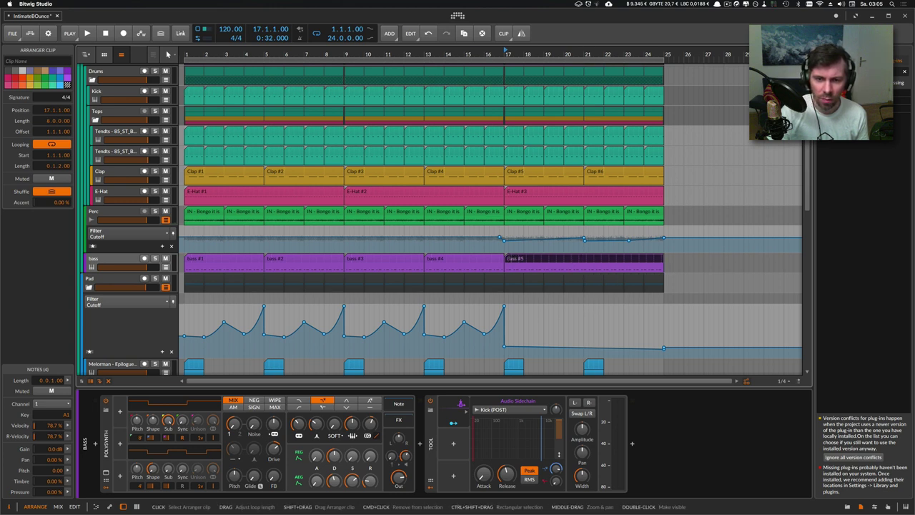
Open bass #5 for note editing, make its pattern repeat every beat with A1 notes at 17.1.2 and 17.1.3, and start playback
double_click(512, 259)
drag(174, 218, 337, 222)
drag(412, 228, 373, 233)
click(325, 272)
click(322, 287)
drag(343, 288, 326, 289)
key(super+d)
key(space)
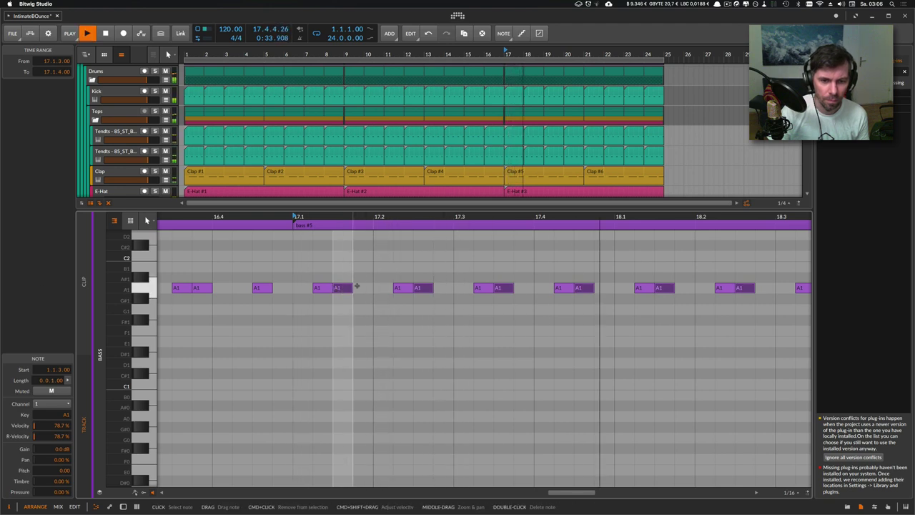
Duplicate the bass note to 17.1.4 and transpose the copy to C2
key(super+d)
key(shift+Up)
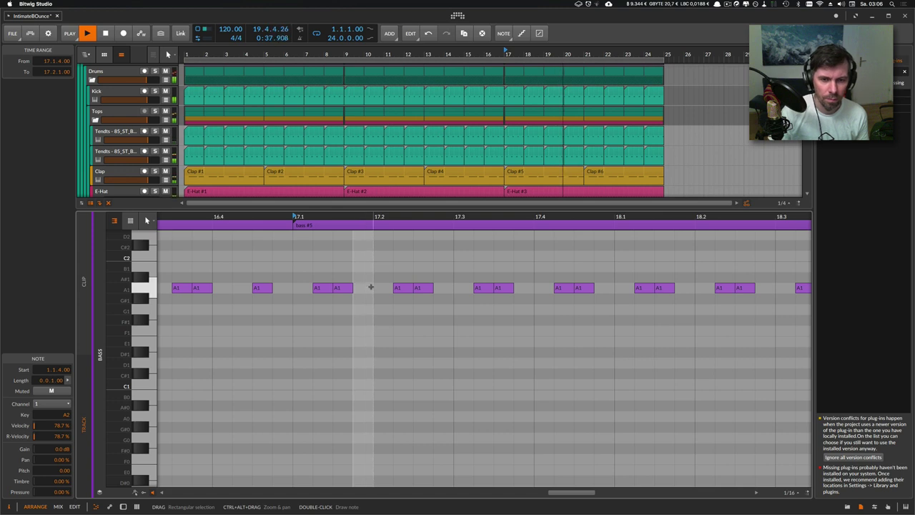
scroll(366, 288, up, 4)
key(shift+Down)
key(Up)
key(Up)
key(Up)
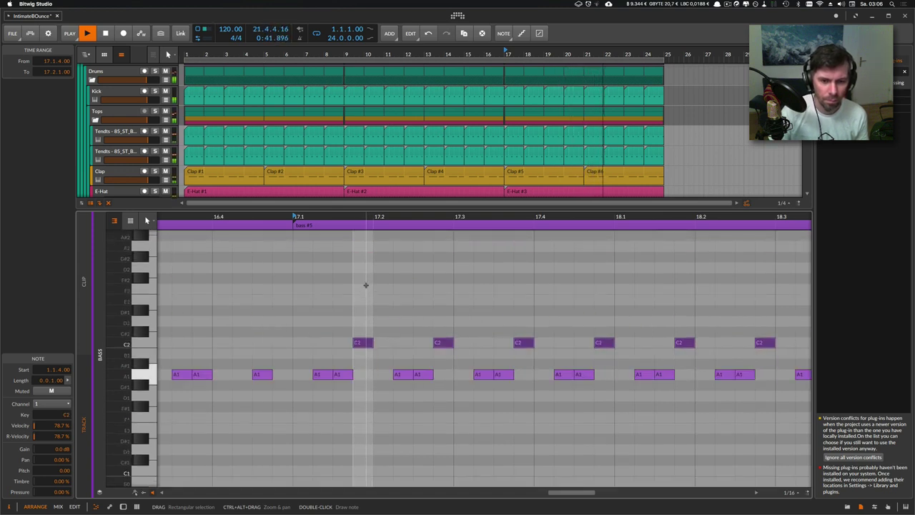
Show the bass track's devices, slightly raise the Polysynth filter envelope amount, and restart playback
scroll(127, 114, down, 6)
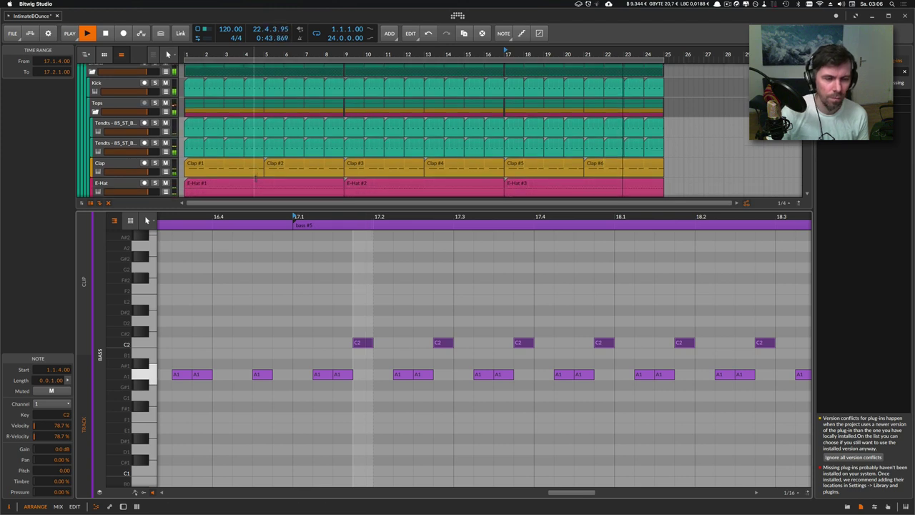
click(128, 114)
key(d)
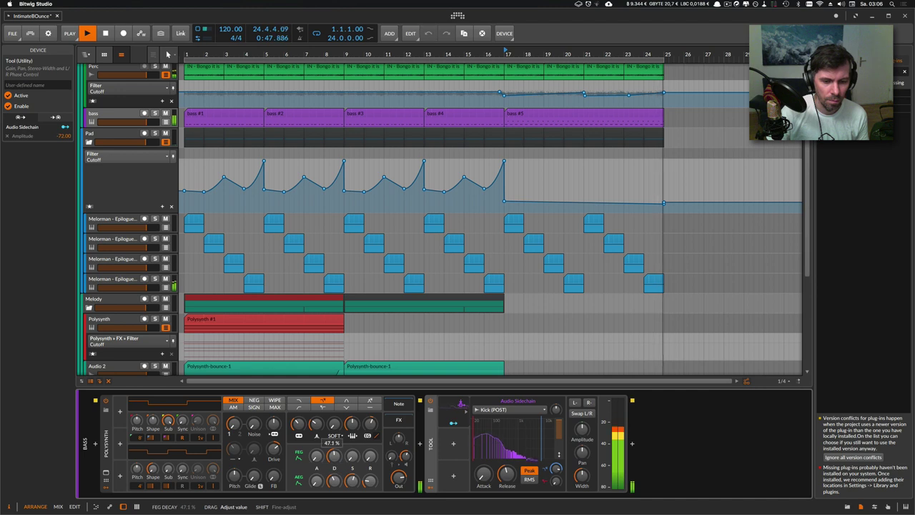
drag(371, 428, 371, 422)
key(space)
key(space)
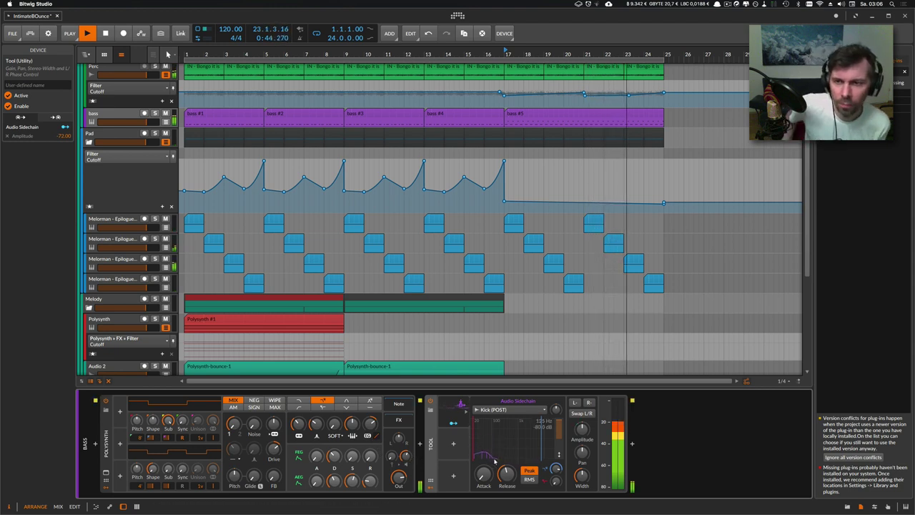
scroll(138, 144, up, 2)
click(119, 123)
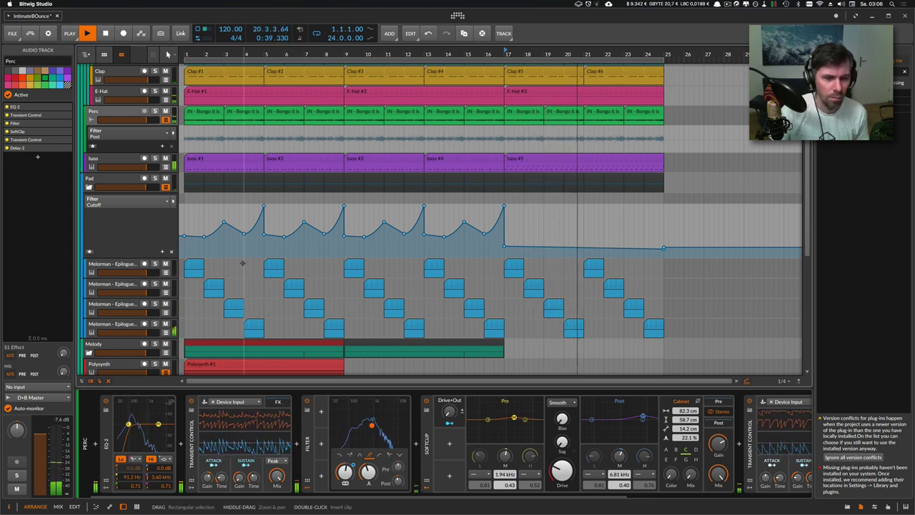
scroll(621, 495, right, 5)
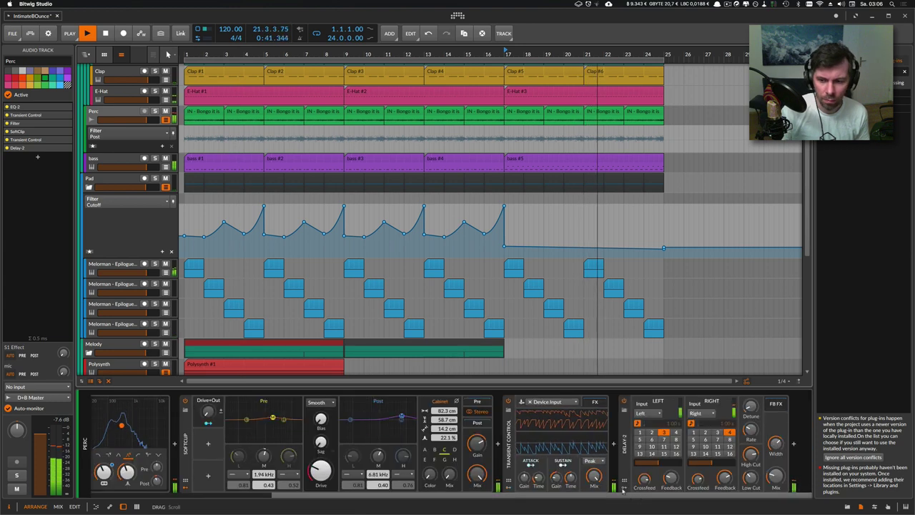
key(space)
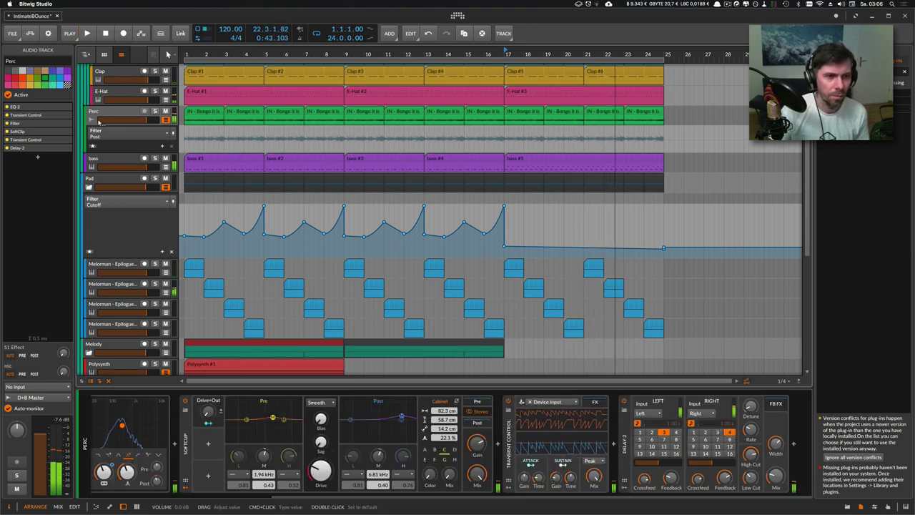
scroll(105, 114, up, 3)
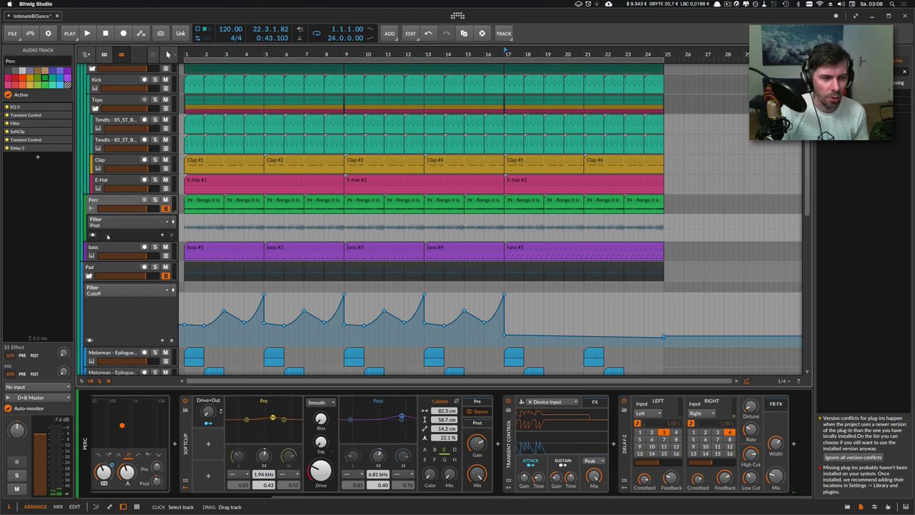
click(108, 247)
drag(432, 441, 135, 204)
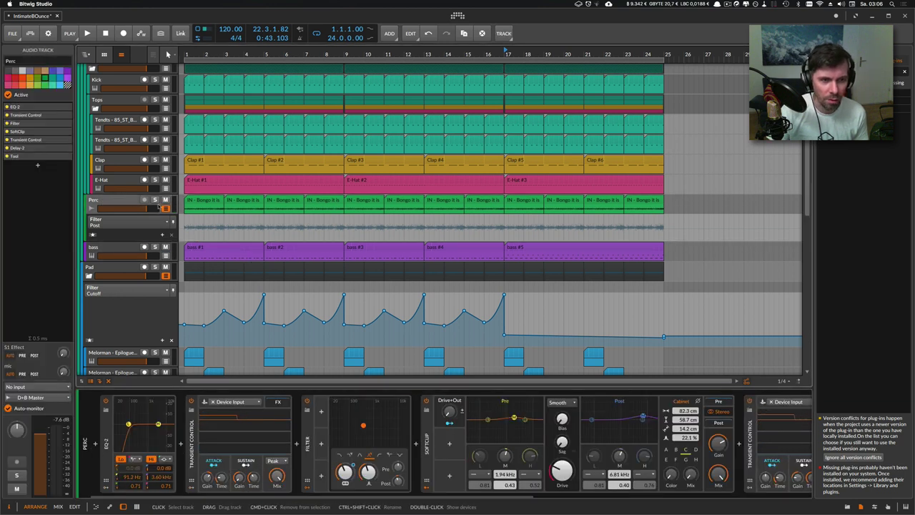
Start playback, then adjust Perc's SoftClip output gain and the release of its Tool's Kick sidechain
key(space)
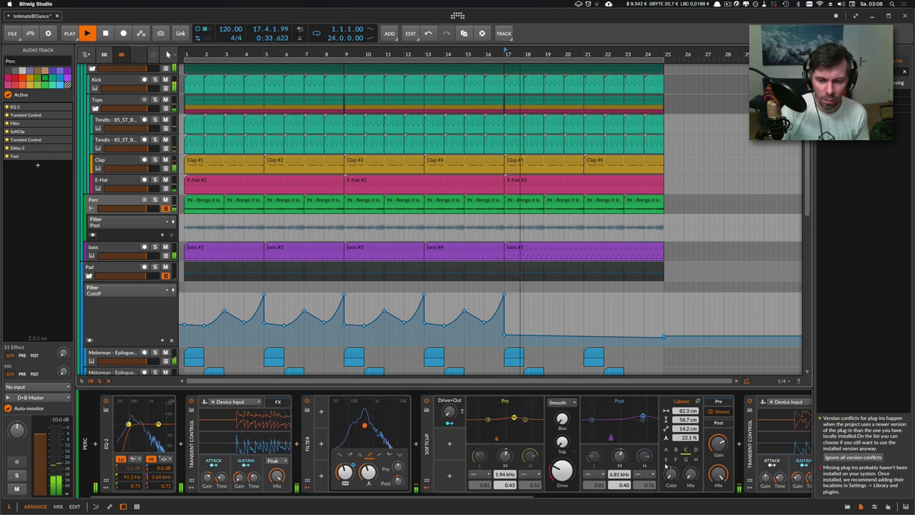
click(718, 444)
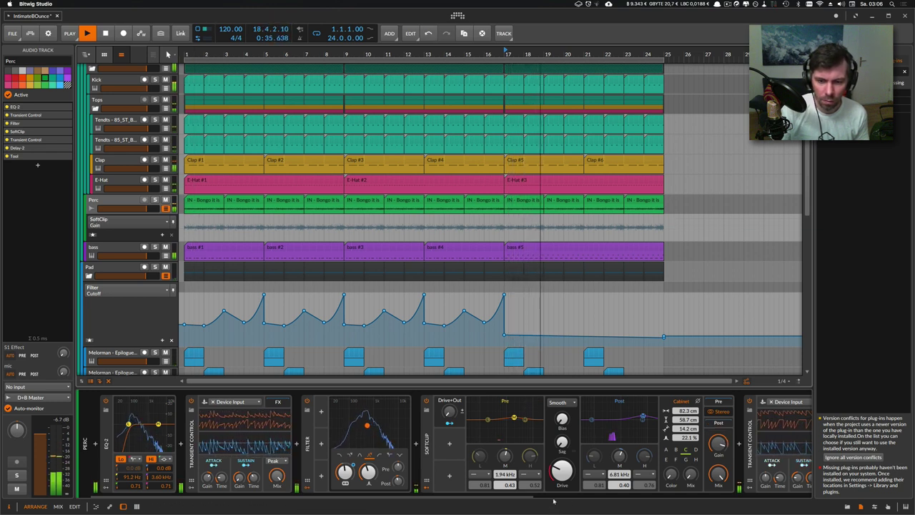
drag(429, 495, 554, 496)
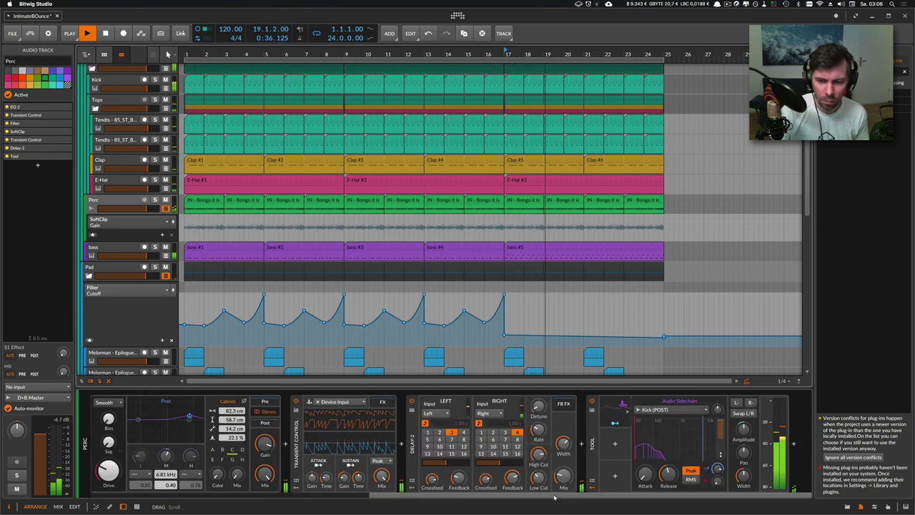
click(667, 475)
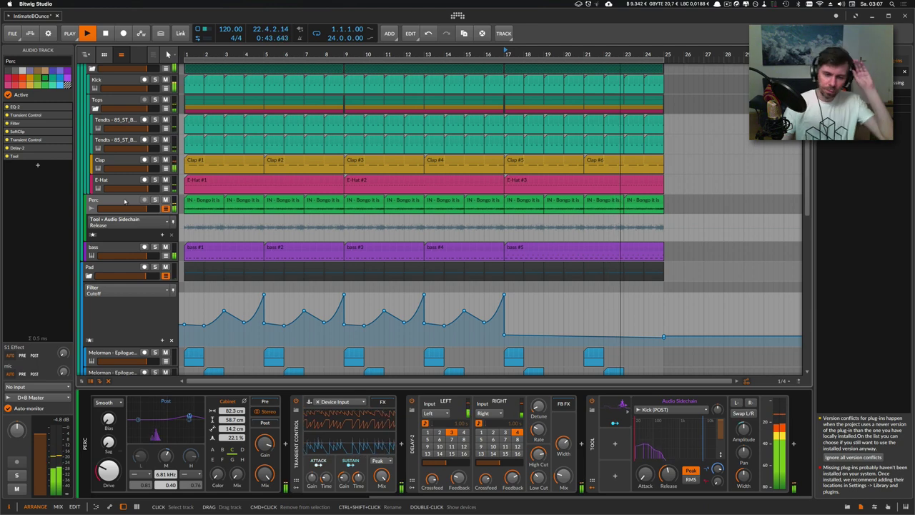
click(579, 443)
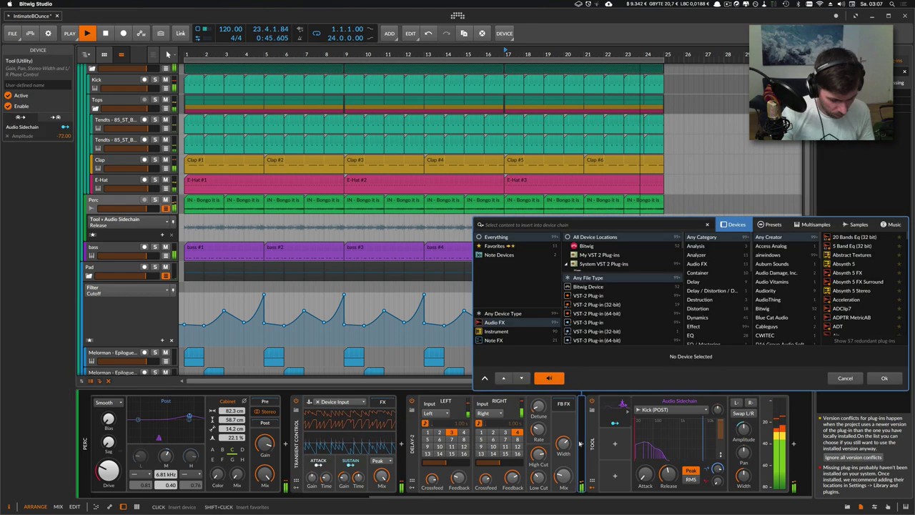
text(blur)
key(Return)
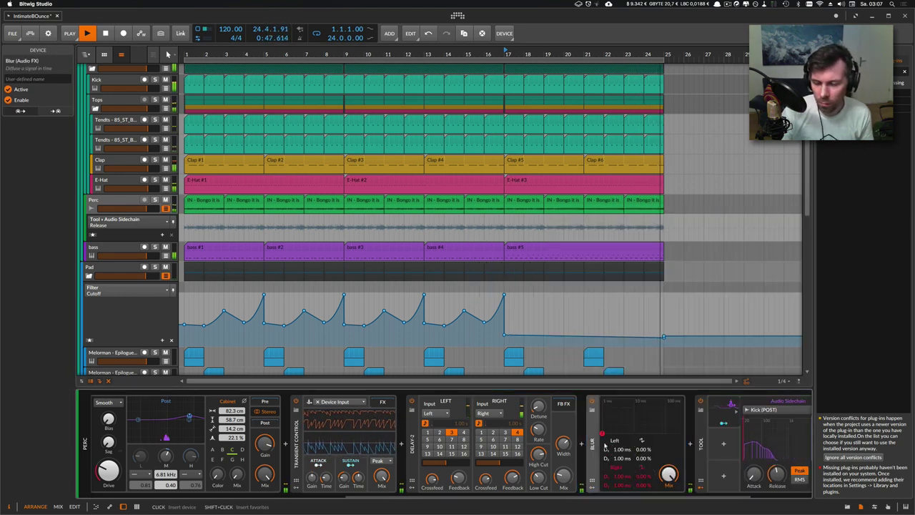
Restart playback, set Blur's left delay times to 30.3 ms and 13.5 ms, and reduce its mix
key(space)
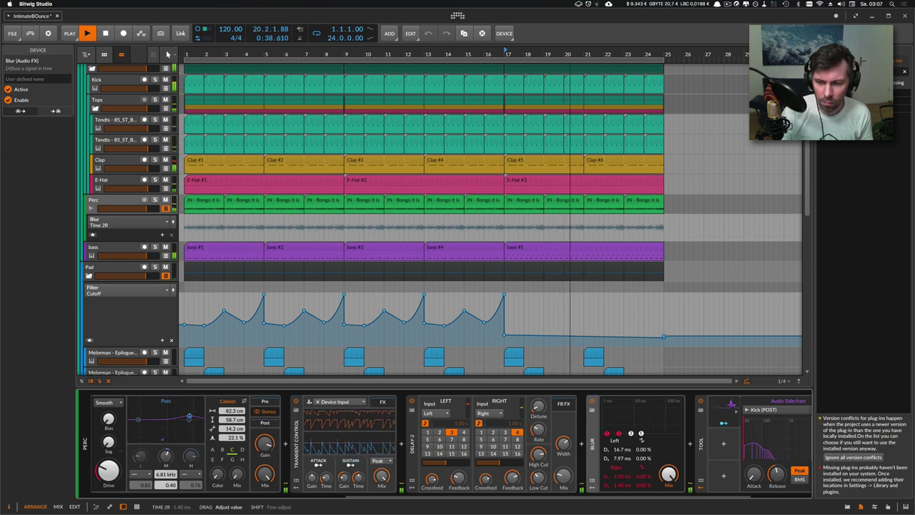
drag(669, 475, 621, 441)
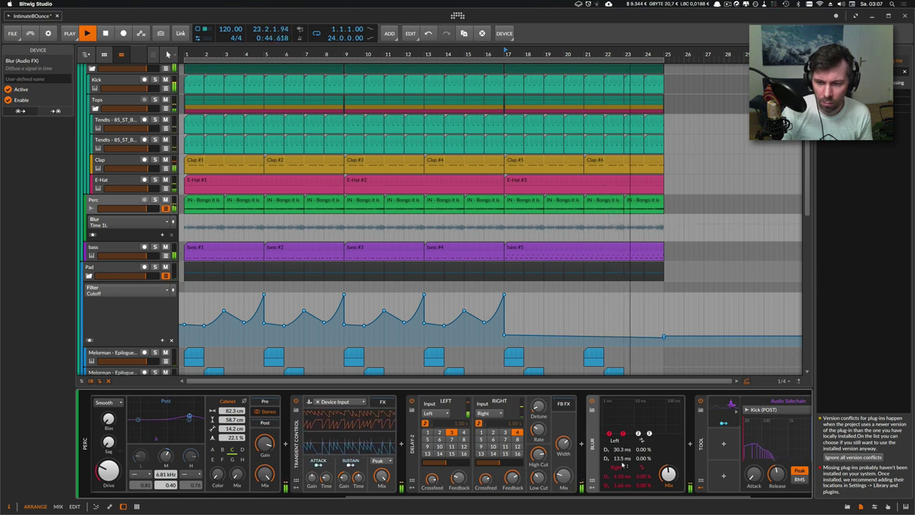
mouse_move(668, 474)
mouse_down()
mouse_move(669, 486)
mouse_move(668, 475)
mouse_up()
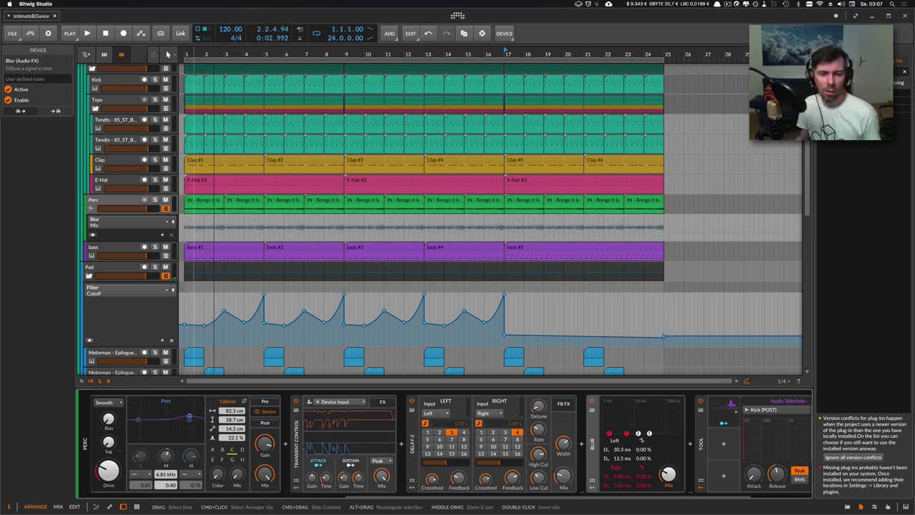
Inspect the compressor on the Drums group and the EQ-2 and smartComp devices on the D+B group
scroll(199, 68, up, 3)
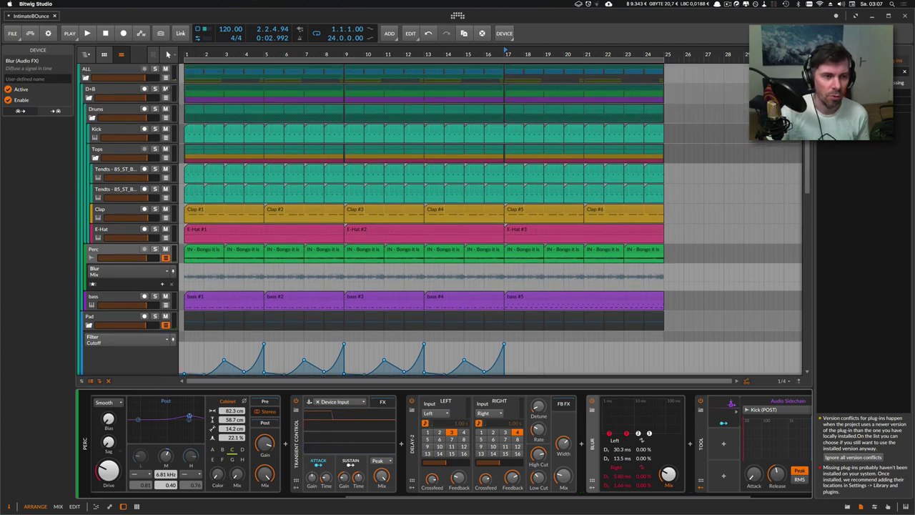
click(115, 116)
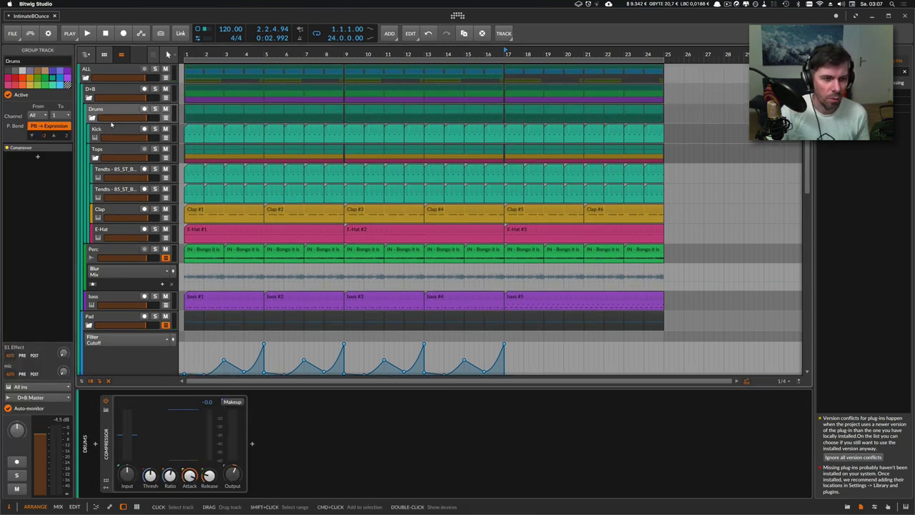
click(105, 94)
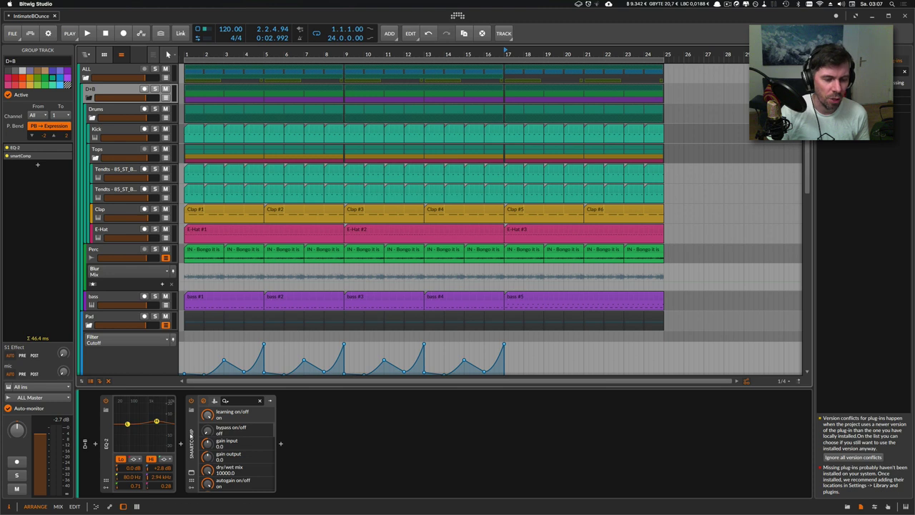
click(192, 434)
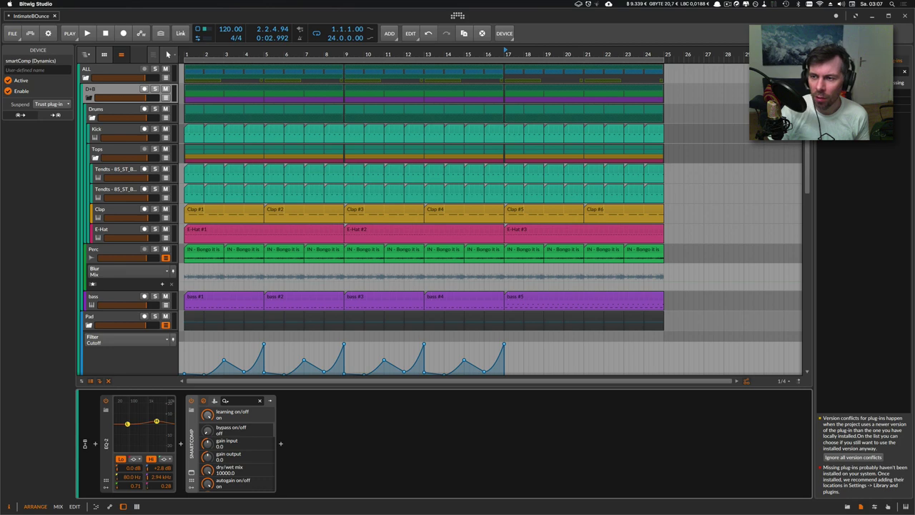
Collapse the D+B and Pad groups so their child tracks are hidden in the arrangement
mouse_move(807, 154)
mouse_down()
mouse_move(813, 319)
mouse_move(810, 153)
mouse_up()
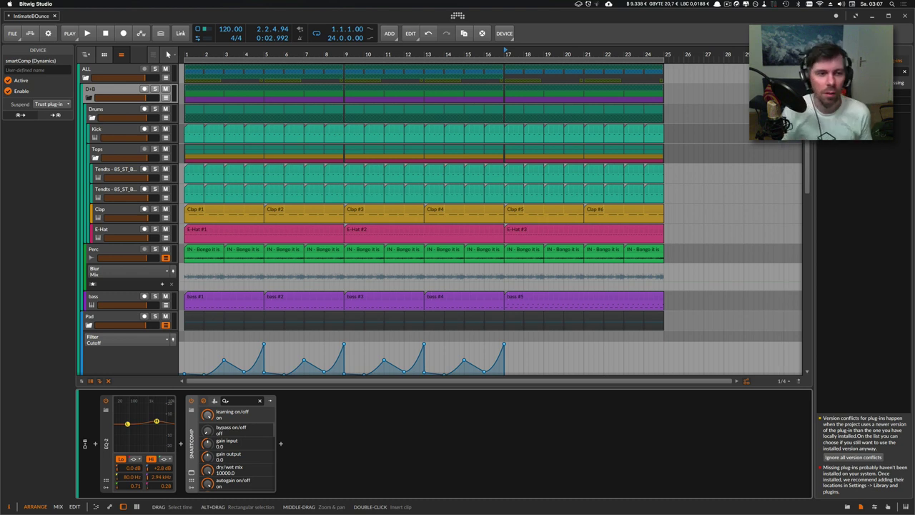
click(88, 98)
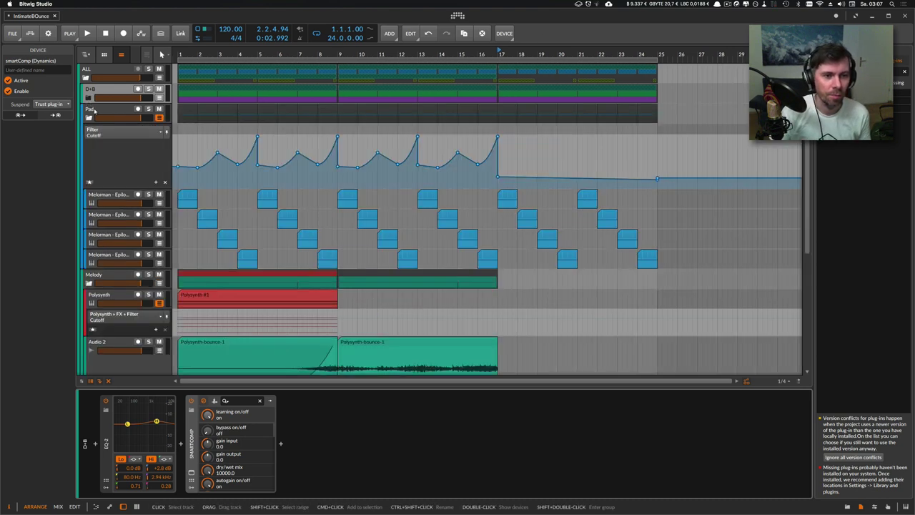
click(88, 118)
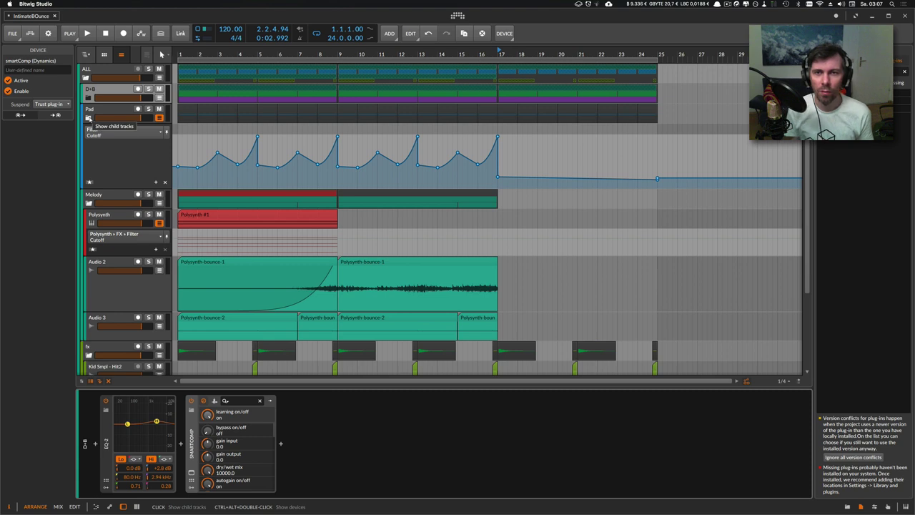